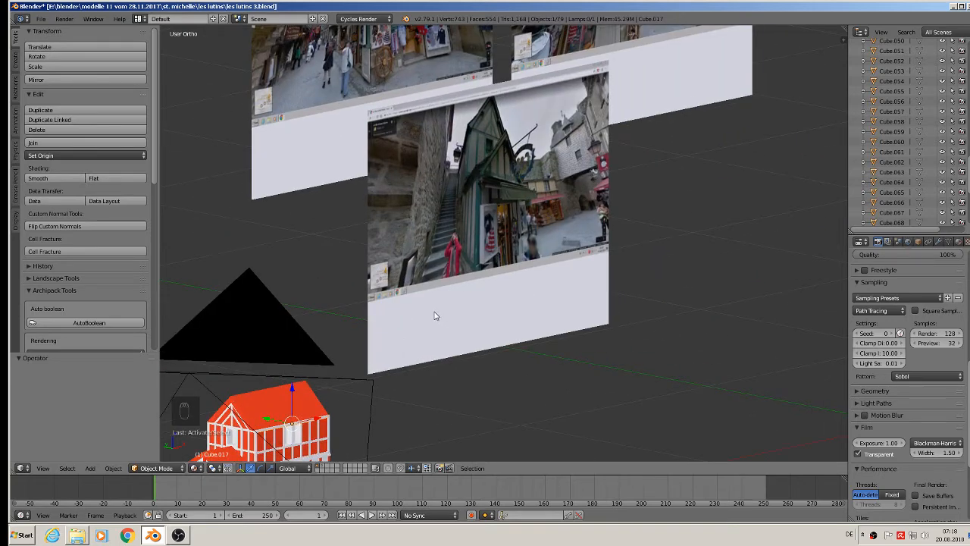
Step: Create a new material named "green wood" on the long horizontal beam under the main roof's front eave
{"action": "middle_click_drag", "start_coordinate": [432, 314], "coordinate": [500, 252], "text": "shift"}
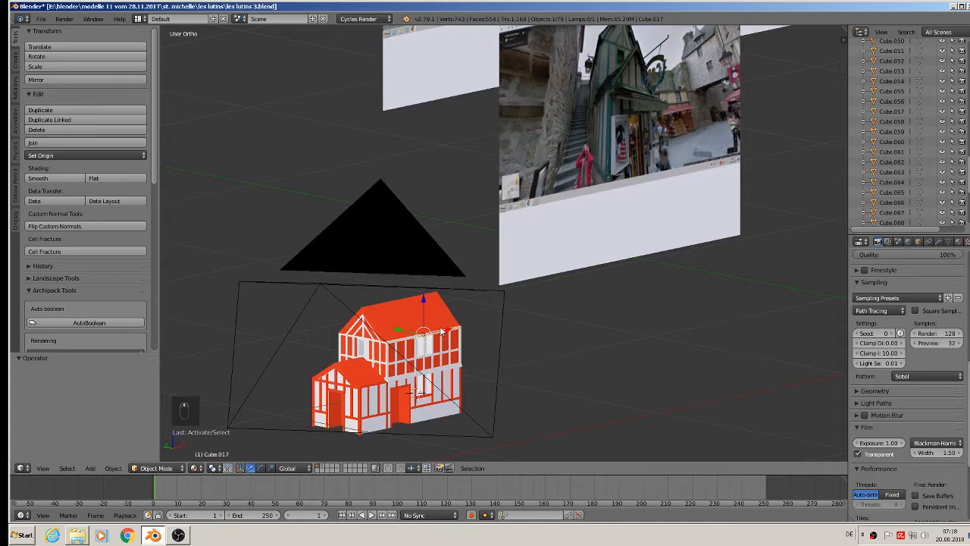
{"action": "scroll", "coordinate": [638, 136], "scroll_direction": "up", "scroll_amount": 8}
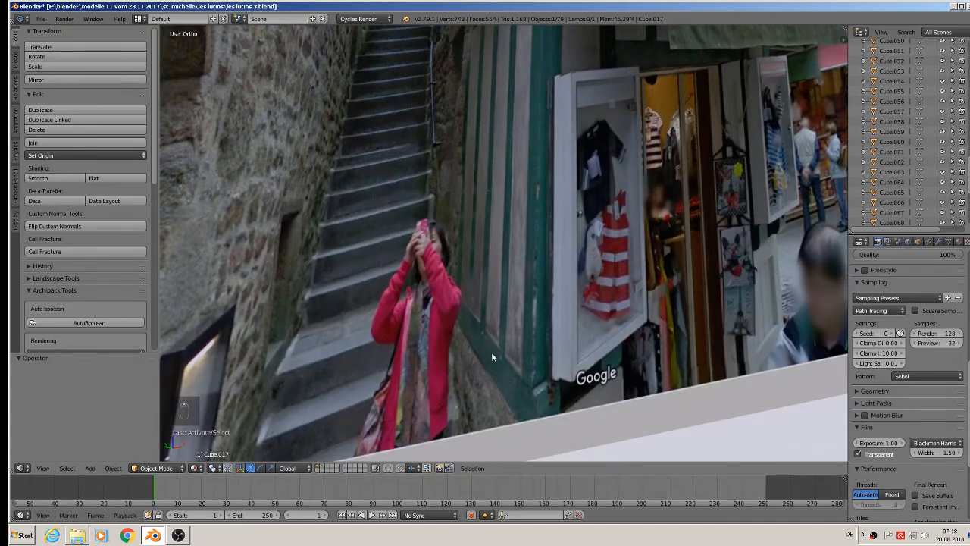
{"action": "scroll", "coordinate": [506, 389], "scroll_direction": "down", "scroll_amount": 9}
{"action": "middle_click_drag", "start_coordinate": [424, 431], "coordinate": [646, 140], "text": "shift"}
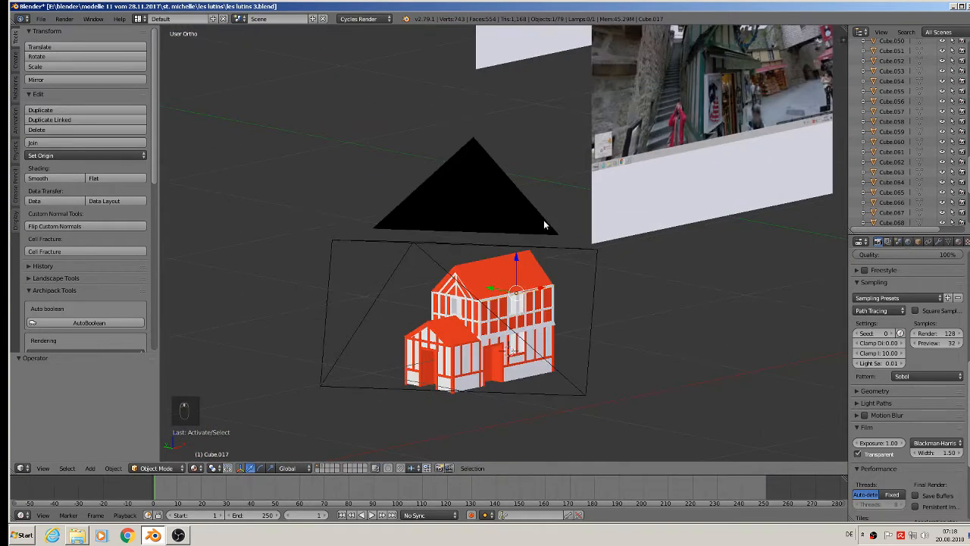
{"action": "scroll", "coordinate": [428, 367], "scroll_direction": "up", "scroll_amount": 7}
{"action": "middle_click_drag", "start_coordinate": [426, 372], "coordinate": [476, 338], "text": "shift"}
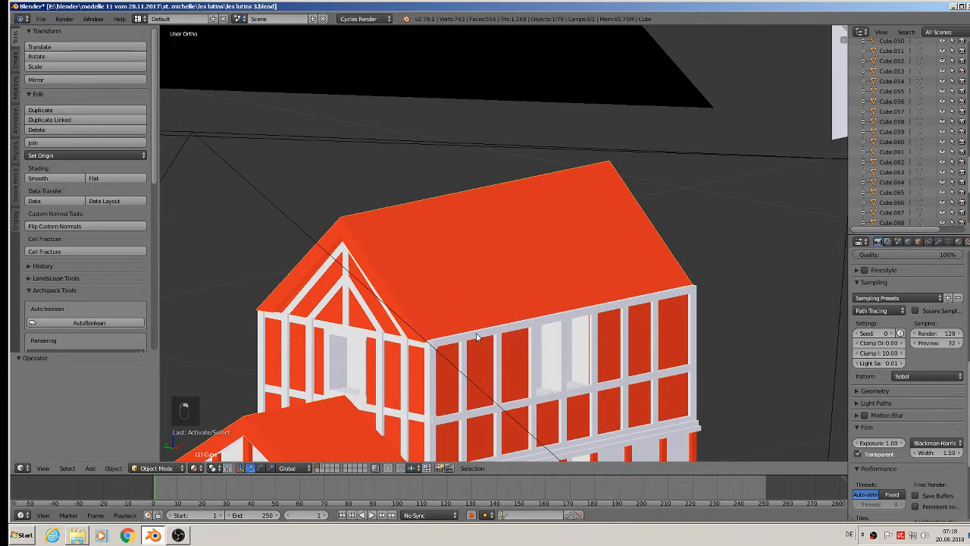
{"action": "left_click", "coordinate": [958, 241]}
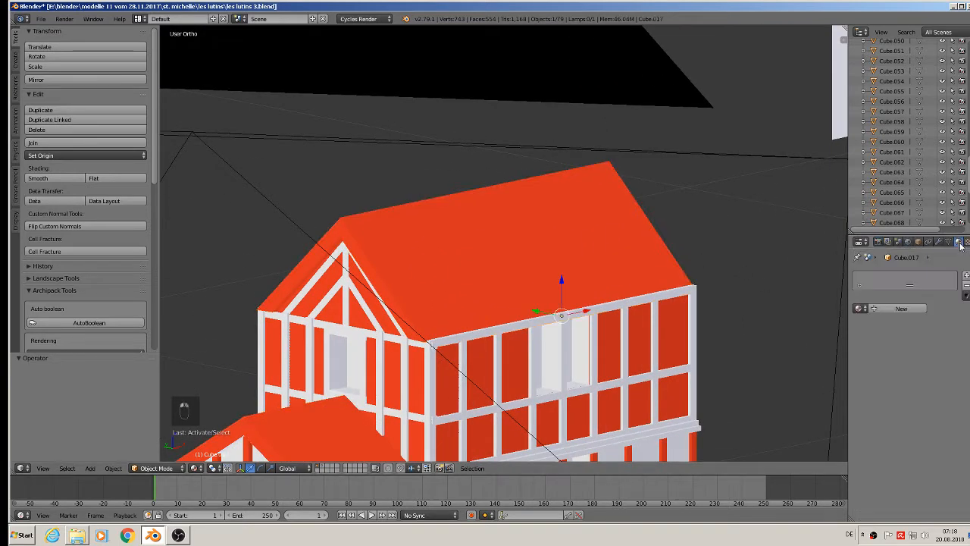
{"action": "left_click", "coordinate": [902, 308]}
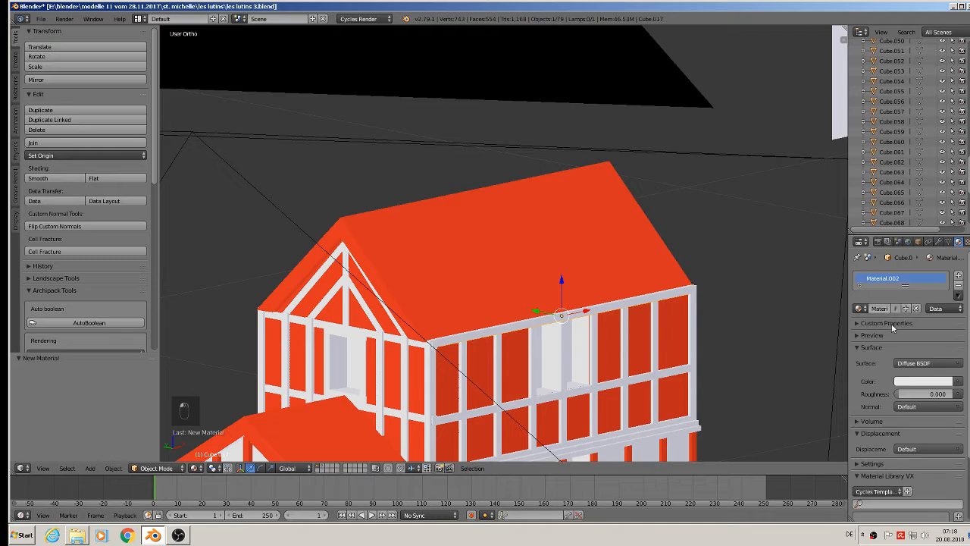
{"action": "left_click", "coordinate": [880, 309]}
{"action": "key", "text": "ctrl+a"}
{"action": "type", "text": "green wood"}
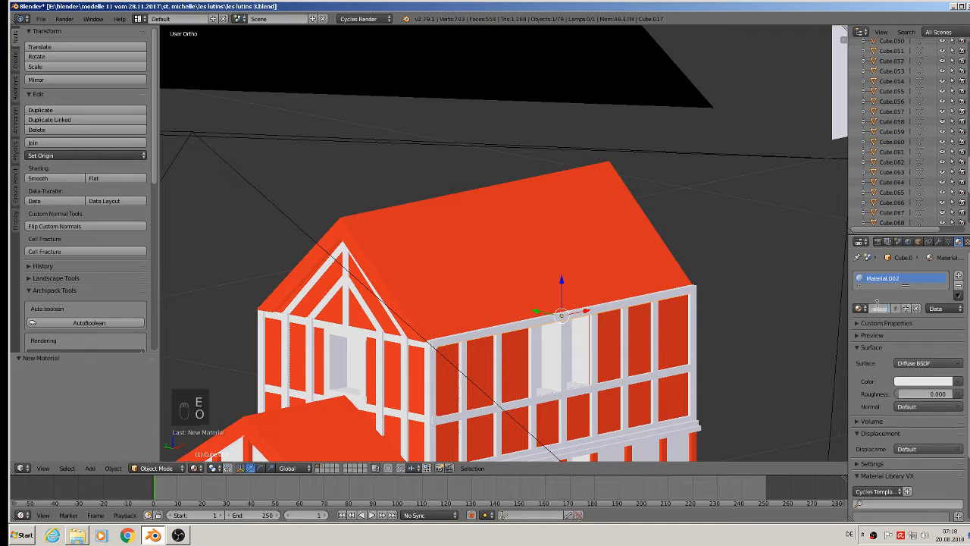
{"action": "key", "text": "Return"}
Step: Set the green wood material's diffuse colour by sampling the green timber beam above the awning in the reference photo
{"action": "scroll", "coordinate": [765, 311], "scroll_direction": "down", "scroll_amount": 4}
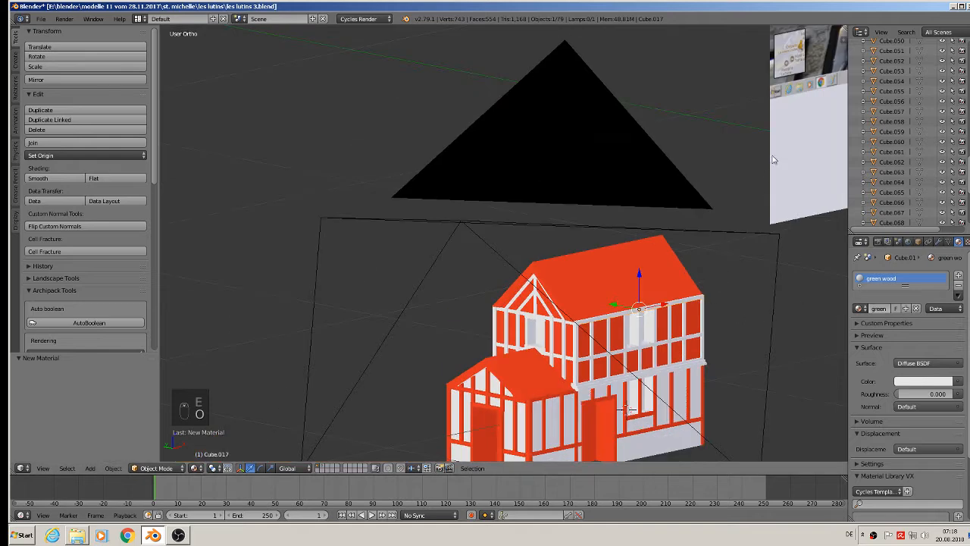
{"action": "middle_click_drag", "start_coordinate": [773, 156], "coordinate": [339, 302], "text": "shift"}
{"action": "key", "text": "KP_1"}
{"action": "scroll", "coordinate": [550, 168], "scroll_direction": "down", "scroll_amount": 3}
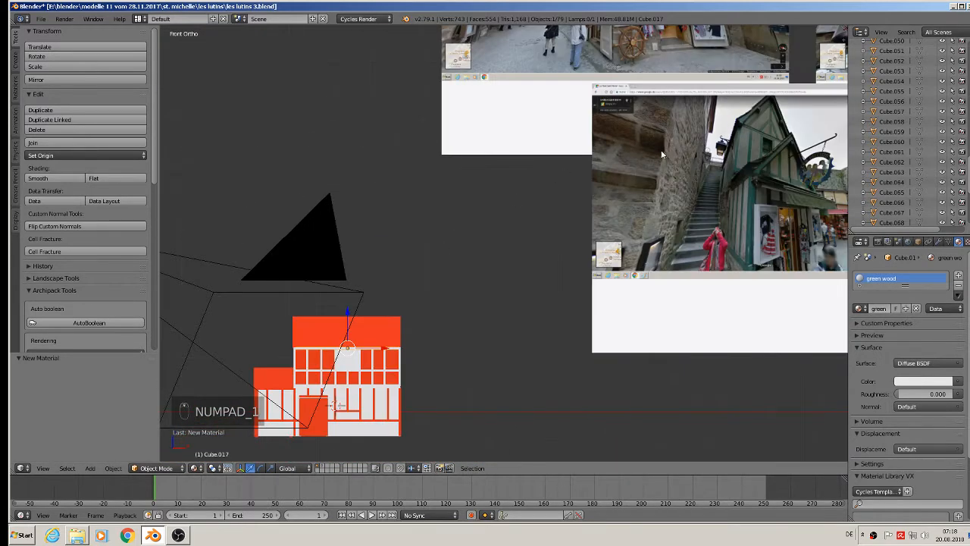
{"action": "middle_click_drag", "start_coordinate": [718, 130], "coordinate": [351, 332], "text": "shift"}
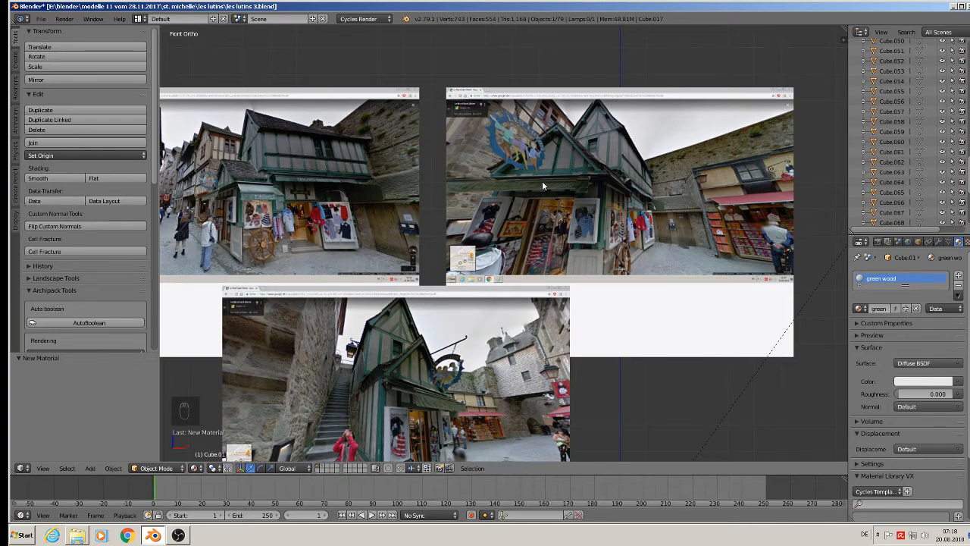
{"action": "scroll", "coordinate": [561, 178], "scroll_direction": "up", "scroll_amount": 8}
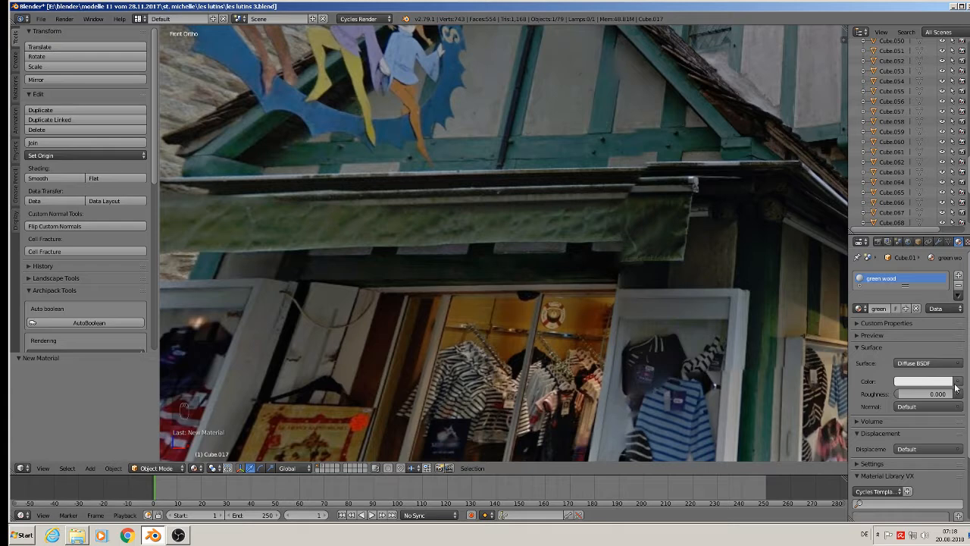
{"action": "left_click", "coordinate": [958, 382]}
{"action": "left_click", "coordinate": [932, 381]}
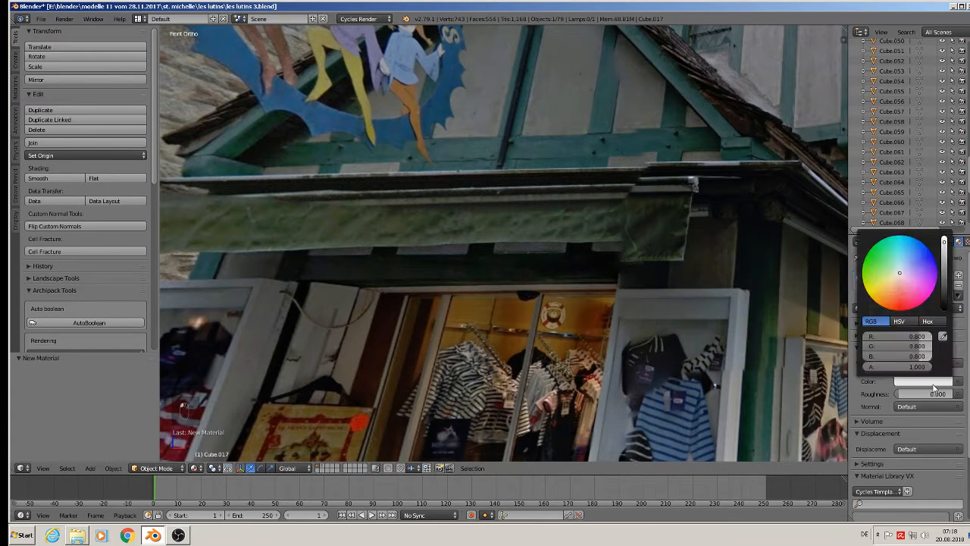
{"action": "left_click", "coordinate": [944, 338]}
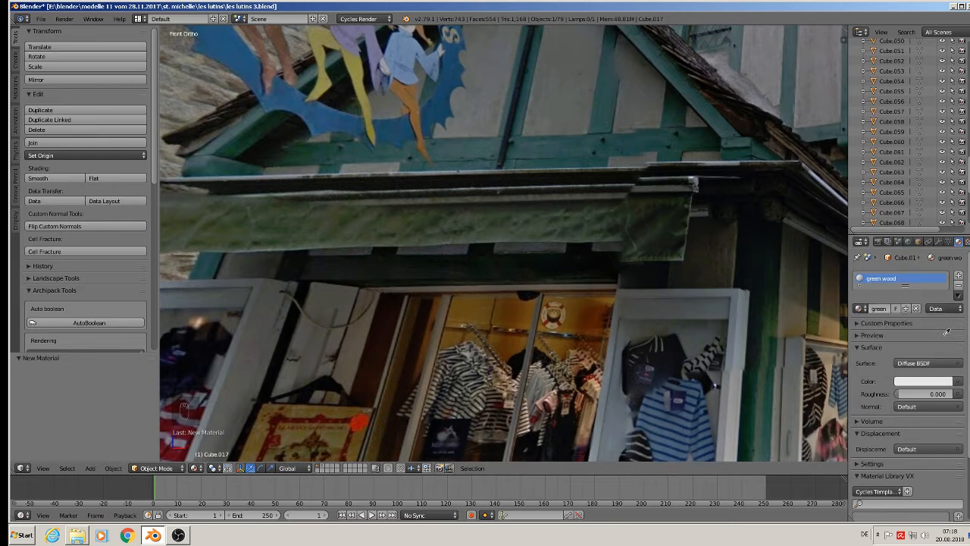
{"action": "left_click", "coordinate": [573, 147]}
Step: Show the material preview and brighten the green wood diffuse colour to a lighter teal
{"action": "left_click", "coordinate": [858, 335]}
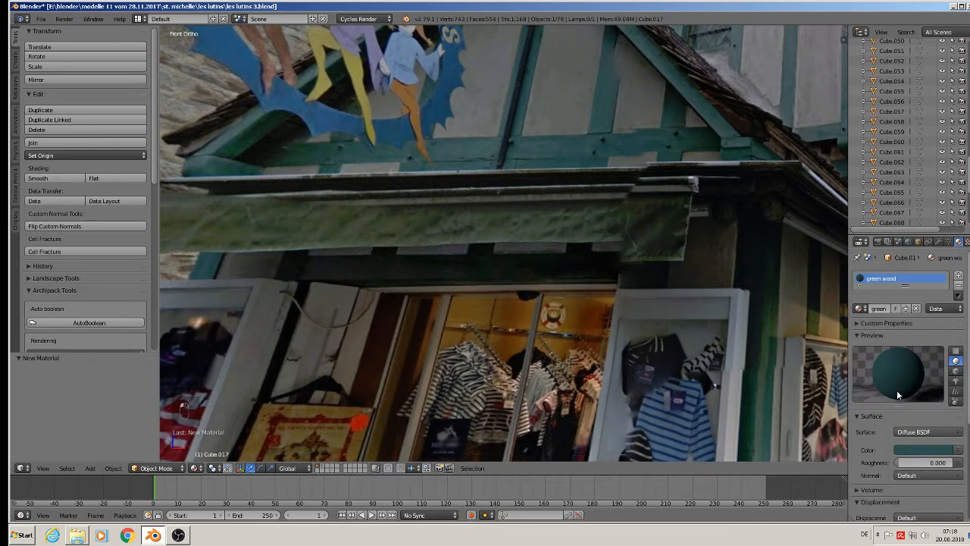
{"action": "left_click", "coordinate": [914, 451]}
{"action": "left_click_drag", "start_coordinate": [944, 355], "coordinate": [944, 340]}
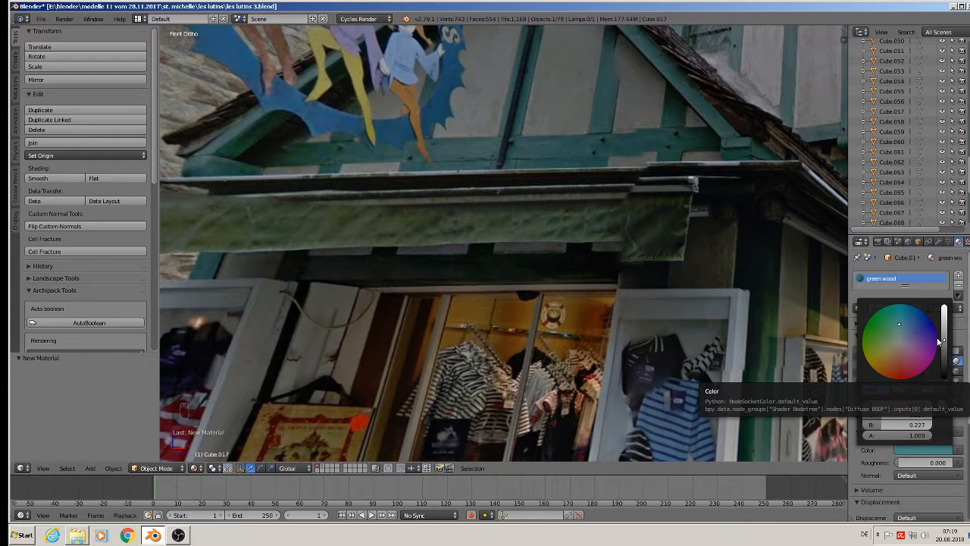
Step: Enlarge the timeline area to about half the window height and change it to the Node Editor
{"action": "scroll", "coordinate": [507, 220], "scroll_direction": "down", "scroll_amount": 7}
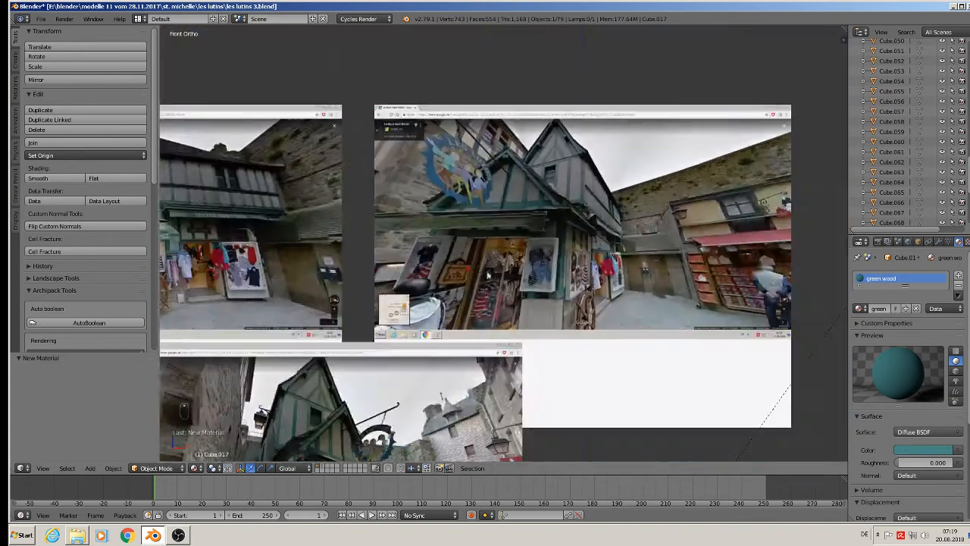
{"action": "scroll", "coordinate": [573, 366], "scroll_direction": "down", "scroll_amount": 3}
{"action": "middle_click_drag", "start_coordinate": [552, 383], "coordinate": [706, 157], "text": "shift"}
{"action": "scroll", "coordinate": [246, 307], "scroll_direction": "up", "scroll_amount": 4}
{"action": "scroll", "coordinate": [275, 306], "scroll_direction": "up", "scroll_amount": 6}
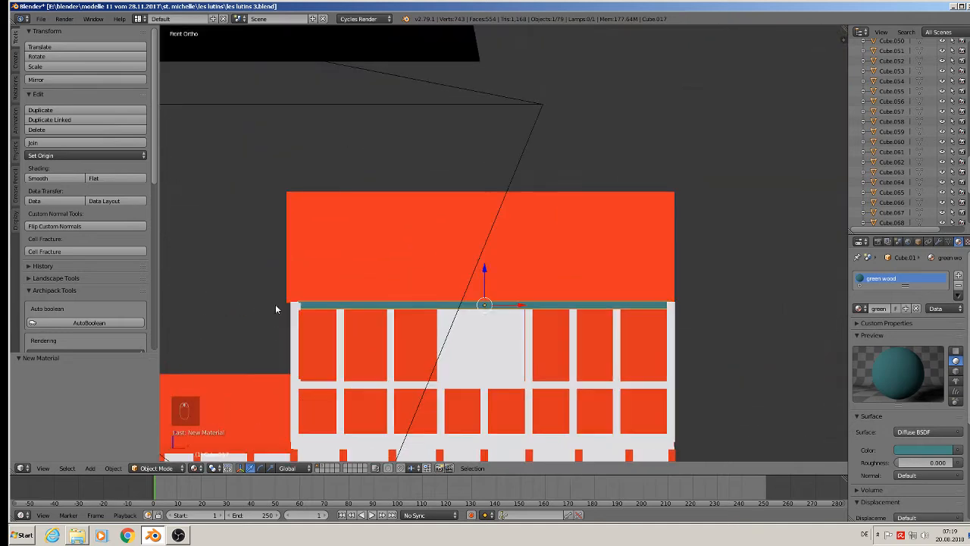
{"action": "middle_click_drag", "start_coordinate": [286, 318], "coordinate": [424, 331]}
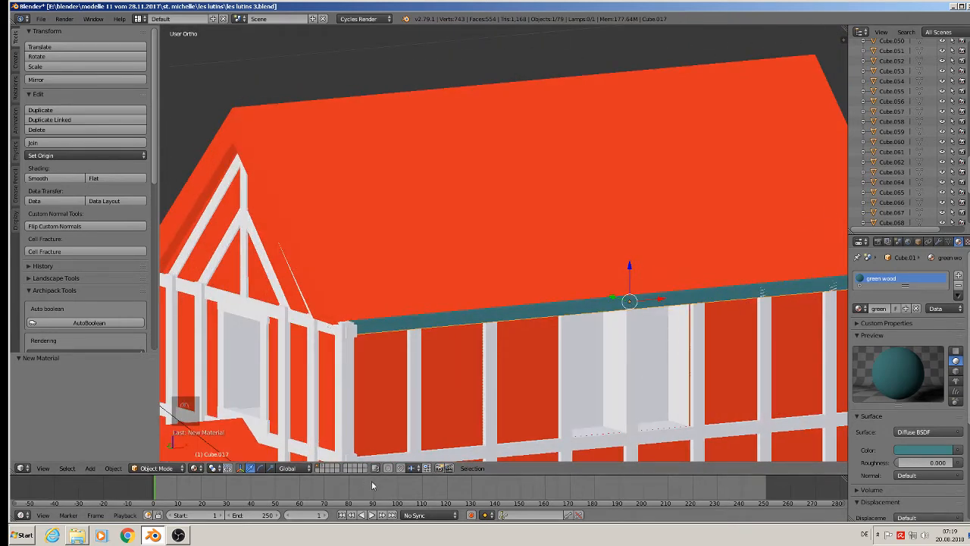
{"action": "left_click_drag", "start_coordinate": [386, 474], "coordinate": [404, 256]}
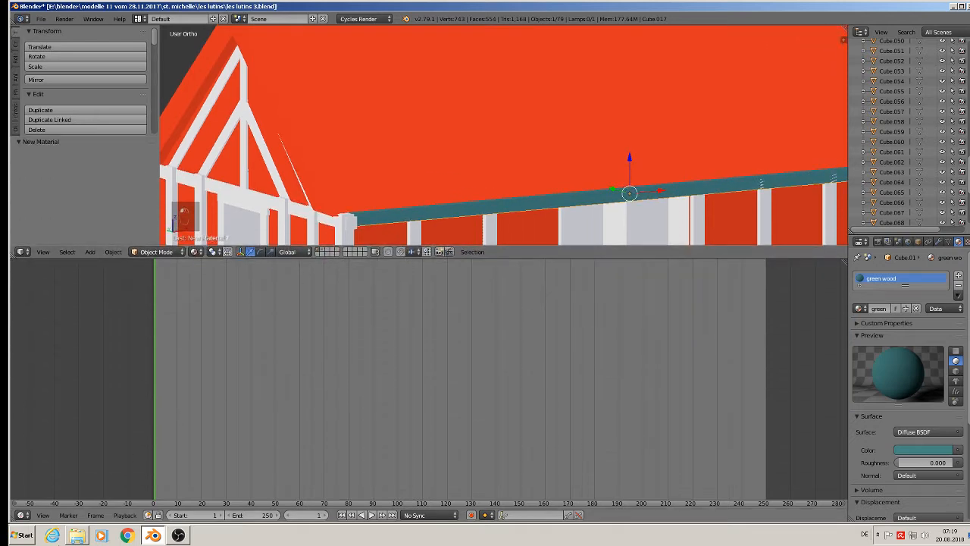
{"action": "left_click", "coordinate": [23, 515]}
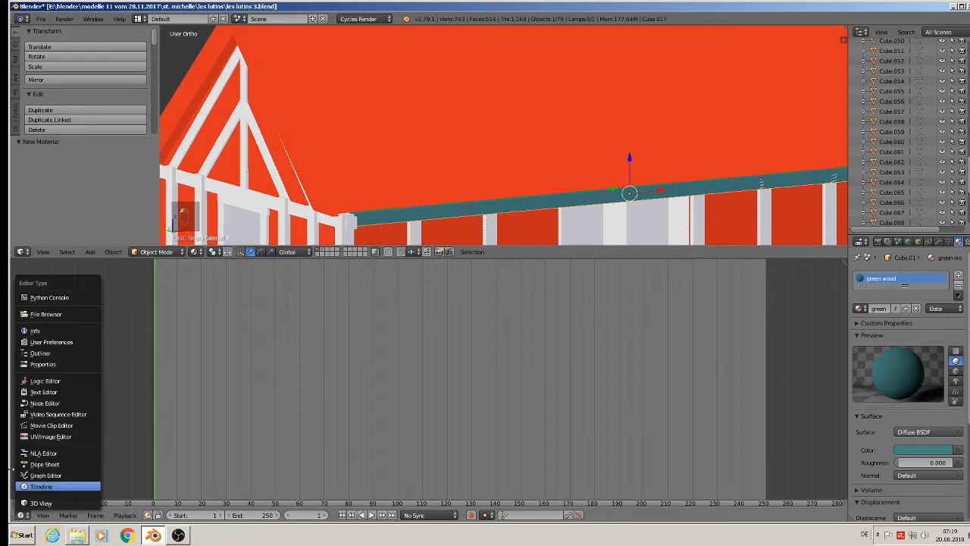
{"action": "left_click", "coordinate": [46, 402]}
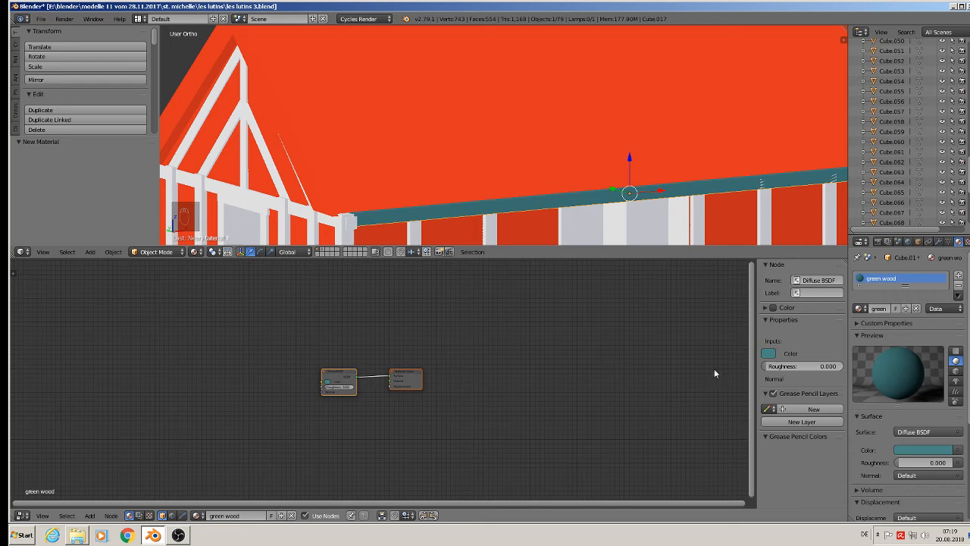
Step: Split the node area into two, hide both properties sidebars, and change one half to the UV/Image Editor
{"action": "left_click_drag", "start_coordinate": [848, 259], "coordinate": [447, 261]}
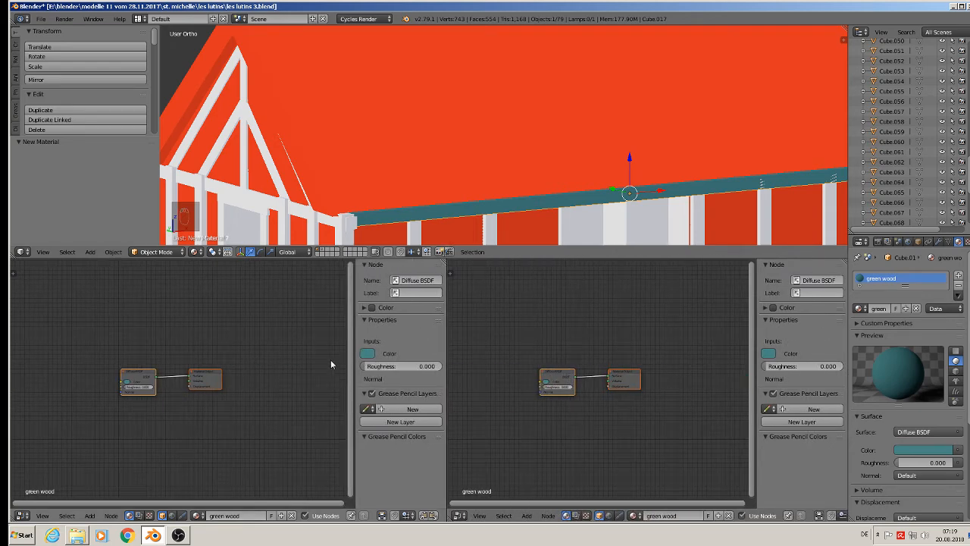
{"action": "key", "text": "n"}
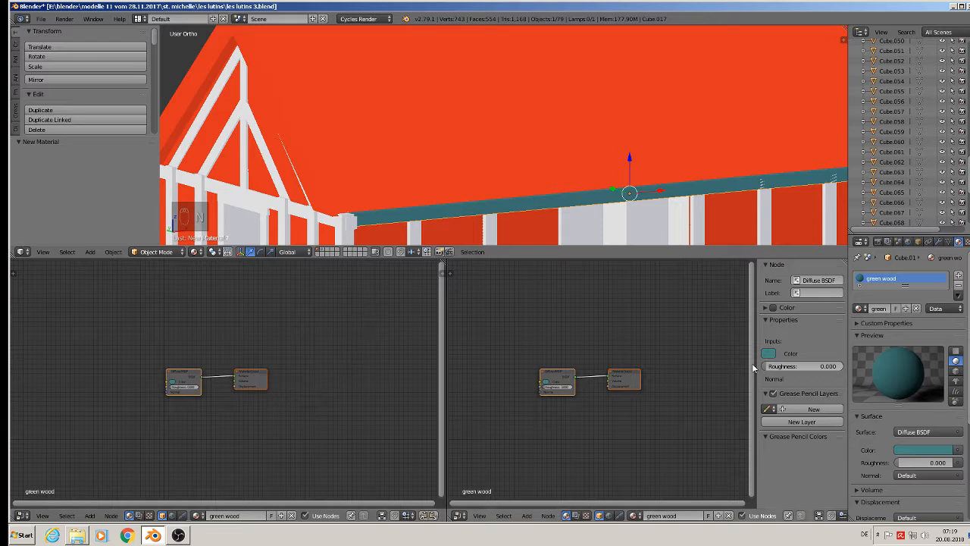
{"action": "key", "text": "n"}
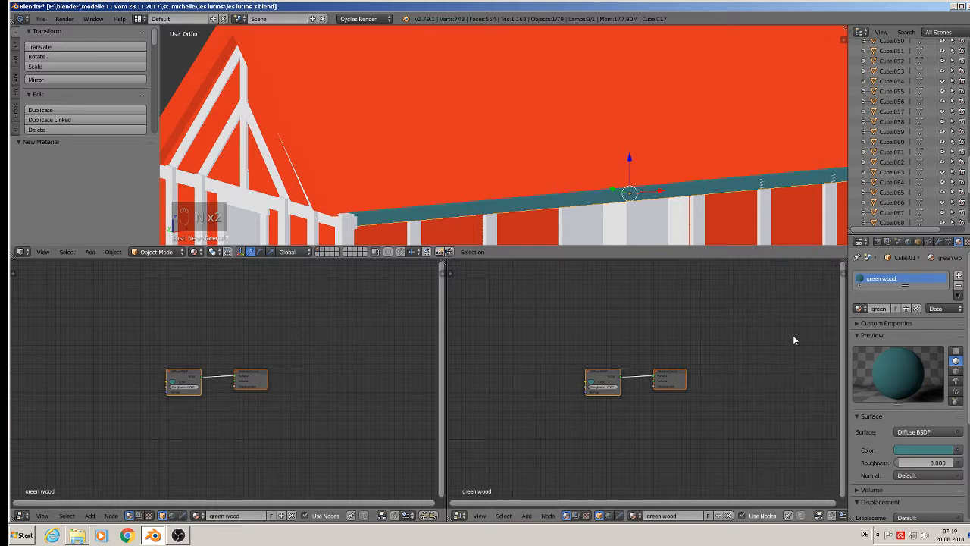
{"action": "left_click", "coordinate": [462, 515]}
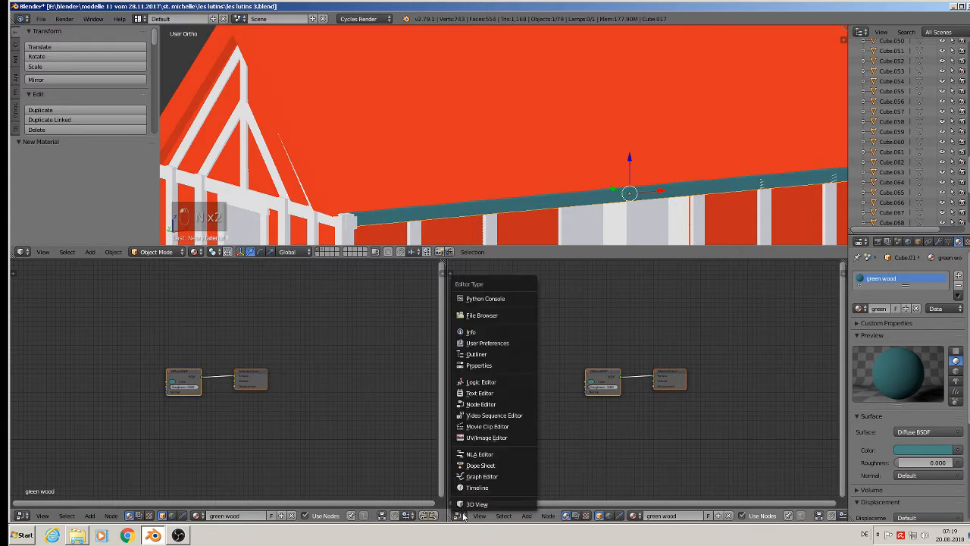
{"action": "left_click", "coordinate": [521, 438]}
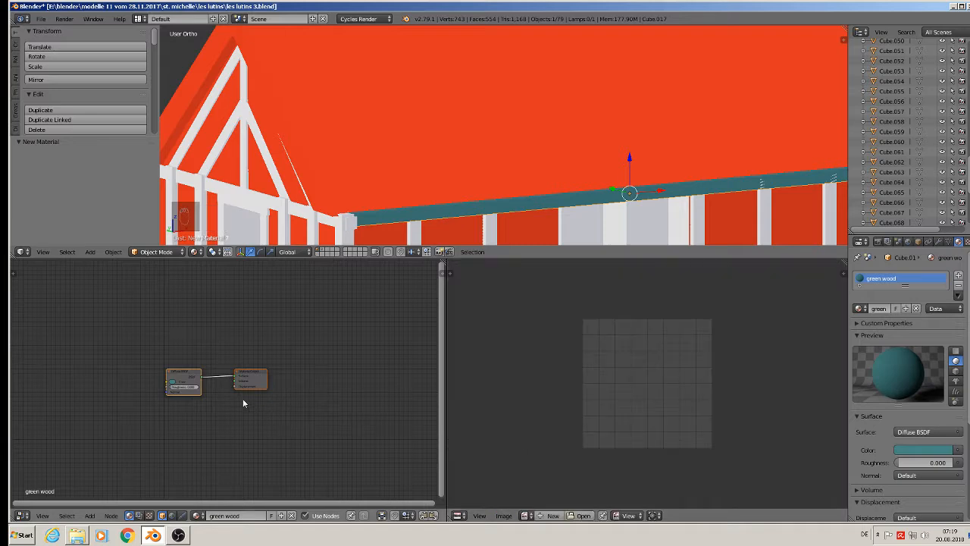
Step: Move the Diffuse BSDF node away from the Material Output and add a Texture Coordinate node well ahead of it
{"action": "scroll", "coordinate": [86, 378], "scroll_direction": "up", "scroll_amount": 2}
{"action": "left_click_drag", "start_coordinate": [238, 379], "coordinate": [199, 330]}
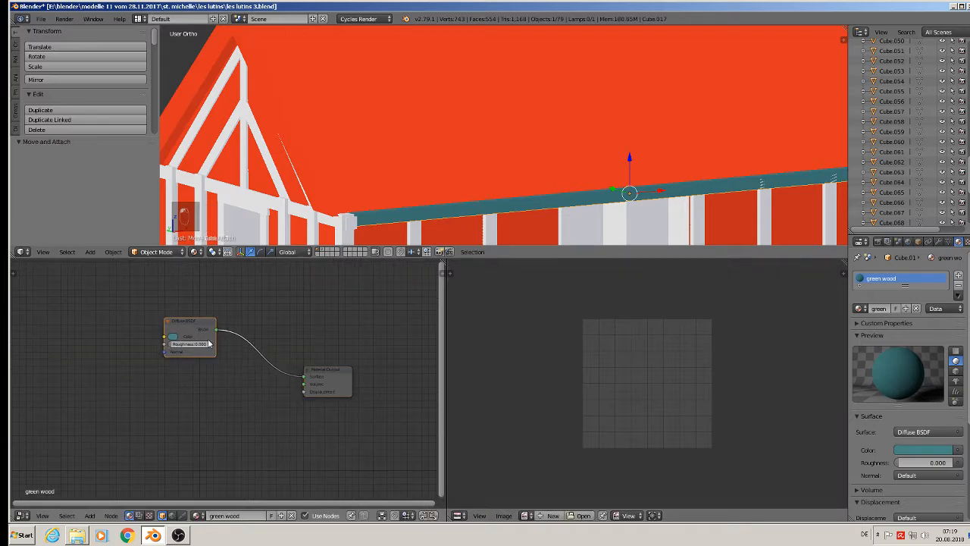
{"action": "left_click", "coordinate": [89, 515]}
{"action": "mouse_move", "coordinate": [114, 494]}
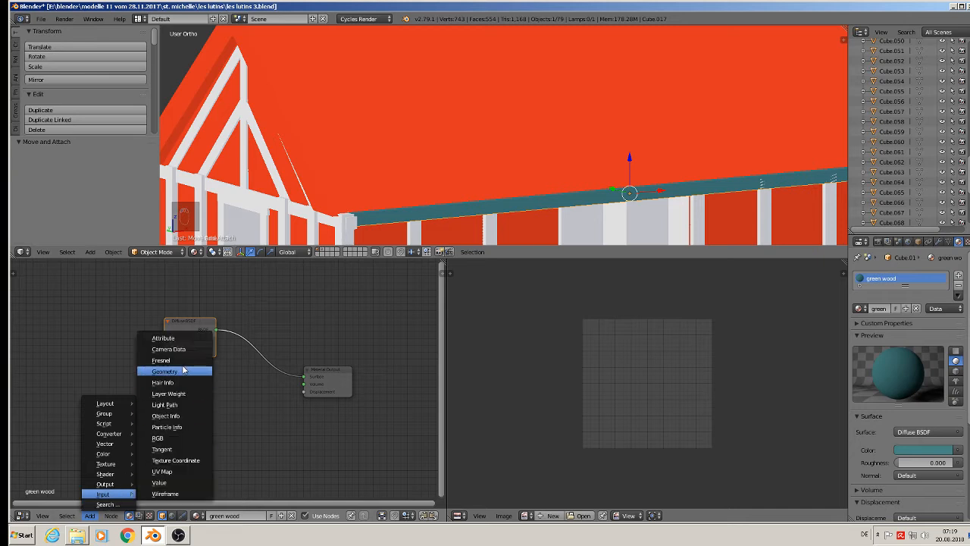
{"action": "left_click", "coordinate": [186, 460]}
{"action": "left_click", "coordinate": [443, 362]}
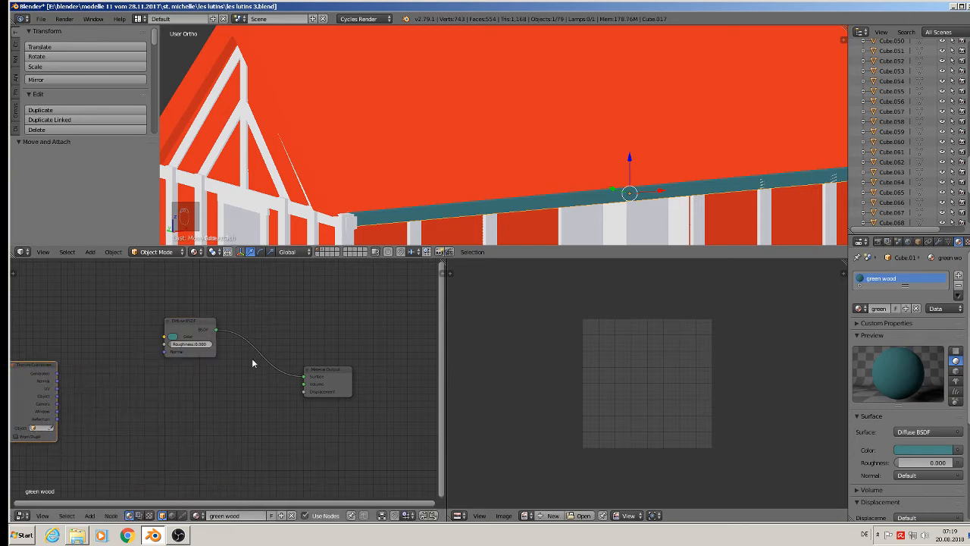
{"action": "middle_click_drag", "start_coordinate": [268, 435], "coordinate": [427, 412]}
{"action": "scroll", "coordinate": [360, 418], "scroll_direction": "down", "scroll_amount": 4}
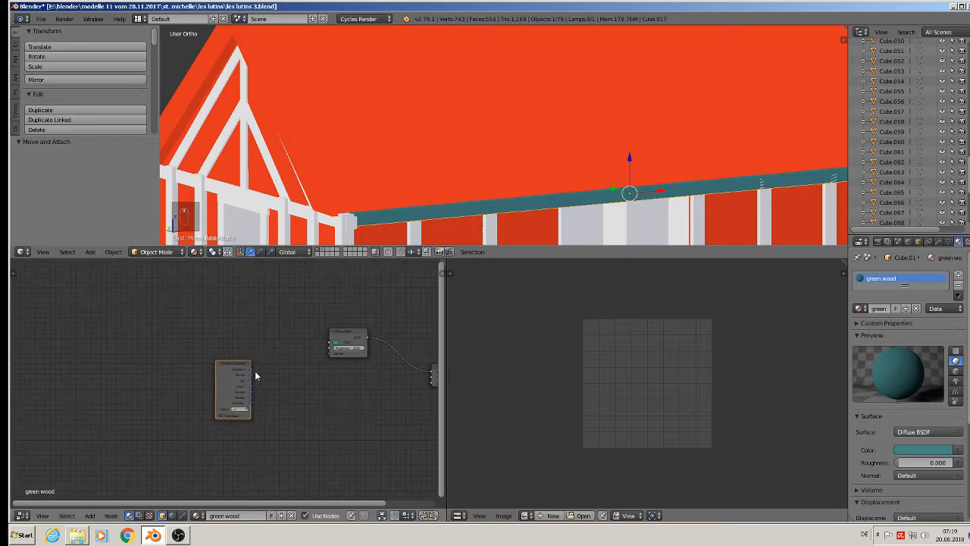
{"action": "key", "text": "g"}
{"action": "left_click", "coordinate": [92, 360]}
Step: Add a Mapping node between the Texture Coordinate and Diffuse BSDF nodes
{"action": "left_click", "coordinate": [89, 516]}
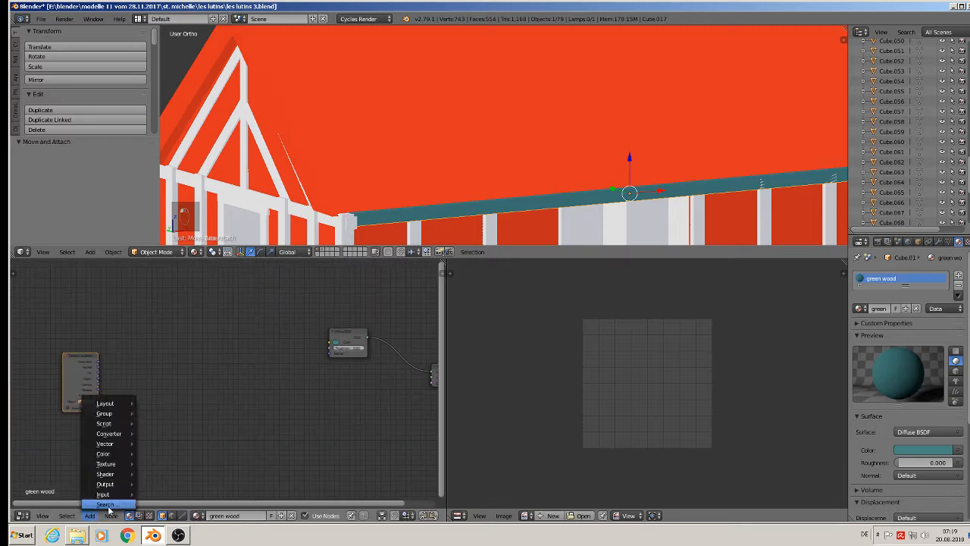
{"action": "mouse_move", "coordinate": [106, 443]}
{"action": "left_click", "coordinate": [169, 460]}
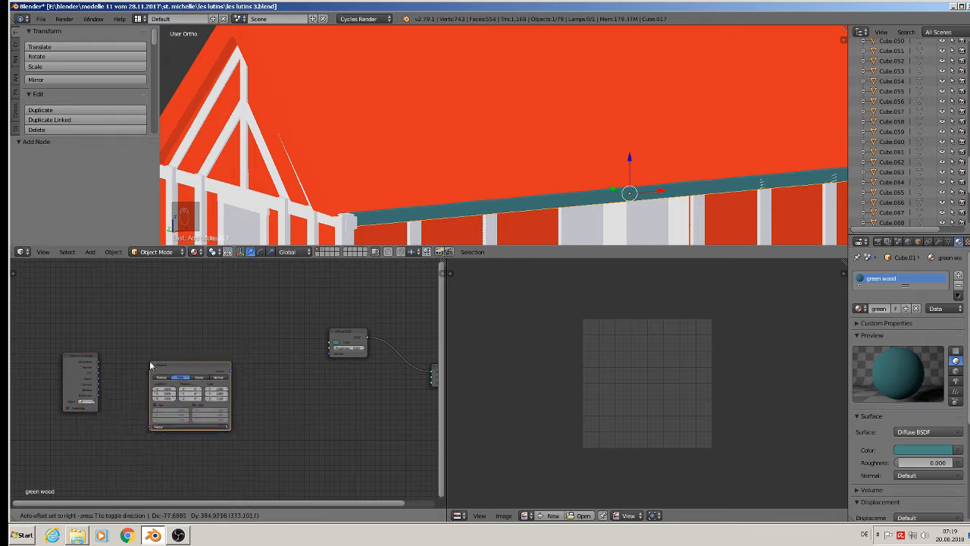
{"action": "left_click", "coordinate": [129, 350]}
Step: Connect the Texture Coordinate's UV output to the Mapping node's Vector input and set the mapping type to Texture
{"action": "scroll", "coordinate": [96, 414], "scroll_direction": "up", "scroll_amount": 1}
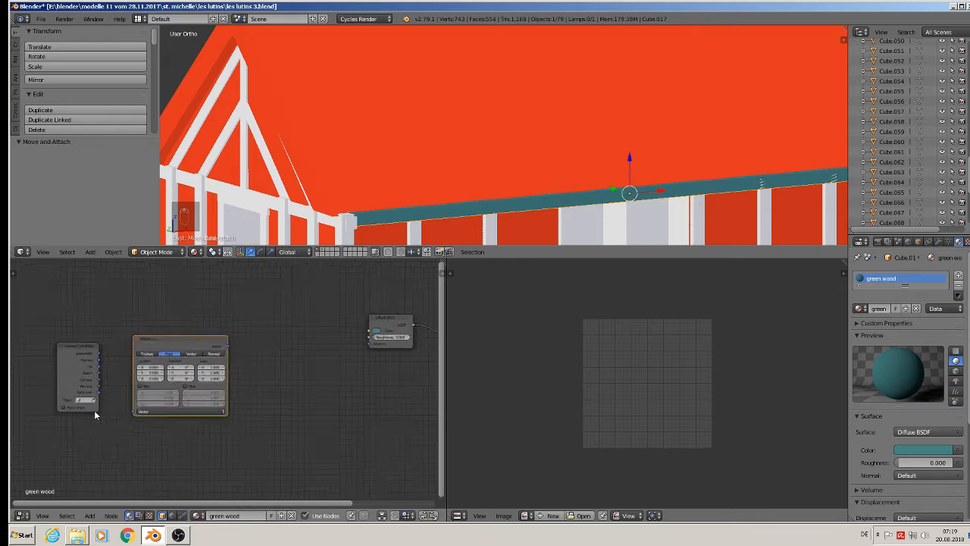
{"action": "scroll", "coordinate": [95, 414], "scroll_direction": "up", "scroll_amount": 2}
{"action": "left_click_drag", "start_coordinate": [103, 345], "coordinate": [174, 424]}
{"action": "left_click", "coordinate": [187, 325]}
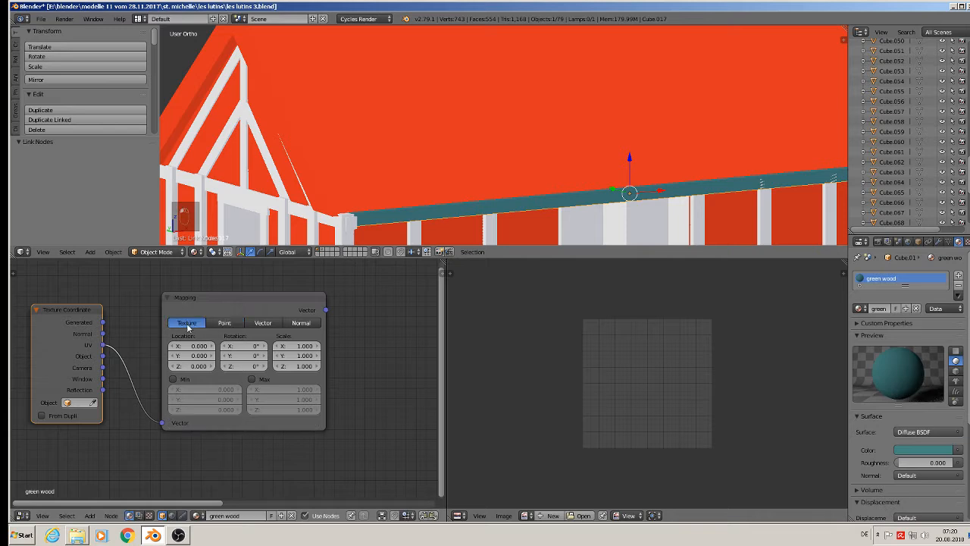
{"action": "middle_click_drag", "start_coordinate": [382, 420], "coordinate": [169, 419]}
{"action": "scroll", "coordinate": [170, 420], "scroll_direction": "down", "scroll_amount": 1}
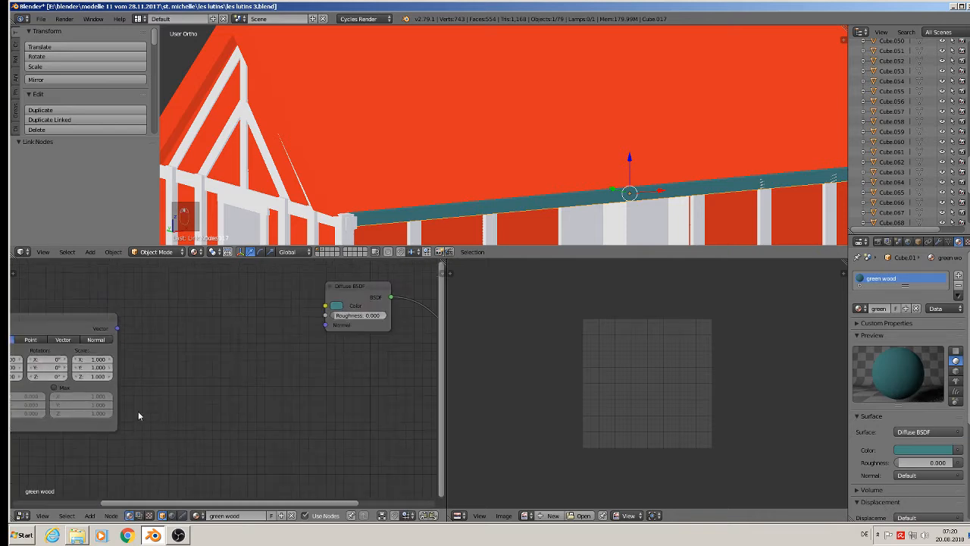
Step: Add an Image Texture node between the Mapping and Diffuse BSDF nodes and connect the Mapping's Vector output to its Vector input
{"action": "left_click", "coordinate": [93, 516]}
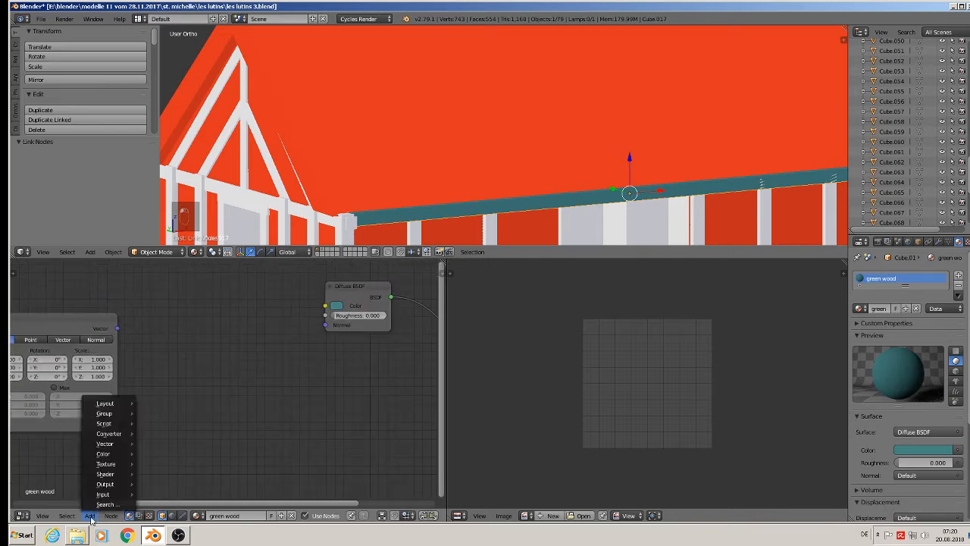
{"action": "mouse_move", "coordinate": [110, 515]}
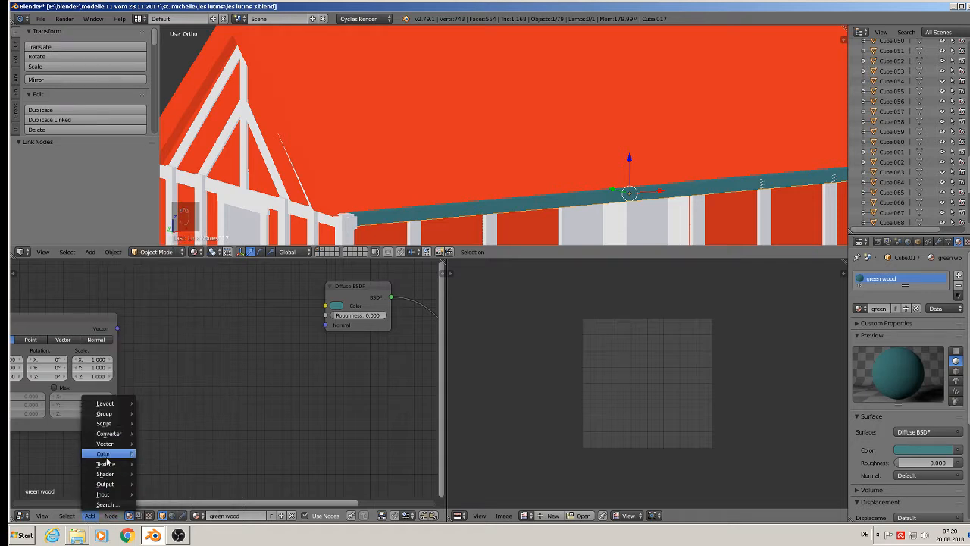
{"action": "mouse_move", "coordinate": [106, 463]}
{"action": "left_click", "coordinate": [175, 385]}
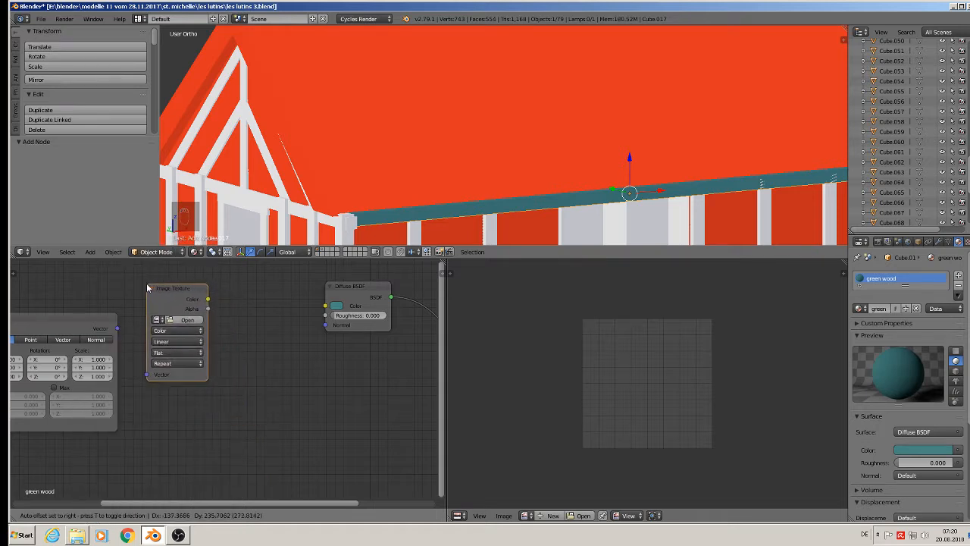
{"action": "left_click", "coordinate": [146, 284]}
{"action": "left_click_drag", "start_coordinate": [117, 329], "coordinate": [148, 375]}
Step: Load "holz Bretter viele grau.jpg" from the textur folder into the Image Texture node
{"action": "left_click", "coordinate": [187, 320]}
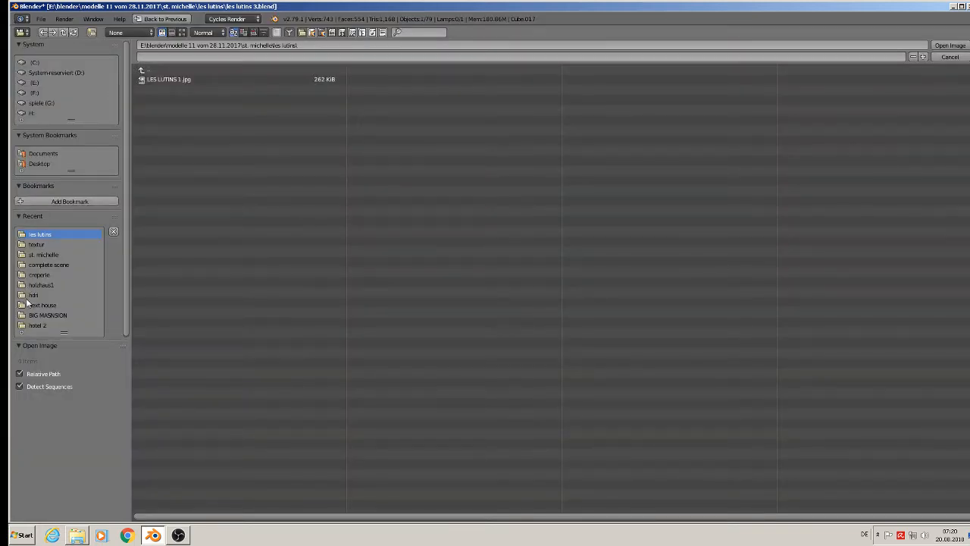
{"action": "left_click", "coordinate": [36, 244]}
{"action": "left_click", "coordinate": [181, 32]}
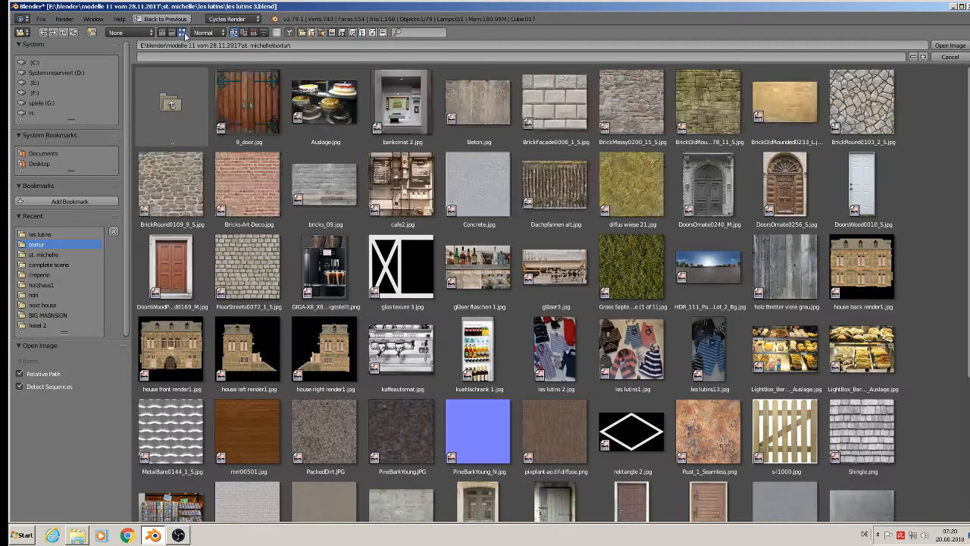
{"action": "double_click", "coordinate": [800, 276]}
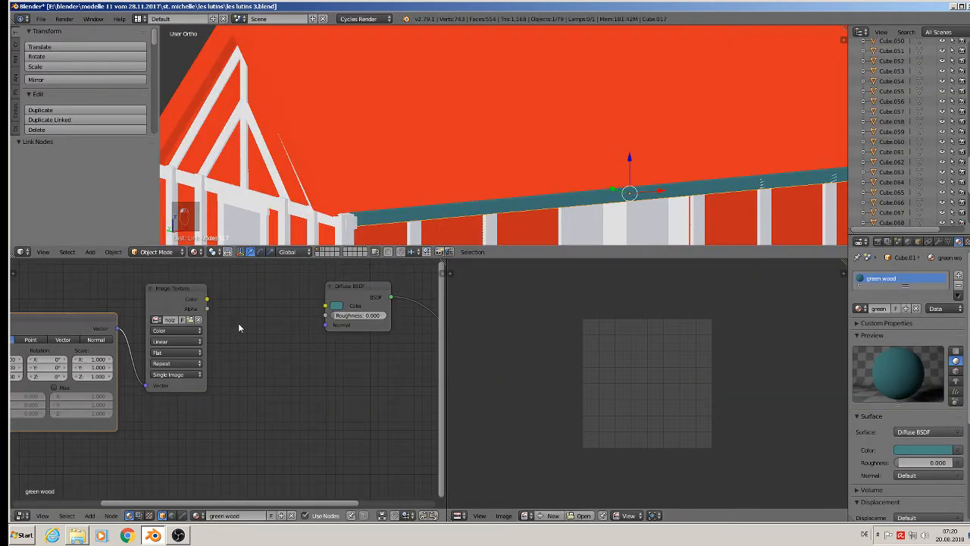
Step: Move the Image Texture node lower and connect its Color output to the Material Output's Displacement input
{"action": "scroll", "coordinate": [238, 328], "scroll_direction": "down", "scroll_amount": 5}
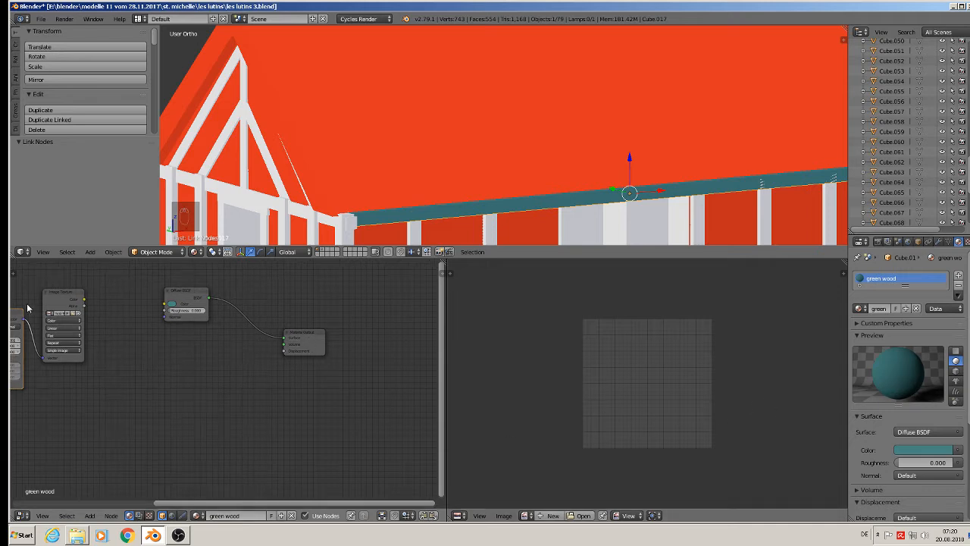
{"action": "left_click_drag", "start_coordinate": [69, 295], "coordinate": [62, 348]}
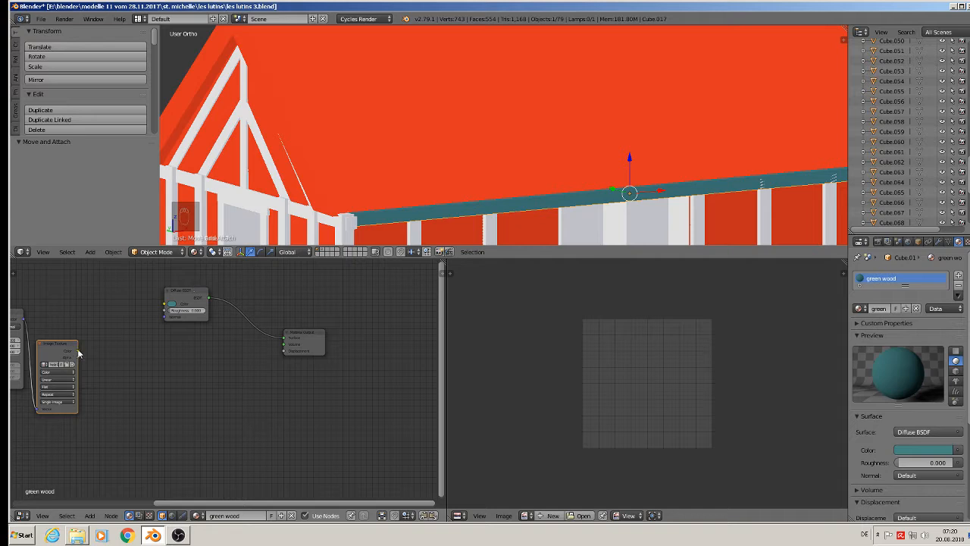
{"action": "left_click_drag", "start_coordinate": [79, 352], "coordinate": [93, 356]}
{"action": "left_click_drag", "start_coordinate": [197, 372], "coordinate": [298, 354]}
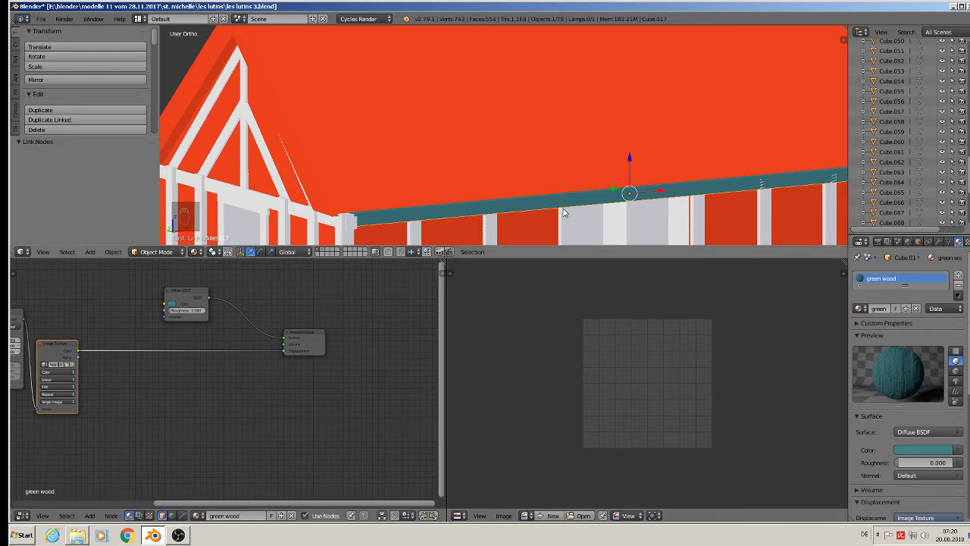
Step: Insert a Math node into the link between the Image Texture and the Material Output's Displacement input
{"action": "left_click", "coordinate": [92, 515]}
{"action": "mouse_move", "coordinate": [107, 434]}
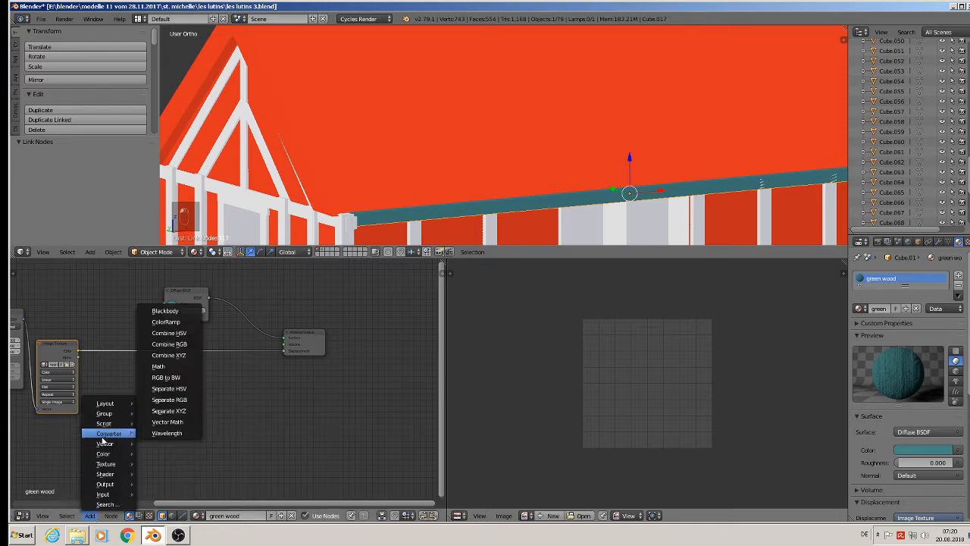
{"action": "left_click", "coordinate": [159, 366]}
{"action": "left_click", "coordinate": [221, 351]}
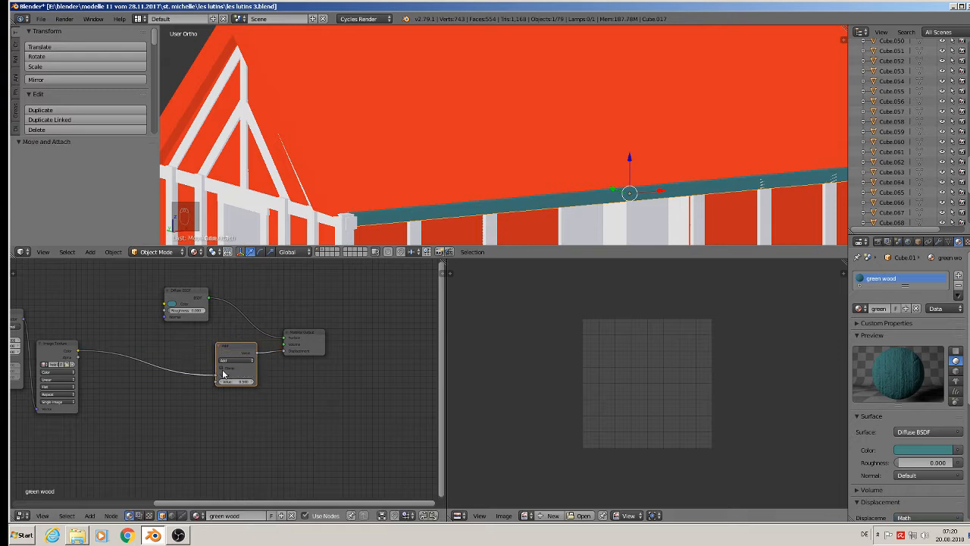
Step: Set the Math node's operation to Multiply with a value of 0.110
{"action": "left_click", "coordinate": [232, 360]}
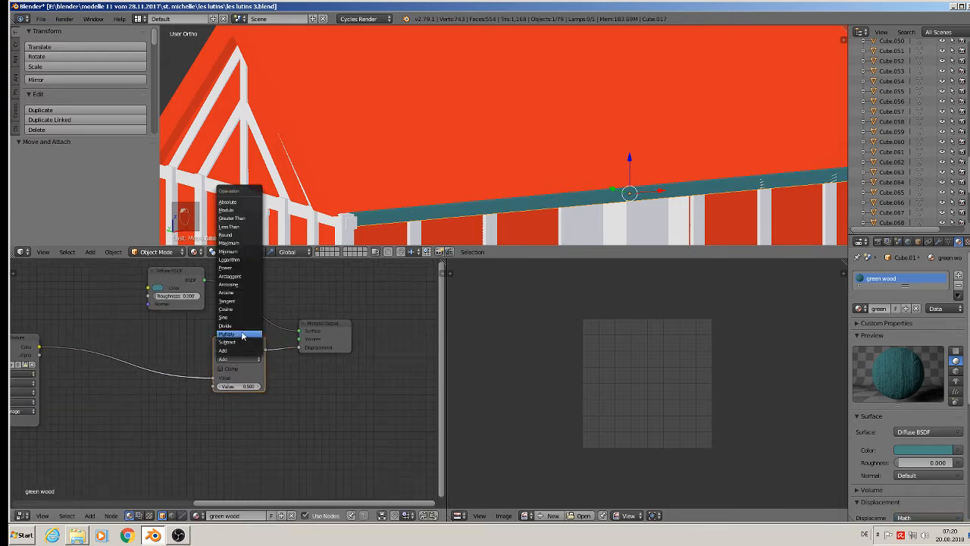
{"action": "left_click", "coordinate": [241, 334]}
{"action": "left_click", "coordinate": [238, 386]}
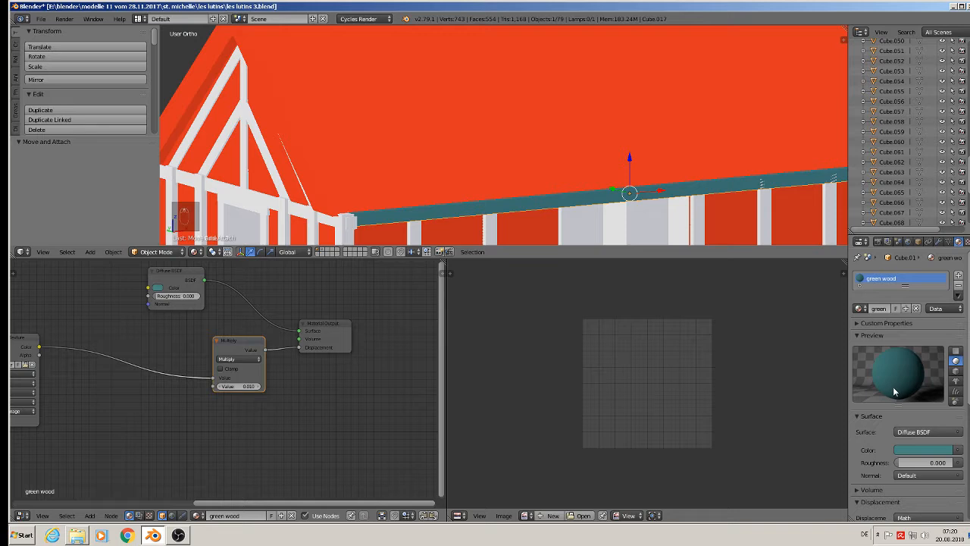
{"action": "left_click", "coordinate": [258, 386]}
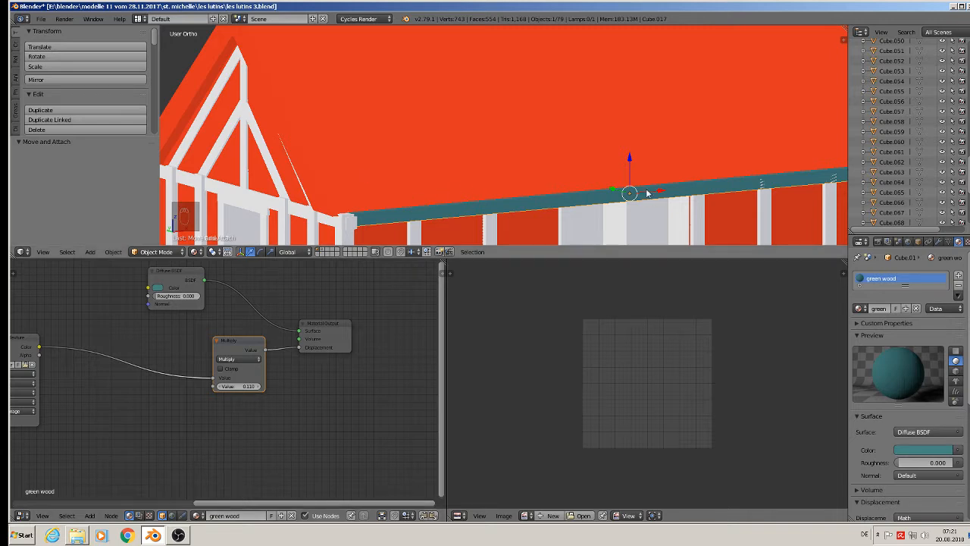
Step: Edit the long green beam's mesh in front view and unwrap it with Smart UV Project at the default settings
{"action": "key", "text": "KP_1"}
{"action": "key", "text": "Tab"}
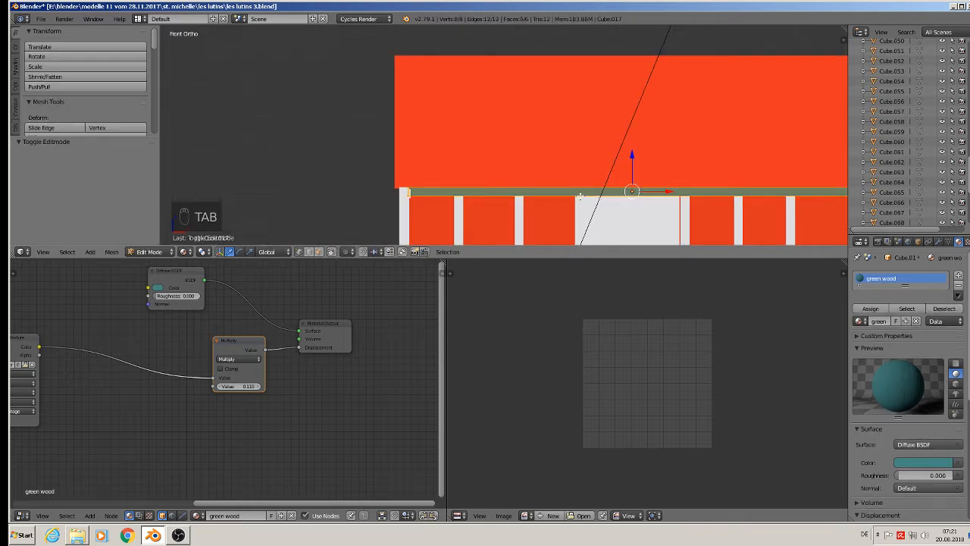
{"action": "key", "text": "u"}
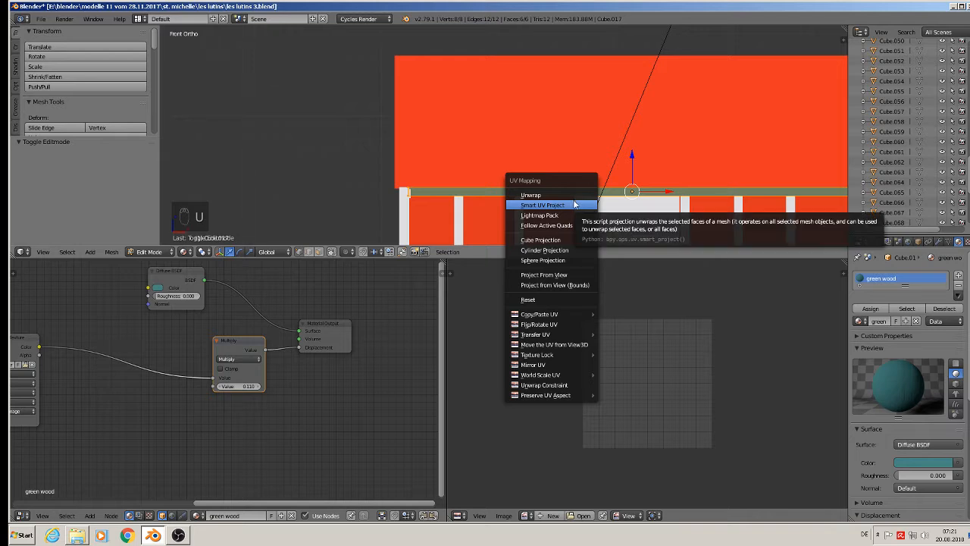
{"action": "left_click", "coordinate": [570, 206]}
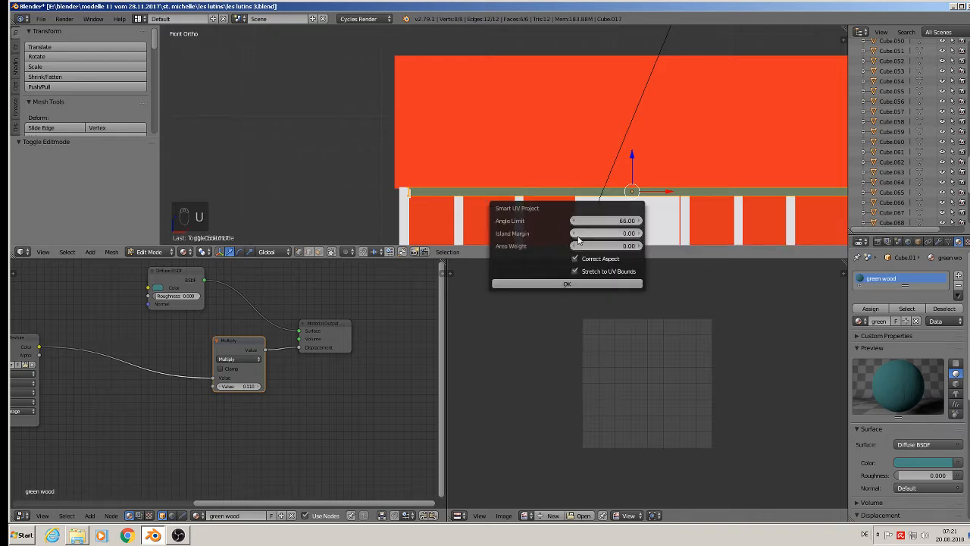
{"action": "left_click", "coordinate": [575, 284]}
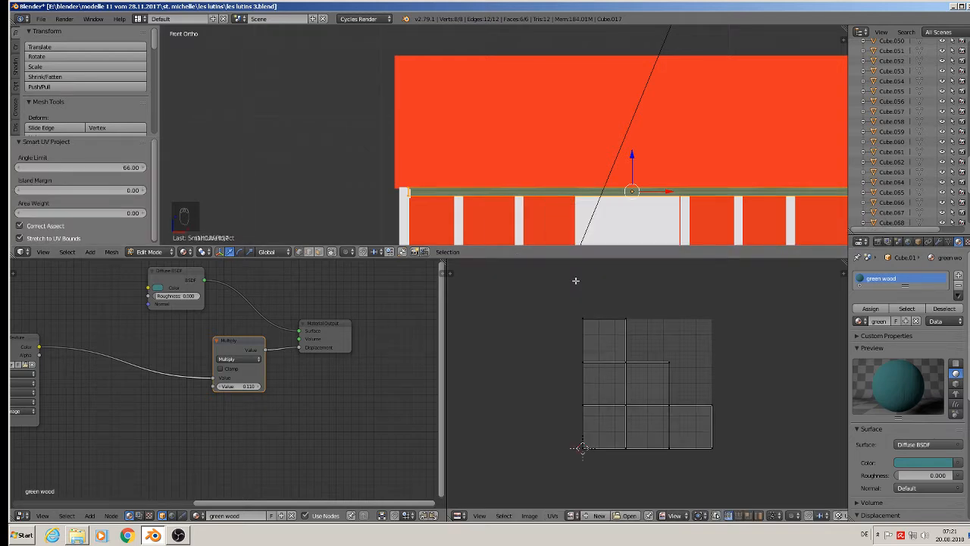
{"action": "scroll", "coordinate": [549, 216], "scroll_direction": "up", "scroll_amount": 4}
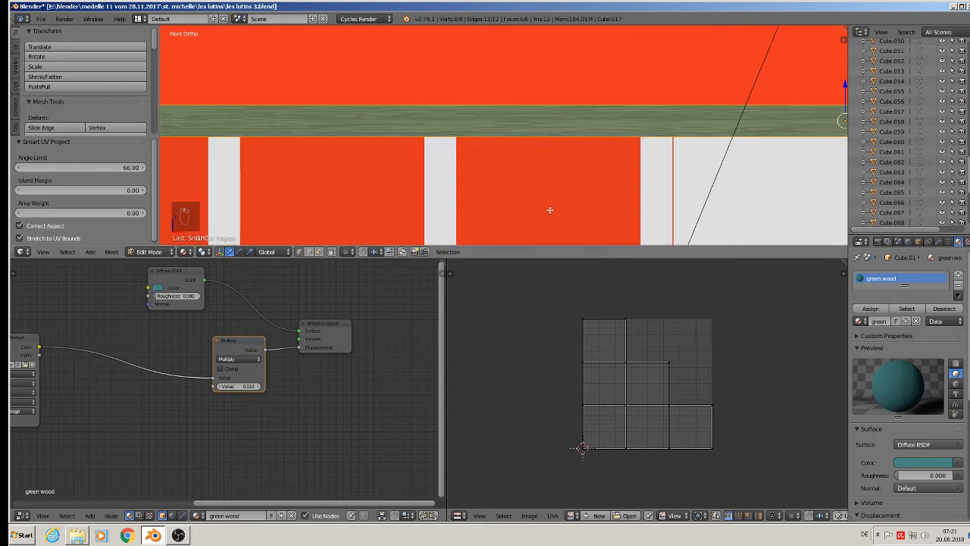
{"action": "scroll", "coordinate": [550, 210], "scroll_direction": "down", "scroll_amount": 3}
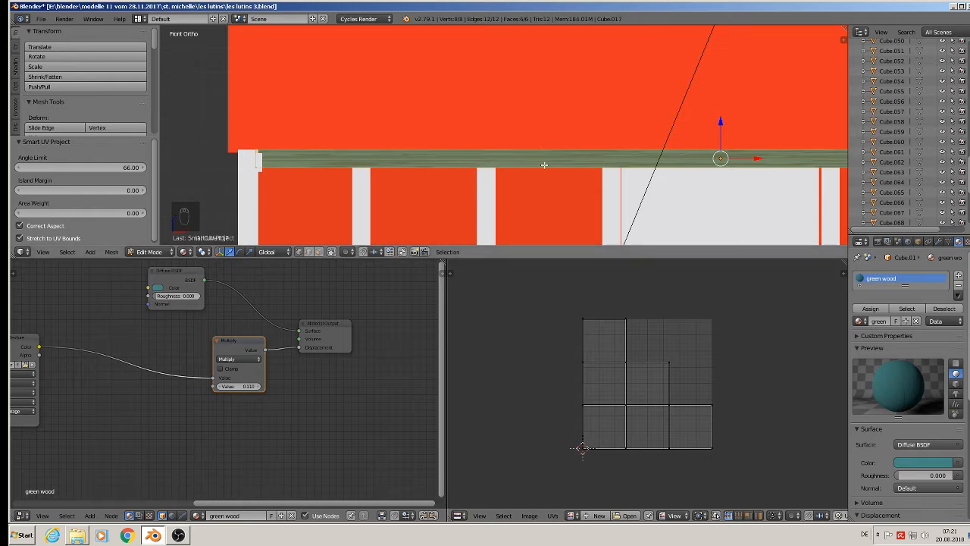
Step: Try a Cube Projection unwrap on the beam to check how the wood grain runs
{"action": "key", "text": "u"}
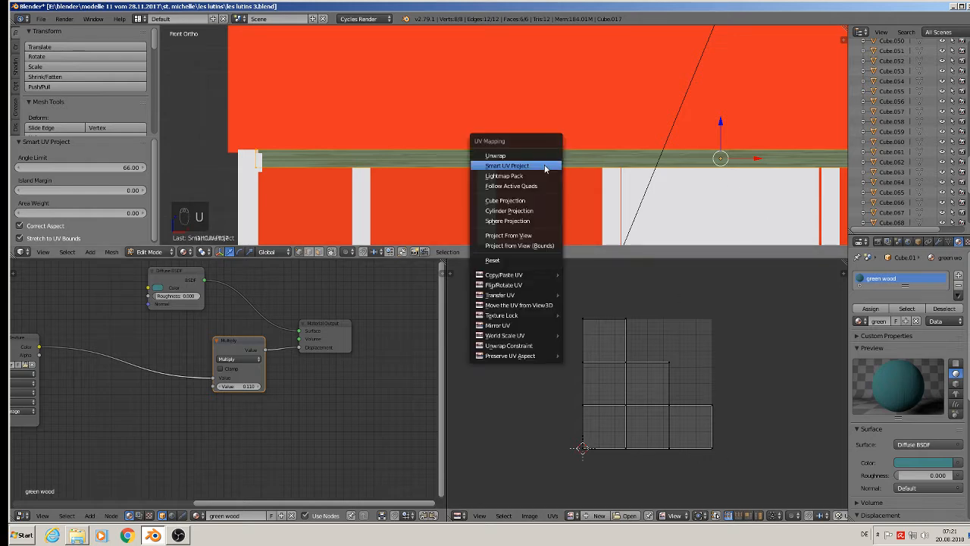
{"action": "left_click", "coordinate": [531, 204]}
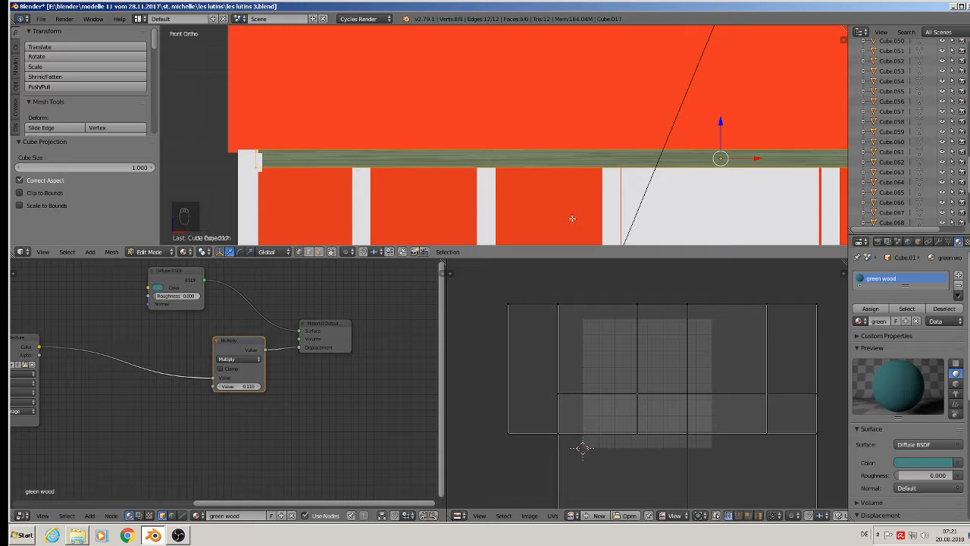
{"action": "scroll", "coordinate": [572, 218], "scroll_direction": "down", "scroll_amount": 3}
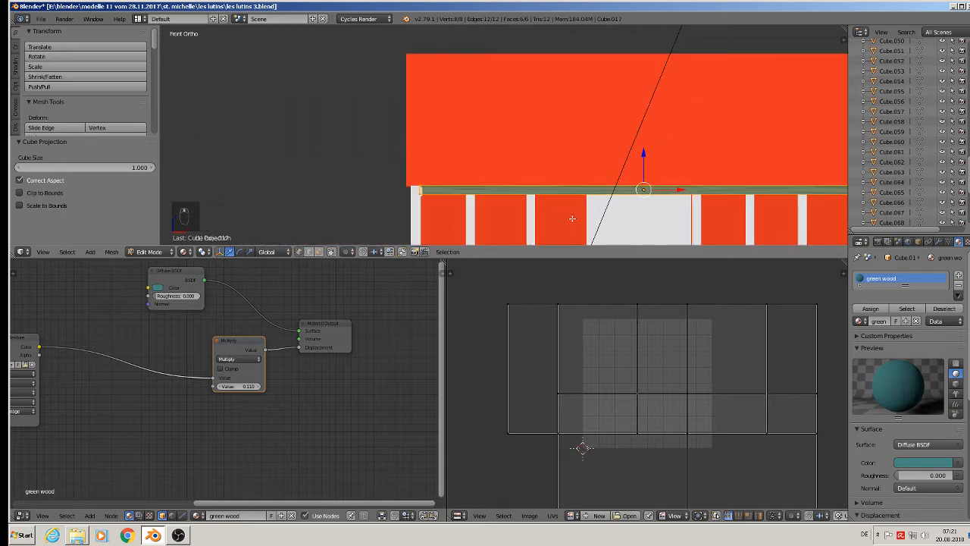
{"action": "scroll", "coordinate": [573, 218], "scroll_direction": "up", "scroll_amount": 1}
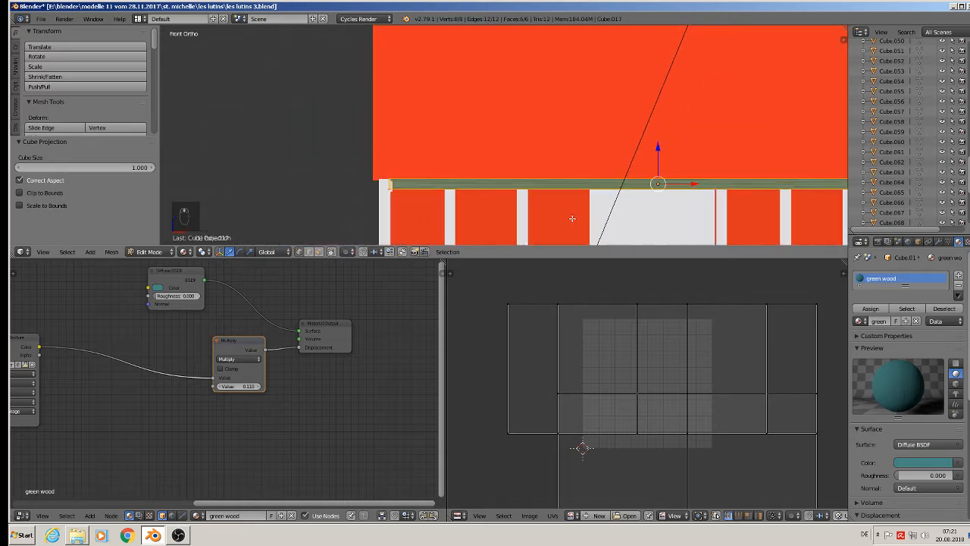
Step: Show the "holz Bretter viele grau.jpg" image behind the beam's UV layout
{"action": "left_click", "coordinate": [573, 515]}
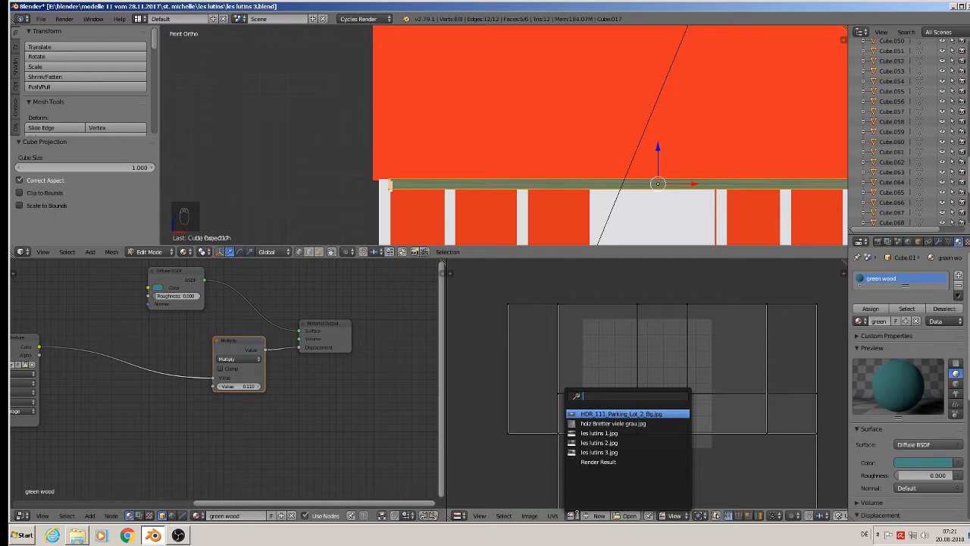
{"action": "left_click", "coordinate": [614, 424]}
{"action": "scroll", "coordinate": [646, 382], "scroll_direction": "down", "scroll_amount": 1}
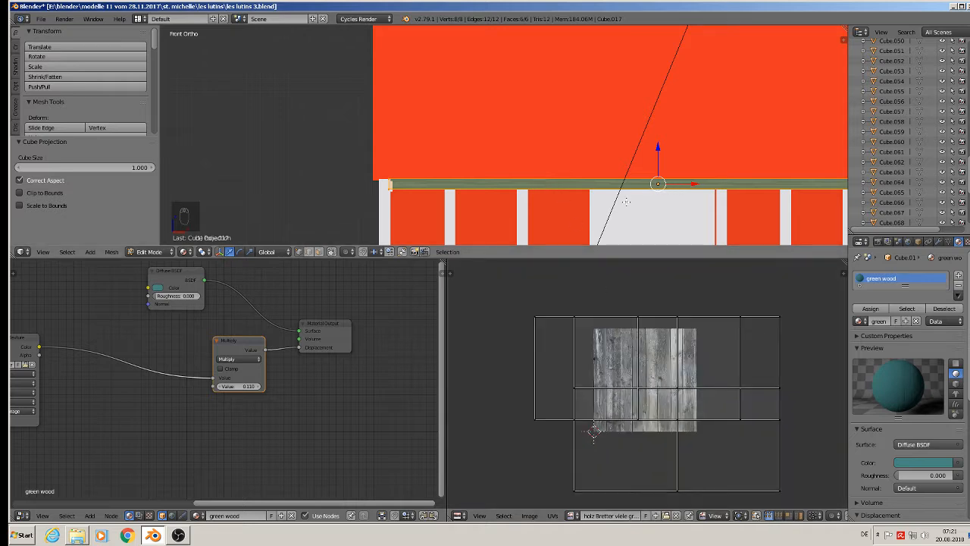
Step: Unwrap the beam with Project From View from the front, then rotate all its UVs by 90°
{"action": "key", "text": "KP_1"}
{"action": "key", "text": "u"}
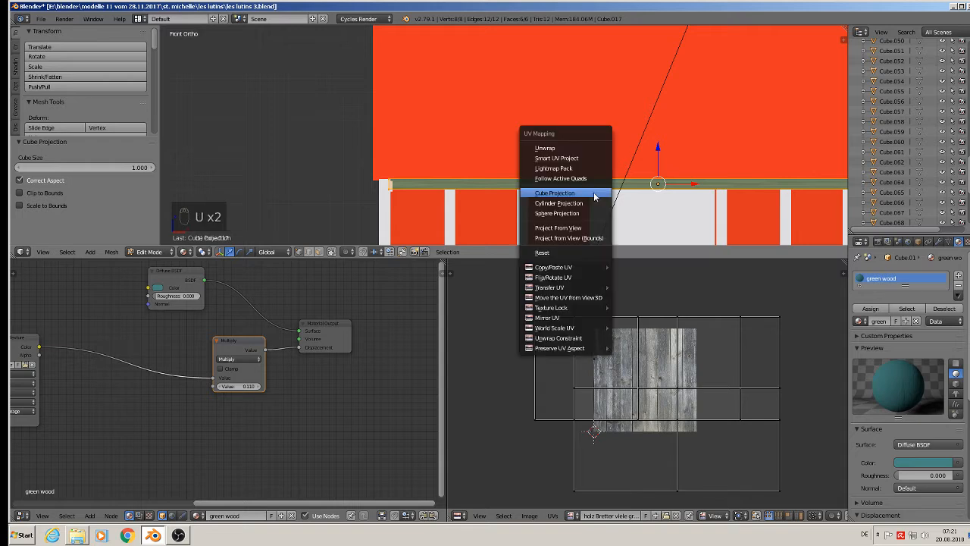
{"action": "left_click", "coordinate": [585, 228]}
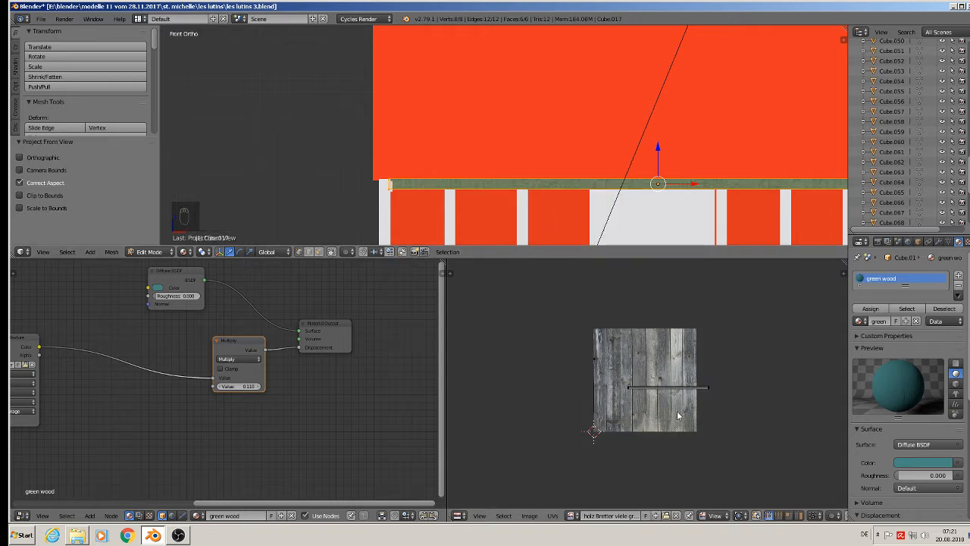
{"action": "key", "text": "a"}
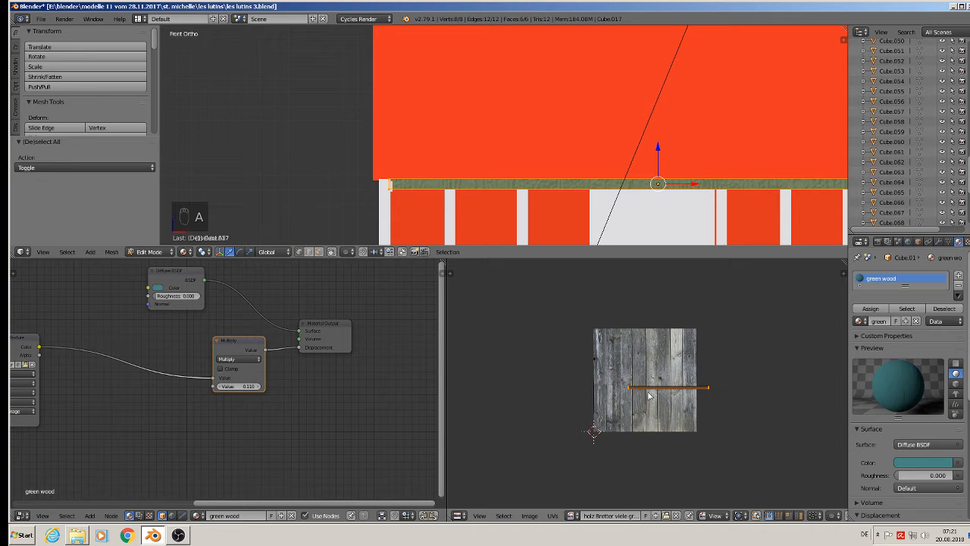
{"action": "type", "text": "r90"}
{"action": "key", "text": "Return"}
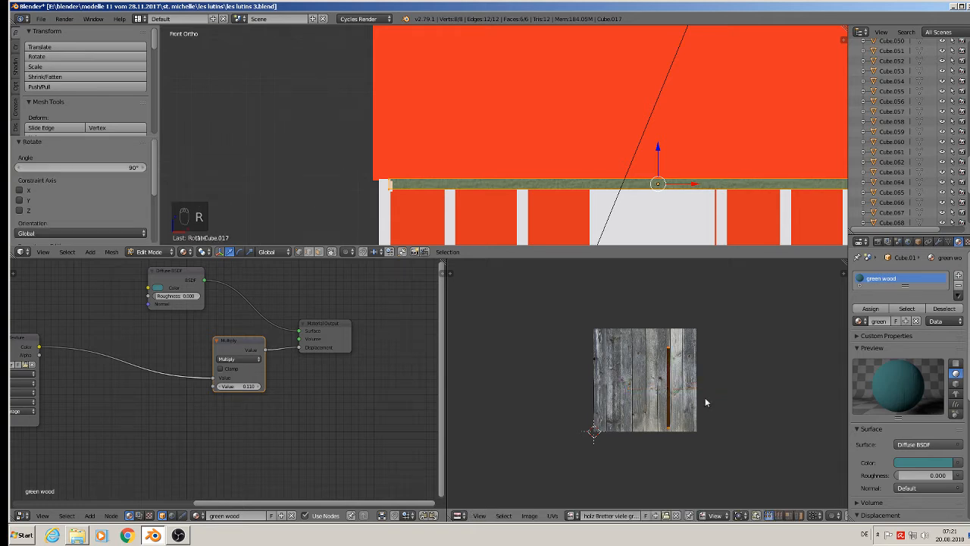
Step: Widen the beam's UVs along X by a factor of about 7.3 and move them onto a single light plank
{"action": "key", "text": "s"}
{"action": "key", "text": "x"}
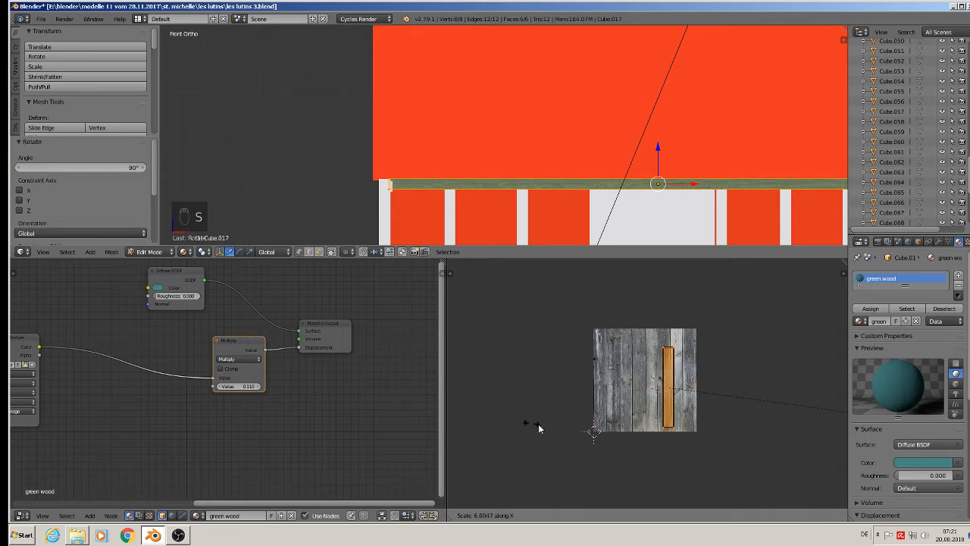
{"action": "left_click", "coordinate": [558, 430]}
{"action": "key", "text": "g"}
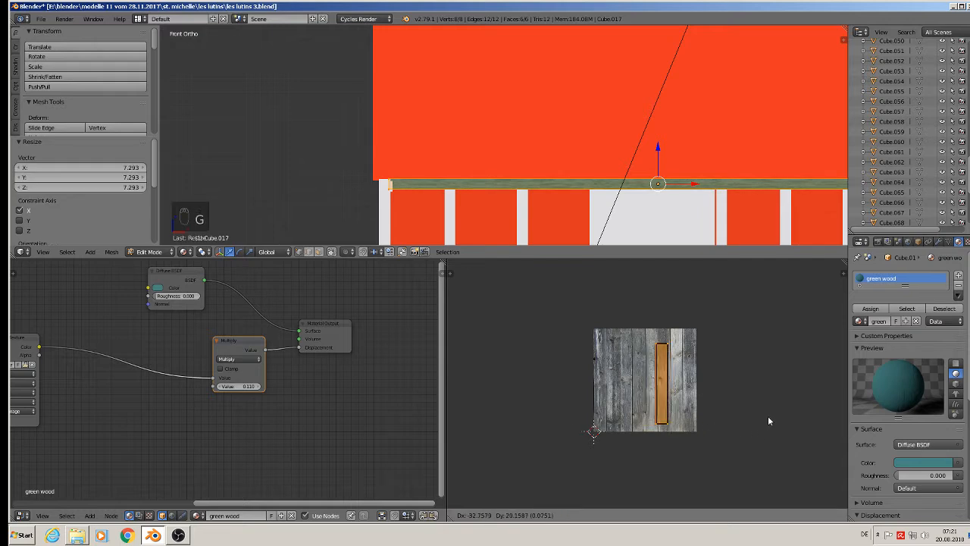
{"action": "left_click", "coordinate": [767, 414]}
{"action": "scroll", "coordinate": [565, 189], "scroll_direction": "up", "scroll_amount": 1}
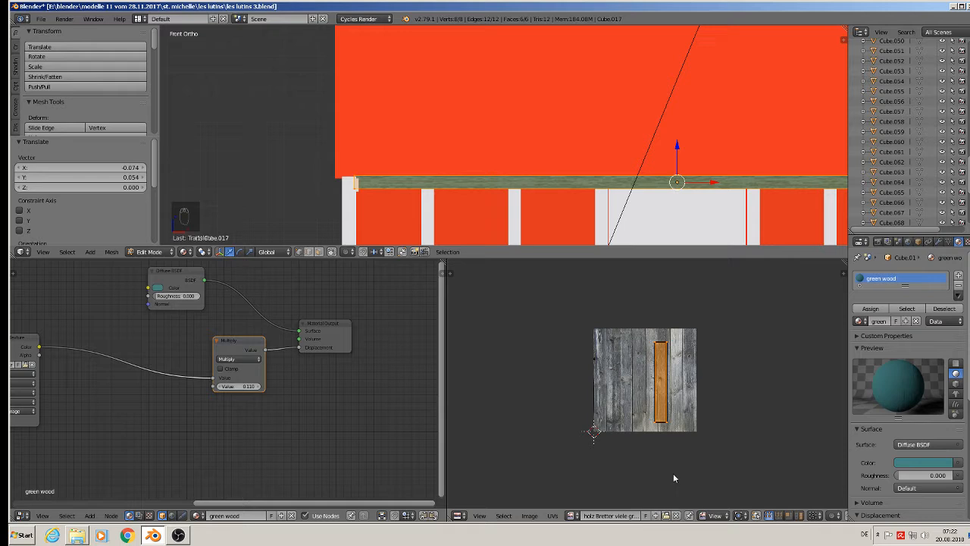
Step: Stretch the beam's UVs along Y by a factor of about 2.16 and preview the beam in Rendered shading
{"action": "key", "text": "s"}
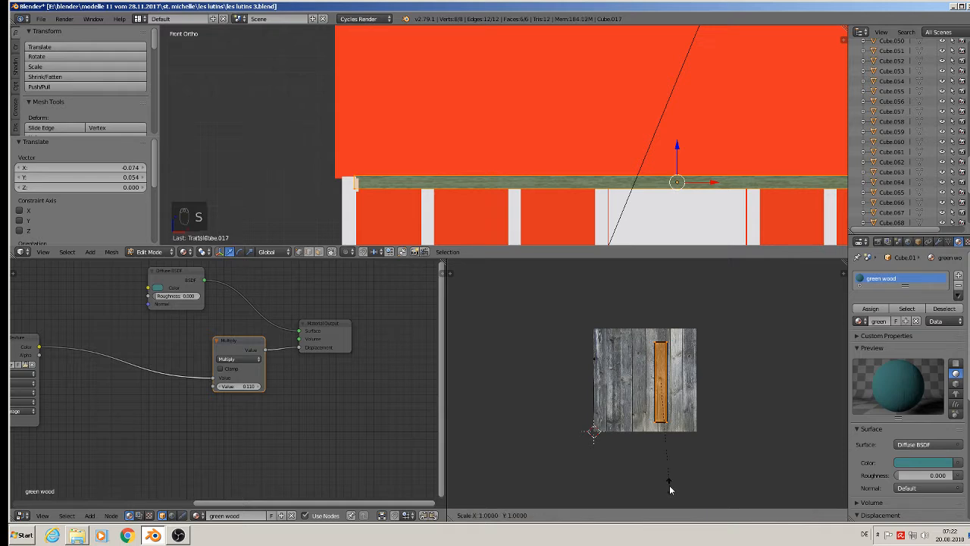
{"action": "key", "text": "y"}
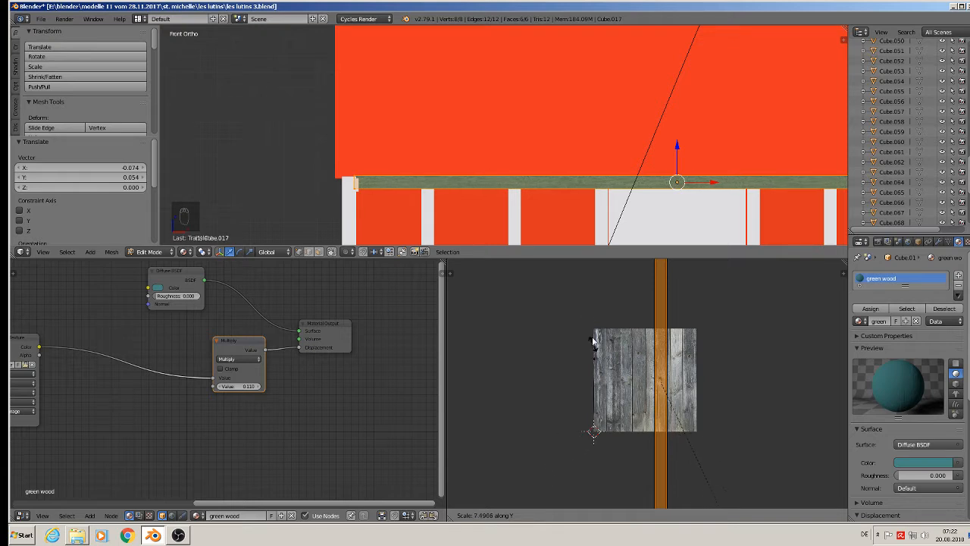
{"action": "left_click", "coordinate": [705, 355]}
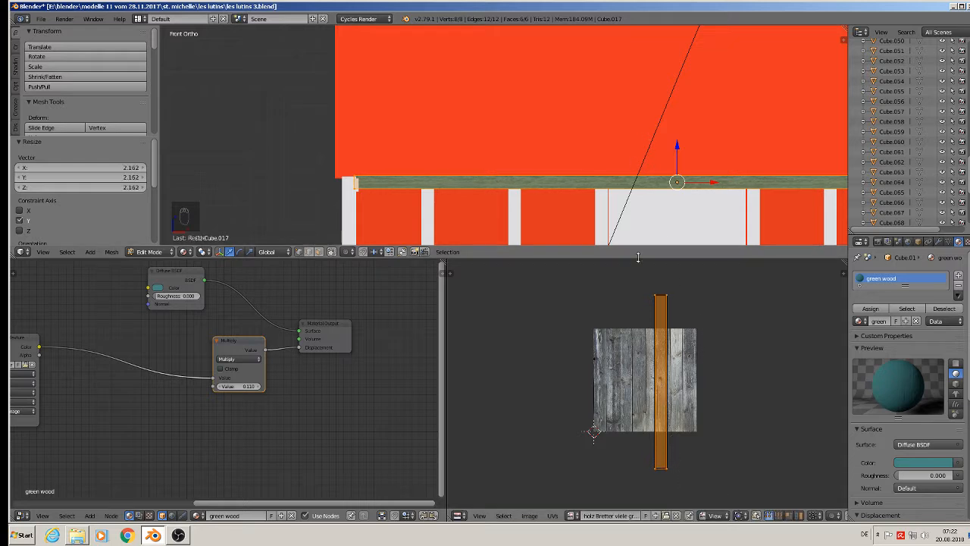
{"action": "scroll", "coordinate": [558, 203], "scroll_direction": "up", "scroll_amount": 4}
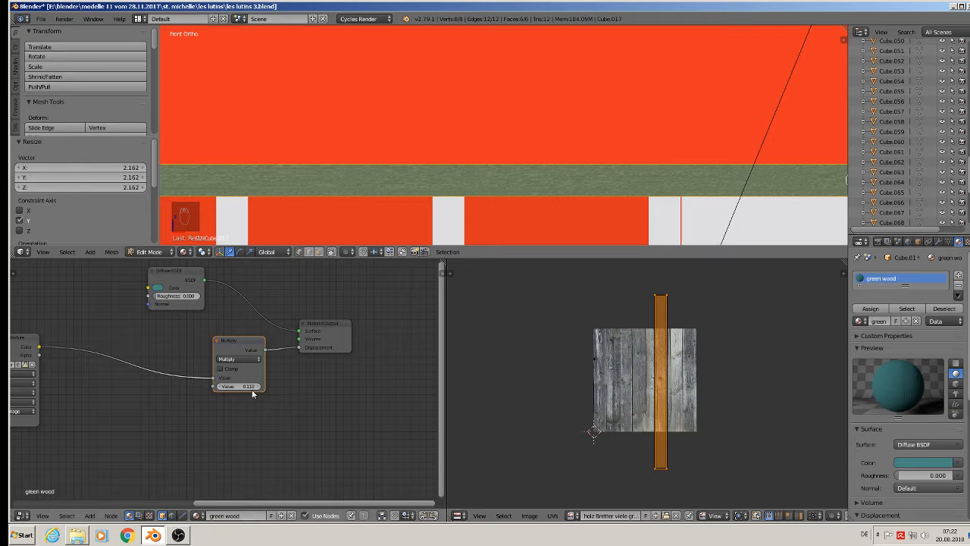
{"action": "left_click", "coordinate": [184, 251]}
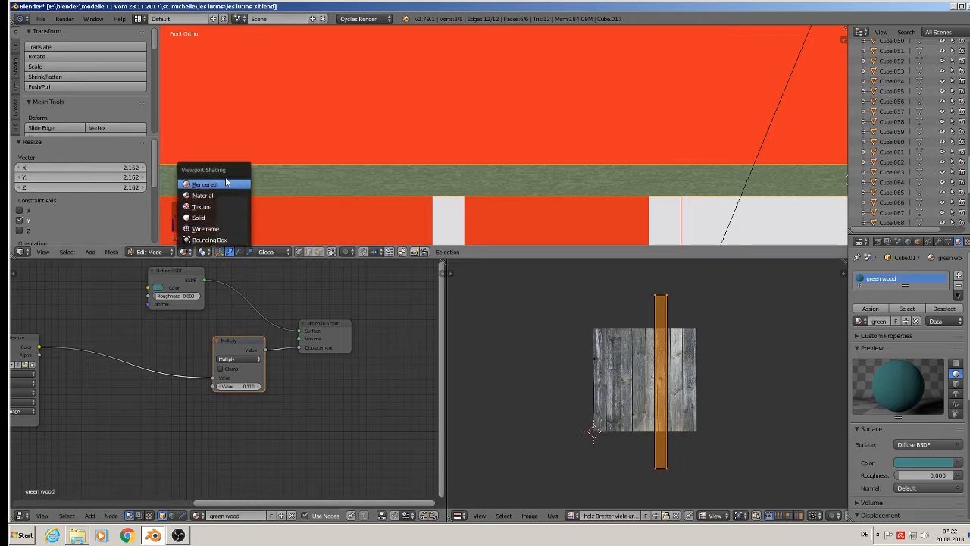
{"action": "left_click", "coordinate": [223, 184]}
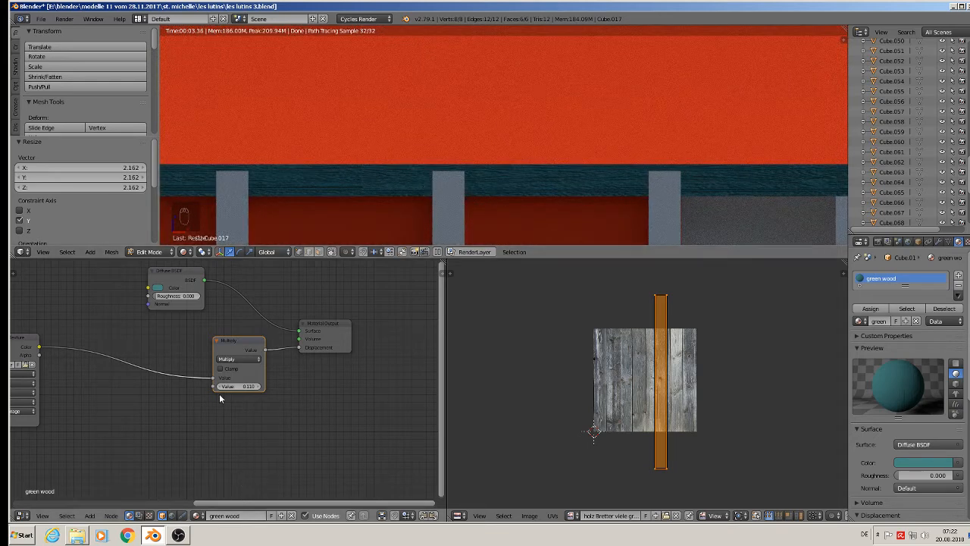
Step: Reduce the value of the Multiply node that feeds the green wood material's displacement
{"action": "left_click", "coordinate": [242, 389]}
{"action": "key", "text": "BackSpace"}
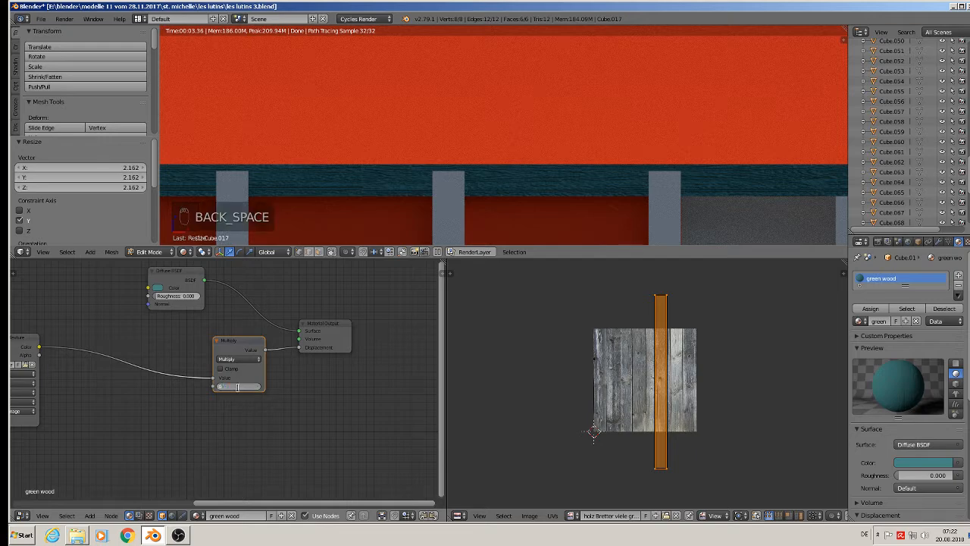
{"action": "key", "text": "Return"}
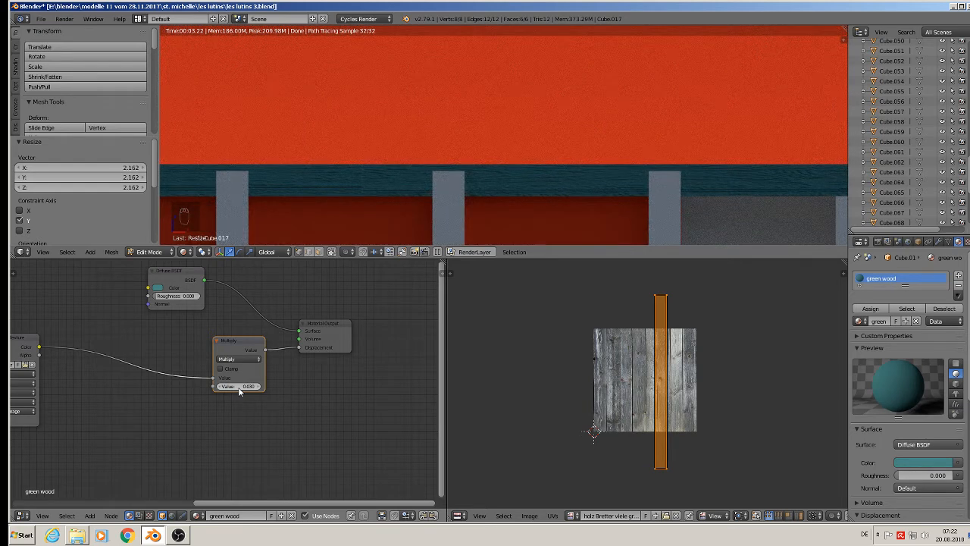
{"action": "scroll", "coordinate": [325, 393], "scroll_direction": "down", "scroll_amount": 1}
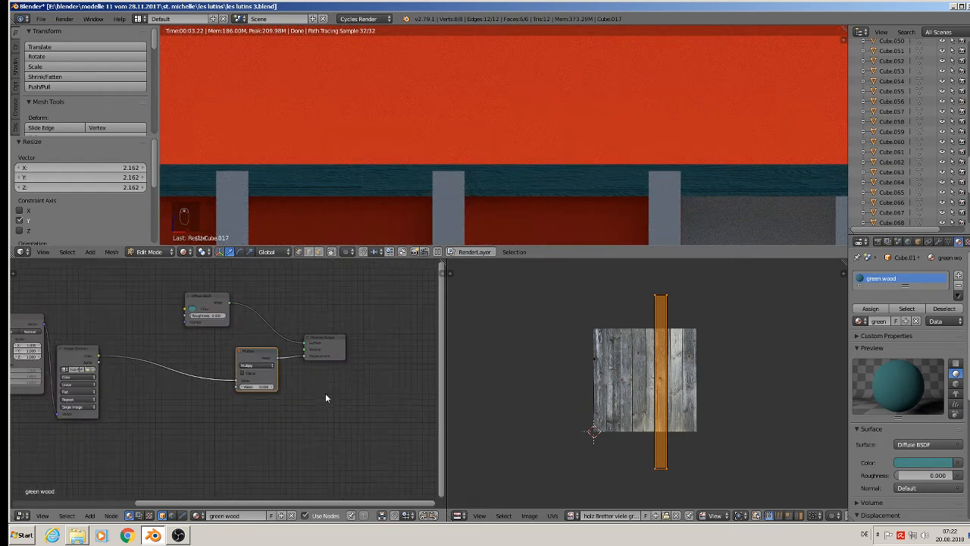
Step: Scale the beam's UVs along Y by about 0.573 to fit the image height and shift them about 0.030 in X and 0.015 in Y
{"action": "scroll", "coordinate": [427, 186], "scroll_direction": "down", "scroll_amount": 3}
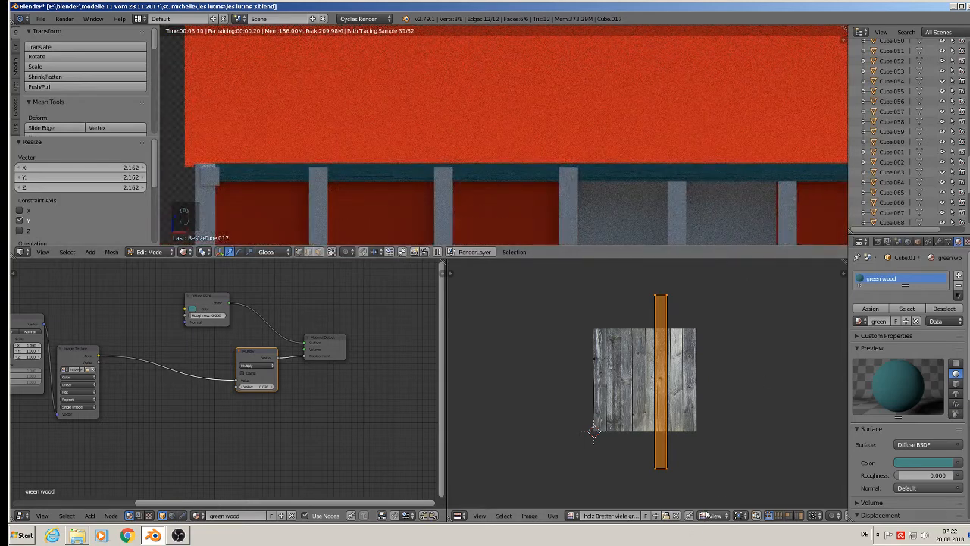
{"action": "key", "text": "s"}
{"action": "key", "text": "y"}
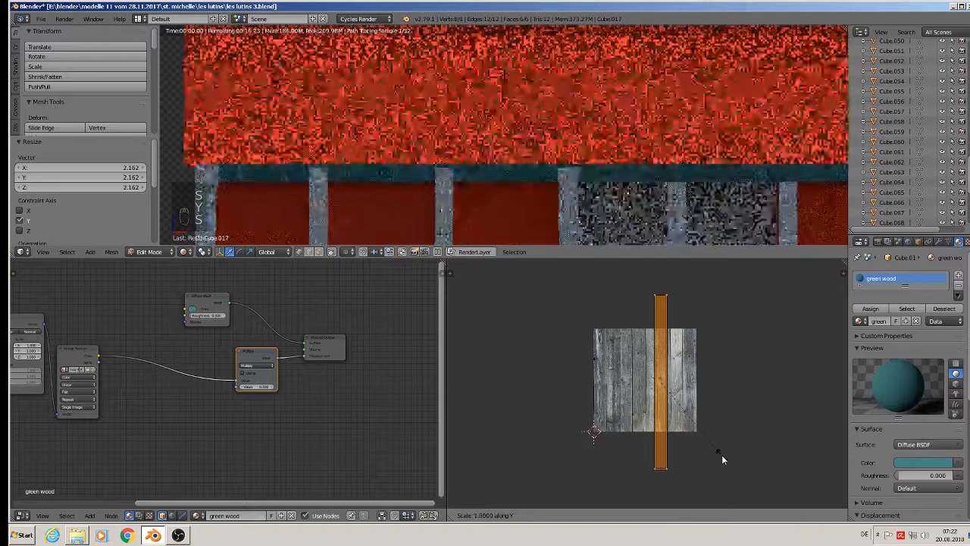
{"action": "left_click", "coordinate": [694, 424]}
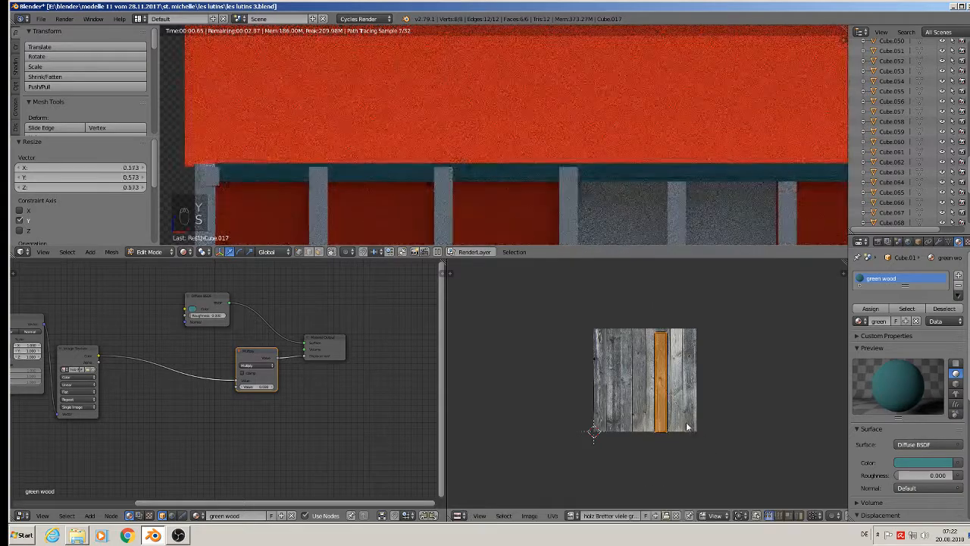
{"action": "key", "text": "g"}
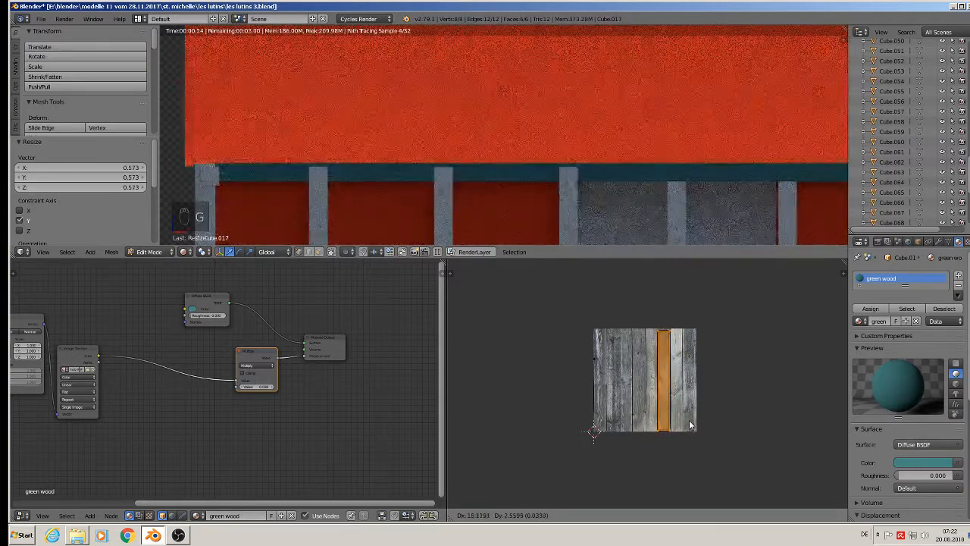
{"action": "left_click", "coordinate": [690, 426]}
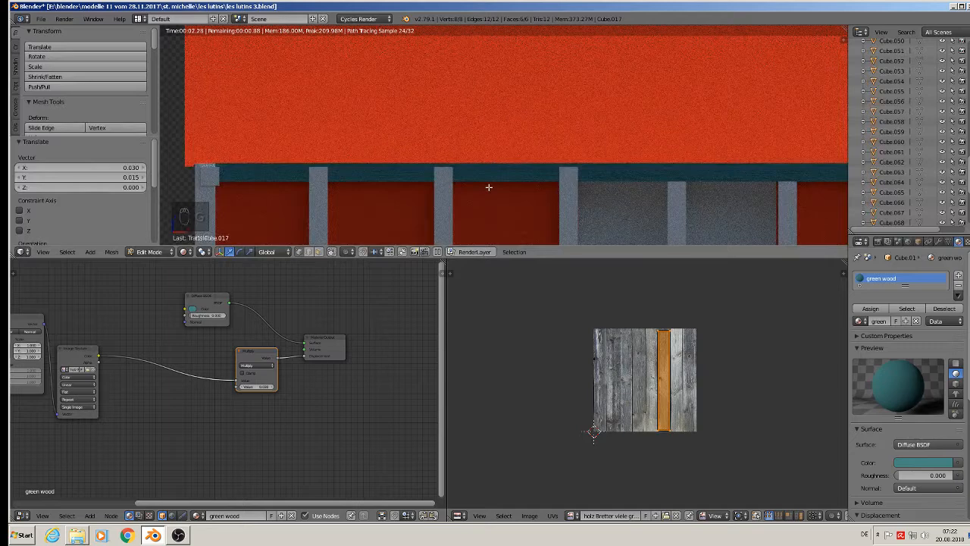
Step: Return the 3D view to Material shading, enlarge it to show the whole timber facade at an angle, and leave Edit Mode
{"action": "left_click", "coordinate": [189, 255]}
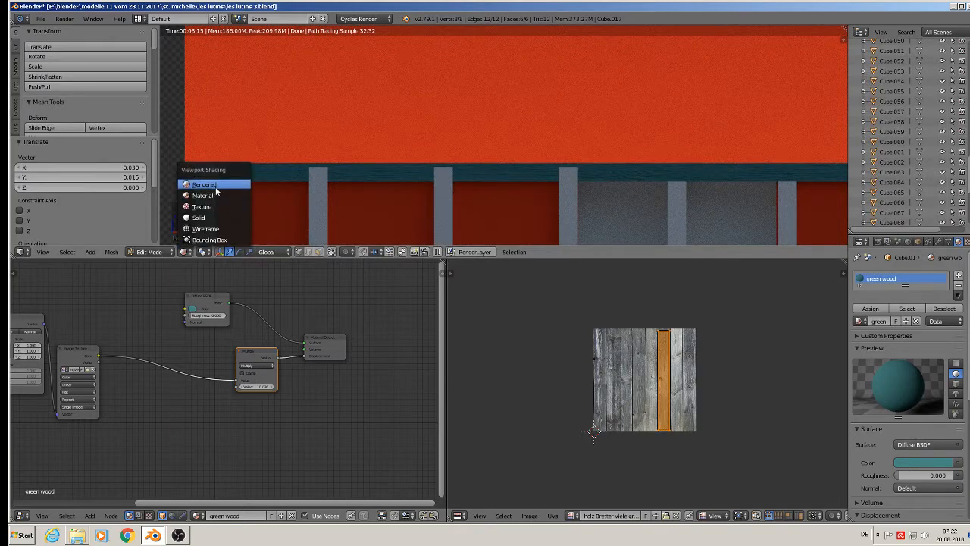
{"action": "left_click", "coordinate": [216, 193]}
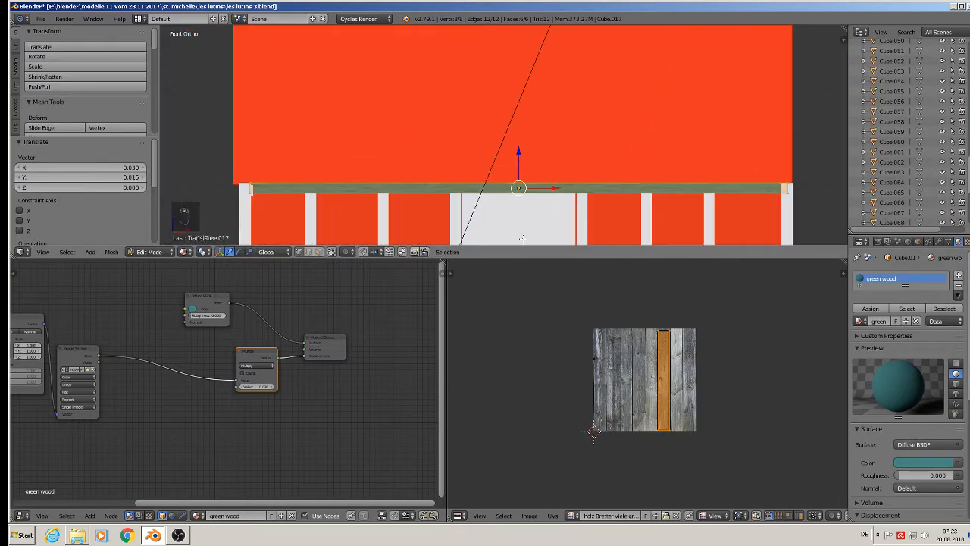
{"action": "left_click_drag", "start_coordinate": [584, 259], "coordinate": [579, 387]}
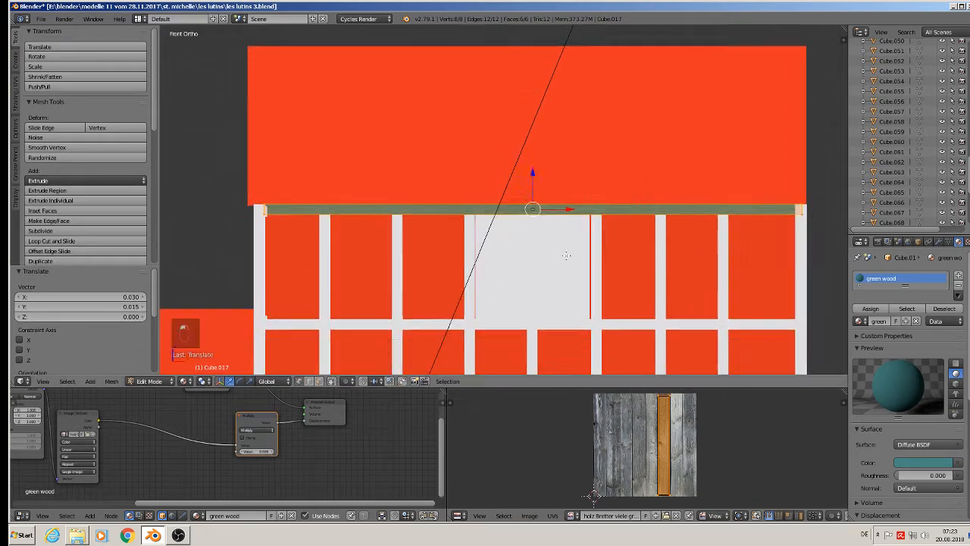
{"action": "middle_click_drag", "start_coordinate": [566, 256], "coordinate": [400, 166]}
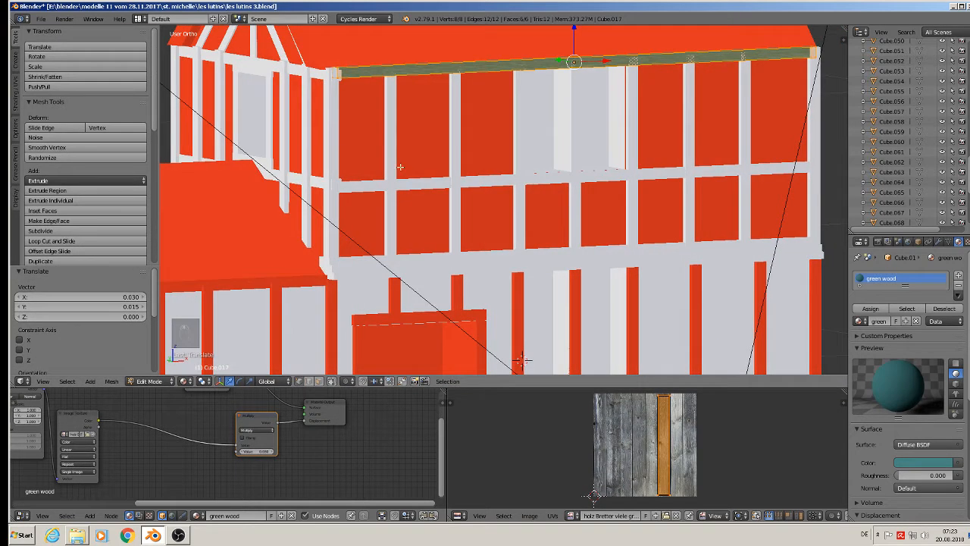
{"action": "key", "text": "ctrl+6"}
{"action": "key", "text": "Tab"}
Step: Assign the existing green wood material to the upper storey's corner post and to the post beside it
{"action": "right_click", "coordinate": [334, 114]}
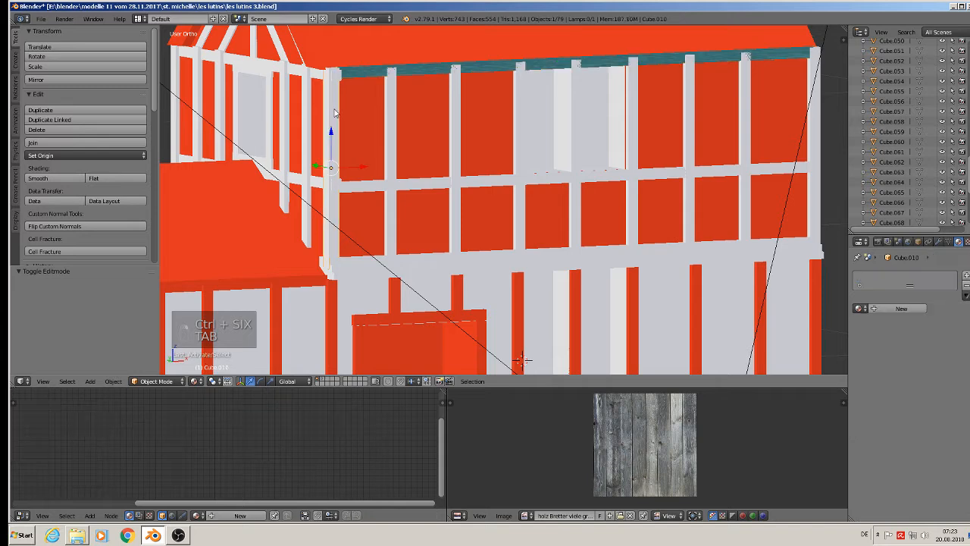
{"action": "left_click", "coordinate": [861, 308]}
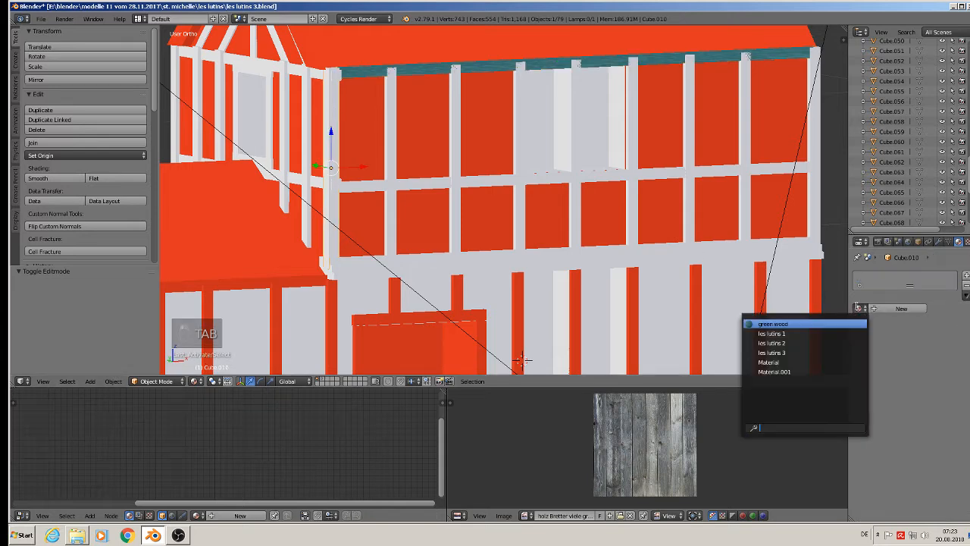
{"action": "left_click", "coordinate": [817, 329]}
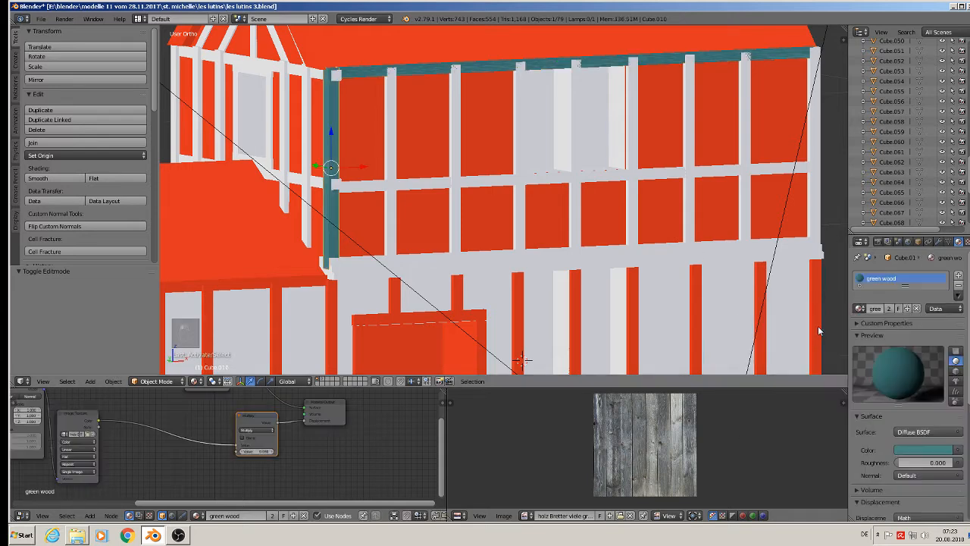
{"action": "right_click", "coordinate": [393, 156]}
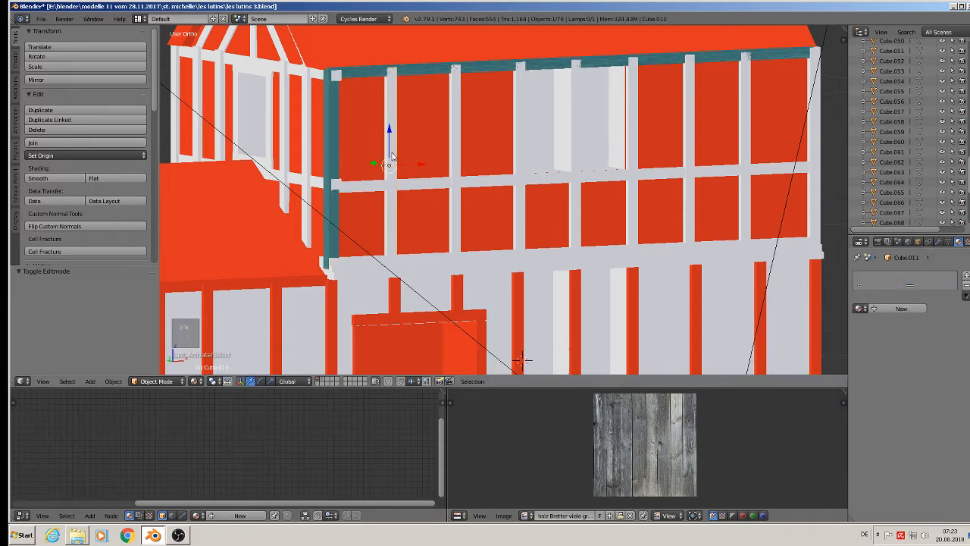
{"action": "left_click", "coordinate": [861, 308]}
{"action": "left_click", "coordinate": [826, 325]}
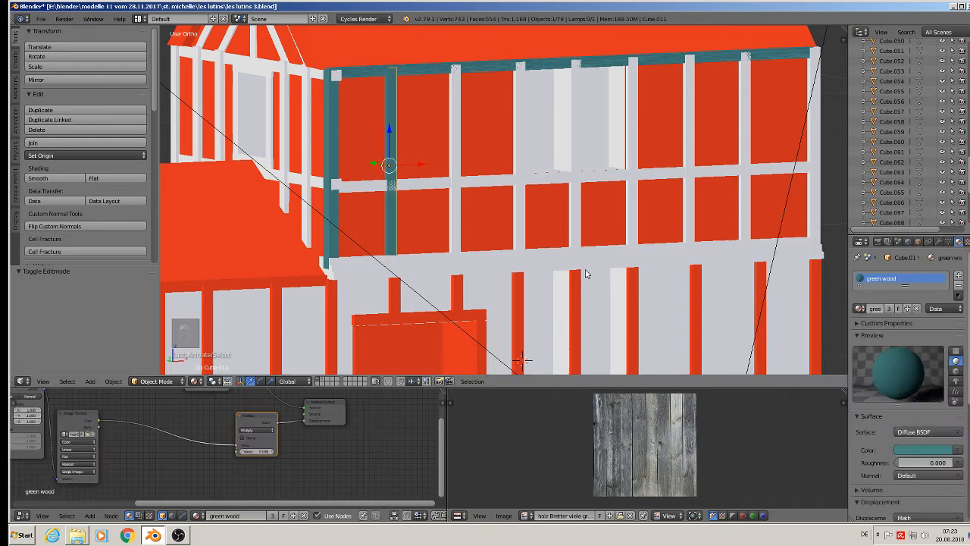
Step: Select four more upper-storey posts and assign the green wood material with the post beside the window opening as the active object
{"action": "right_click", "coordinate": [463, 162]}
{"action": "right_click", "coordinate": [522, 158], "text": "shift"}
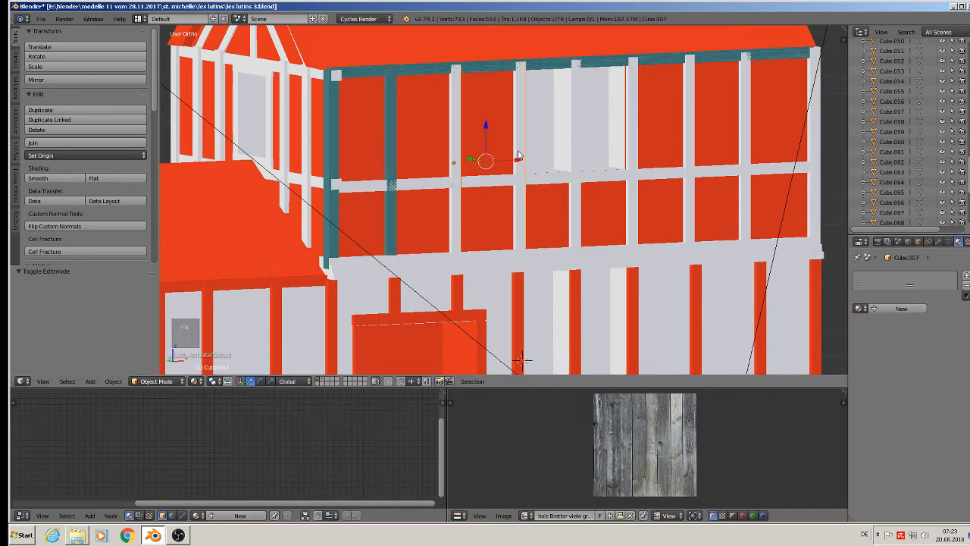
{"action": "right_click", "coordinate": [603, 136], "text": "shift"}
{"action": "right_click", "coordinate": [637, 135], "text": "shift"}
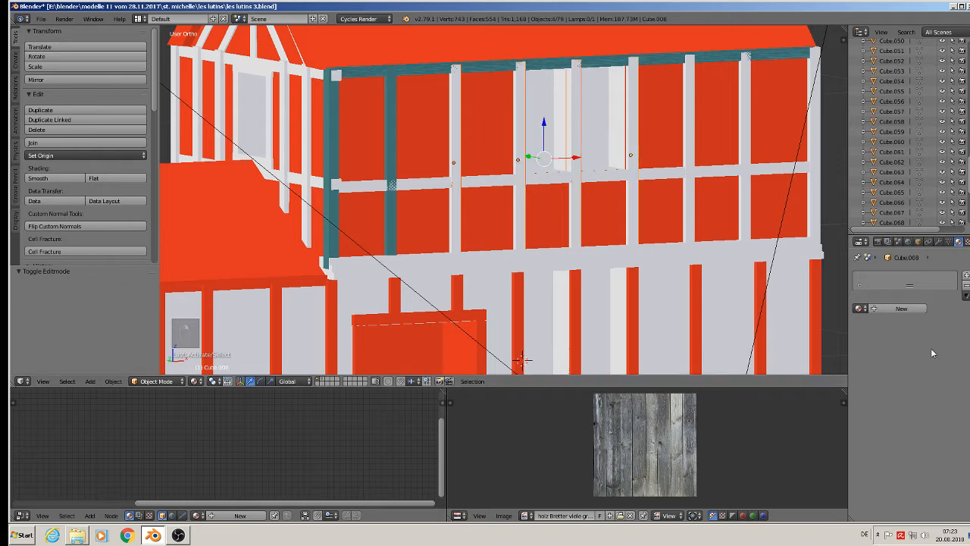
{"action": "left_click", "coordinate": [860, 308]}
{"action": "left_click", "coordinate": [833, 324]}
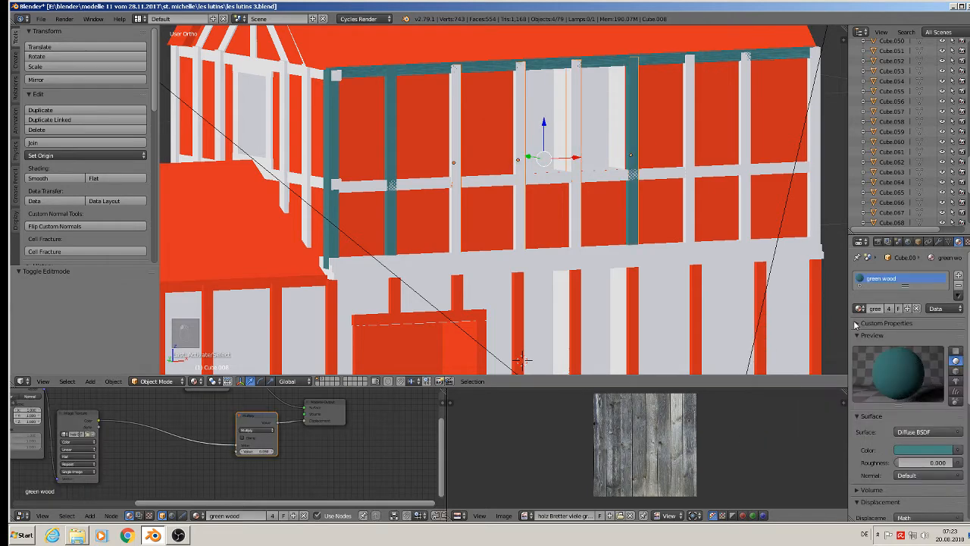
Step: Select the upper storey's top beam, middle rail and eight of its posts, and join them into one object
{"action": "right_click", "coordinate": [455, 168]}
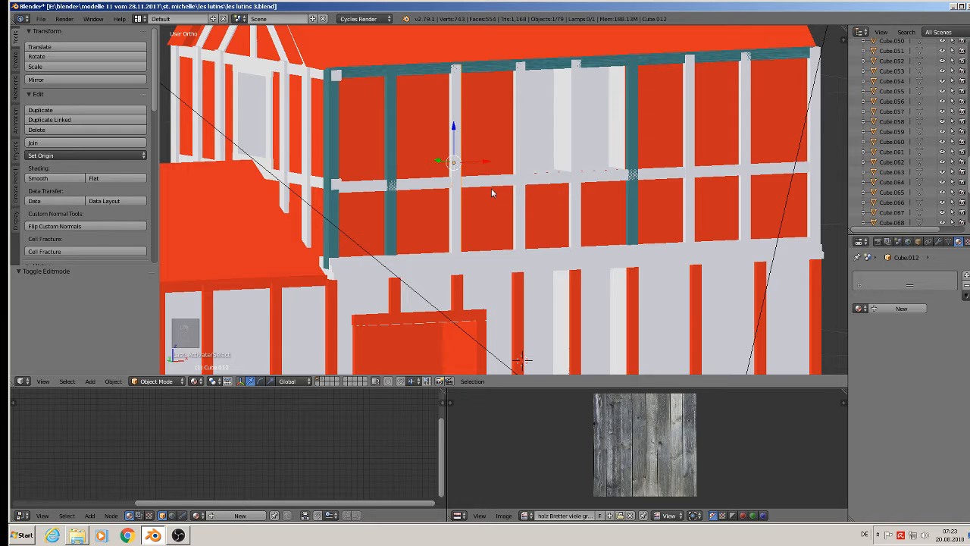
{"action": "right_click", "coordinate": [417, 185], "text": "shift"}
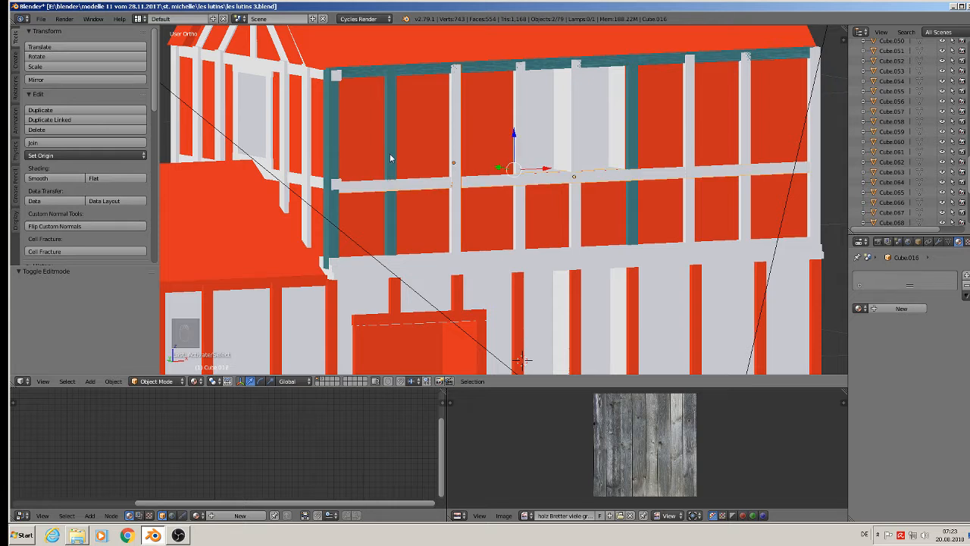
{"action": "right_click", "coordinate": [390, 158], "text": "shift"}
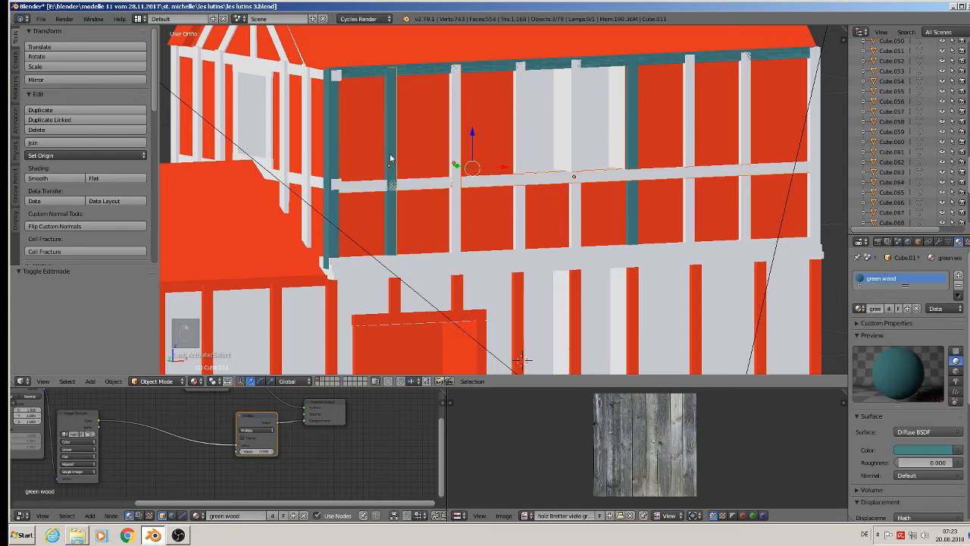
{"action": "right_click", "coordinate": [327, 132], "text": "shift"}
{"action": "right_click", "coordinate": [368, 70], "text": "shift"}
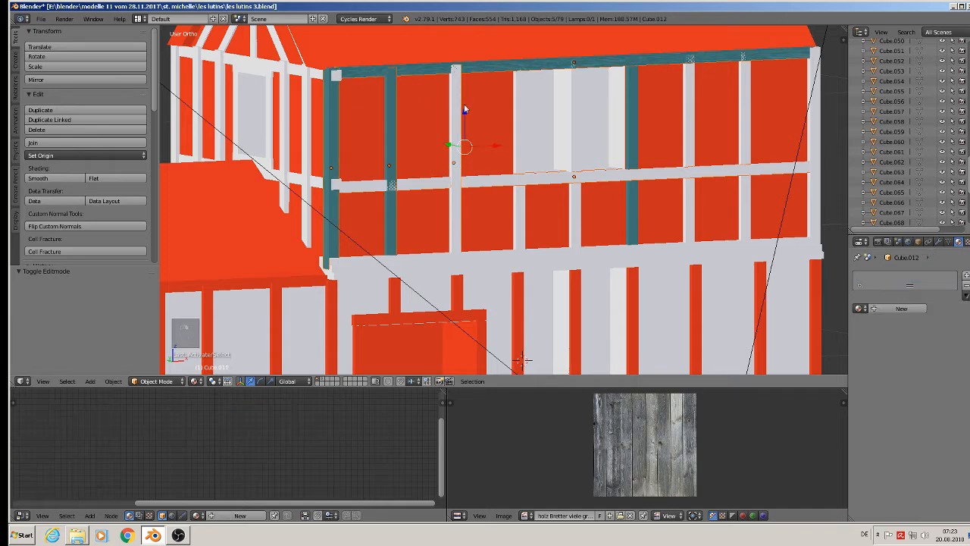
{"action": "right_click", "coordinate": [522, 204], "text": "shift"}
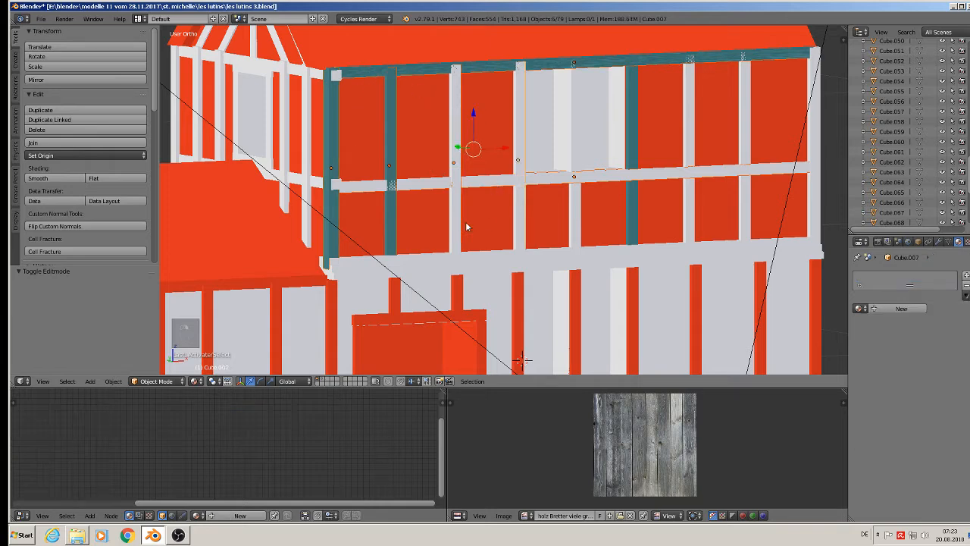
{"action": "right_click", "coordinate": [575, 215], "text": "shift"}
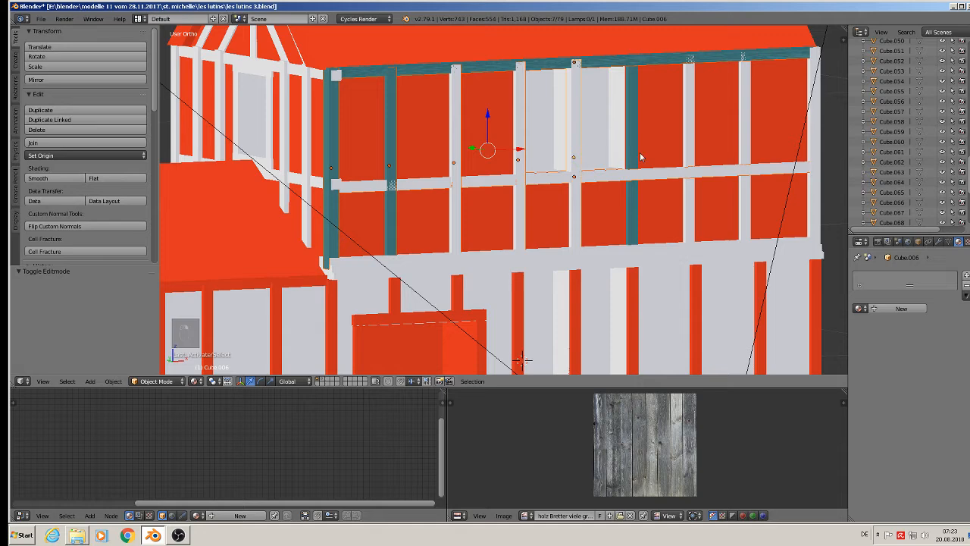
{"action": "right_click", "coordinate": [689, 152], "text": "shift"}
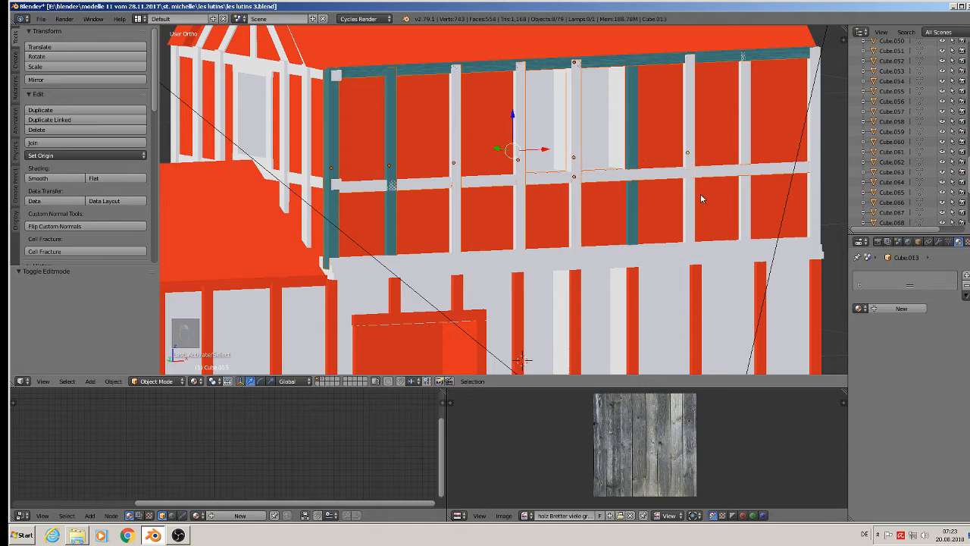
{"action": "right_click", "coordinate": [749, 145], "text": "shift"}
{"action": "right_click", "coordinate": [809, 149], "text": "shift"}
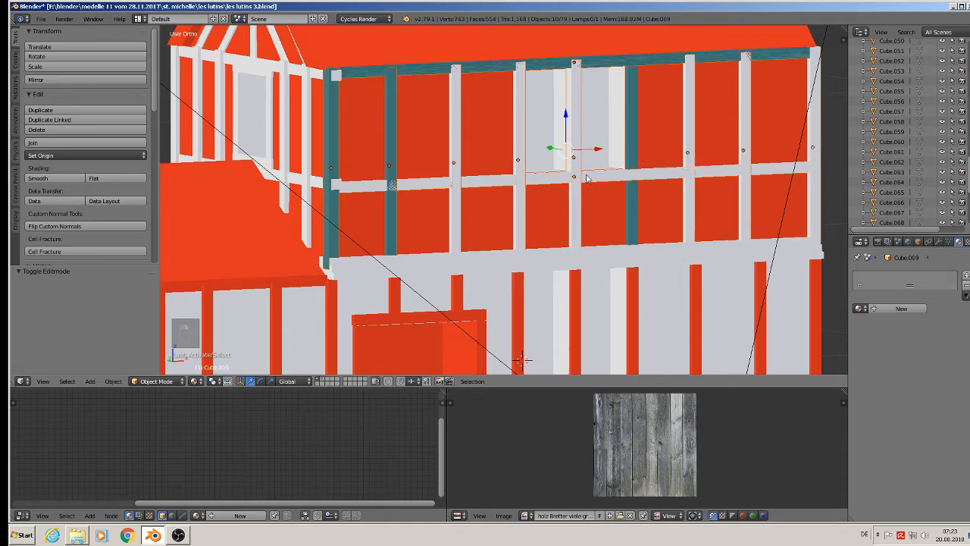
{"action": "left_click", "coordinate": [57, 144]}
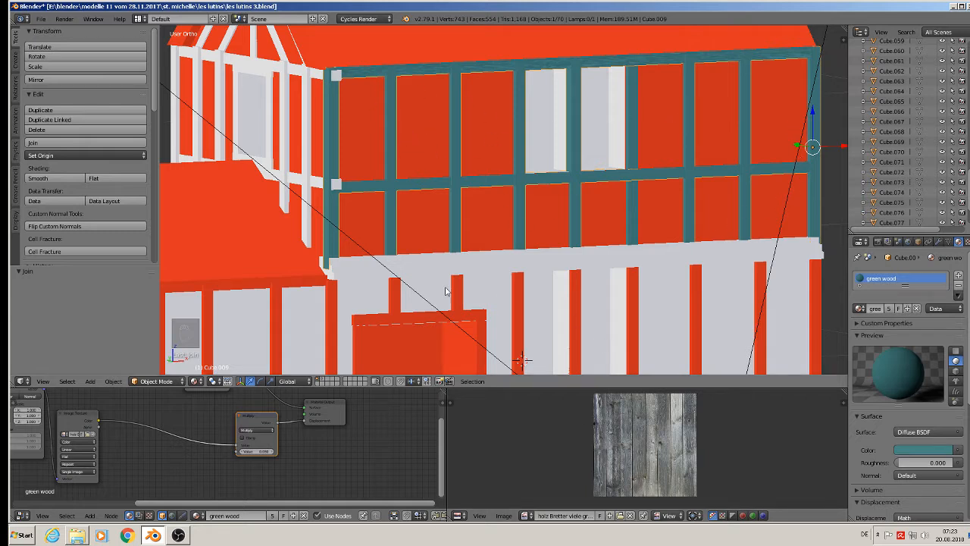
Step: Assign the existing green wood material to the wide horizontal beam beneath the upper storey
{"action": "right_click", "coordinate": [369, 270]}
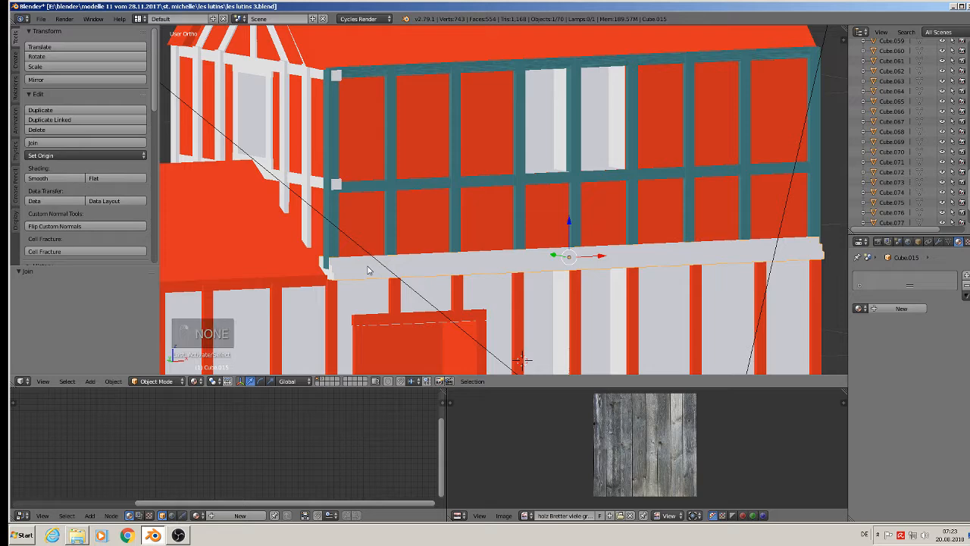
{"action": "key", "text": "Tab"}
{"action": "key", "text": "Tab"}
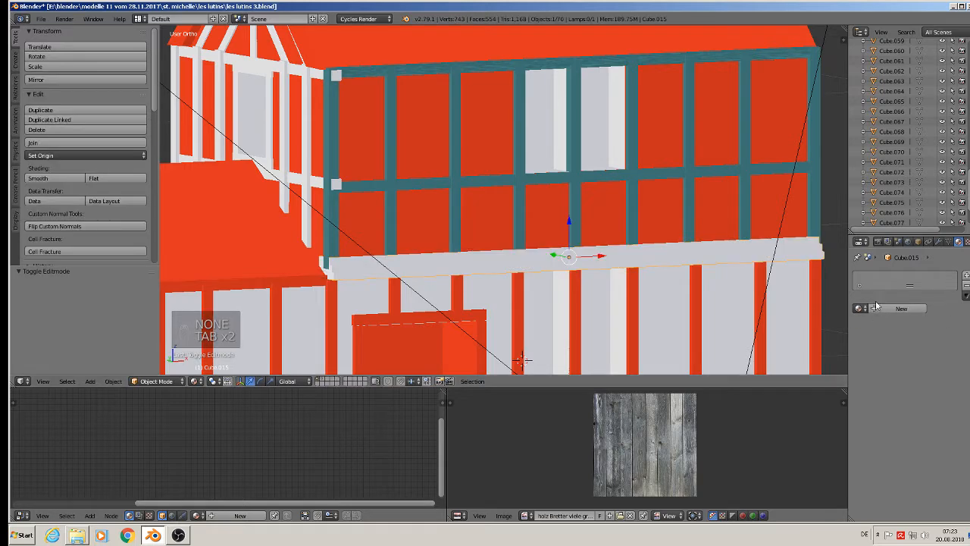
{"action": "left_click", "coordinate": [858, 308]}
{"action": "left_click", "coordinate": [835, 323]}
Step: Join the wide beam beneath the upper storey to the upper storey's timber frame
{"action": "scroll", "coordinate": [385, 141], "scroll_direction": "up", "scroll_amount": 2}
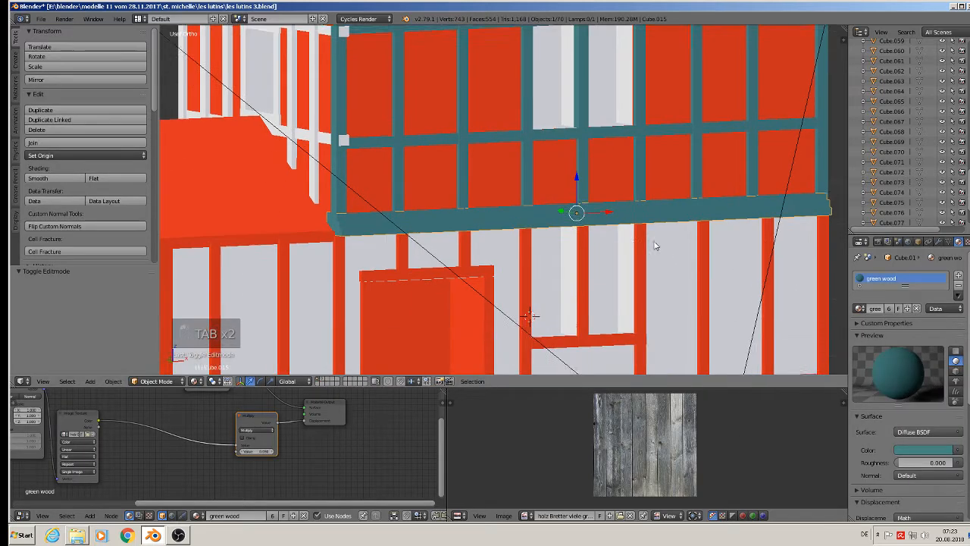
{"action": "right_click", "coordinate": [404, 149], "text": "shift"}
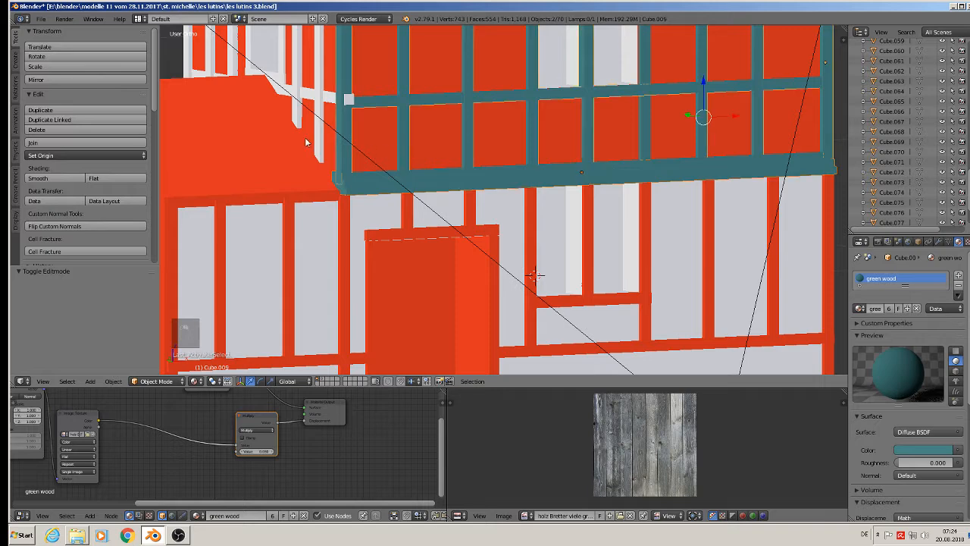
{"action": "left_click", "coordinate": [60, 142]}
{"action": "scroll", "coordinate": [412, 251], "scroll_direction": "down", "scroll_amount": 2}
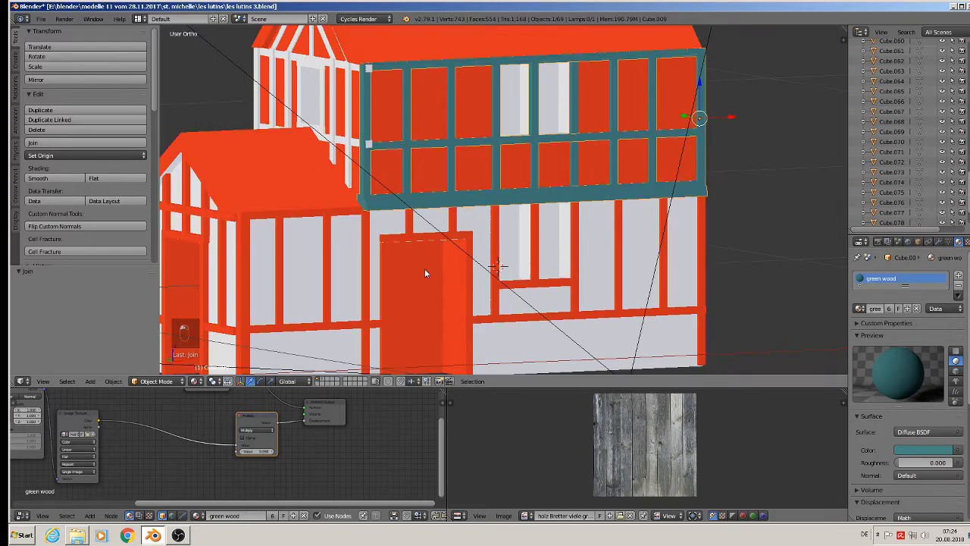
{"action": "right_click", "coordinate": [440, 197]}
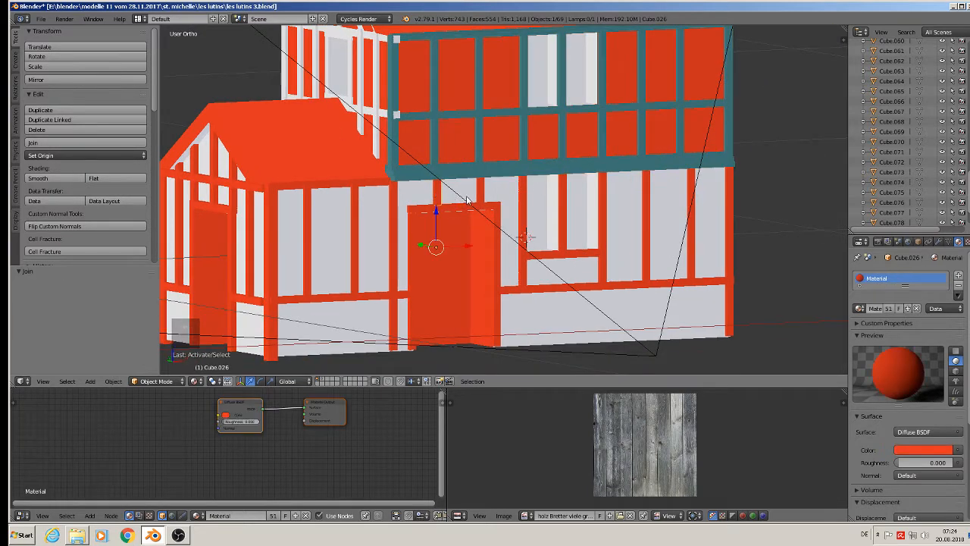
{"action": "right_click", "coordinate": [448, 211], "text": "shift"}
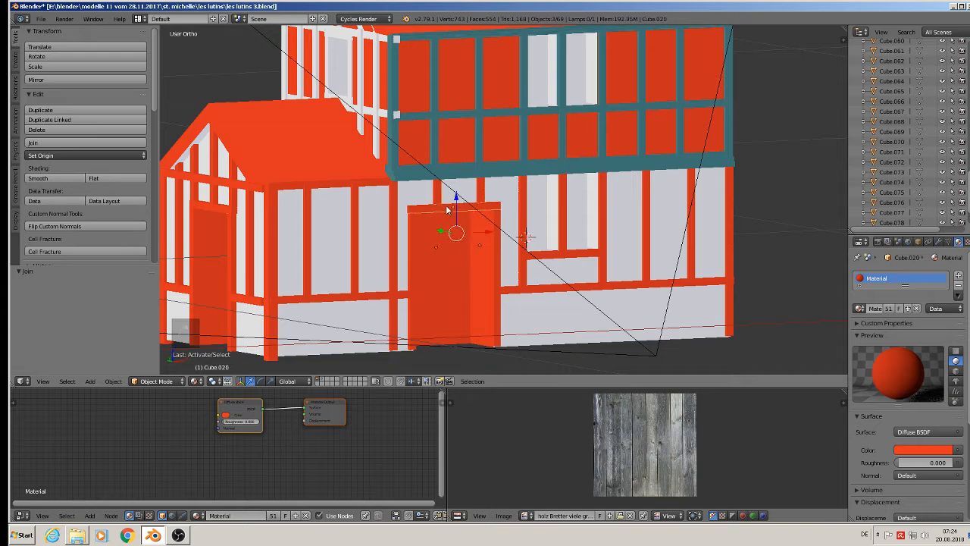
{"action": "right_click", "coordinate": [410, 236], "text": "shift"}
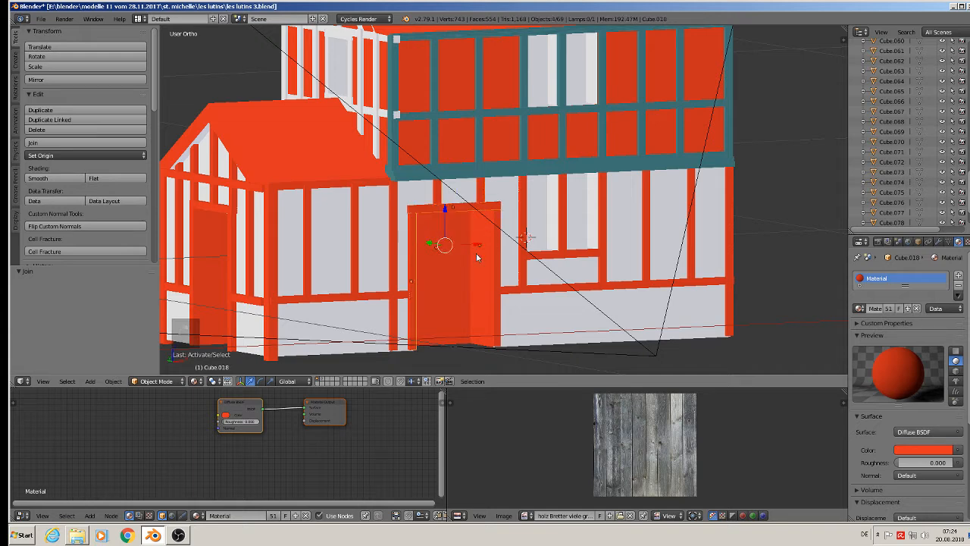
{"action": "right_click", "coordinate": [442, 210]}
{"action": "right_click", "coordinate": [457, 197], "text": "shift"}
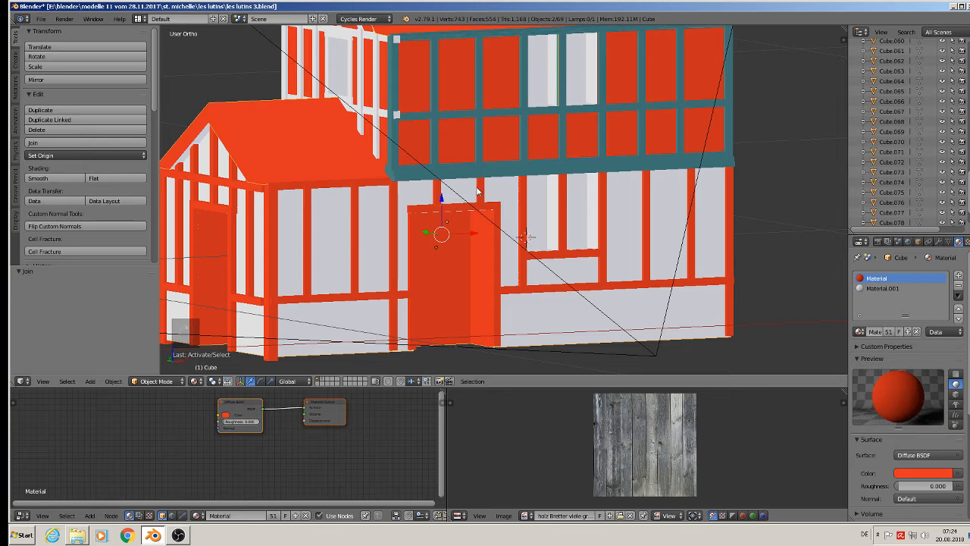
{"action": "right_click", "coordinate": [470, 210]}
Step: Join the two short posts above the front door with the door frame's lintel and jambs, and assign the green wood material to them
{"action": "scroll", "coordinate": [426, 217], "scroll_direction": "up", "scroll_amount": 4}
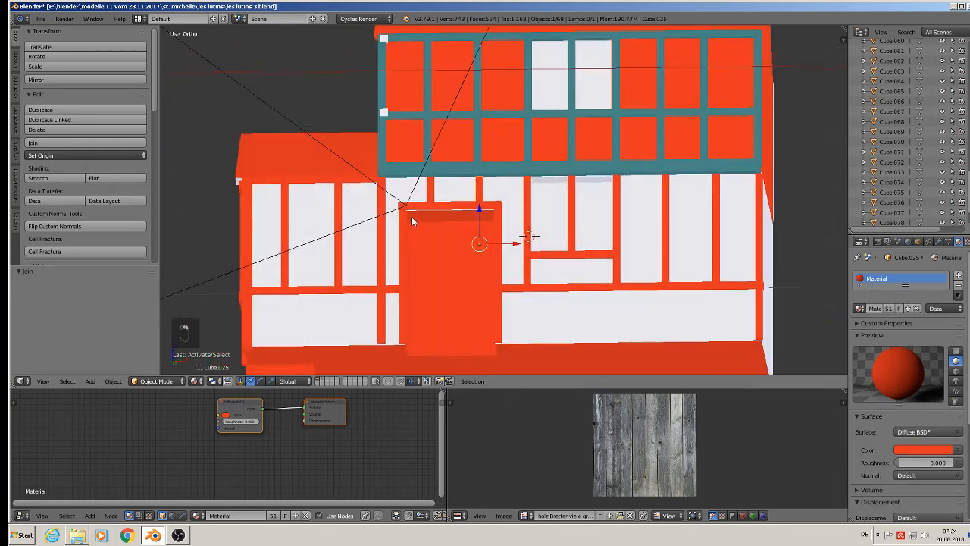
{"action": "right_click", "coordinate": [434, 171]}
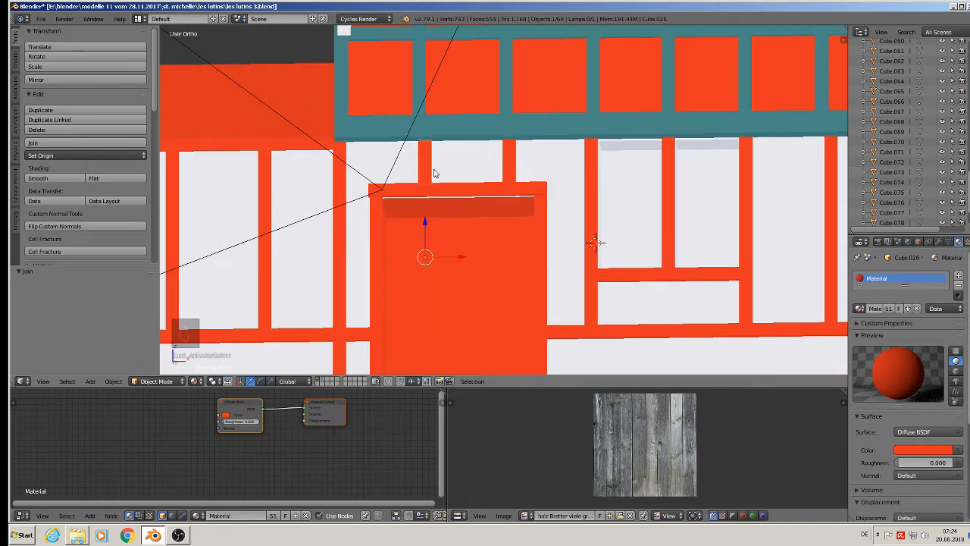
{"action": "right_click", "coordinate": [508, 173], "text": "shift"}
{"action": "right_click", "coordinate": [522, 217], "text": "shift"}
{"action": "right_click", "coordinate": [544, 239], "text": "shift"}
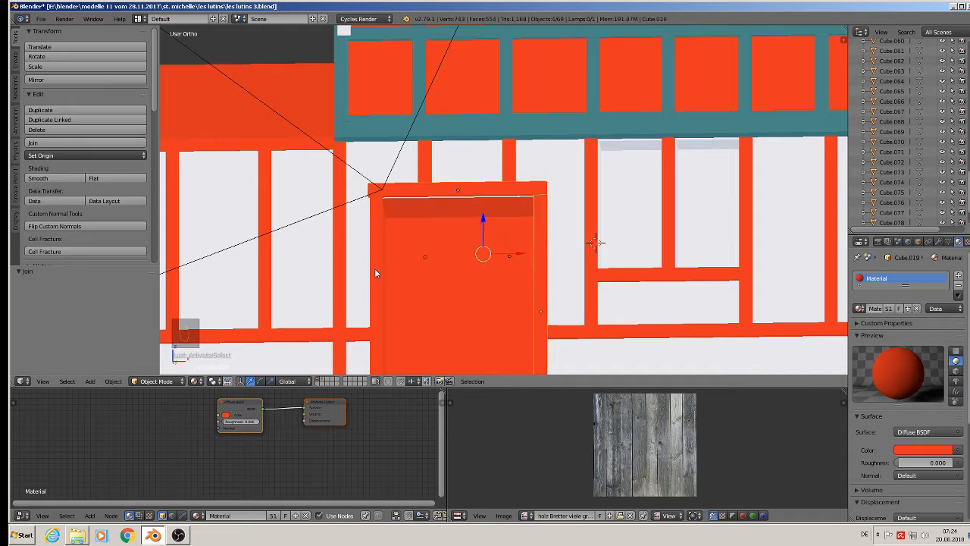
{"action": "right_click", "coordinate": [378, 258], "text": "shift"}
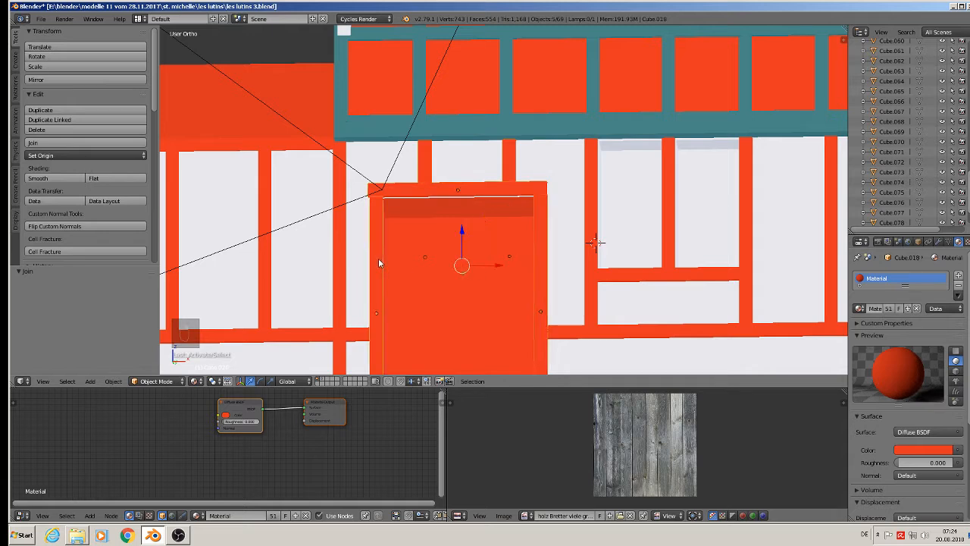
{"action": "left_click", "coordinate": [32, 143]}
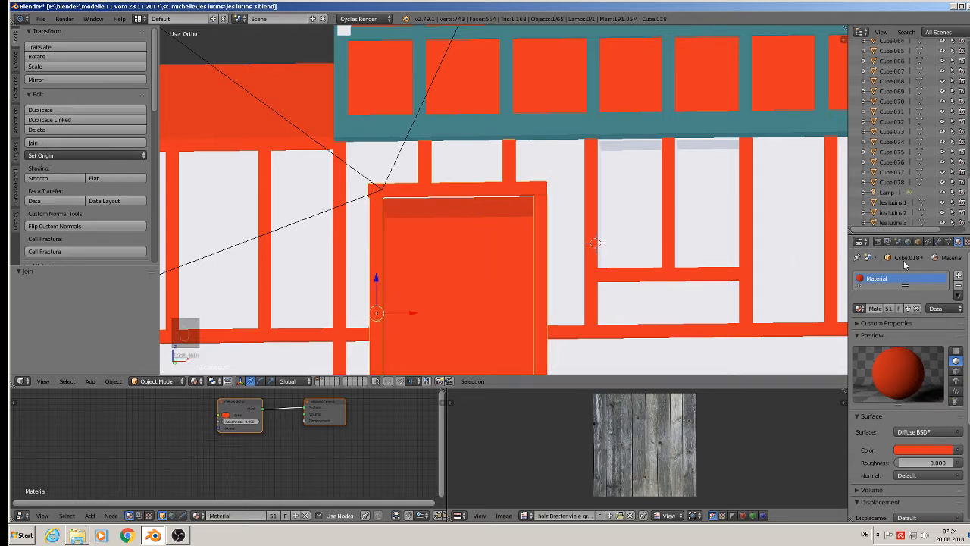
{"action": "left_click", "coordinate": [859, 309]}
{"action": "left_click", "coordinate": [790, 327]}
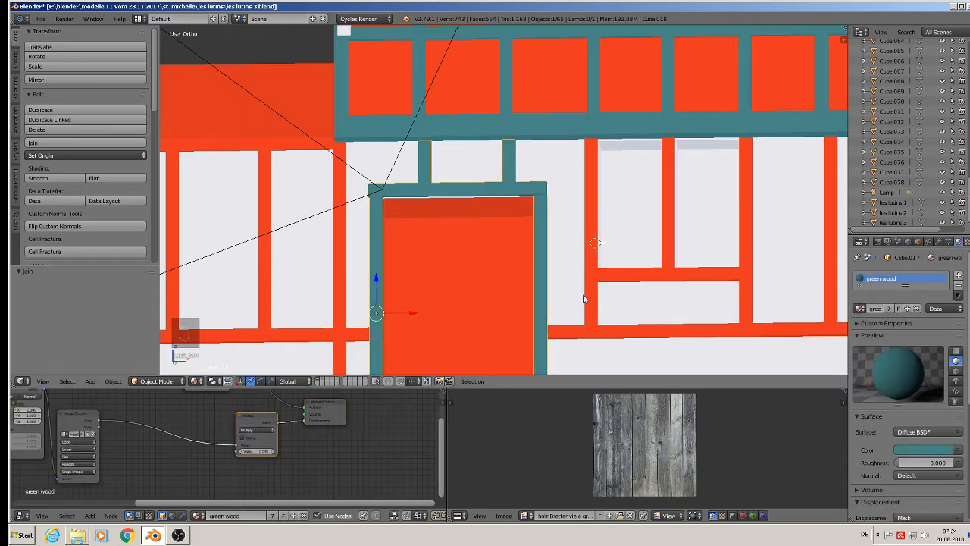
Step: Select the six ground-floor posts beside the front door, the window sill beam, the long rail and the house body, and join them
{"action": "middle_click_drag", "start_coordinate": [609, 265], "coordinate": [489, 206], "text": "shift"}
{"action": "right_click", "coordinate": [483, 187]}
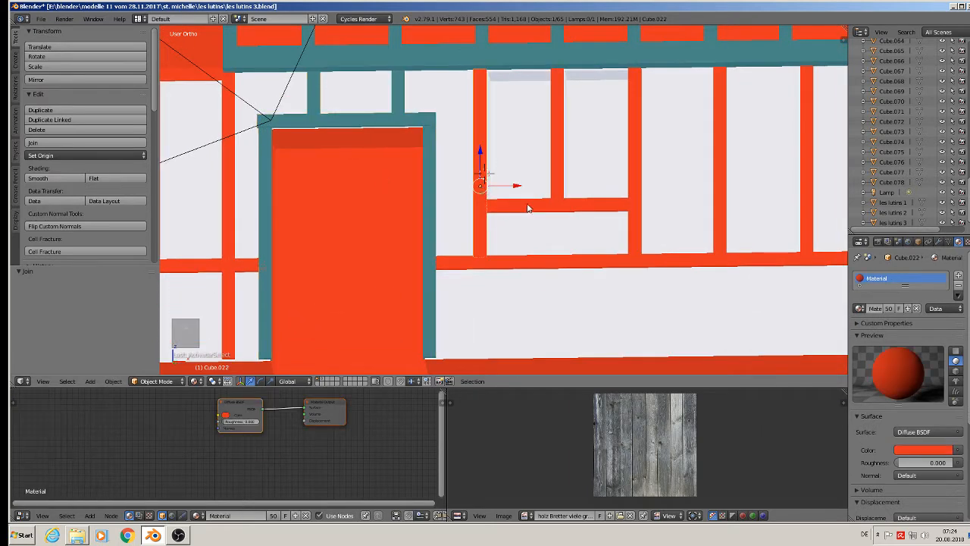
{"action": "right_click", "coordinate": [527, 205], "text": "shift"}
{"action": "right_click", "coordinate": [555, 186], "text": "shift"}
{"action": "right_click", "coordinate": [631, 181], "text": "shift"}
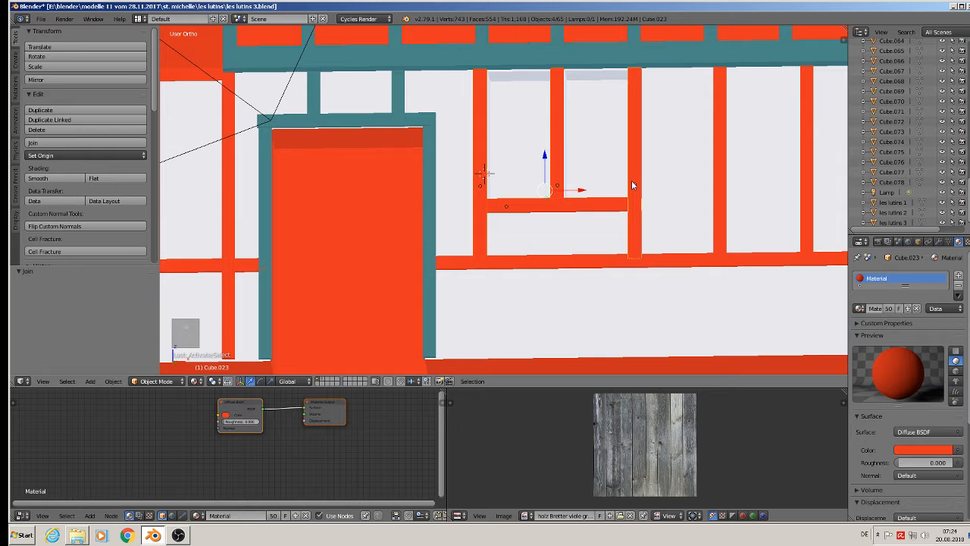
{"action": "right_click", "coordinate": [568, 258], "text": "shift"}
{"action": "right_click", "coordinate": [605, 360], "text": "shift"}
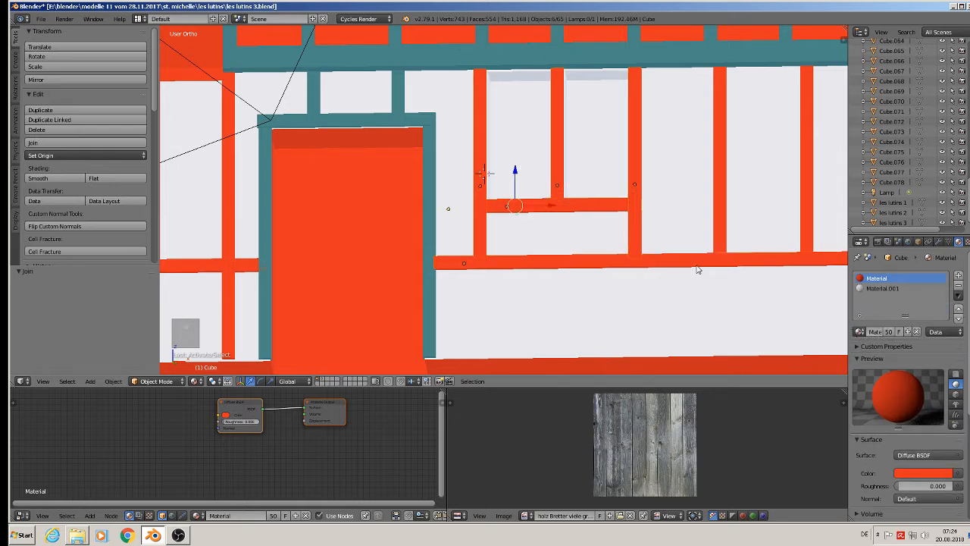
{"action": "right_click", "coordinate": [716, 230], "text": "shift"}
{"action": "right_click", "coordinate": [805, 203], "text": "shift"}
{"action": "middle_click_drag", "start_coordinate": [799, 245], "coordinate": [550, 223], "text": "shift"}
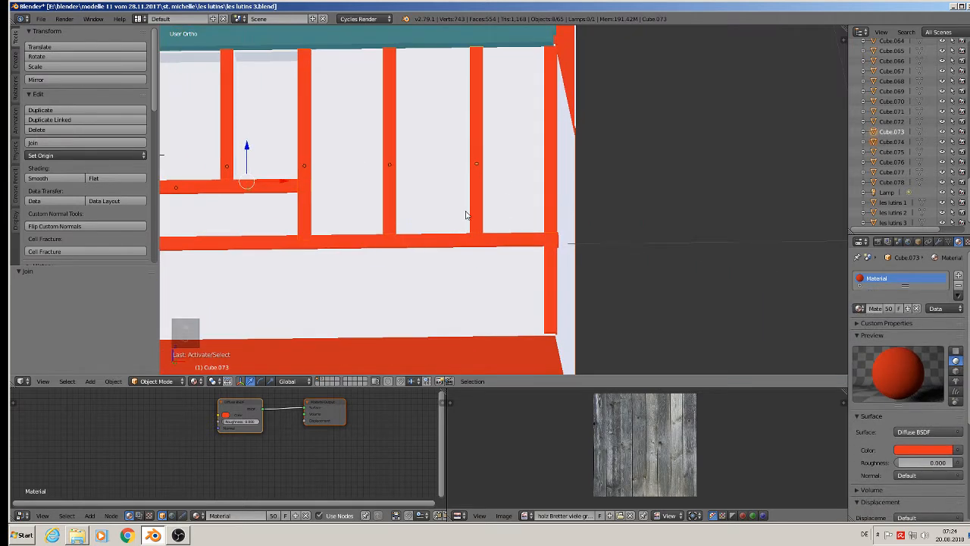
{"action": "right_click", "coordinate": [546, 179], "text": "shift"}
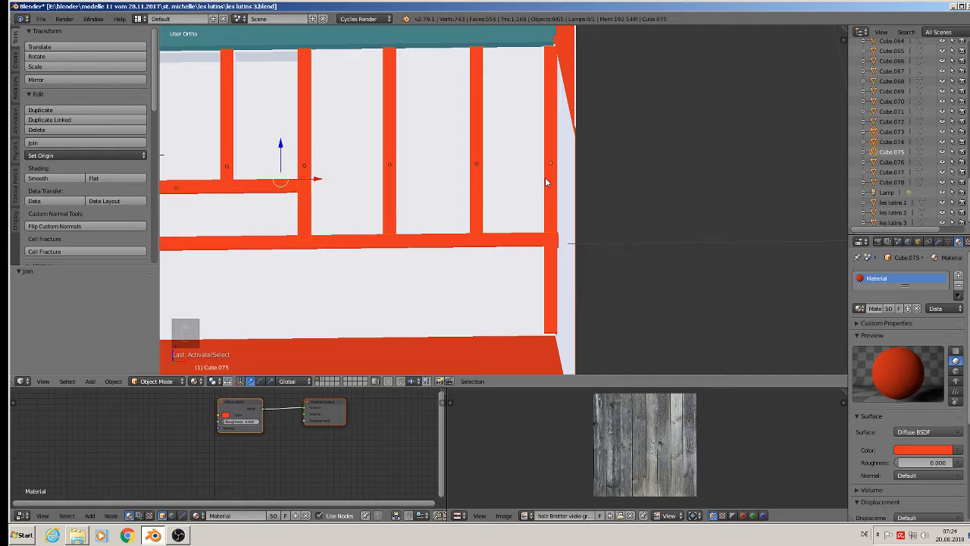
{"action": "left_click", "coordinate": [45, 142]}
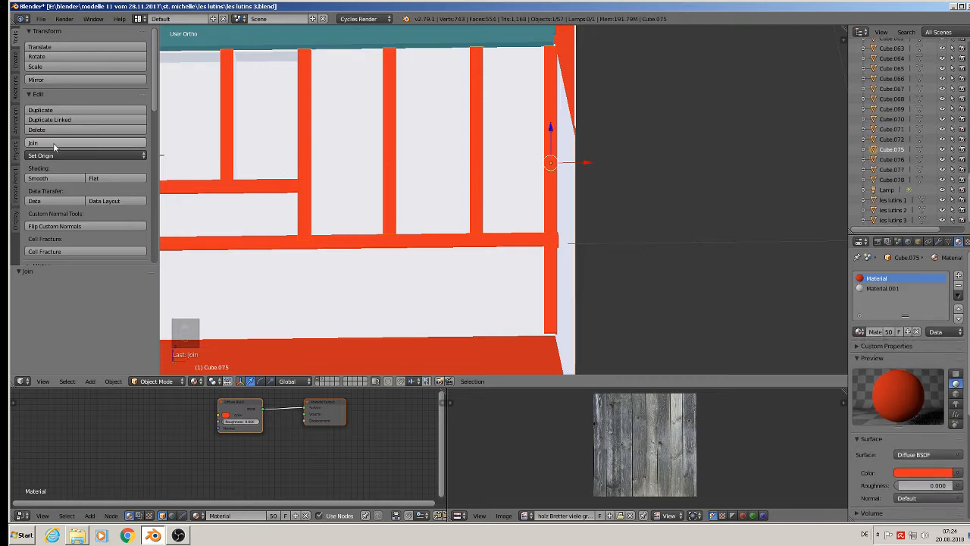
Step: Assign the green wood material to the first material slot of the joined ground-floor frame
{"action": "left_click", "coordinate": [859, 331]}
{"action": "left_click", "coordinate": [800, 348]}
{"action": "scroll", "coordinate": [516, 322], "scroll_direction": "down", "scroll_amount": 4}
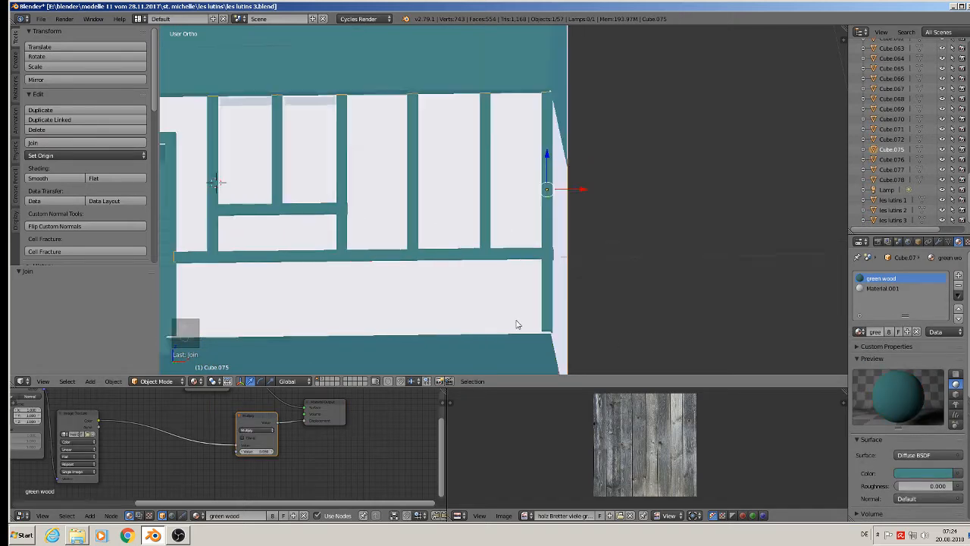
Step: Join the low wing's four long-side posts, top beam and lower rail into one object and assign the green wood material to it
{"action": "middle_click_drag", "start_coordinate": [405, 280], "coordinate": [634, 201], "text": "shift"}
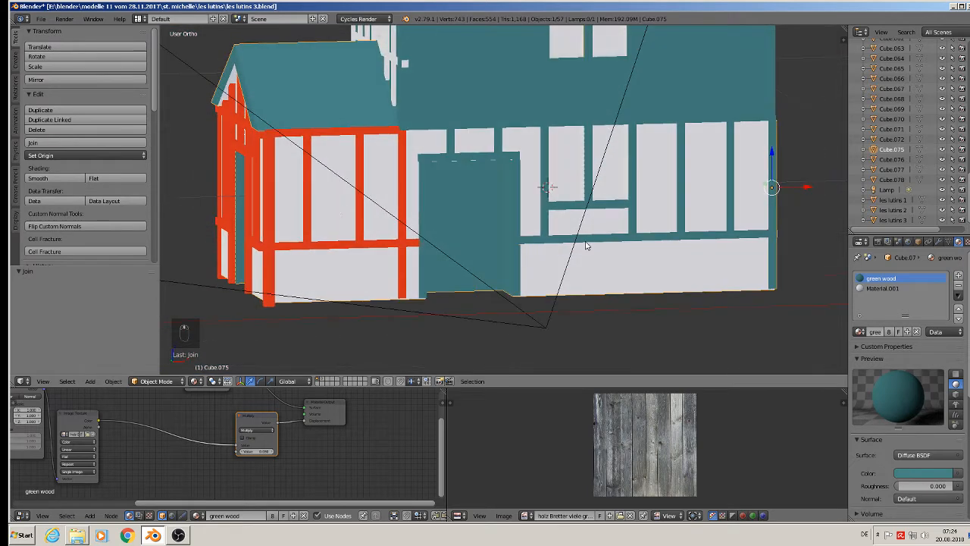
{"action": "scroll", "coordinate": [336, 210], "scroll_direction": "up", "scroll_amount": 2}
{"action": "right_click", "coordinate": [431, 182]}
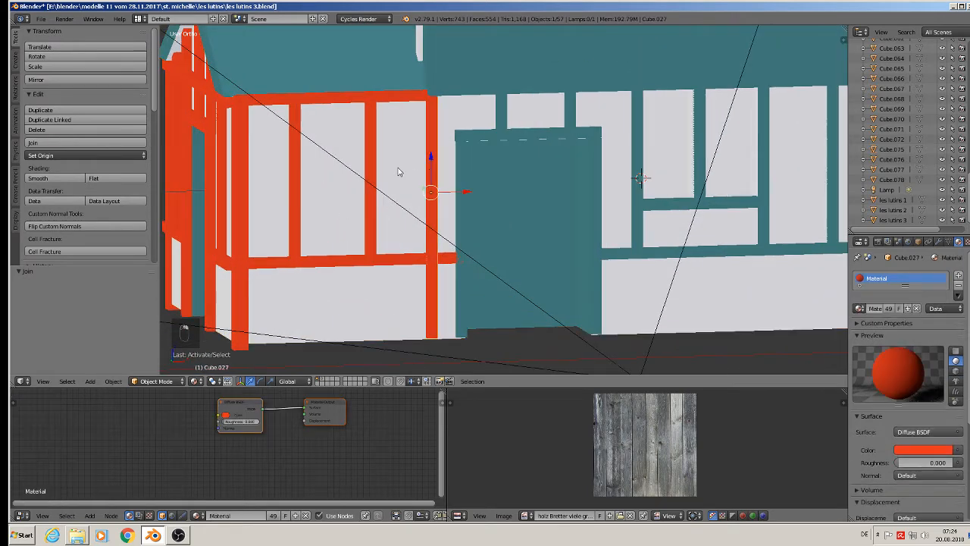
{"action": "right_click", "coordinate": [371, 115], "text": "shift"}
{"action": "right_click", "coordinate": [325, 104], "text": "shift"}
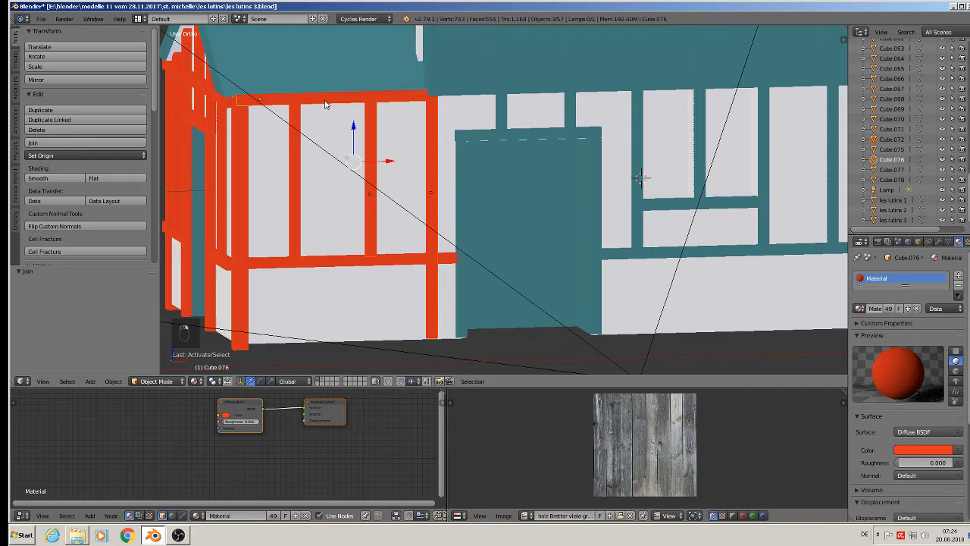
{"action": "right_click", "coordinate": [293, 151], "text": "shift"}
{"action": "right_click", "coordinate": [245, 200], "text": "shift"}
{"action": "right_click", "coordinate": [275, 267], "text": "shift"}
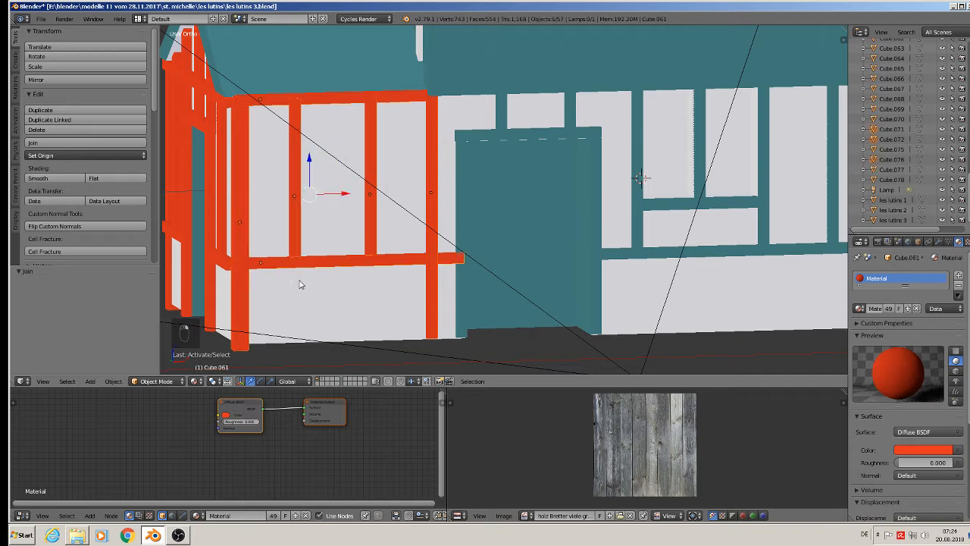
{"action": "left_click", "coordinate": [75, 142]}
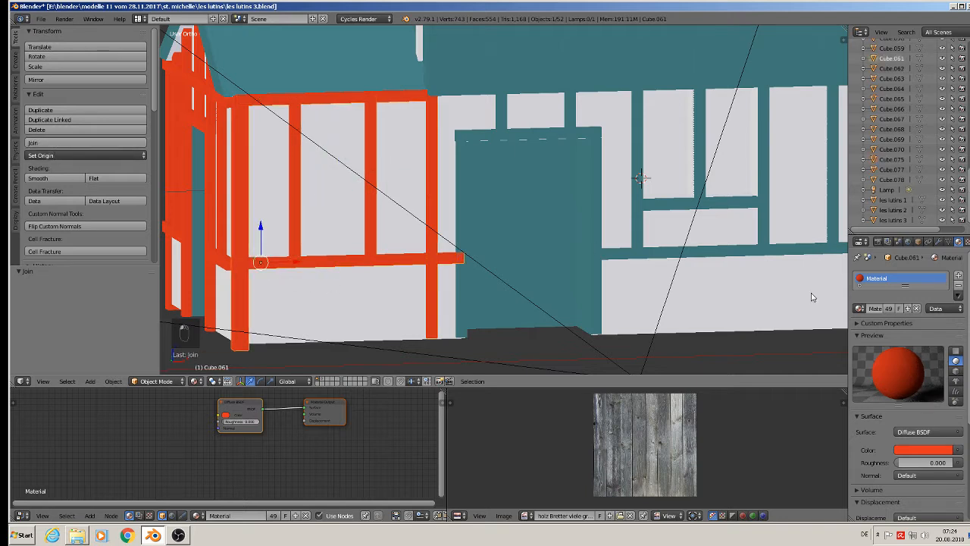
{"action": "left_click", "coordinate": [876, 309]}
{"action": "left_click", "coordinate": [765, 327]}
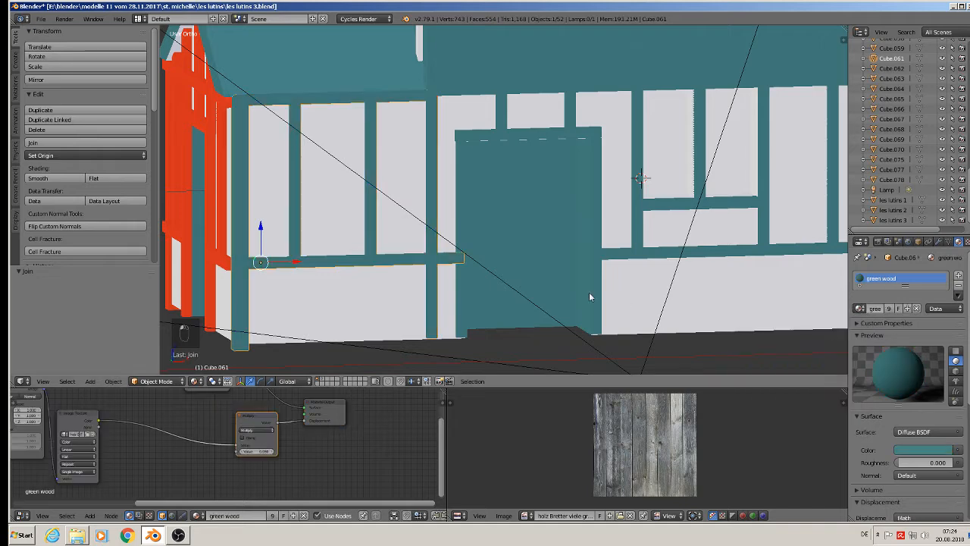
Step: Select the low wing's gable-front beams, including the cross beam, posts, rails and door frame, and join them into one object
{"action": "middle_click_drag", "start_coordinate": [323, 203], "coordinate": [572, 225]}
{"action": "right_click", "coordinate": [544, 107]}
{"action": "right_click", "coordinate": [519, 90], "text": "shift"}
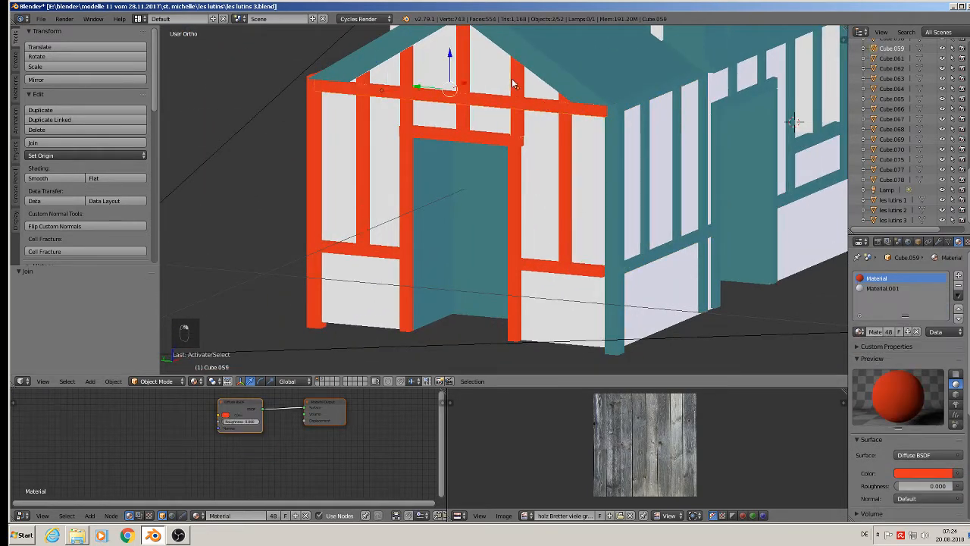
{"action": "right_click", "coordinate": [403, 73], "text": "shift"}
{"action": "right_click", "coordinate": [406, 73], "text": "shift"}
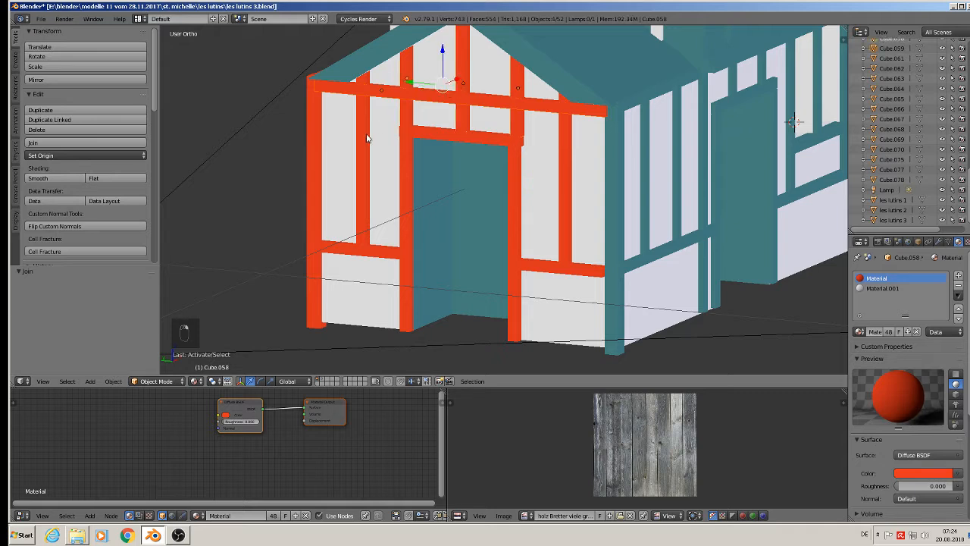
{"action": "right_click", "coordinate": [366, 134], "text": "shift"}
{"action": "right_click", "coordinate": [570, 166], "text": "shift"}
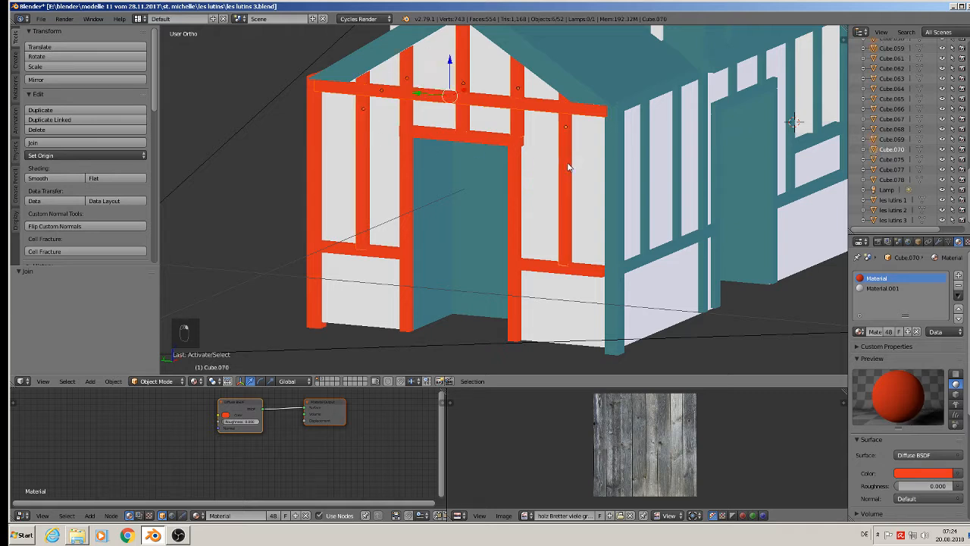
{"action": "right_click", "coordinate": [550, 269], "text": "shift"}
{"action": "right_click", "coordinate": [385, 256], "text": "shift"}
{"action": "right_click", "coordinate": [303, 219]}
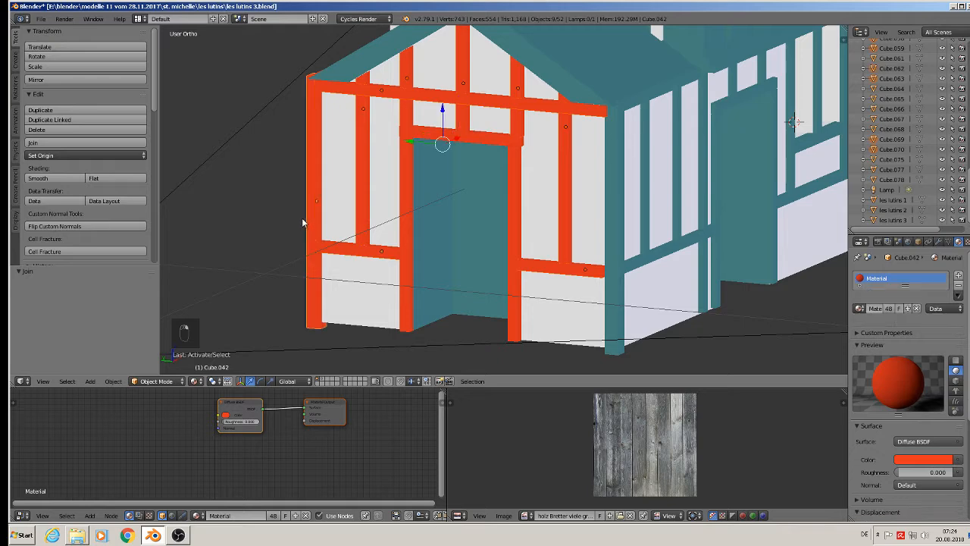
{"action": "right_click", "coordinate": [410, 218]}
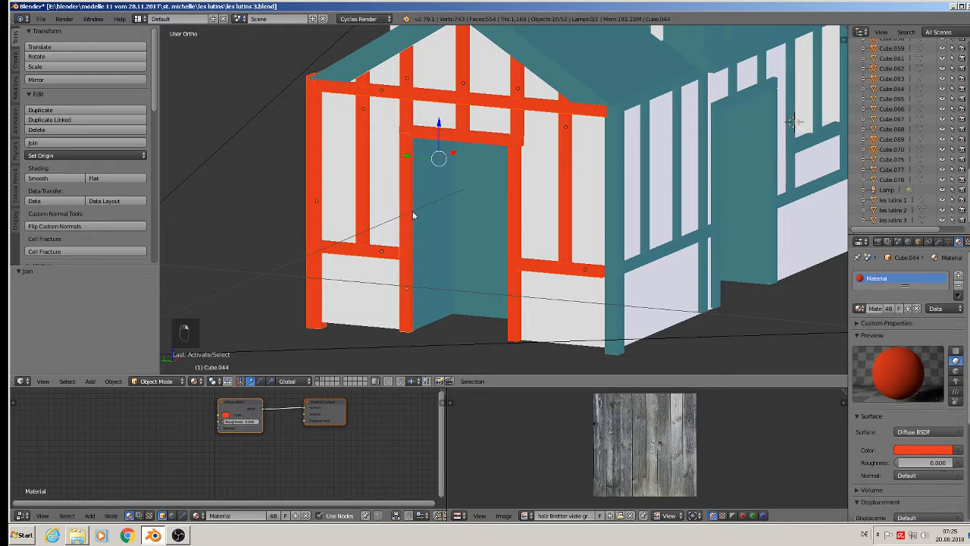
{"action": "right_click", "coordinate": [514, 200]}
{"action": "left_click", "coordinate": [61, 142]}
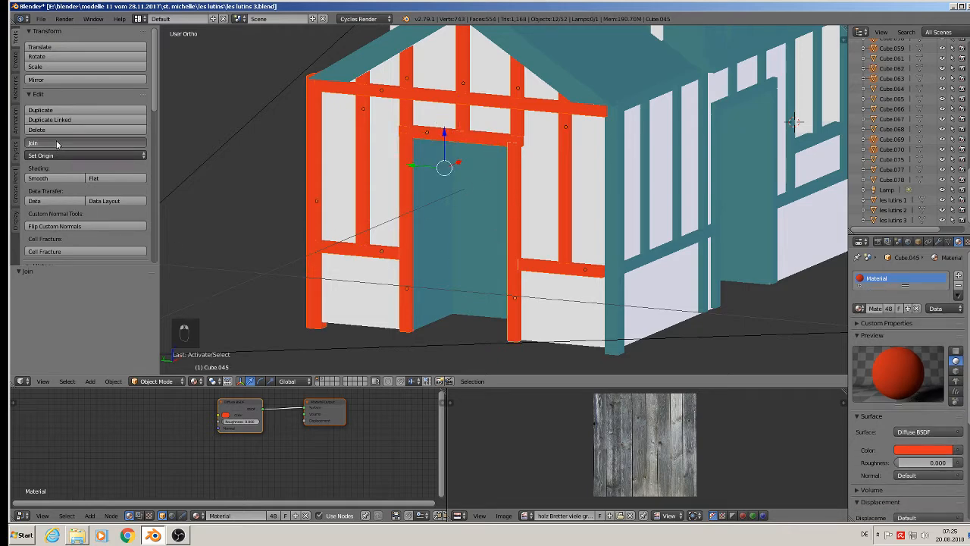
Step: Assign the green wood material to the first material slot of the low wing's joined gable-front frame
{"action": "left_click", "coordinate": [861, 332]}
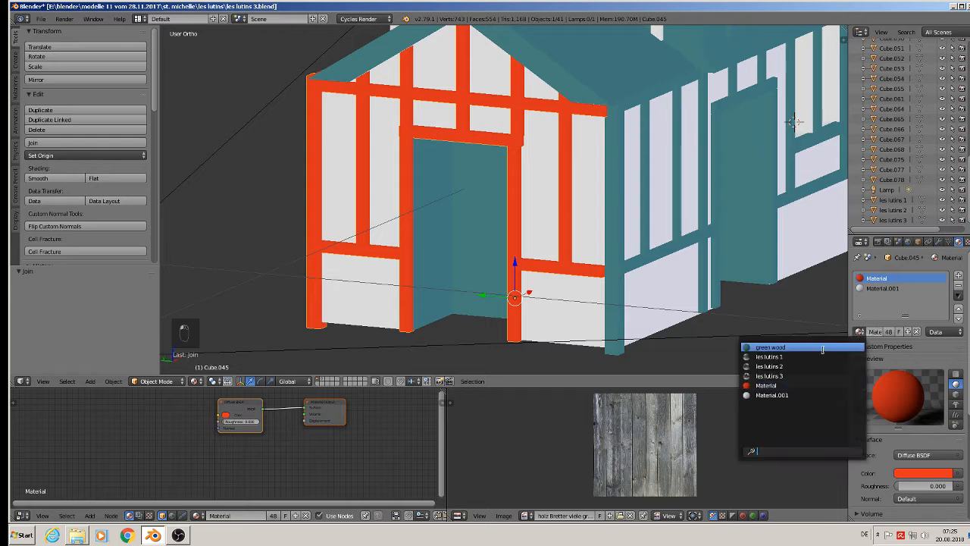
{"action": "left_click", "coordinate": [802, 347]}
Step: Join the top beam, three posts and lower rail on the low wing's other long side and assign the green wood material to them
{"action": "scroll", "coordinate": [523, 244], "scroll_direction": "down", "scroll_amount": 2}
{"action": "middle_click_drag", "start_coordinate": [525, 245], "coordinate": [639, 220]}
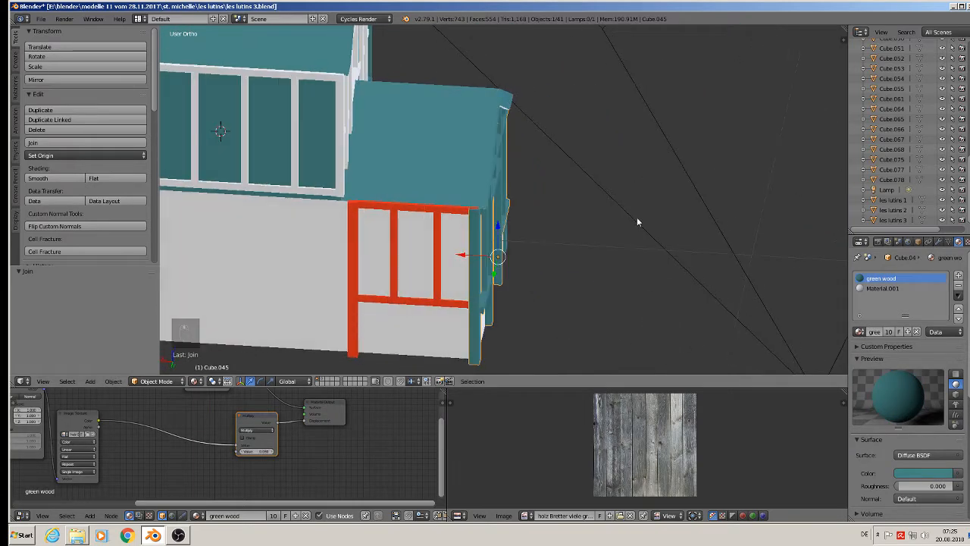
{"action": "right_click", "coordinate": [417, 215]}
{"action": "right_click", "coordinate": [354, 243]}
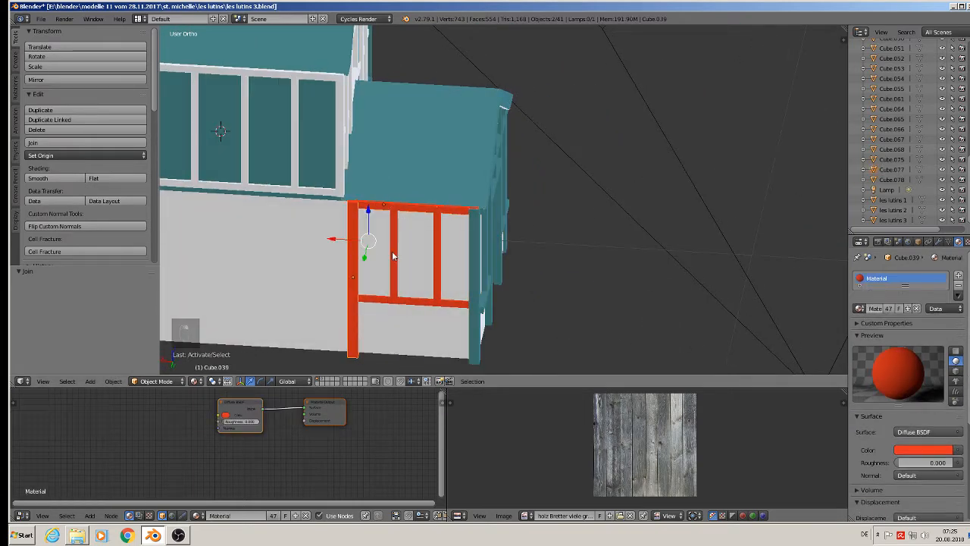
{"action": "right_click", "coordinate": [394, 246], "text": "shift"}
{"action": "right_click", "coordinate": [435, 258], "text": "shift"}
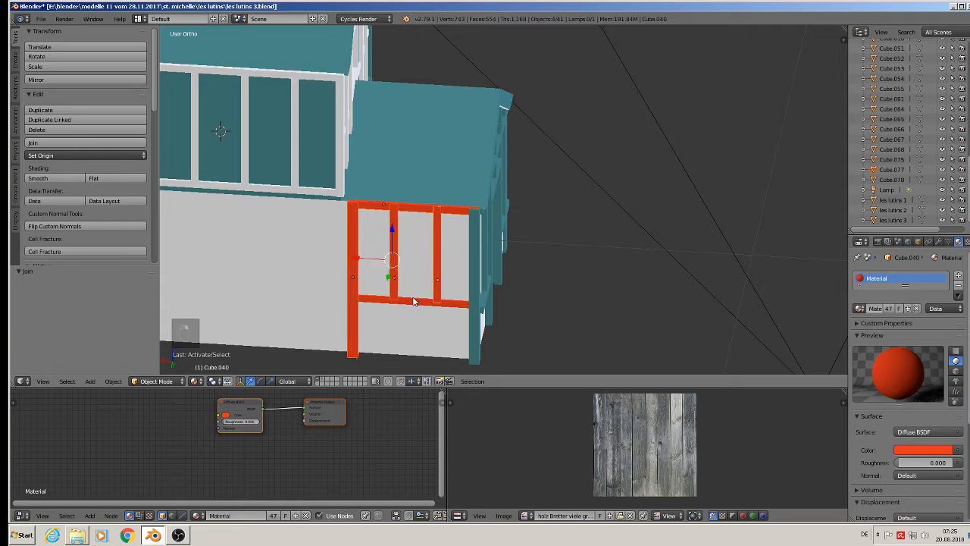
{"action": "left_click", "coordinate": [60, 143]}
{"action": "left_click", "coordinate": [858, 332]}
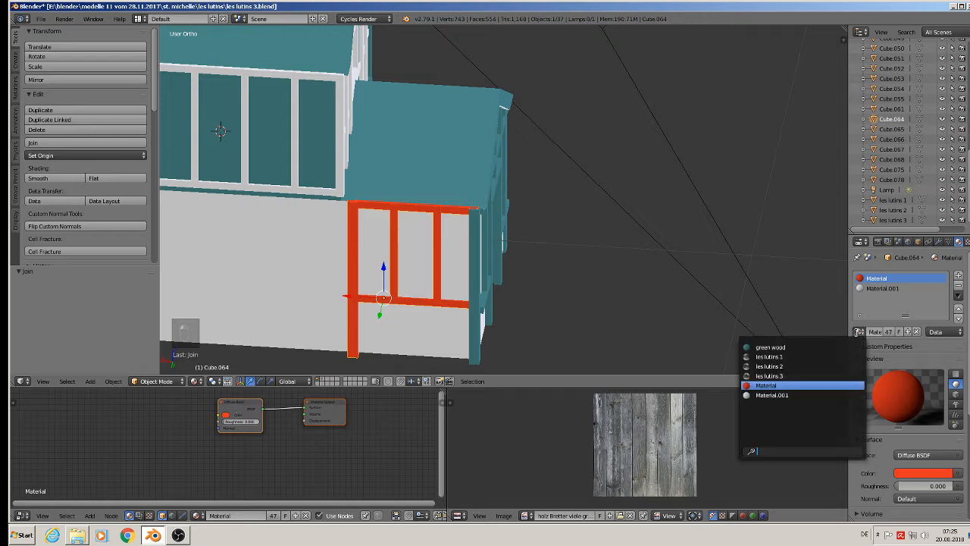
{"action": "left_click", "coordinate": [794, 345]}
Step: Join the upper gable's outer rafters, inner braces and centre post and assign the green wood material to their second material slot
{"action": "scroll", "coordinate": [566, 250], "scroll_direction": "down", "scroll_amount": 3}
{"action": "middle_click_drag", "start_coordinate": [472, 225], "coordinate": [352, 238]}
{"action": "scroll", "coordinate": [526, 248], "scroll_direction": "up", "scroll_amount": 5}
{"action": "scroll", "coordinate": [527, 248], "scroll_direction": "down", "scroll_amount": 2}
{"action": "scroll", "coordinate": [352, 237], "scroll_direction": "up", "scroll_amount": 4}
{"action": "scroll", "coordinate": [514, 185], "scroll_direction": "up", "scroll_amount": 1}
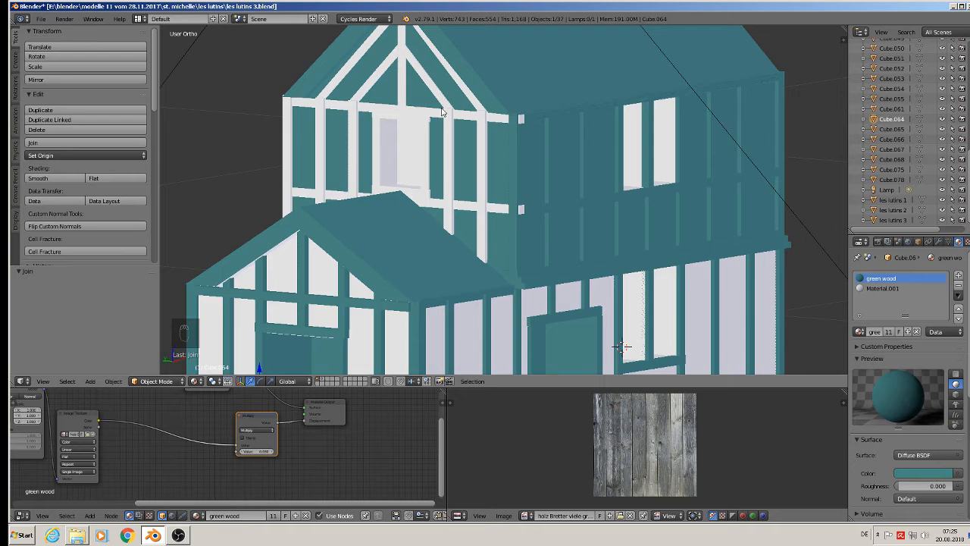
{"action": "scroll", "coordinate": [521, 167], "scroll_direction": "up", "scroll_amount": 3}
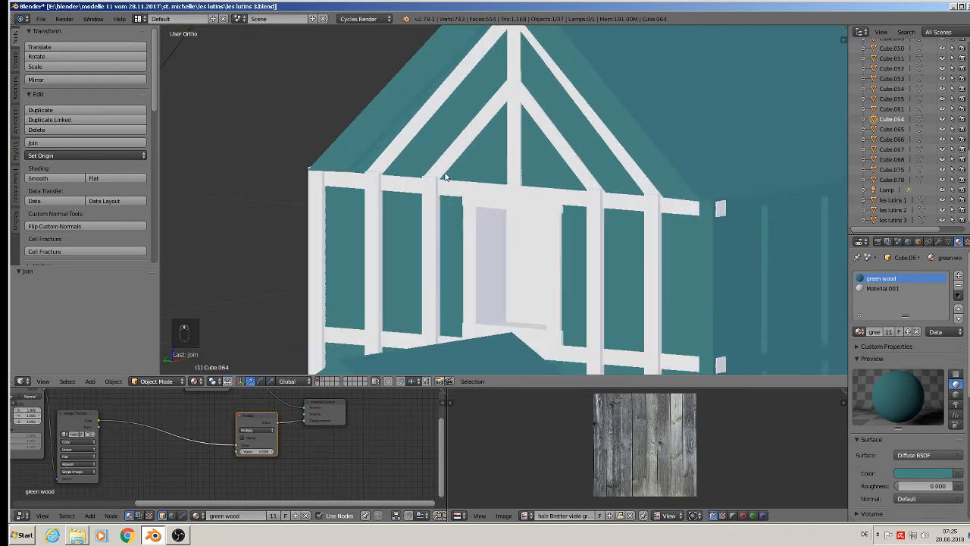
{"action": "right_click", "coordinate": [479, 62]}
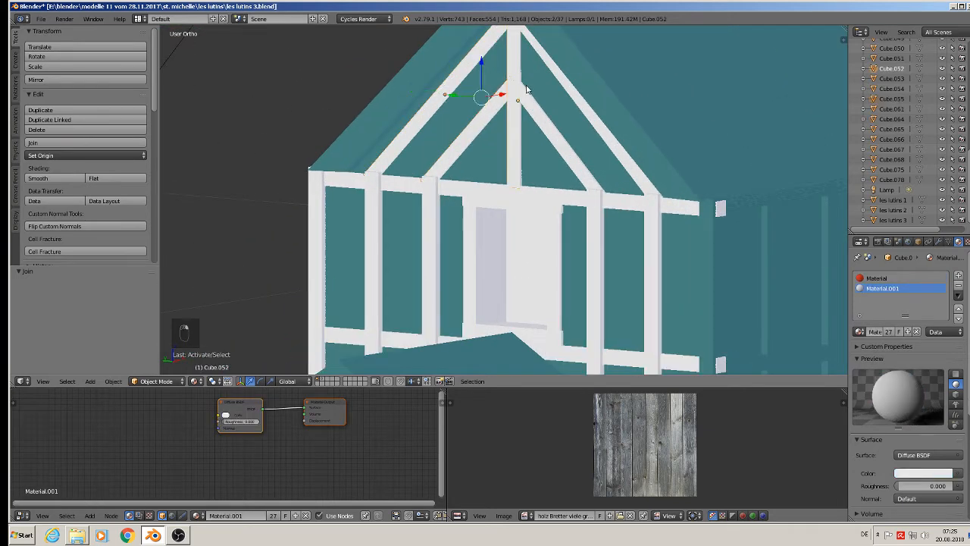
{"action": "right_click", "coordinate": [548, 129], "text": "shift"}
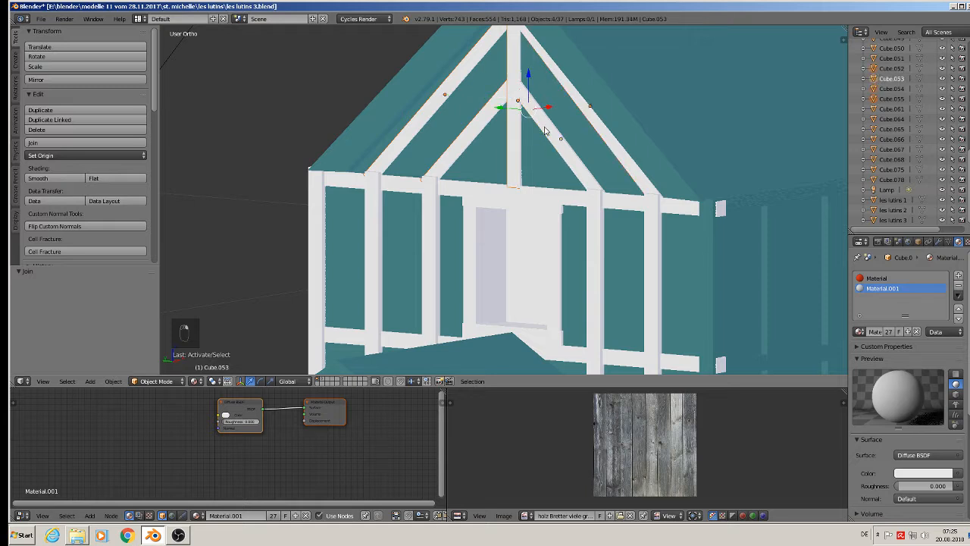
{"action": "right_click", "coordinate": [469, 140], "text": "shift"}
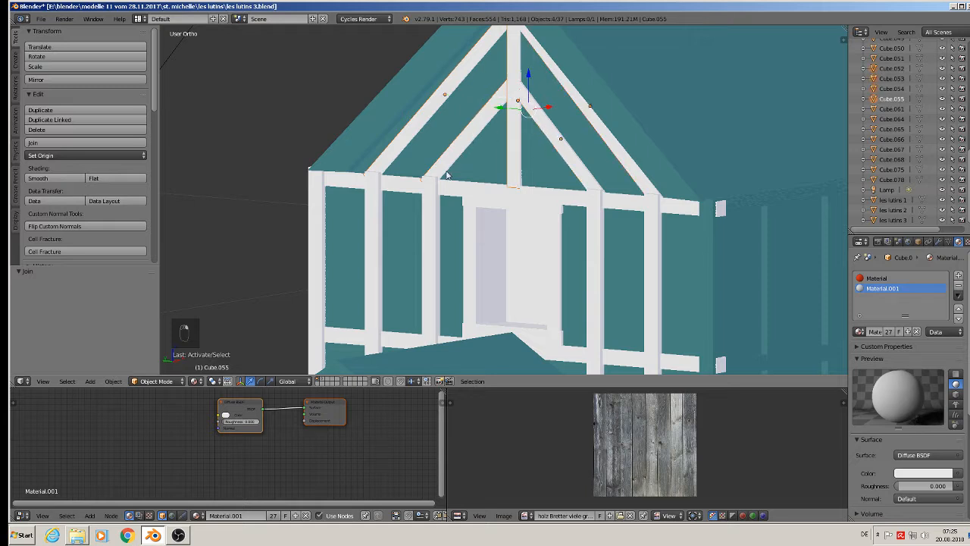
{"action": "left_click", "coordinate": [54, 142]}
{"action": "left_click", "coordinate": [859, 332]}
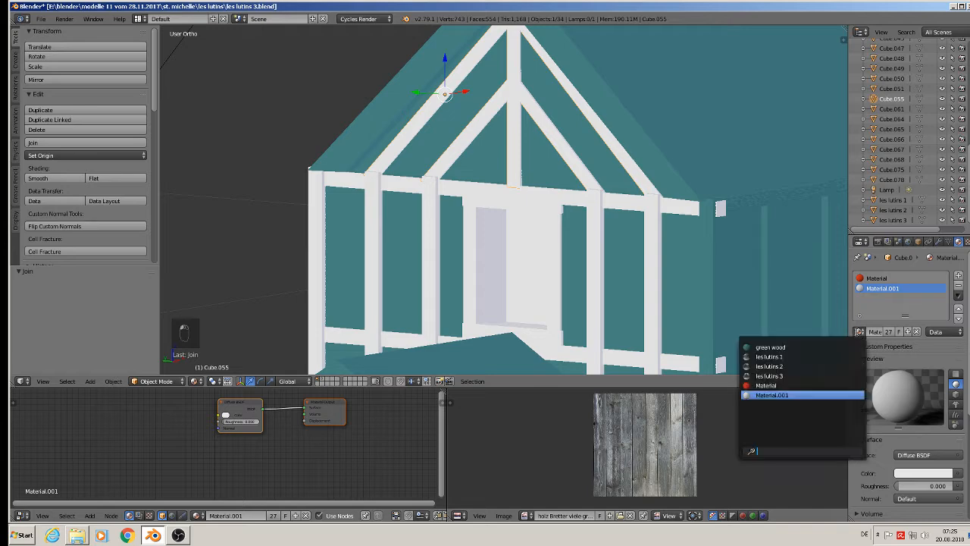
{"action": "left_click", "coordinate": [820, 347]}
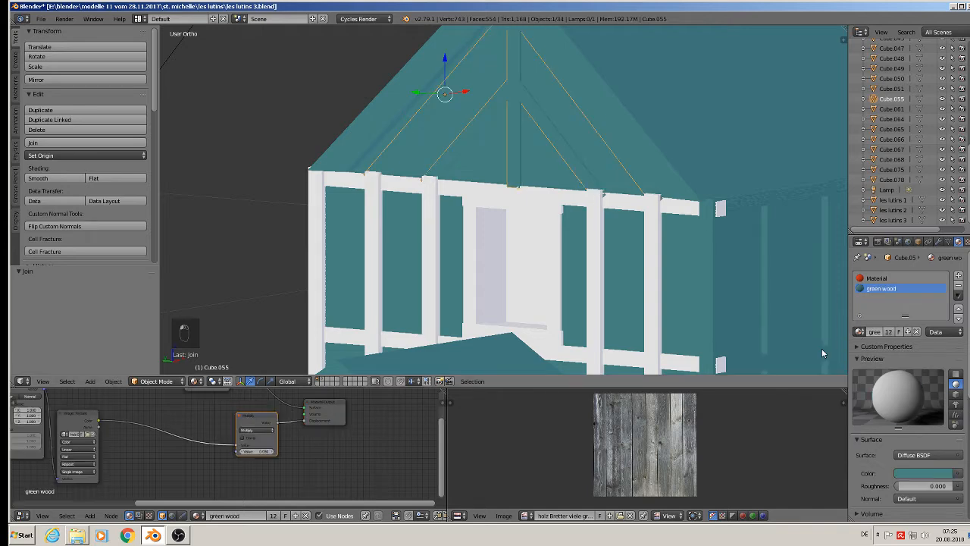
Step: Select the upper-floor gable's two horizontal rails, five posts, window side posts and window sill beam, and join them into one object
{"action": "right_click", "coordinate": [340, 182]}
{"action": "right_click", "coordinate": [319, 225], "text": "shift"}
{"action": "right_click", "coordinate": [374, 251], "text": "shift"}
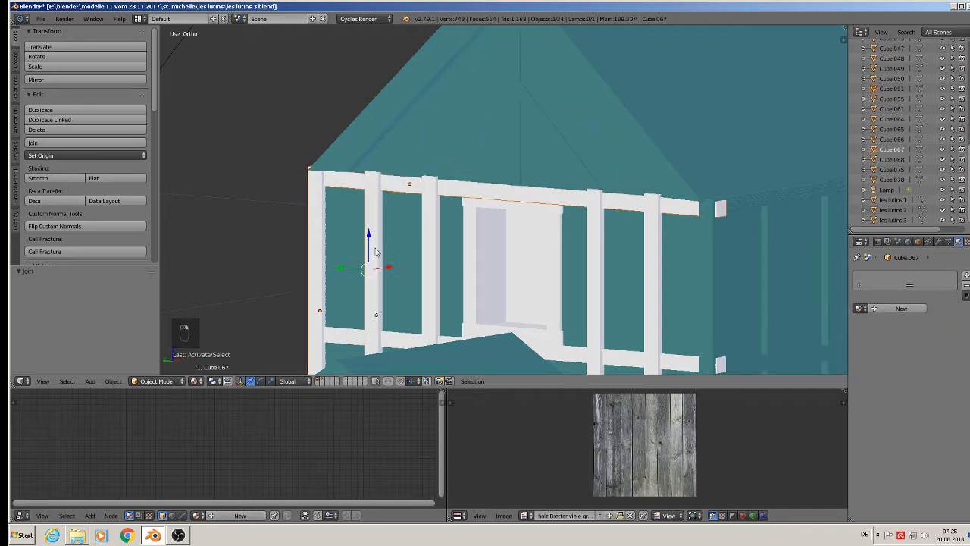
{"action": "right_click", "coordinate": [430, 258], "text": "shift"}
{"action": "right_click", "coordinate": [403, 348], "text": "shift"}
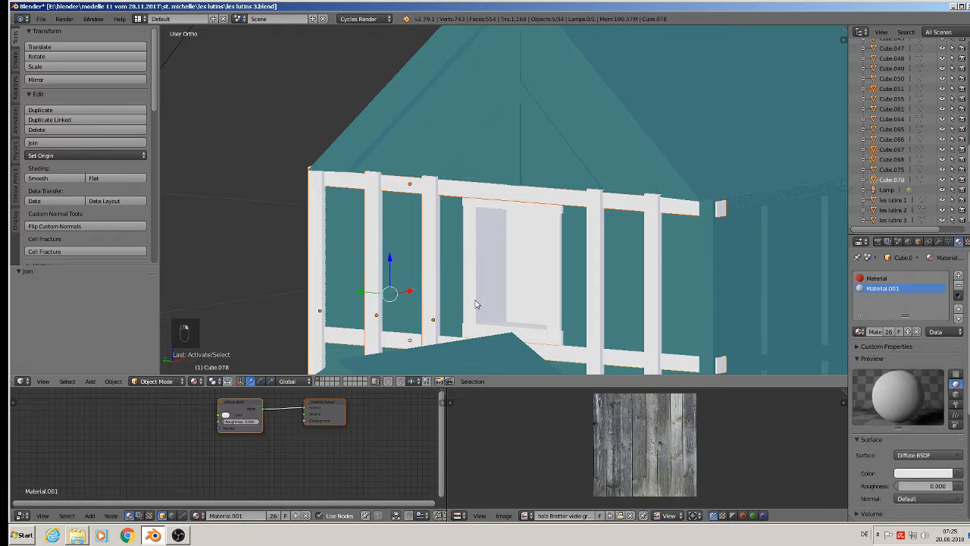
{"action": "right_click", "coordinate": [476, 289], "text": "shift"}
{"action": "right_click", "coordinate": [541, 335], "text": "shift"}
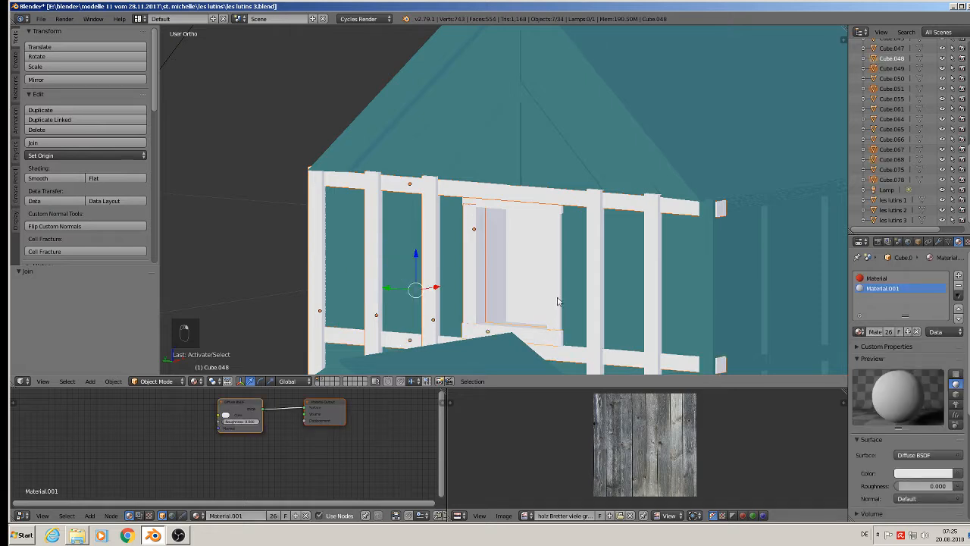
{"action": "right_click", "coordinate": [557, 301], "text": "shift"}
{"action": "right_click", "coordinate": [603, 234], "text": "shift"}
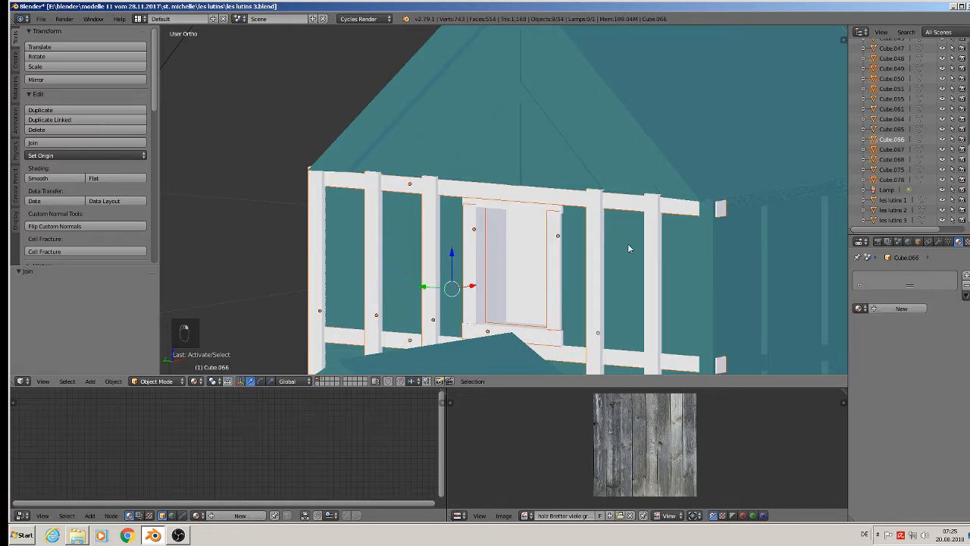
{"action": "right_click", "coordinate": [654, 256], "text": "shift"}
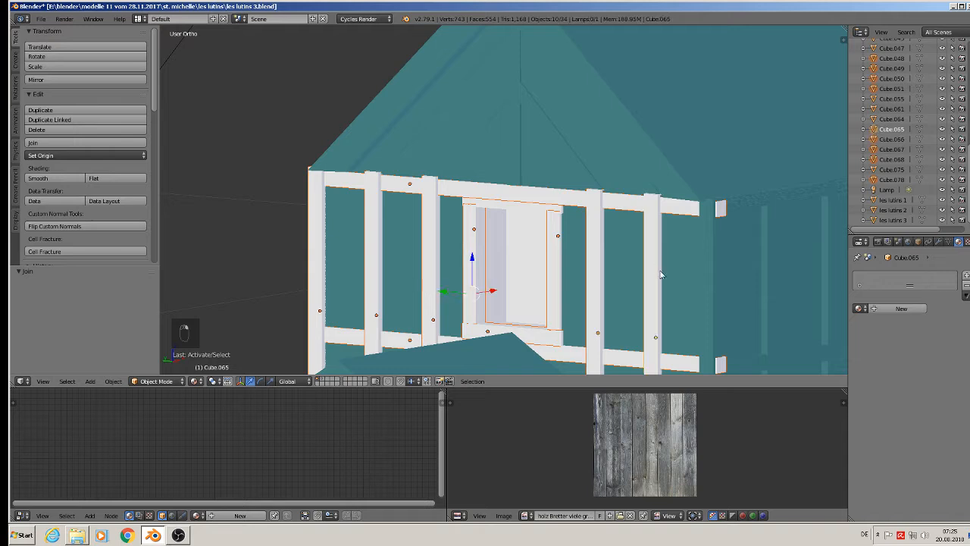
{"action": "left_click", "coordinate": [37, 143]}
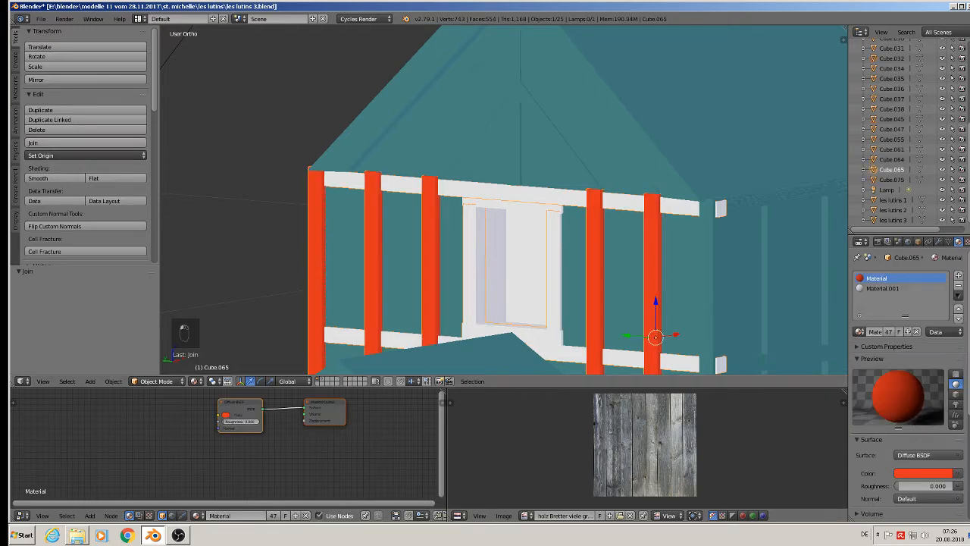
Step: Assign the green wood material to the first material slot of the joined upper-floor gable frame
{"action": "left_click", "coordinate": [864, 336]}
{"action": "left_click", "coordinate": [820, 352]}
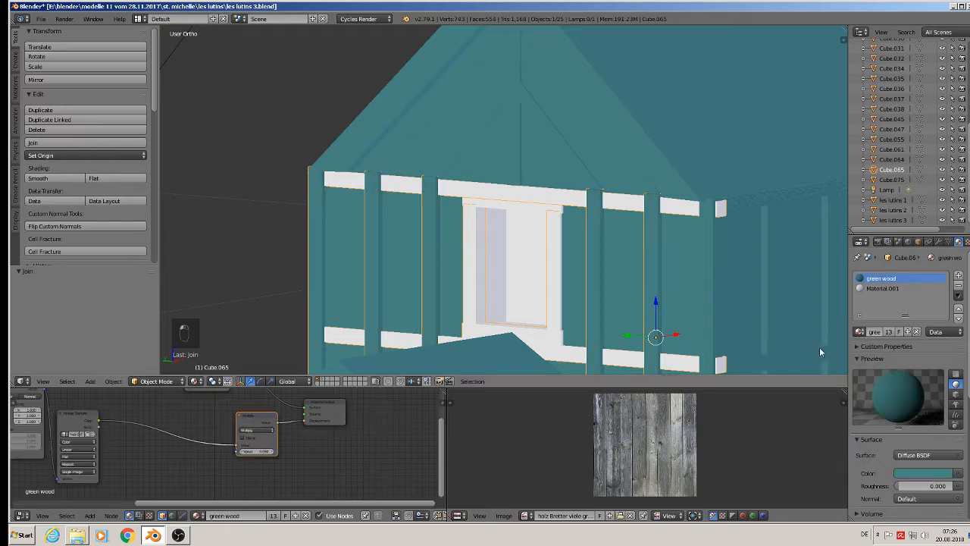
{"action": "right_click", "coordinate": [470, 198]}
{"action": "right_click", "coordinate": [468, 205], "text": "shift"}
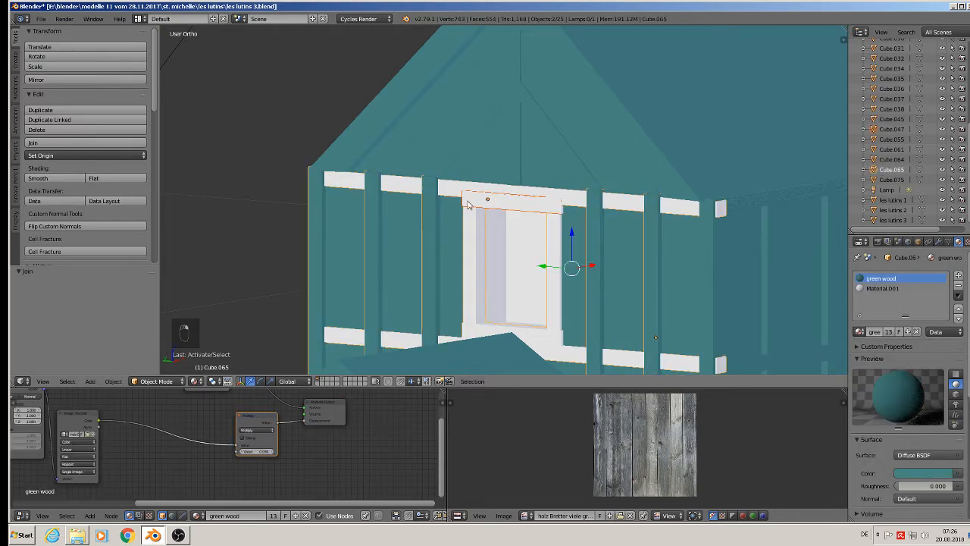
{"action": "right_click", "coordinate": [470, 241], "text": "shift"}
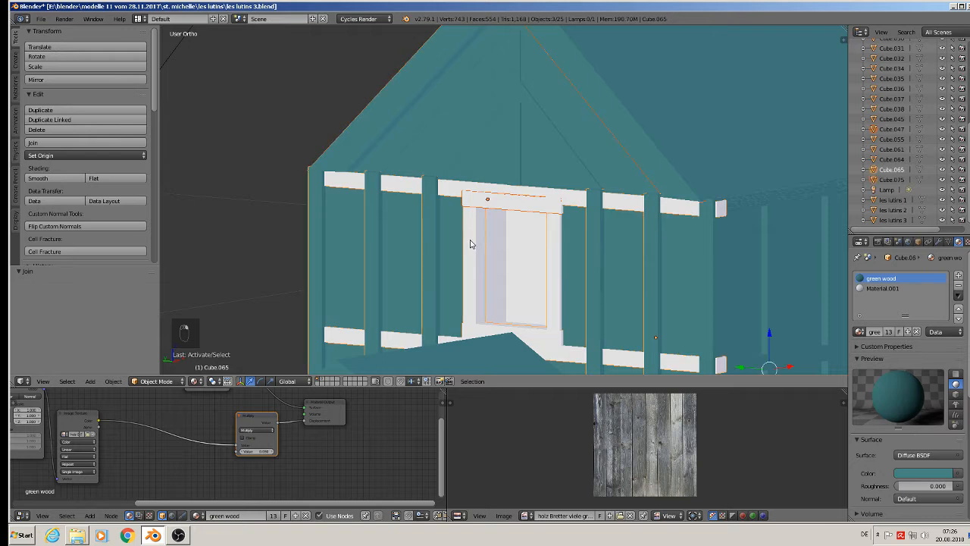
{"action": "right_click", "coordinate": [475, 229]}
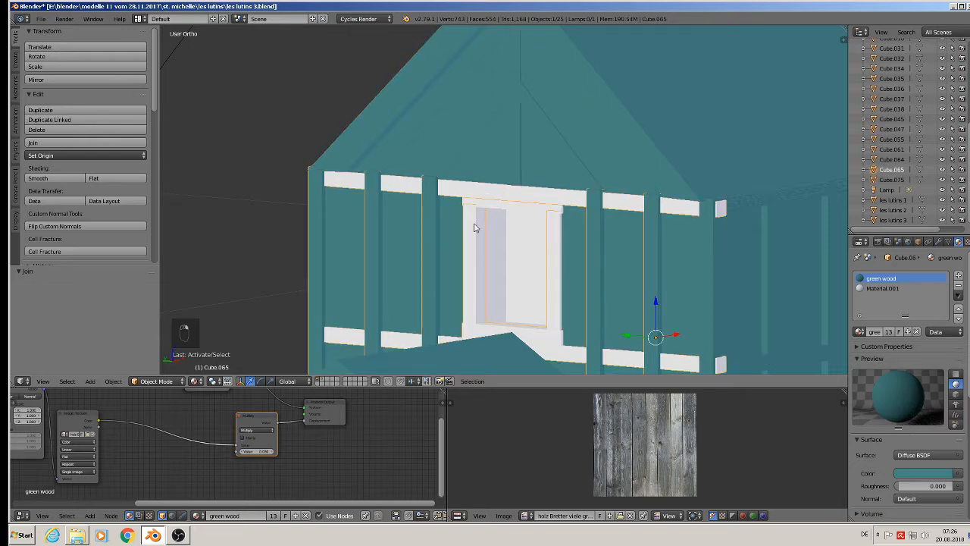
{"action": "left_click", "coordinate": [958, 286]}
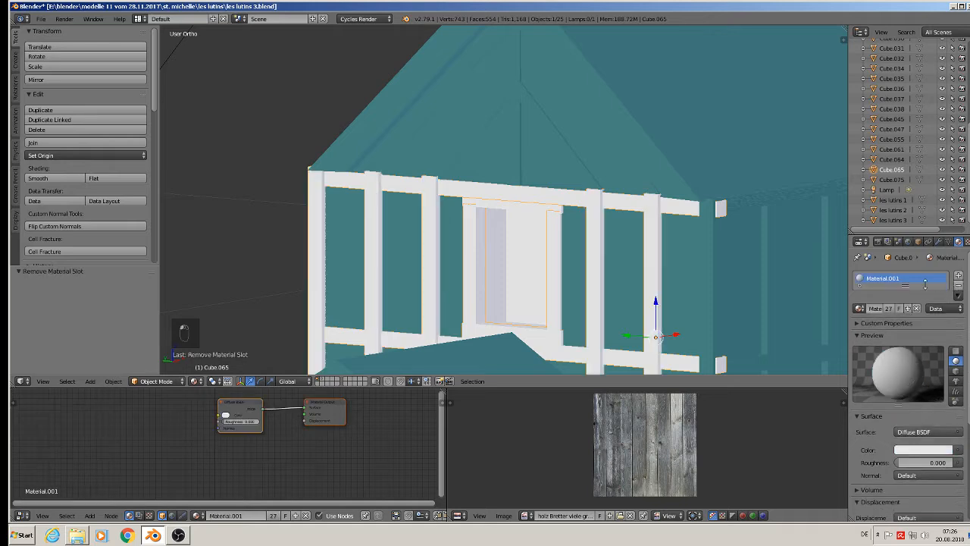
{"action": "key", "text": "ctrl+z"}
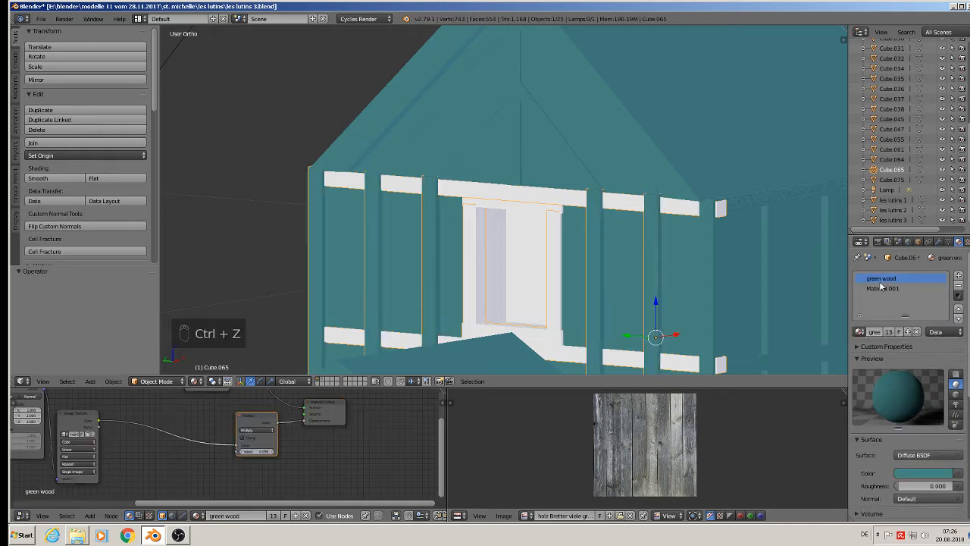
Step: Remove the Material.001 slot from the joined upper-floor gable frame
{"action": "left_click", "coordinate": [883, 288]}
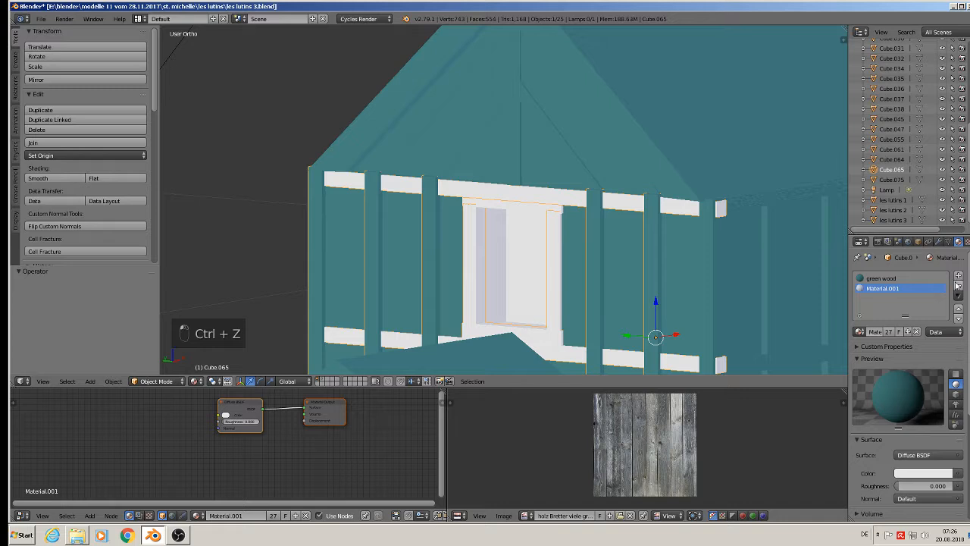
{"action": "left_click", "coordinate": [958, 285]}
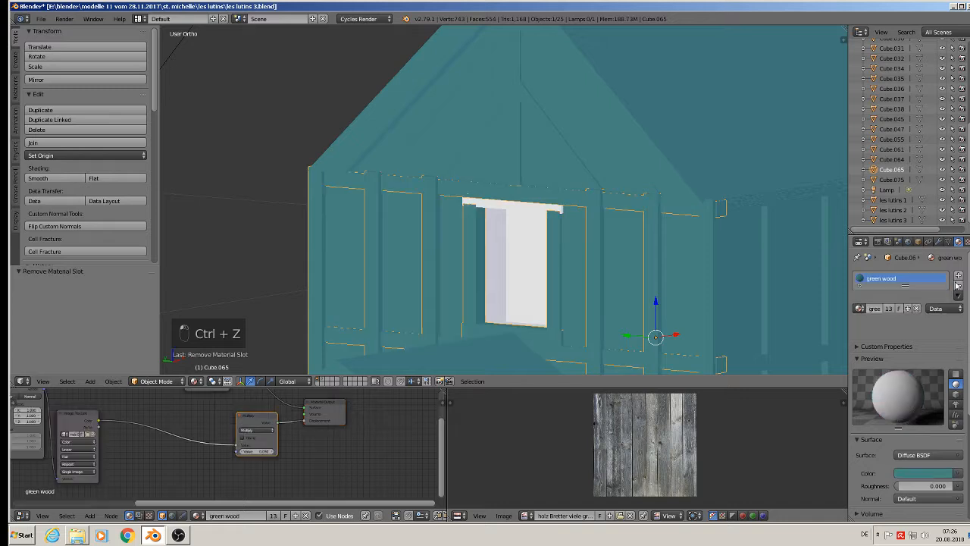
Step: Join the lintel beam above the upper gable window with the green upper-floor gable frame
{"action": "right_click", "coordinate": [516, 206]}
{"action": "right_click", "coordinate": [444, 195], "text": "shift"}
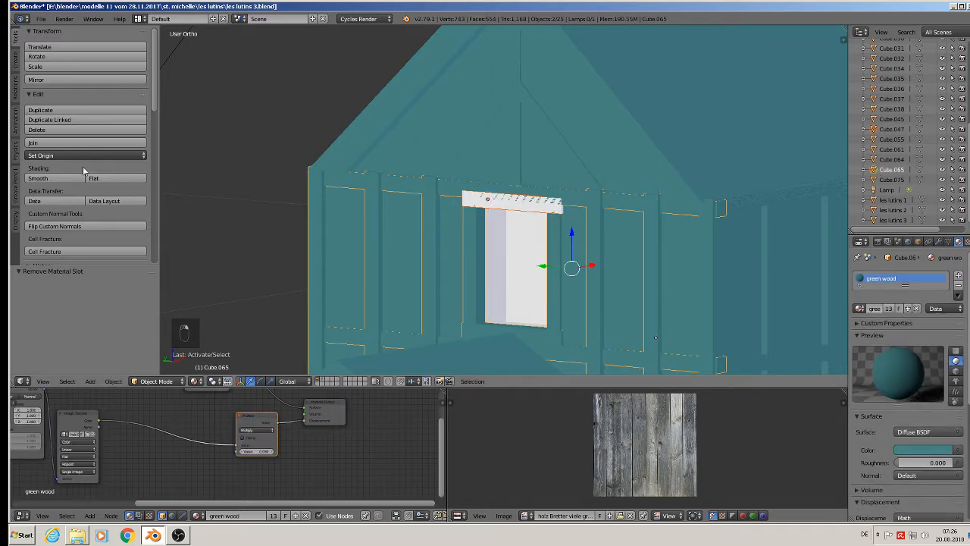
{"action": "left_click", "coordinate": [41, 143]}
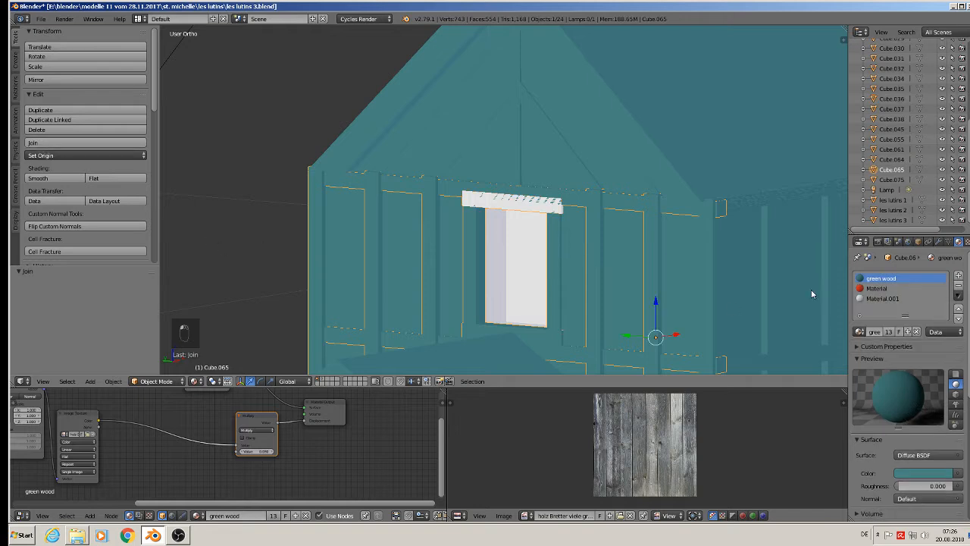
{"action": "key", "text": "Tab"}
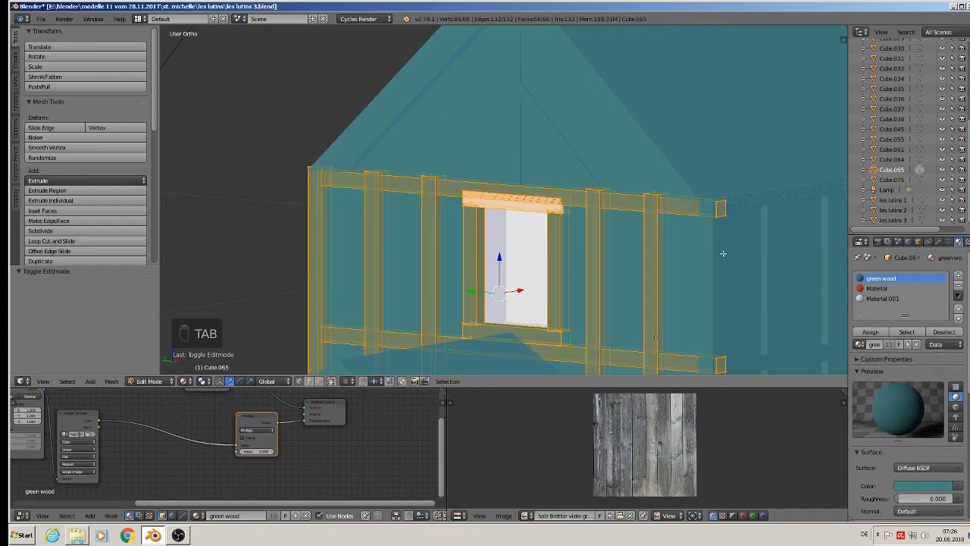
{"action": "left_click", "coordinate": [879, 299]}
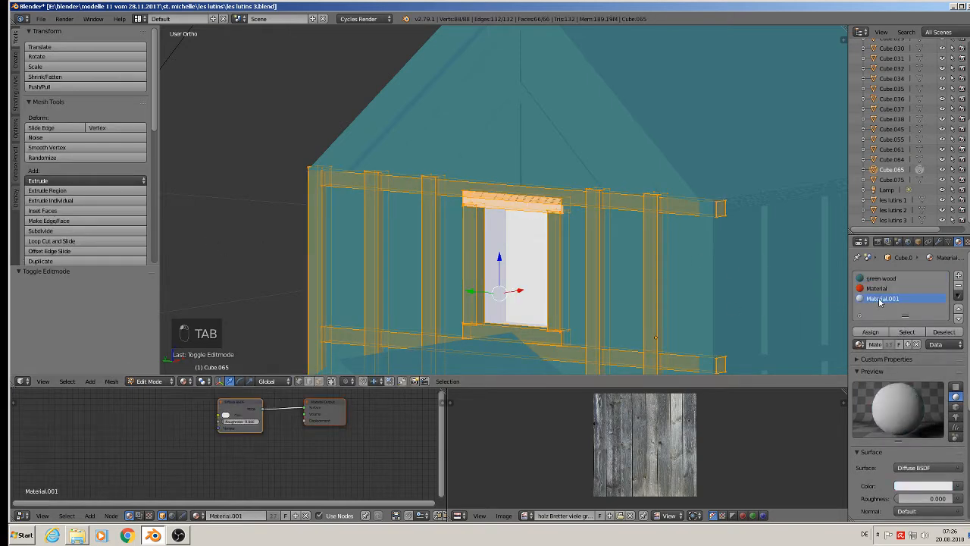
{"action": "key", "text": "Tab"}
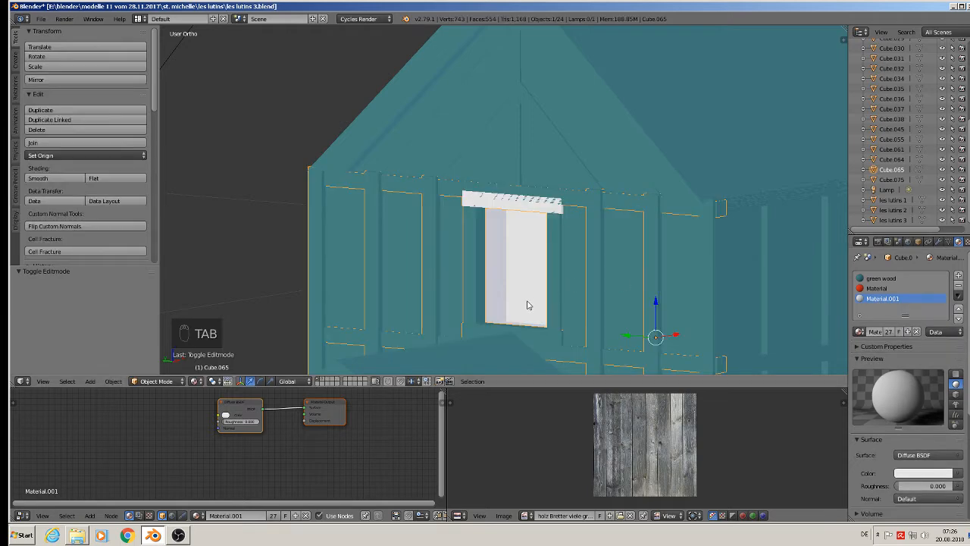
Step: Select the two horizontal rails and eight posts of the upper-floor rear long wall and join them into one object
{"action": "scroll", "coordinate": [528, 305], "scroll_direction": "down", "scroll_amount": 6}
{"action": "middle_click_drag", "start_coordinate": [484, 179], "coordinate": [602, 135]}
{"action": "scroll", "coordinate": [602, 135], "scroll_direction": "up", "scroll_amount": 3}
{"action": "right_click", "coordinate": [389, 170]}
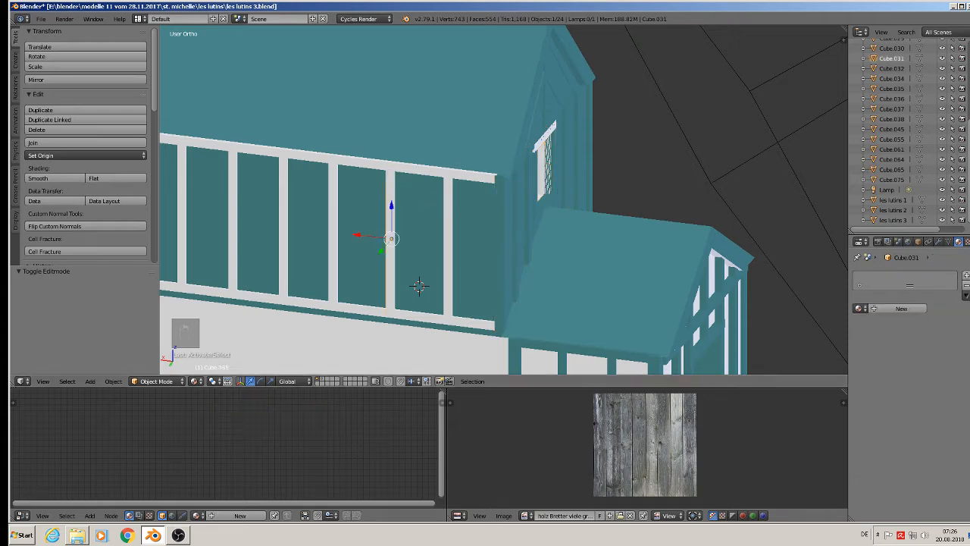
{"action": "left_click", "coordinate": [939, 241]}
{"action": "right_click", "coordinate": [446, 224], "text": "shift"}
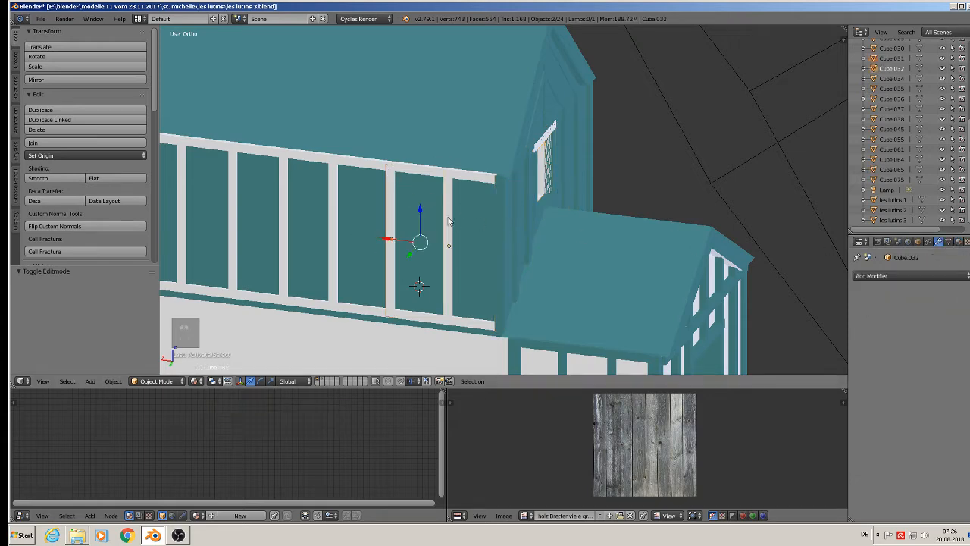
{"action": "right_click", "coordinate": [404, 168], "text": "shift"}
{"action": "right_click", "coordinate": [359, 308], "text": "shift"}
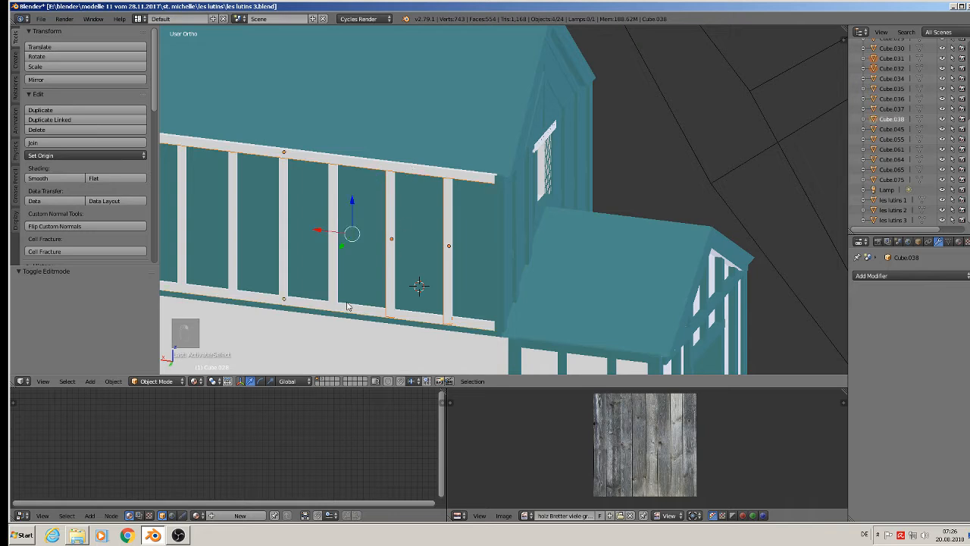
{"action": "right_click", "coordinate": [337, 256], "text": "shift"}
{"action": "right_click", "coordinate": [282, 234], "text": "shift"}
{"action": "middle_click_drag", "start_coordinate": [281, 232], "coordinate": [608, 283], "text": "shift"}
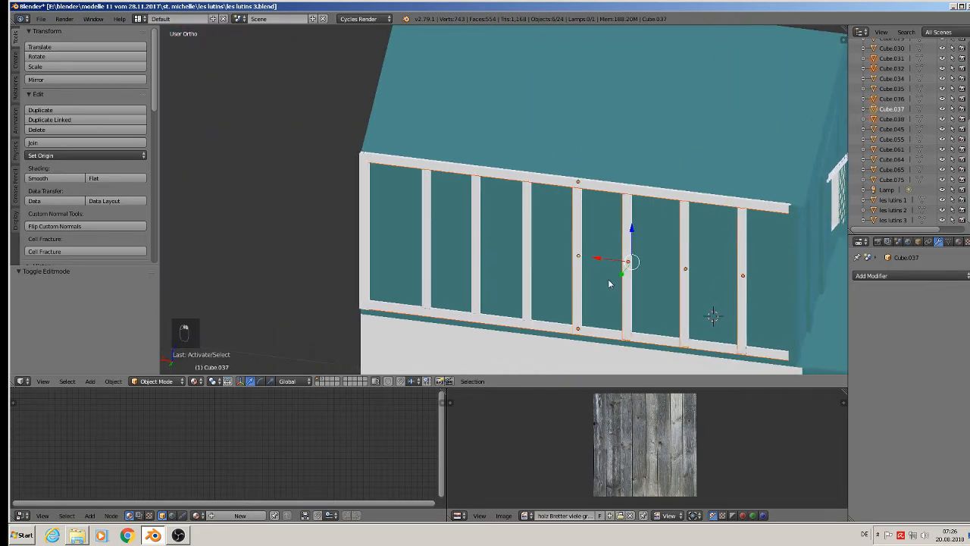
{"action": "right_click", "coordinate": [526, 244], "text": "shift"}
{"action": "right_click", "coordinate": [475, 246], "text": "shift"}
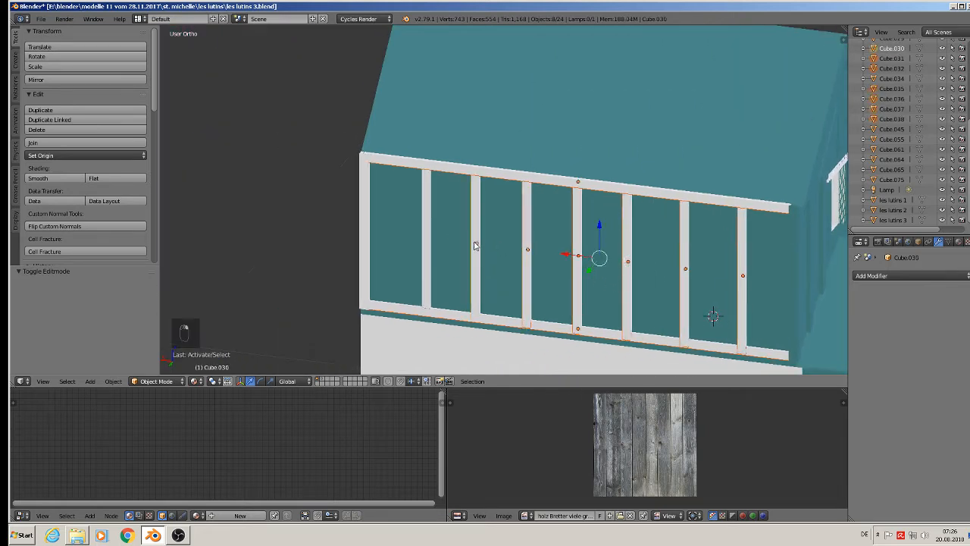
{"action": "right_click", "coordinate": [426, 239], "text": "shift"}
{"action": "right_click", "coordinate": [364, 222], "text": "shift"}
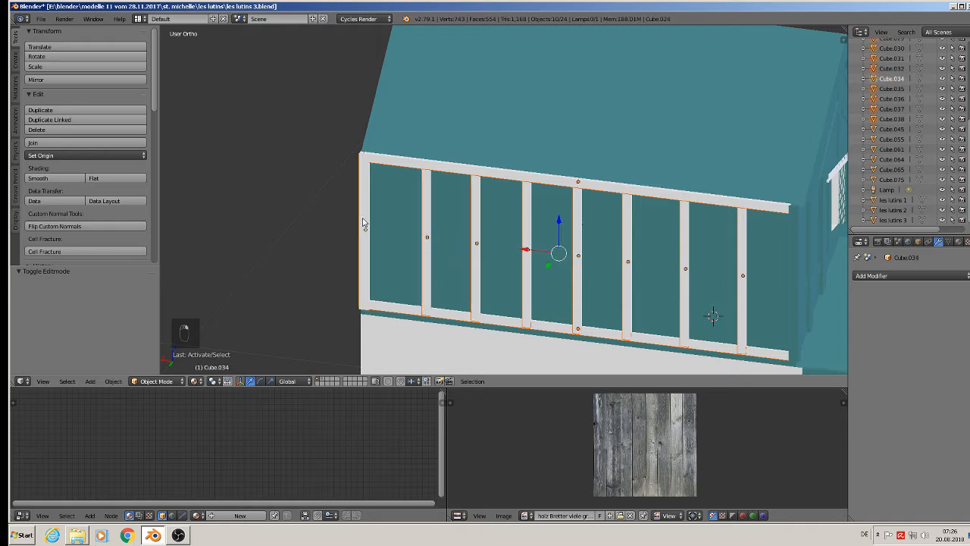
{"action": "left_click", "coordinate": [73, 143]}
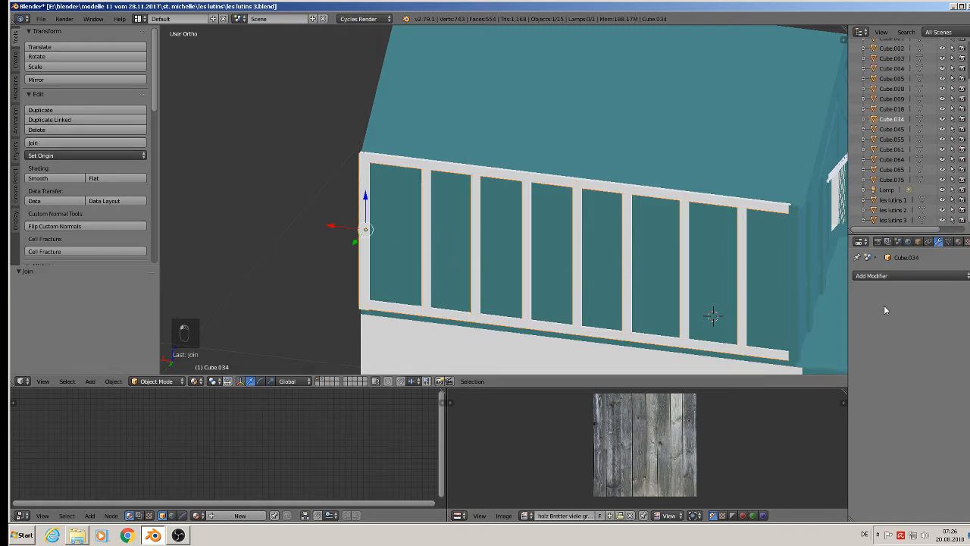
Step: Assign the green wood material to the joined frame of the upper-floor rear long wall
{"action": "left_click", "coordinate": [958, 241]}
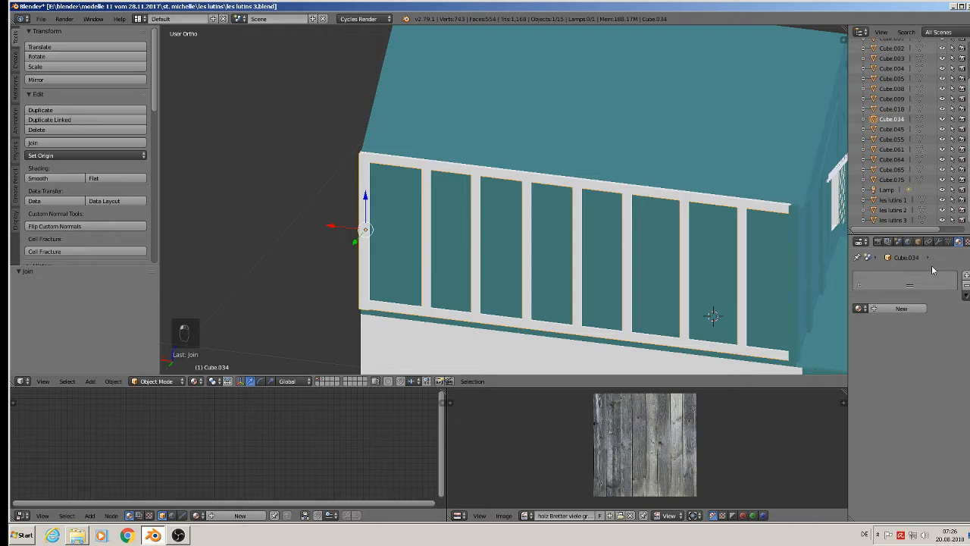
{"action": "left_click", "coordinate": [859, 309]}
{"action": "left_click", "coordinate": [822, 325]}
{"action": "scroll", "coordinate": [531, 227], "scroll_direction": "down", "scroll_amount": 6}
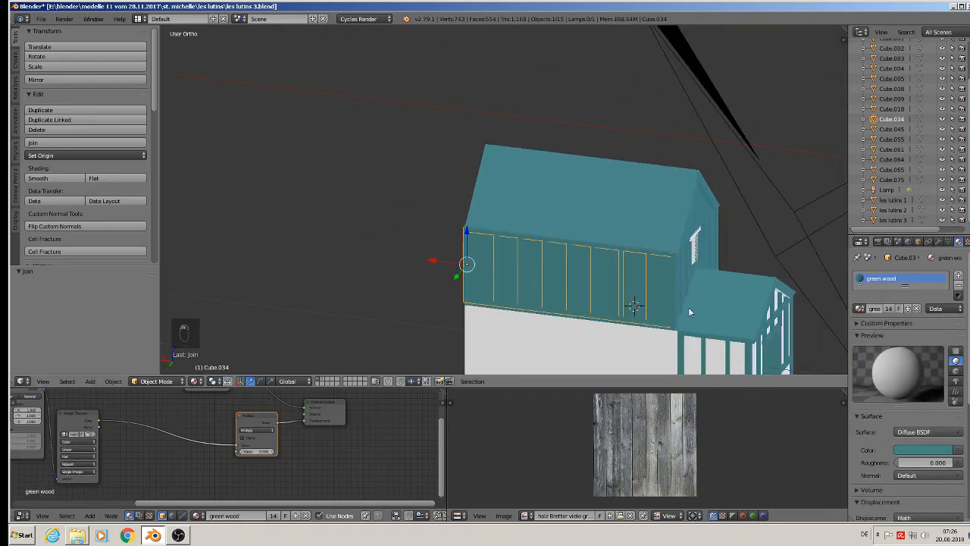
Step: Enlarge the material slot list, add a second slot to the joined frame and create a new material named PUTZ in it
{"action": "middle_click_drag", "start_coordinate": [451, 182], "coordinate": [377, 181]}
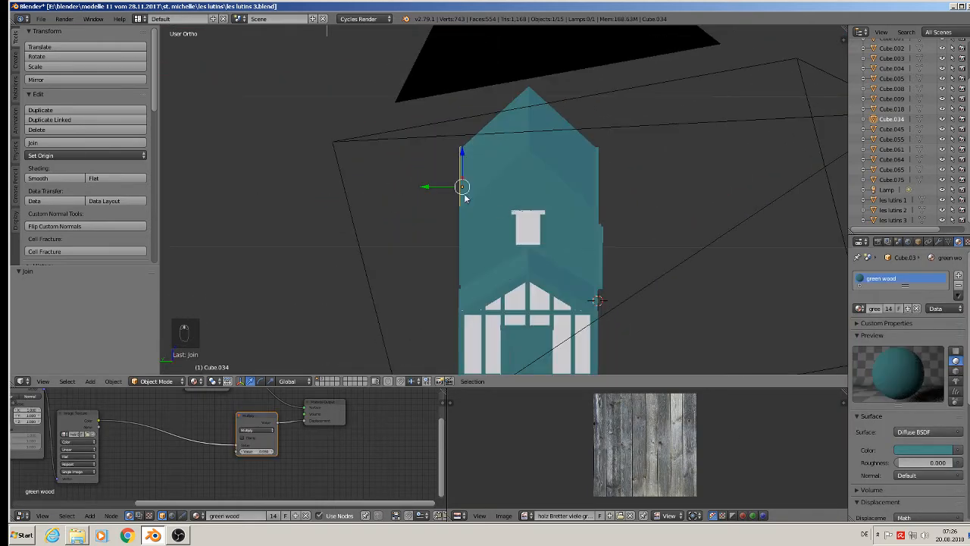
{"action": "middle_click_drag", "start_coordinate": [465, 198], "coordinate": [443, 199]}
{"action": "scroll", "coordinate": [414, 186], "scroll_direction": "up", "scroll_amount": 3}
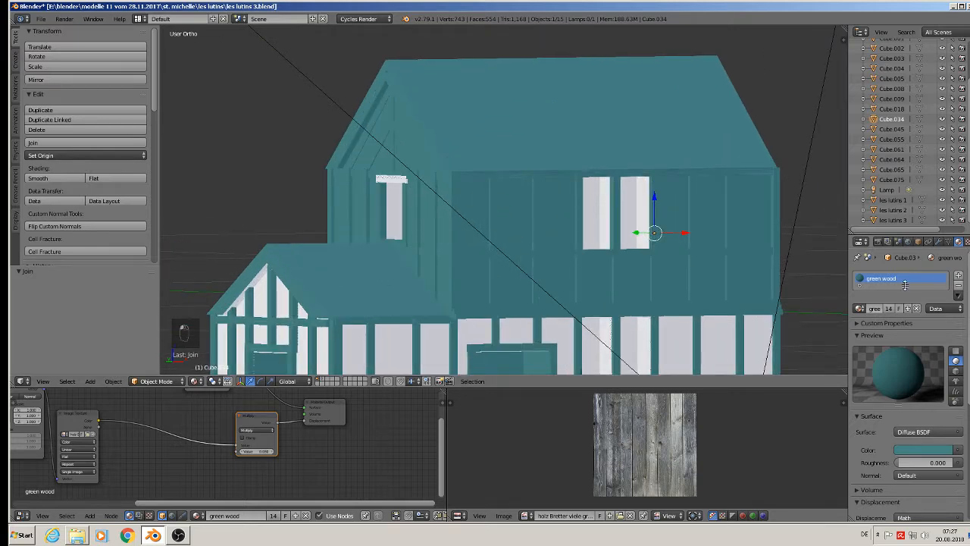
{"action": "left_click_drag", "start_coordinate": [904, 285], "coordinate": [905, 316]}
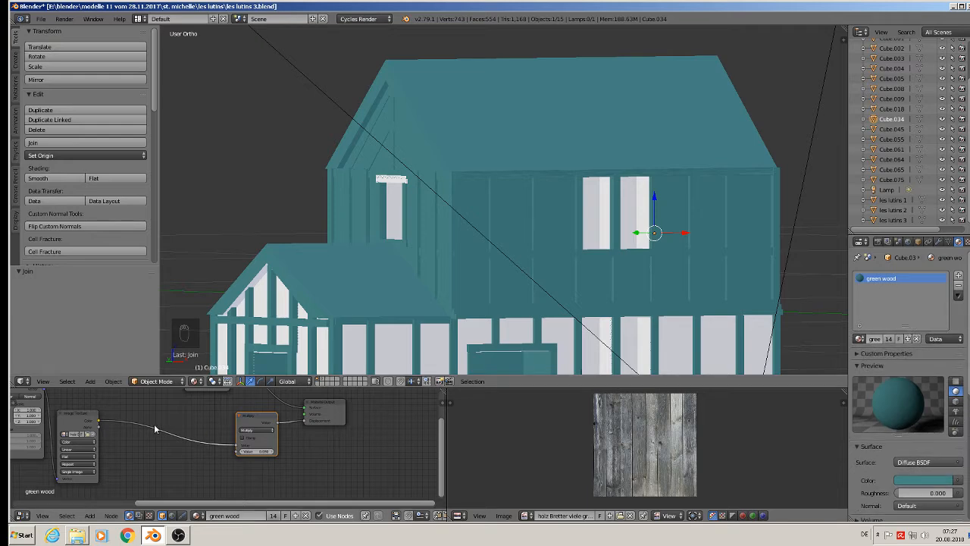
{"action": "middle_click_drag", "start_coordinate": [633, 291], "coordinate": [586, 196], "text": "shift"}
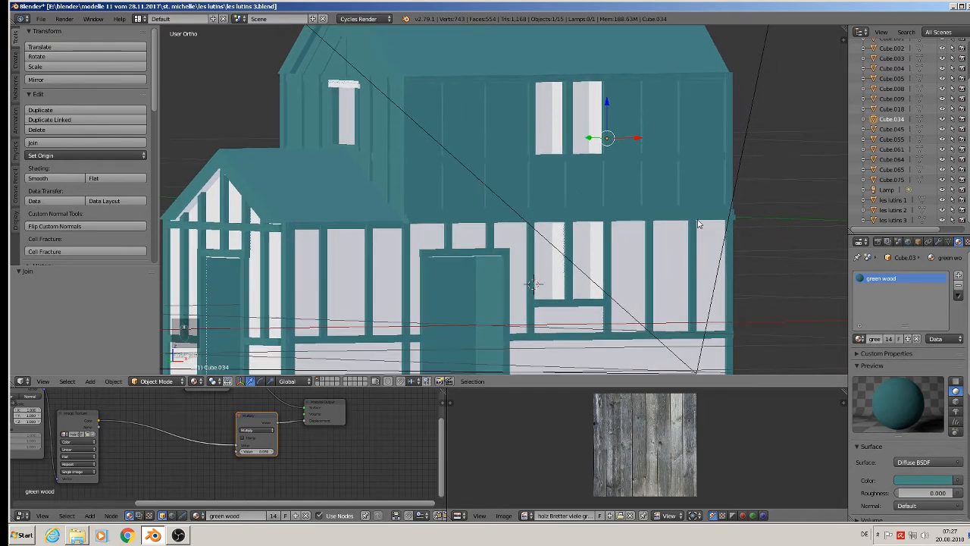
{"action": "left_click", "coordinate": [959, 276]}
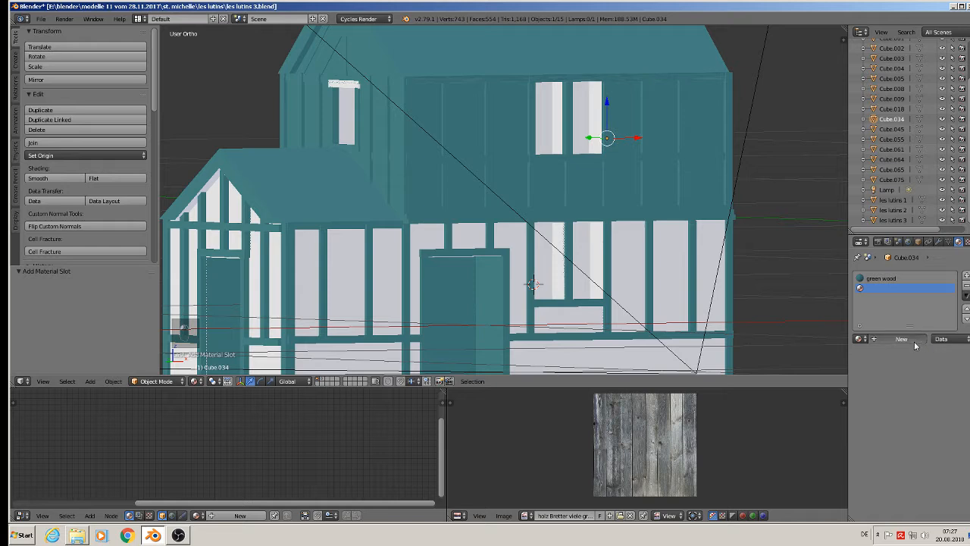
{"action": "left_click", "coordinate": [913, 342]}
{"action": "key", "text": "BackSpace"}
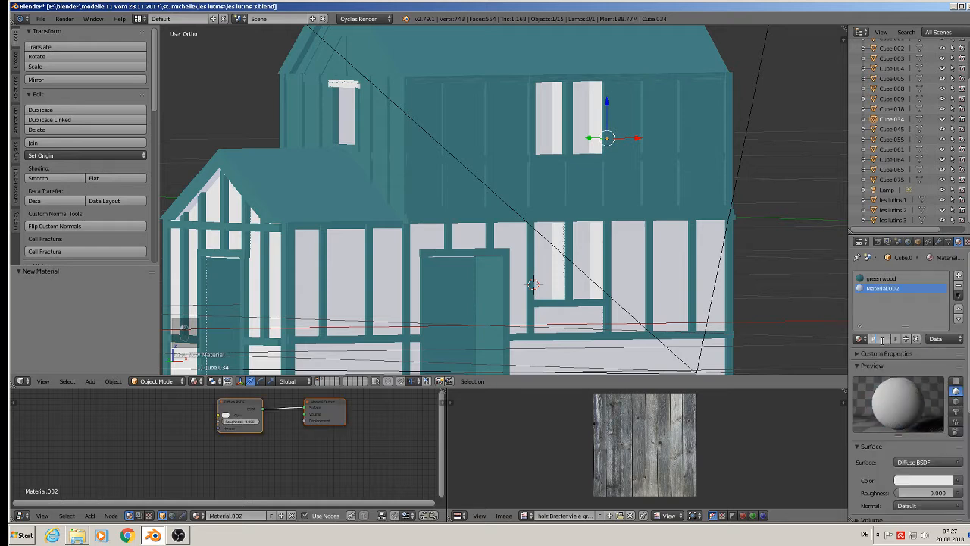
{"action": "type", "text": "PUTZ"}
{"action": "key", "text": "Return"}
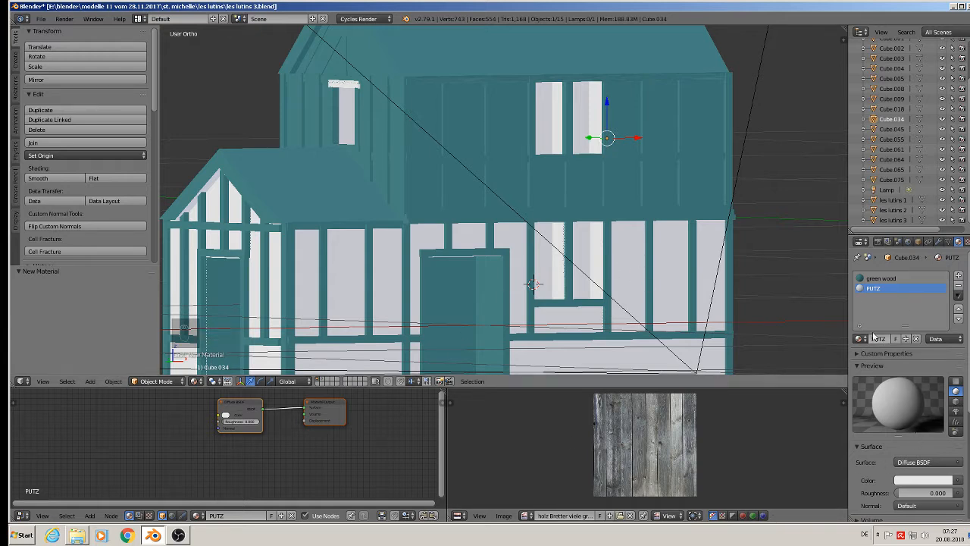
Step: Copy all shader nodes of the green wood material and paste them into the PUTZ material
{"action": "left_click", "coordinate": [881, 278]}
{"action": "key", "text": "Home"}
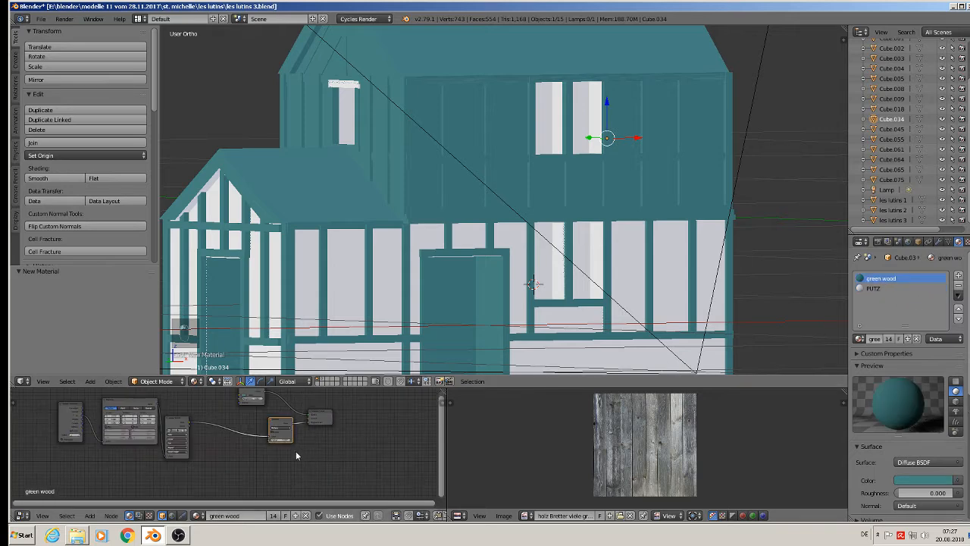
{"action": "key", "text": "a"}
{"action": "key", "text": "a"}
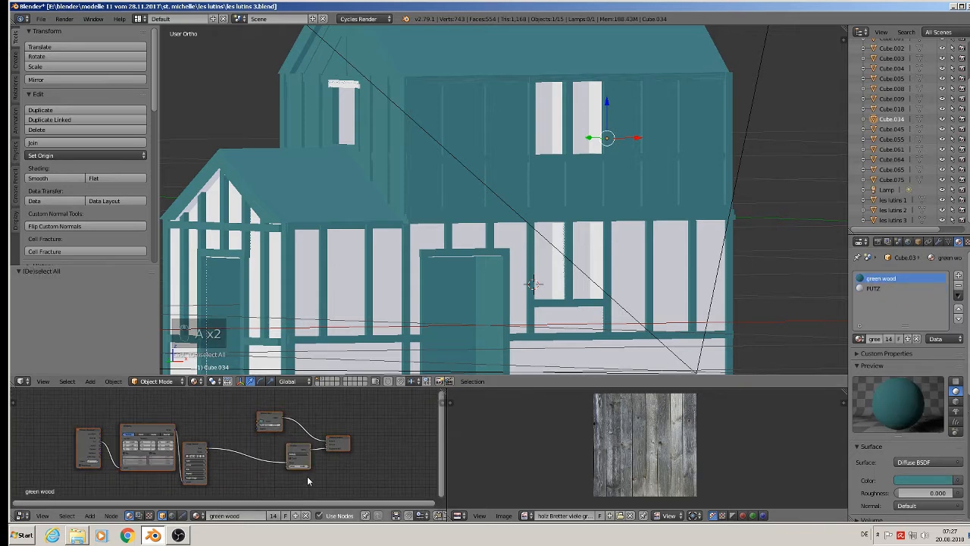
{"action": "key", "text": "ctrl+c"}
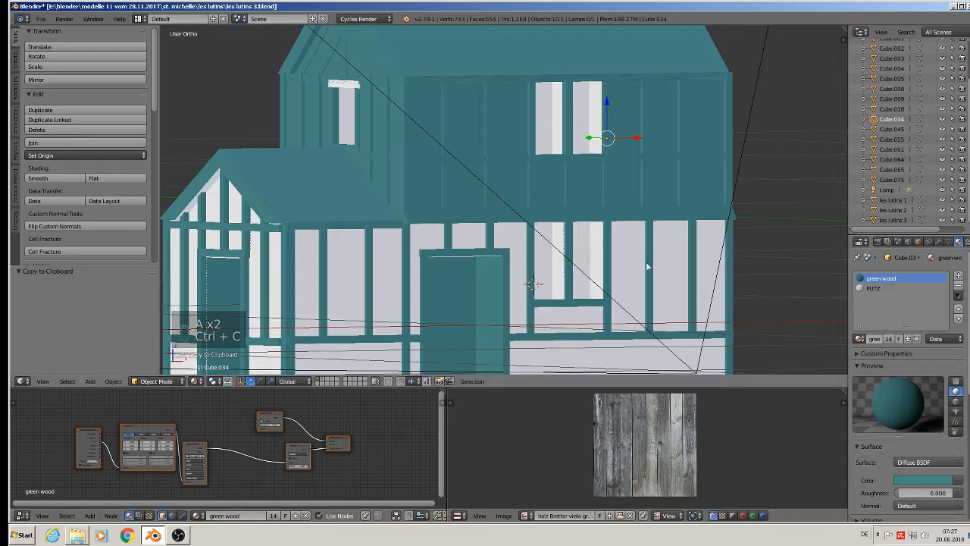
{"action": "left_click", "coordinate": [873, 288]}
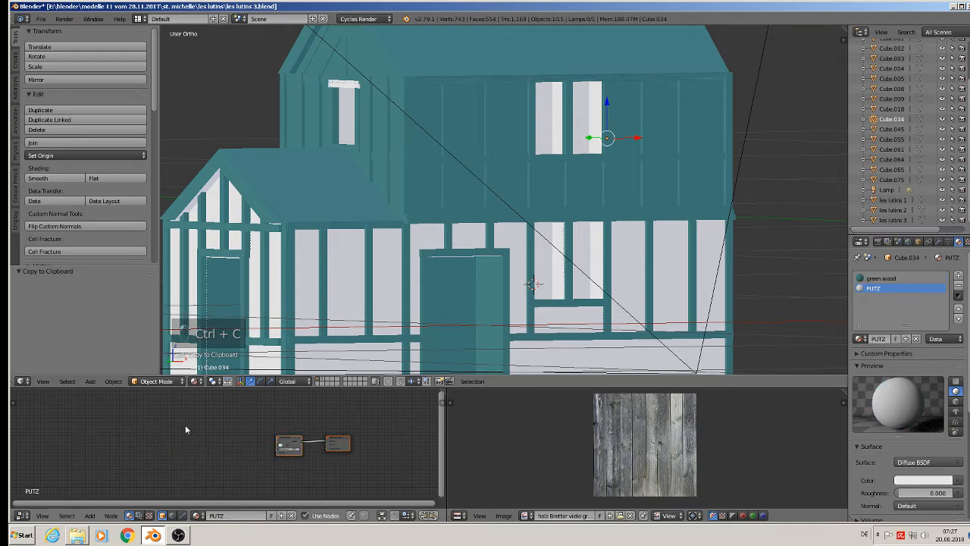
{"action": "key", "text": "ctrl+v"}
{"action": "scroll", "coordinate": [283, 451], "scroll_direction": "up", "scroll_amount": 2}
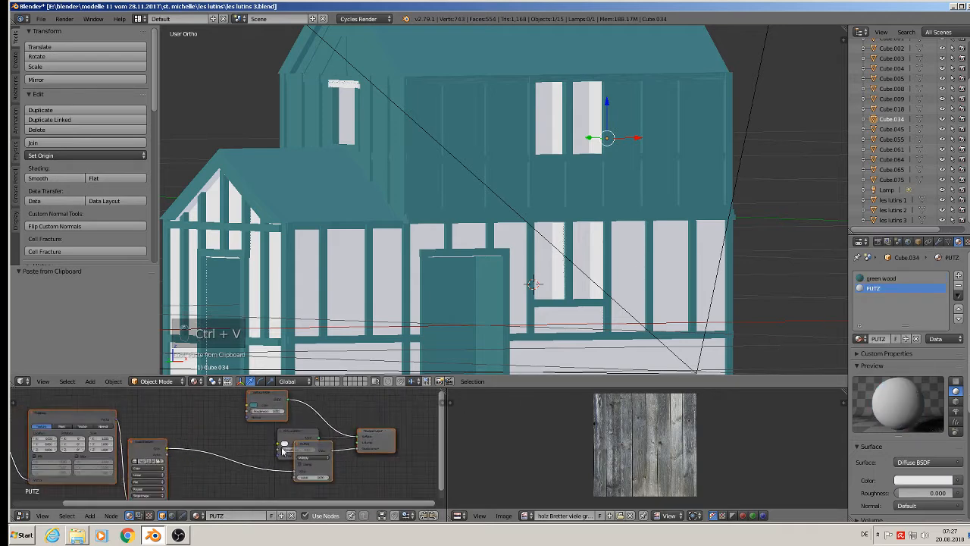
Step: Delete the surplus Material Output node and the original white Diffuse BSDF node from the PUTZ material
{"action": "left_click_drag", "start_coordinate": [283, 451], "coordinate": [434, 455]}
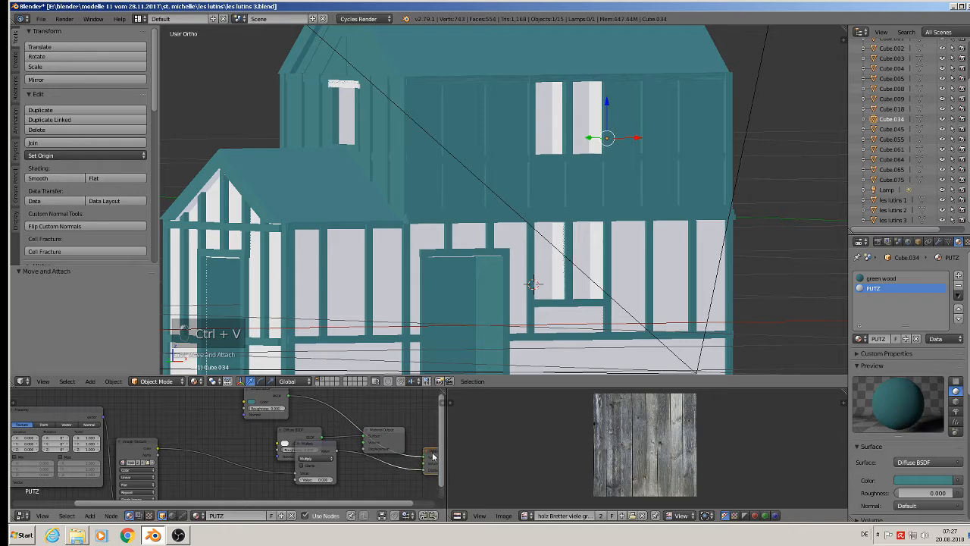
{"action": "key", "text": "x"}
{"action": "left_click", "coordinate": [297, 433]}
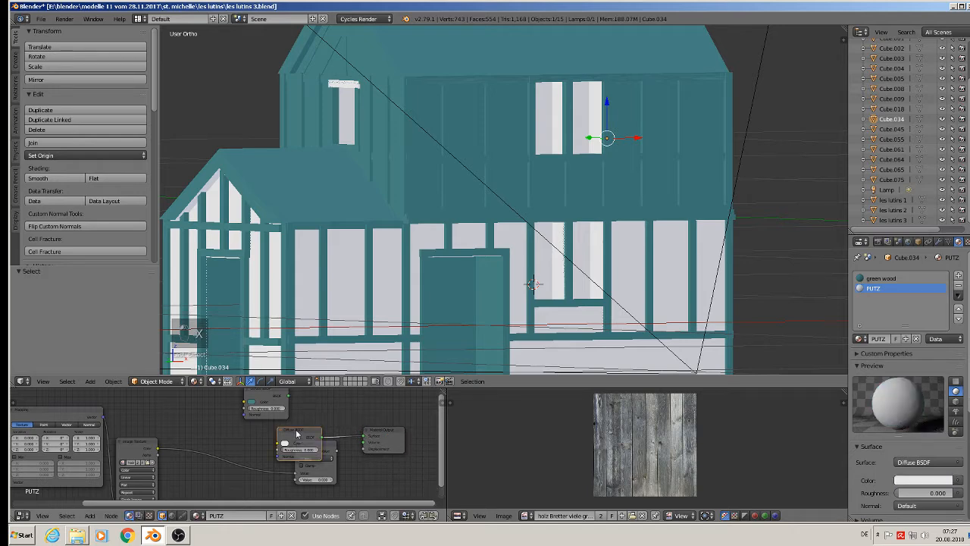
{"action": "key", "text": "x"}
Step: Connect the pasted Diffuse BSDF to the Material Output's Surface and the Multiply node to its Displacement
{"action": "scroll", "coordinate": [323, 425], "scroll_direction": "down", "scroll_amount": 1}
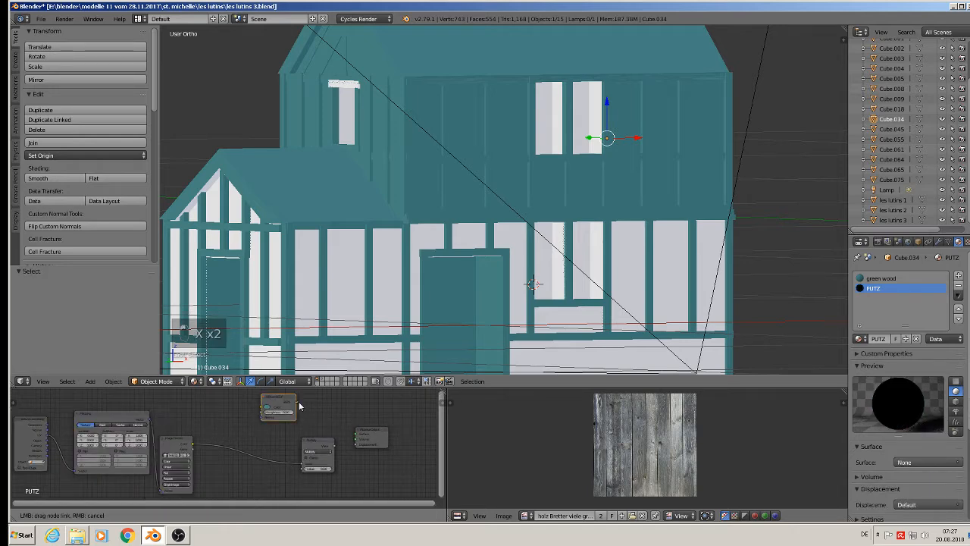
{"action": "left_click_drag", "start_coordinate": [296, 401], "coordinate": [357, 438]}
{"action": "left_click", "coordinate": [333, 450]}
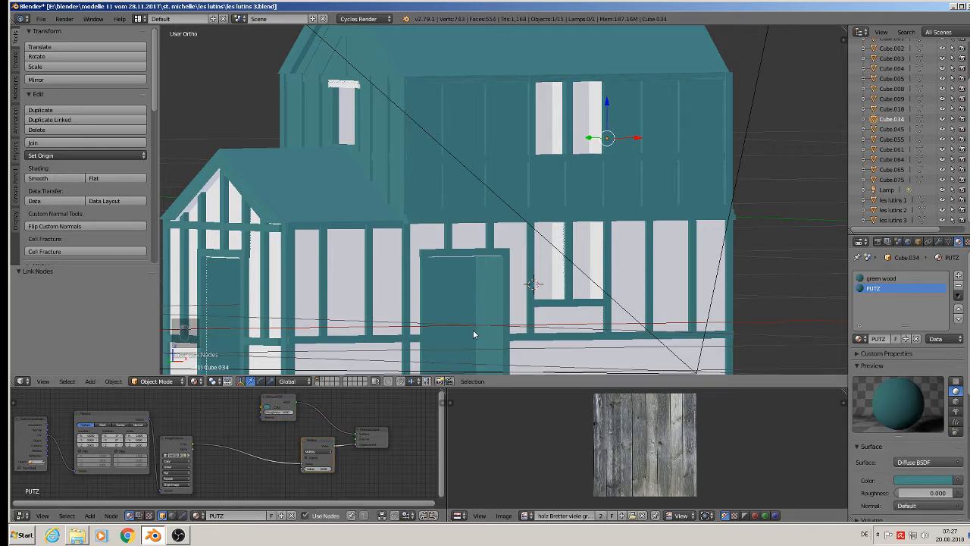
Step: Load the tileable wall texture (19) image into PUTZ's Image Texture node and link its Color output to the Diffuse BSDF's Color
{"action": "scroll", "coordinate": [160, 478], "scroll_direction": "up", "scroll_amount": 3}
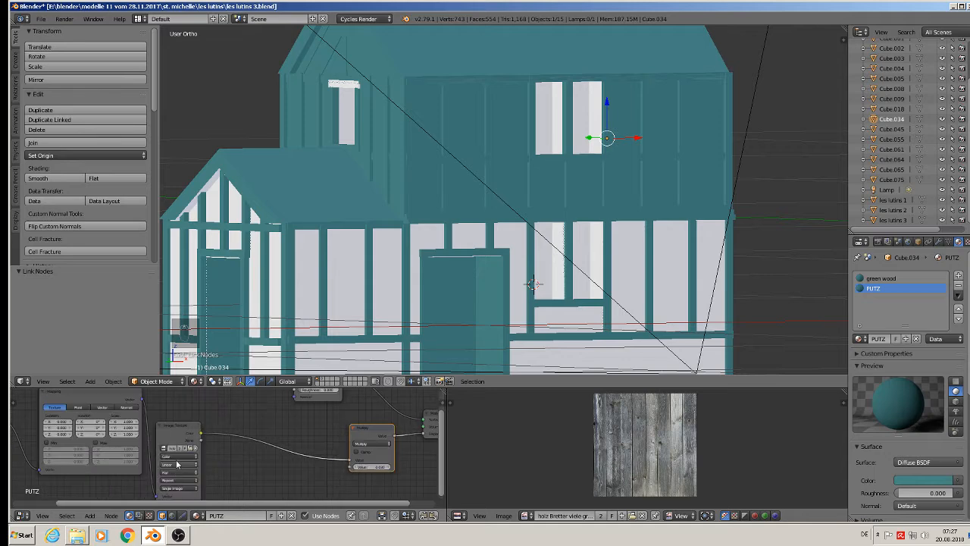
{"action": "left_click_drag", "start_coordinate": [174, 445], "coordinate": [232, 438]}
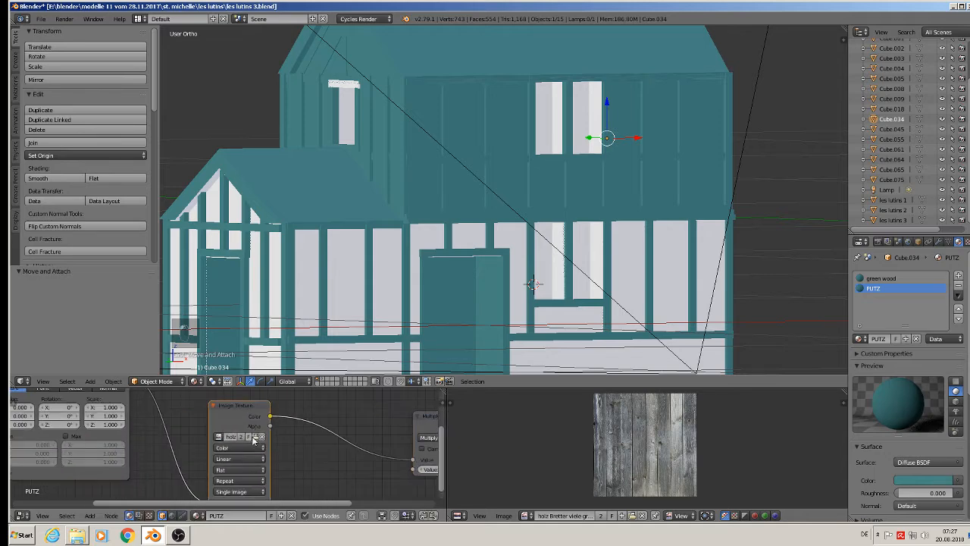
{"action": "left_click", "coordinate": [256, 438]}
{"action": "left_click", "coordinate": [182, 33]}
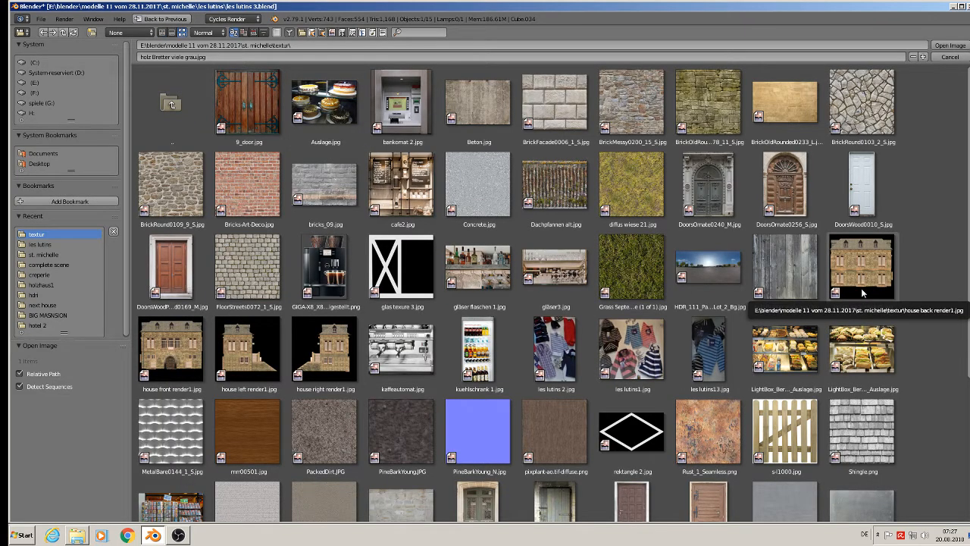
{"action": "scroll", "coordinate": [943, 398], "scroll_direction": "down", "scroll_amount": 4}
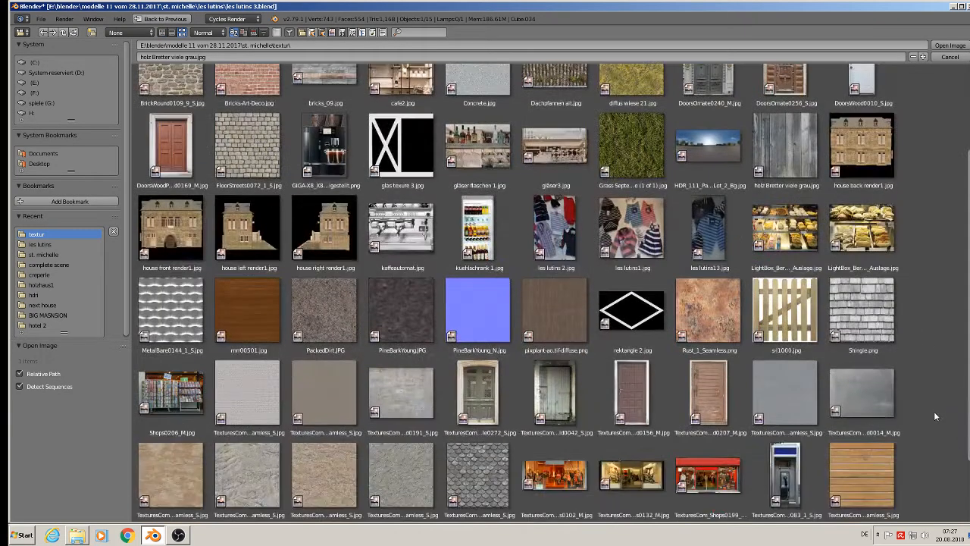
{"action": "scroll", "coordinate": [934, 411], "scroll_direction": "down", "scroll_amount": 3}
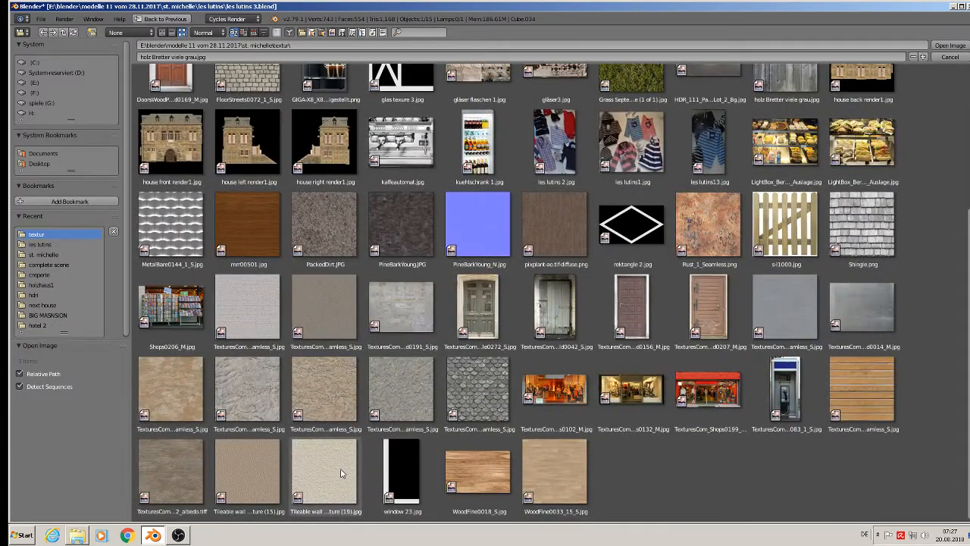
{"action": "key", "text": "Return"}
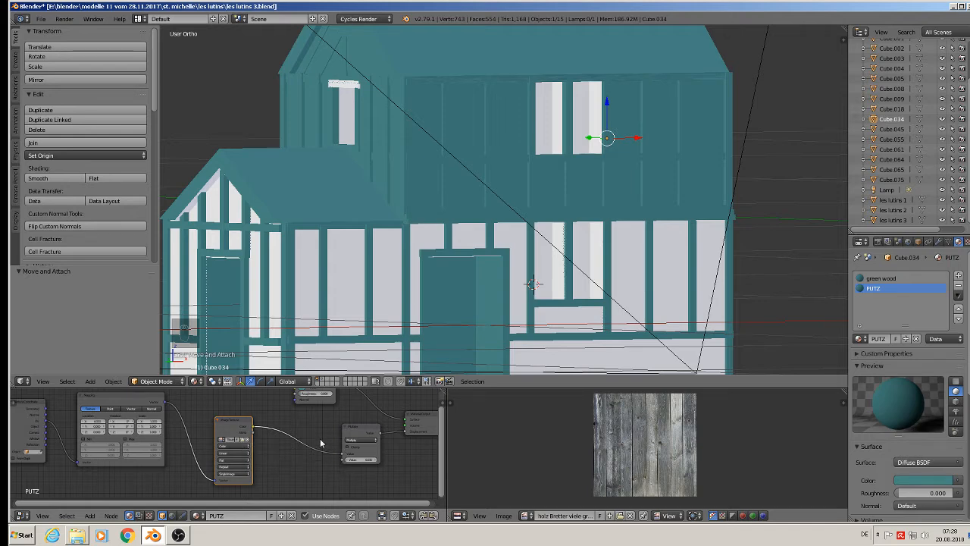
{"action": "middle_click_drag", "start_coordinate": [321, 444], "coordinate": [327, 474]}
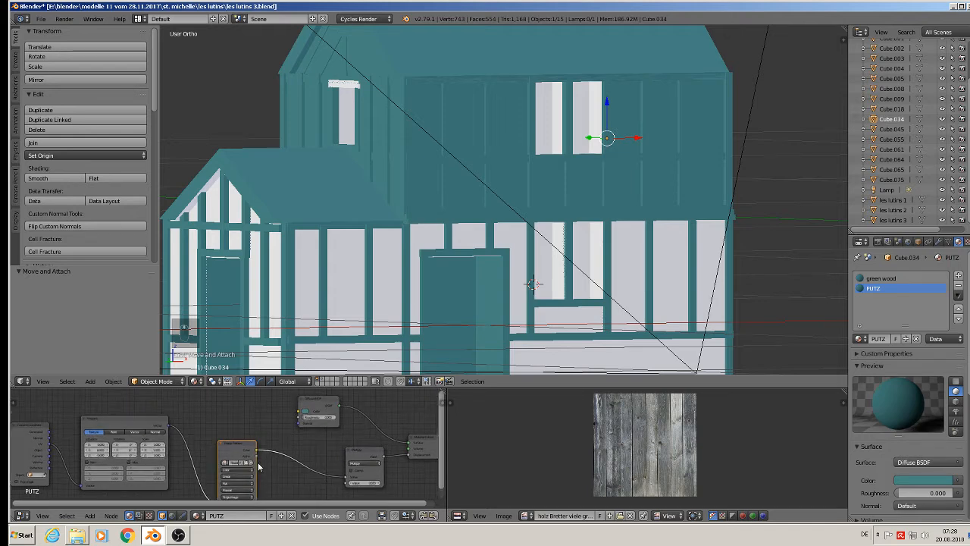
{"action": "left_click_drag", "start_coordinate": [259, 453], "coordinate": [301, 413]}
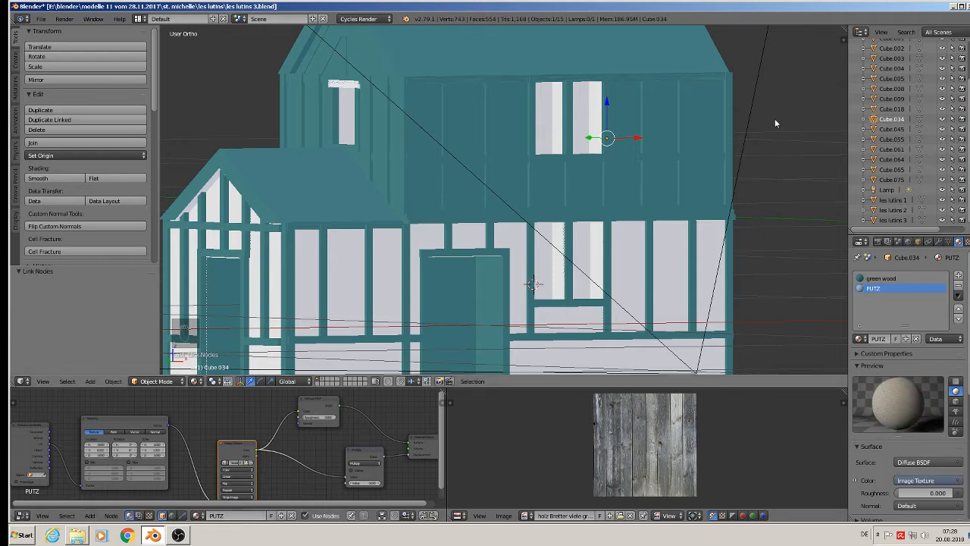
Step: Select the main house body with the walls and roof and open its mesh for editing
{"action": "key", "text": "Tab"}
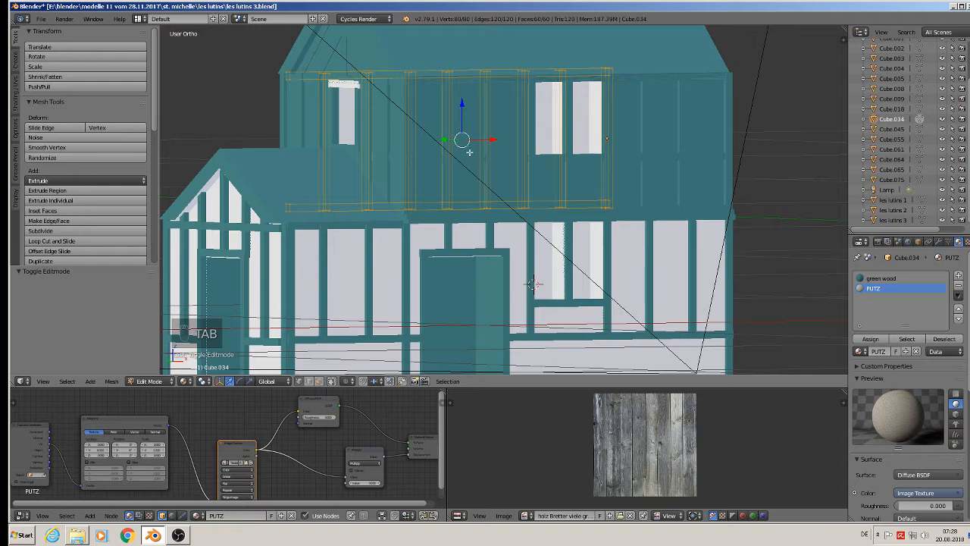
{"action": "key", "text": "Tab"}
{"action": "right_click", "coordinate": [458, 127]}
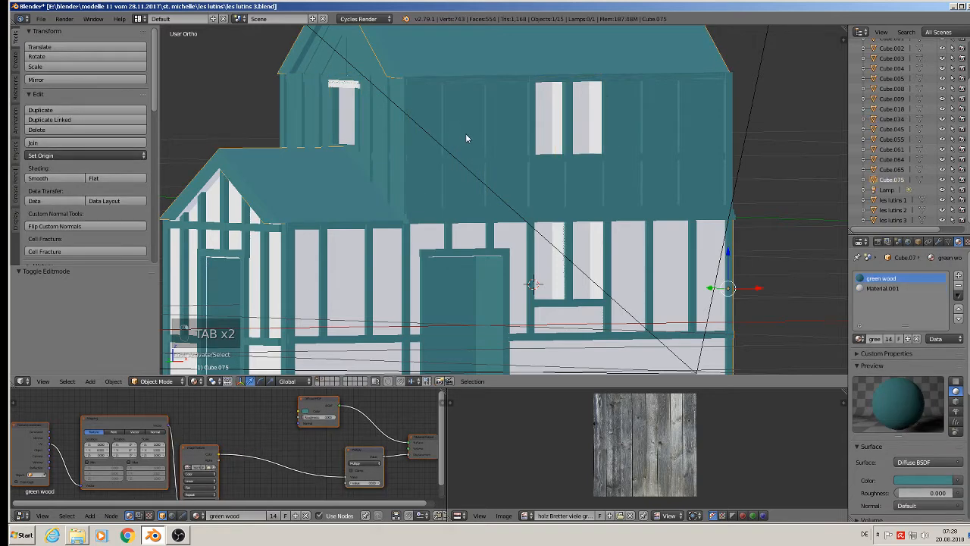
{"action": "key", "text": "Tab"}
{"action": "key", "text": "Tab"}
{"action": "middle_click_drag", "start_coordinate": [485, 147], "coordinate": [453, 196]}
{"action": "right_click", "coordinate": [457, 205]}
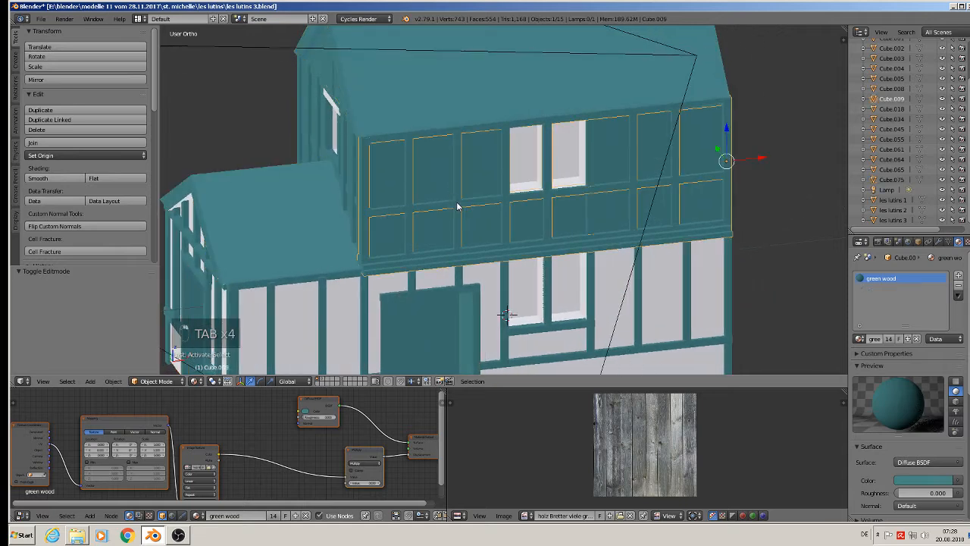
{"action": "right_click", "coordinate": [441, 189]}
{"action": "key", "text": "Tab"}
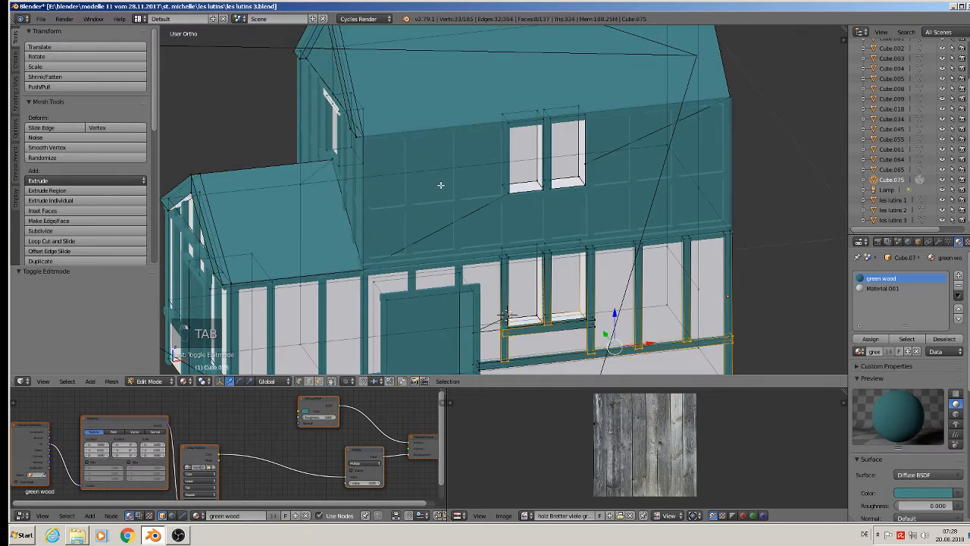
Step: Assign Material.001 to the upper-storey front wall faces in face select mode, with selection limited to visible geometry
{"action": "middle_click_drag", "start_coordinate": [441, 190], "coordinate": [437, 180], "text": "shift"}
{"action": "left_click", "coordinate": [318, 382]}
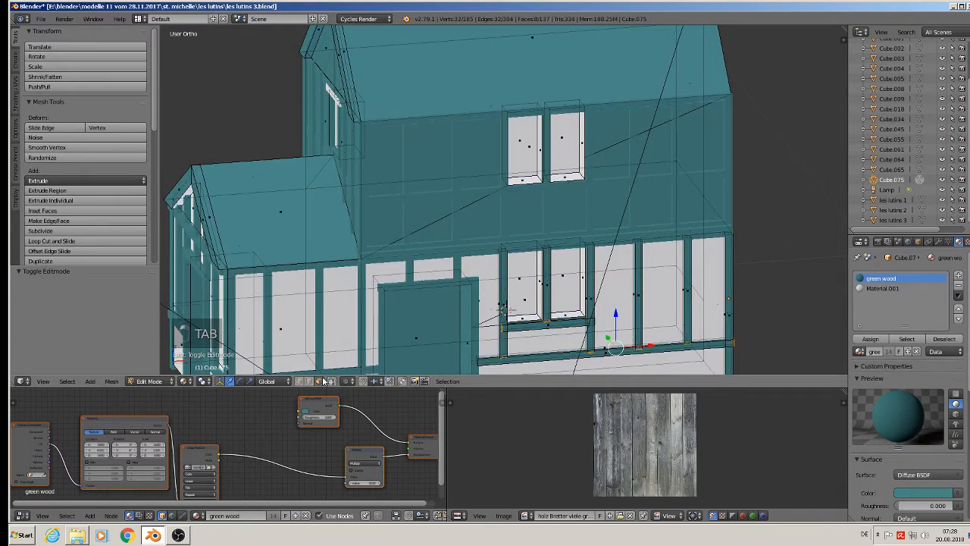
{"action": "middle_click_drag", "start_coordinate": [388, 274], "coordinate": [361, 255]}
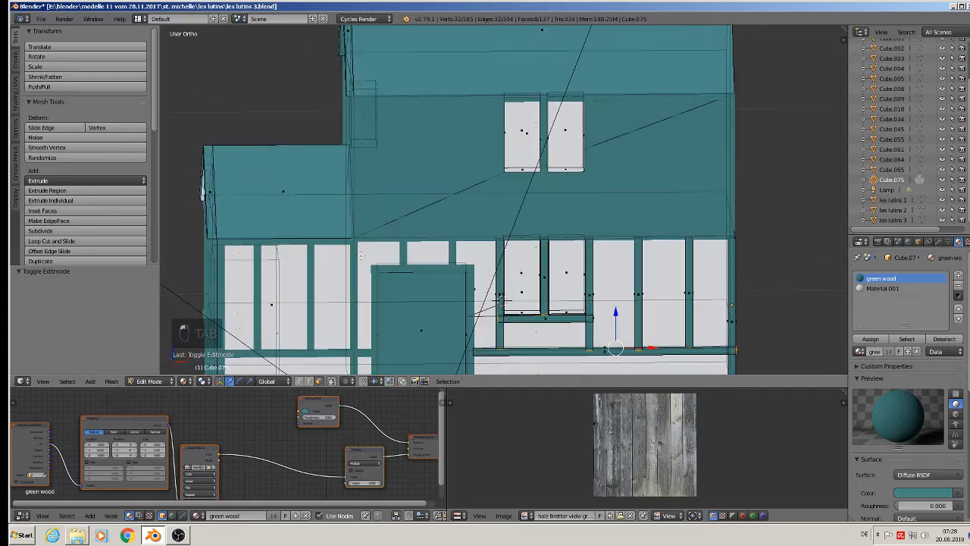
{"action": "left_click", "coordinate": [332, 382]}
{"action": "right_click", "coordinate": [466, 148]}
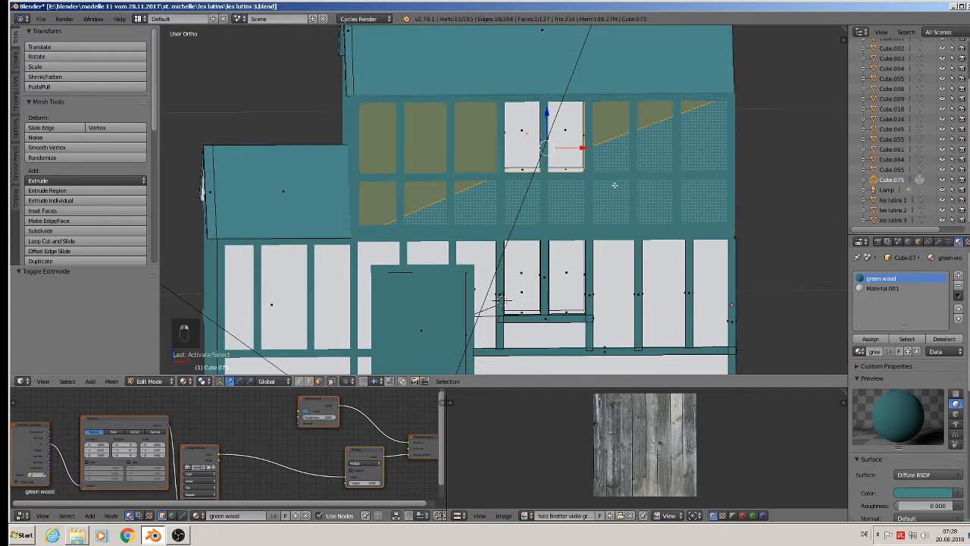
{"action": "left_click", "coordinate": [883, 288]}
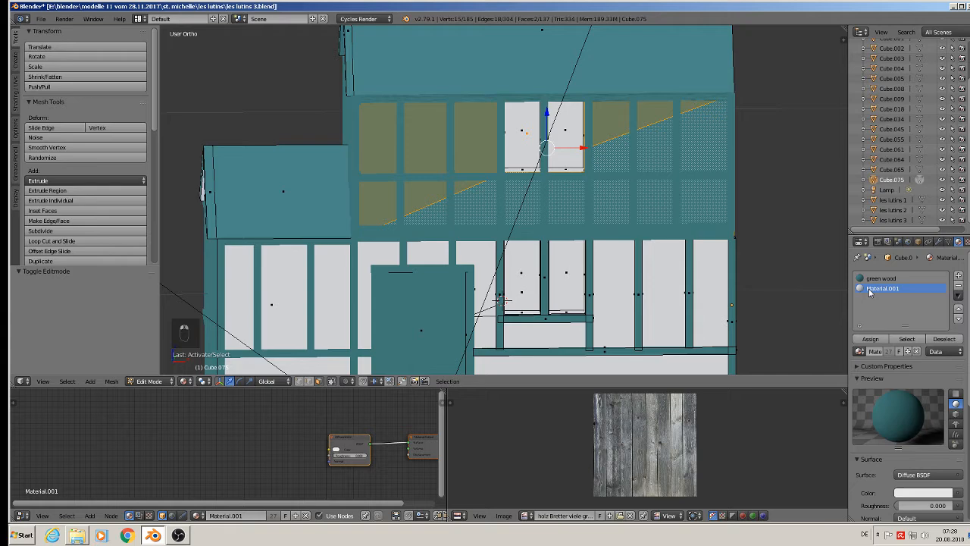
{"action": "left_click", "coordinate": [870, 339]}
{"action": "key", "text": "Right"}
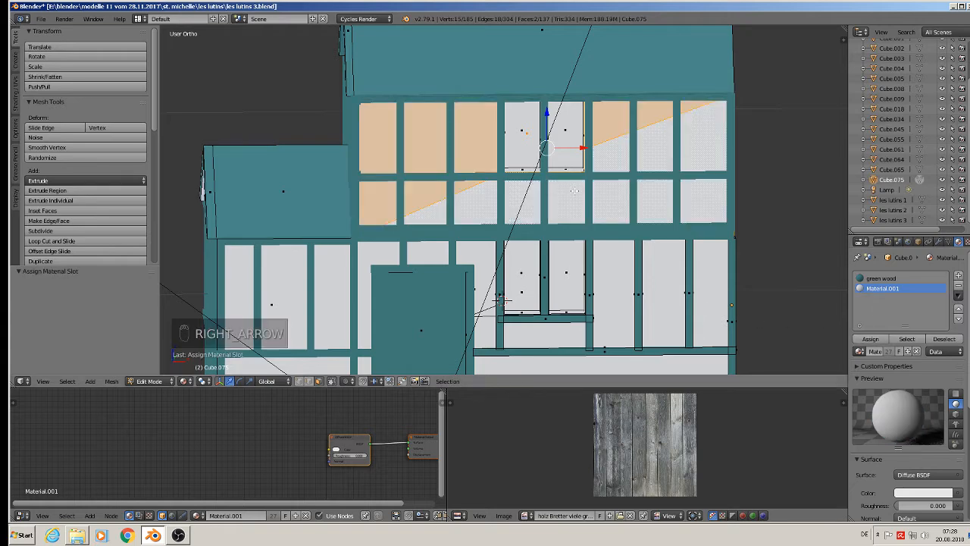
Step: UV-map the selected wall faces with Project From View in front view and replace Material.001 with PUTZ
{"action": "key", "text": "KP_1"}
{"action": "key", "text": "u"}
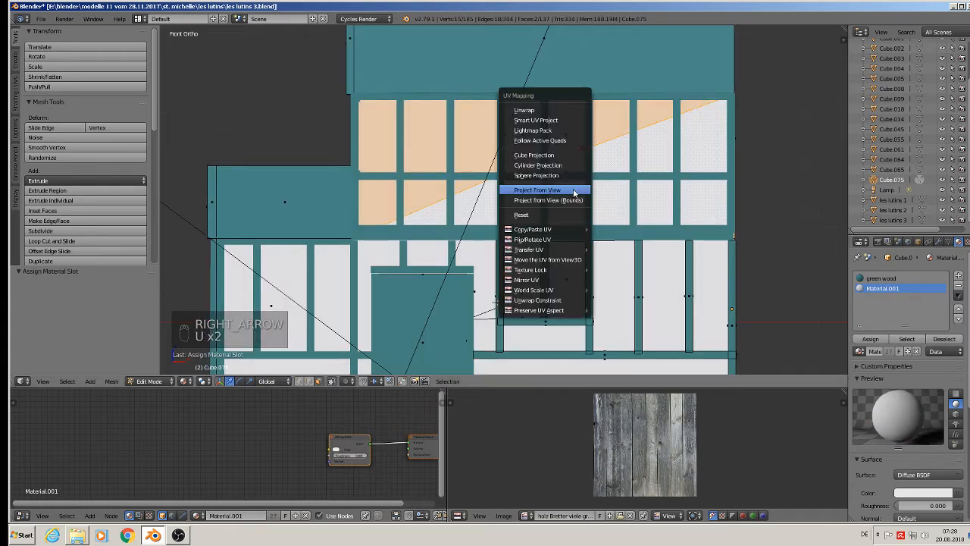
{"action": "left_click", "coordinate": [574, 190]}
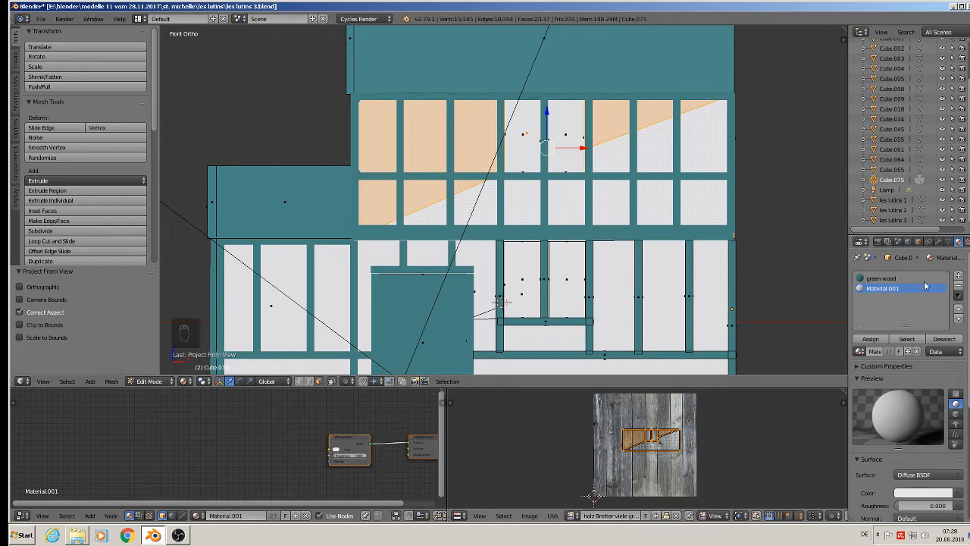
{"action": "left_click", "coordinate": [860, 351]}
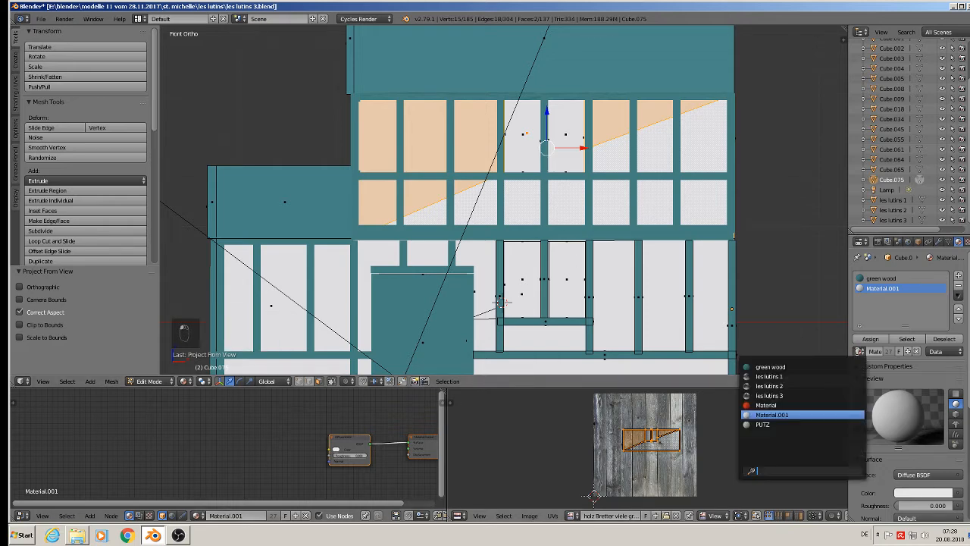
{"action": "left_click", "coordinate": [798, 424]}
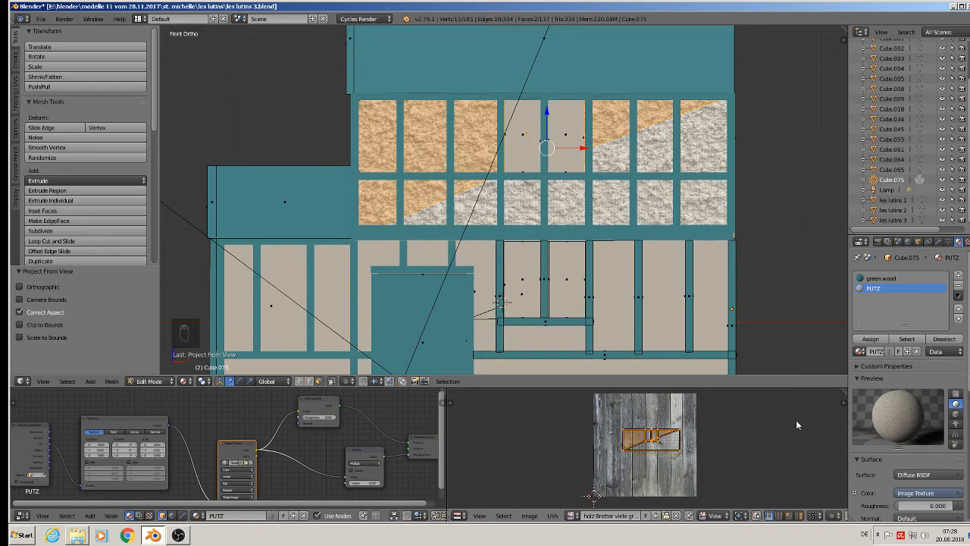
Step: Scale up the upper-storey wall's UVs by a factor of about 20.9 for a finer plaster texture
{"action": "scroll", "coordinate": [500, 302], "scroll_direction": "up", "scroll_amount": 3}
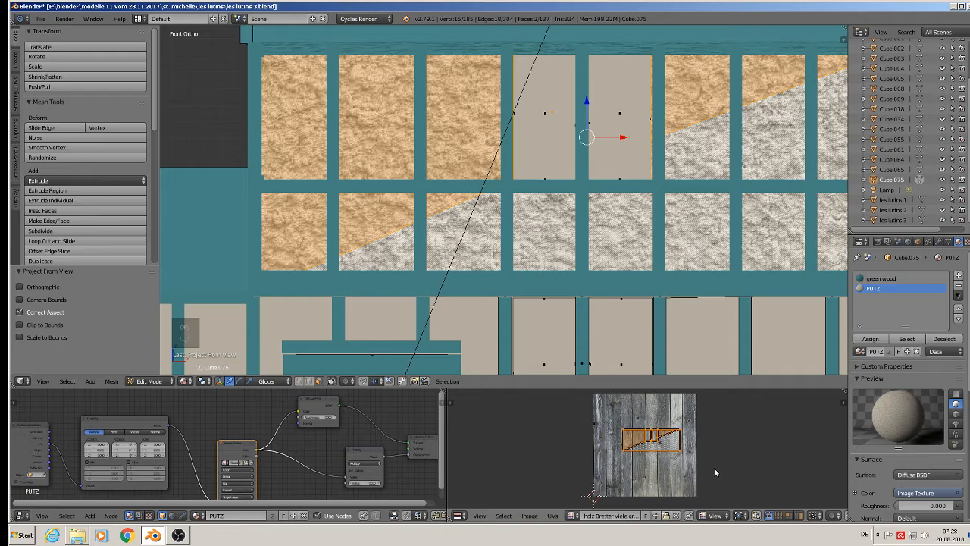
{"action": "key", "text": "s"}
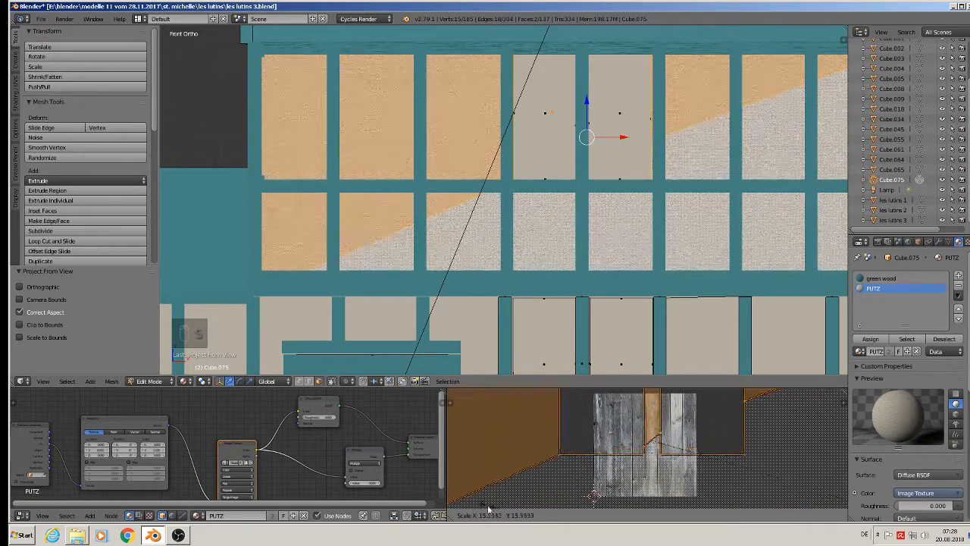
{"action": "left_click", "coordinate": [455, 414]}
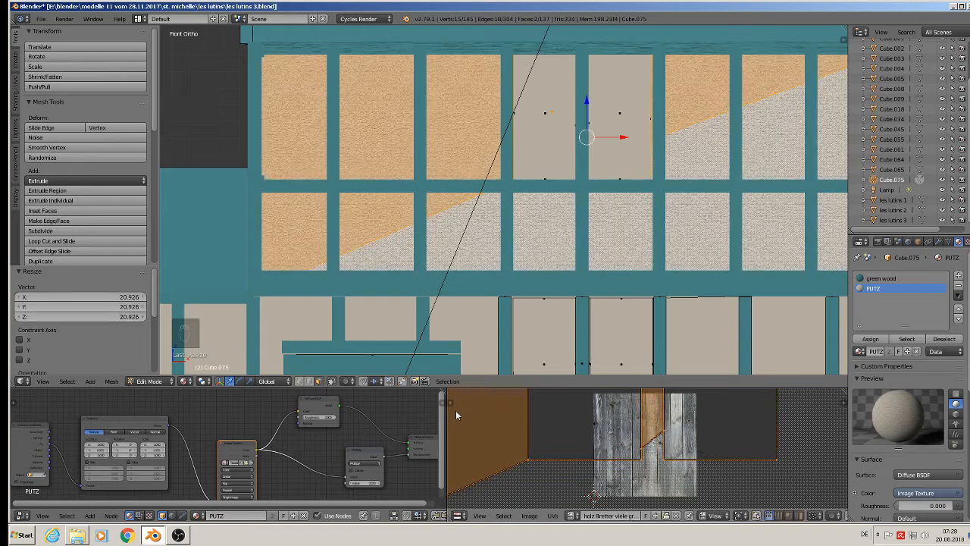
{"action": "scroll", "coordinate": [416, 156], "scroll_direction": "down", "scroll_amount": 5}
Step: Leave mesh editing and examine the plaster colour on the street reference photo against the model's walls
{"action": "key", "text": "Tab"}
{"action": "middle_click_drag", "start_coordinate": [417, 156], "coordinate": [476, 160]}
{"action": "scroll", "coordinate": [478, 160], "scroll_direction": "down", "scroll_amount": 7}
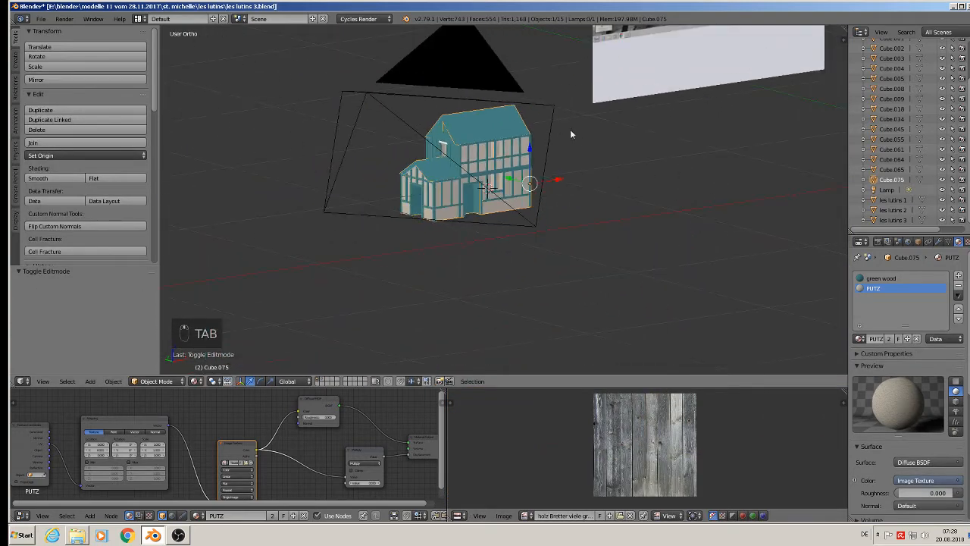
{"action": "middle_click_drag", "start_coordinate": [568, 142], "coordinate": [486, 298], "text": "shift"}
{"action": "scroll", "coordinate": [644, 110], "scroll_direction": "up", "scroll_amount": 8}
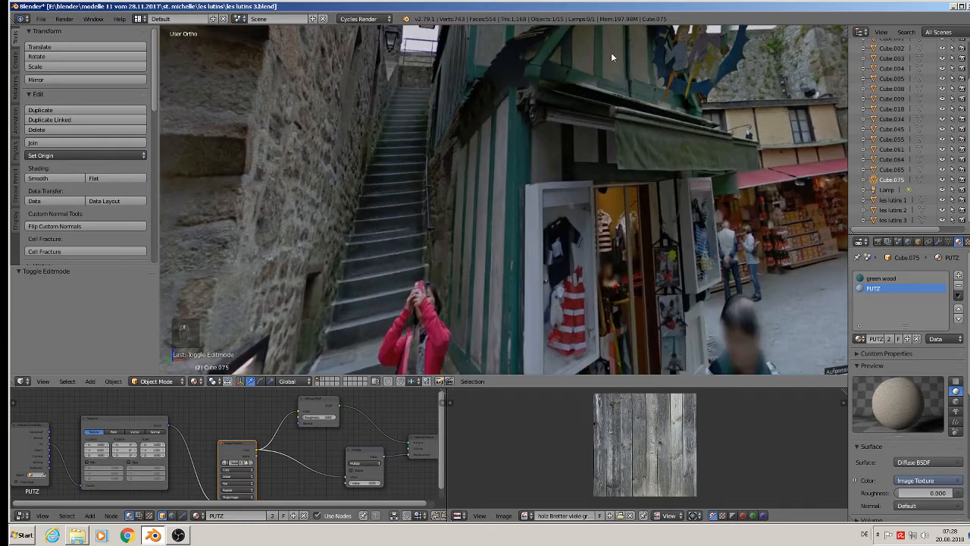
{"action": "scroll", "coordinate": [541, 205], "scroll_direction": "down", "scroll_amount": 4}
{"action": "middle_click_drag", "start_coordinate": [436, 273], "coordinate": [458, 222], "text": "shift"}
{"action": "scroll", "coordinate": [459, 222], "scroll_direction": "down", "scroll_amount": 6}
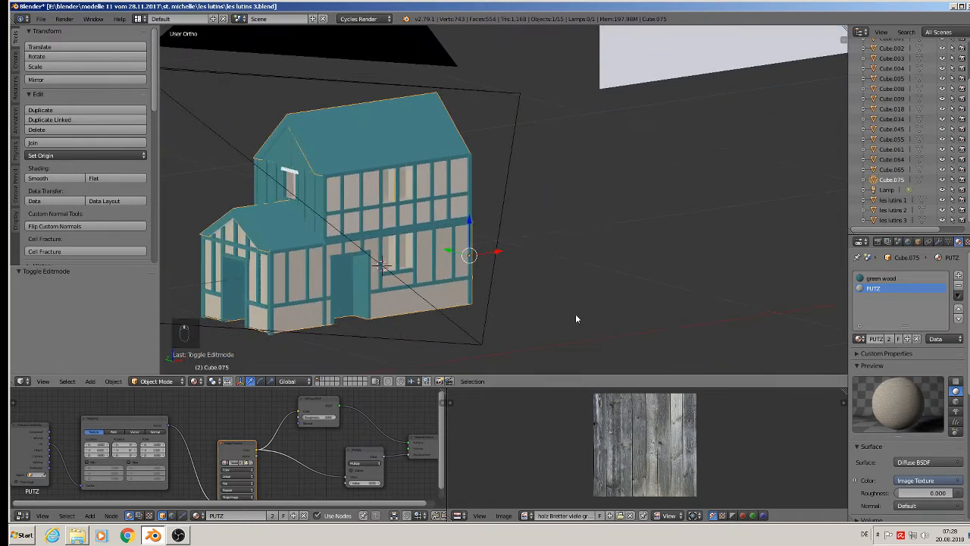
{"action": "scroll", "coordinate": [539, 420], "scroll_direction": "up", "scroll_amount": 2}
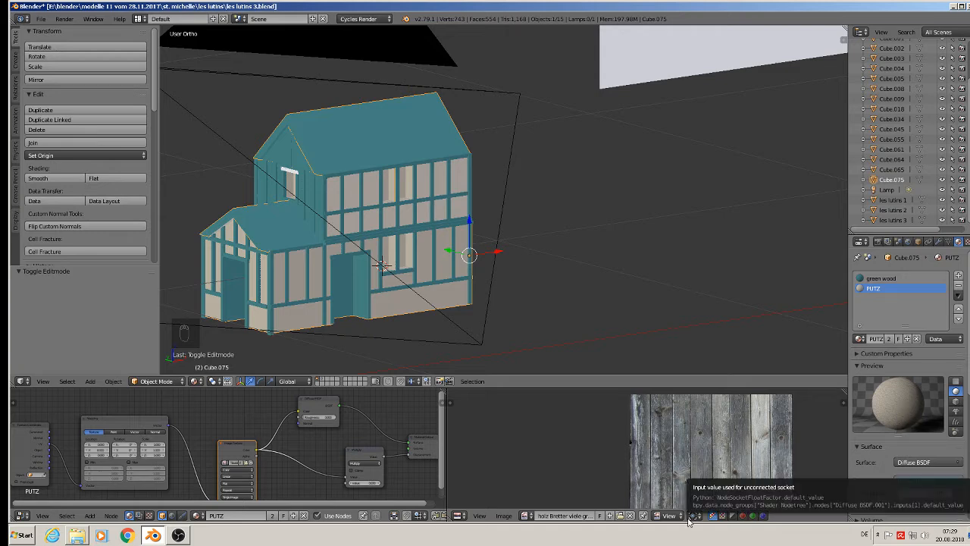
Step: Spread out the PUTZ material's Diffuse BSDF, Image Texture and Multiply nodes to make room between them
{"action": "scroll", "coordinate": [250, 454], "scroll_direction": "up", "scroll_amount": 2}
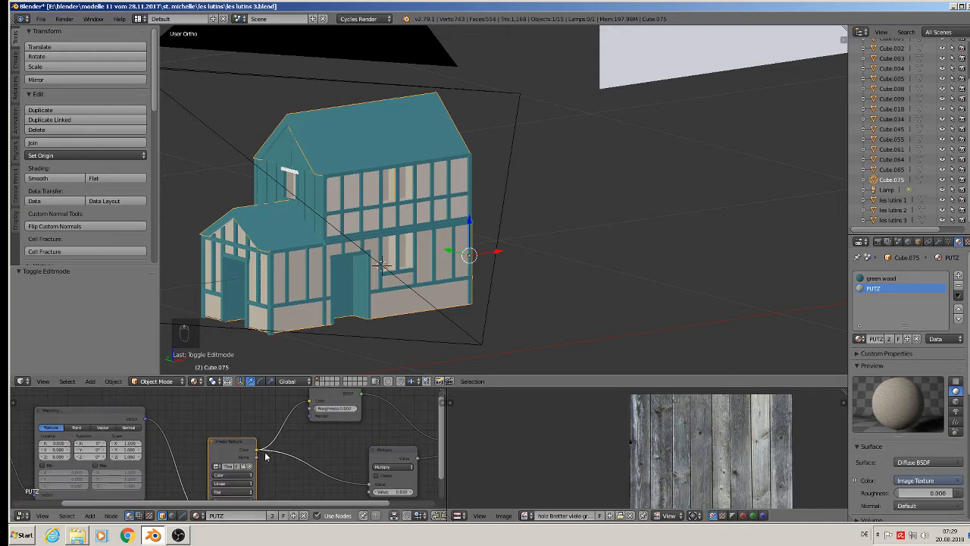
{"action": "middle_click_drag", "start_coordinate": [265, 455], "coordinate": [216, 476]}
{"action": "left_click_drag", "start_coordinate": [265, 418], "coordinate": [361, 414]}
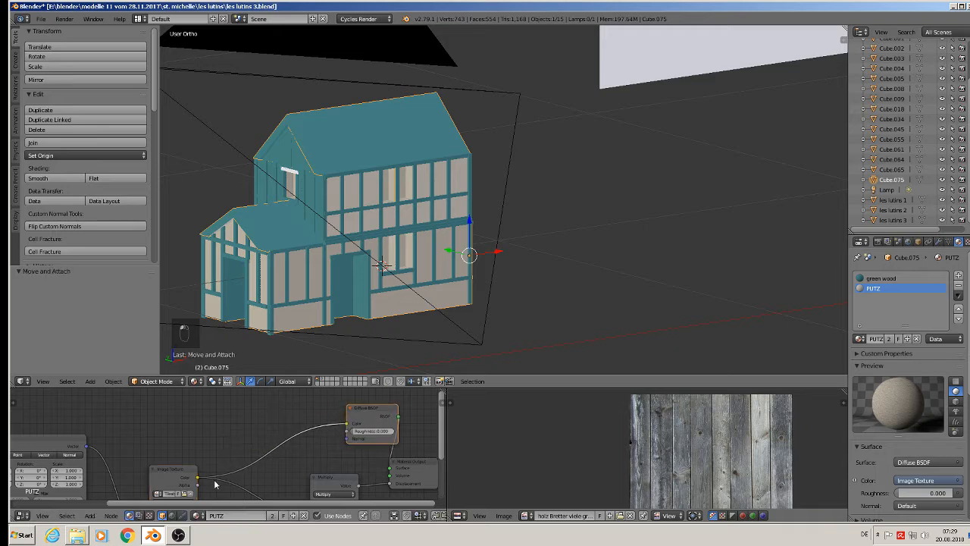
{"action": "left_click_drag", "start_coordinate": [179, 478], "coordinate": [141, 464]}
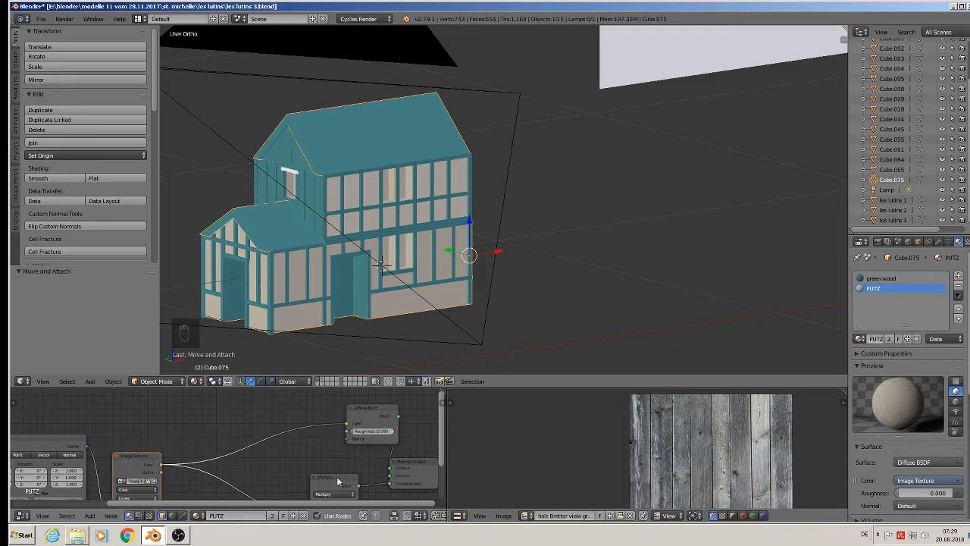
{"action": "left_click_drag", "start_coordinate": [338, 481], "coordinate": [356, 478]}
Step: Add a MixRGB node on the link between the Image Texture's Color output and the Diffuse BSDF
{"action": "left_click", "coordinate": [89, 516]}
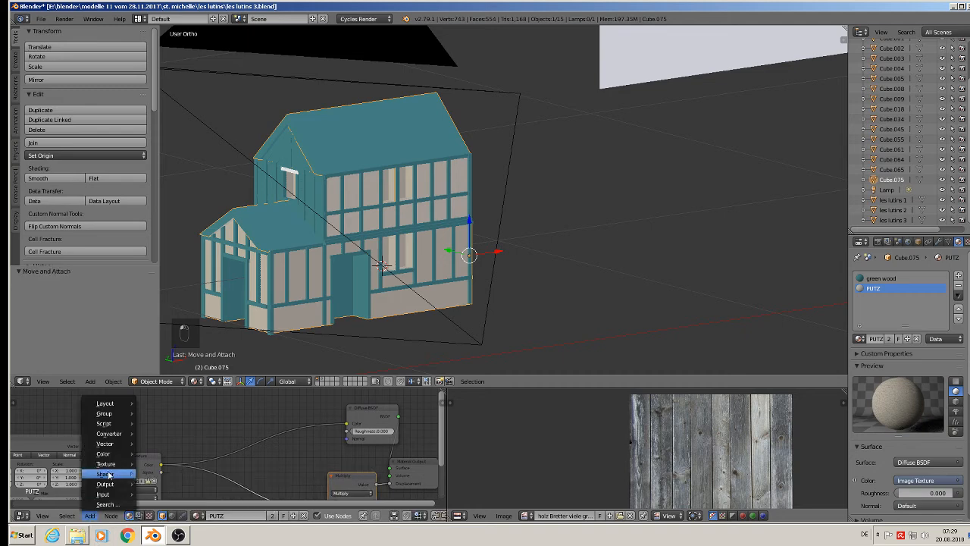
{"action": "mouse_move", "coordinate": [102, 454]}
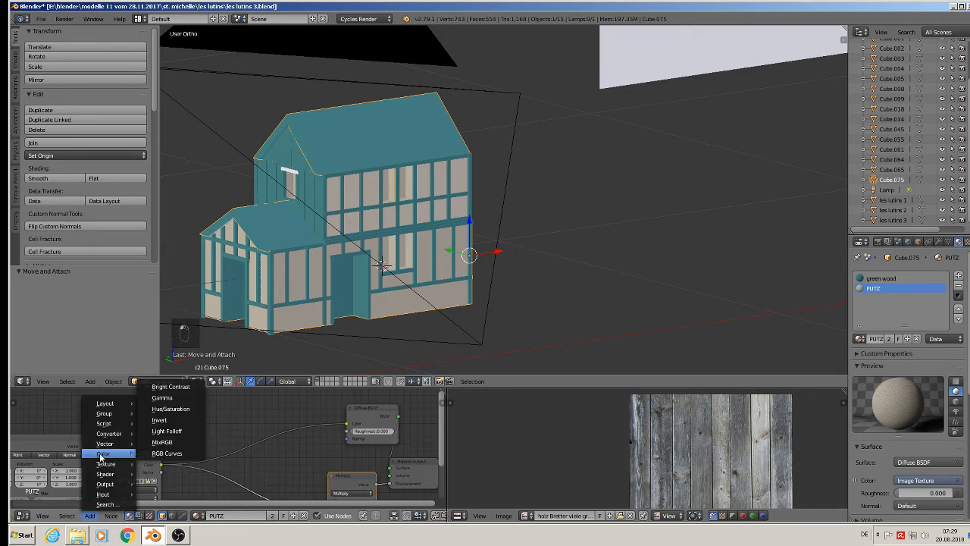
{"action": "left_click", "coordinate": [179, 441]}
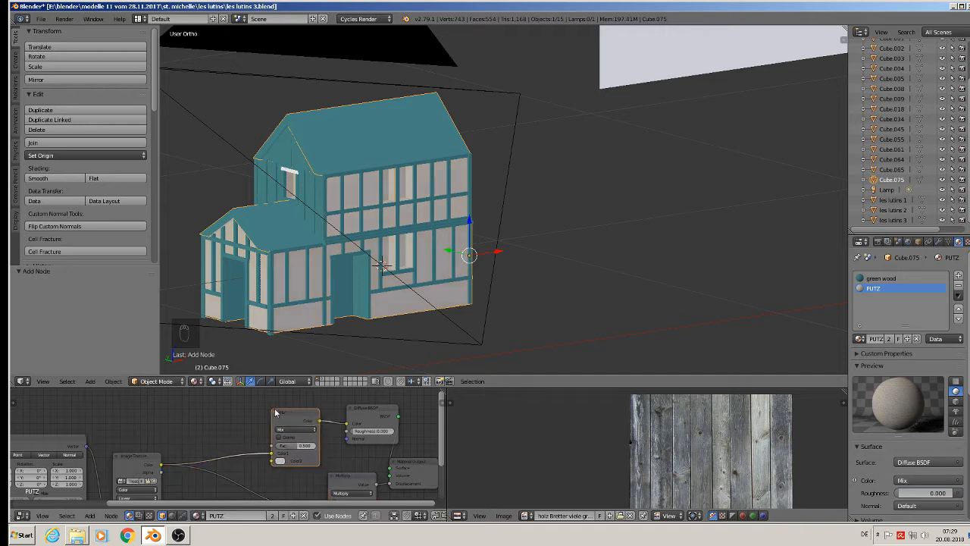
{"action": "left_click", "coordinate": [286, 475]}
Step: Set the Mix node's Color2 to a pale, slightly yellowish beige
{"action": "scroll", "coordinate": [286, 474], "scroll_direction": "up", "scroll_amount": 2}
{"action": "left_click", "coordinate": [280, 460]}
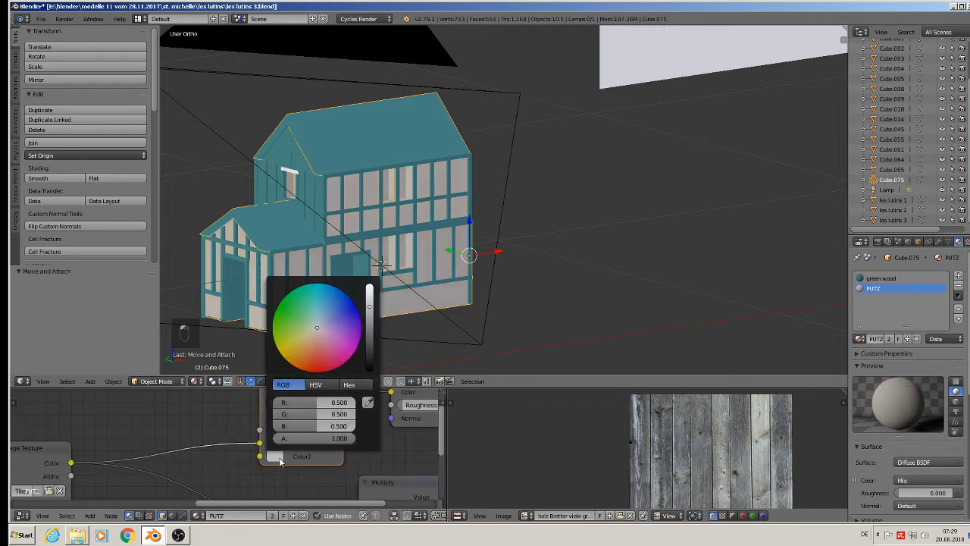
{"action": "left_click", "coordinate": [315, 334]}
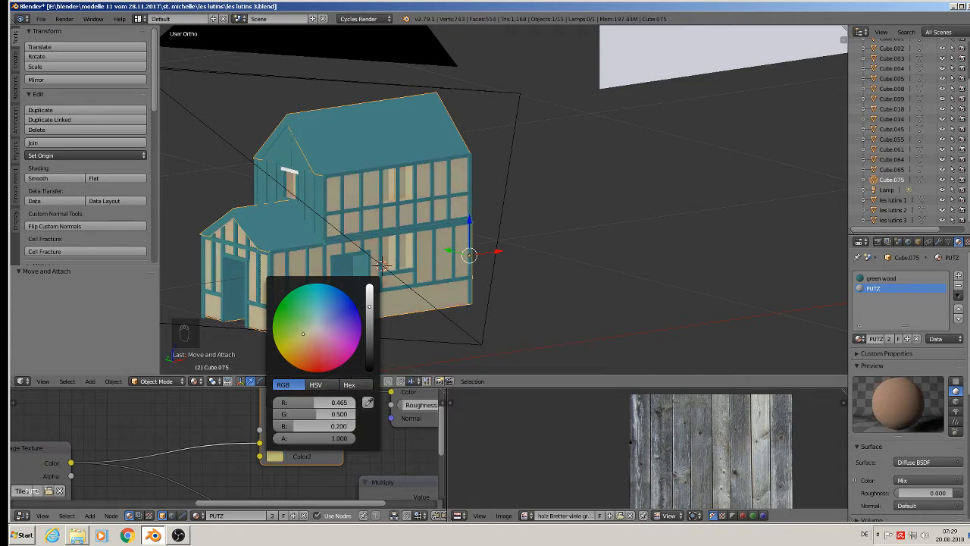
{"action": "left_click", "coordinate": [308, 328]}
{"action": "left_click_drag", "start_coordinate": [309, 328], "coordinate": [311, 329]}
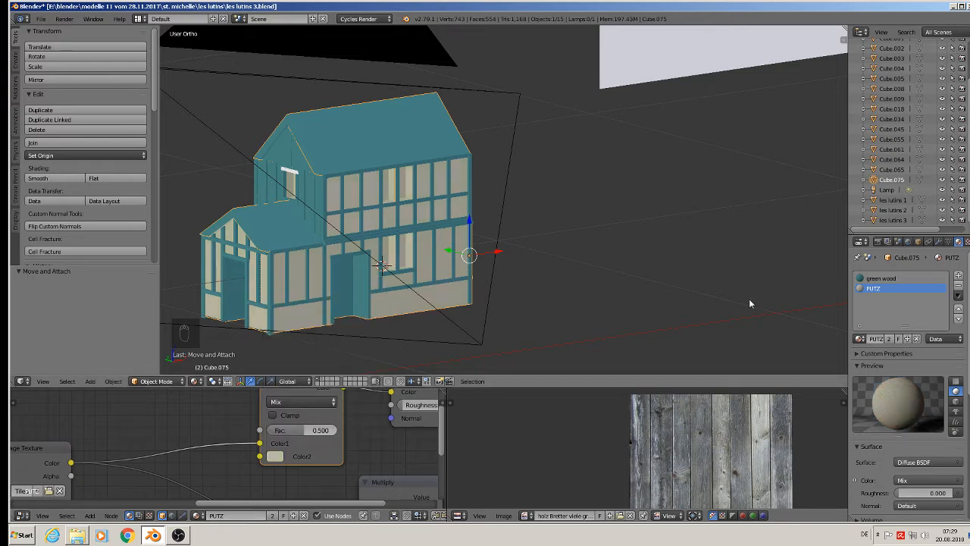
Step: Raise the Mix node's Fac to 0.836 and check the plaster tint on the house walls
{"action": "mouse_move", "coordinate": [334, 430]}
{"action": "left_mouse_down"}
{"action": "mouse_move", "coordinate": [270, 430]}
{"action": "mouse_move", "coordinate": [338, 430]}
{"action": "mouse_move", "coordinate": [324, 430]}
{"action": "left_mouse_up"}
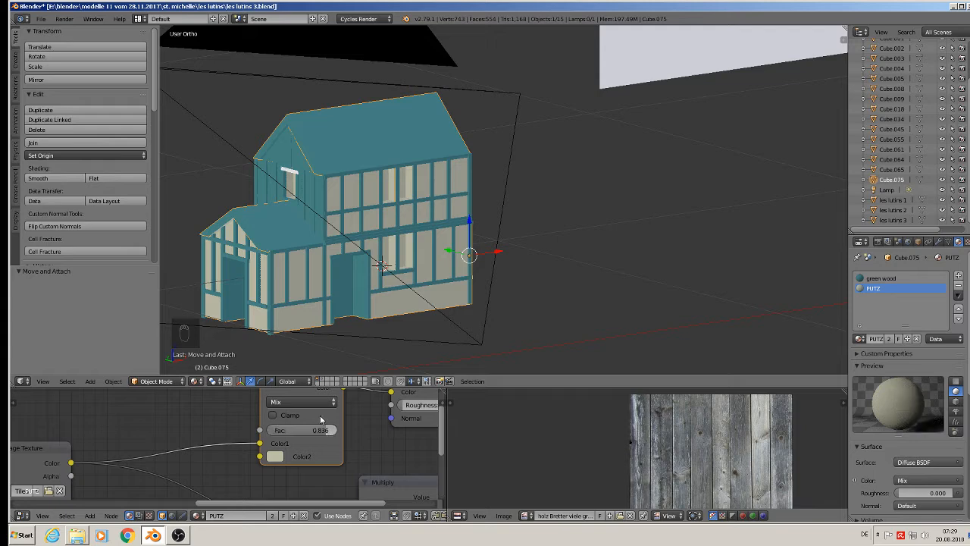
{"action": "scroll", "coordinate": [458, 205], "scroll_direction": "up", "scroll_amount": 8}
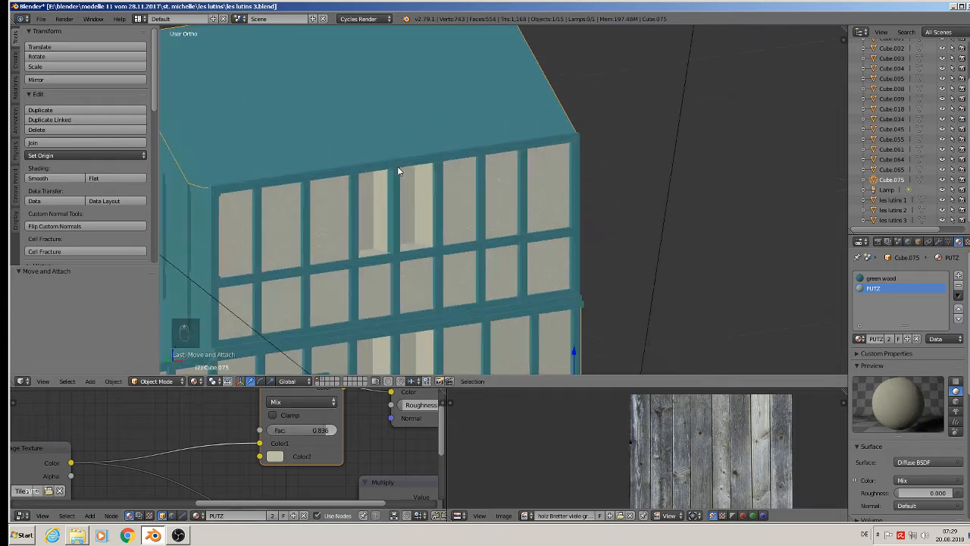
{"action": "scroll", "coordinate": [333, 239], "scroll_direction": "down", "scroll_amount": 8}
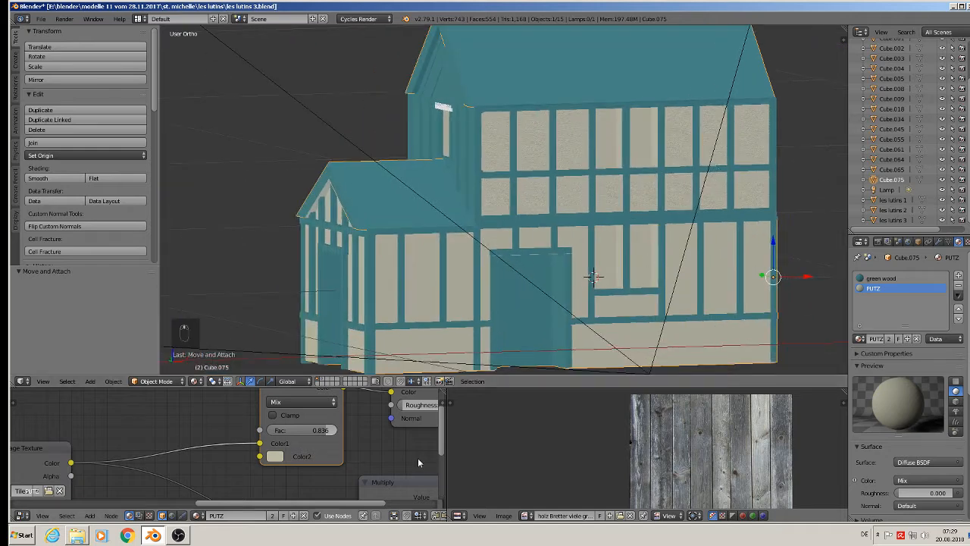
Step: Assign the PUTZ material to the two ground-floor front wall faces around the door and window and UV-map them with Project From View
{"action": "middle_click_drag", "start_coordinate": [418, 462], "coordinate": [183, 403]}
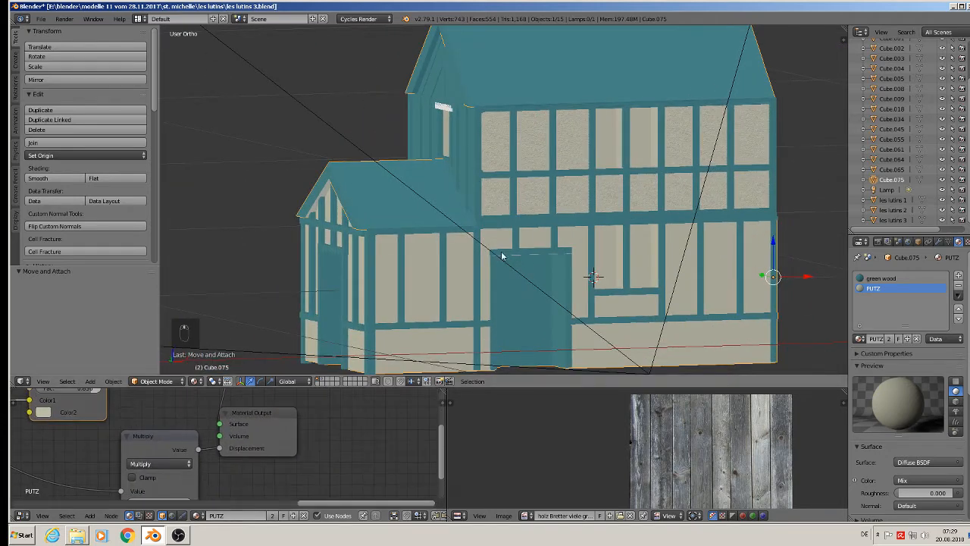
{"action": "scroll", "coordinate": [548, 226], "scroll_direction": "up", "scroll_amount": 4}
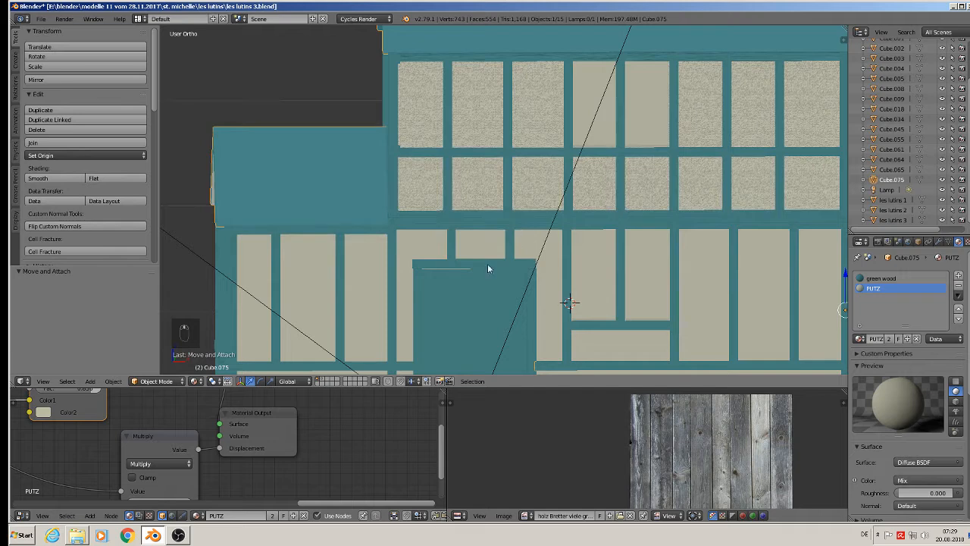
{"action": "key", "text": "Tab"}
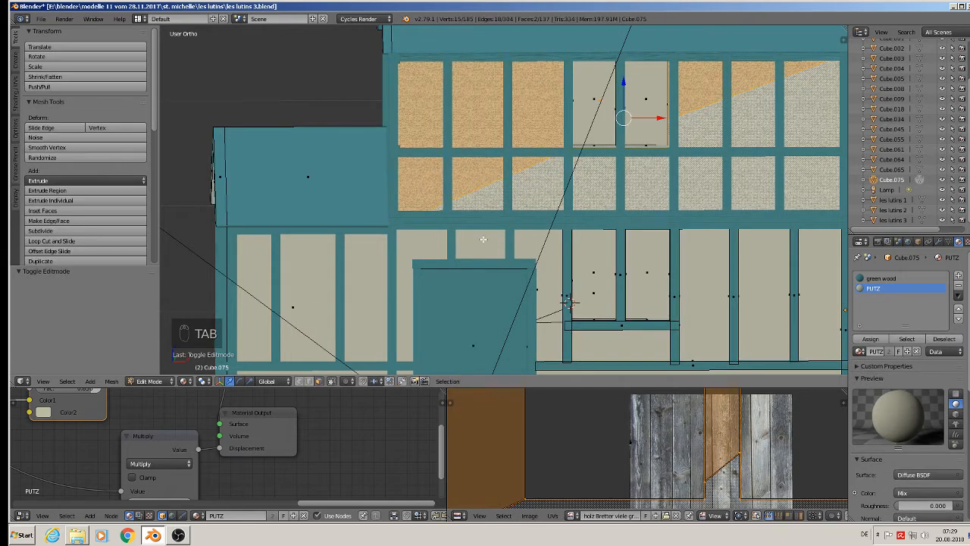
{"action": "right_click", "coordinate": [483, 240]}
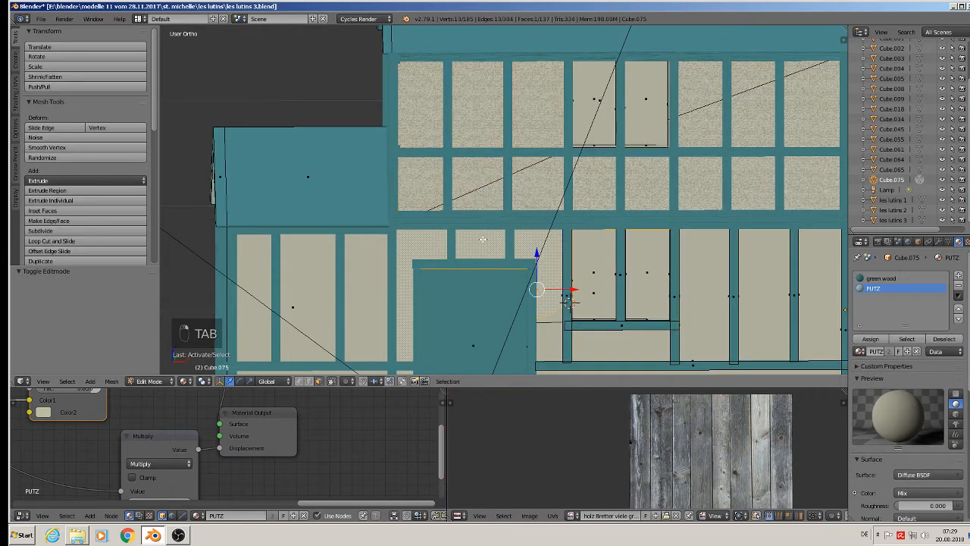
{"action": "right_click", "coordinate": [641, 347], "text": "shift"}
{"action": "right_click", "coordinate": [775, 298], "text": "shift"}
{"action": "right_click", "coordinate": [774, 298], "text": "shift"}
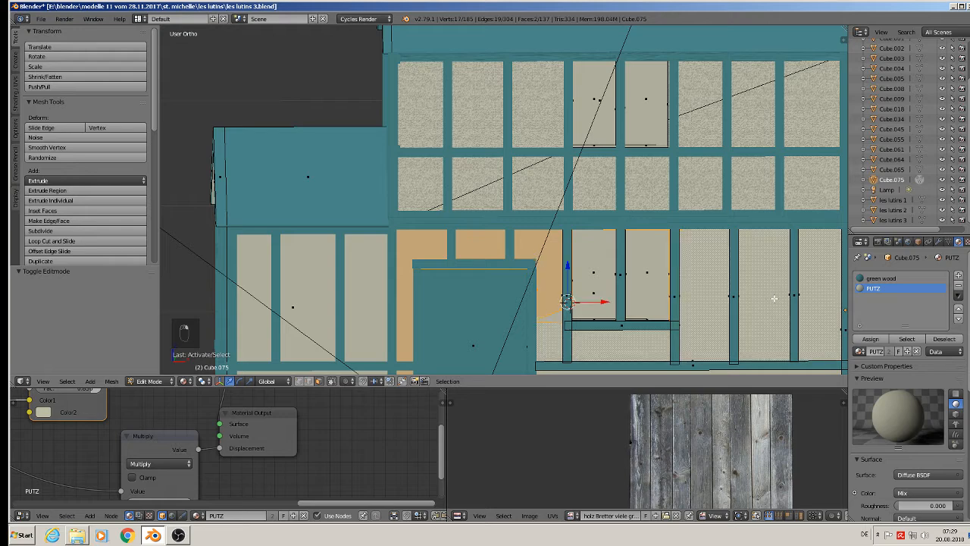
{"action": "left_click", "coordinate": [885, 337]}
{"action": "key", "text": "u"}
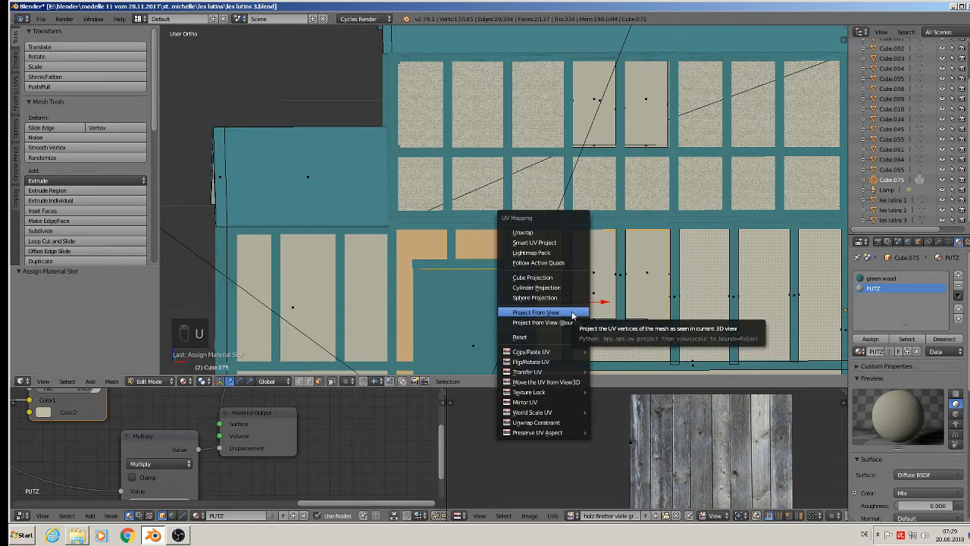
{"action": "left_click", "coordinate": [570, 307]}
{"action": "scroll", "coordinate": [632, 321], "scroll_direction": "down", "scroll_amount": 3}
Step: Scale up the UVs of the two ground-floor front wall faces by about 12 in the UV editor
{"action": "key", "text": "a"}
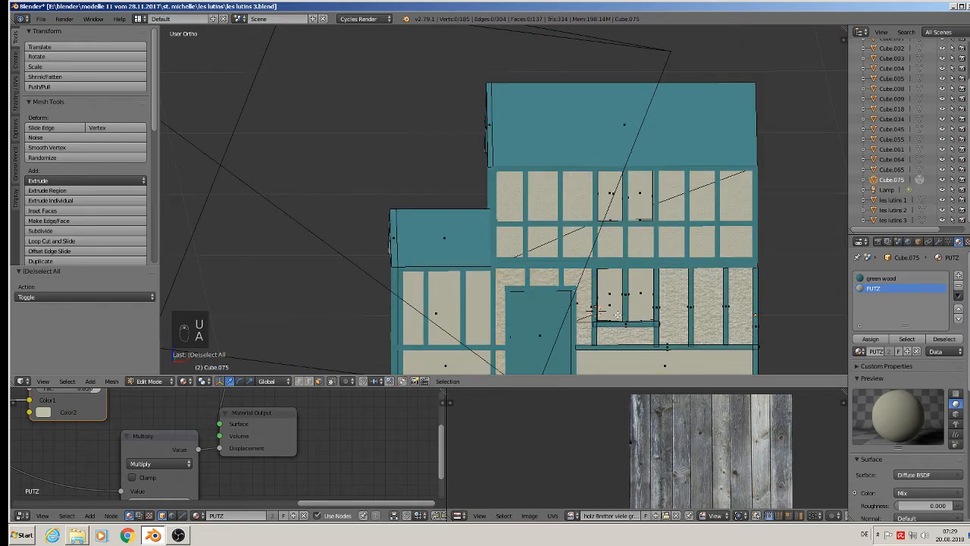
{"action": "key", "text": "Tab"}
{"action": "key", "text": "Tab"}
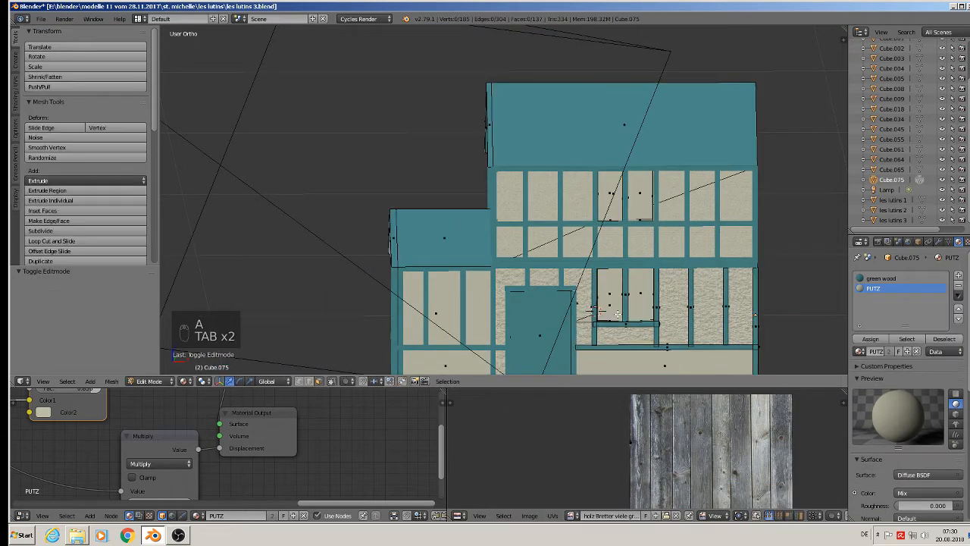
{"action": "left_click", "coordinate": [595, 309]}
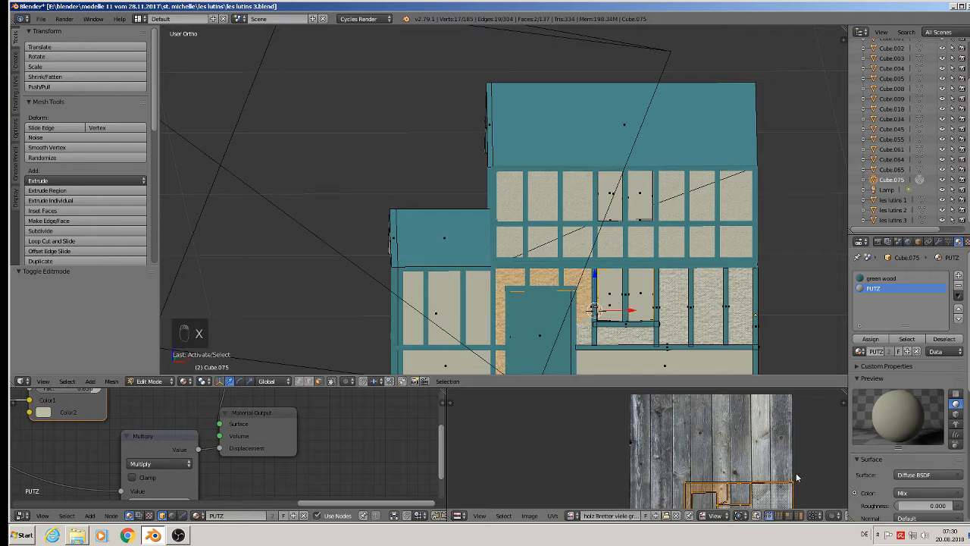
{"action": "scroll", "coordinate": [795, 482], "scroll_direction": "up", "scroll_amount": 2}
{"action": "scroll", "coordinate": [656, 288], "scroll_direction": "up", "scroll_amount": 2}
{"action": "key", "text": "s"}
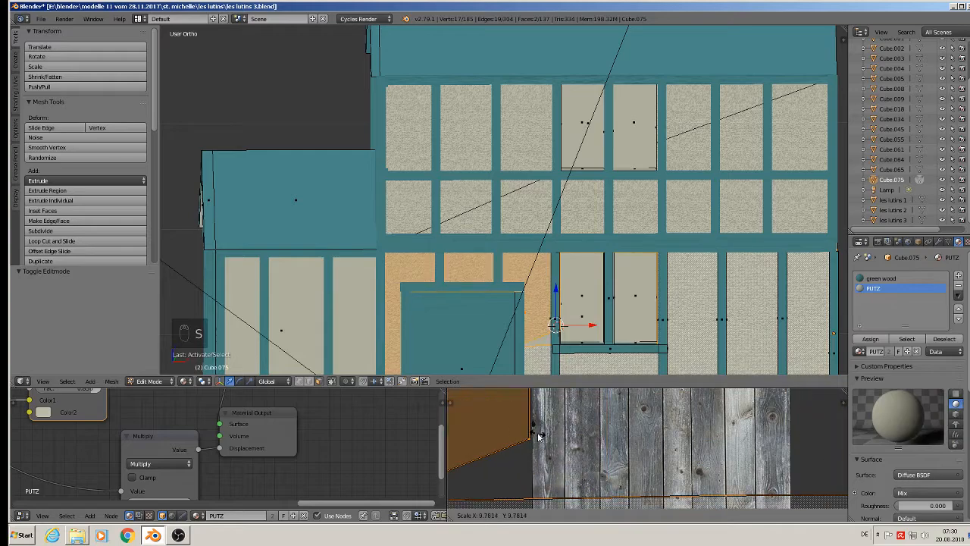
{"action": "left_click", "coordinate": [681, 473]}
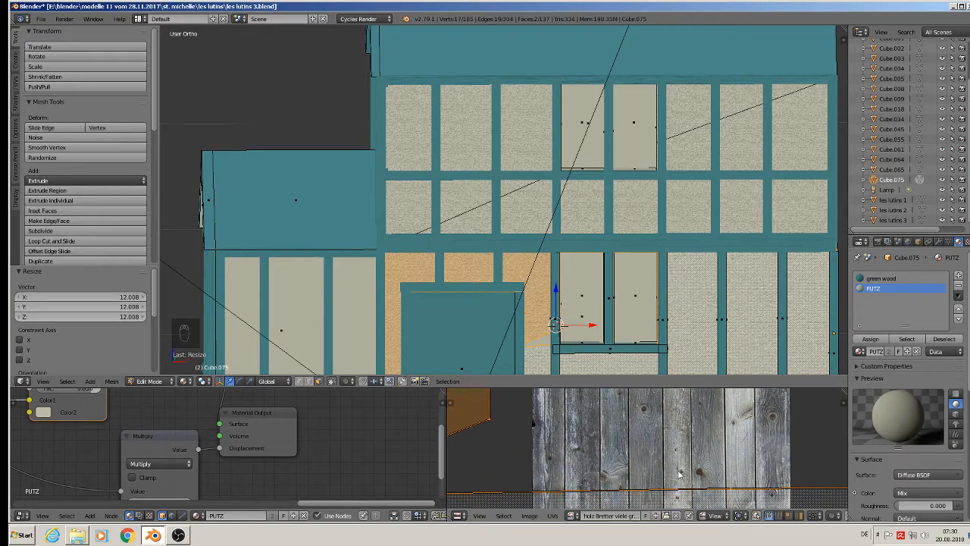
Step: Project the porch's upper wall face beside the main door from view and scale its UVs by about 3.46
{"action": "middle_click_drag", "start_coordinate": [434, 241], "coordinate": [498, 134], "text": "shift"}
{"action": "right_click", "coordinate": [368, 216]}
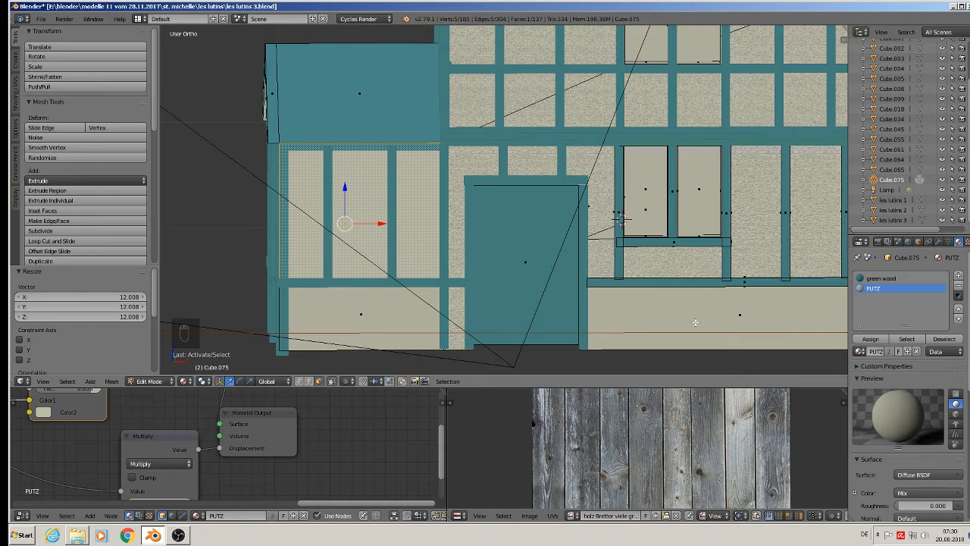
{"action": "key", "text": "u"}
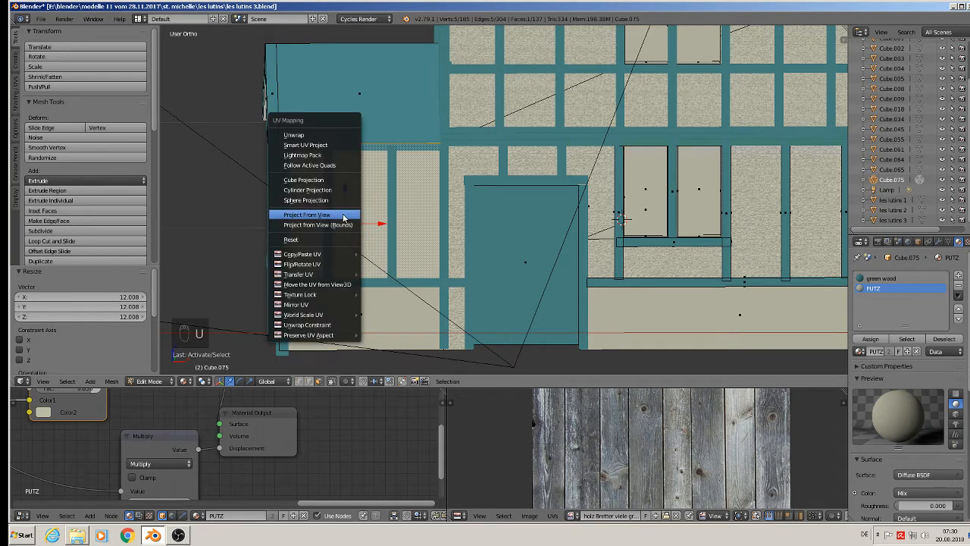
{"action": "left_click", "coordinate": [345, 216]}
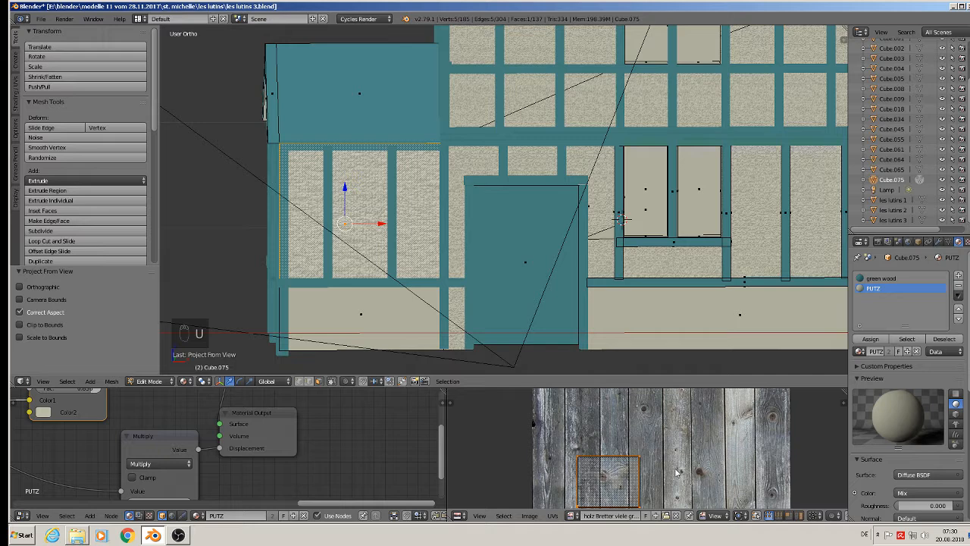
{"action": "key", "text": "s"}
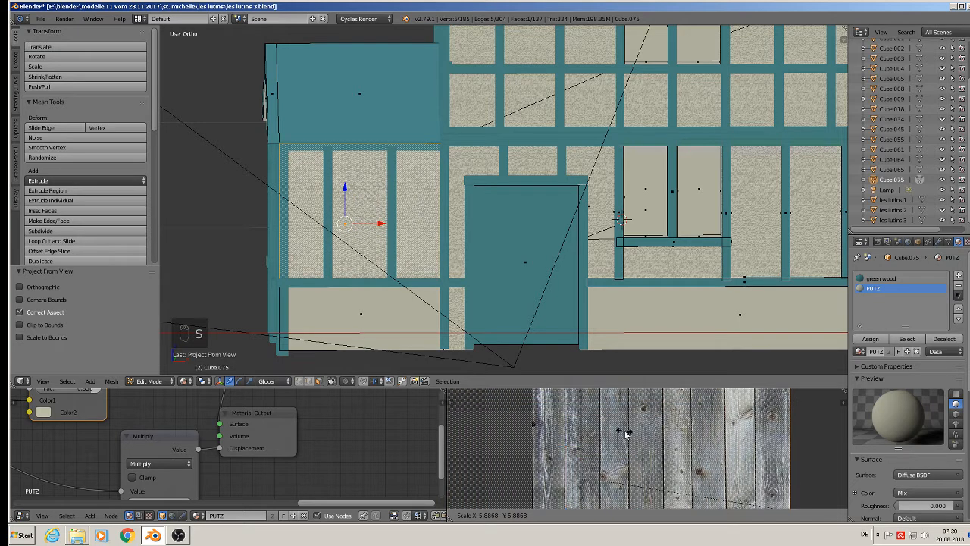
{"action": "left_click", "coordinate": [450, 420]}
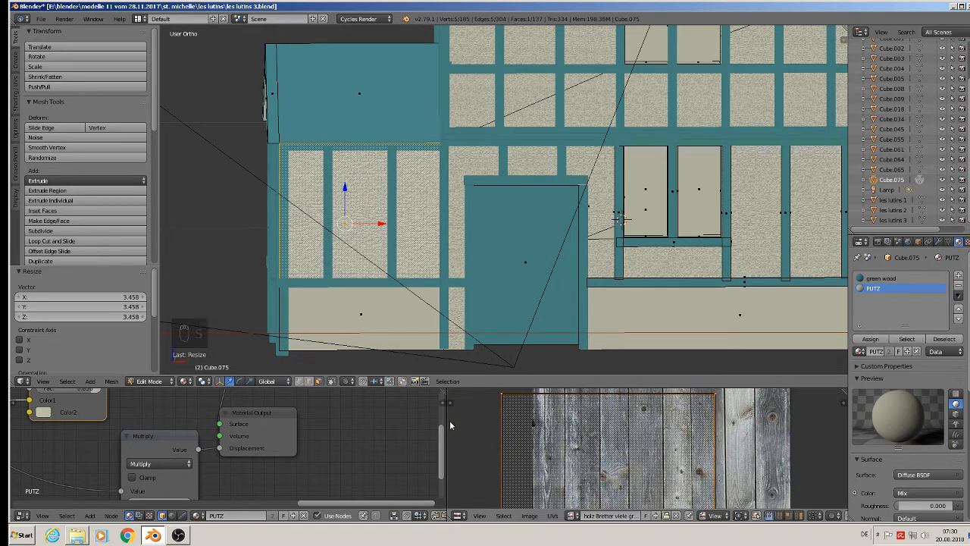
{"action": "key", "text": "Tab"}
{"action": "scroll", "coordinate": [371, 167], "scroll_direction": "down", "scroll_amount": 4}
{"action": "middle_click_drag", "start_coordinate": [378, 176], "coordinate": [580, 203]}
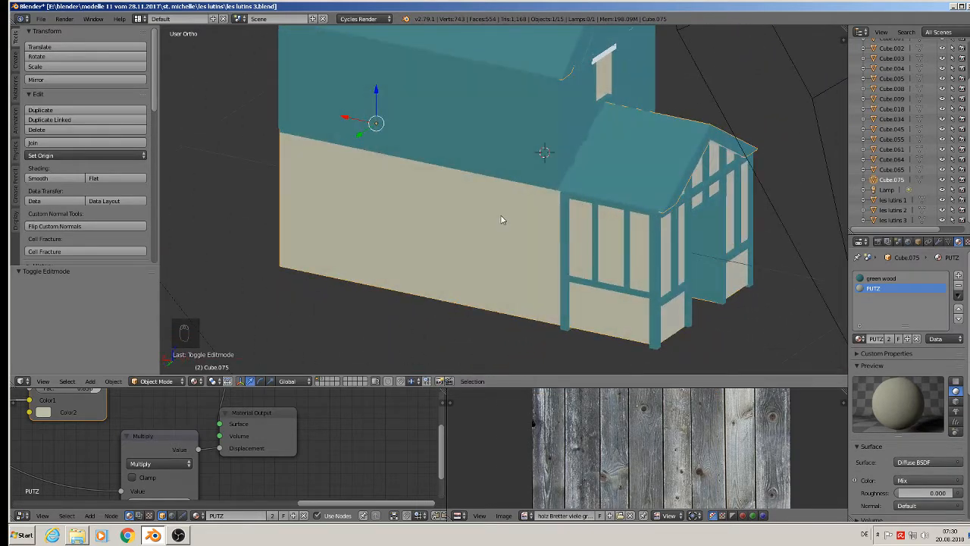
{"action": "middle_click_drag", "start_coordinate": [598, 235], "coordinate": [581, 209]}
{"action": "right_click", "coordinate": [580, 201]}
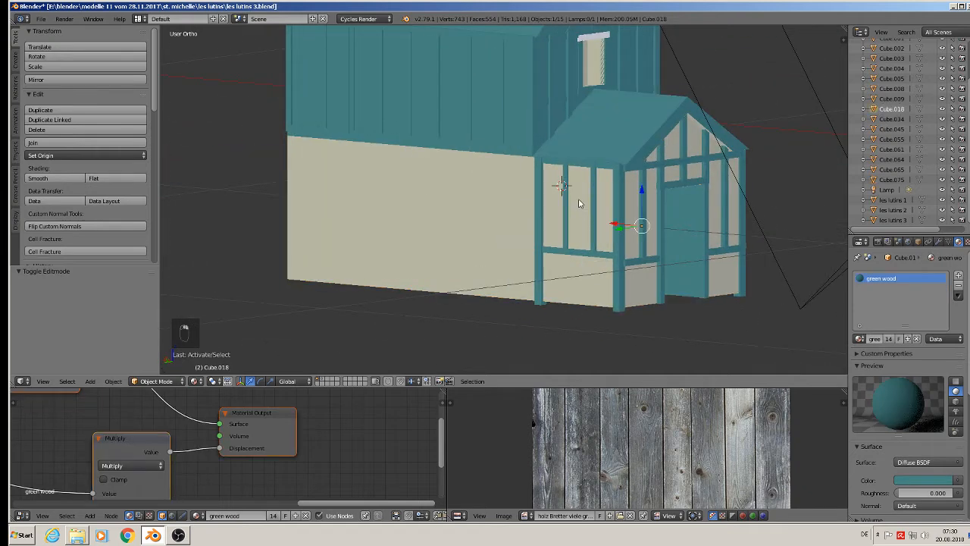
{"action": "key", "text": "Tab"}
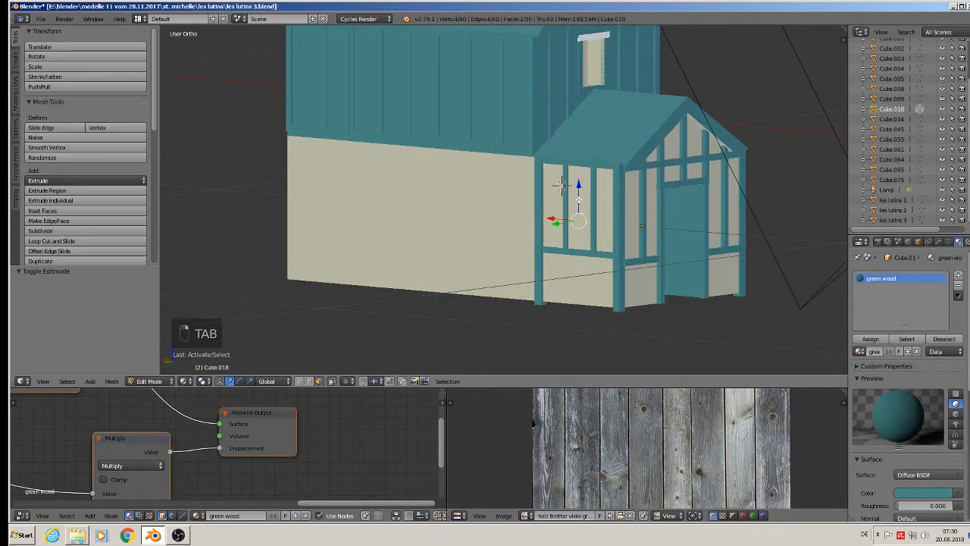
{"action": "key", "text": "Tab"}
Step: Edit the house wall object, project the upper wall face on the porch's rear side from view and scale its UVs by about 12.4
{"action": "right_click", "coordinate": [418, 209]}
{"action": "key", "text": "Tab"}
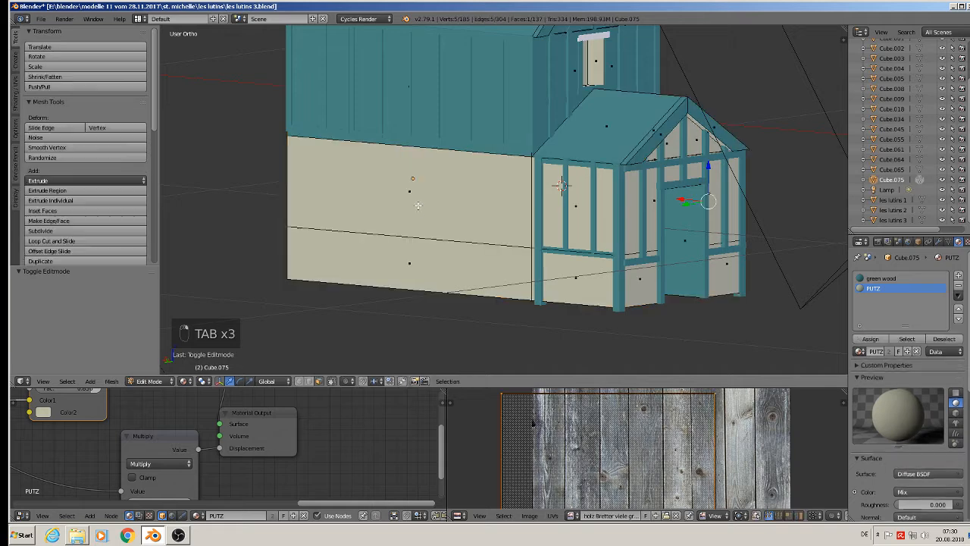
{"action": "middle_click_drag", "start_coordinate": [574, 211], "coordinate": [654, 213]}
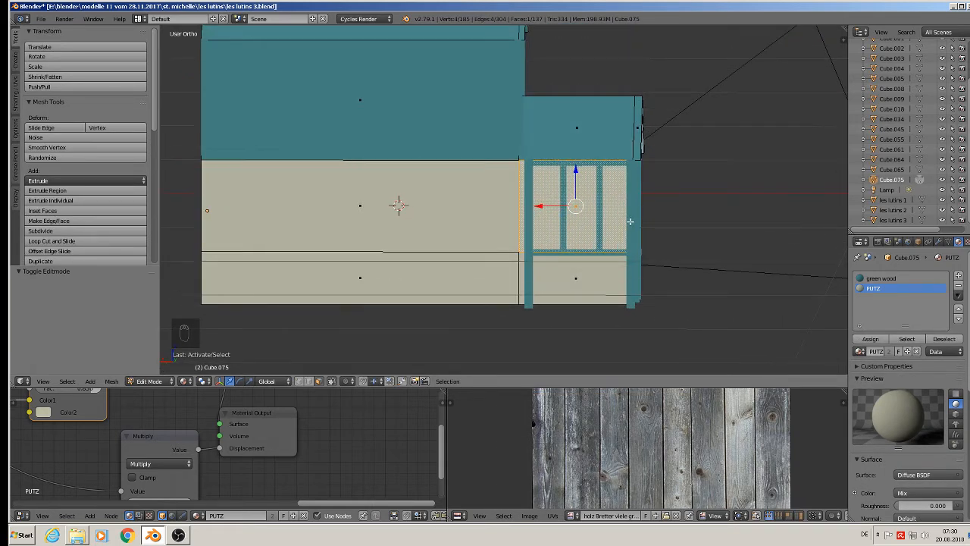
{"action": "key", "text": "u"}
{"action": "left_click", "coordinate": [630, 220]}
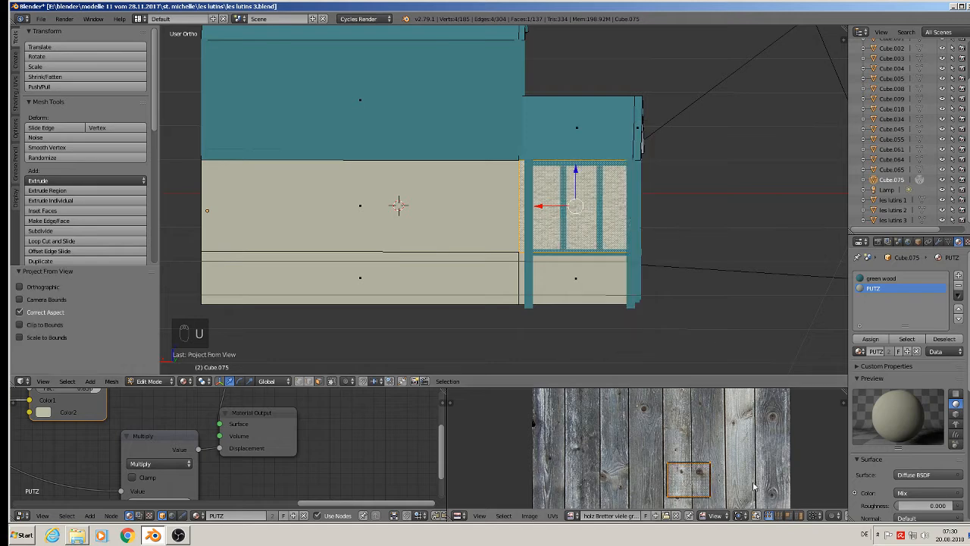
{"action": "key", "text": "s"}
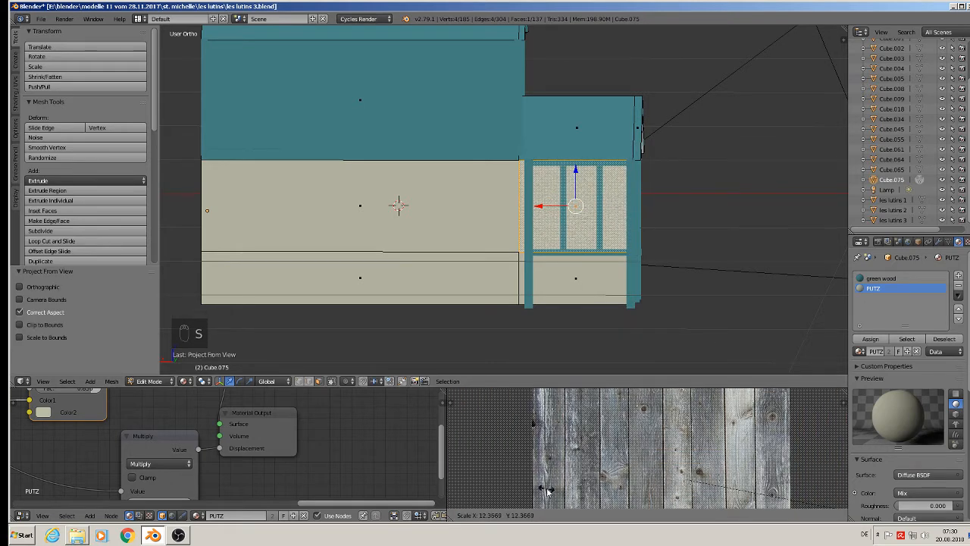
{"action": "left_click", "coordinate": [548, 491]}
Step: Select the porch's upper front and gable wall faces, map them with Project From View and scale up their UVs
{"action": "middle_click_drag", "start_coordinate": [676, 223], "coordinate": [609, 215]}
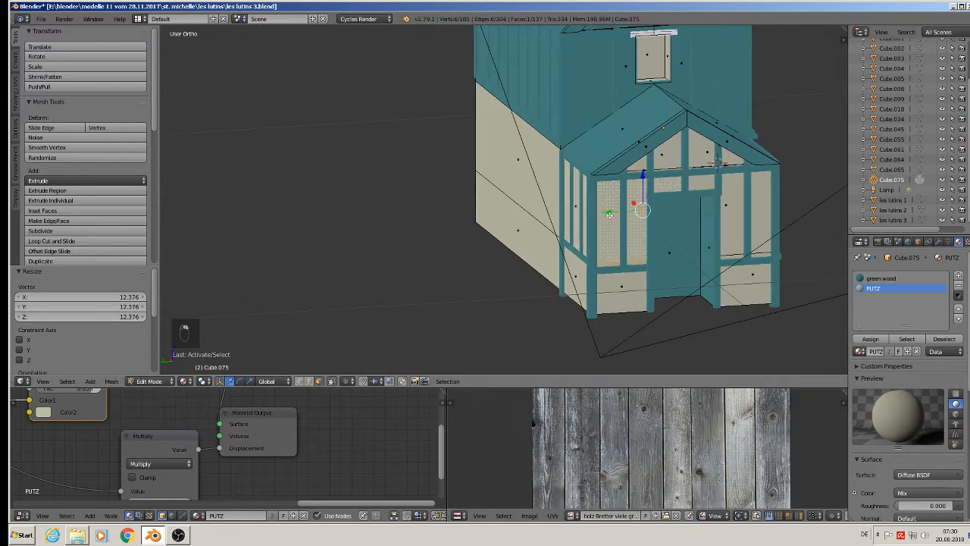
{"action": "left_click", "coordinate": [663, 160], "text": "shift"}
{"action": "left_click", "coordinate": [698, 156], "text": "shift"}
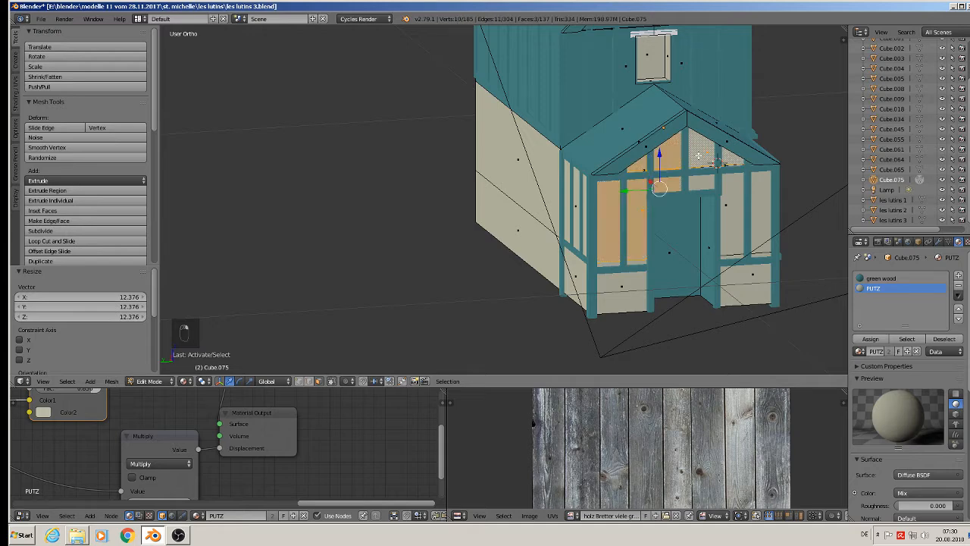
{"action": "right_click", "coordinate": [730, 209], "text": "shift"}
{"action": "middle_click_drag", "start_coordinate": [730, 208], "coordinate": [646, 216]}
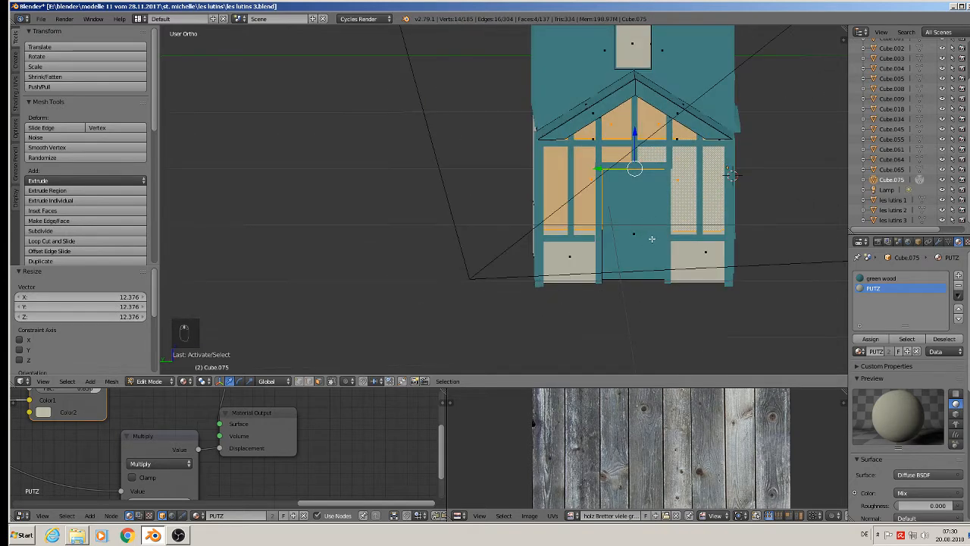
{"action": "key", "text": "u"}
{"action": "left_click", "coordinate": [654, 242]}
{"action": "key", "text": "s"}
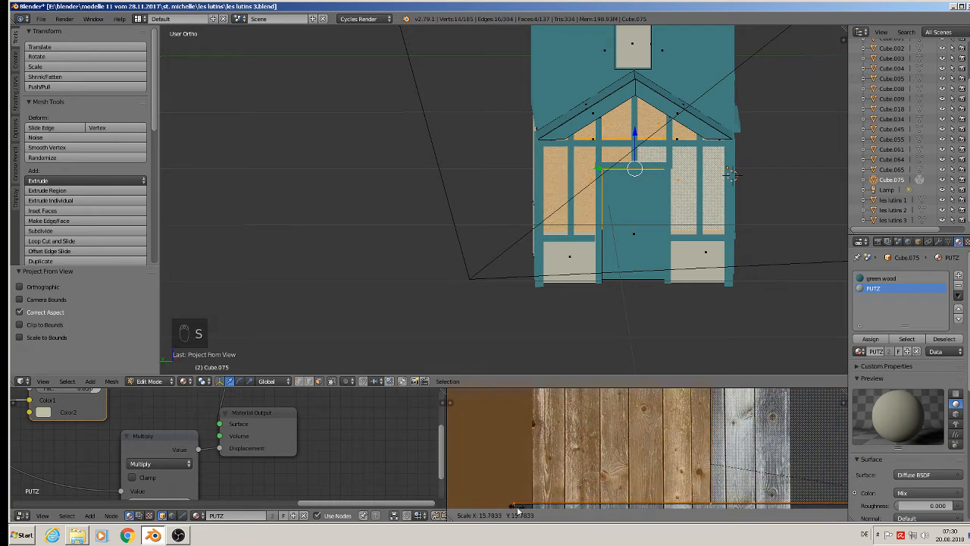
{"action": "left_click", "coordinate": [758, 472]}
Step: Leave Edit Mode, check the plaster on the front and porch walls, and save the file les lutins 3.blend
{"action": "middle_click_drag", "start_coordinate": [599, 174], "coordinate": [383, 215]}
{"action": "key", "text": "Tab"}
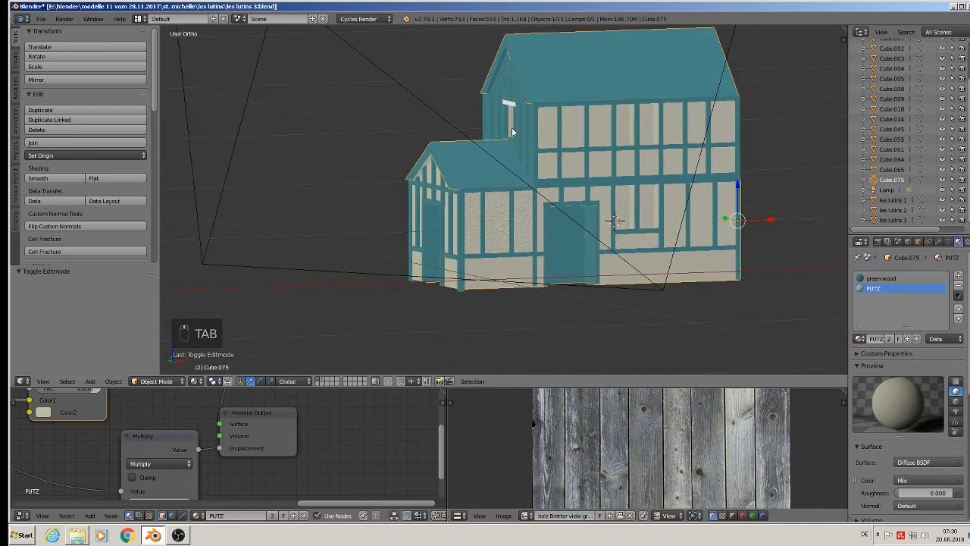
{"action": "mouse_move", "coordinate": [512, 132]}
{"action": "middle_mouse_down"}
{"action": "mouse_move", "coordinate": [388, 142]}
{"action": "mouse_move", "coordinate": [508, 144]}
{"action": "middle_mouse_up"}
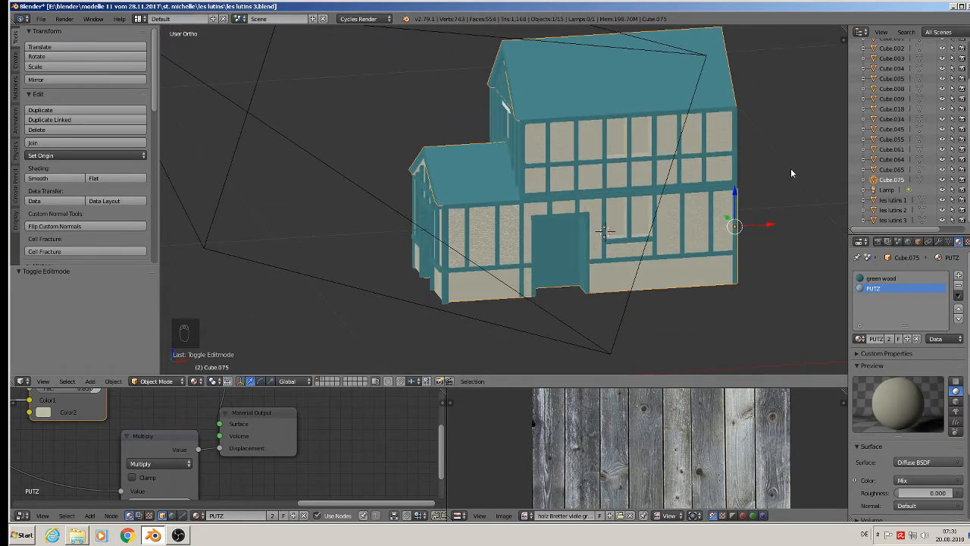
{"action": "middle_click_drag", "start_coordinate": [790, 173], "coordinate": [393, 64]}
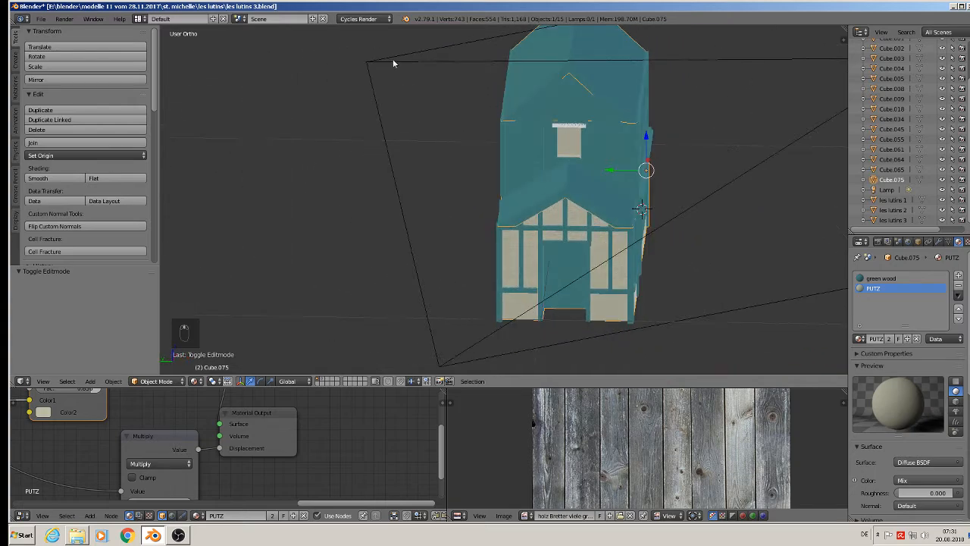
{"action": "left_click", "coordinate": [41, 19]}
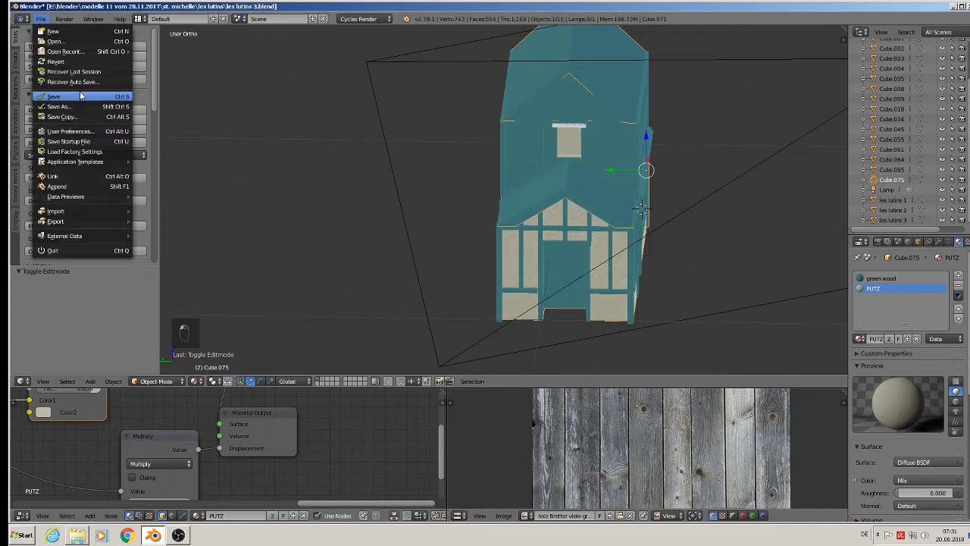
{"action": "left_click", "coordinate": [49, 94]}
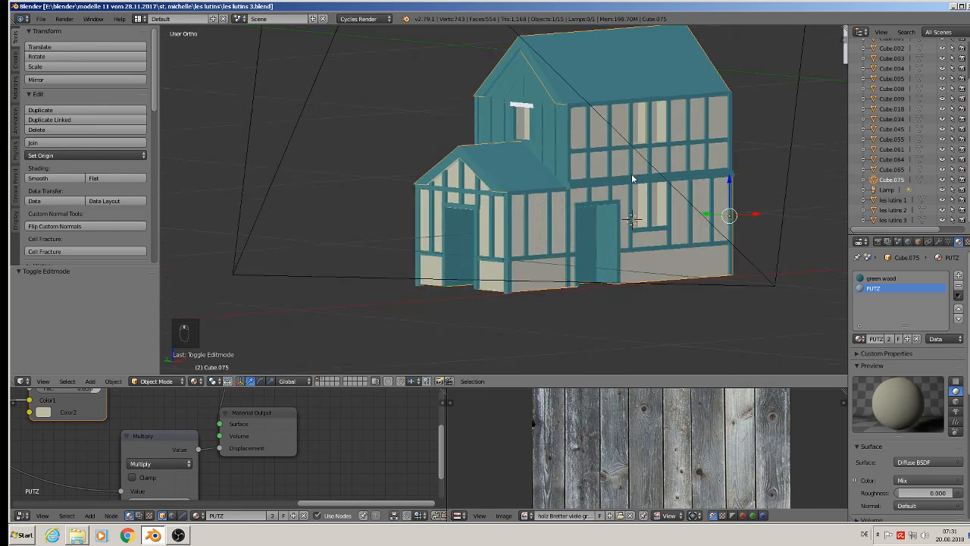
Step: Edit the house wall object and assign the PUTZ material to the four gable-end wall faces above the porch roof
{"action": "scroll", "coordinate": [631, 173], "scroll_direction": "up", "scroll_amount": 3}
{"action": "middle_click_drag", "start_coordinate": [521, 115], "coordinate": [567, 131]}
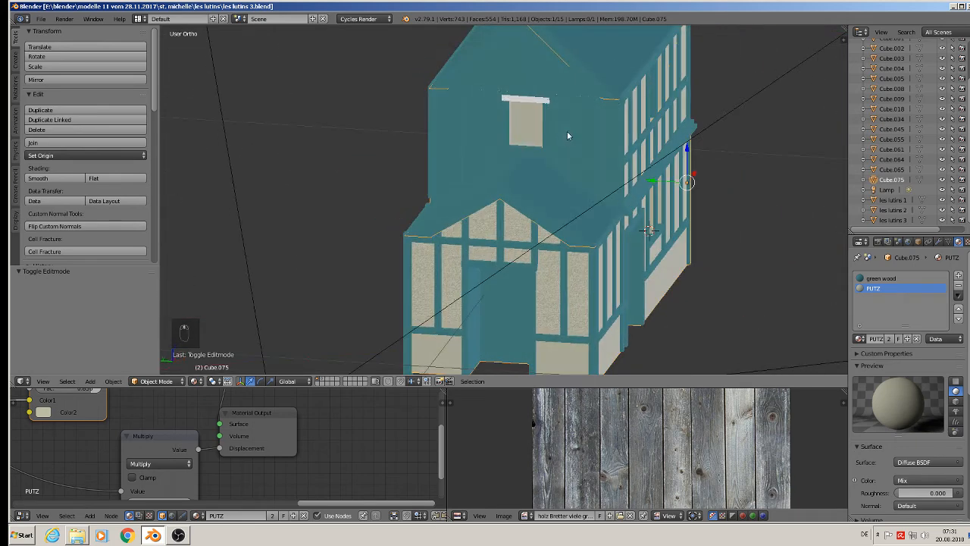
{"action": "right_click", "coordinate": [482, 111]}
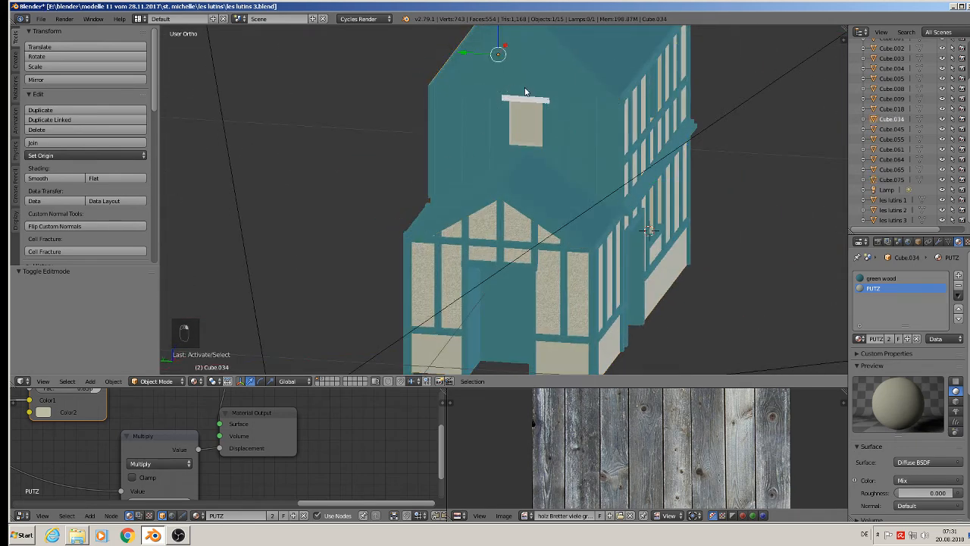
{"action": "middle_click_drag", "start_coordinate": [526, 94], "coordinate": [584, 109]}
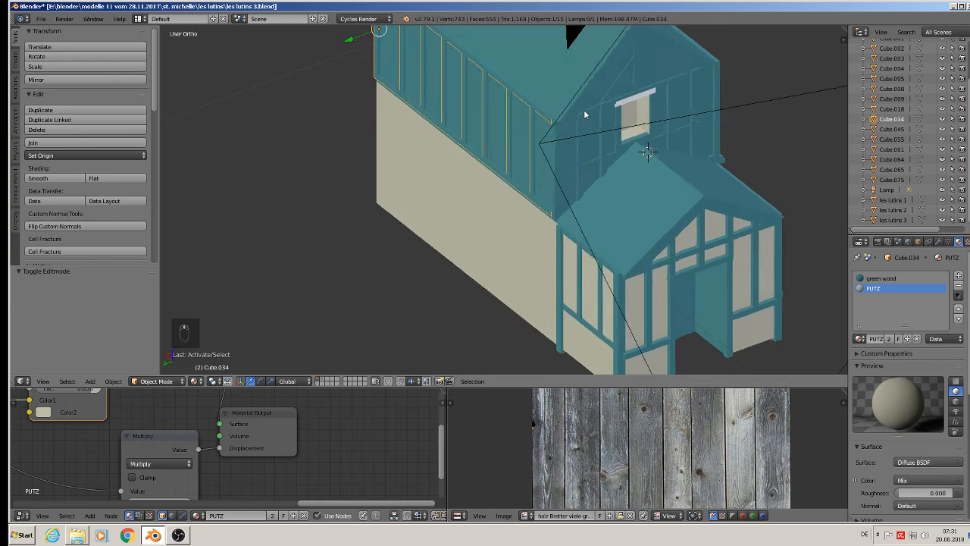
{"action": "right_click", "coordinate": [516, 143]}
{"action": "key", "text": "Tab"}
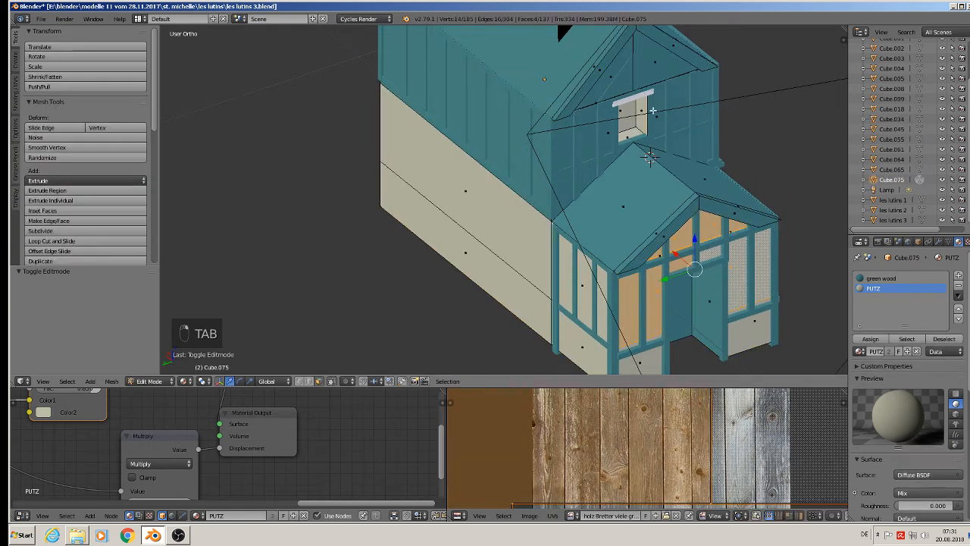
{"action": "middle_click_drag", "start_coordinate": [515, 143], "coordinate": [651, 112]}
{"action": "right_click", "coordinate": [660, 138]}
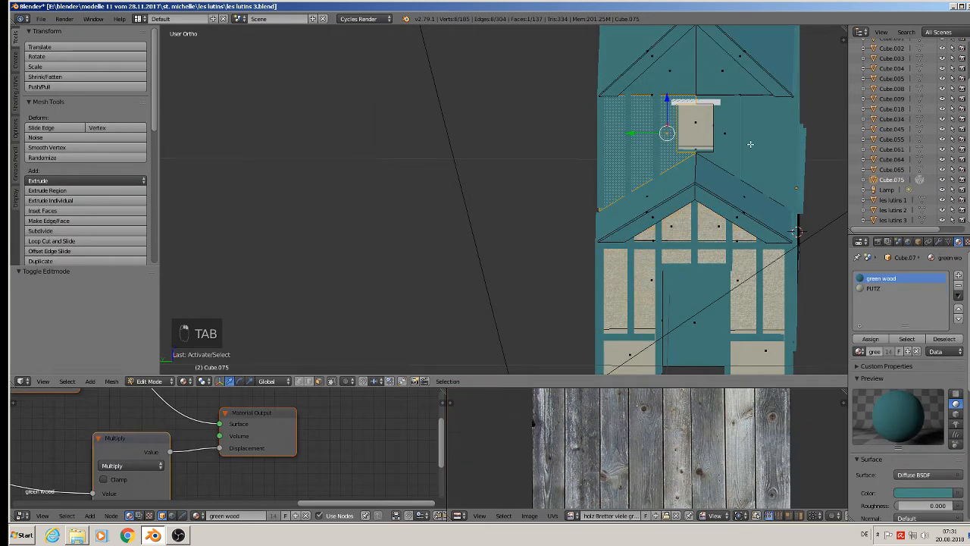
{"action": "right_click", "coordinate": [751, 143], "text": "shift"}
{"action": "right_click", "coordinate": [705, 70], "text": "shift"}
{"action": "right_click", "coordinate": [686, 69], "text": "shift"}
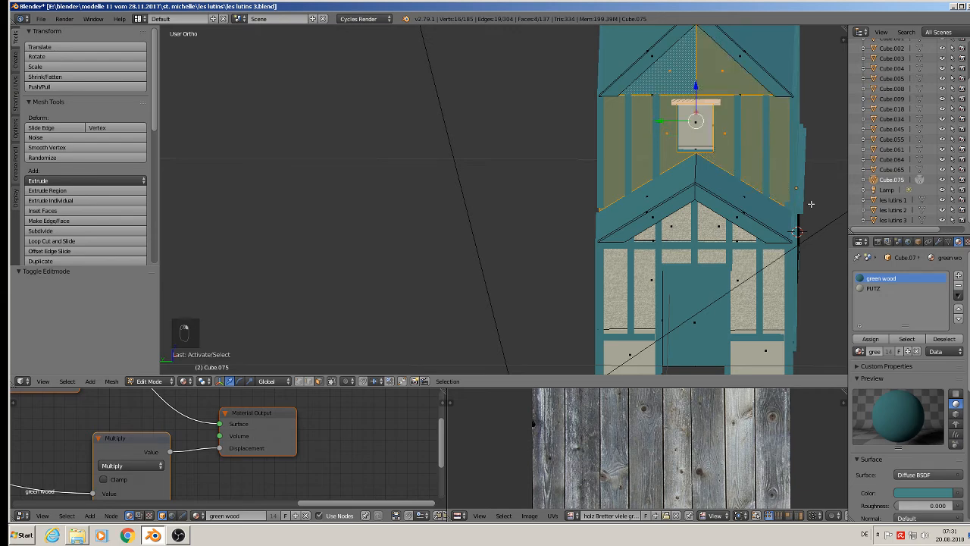
{"action": "left_click", "coordinate": [876, 289]}
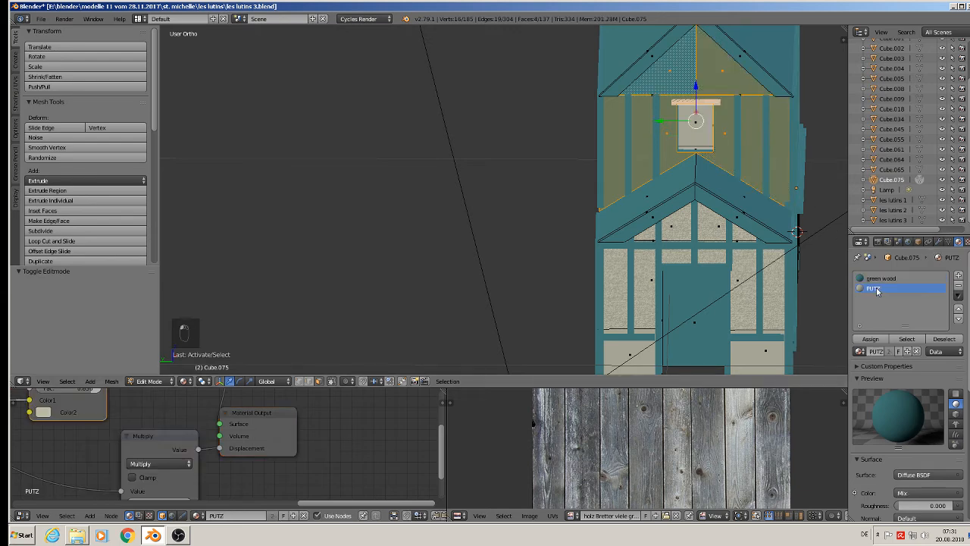
{"action": "middle_click_drag", "start_coordinate": [830, 314], "coordinate": [820, 329]}
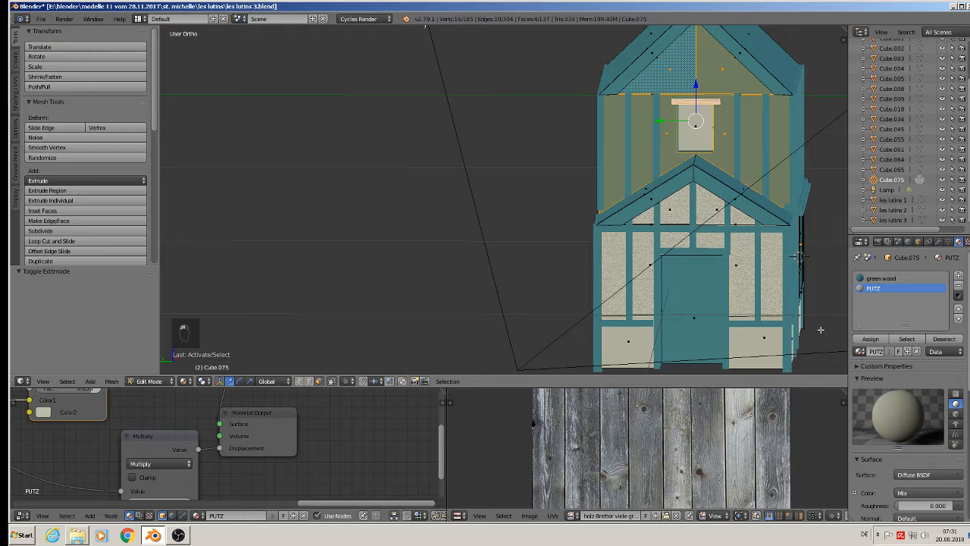
{"action": "left_click", "coordinate": [870, 339]}
{"action": "middle_click_drag", "start_coordinate": [801, 262], "coordinate": [793, 266]}
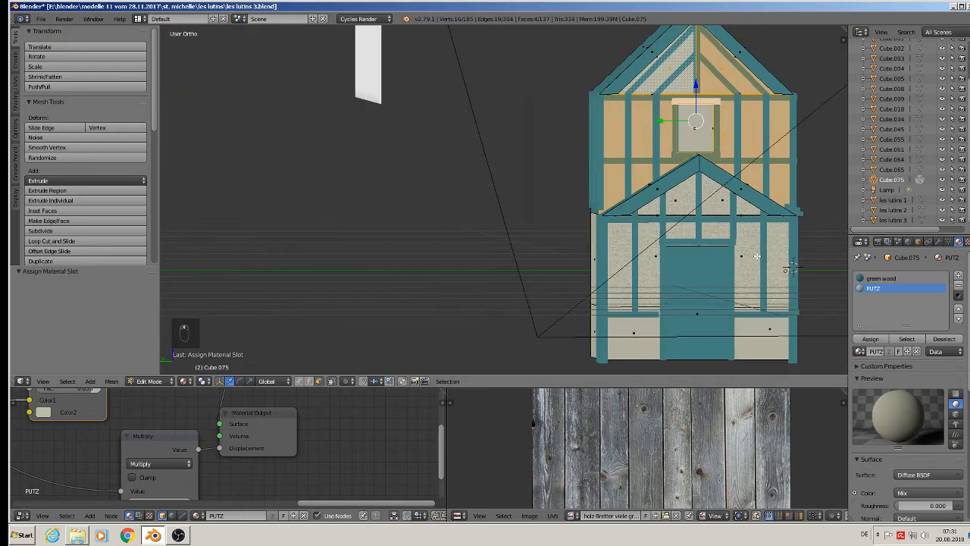
Step: Map the gable-end wall faces with Project From View, scale up their UVs, leave Edit Mode and deselect everything
{"action": "key", "text": "u"}
{"action": "left_click", "coordinate": [755, 255]}
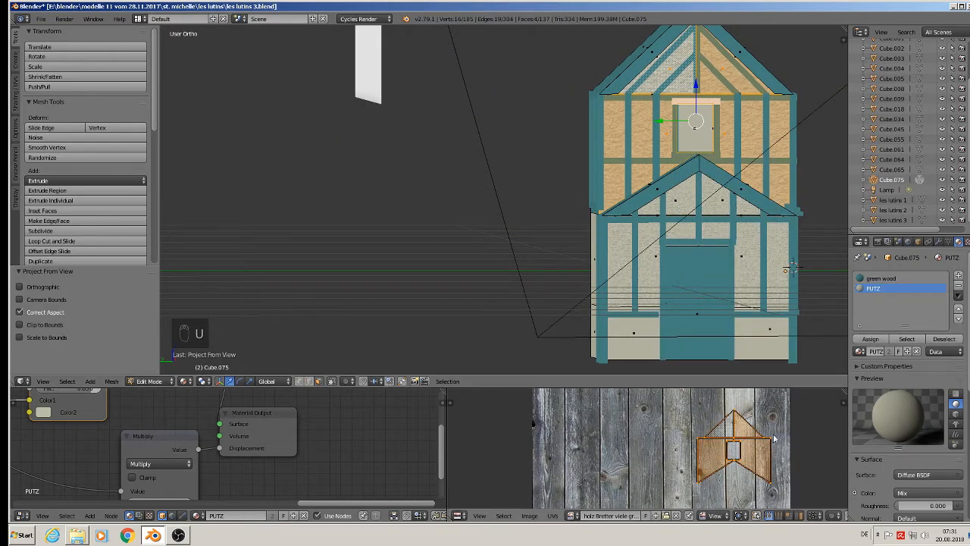
{"action": "key", "text": "s"}
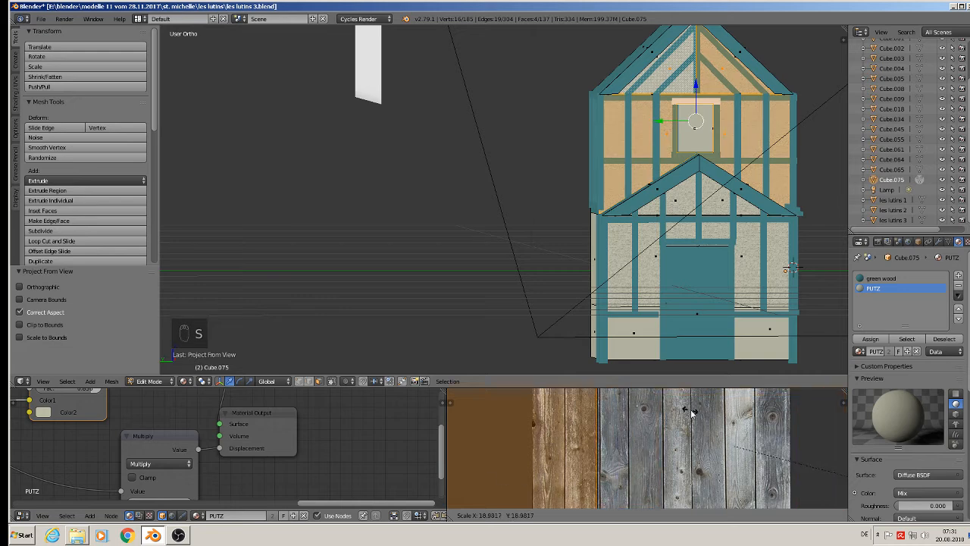
{"action": "left_click", "coordinate": [506, 456]}
{"action": "key", "text": "Tab"}
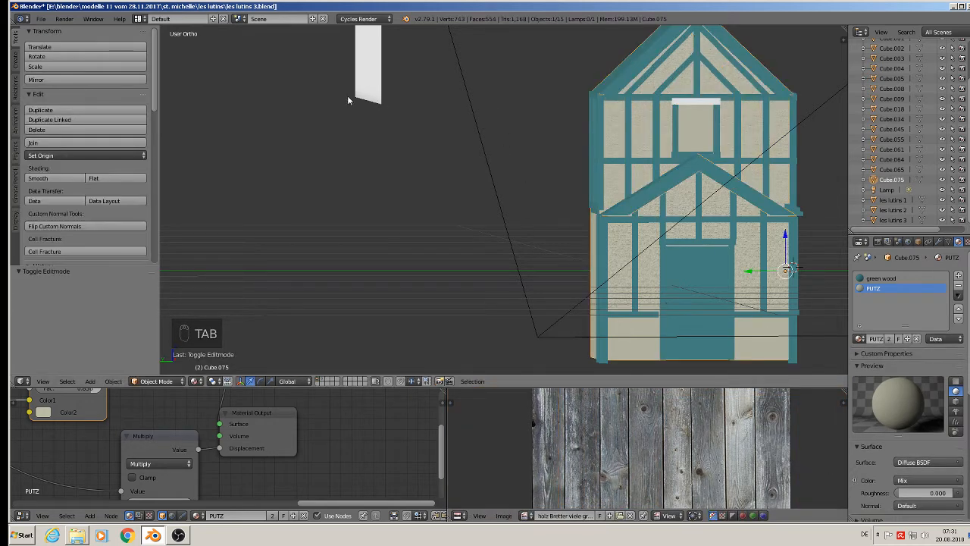
{"action": "key", "text": "a"}
{"action": "key", "text": "a"}
{"action": "middle_click_drag", "start_coordinate": [420, 143], "coordinate": [598, 237]}
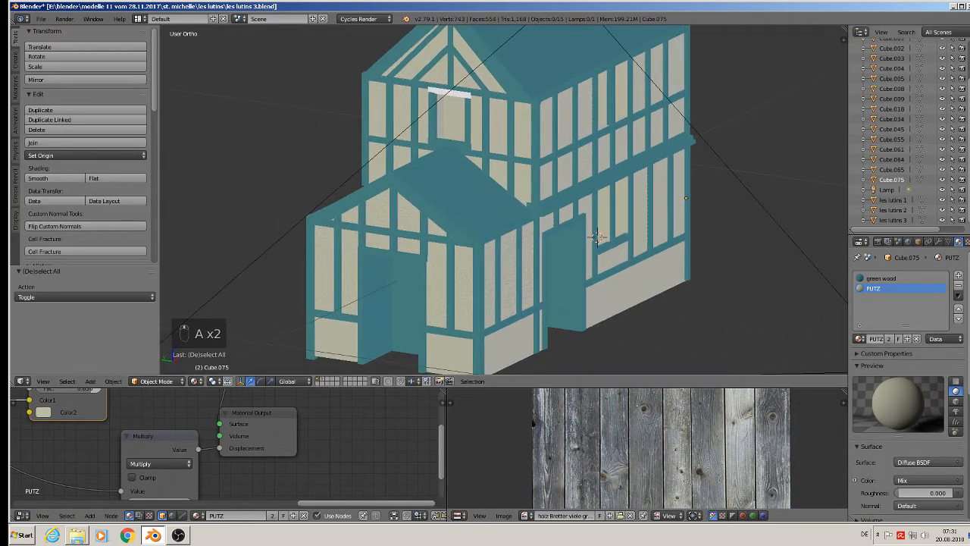
{"action": "right_click", "coordinate": [454, 93]}
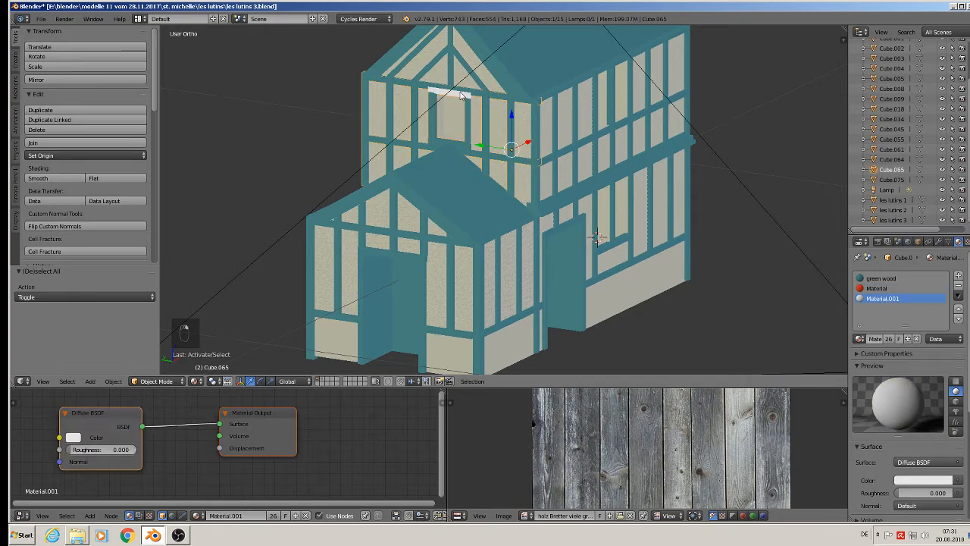
{"action": "right_click", "coordinate": [459, 94]}
{"action": "key", "text": "Tab"}
{"action": "key", "text": "a"}
{"action": "key", "text": "a"}
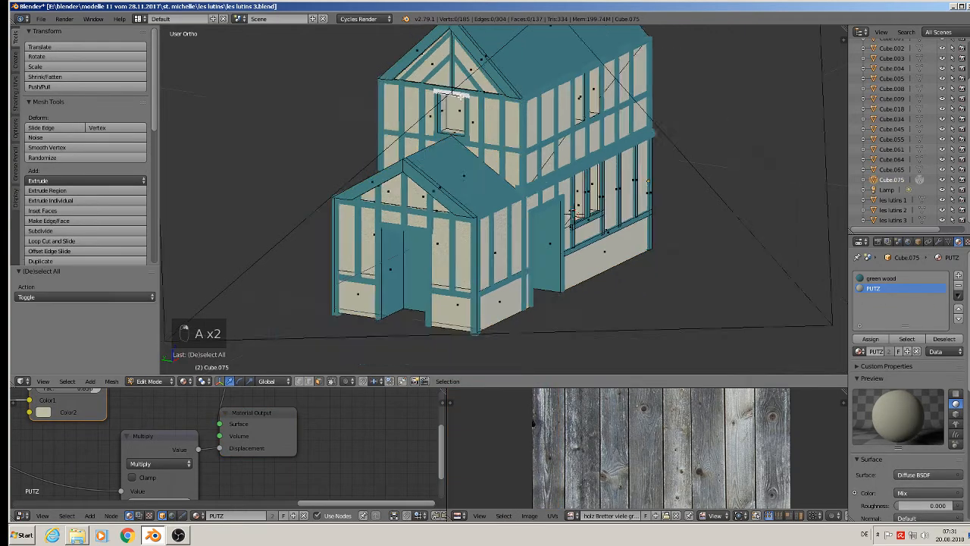
{"action": "scroll", "coordinate": [458, 94], "scroll_direction": "up", "scroll_amount": 8}
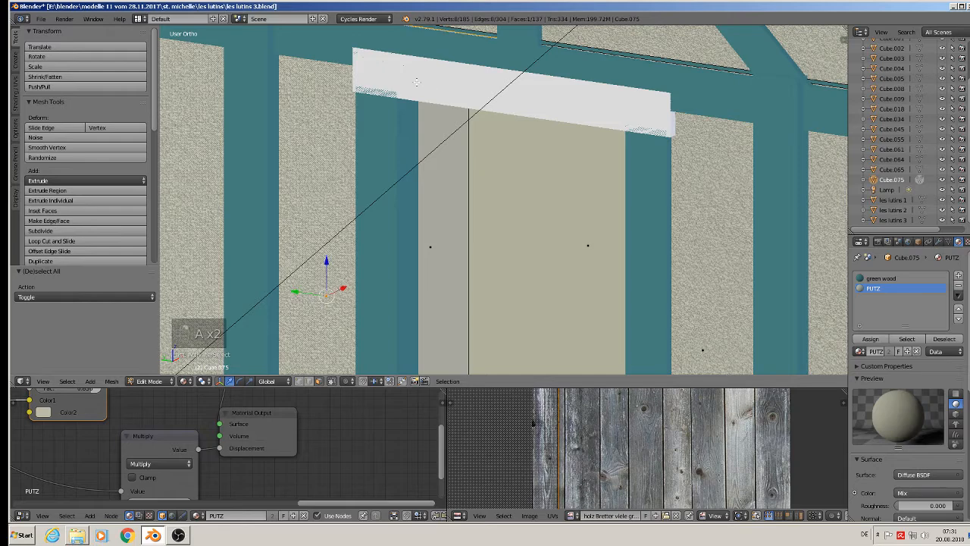
{"action": "key", "text": "Tab"}
Step: Edit the gable's beam object and assign the green wood material to the white beam above the upper window
{"action": "right_click", "coordinate": [416, 86]}
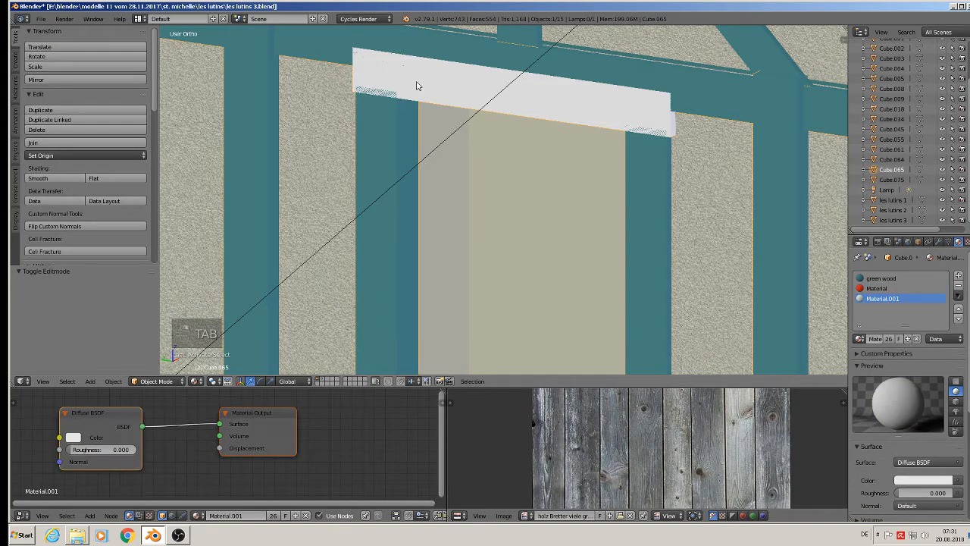
{"action": "key", "text": "Tab"}
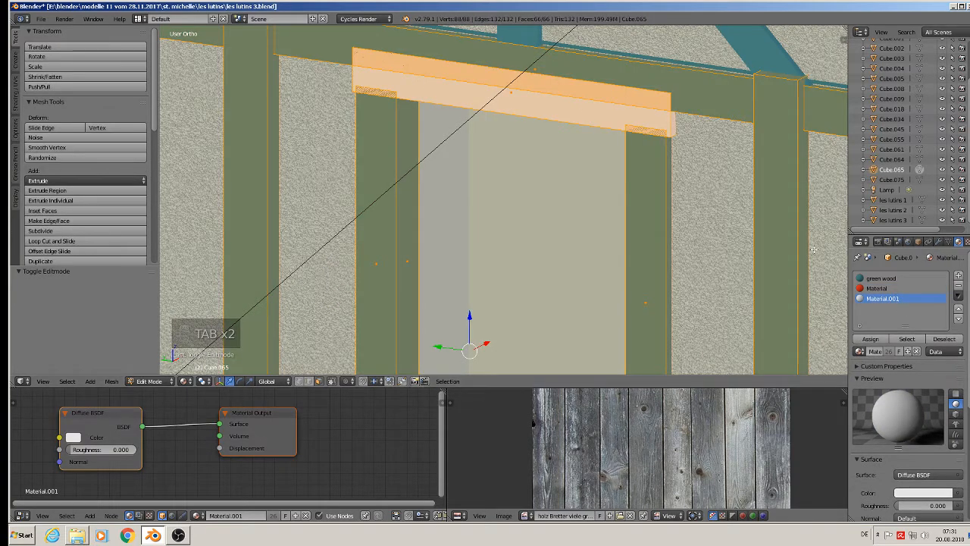
{"action": "key", "text": "a"}
{"action": "key", "text": "a"}
{"action": "key", "text": "a"}
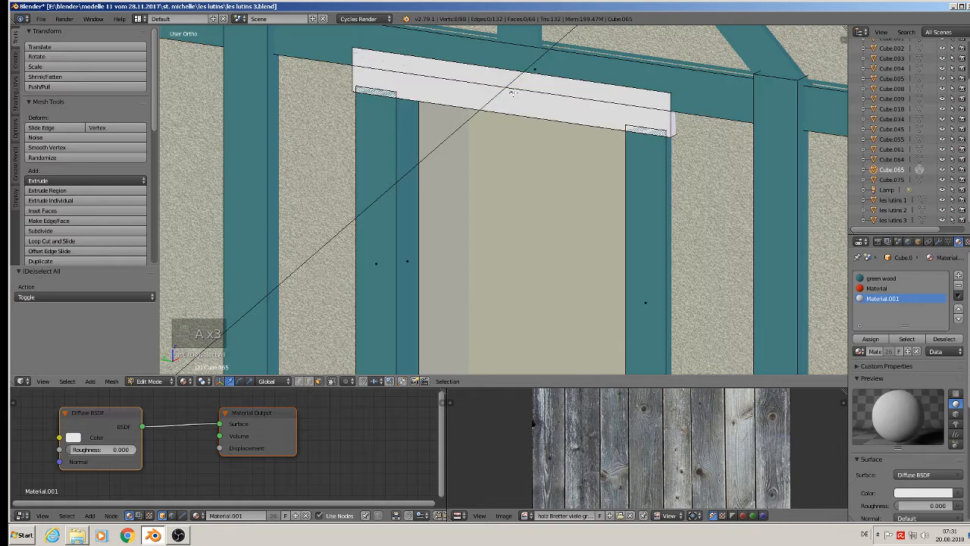
{"action": "key", "text": "l"}
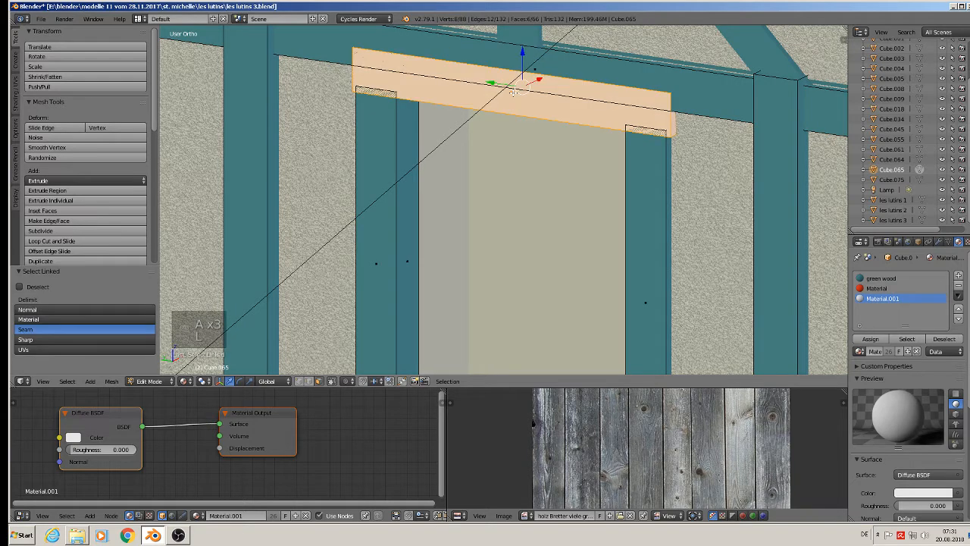
{"action": "left_click", "coordinate": [883, 278]}
{"action": "left_click", "coordinate": [873, 340]}
{"action": "key", "text": "Tab"}
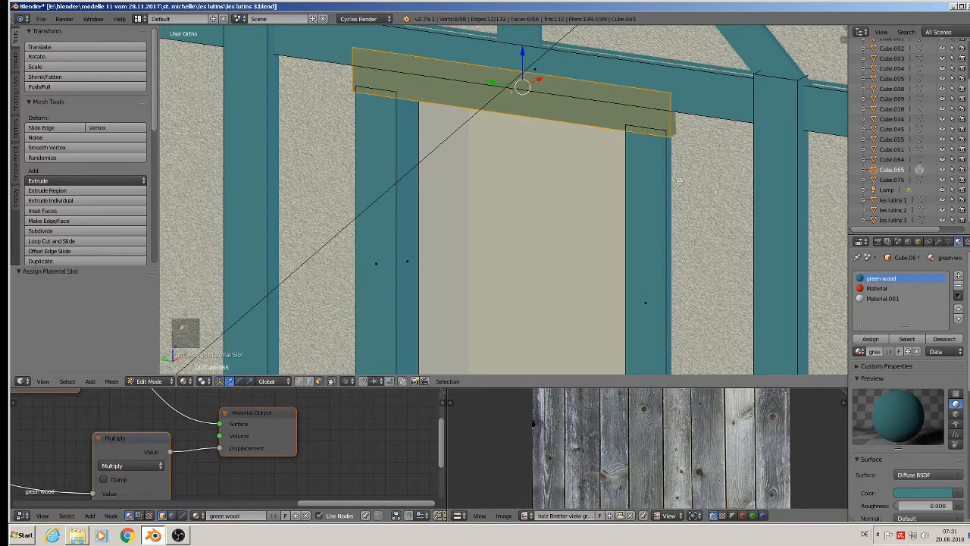
Step: Remove the Material.001 and Material slots from the gable's beam object, keeping only green wood
{"action": "scroll", "coordinate": [654, 163], "scroll_direction": "down", "scroll_amount": 8}
{"action": "middle_click_drag", "start_coordinate": [670, 205], "coordinate": [403, 132], "text": "shift"}
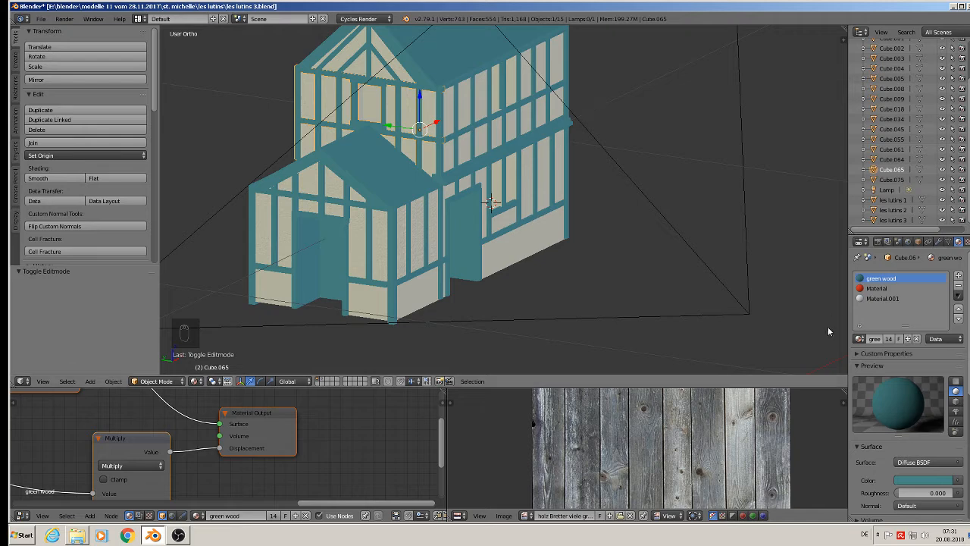
{"action": "middle_click_drag", "start_coordinate": [280, 192], "coordinate": [474, 212]}
{"action": "left_click", "coordinate": [901, 301]}
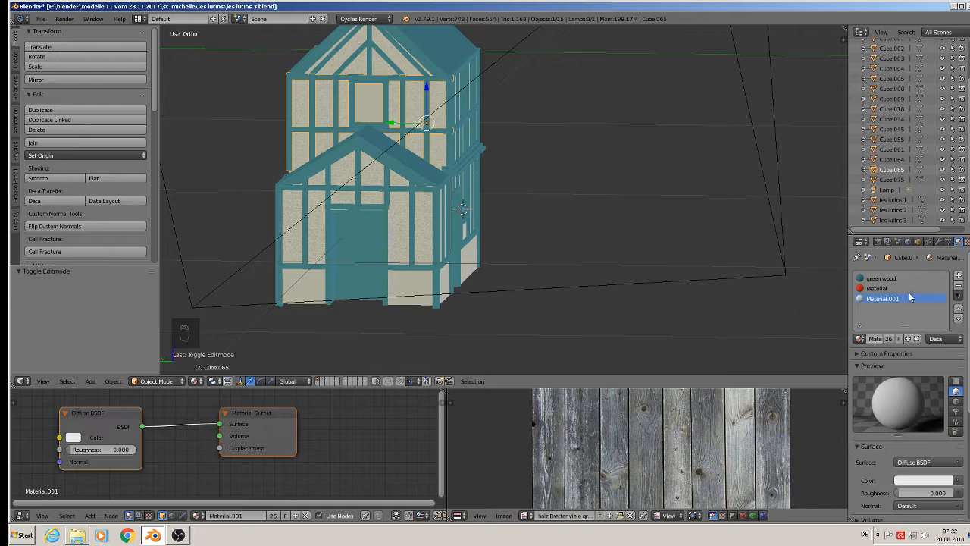
{"action": "left_click", "coordinate": [958, 287]}
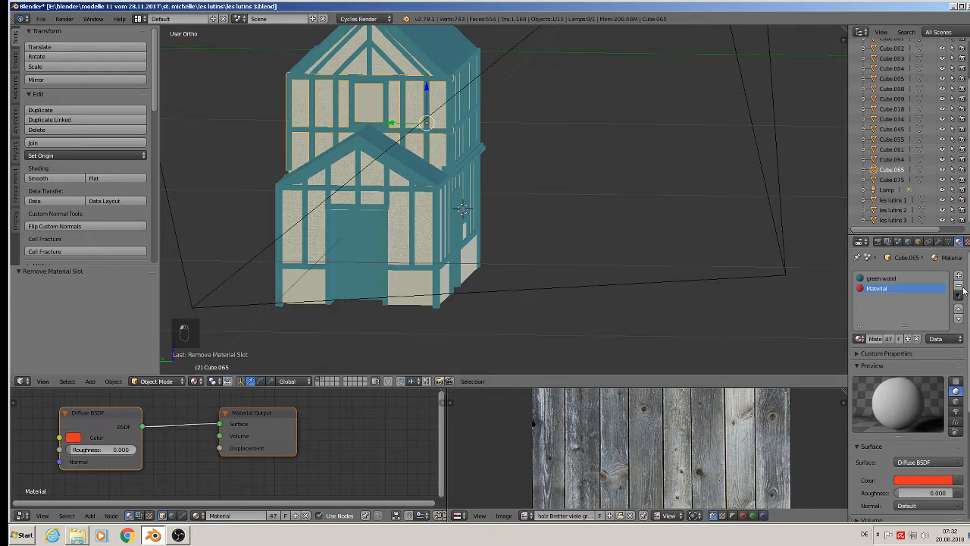
{"action": "left_click", "coordinate": [958, 287]}
Step: Add a new material in a third slot of the house wall object and name it stone wall
{"action": "middle_click_drag", "start_coordinate": [480, 271], "coordinate": [502, 266]}
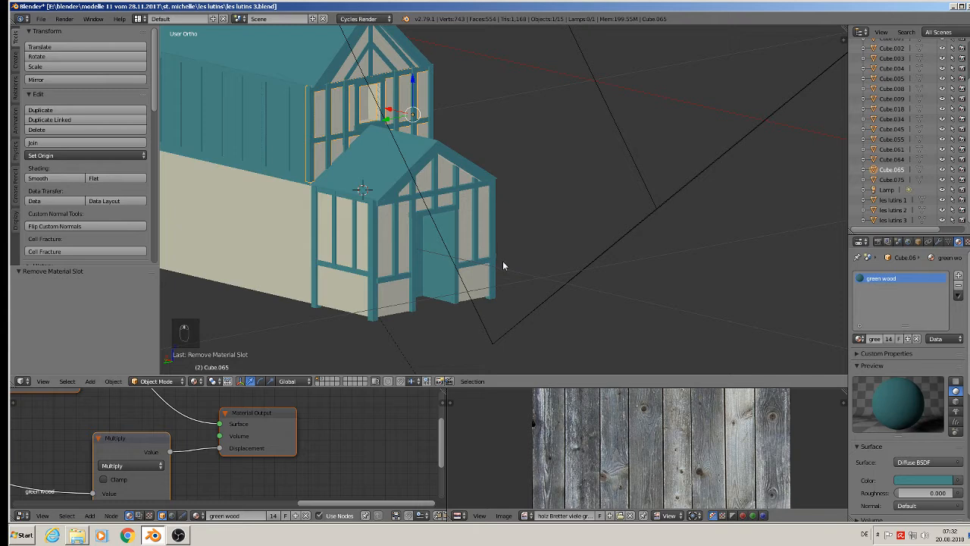
{"action": "right_click", "coordinate": [269, 238]}
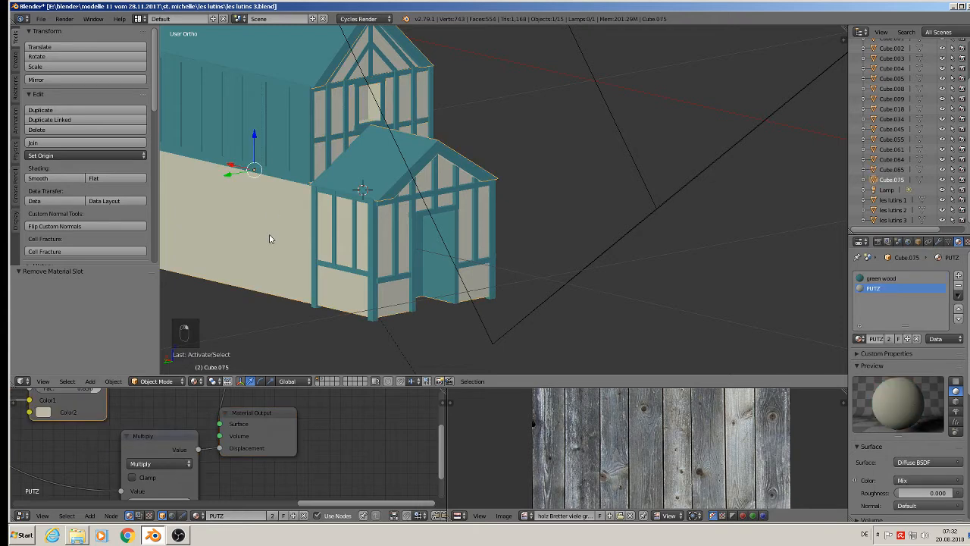
{"action": "left_click", "coordinate": [958, 276]}
{"action": "left_click", "coordinate": [898, 339]}
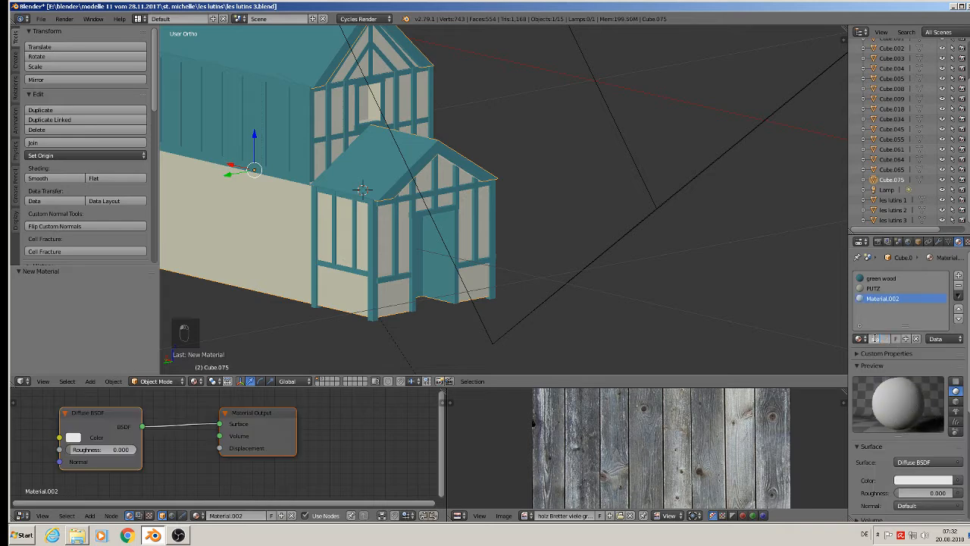
{"action": "type", "text": "l"}
{"action": "key", "text": "Return"}
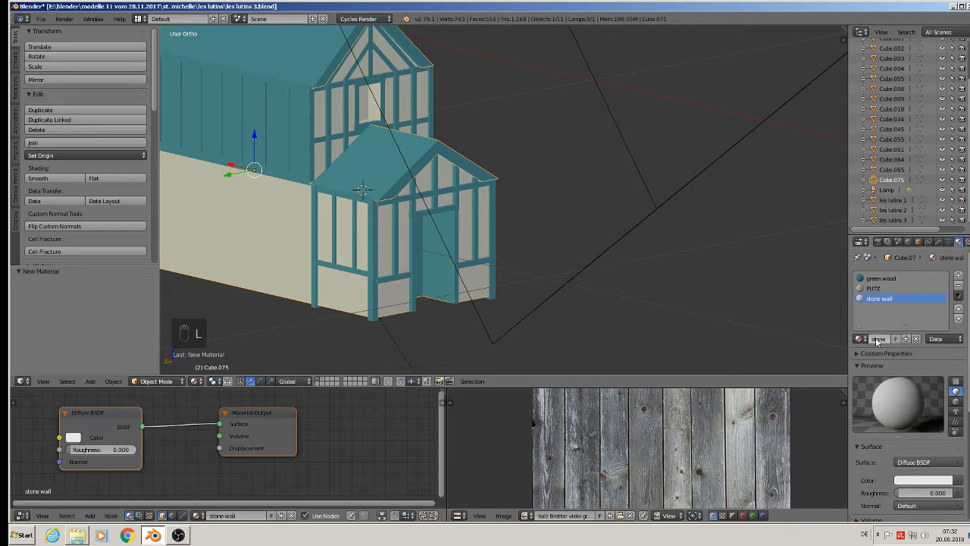
Step: Paste the copied texture node setup into the stone wall material and enlarge the node editor area
{"action": "scroll", "coordinate": [473, 258], "scroll_direction": "down", "scroll_amount": 3}
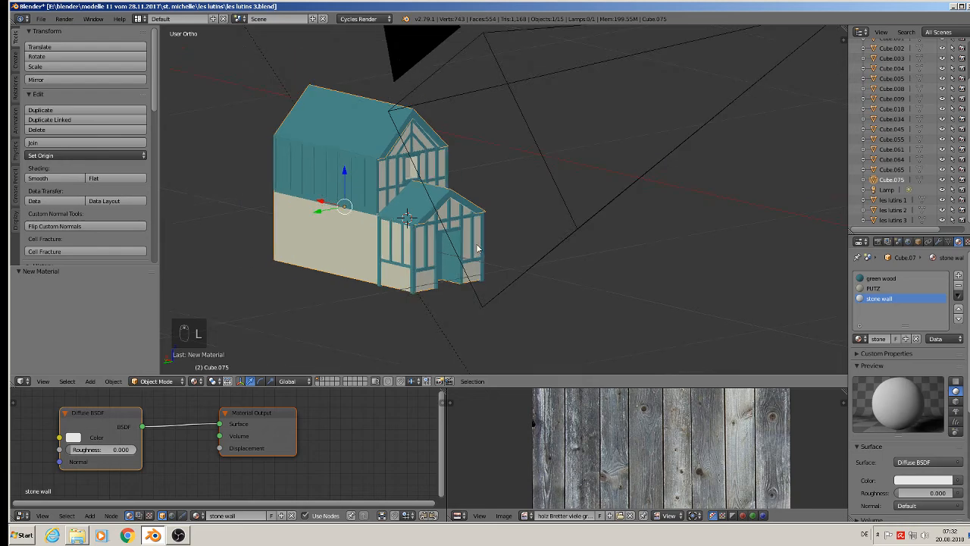
{"action": "key", "text": "KP_1"}
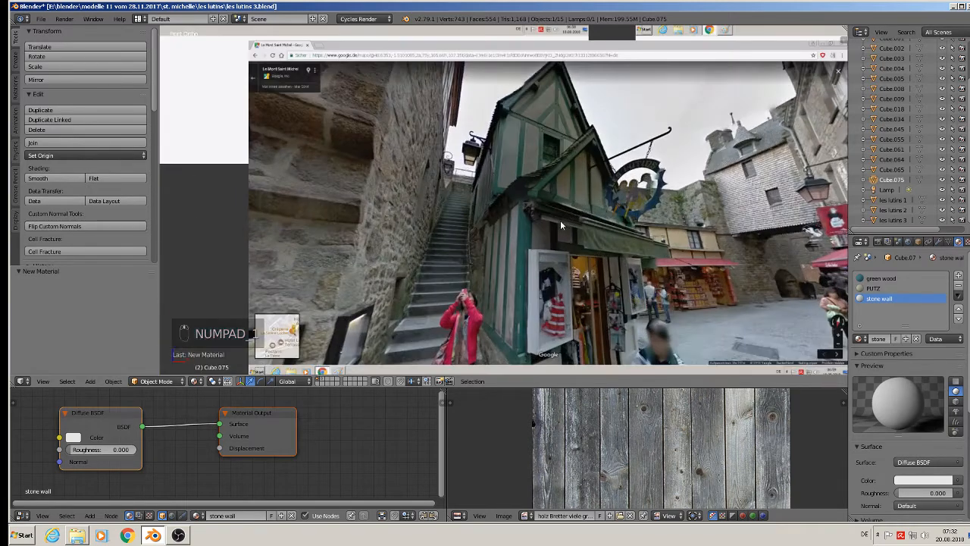
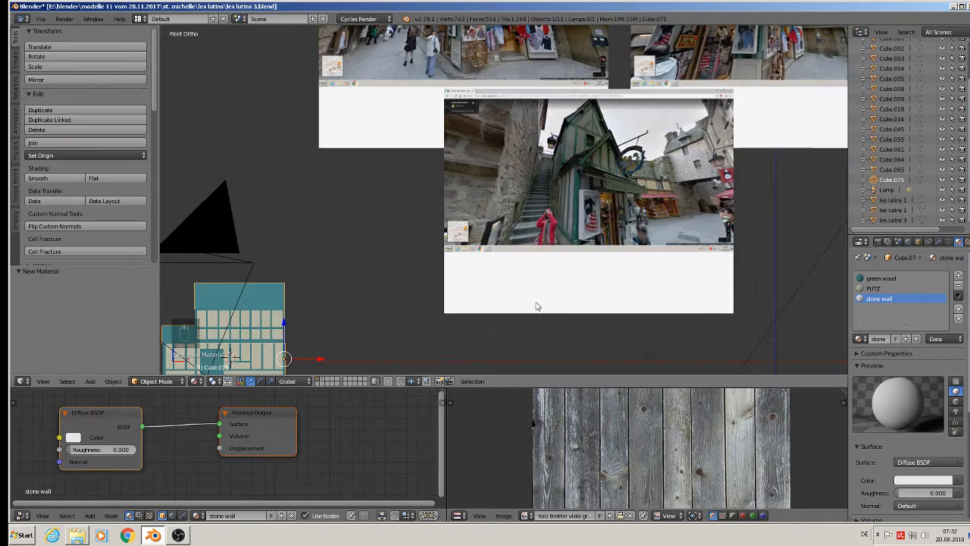
{"action": "middle_click_drag", "start_coordinate": [461, 342], "coordinate": [527, 266], "text": "shift"}
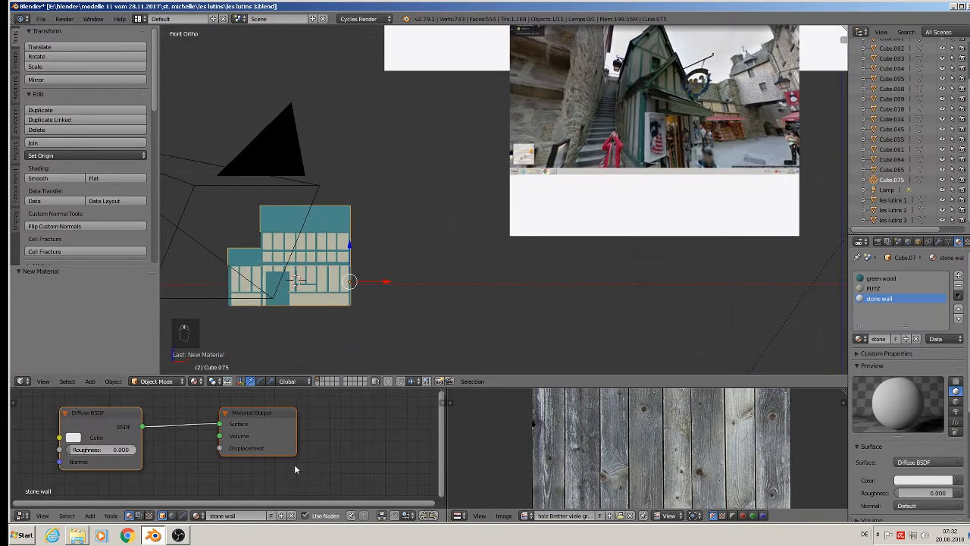
{"action": "scroll", "coordinate": [296, 466], "scroll_direction": "down", "scroll_amount": 8}
{"action": "mouse_move", "coordinate": [297, 466]}
{"action": "middle_mouse_down"}
{"action": "mouse_move", "coordinate": [332, 415]}
{"action": "mouse_move", "coordinate": [307, 459]}
{"action": "middle_mouse_up"}
{"action": "scroll", "coordinate": [328, 431], "scroll_direction": "down", "scroll_amount": 8}
{"action": "key", "text": "ctrl+v"}
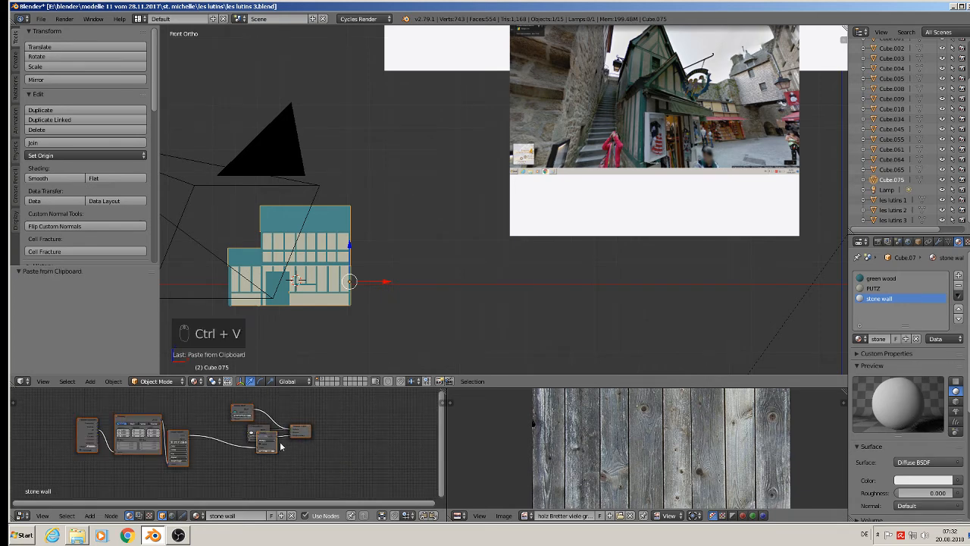
{"action": "scroll", "coordinate": [328, 425], "scroll_direction": "up", "scroll_amount": 3}
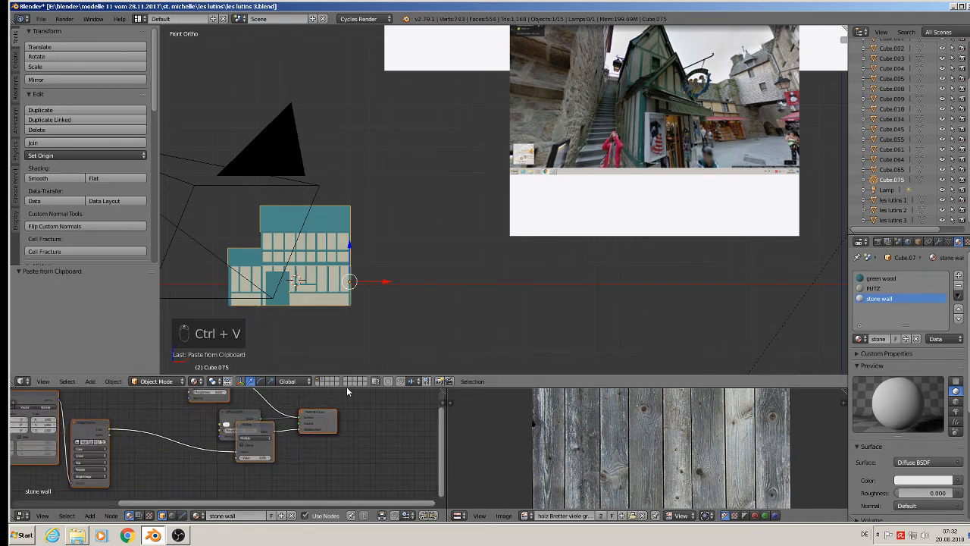
{"action": "left_click_drag", "start_coordinate": [347, 387], "coordinate": [347, 239]}
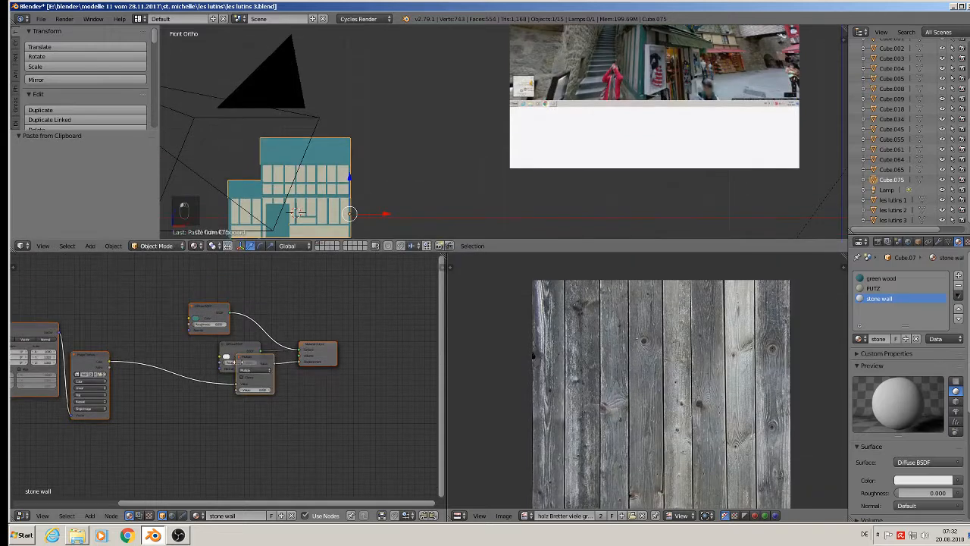
Step: Move the Material Output node clear of the stone wall material's other nodes and delete the surplus output and white Diffuse BSDF nodes
{"action": "left_click_drag", "start_coordinate": [313, 354], "coordinate": [370, 308]}
{"action": "left_click", "coordinate": [333, 354]}
{"action": "key", "text": "x"}
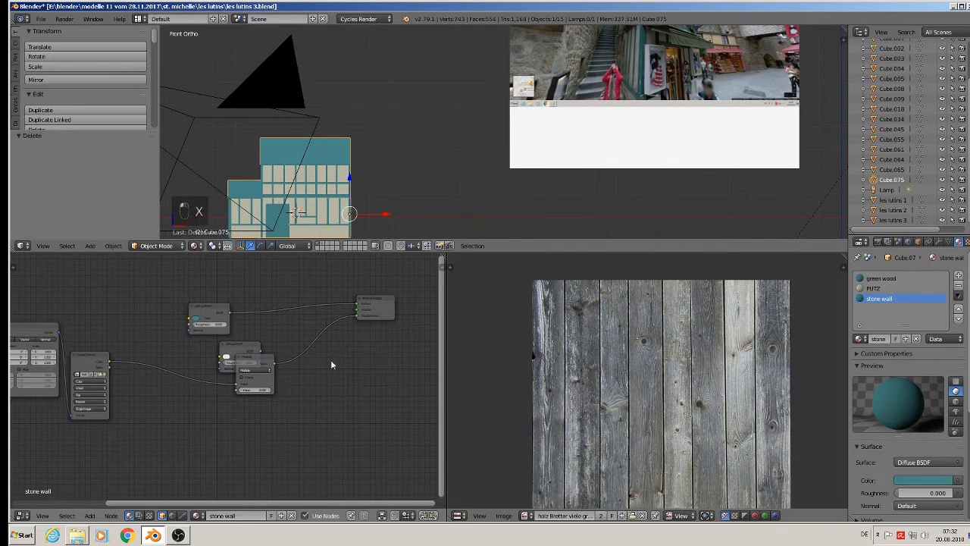
{"action": "left_click", "coordinate": [243, 351]}
{"action": "key", "text": "x"}
{"action": "middle_click_drag", "start_coordinate": [272, 424], "coordinate": [315, 428]}
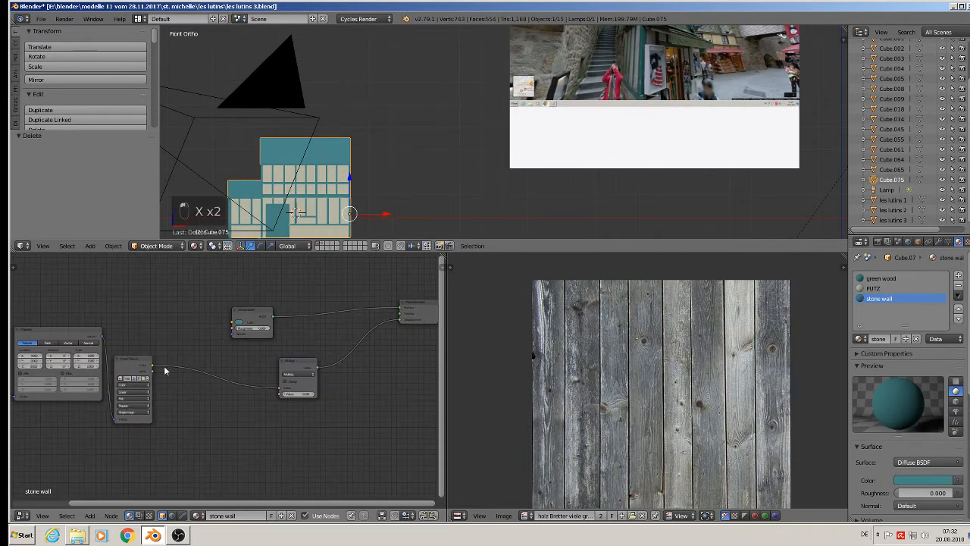
Step: Reposition the Image Texture node and load BrickRound0109_9_S.jpg from the textur folder into it, browsing the images as thumbnails
{"action": "left_click_drag", "start_coordinate": [137, 361], "coordinate": [184, 351]}
{"action": "scroll", "coordinate": [189, 354], "scroll_direction": "up", "scroll_amount": 5}
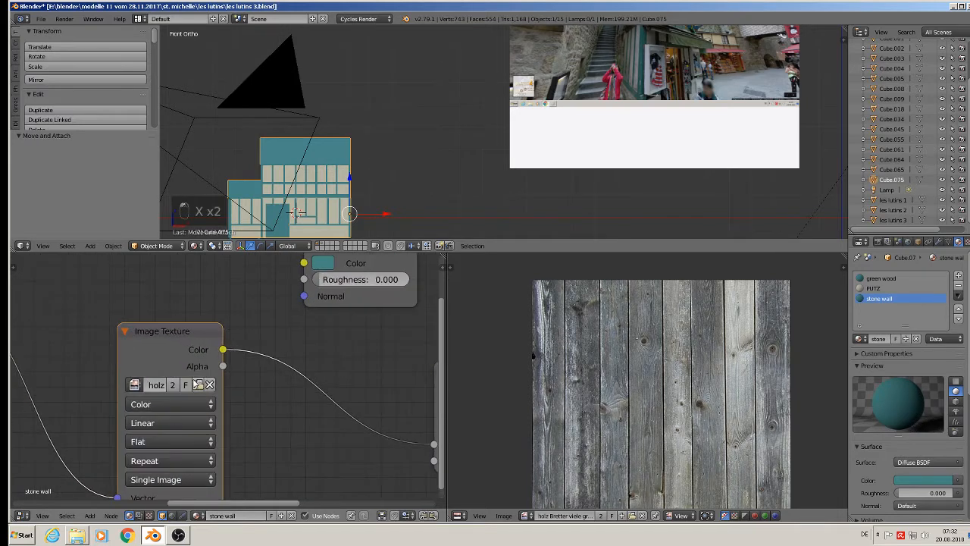
{"action": "left_click", "coordinate": [197, 385]}
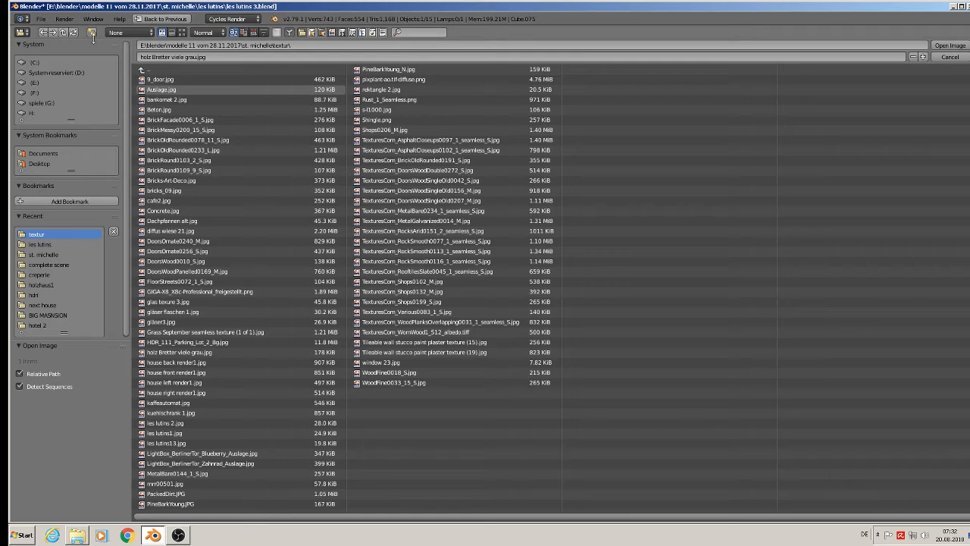
{"action": "left_click", "coordinate": [183, 32]}
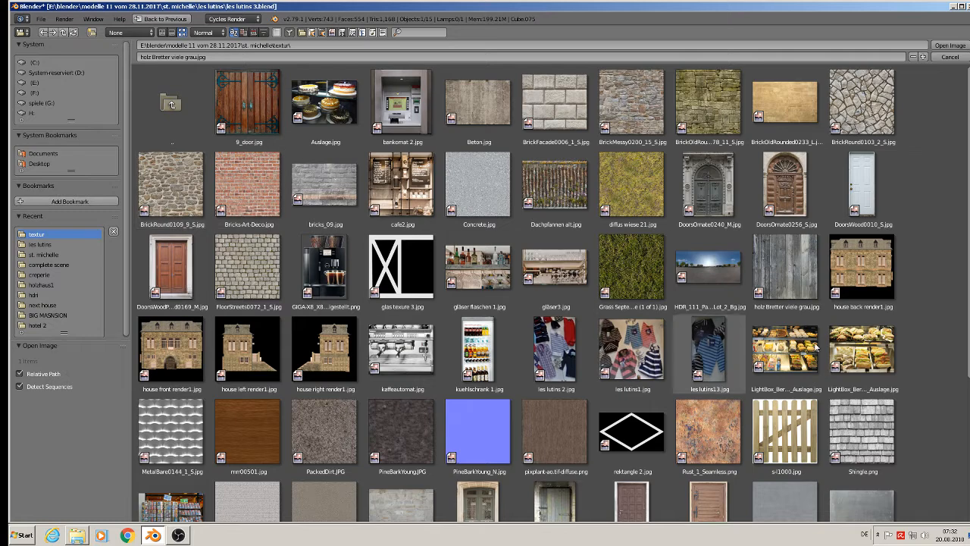
{"action": "scroll", "coordinate": [328, 122], "scroll_direction": "down", "scroll_amount": 2}
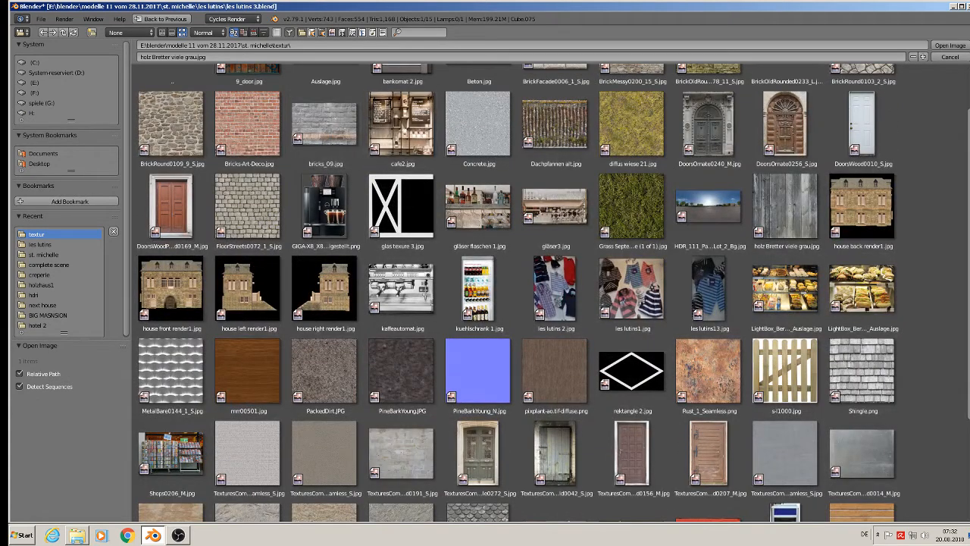
{"action": "scroll", "coordinate": [554, 292], "scroll_direction": "down", "scroll_amount": 2}
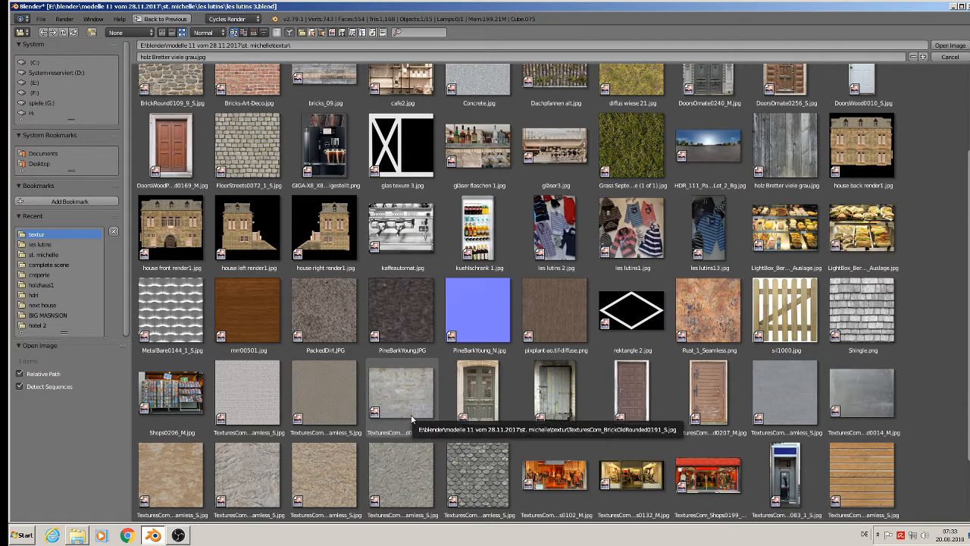
{"action": "scroll", "coordinate": [393, 348], "scroll_direction": "up", "scroll_amount": 3}
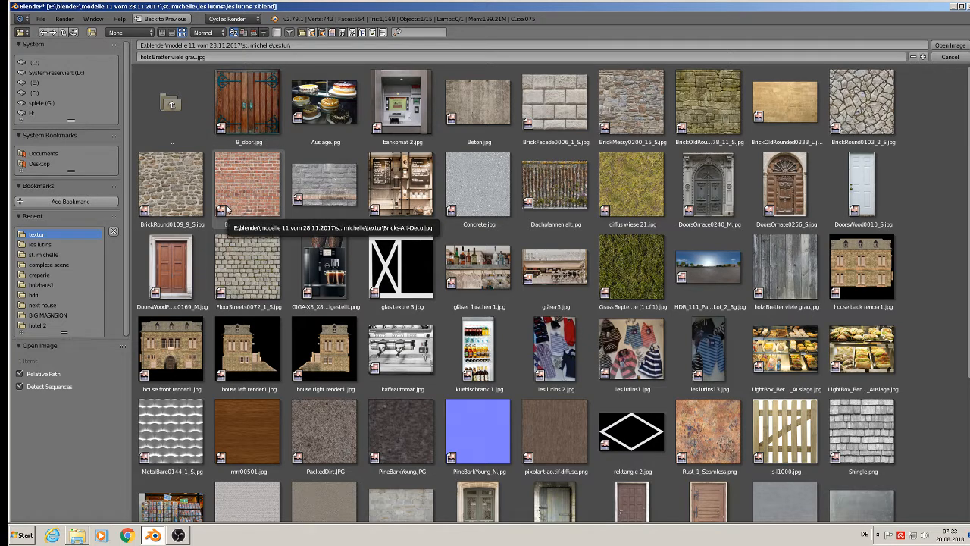
{"action": "double_click", "coordinate": [184, 201]}
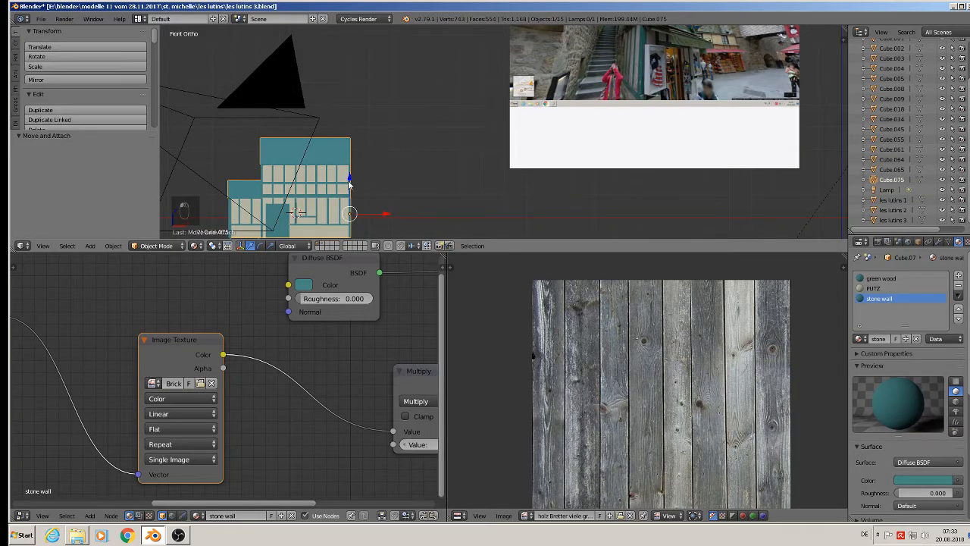
Step: Connect the Image Texture's Color output to the Diffuse BSDF's Color input in the stone wall material
{"action": "middle_click_drag", "start_coordinate": [348, 184], "coordinate": [519, 67], "text": "shift"}
{"action": "scroll", "coordinate": [519, 67], "scroll_direction": "up", "scroll_amount": 4}
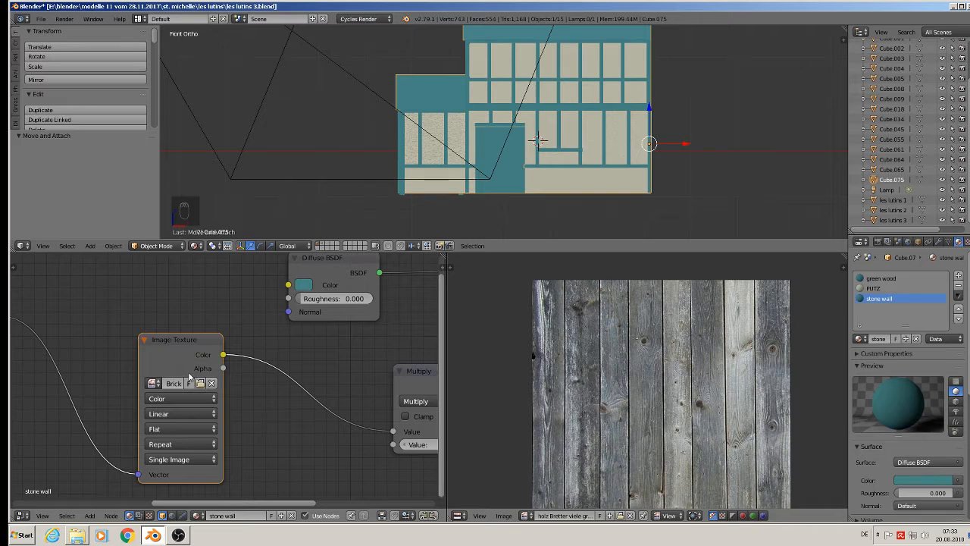
{"action": "scroll", "coordinate": [268, 368], "scroll_direction": "down", "scroll_amount": 4}
{"action": "middle_click_drag", "start_coordinate": [283, 362], "coordinate": [218, 385]}
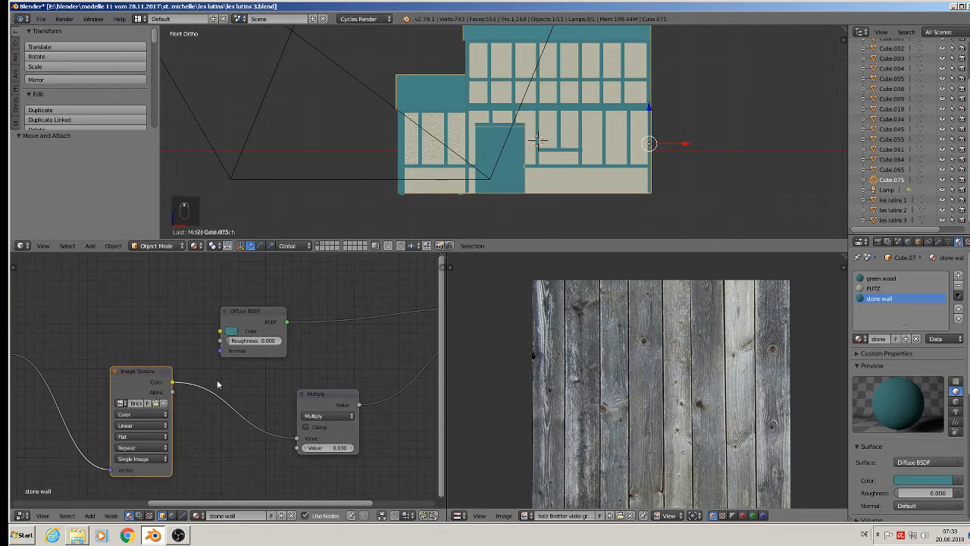
{"action": "left_click_drag", "start_coordinate": [172, 380], "coordinate": [220, 331]}
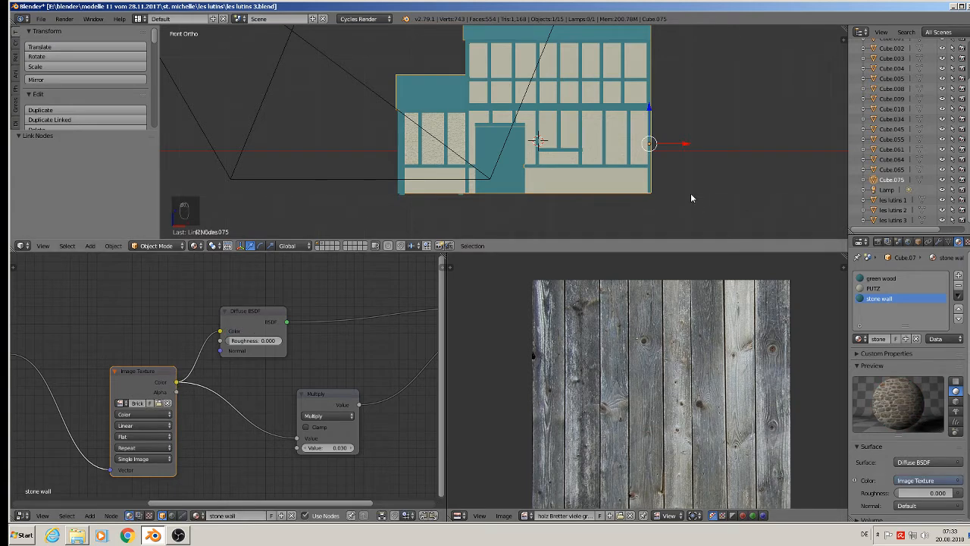
Step: Edit the house wall mesh and assign stone wall to the two large base panels on either side of the front door
{"action": "scroll", "coordinate": [569, 127], "scroll_direction": "up", "scroll_amount": 2}
{"action": "key", "text": "Tab"}
{"action": "right_click", "coordinate": [364, 206]}
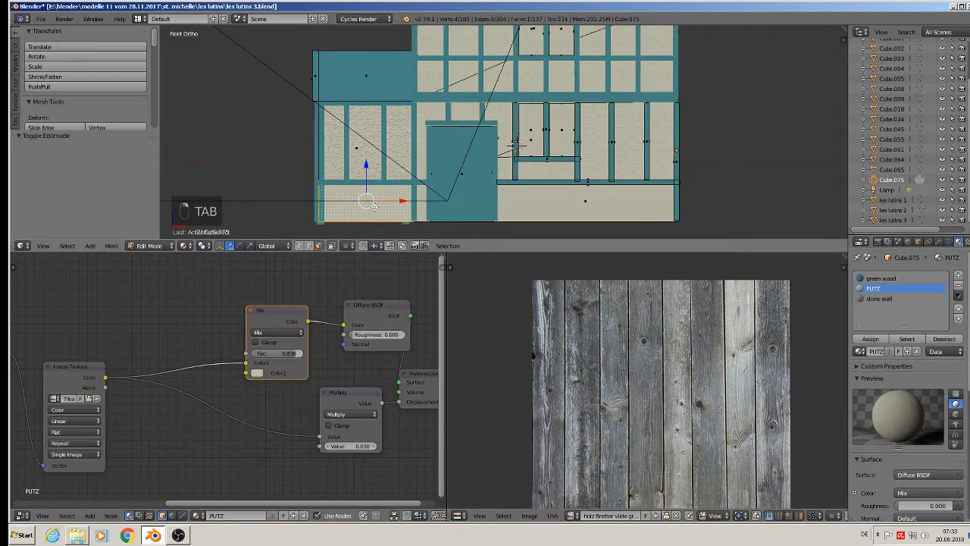
{"action": "right_click", "coordinate": [604, 203], "text": "shift"}
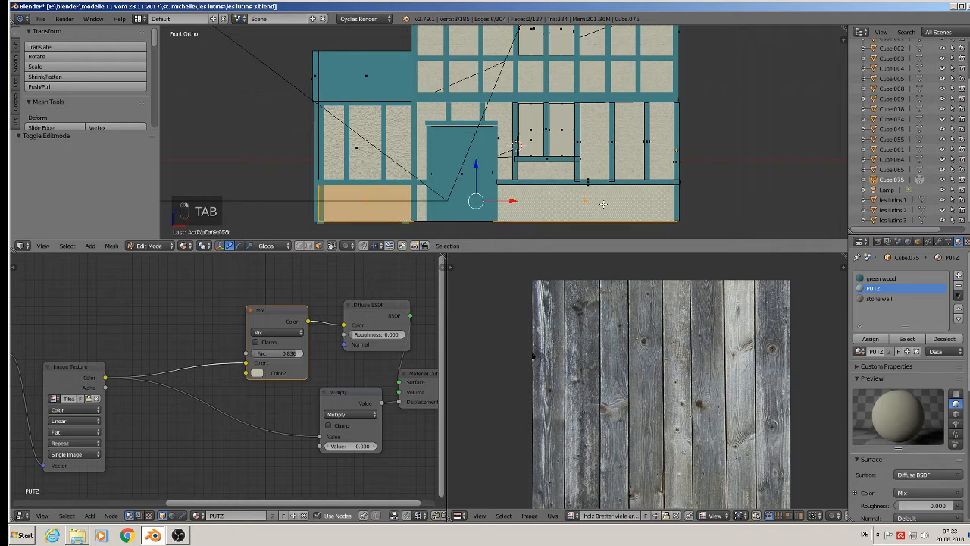
{"action": "left_click", "coordinate": [895, 299]}
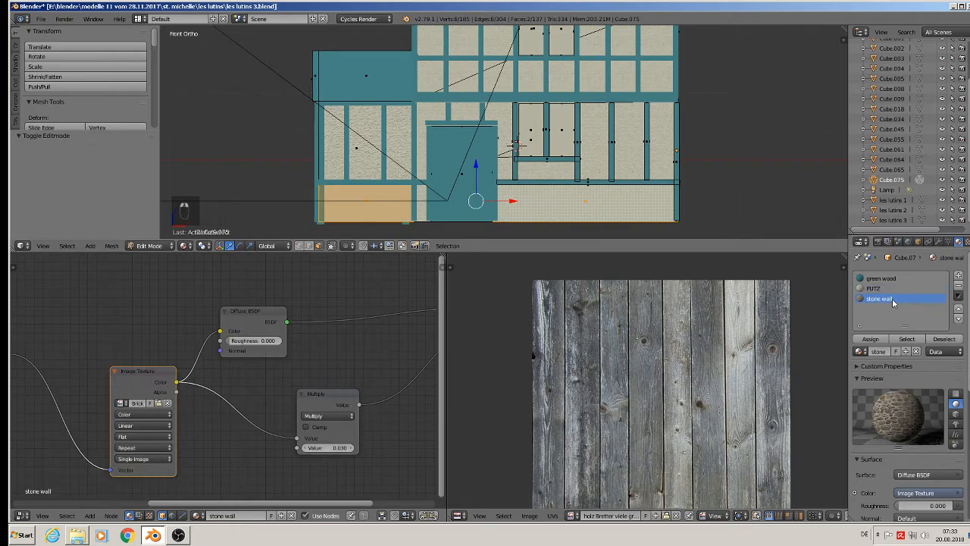
{"action": "left_click", "coordinate": [873, 340]}
Step: Try assigning stone wall to the narrow wall face beside the front door as well, and undo the assignment
{"action": "right_click", "coordinate": [422, 203], "text": "shift"}
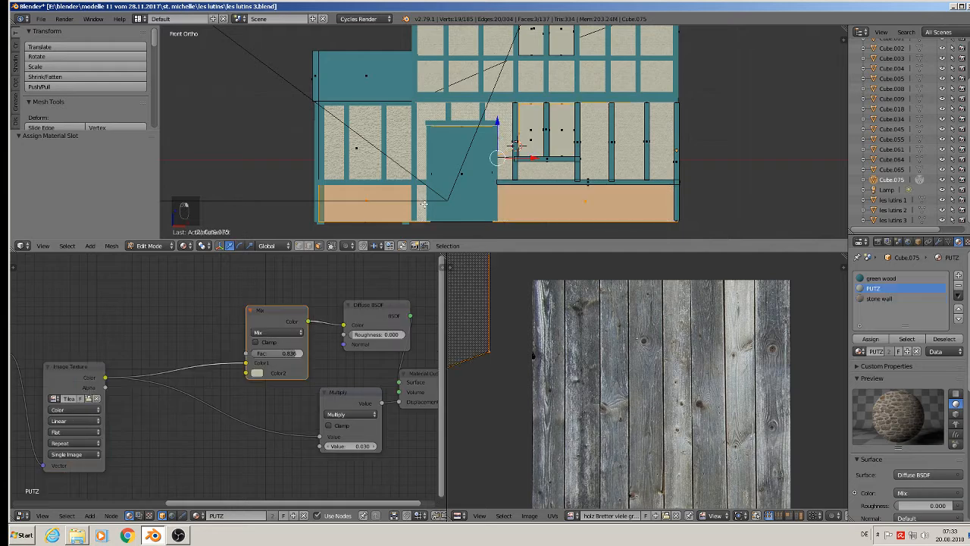
{"action": "left_click", "coordinate": [879, 298]}
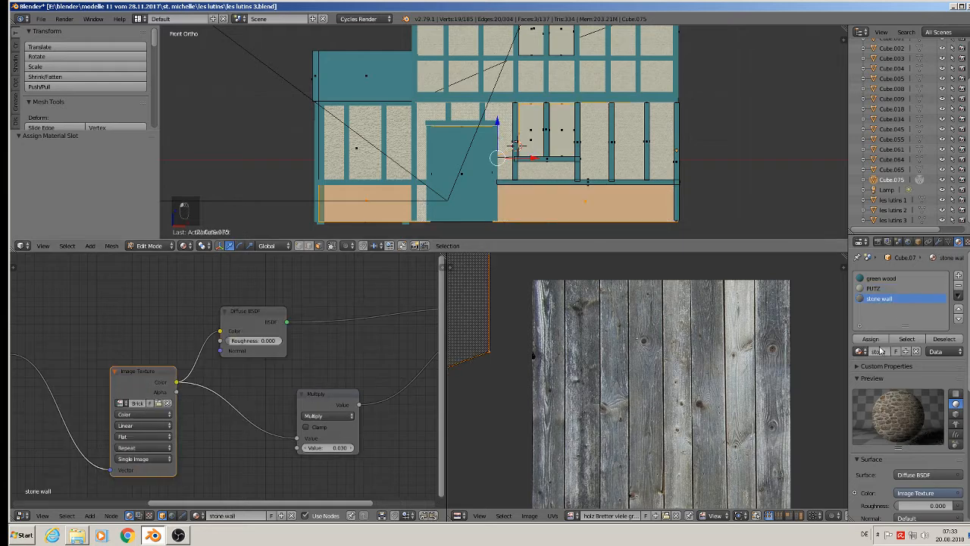
{"action": "left_click", "coordinate": [870, 339]}
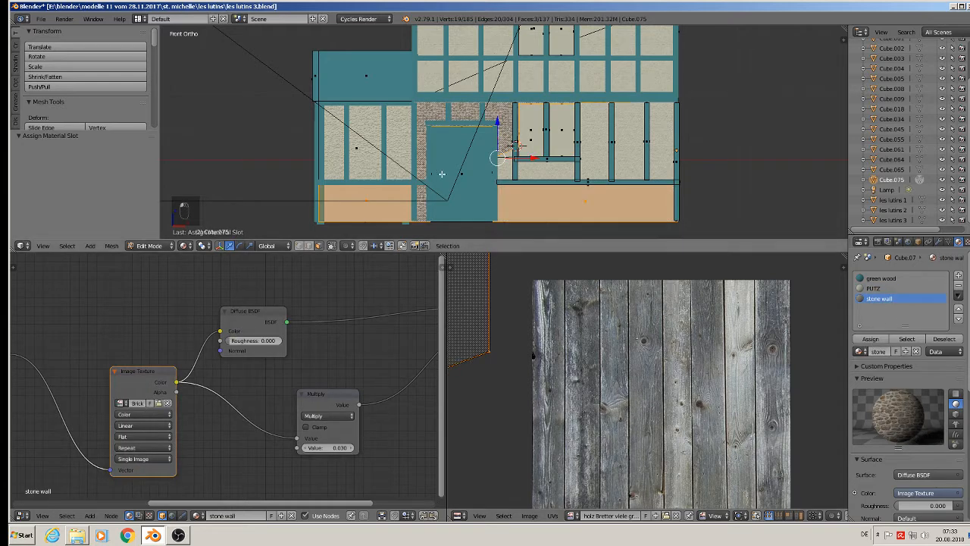
{"action": "key", "text": "ctrl+z"}
Step: Unwrap the two front base panels with Project From View and scale their UVs up by about 3.39
{"action": "scroll", "coordinate": [431, 189], "scroll_direction": "up", "scroll_amount": 3}
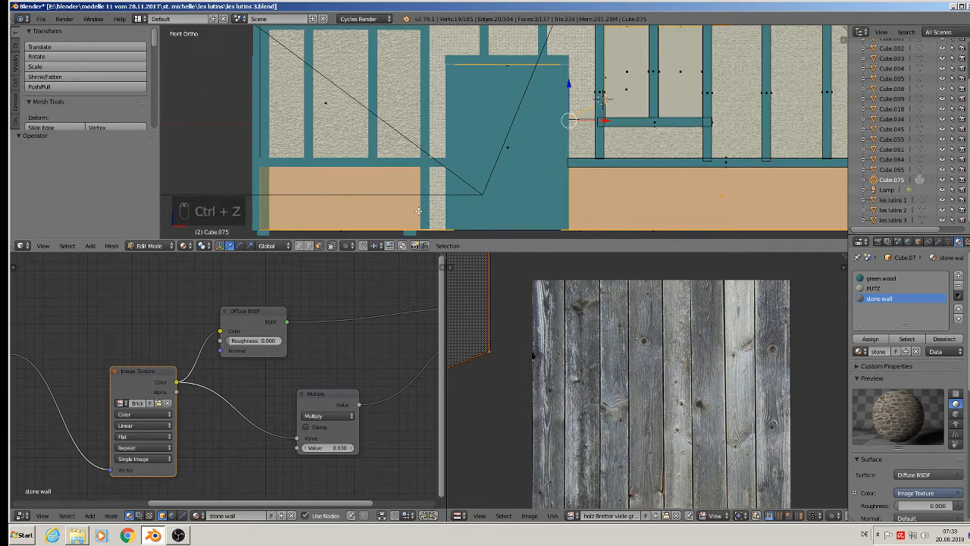
{"action": "right_click", "coordinate": [670, 197], "text": "shift"}
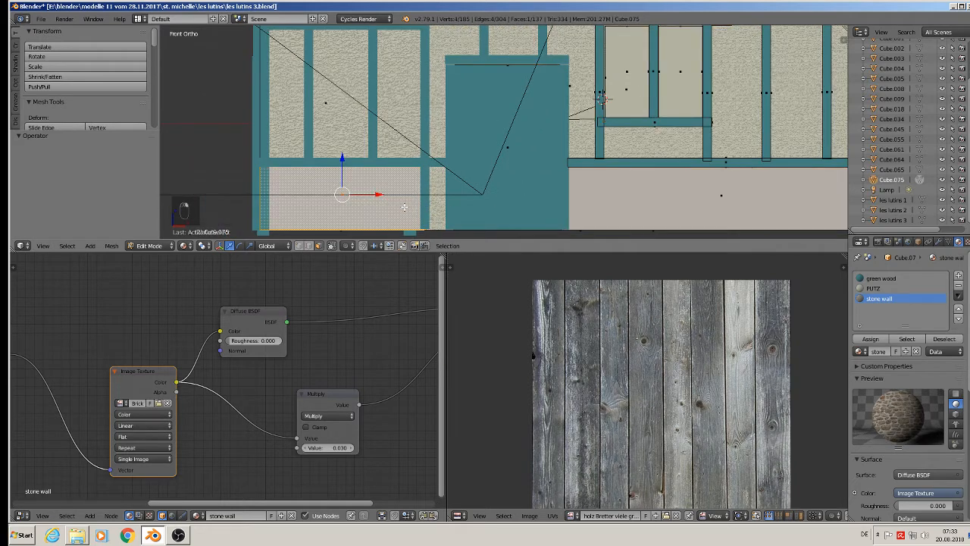
{"action": "key", "text": "u"}
{"action": "left_click", "coordinate": [672, 201]}
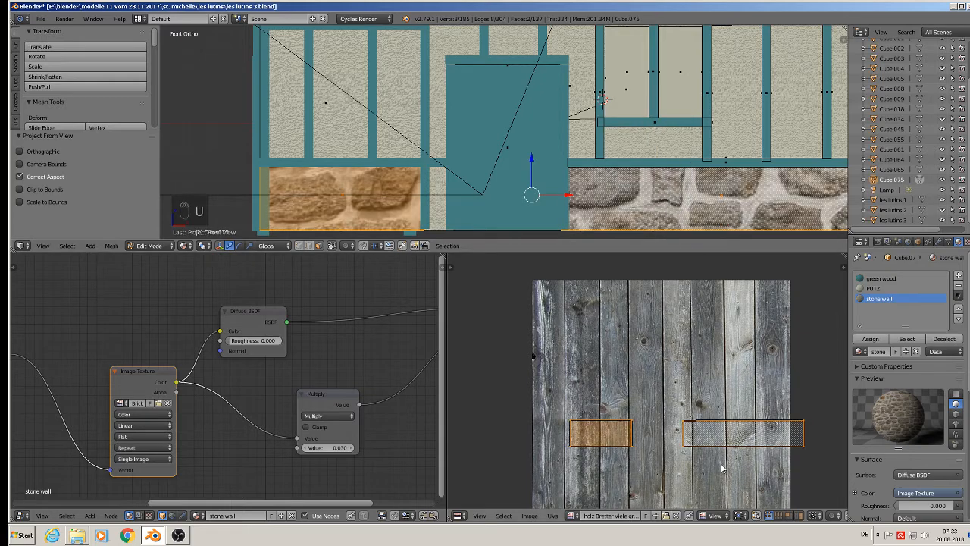
{"action": "key", "text": "s"}
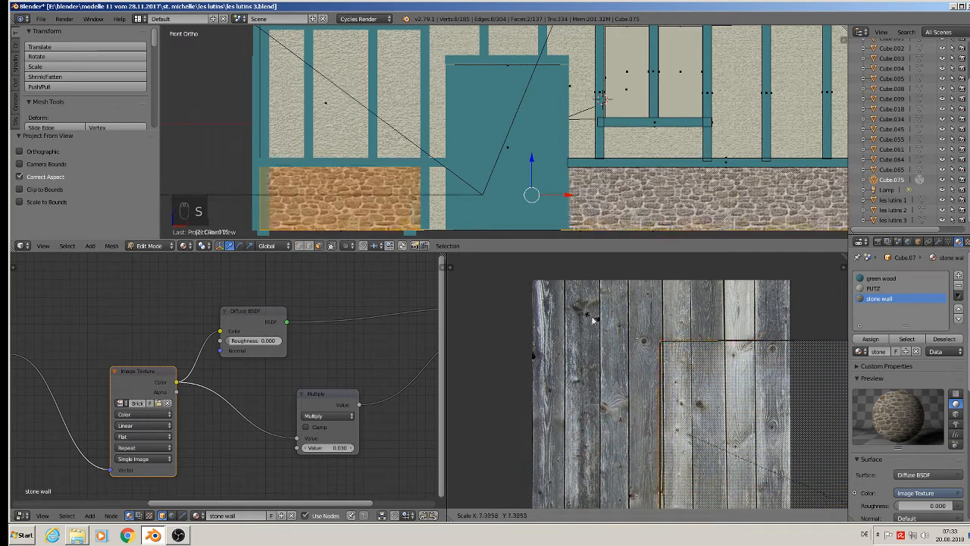
{"action": "left_click", "coordinate": [800, 289]}
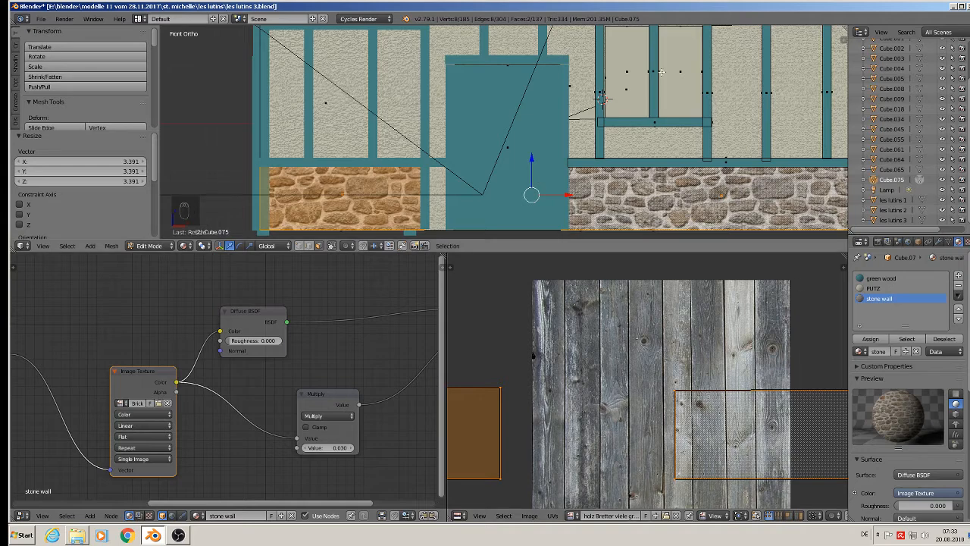
Step: Assign the stone wall material to the two base panels flanking the door on the annex's gable side
{"action": "middle_click_drag", "start_coordinate": [662, 72], "coordinate": [717, 106]}
{"action": "key", "text": "Tab"}
{"action": "scroll", "coordinate": [511, 195], "scroll_direction": "down", "scroll_amount": 2}
{"action": "middle_click_drag", "start_coordinate": [488, 198], "coordinate": [552, 154]}
{"action": "middle_click_drag", "start_coordinate": [489, 163], "coordinate": [527, 161]}
{"action": "key", "text": "Tab"}
{"action": "right_click", "coordinate": [496, 170]}
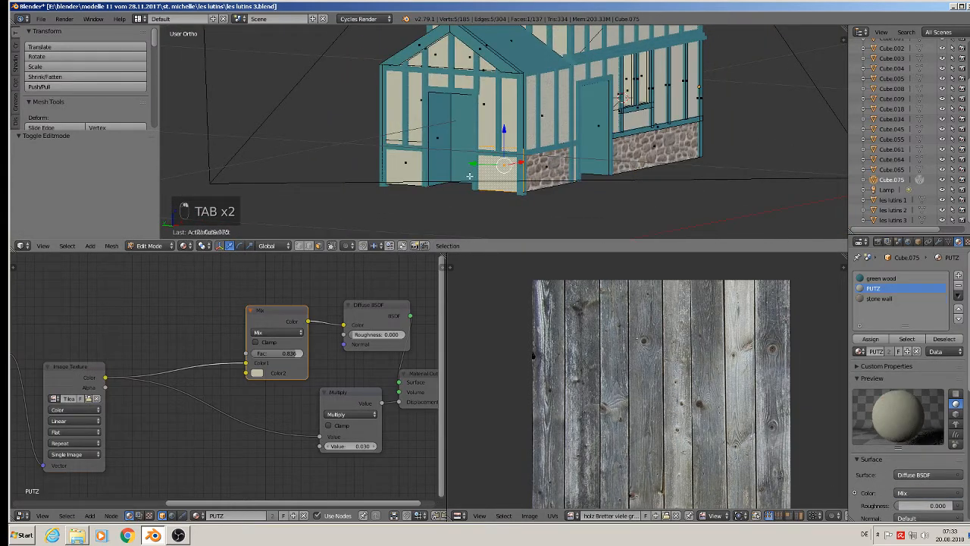
{"action": "right_click", "coordinate": [394, 168], "text": "shift"}
{"action": "middle_click_drag", "start_coordinate": [396, 168], "coordinate": [439, 165]}
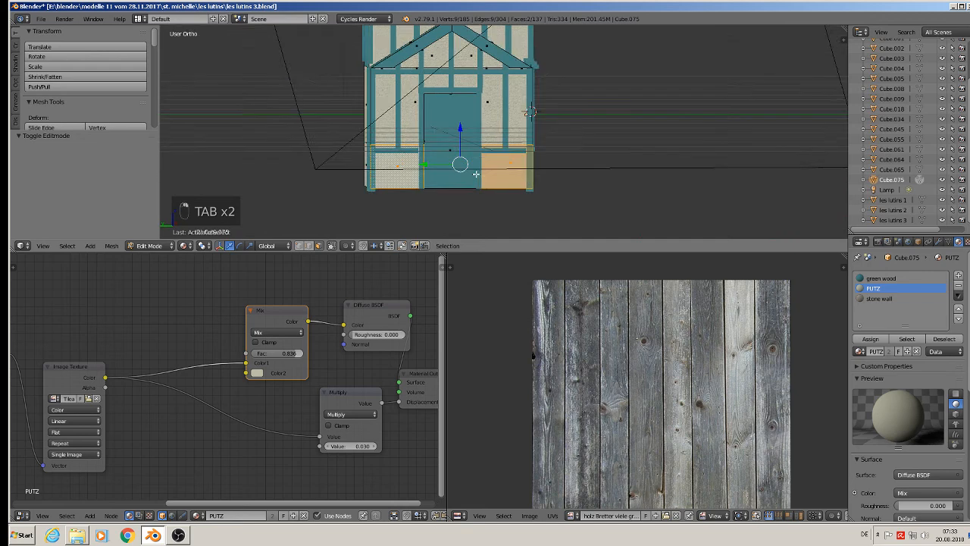
{"action": "left_click", "coordinate": [889, 301]}
{"action": "left_click", "coordinate": [870, 339]}
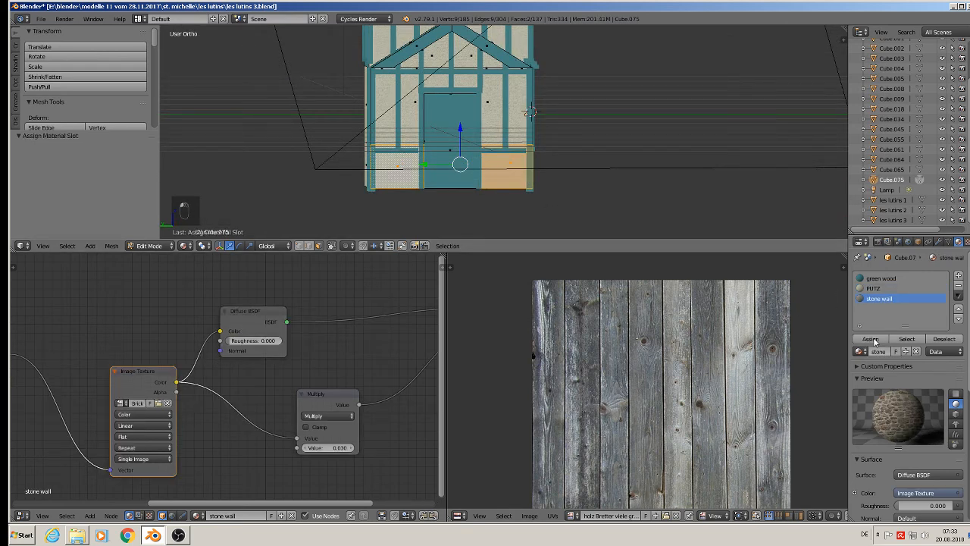
Step: Unwrap the gable side's two base panels with Project From View and scale their UVs up by about 4.52
{"action": "key", "text": "u"}
{"action": "left_click", "coordinate": [418, 160]}
{"action": "key", "text": "s"}
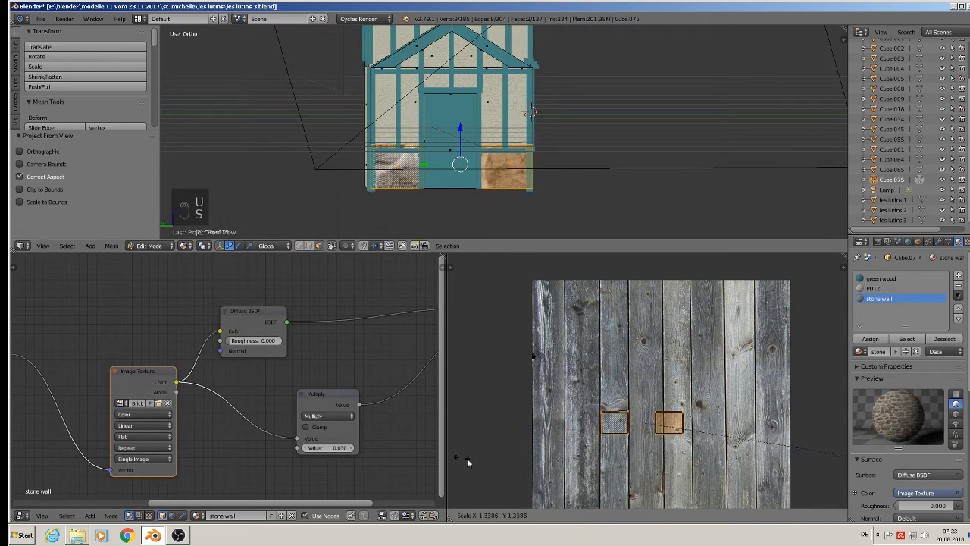
{"action": "left_click", "coordinate": [533, 336]}
Step: Select the rear wall's upper and lower faces plus the annex's rear base panel, and unwrap them with Project From View
{"action": "scroll", "coordinate": [430, 180], "scroll_direction": "up", "scroll_amount": 5}
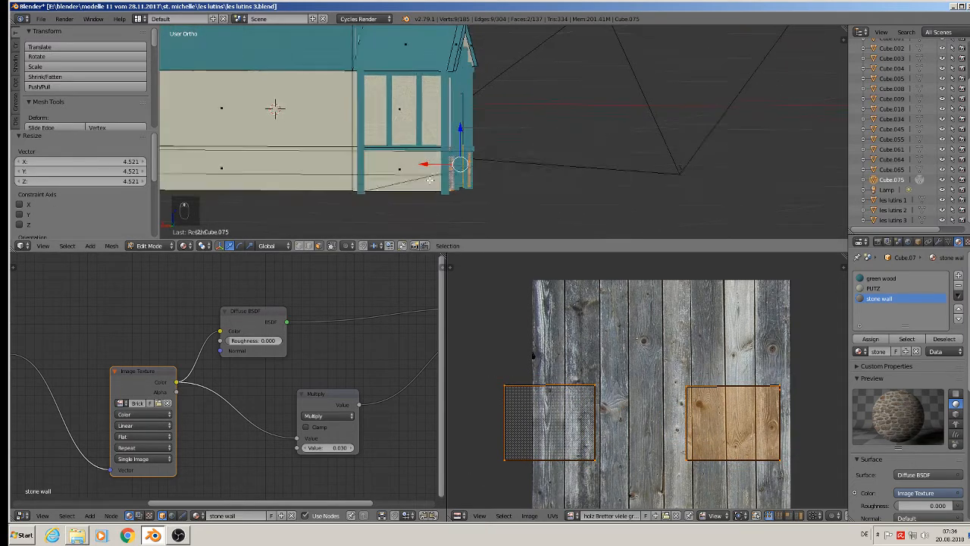
{"action": "key", "text": "Tab"}
{"action": "key", "text": "Tab"}
{"action": "right_click", "coordinate": [408, 173]}
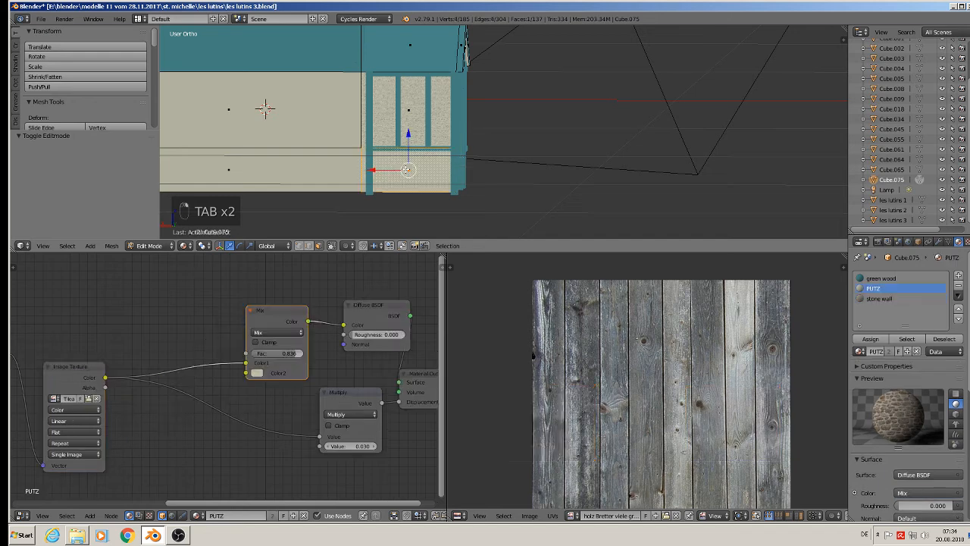
{"action": "right_click", "coordinate": [251, 114], "text": "shift"}
{"action": "right_click", "coordinate": [243, 179], "text": "shift"}
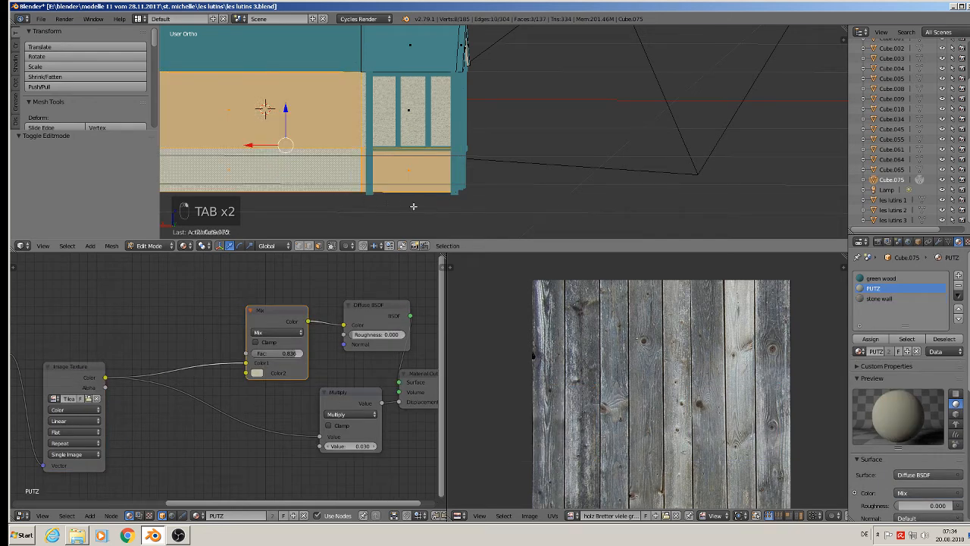
{"action": "middle_click_drag", "start_coordinate": [413, 206], "coordinate": [551, 191], "text": "shift"}
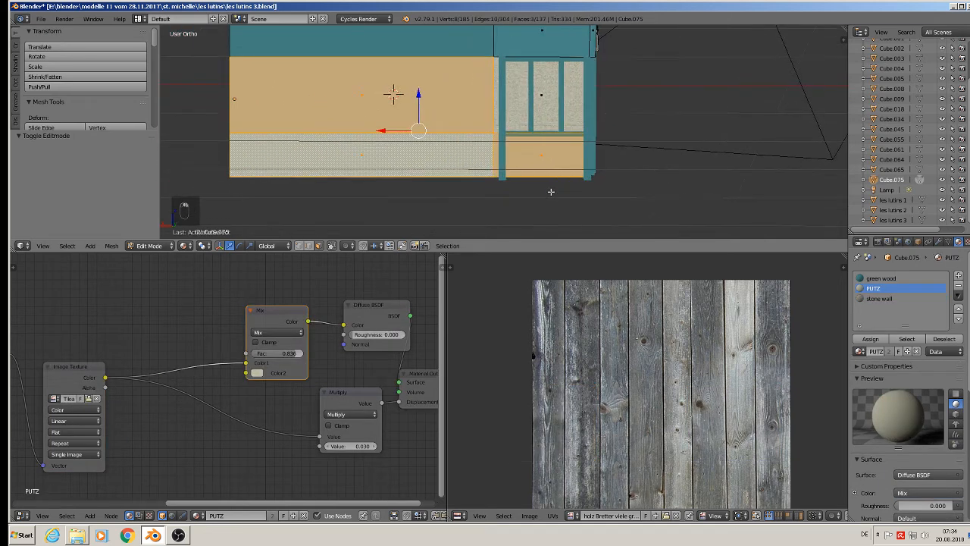
{"action": "key", "text": "u"}
{"action": "left_click", "coordinate": [495, 183]}
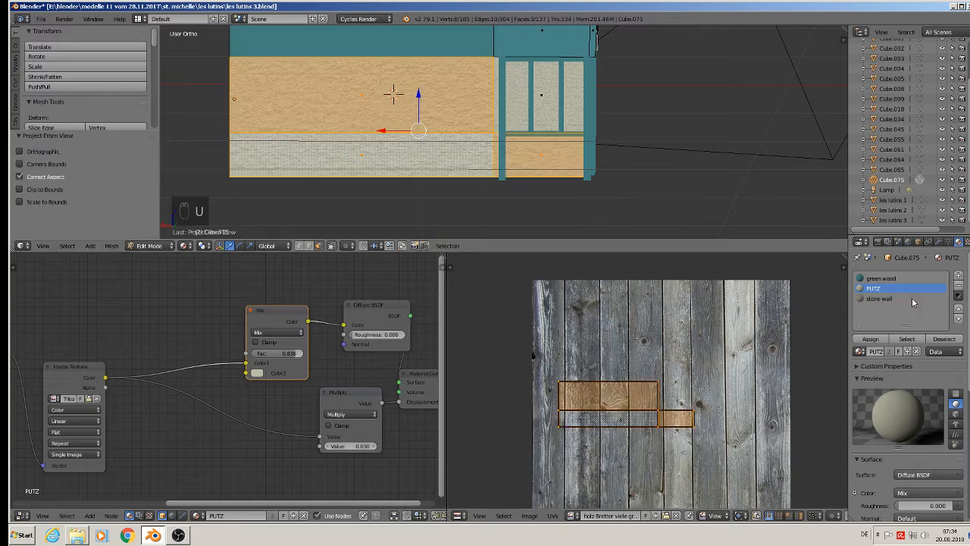
Step: Assign stone wall to the three selected rear faces, enlarge their UVs and leave mesh editing
{"action": "left_click", "coordinate": [881, 299]}
{"action": "left_click", "coordinate": [870, 339]}
{"action": "key", "text": "s"}
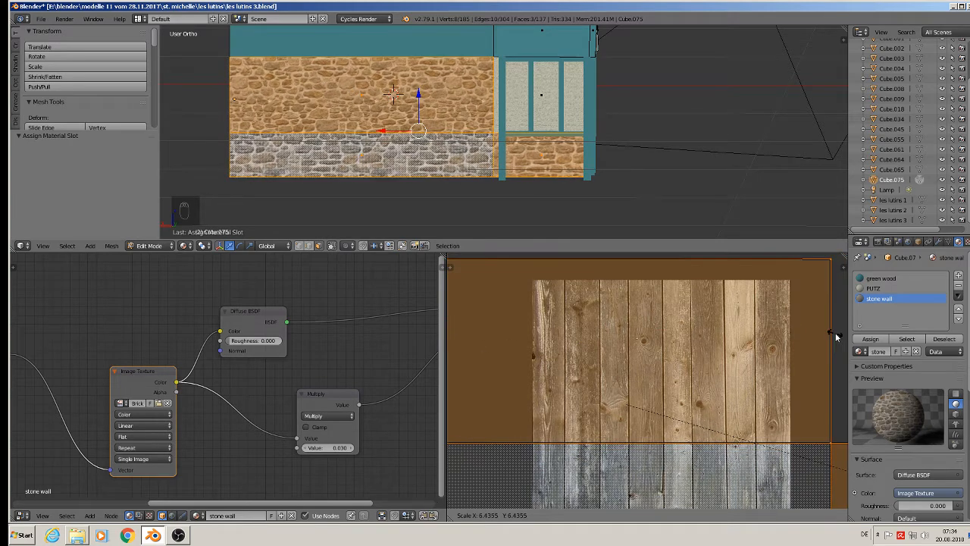
{"action": "left_click", "coordinate": [736, 313]}
{"action": "key", "text": "Tab"}
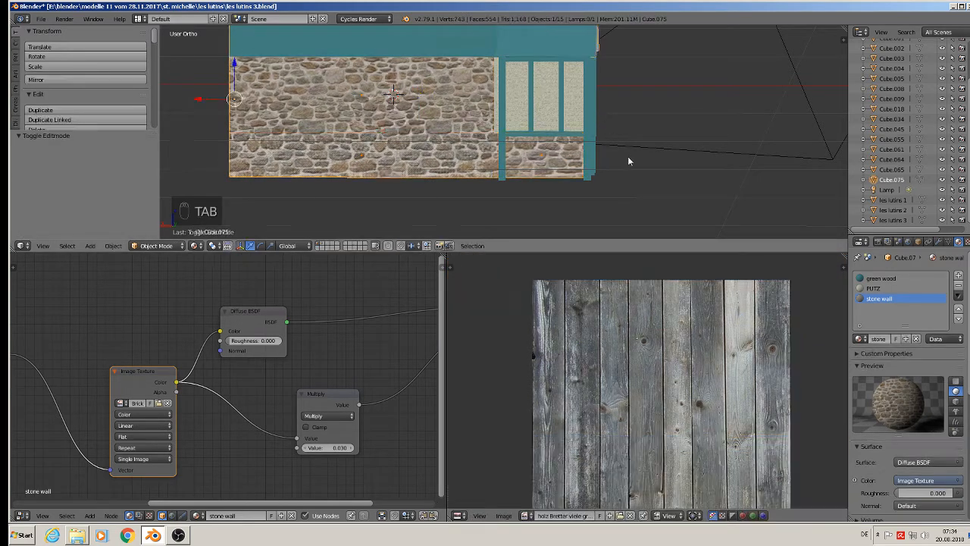
{"action": "middle_click_drag", "start_coordinate": [630, 158], "coordinate": [398, 100]}
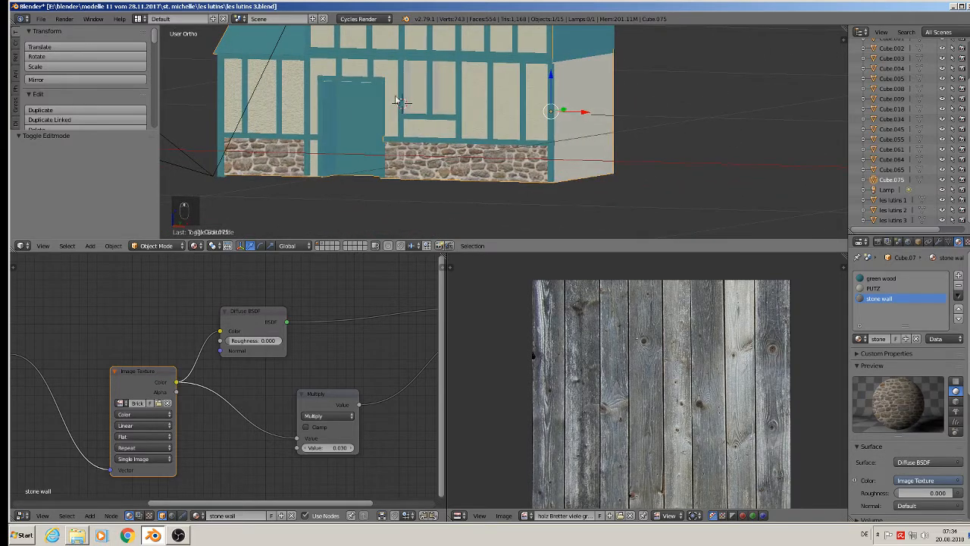
Step: Select the three faces of the main house's plain end wall, unwrap them with Project From View and assign stone wall
{"action": "key", "text": "Tab"}
{"action": "right_click", "coordinate": [596, 119]}
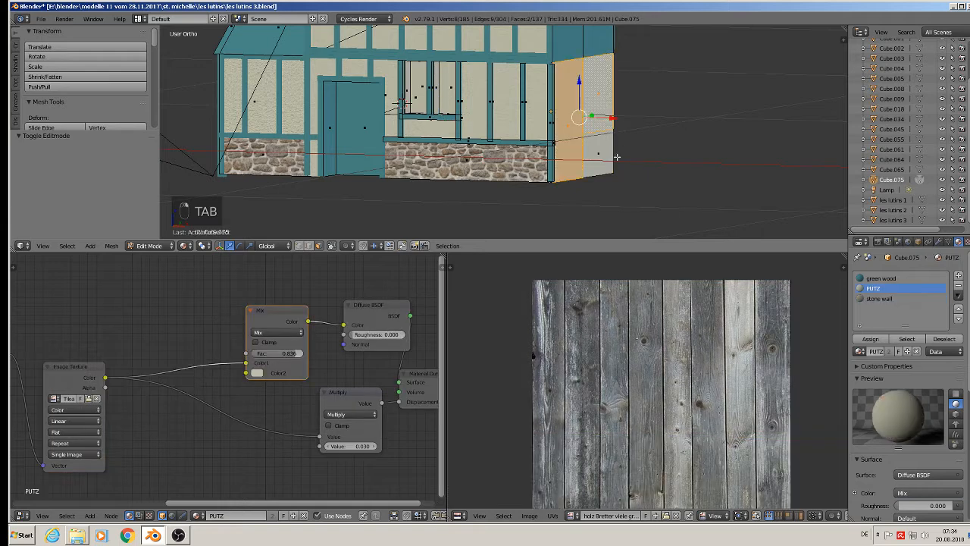
{"action": "middle_click_drag", "start_coordinate": [596, 154], "coordinate": [526, 150]}
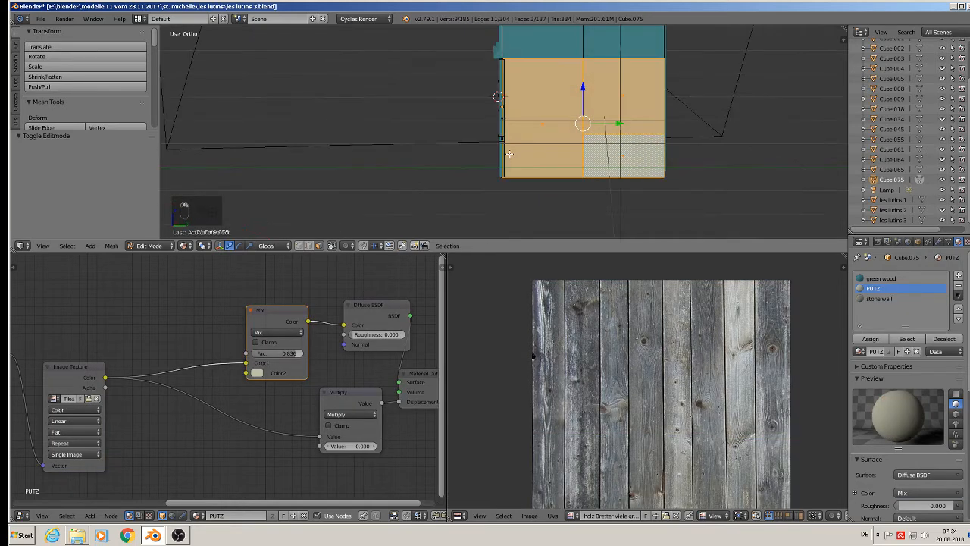
{"action": "key", "text": "u"}
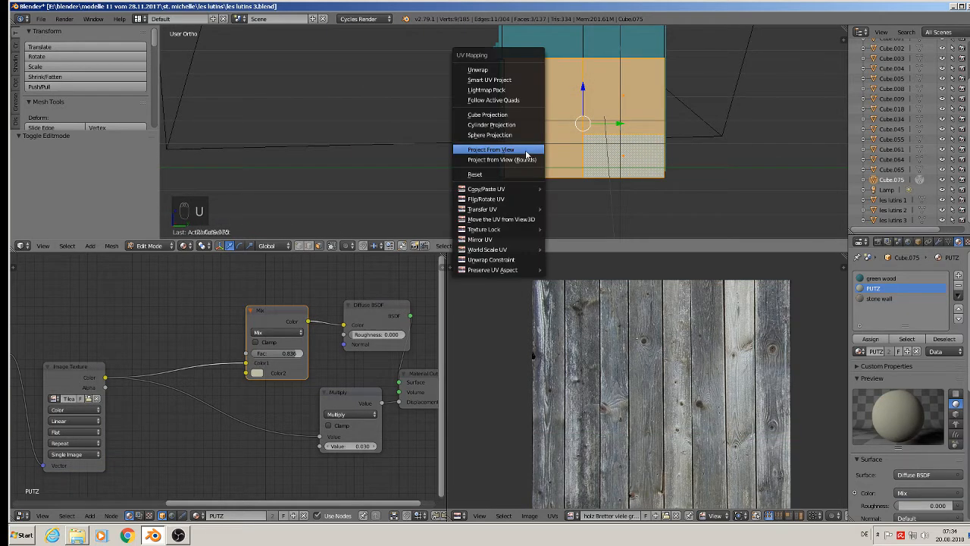
{"action": "left_click", "coordinate": [526, 155]}
{"action": "left_click", "coordinate": [879, 299]}
{"action": "left_click", "coordinate": [870, 339]}
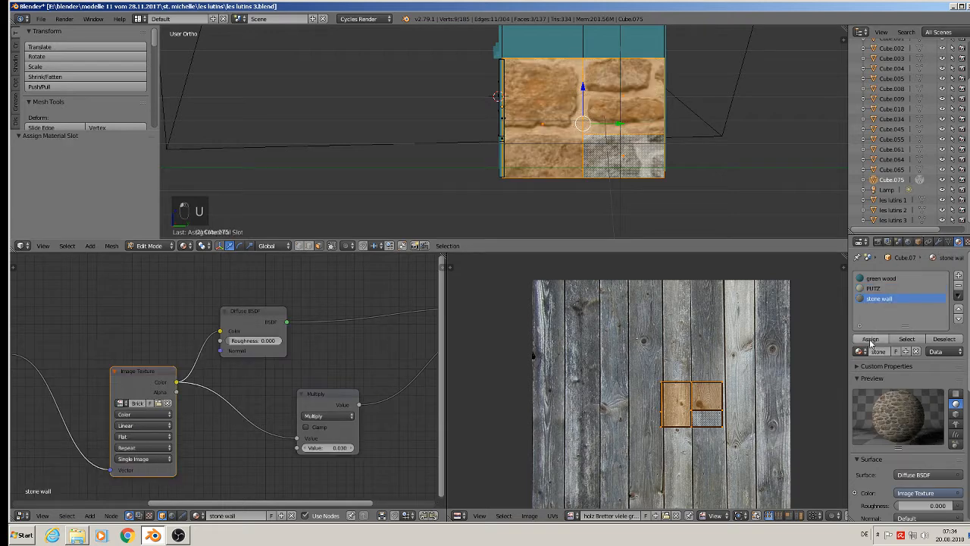
Step: Scale the end wall's UVs up by about 4.67 and again by 1.803, and leave mesh editing
{"action": "key", "text": "s"}
{"action": "right_click", "coordinate": [751, 190]}
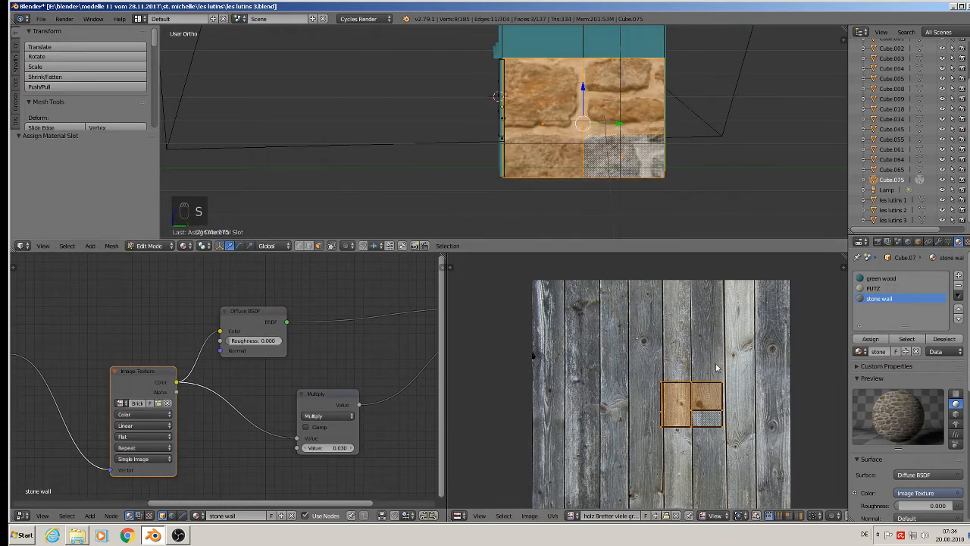
{"action": "key", "text": "s"}
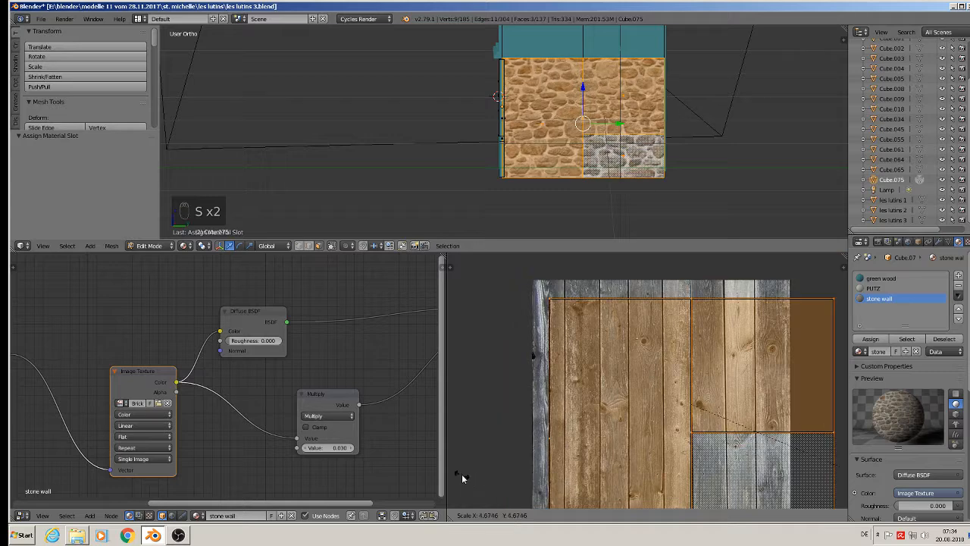
{"action": "left_click", "coordinate": [461, 474]}
{"action": "key", "text": "Tab"}
{"action": "key", "text": "Tab"}
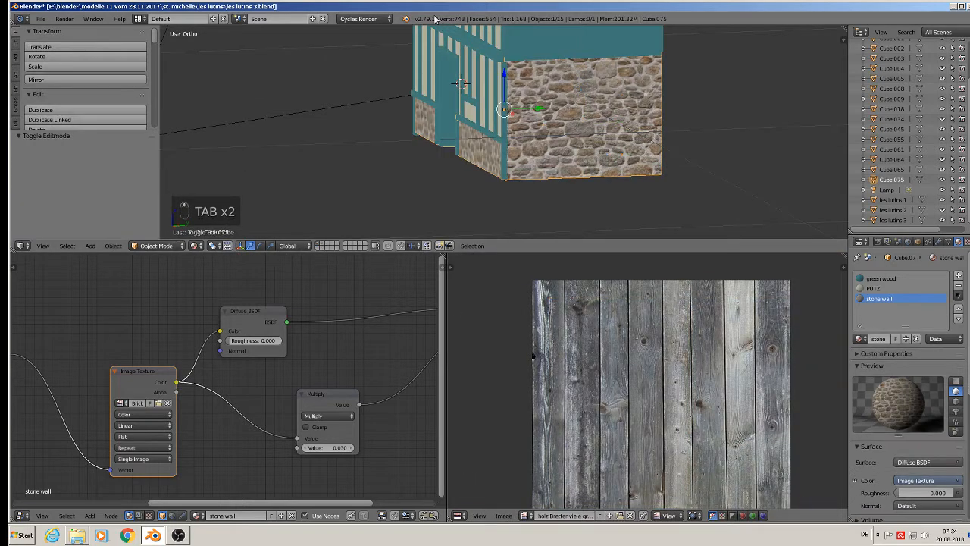
{"action": "key", "text": "Tab"}
{"action": "key", "text": "s"}
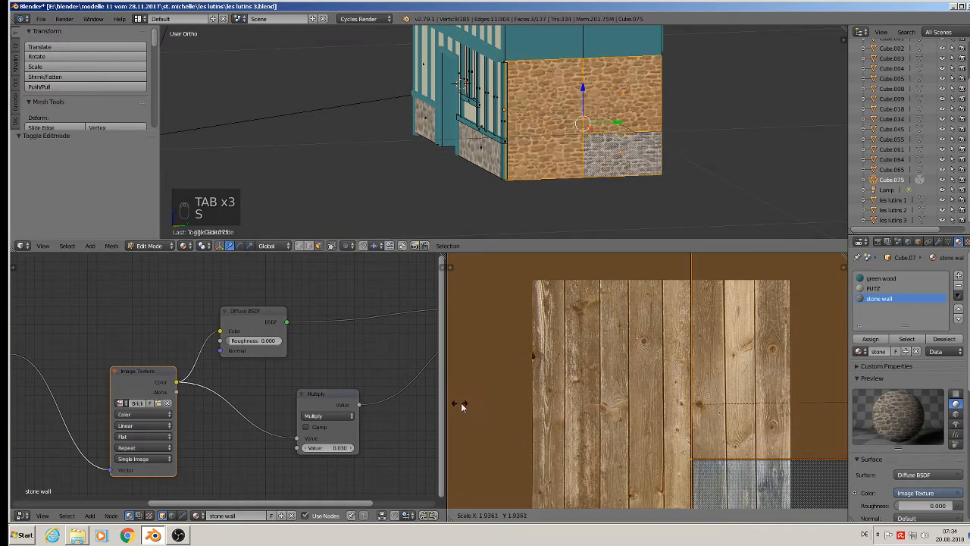
{"action": "left_click", "coordinate": [705, 248]}
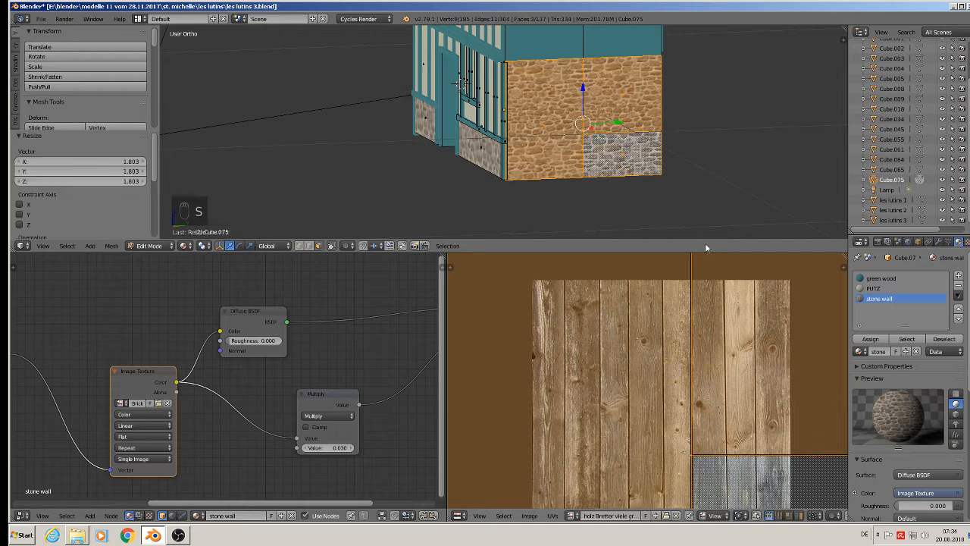
{"action": "key", "text": "Tab"}
Step: Save the scene as a new file named les lutins 4.blend
{"action": "middle_click_drag", "start_coordinate": [683, 190], "coordinate": [599, 149]}
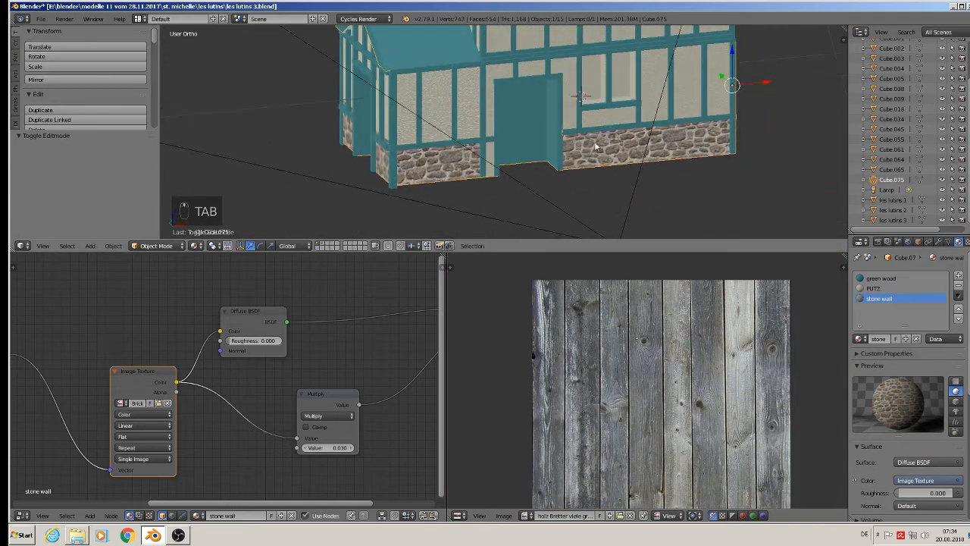
{"action": "scroll", "coordinate": [596, 147], "scroll_direction": "down", "scroll_amount": 4}
{"action": "left_click", "coordinate": [40, 18]}
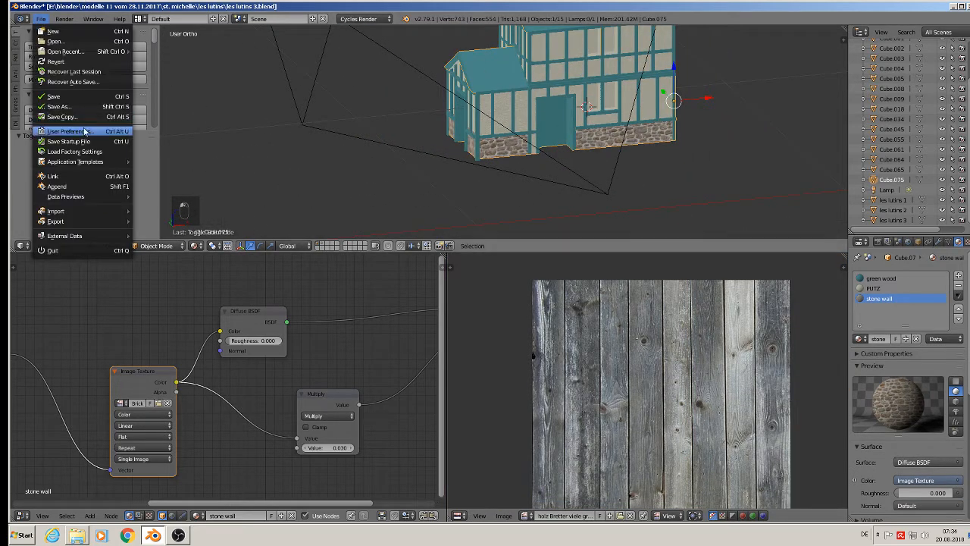
{"action": "left_click", "coordinate": [59, 106]}
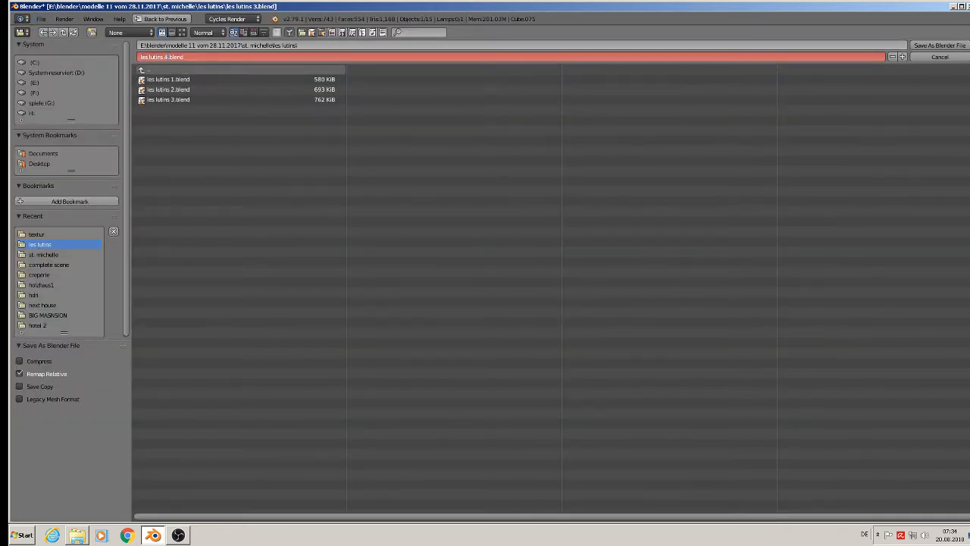
{"action": "left_click", "coordinate": [939, 45]}
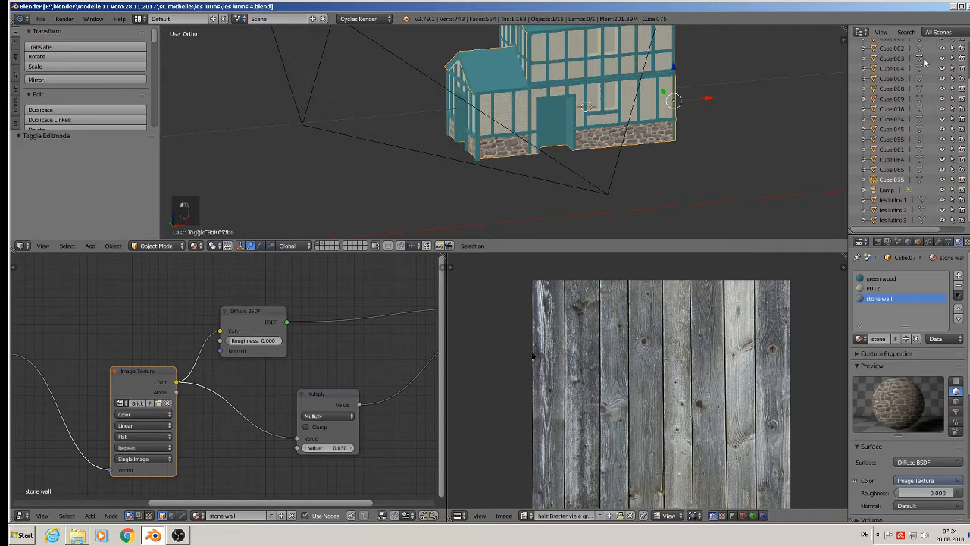
Step: Lower the upper edges of the two stone base panels on the annex's gable side by 0.006 and 0.005 along Z
{"action": "middle_click_drag", "start_coordinate": [621, 114], "coordinate": [570, 112]}
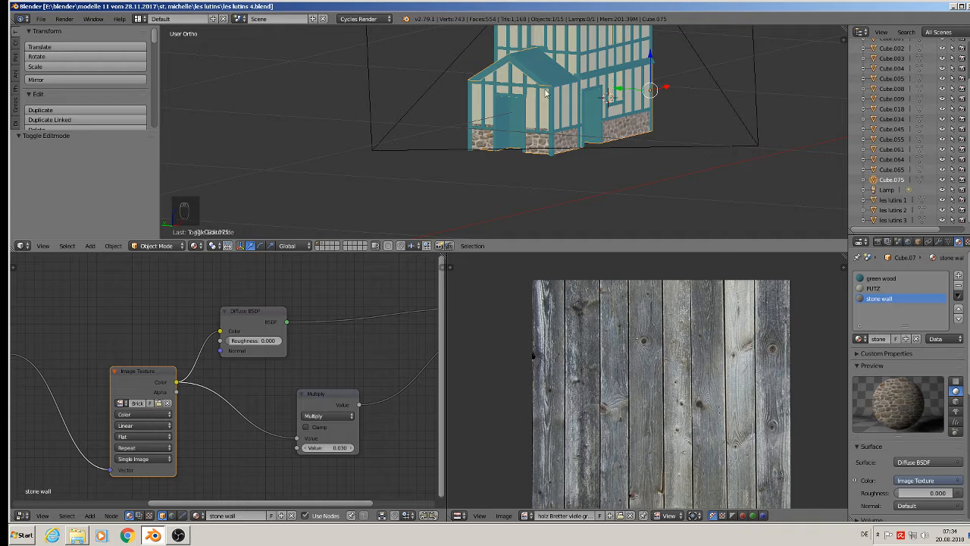
{"action": "scroll", "coordinate": [545, 93], "scroll_direction": "up", "scroll_amount": 6}
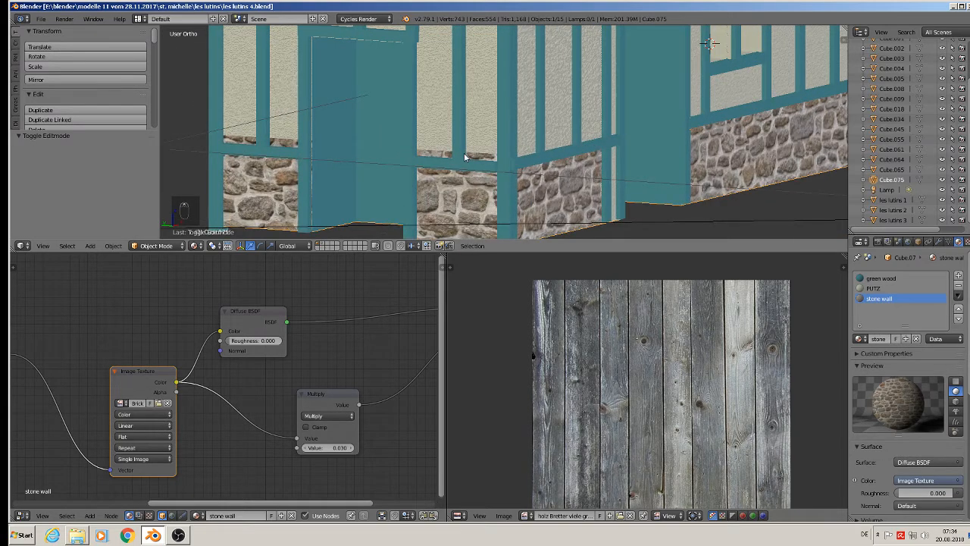
{"action": "right_click", "coordinate": [484, 116]}
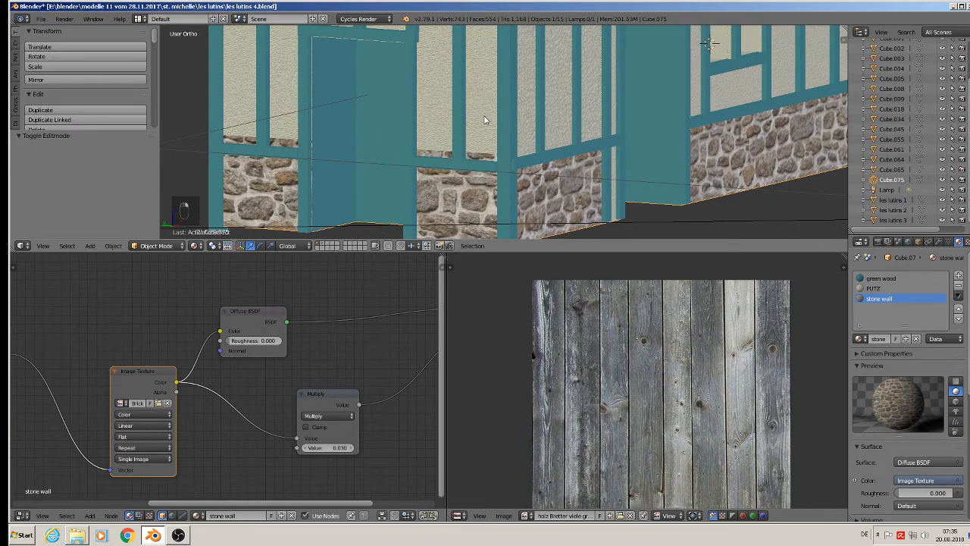
{"action": "key", "text": "Tab"}
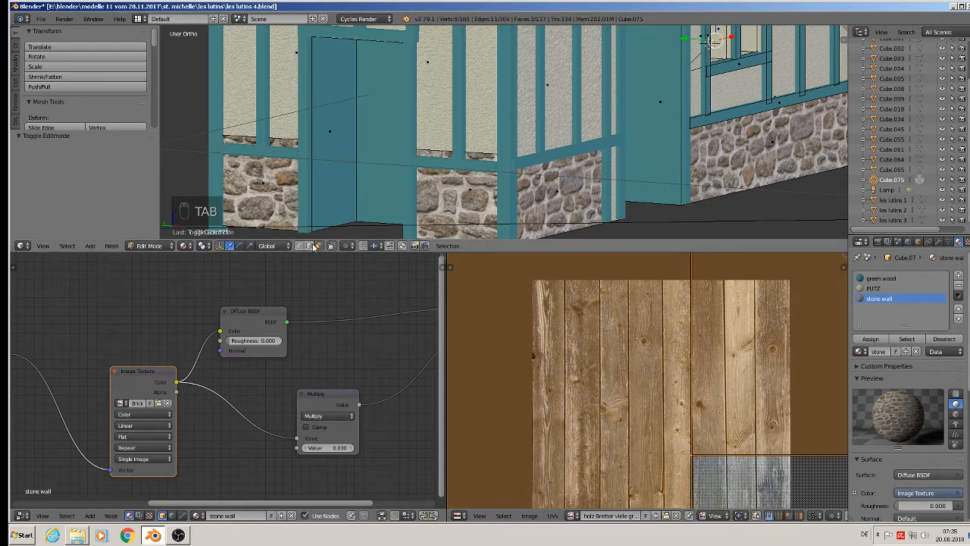
{"action": "right_click", "coordinate": [430, 153]}
{"action": "left_click_drag", "start_coordinate": [461, 123], "coordinate": [460, 132]}
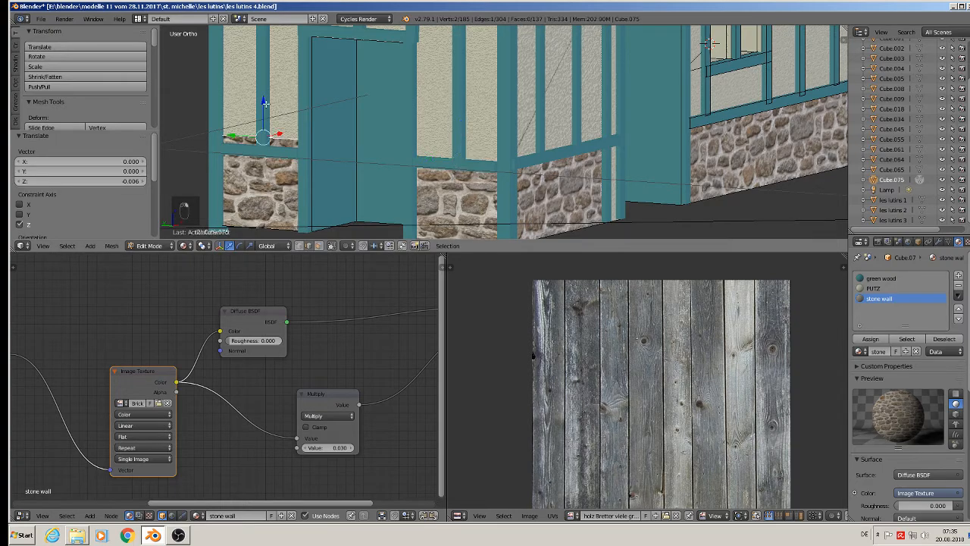
{"action": "key", "text": "g"}
{"action": "key", "text": "z"}
{"action": "left_click", "coordinate": [265, 111]}
Step: Examine the mesh around the narrow plaster base panel beside the main door in wireframe shading and front view
{"action": "scroll", "coordinate": [656, 187], "scroll_direction": "down", "scroll_amount": 3}
{"action": "middle_click_drag", "start_coordinate": [656, 187], "coordinate": [474, 128]}
{"action": "scroll", "coordinate": [583, 168], "scroll_direction": "up", "scroll_amount": 4}
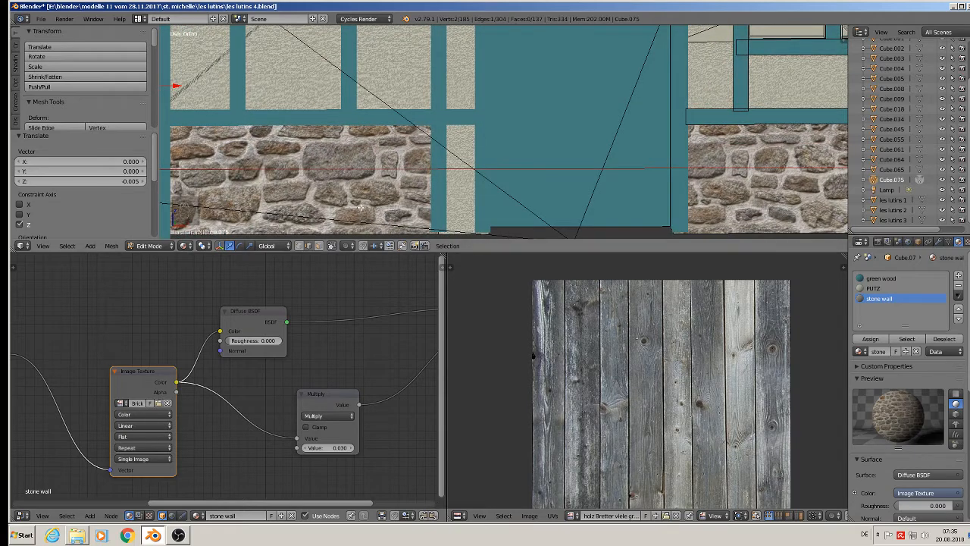
{"action": "left_click", "coordinate": [185, 245]}
{"action": "left_click", "coordinate": [204, 222]}
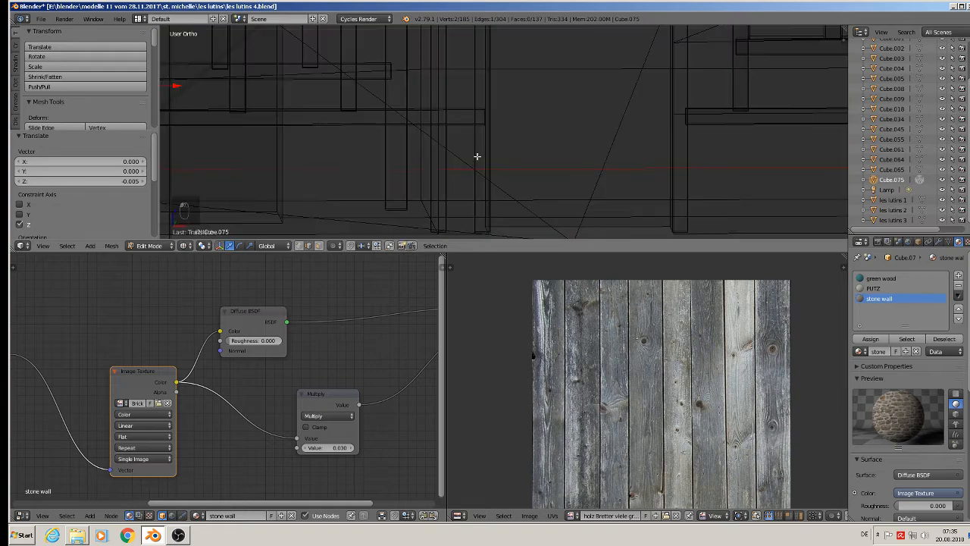
{"action": "key", "text": "KP_1"}
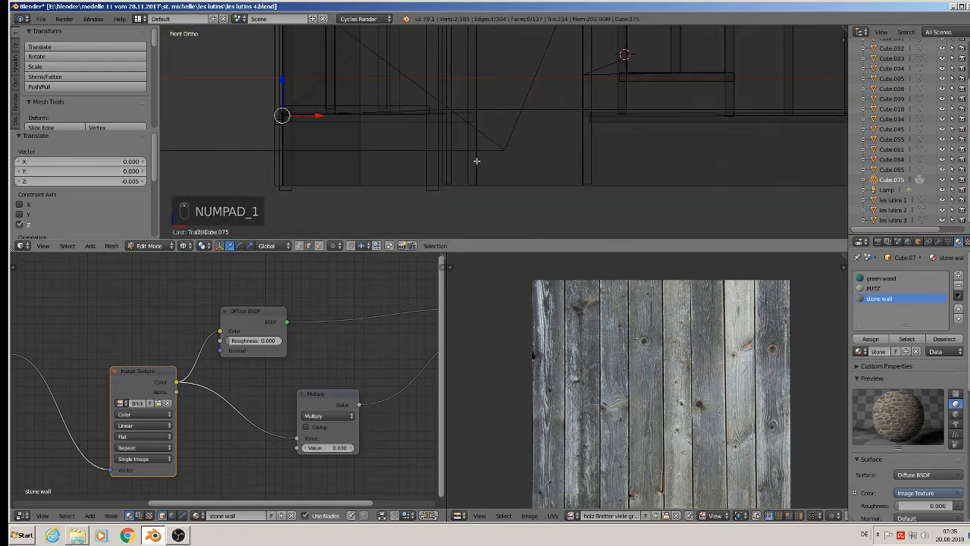
{"action": "scroll", "coordinate": [485, 148], "scroll_direction": "up", "scroll_amount": 4}
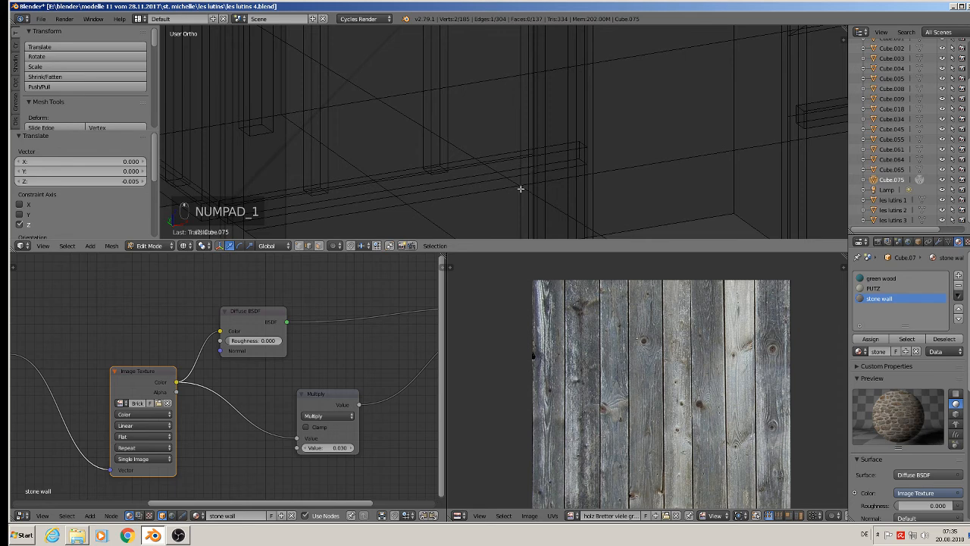
Step: Switch the viewport to solid shading and select the whole wall mesh
{"action": "left_click", "coordinate": [184, 246]}
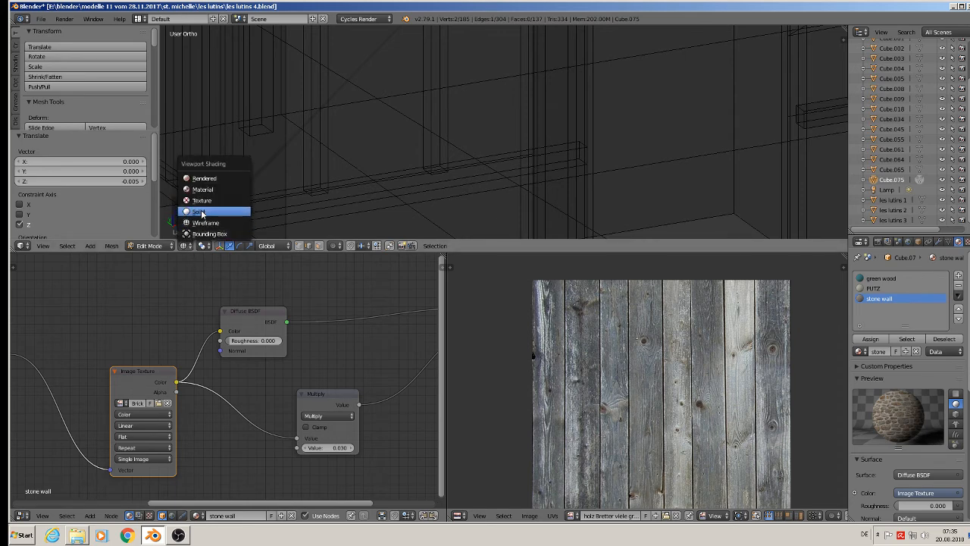
{"action": "left_click", "coordinate": [205, 210]}
{"action": "middle_click_drag", "start_coordinate": [450, 142], "coordinate": [508, 138]}
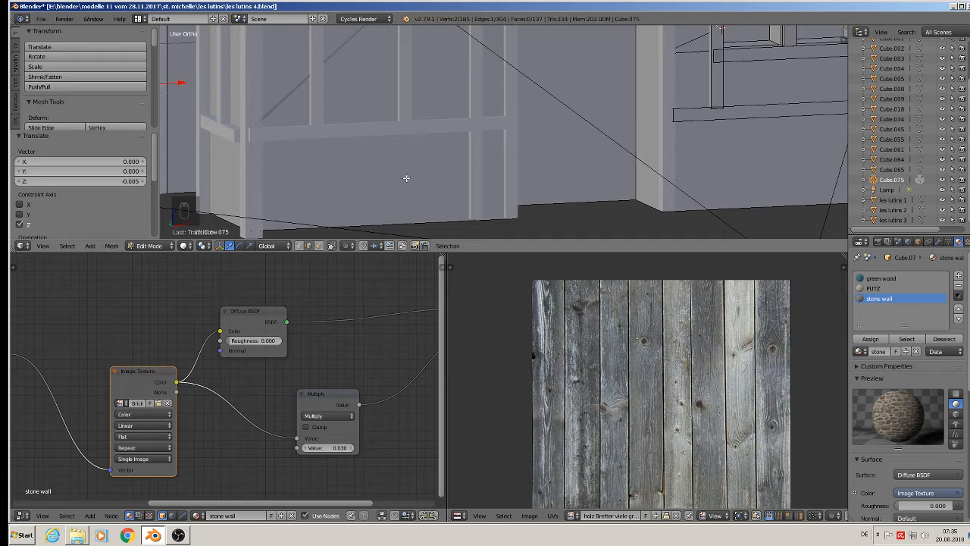
{"action": "key", "text": "a"}
{"action": "key", "text": "a"}
{"action": "key", "text": "a"}
{"action": "key", "text": "a"}
{"action": "key", "text": "a"}
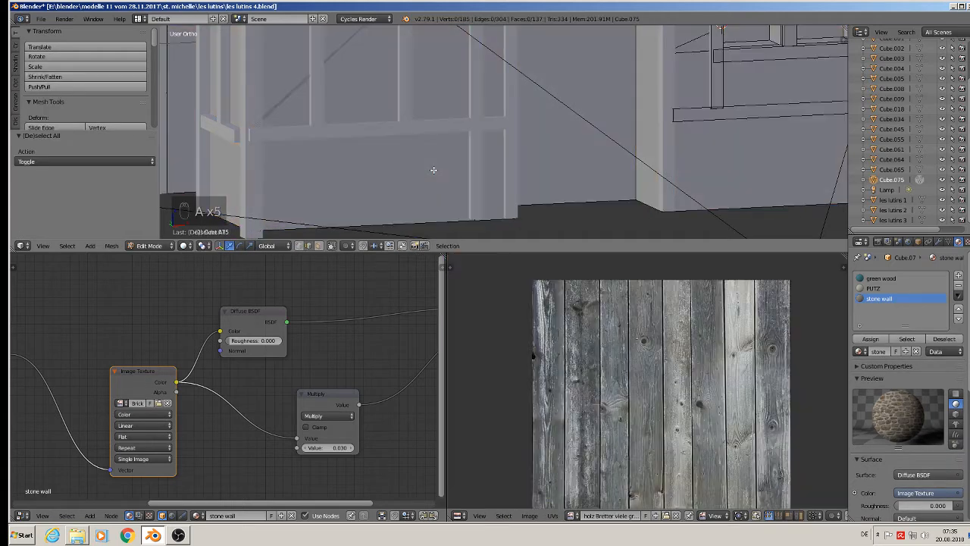
{"action": "key", "text": "a"}
Step: Knife-cut the wall along the horizontal beam from the annex's corner to the neighbouring post, separating the narrow base panel
{"action": "middle_click_drag", "start_coordinate": [414, 164], "coordinate": [390, 164]}
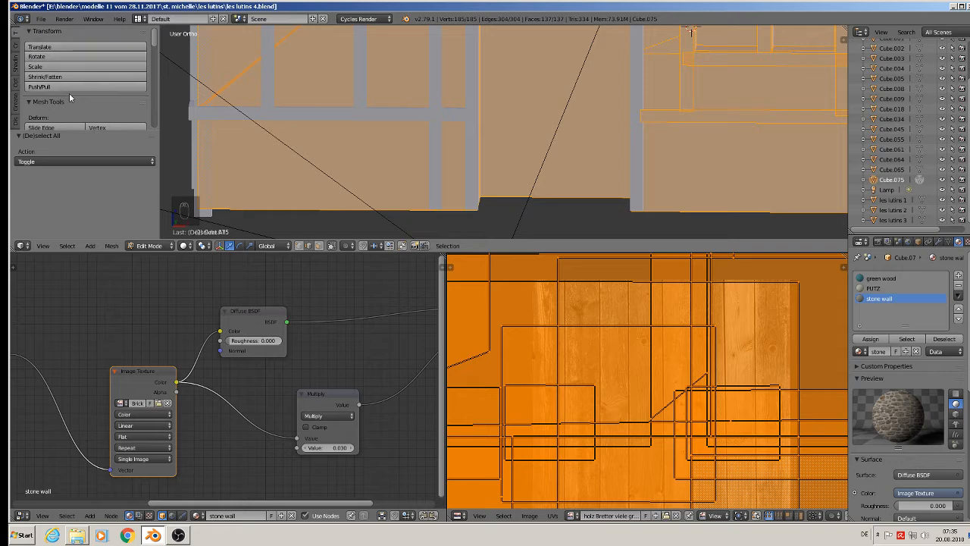
{"action": "scroll", "coordinate": [69, 97], "scroll_direction": "down", "scroll_amount": 5}
{"action": "left_click", "coordinate": [59, 120]}
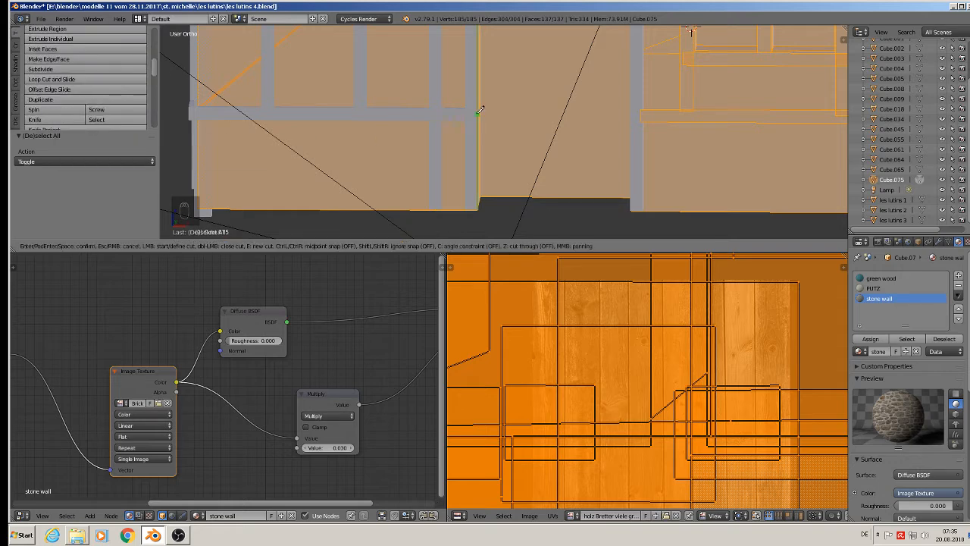
{"action": "left_click", "coordinate": [471, 109]}
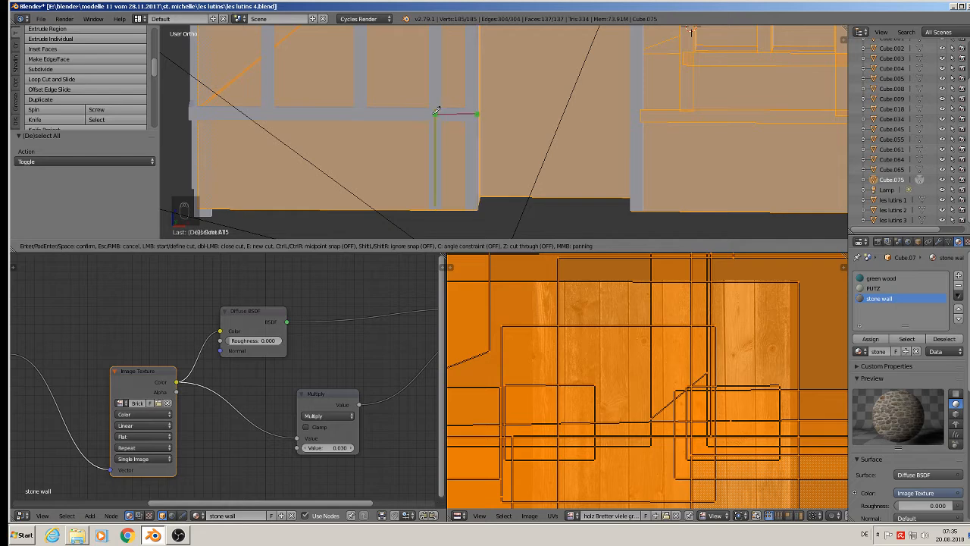
{"action": "left_click", "coordinate": [436, 112]}
{"action": "key", "text": "Return"}
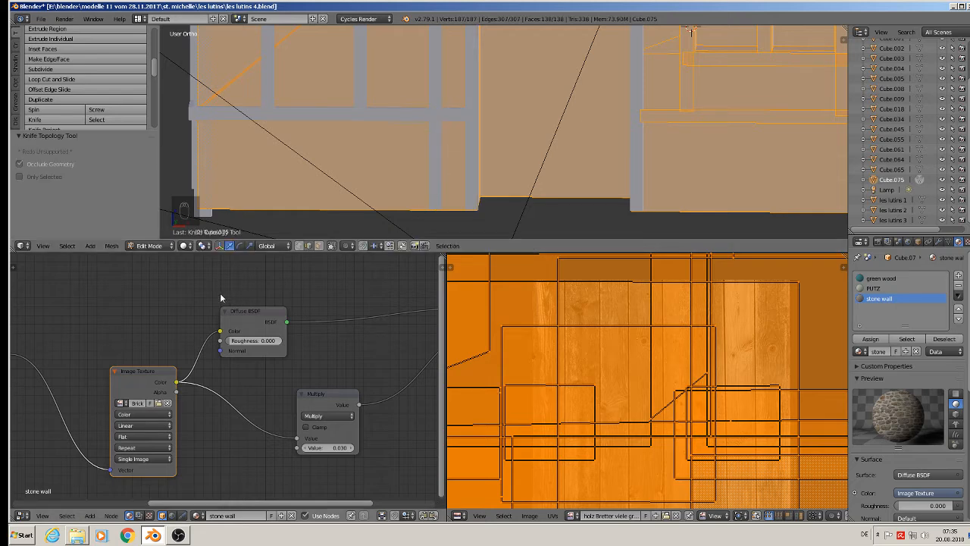
Step: Select the narrow base panel beside the main door, return to material shading and assign stone wall to it
{"action": "right_click", "coordinate": [454, 159]}
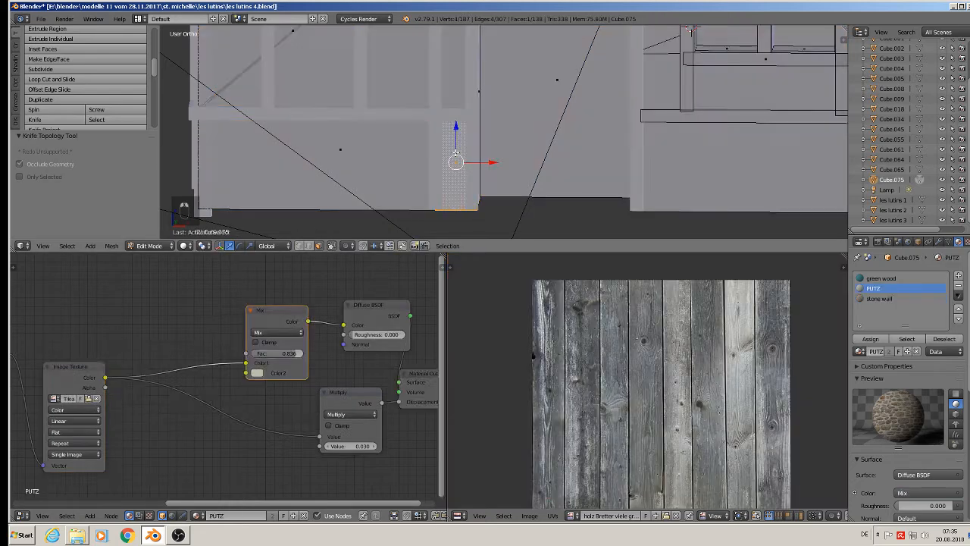
{"action": "key", "text": "KP_1"}
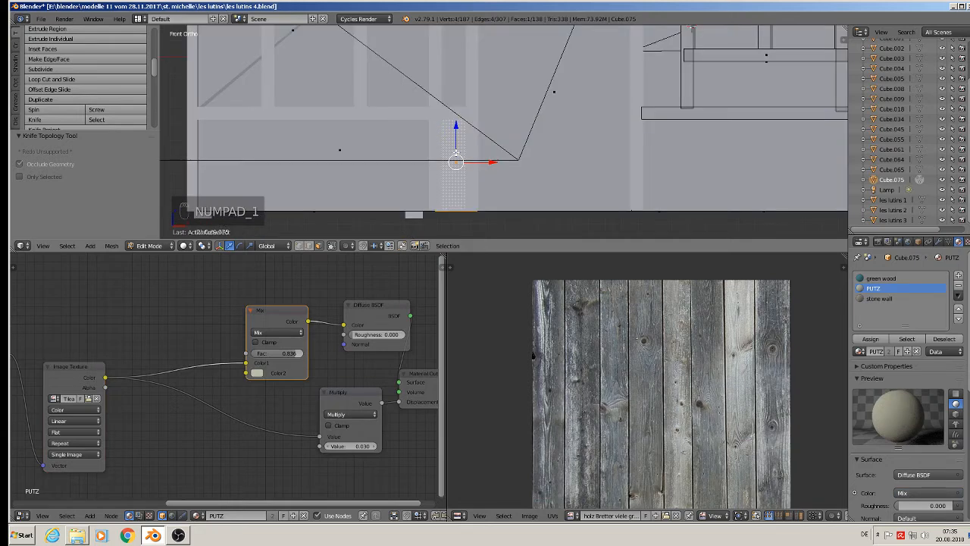
{"action": "left_click", "coordinate": [187, 245]}
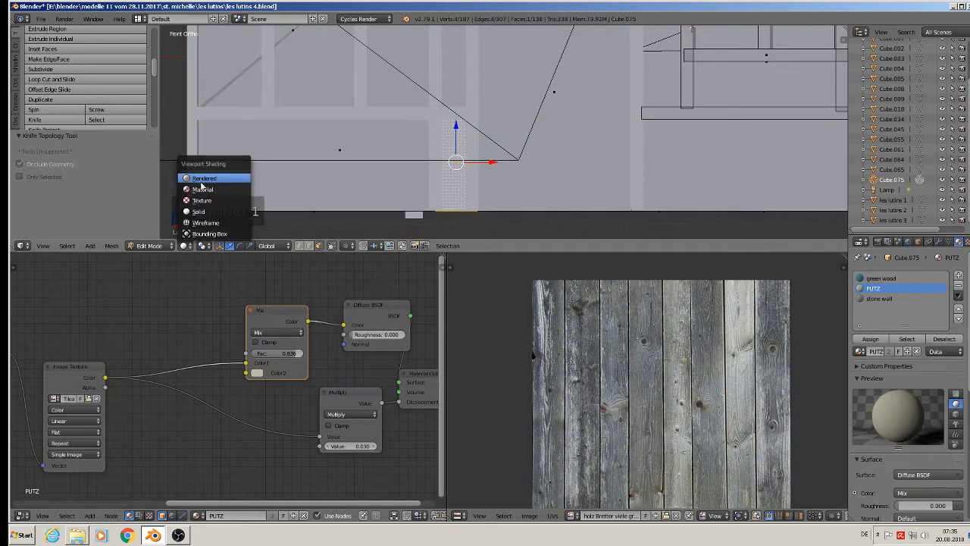
{"action": "left_click", "coordinate": [204, 189]}
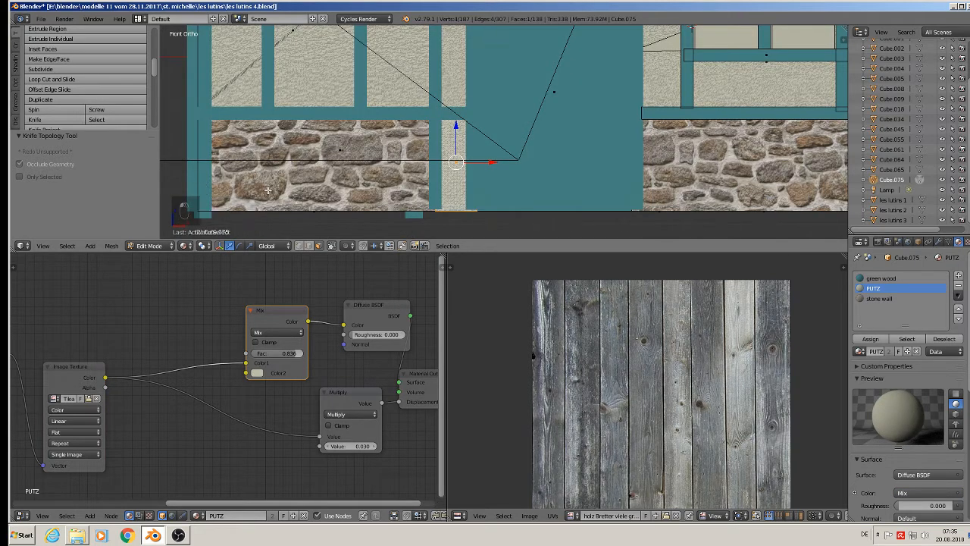
{"action": "left_click", "coordinate": [879, 297]}
{"action": "left_click", "coordinate": [870, 339]}
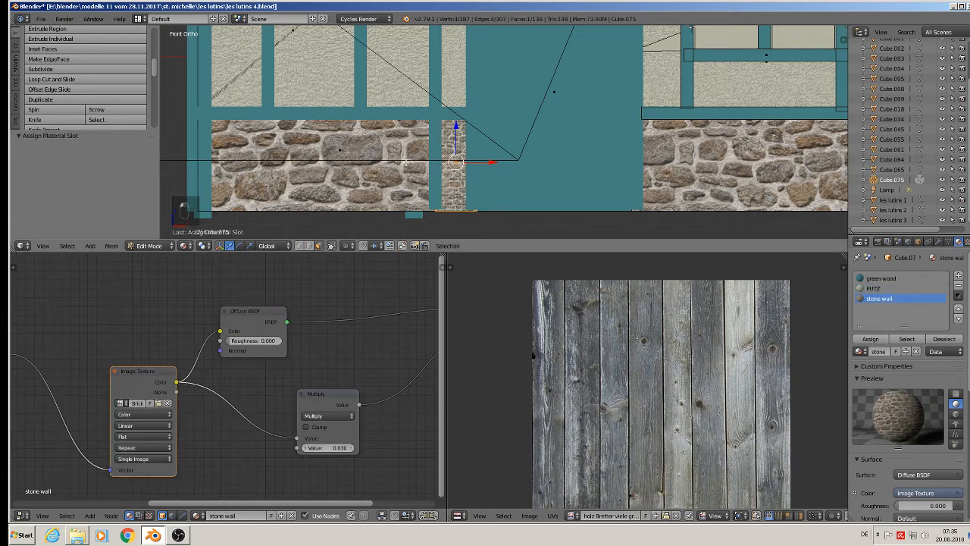
Step: Shrink the narrow panel's UVs so its stones approach the neighbouring base panel's scale, and leave mesh editing
{"action": "scroll", "coordinate": [696, 426], "scroll_direction": "down", "scroll_amount": 4}
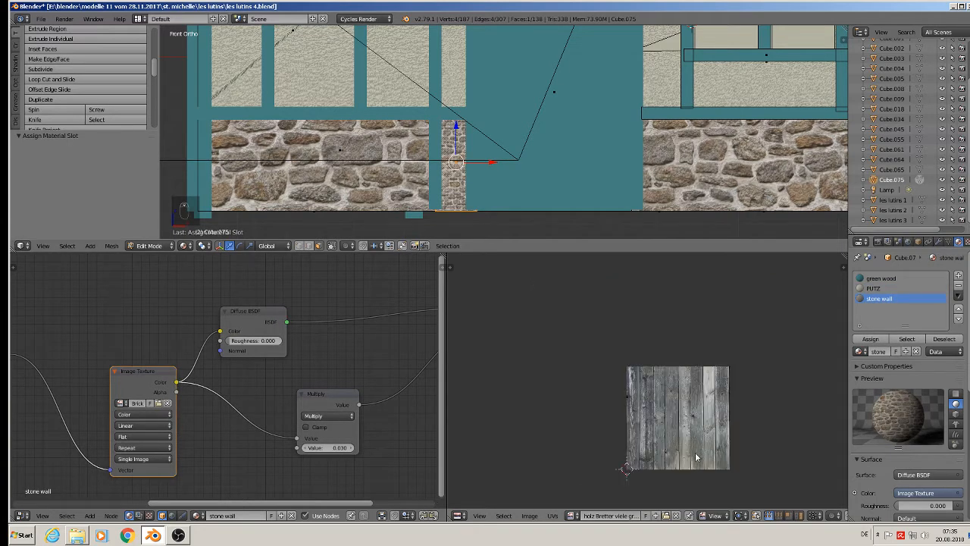
{"action": "key", "text": "s"}
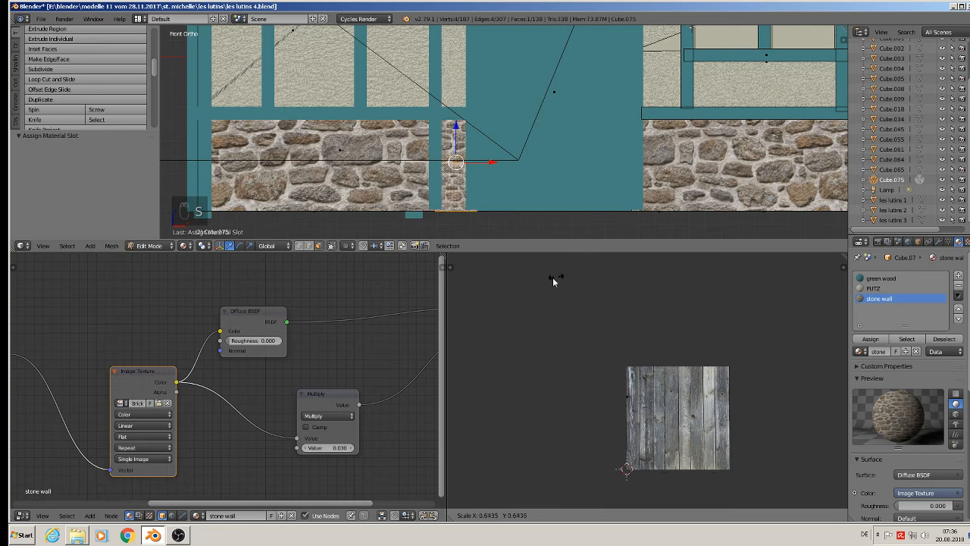
{"action": "left_click", "coordinate": [784, 423]}
{"action": "key", "text": "Tab"}
{"action": "key", "text": "backslash"}
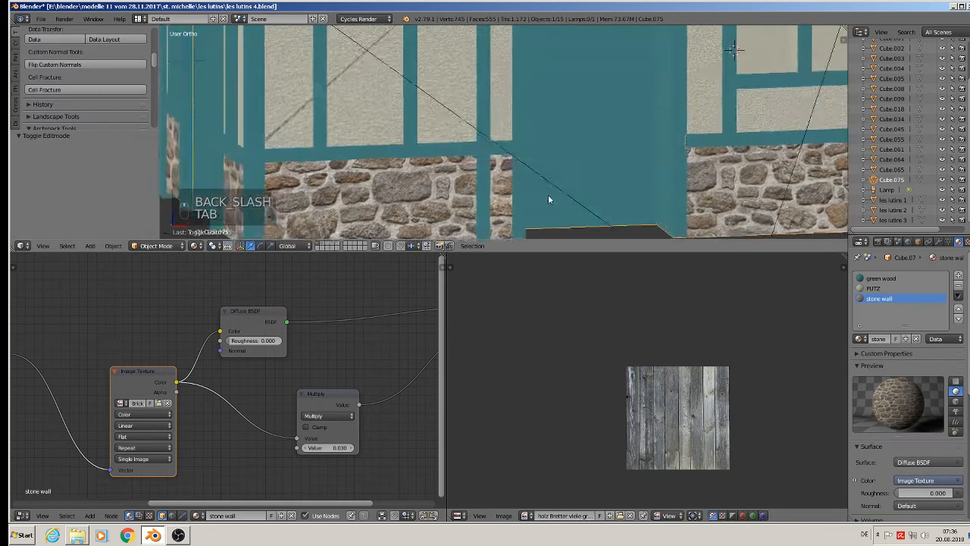
Step: Deselect all objects in the scene and bring up the file commands
{"action": "scroll", "coordinate": [557, 201], "scroll_direction": "down", "scroll_amount": 2}
{"action": "key", "text": "a"}
{"action": "key", "text": "a"}
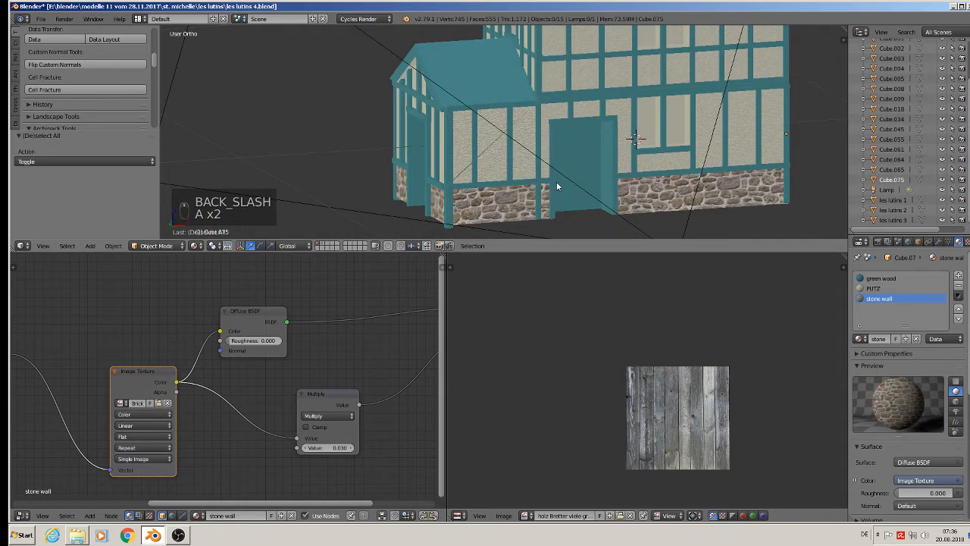
{"action": "scroll", "coordinate": [553, 182], "scroll_direction": "down", "scroll_amount": 2}
{"action": "middle_click_drag", "start_coordinate": [549, 172], "coordinate": [516, 194]}
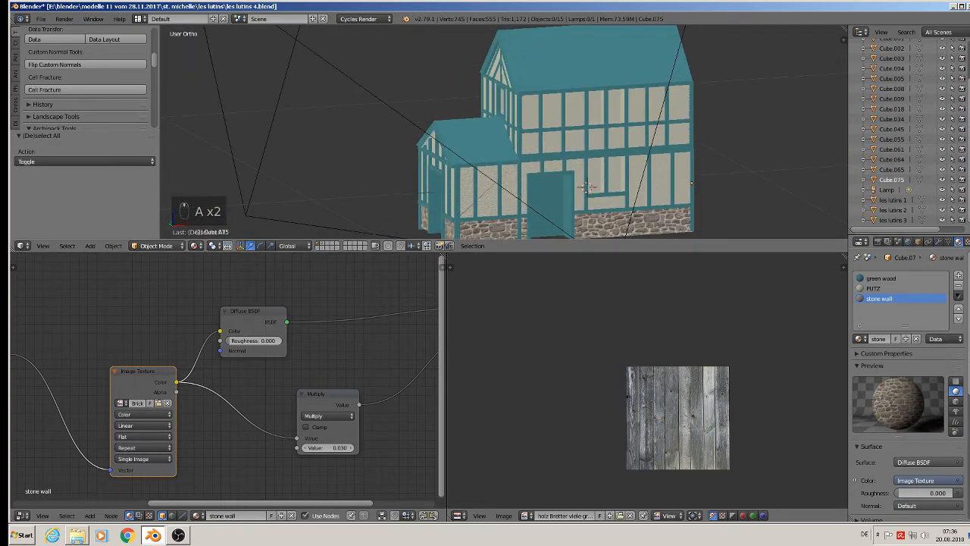
{"action": "left_click", "coordinate": [41, 19]}
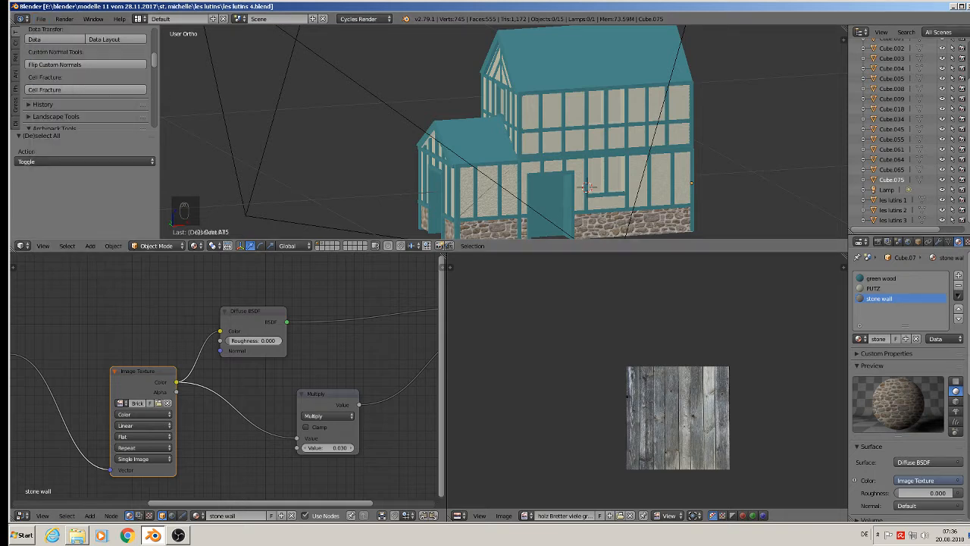
Step: Add a fourth material slot to the house with a new material named roof
{"action": "left_click", "coordinate": [959, 277]}
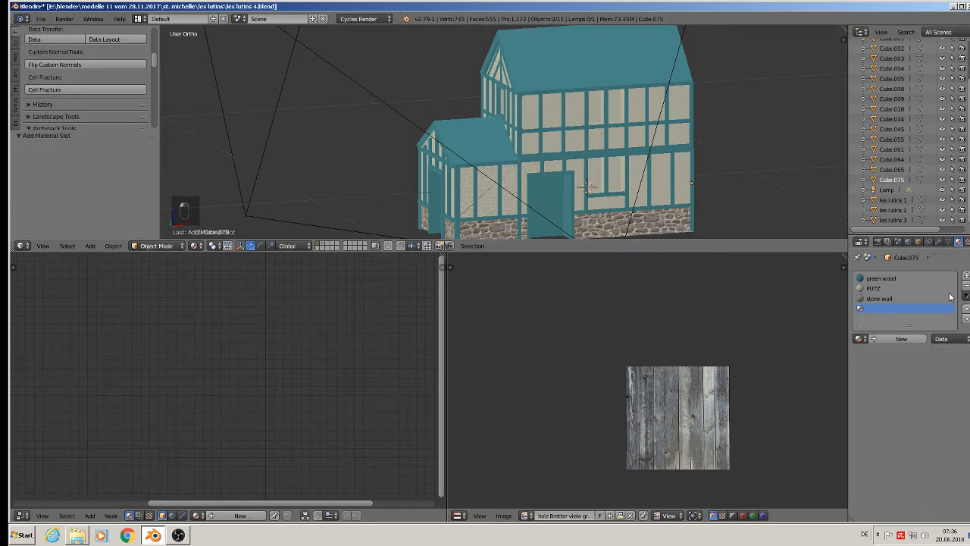
{"action": "left_click", "coordinate": [875, 339]}
{"action": "left_click", "coordinate": [874, 339]}
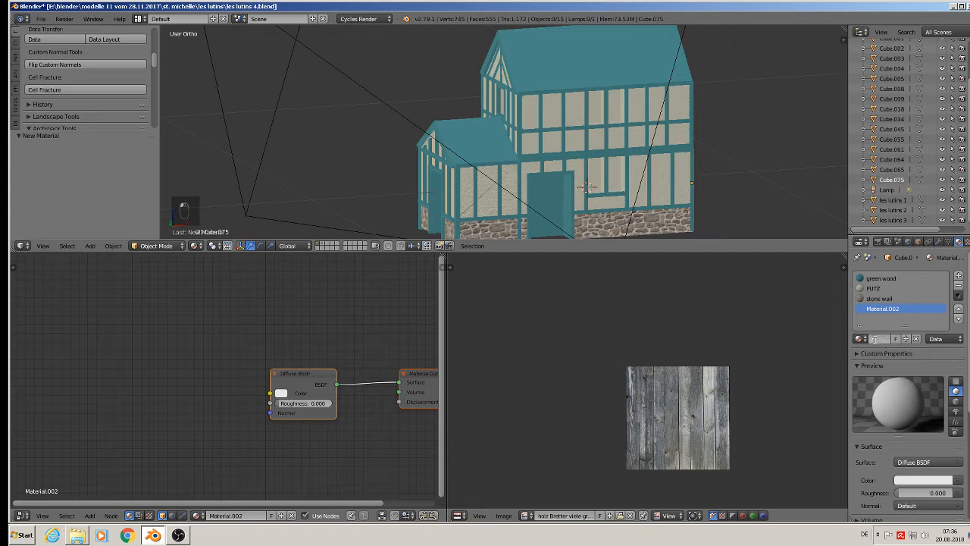
{"action": "type", "text": "roof"}
{"action": "key", "text": "Return"}
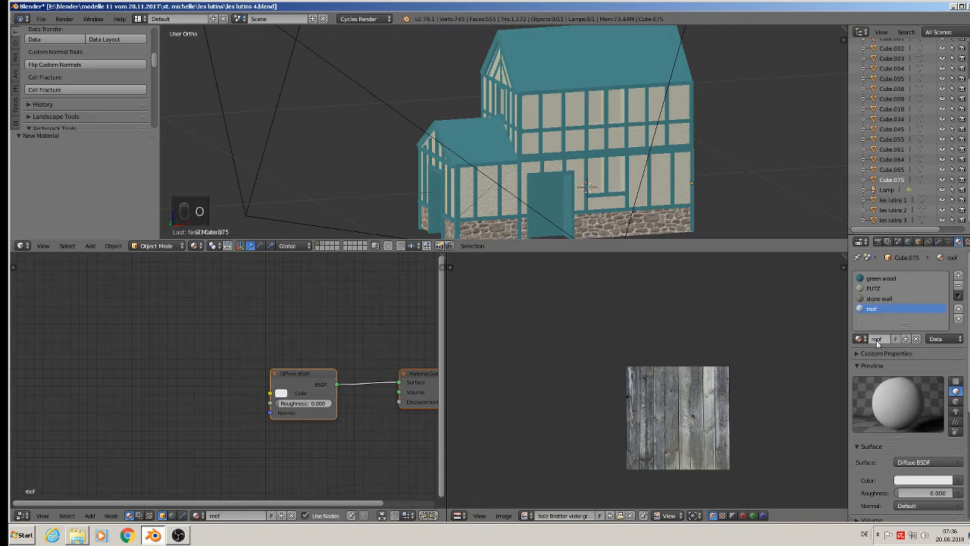
Step: Paste the copied node setup into the roof material and delete the default Diffuse BSDF and Material Output nodes
{"action": "scroll", "coordinate": [332, 407], "scroll_direction": "down", "scroll_amount": 2}
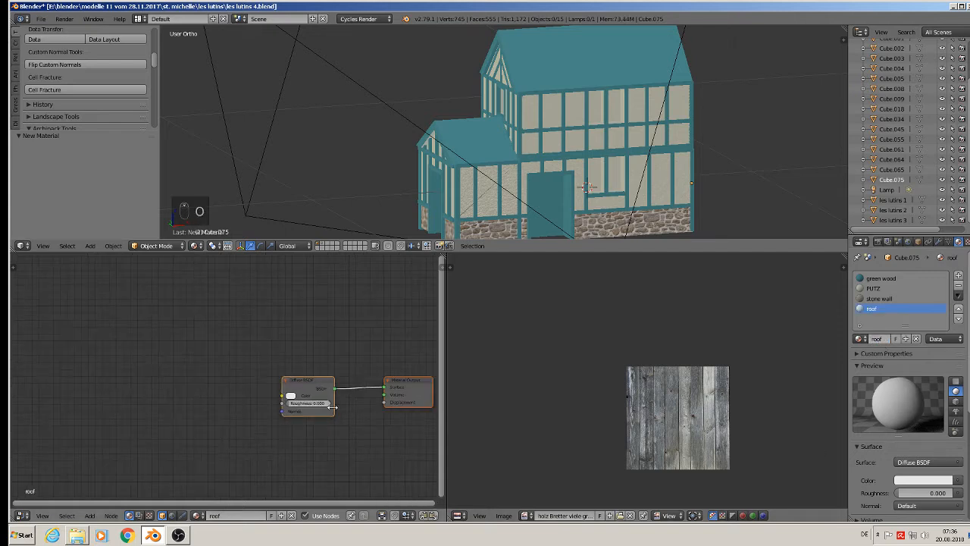
{"action": "key", "text": "ctrl+v"}
{"action": "left_click", "coordinate": [304, 377]}
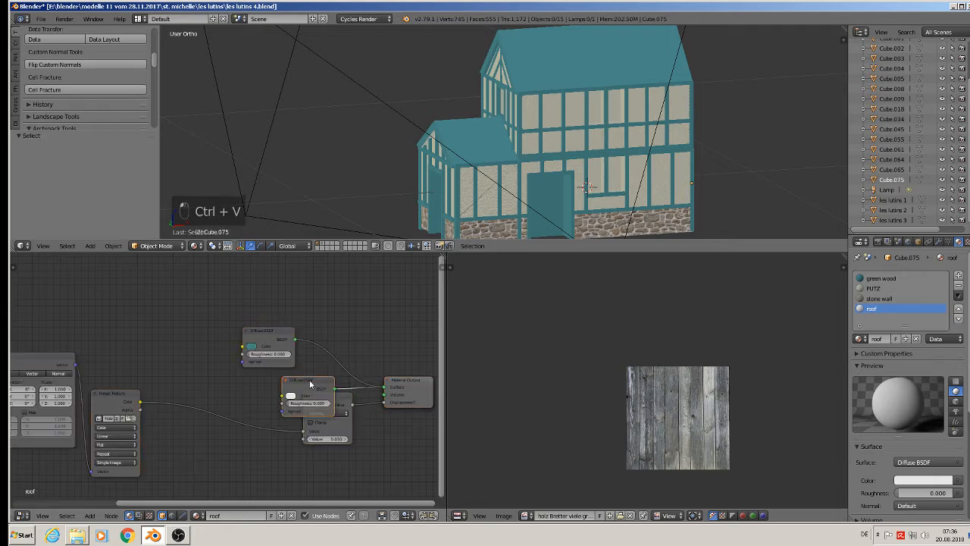
{"action": "key", "text": "x"}
{"action": "left_click_drag", "start_coordinate": [402, 384], "coordinate": [375, 320]}
{"action": "left_click", "coordinate": [418, 385]}
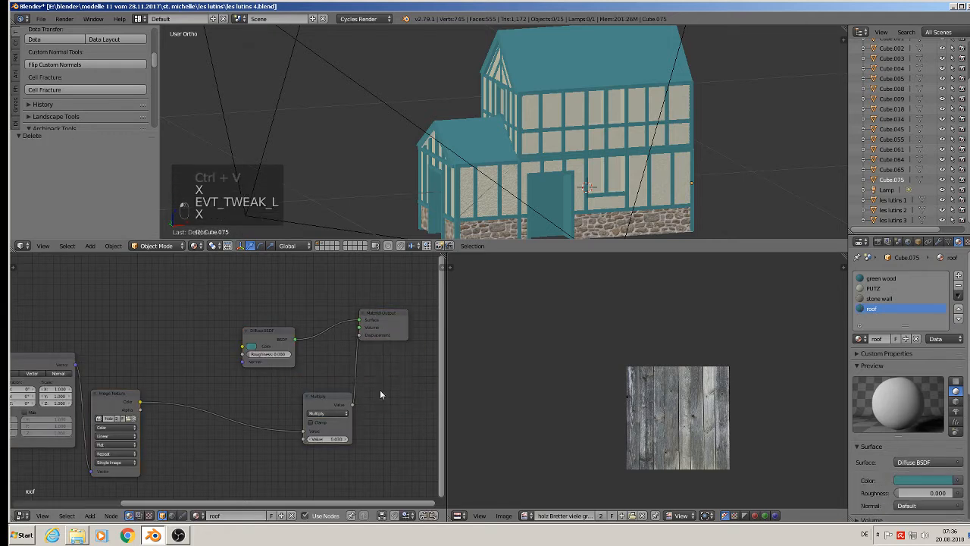
{"action": "key", "text": "x"}
Step: Load Shingle.png into the roof material's Image Texture and link its Color output to the Diffuse BSDF Color
{"action": "scroll", "coordinate": [288, 382], "scroll_direction": "up", "scroll_amount": 2}
{"action": "left_click", "coordinate": [70, 431]}
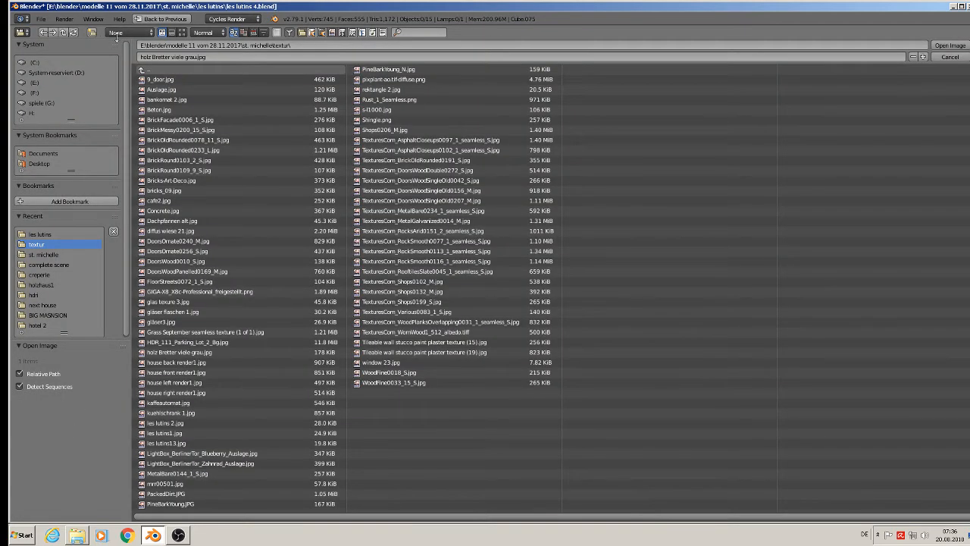
{"action": "left_click", "coordinate": [183, 32]}
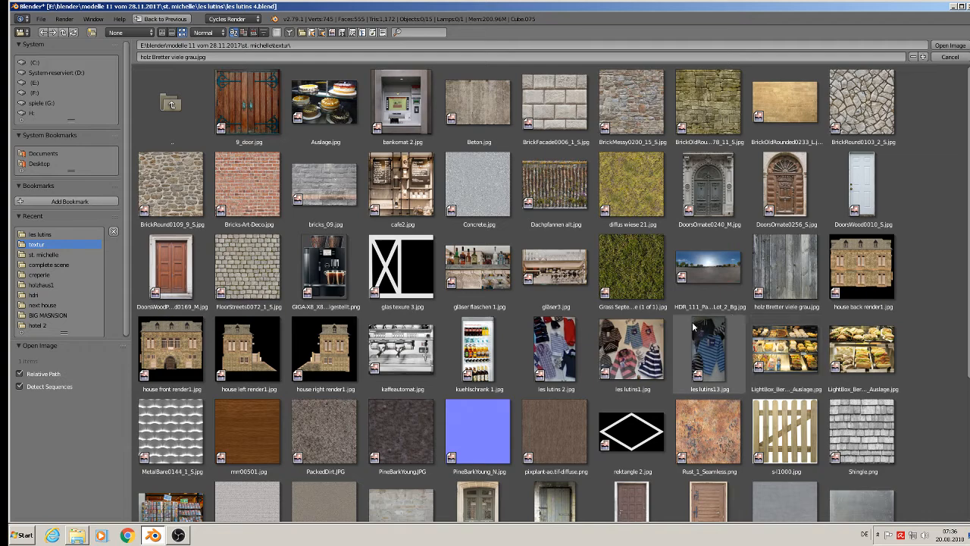
{"action": "double_click", "coordinate": [862, 432]}
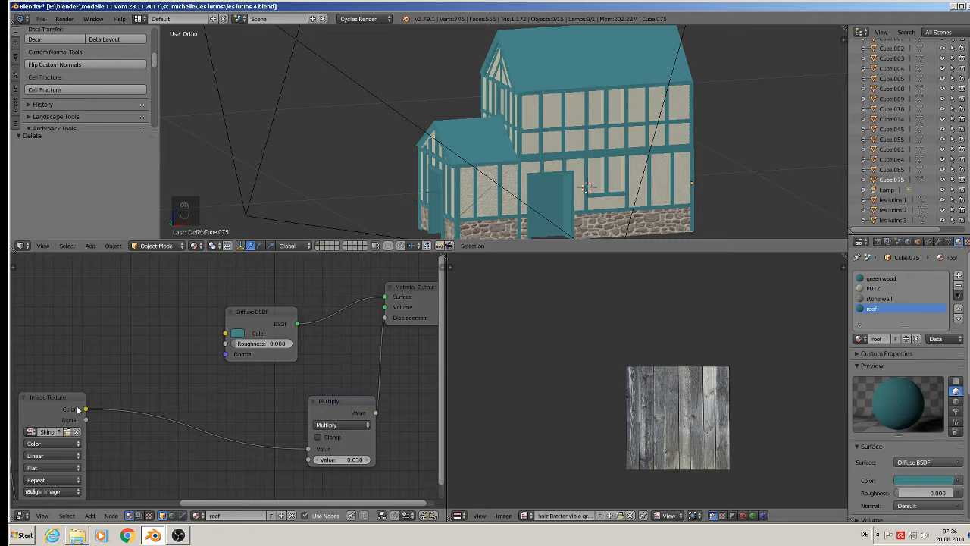
{"action": "left_click_drag", "start_coordinate": [86, 409], "coordinate": [225, 333]}
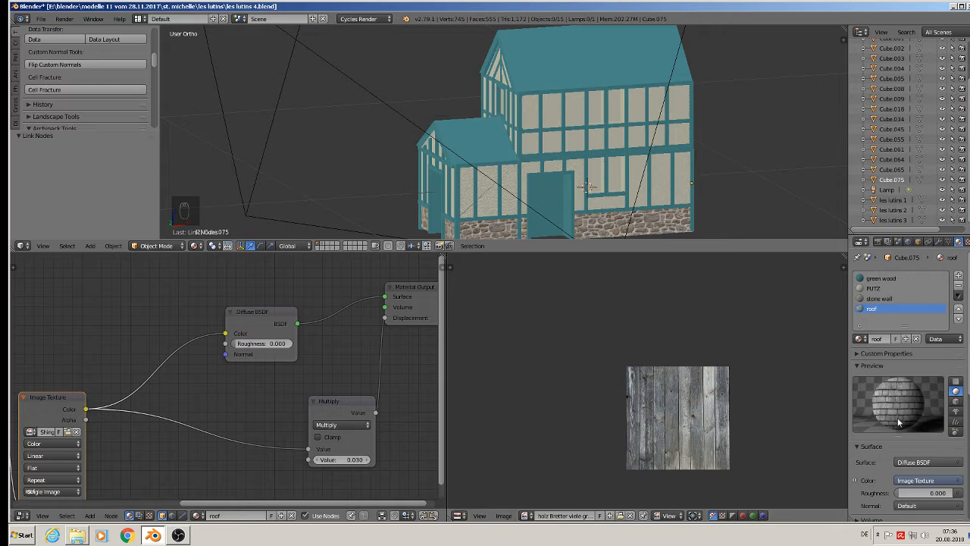
Step: Assign the roof material to the front roof faces of the main house and the annex
{"action": "middle_click_drag", "start_coordinate": [555, 141], "coordinate": [470, 119]}
{"action": "key", "text": "Tab"}
{"action": "right_click", "coordinate": [459, 140]}
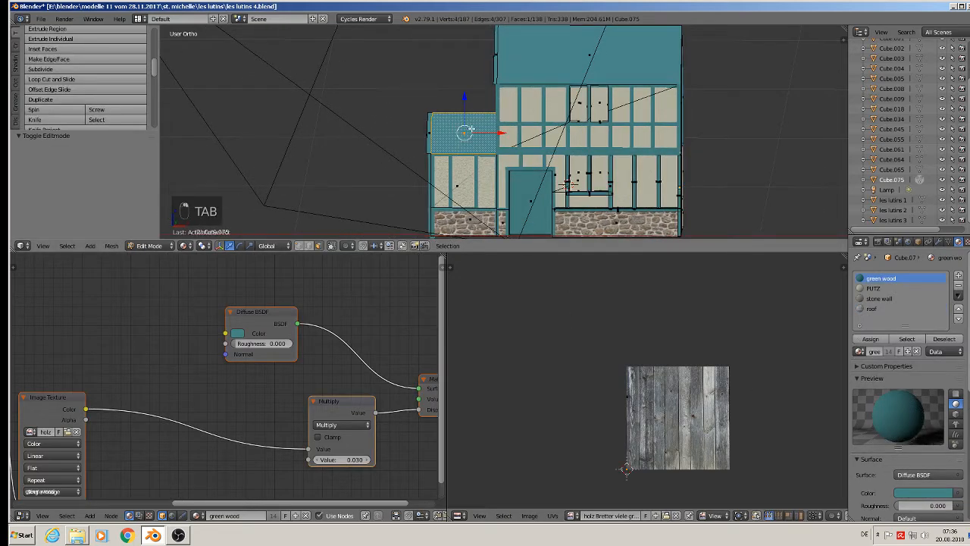
{"action": "right_click", "coordinate": [574, 57], "text": "shift"}
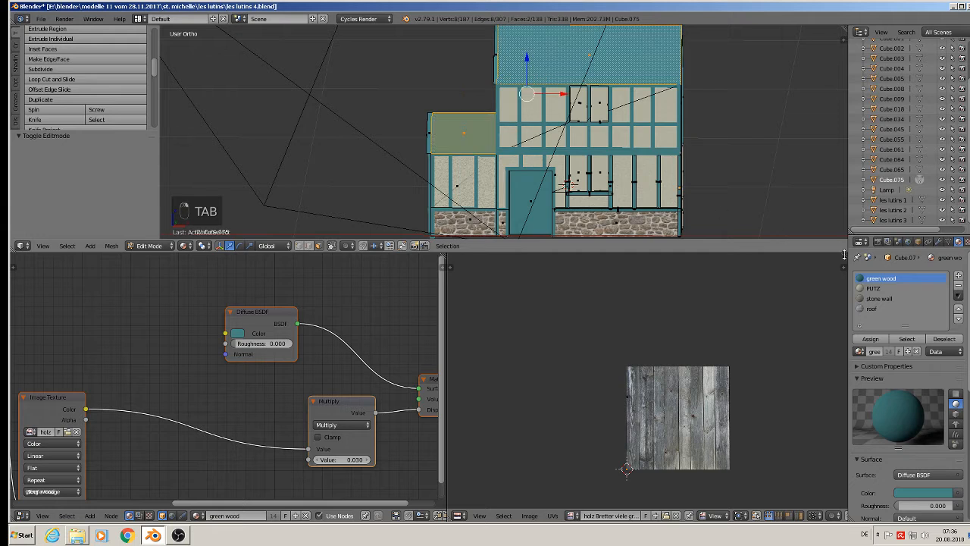
{"action": "left_click", "coordinate": [872, 309]}
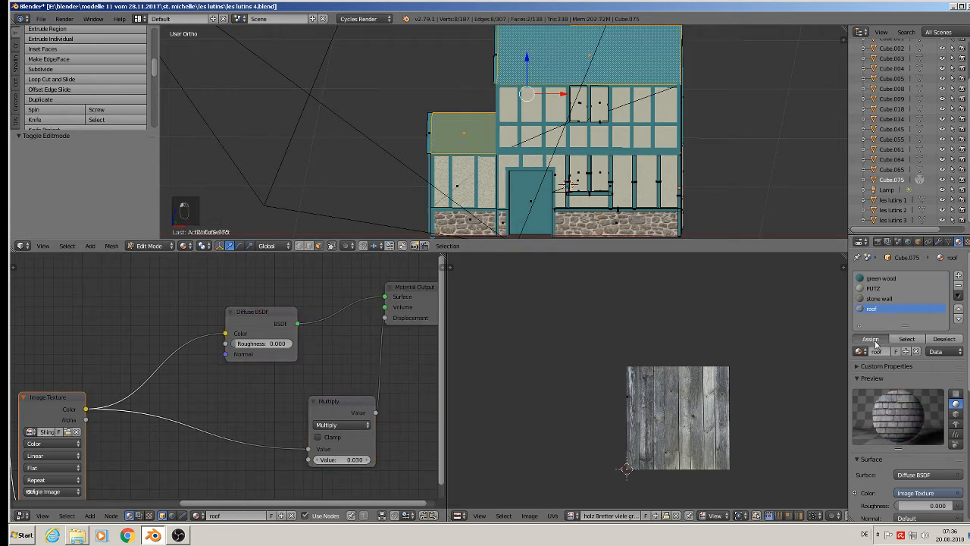
{"action": "left_click", "coordinate": [872, 339]}
Step: Unwrap the two front roof faces with Project From View and scale their UVs up by about 12.9
{"action": "key", "text": "u"}
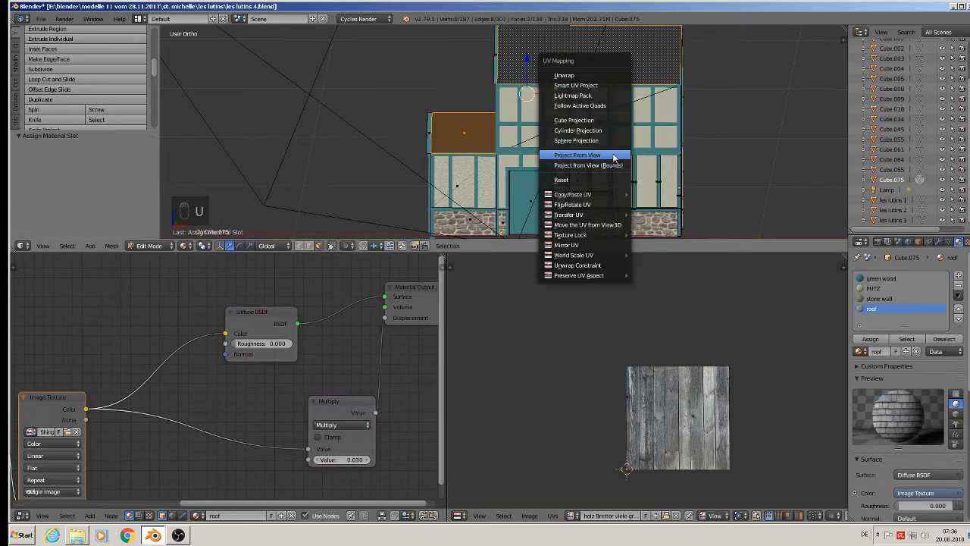
{"action": "left_click", "coordinate": [614, 156]}
{"action": "key", "text": "s"}
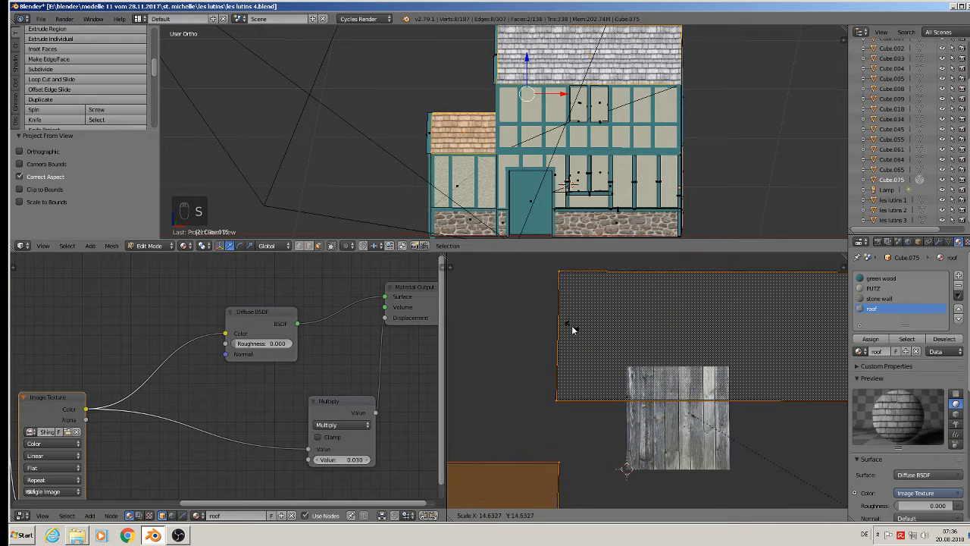
{"action": "left_click", "coordinate": [526, 324]}
Step: Assign the roof material to the rear roof faces of the main house and the annex
{"action": "middle_click_drag", "start_coordinate": [396, 124], "coordinate": [642, 134]}
{"action": "right_click", "coordinate": [435, 66]}
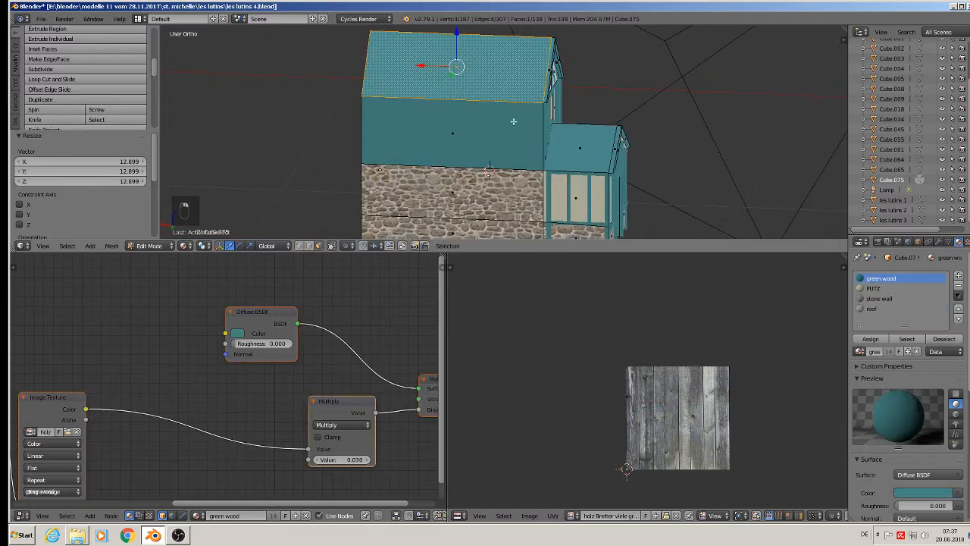
{"action": "right_click", "coordinate": [576, 151], "text": "shift"}
{"action": "key", "text": "KP_4"}
{"action": "key", "text": "KP_4"}
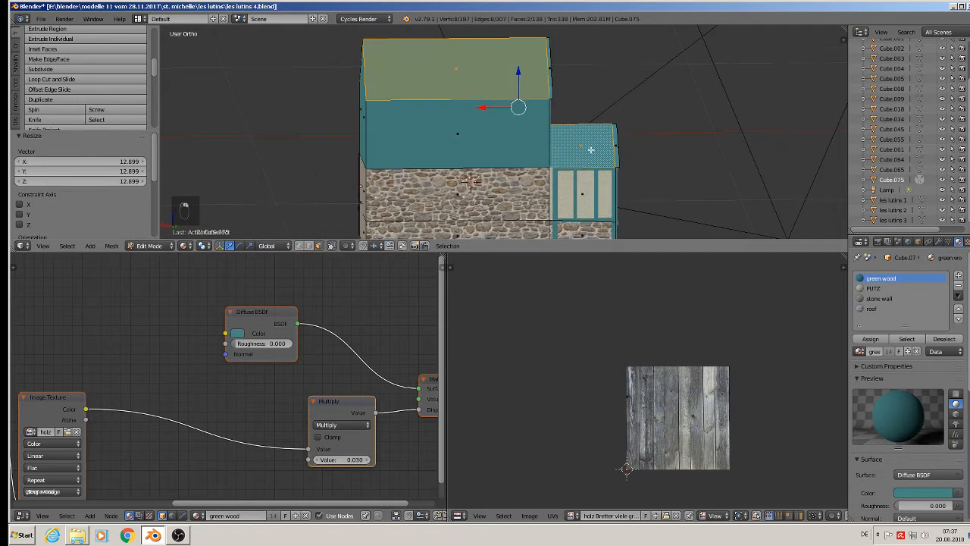
{"action": "left_click", "coordinate": [871, 308]}
{"action": "left_click", "coordinate": [870, 338]}
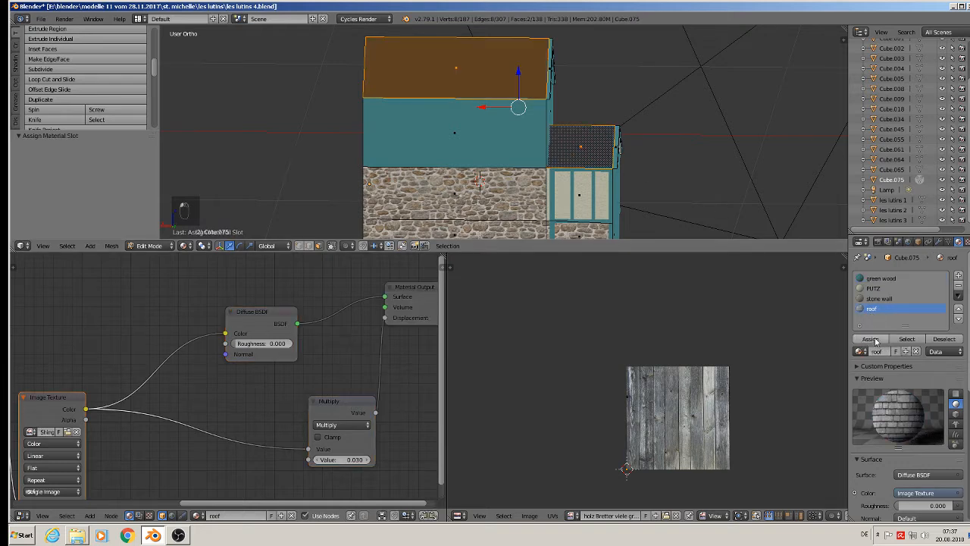
Step: Unwrap the two rear roof faces with Project From View and scale their UVs up by about 10.9
{"action": "key", "text": "u"}
{"action": "left_click", "coordinate": [555, 179]}
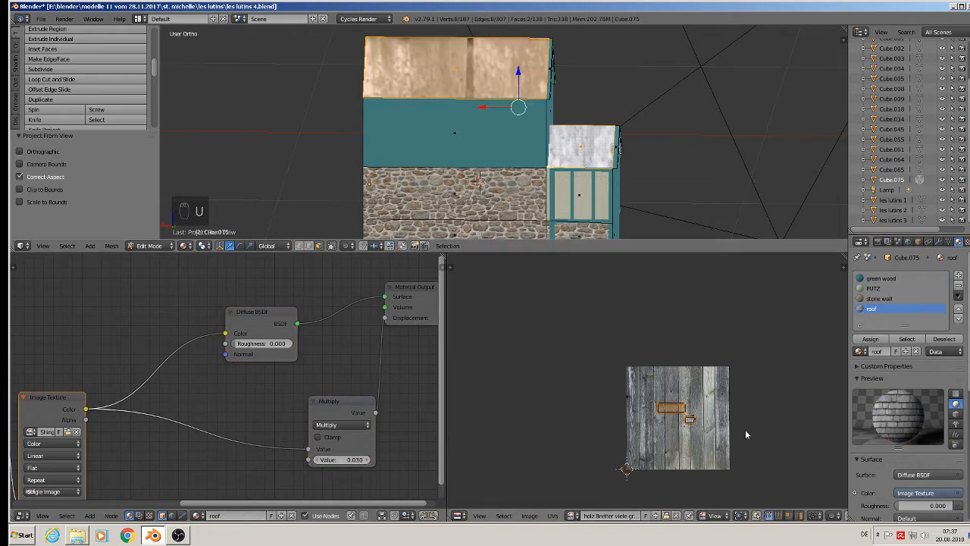
{"action": "key", "text": "s"}
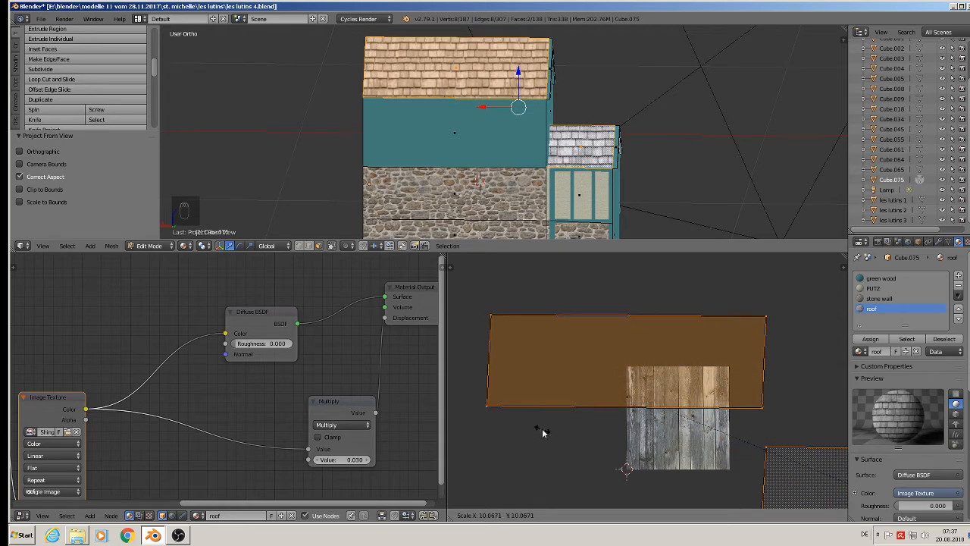
{"action": "left_click", "coordinate": [599, 454]}
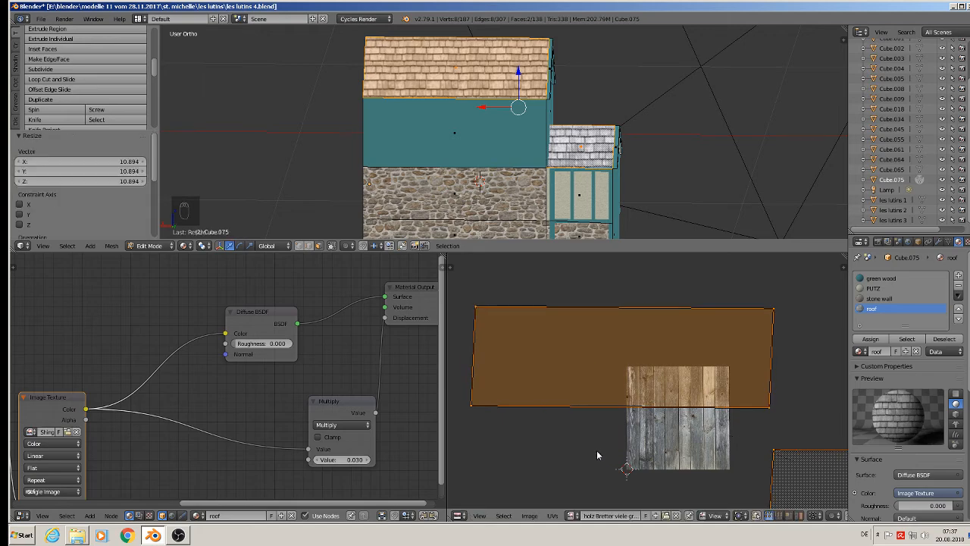
Step: Assign the PUTZ material to the upper rear wall face above the stone base
{"action": "key", "text": "a"}
{"action": "mouse_move", "coordinate": [580, 173]}
{"action": "middle_mouse_down"}
{"action": "mouse_move", "coordinate": [434, 206]}
{"action": "mouse_move", "coordinate": [397, 202]}
{"action": "mouse_move", "coordinate": [568, 188]}
{"action": "middle_mouse_up"}
{"action": "key", "text": "a"}
{"action": "key", "text": "a"}
{"action": "middle_click_drag", "start_coordinate": [424, 148], "coordinate": [456, 120], "text": "shift"}
{"action": "scroll", "coordinate": [459, 116], "scroll_direction": "up", "scroll_amount": 4}
{"action": "scroll", "coordinate": [458, 116], "scroll_direction": "up", "scroll_amount": 2}
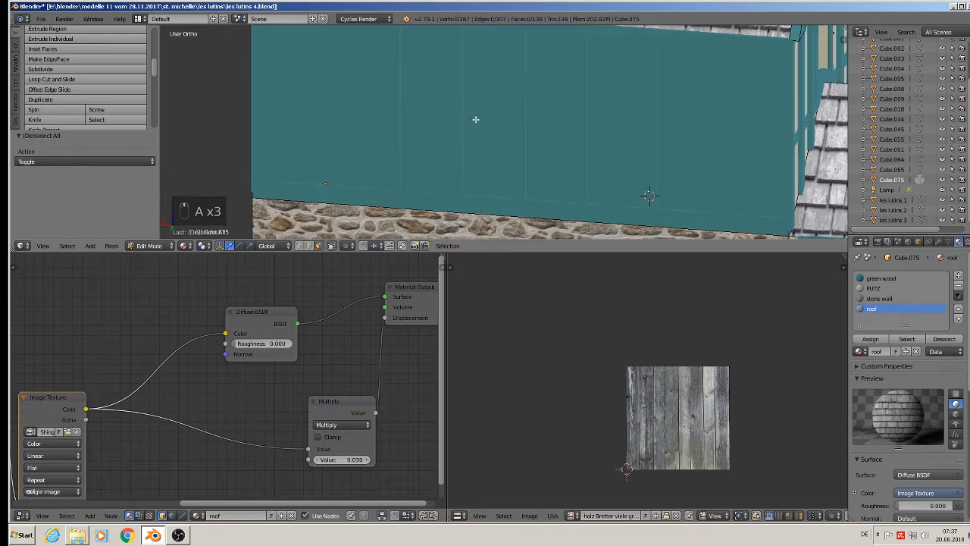
{"action": "right_click", "coordinate": [497, 116]}
{"action": "scroll", "coordinate": [493, 114], "scroll_direction": "up", "scroll_amount": 1}
{"action": "scroll", "coordinate": [490, 102], "scroll_direction": "down", "scroll_amount": 4}
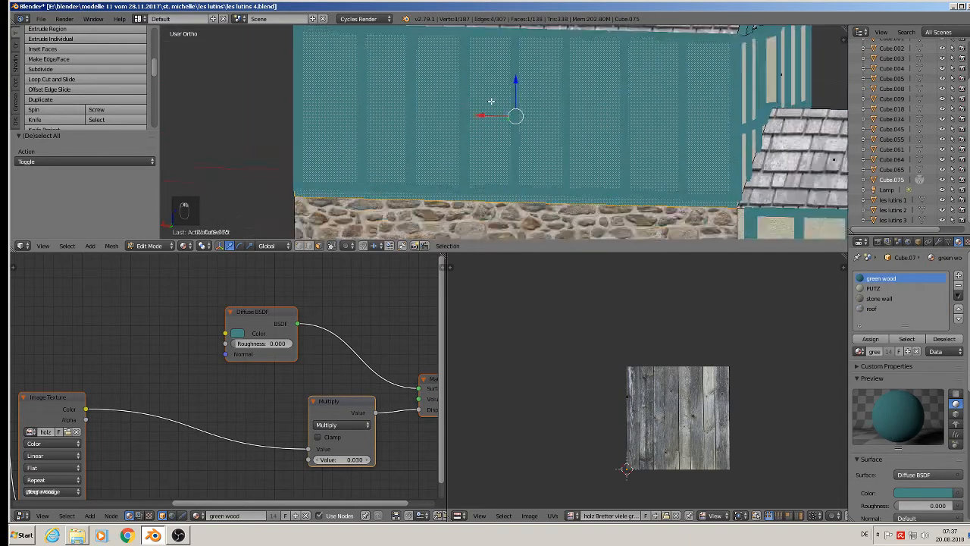
{"action": "middle_click_drag", "start_coordinate": [492, 101], "coordinate": [499, 100]}
{"action": "left_click", "coordinate": [874, 288]}
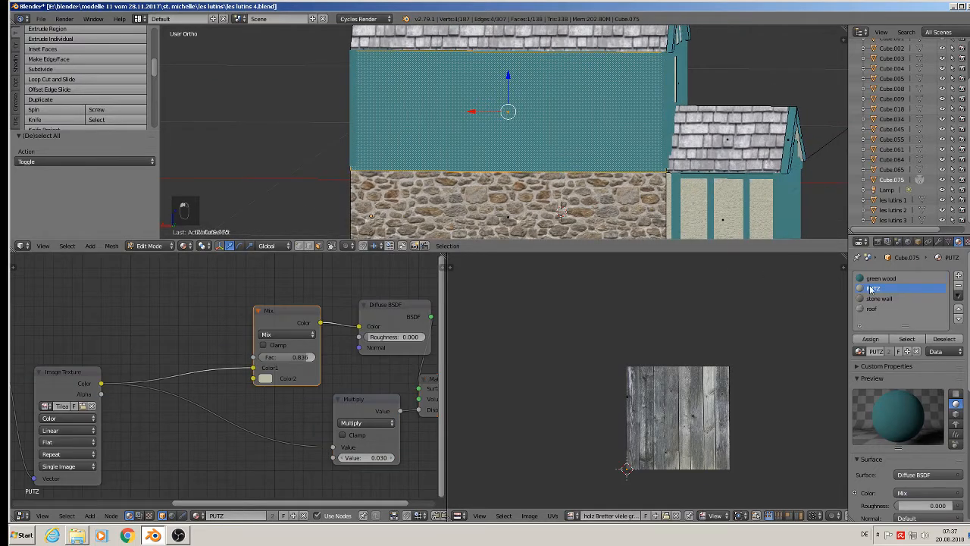
{"action": "left_click", "coordinate": [870, 340]}
Step: Unwrap the upper rear wall face with Project From View and scale up its UVs to fit the plaster texture
{"action": "mouse_move", "coordinate": [509, 141]}
{"action": "middle_mouse_down"}
{"action": "mouse_move", "coordinate": [523, 147]}
{"action": "mouse_move", "coordinate": [511, 142]}
{"action": "middle_mouse_up"}
{"action": "key", "text": "u"}
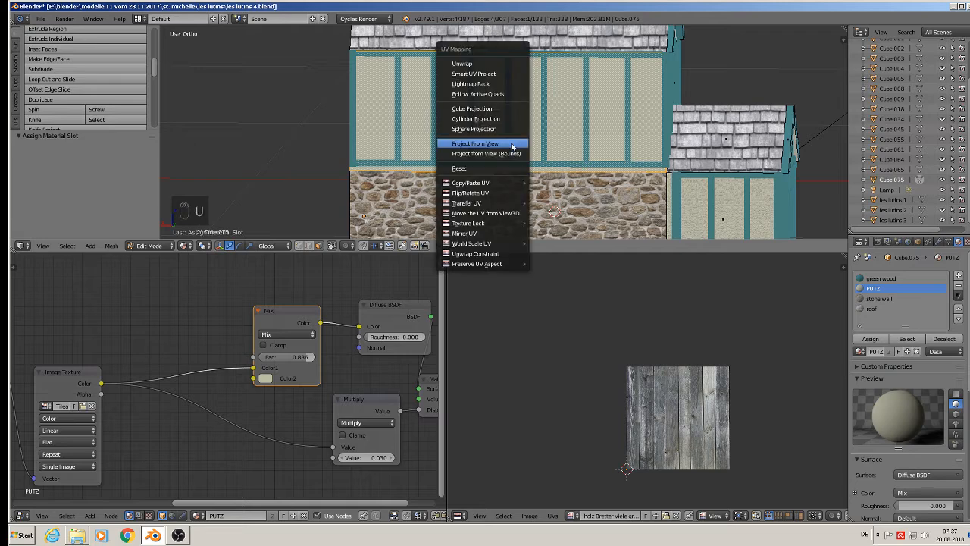
{"action": "left_click", "coordinate": [511, 142]}
{"action": "key", "text": "s"}
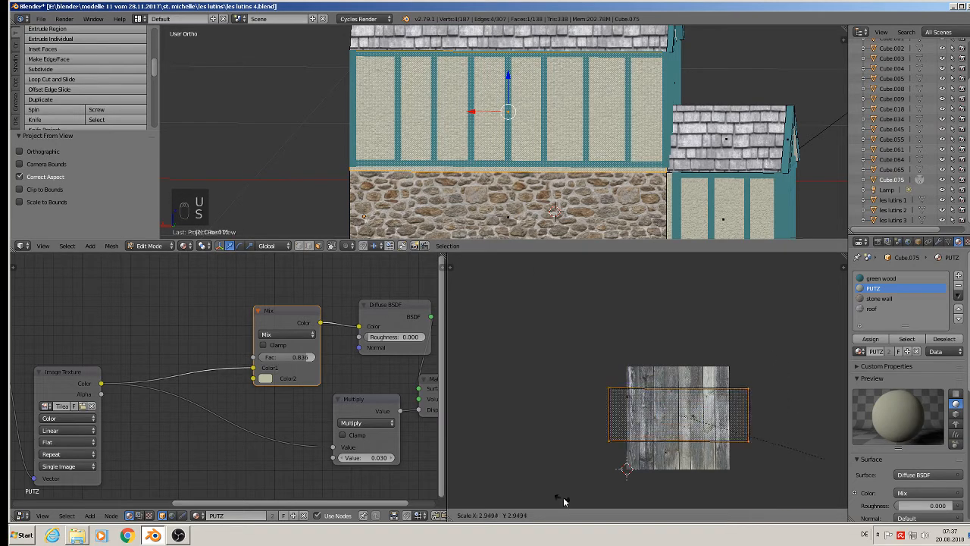
{"action": "left_click", "coordinate": [701, 365]}
Step: Return the house to Object Mode with nothing selected and save the blend file
{"action": "key", "text": "Tab"}
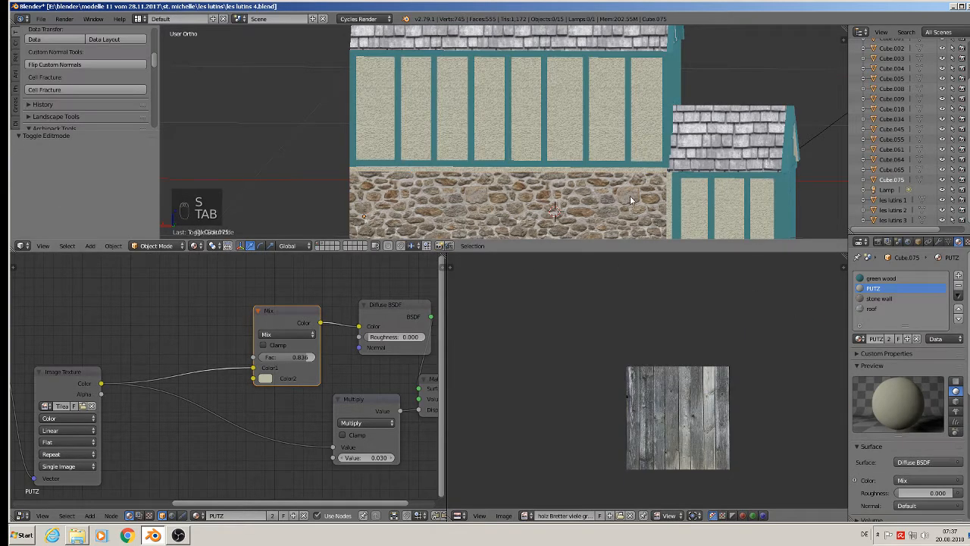
{"action": "middle_click_drag", "start_coordinate": [630, 196], "coordinate": [561, 138]}
{"action": "key", "text": "a"}
{"action": "key", "text": "a"}
{"action": "key", "text": "a"}
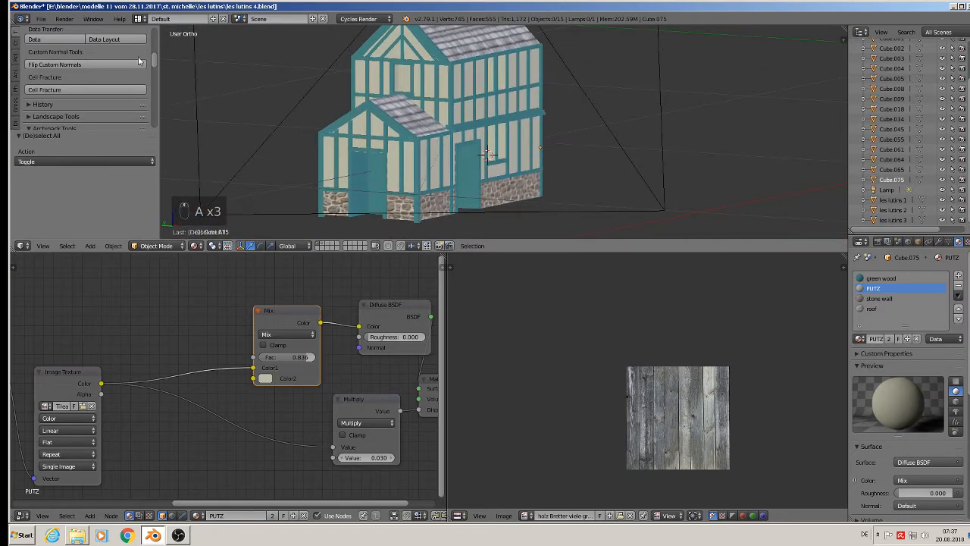
{"action": "left_click", "coordinate": [41, 19]}
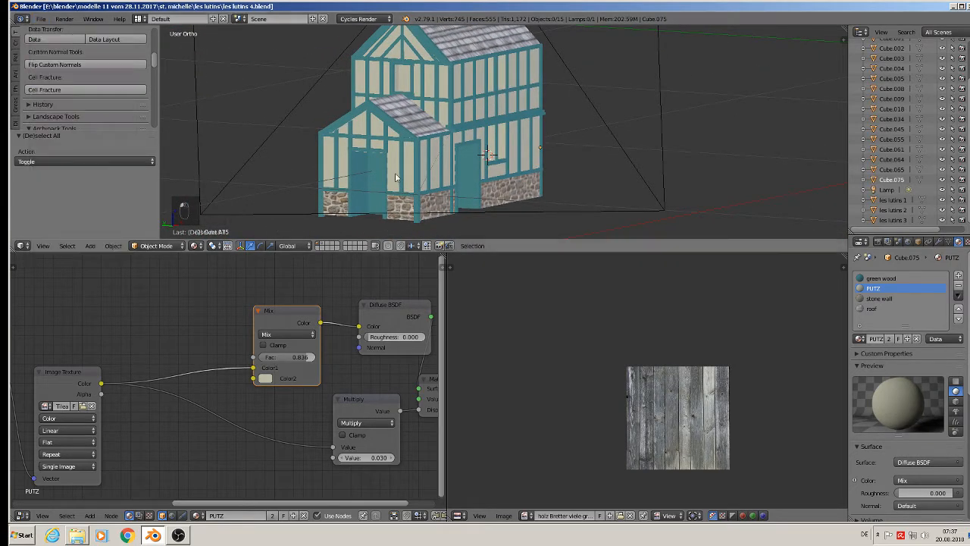
Step: Inspect the textured house up close, examining the stone base, plaster panels, timber beams and shingle roof
{"action": "scroll", "coordinate": [491, 91], "scroll_direction": "up", "scroll_amount": 5}
{"action": "middle_click_drag", "start_coordinate": [490, 98], "coordinate": [446, 106]}
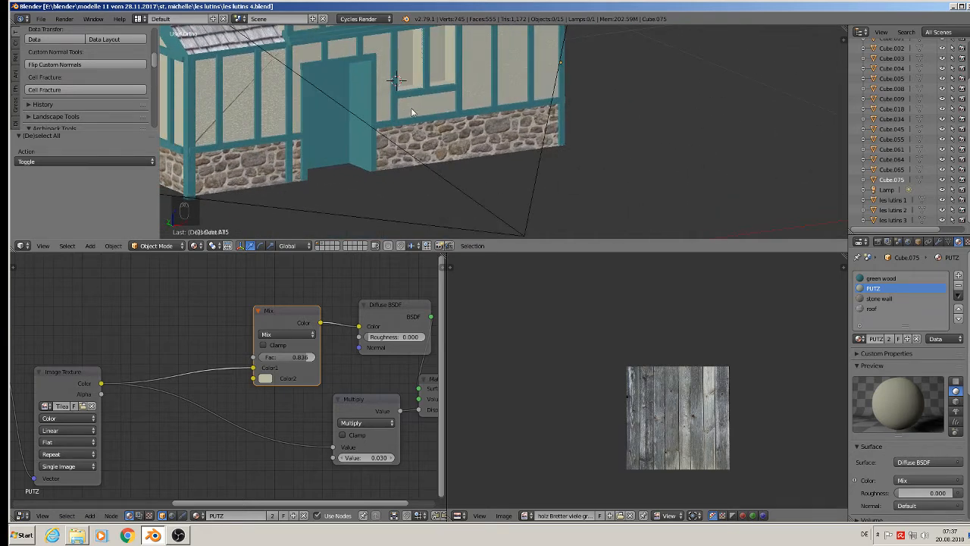
{"action": "scroll", "coordinate": [479, 109], "scroll_direction": "down", "scroll_amount": 3}
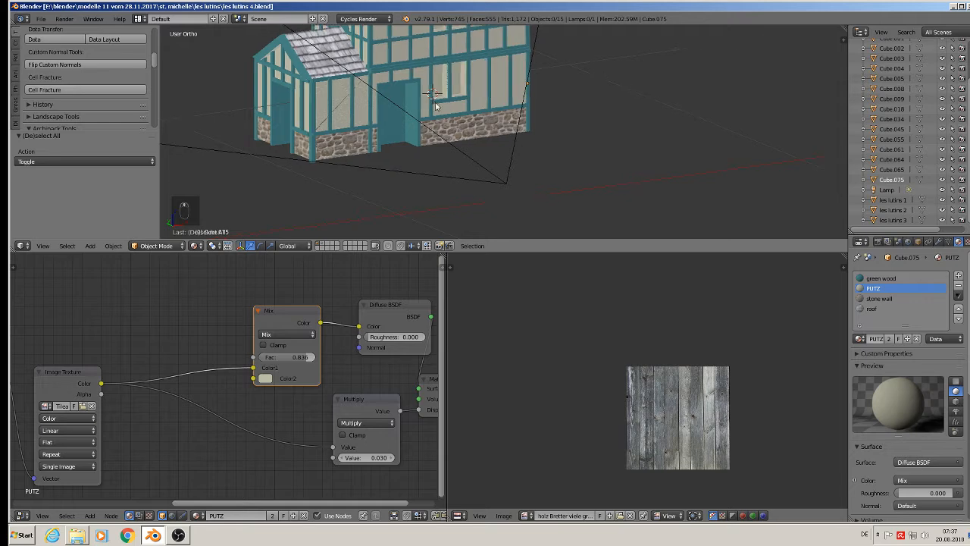
{"action": "middle_click_drag", "start_coordinate": [479, 121], "coordinate": [481, 144]}
{"action": "middle_click_drag", "start_coordinate": [478, 90], "coordinate": [493, 187]}
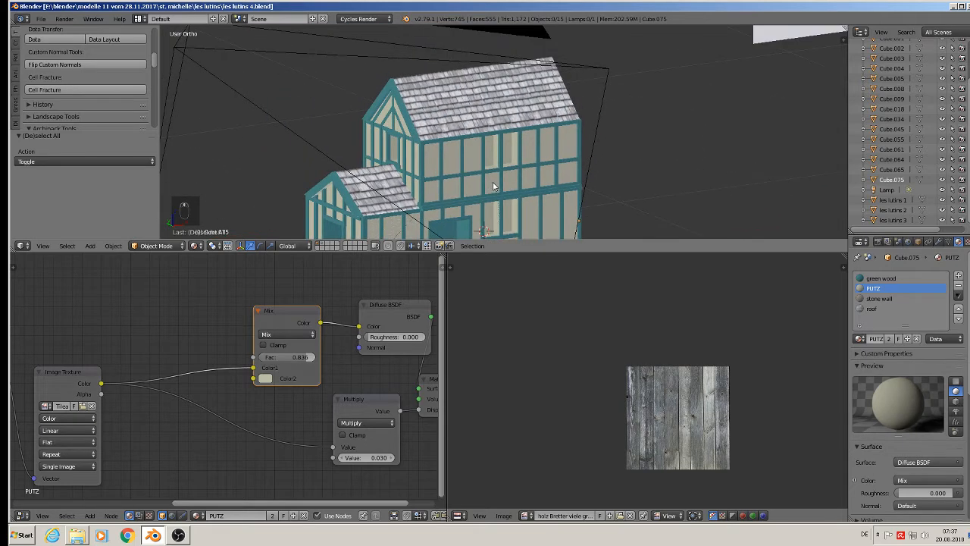
{"action": "scroll", "coordinate": [485, 176], "scroll_direction": "up", "scroll_amount": 8}
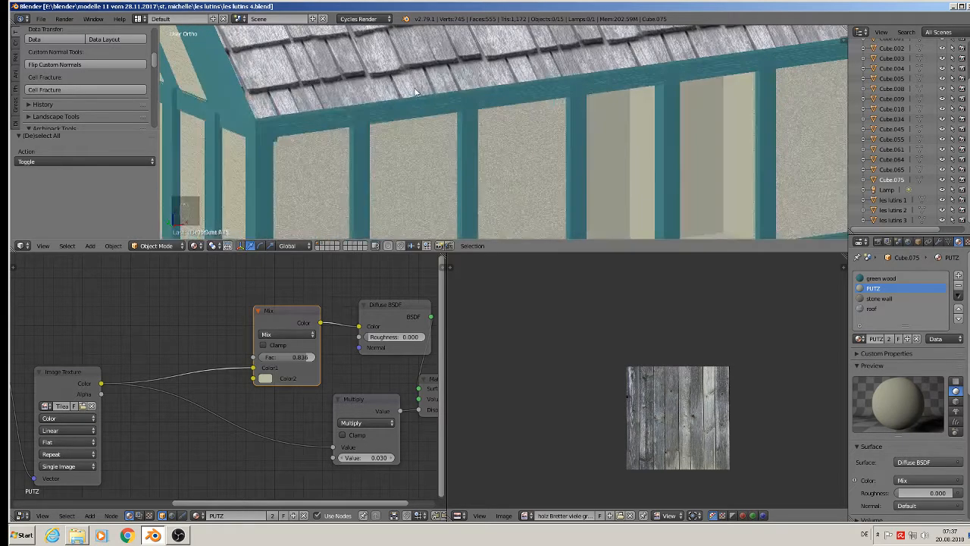
{"action": "middle_click_drag", "start_coordinate": [415, 112], "coordinate": [415, 127]}
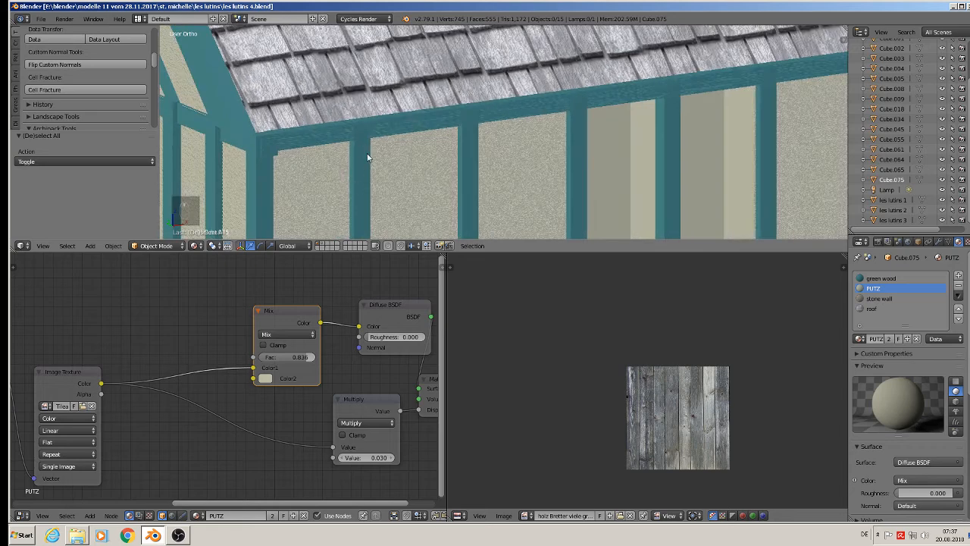
{"action": "scroll", "coordinate": [383, 198], "scroll_direction": "down", "scroll_amount": 4}
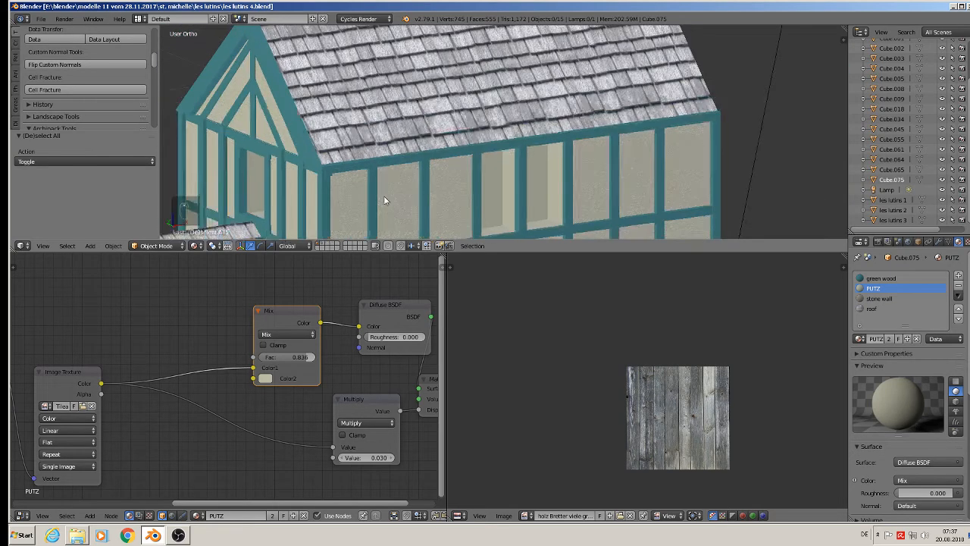
Step: Open the roof material of the house's timber-and-roof object and spread out its Multiply, Diffuse BSDF and Material Output nodes
{"action": "middle_click_drag", "start_coordinate": [401, 200], "coordinate": [504, 117]}
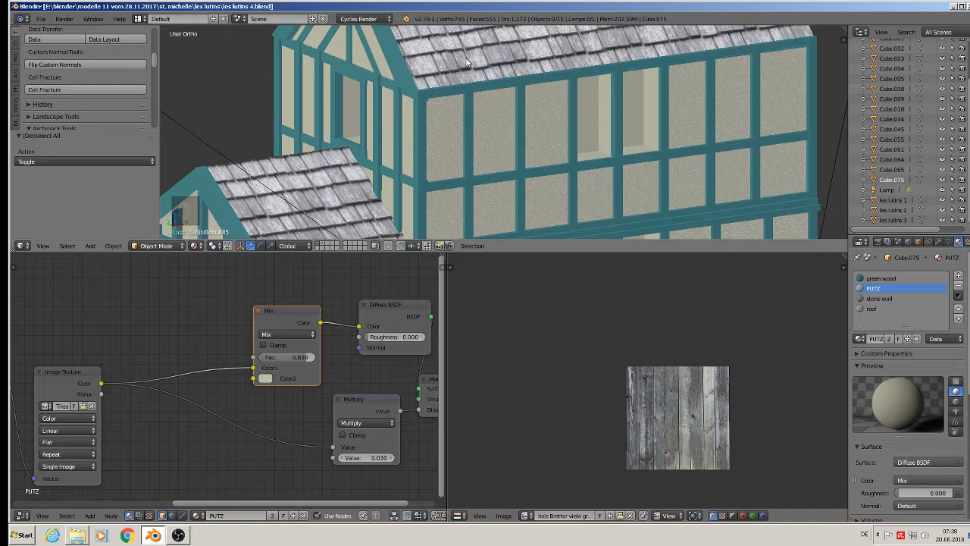
{"action": "right_click", "coordinate": [468, 62]}
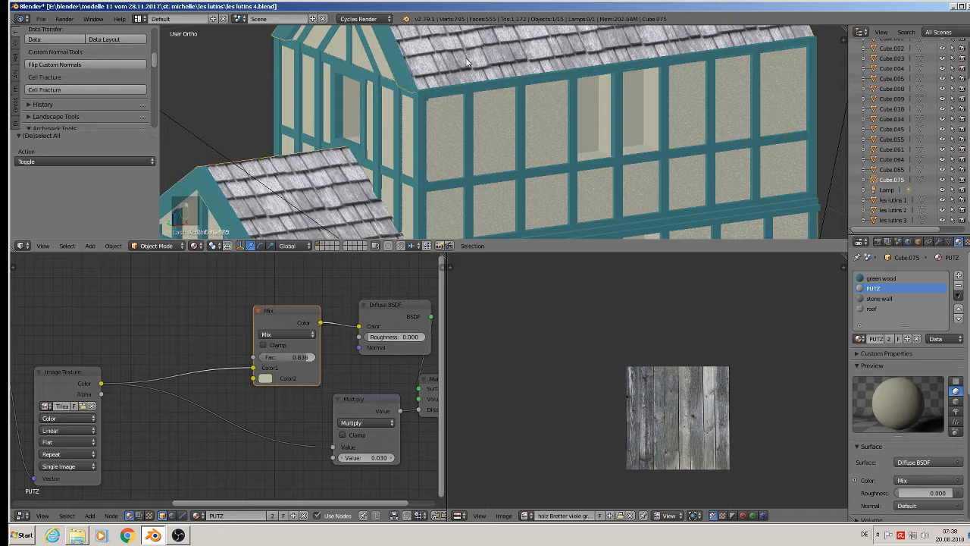
{"action": "left_click", "coordinate": [880, 309]}
{"action": "key", "text": "Home"}
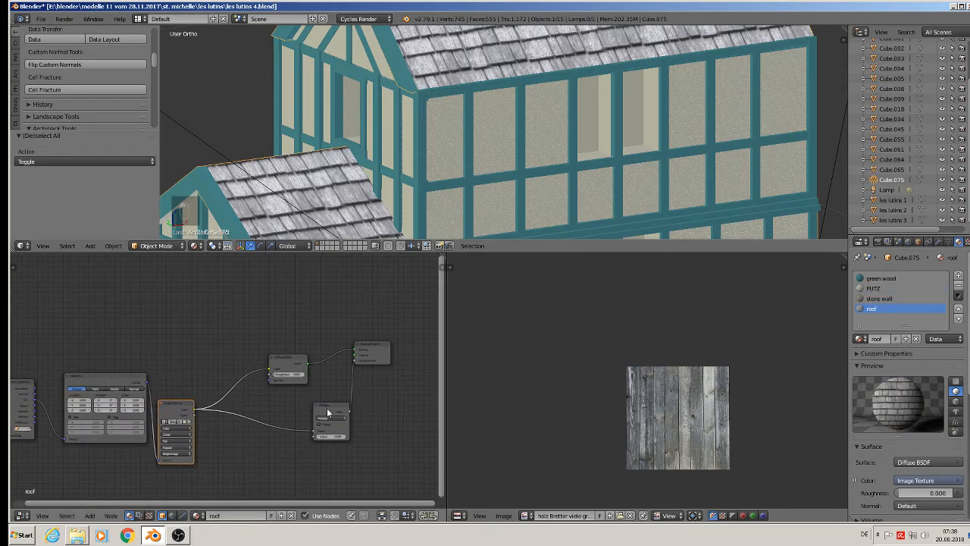
{"action": "left_click_drag", "start_coordinate": [328, 412], "coordinate": [244, 438]}
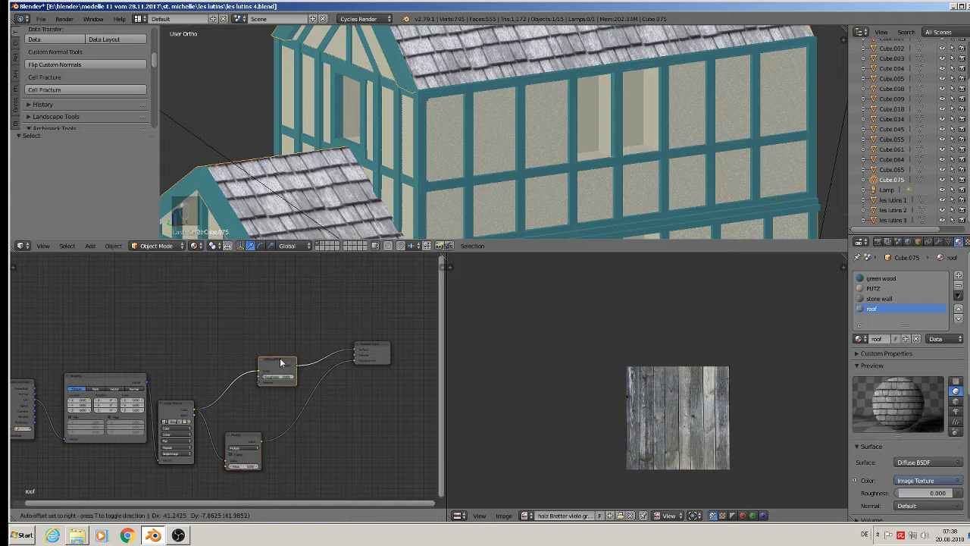
{"action": "left_click_drag", "start_coordinate": [280, 358], "coordinate": [241, 362]}
{"action": "left_click_drag", "start_coordinate": [373, 357], "coordinate": [413, 371]}
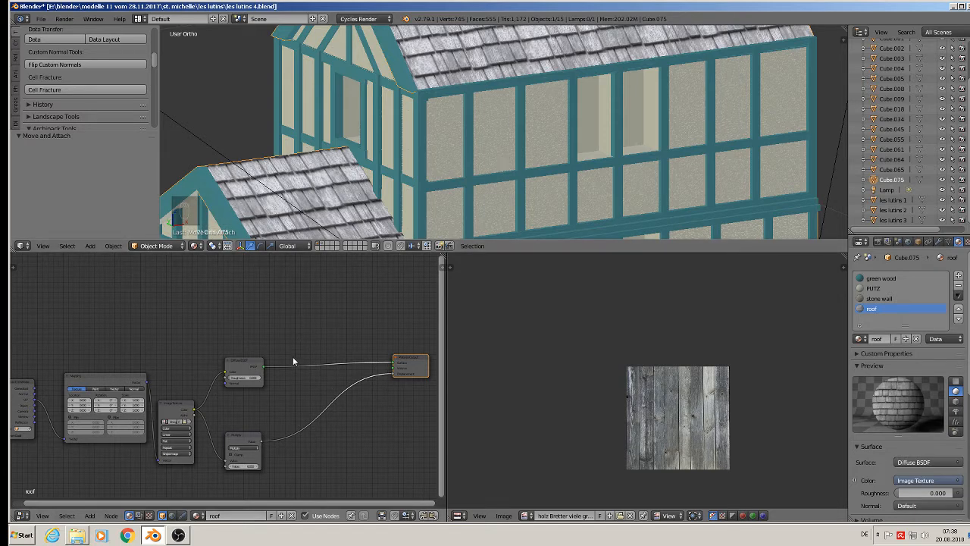
Step: Insert a Mix Shader node between the roof material's Diffuse BSDF and Material Output nodes
{"action": "left_click", "coordinate": [89, 515]}
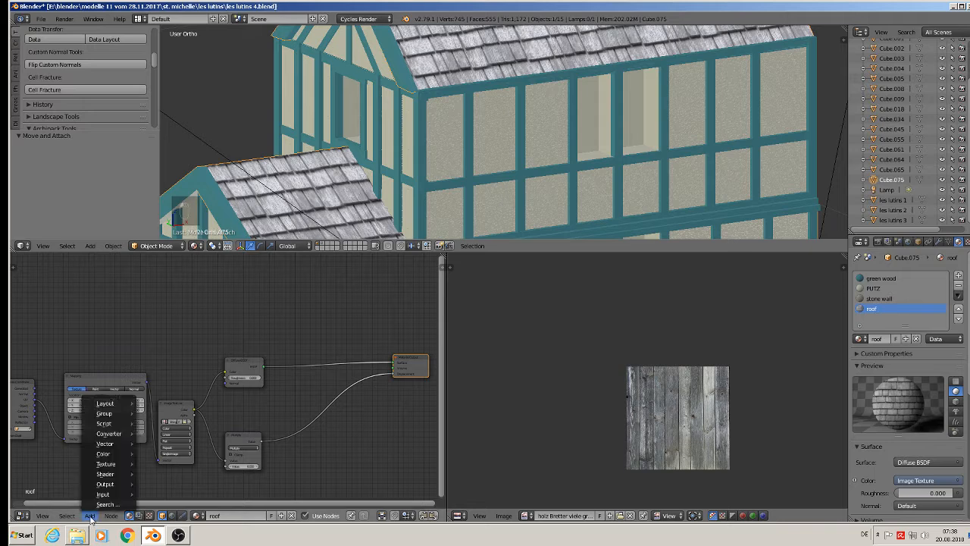
{"action": "mouse_move", "coordinate": [117, 475]}
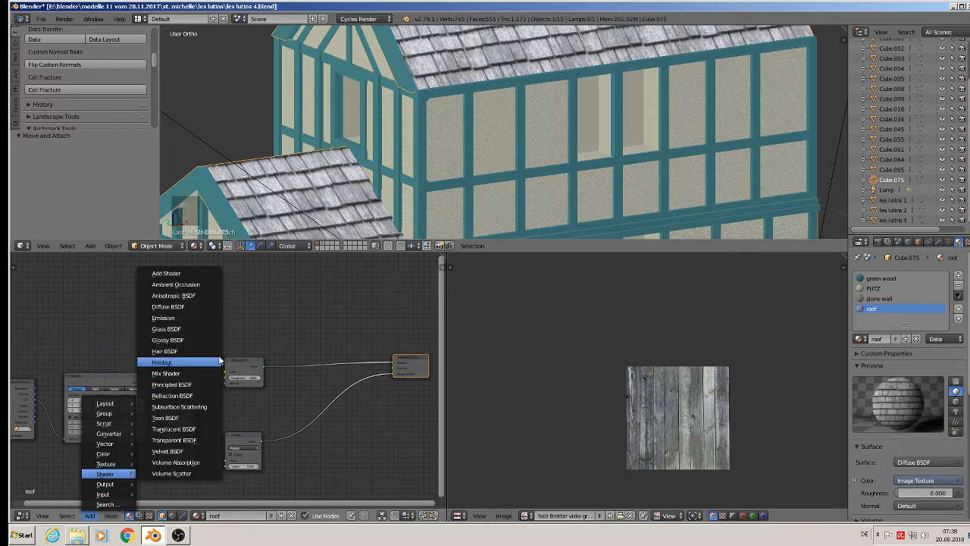
{"action": "left_click", "coordinate": [199, 373]}
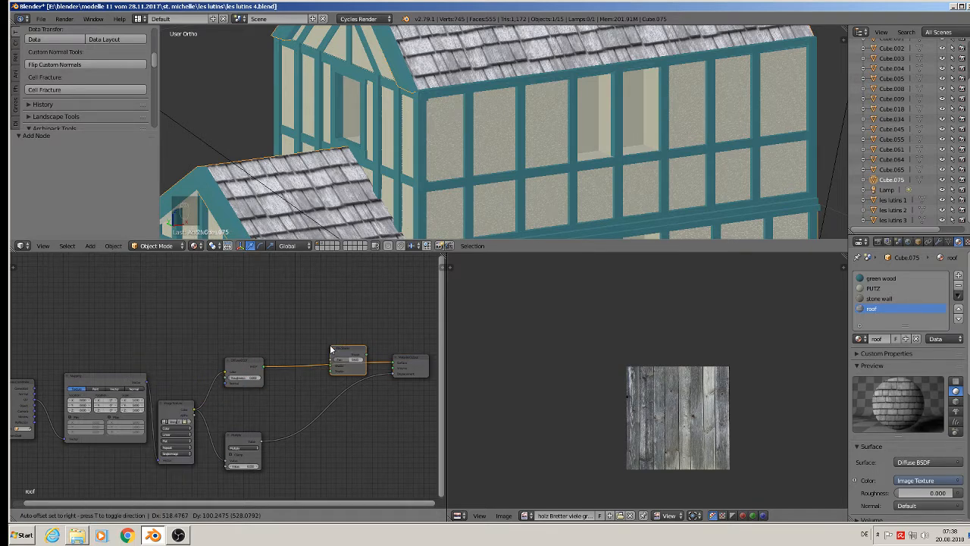
{"action": "left_click", "coordinate": [340, 352]}
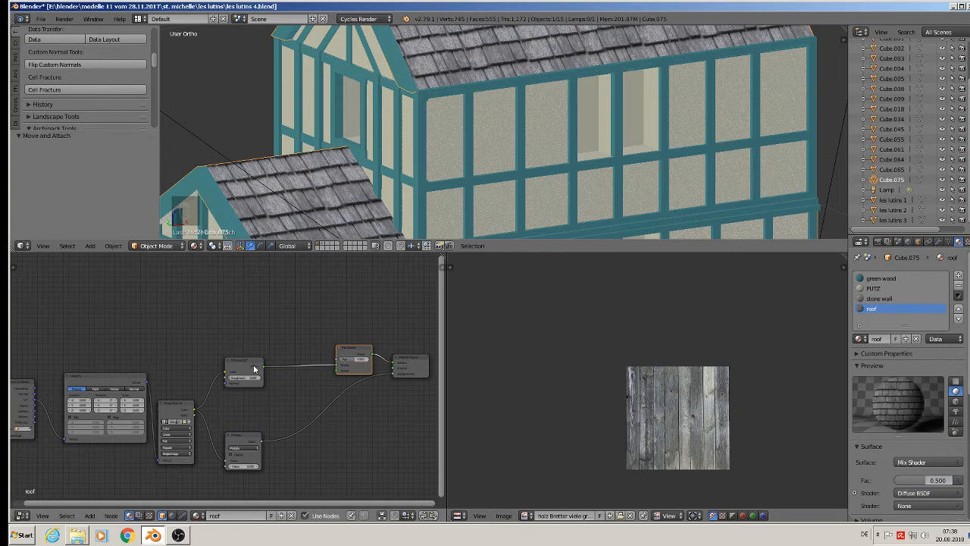
Step: Duplicate the roof's Diffuse BSDF node below the Multiply node and connect it to the Mix Shader's second shader input
{"action": "middle_click_drag", "start_coordinate": [255, 369], "coordinate": [212, 338]}
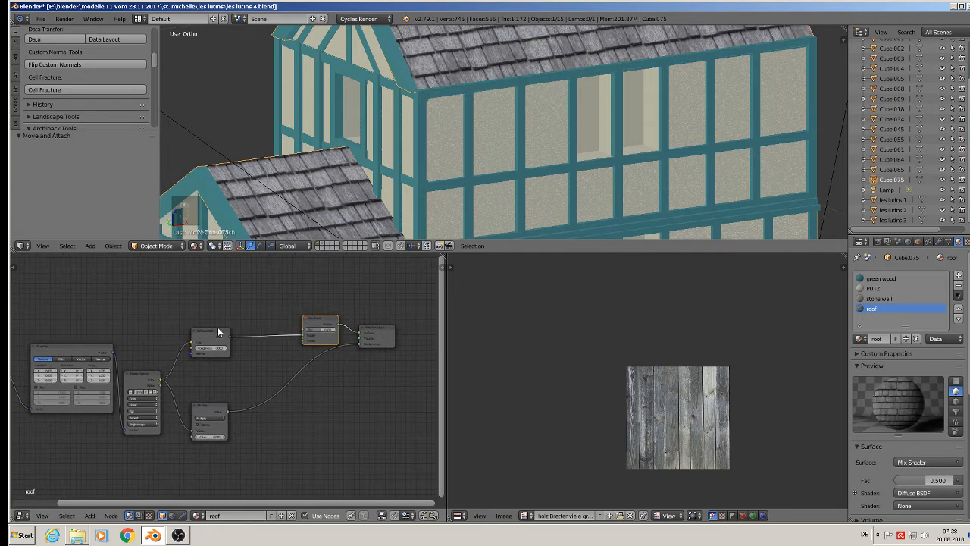
{"action": "left_click", "coordinate": [211, 338]}
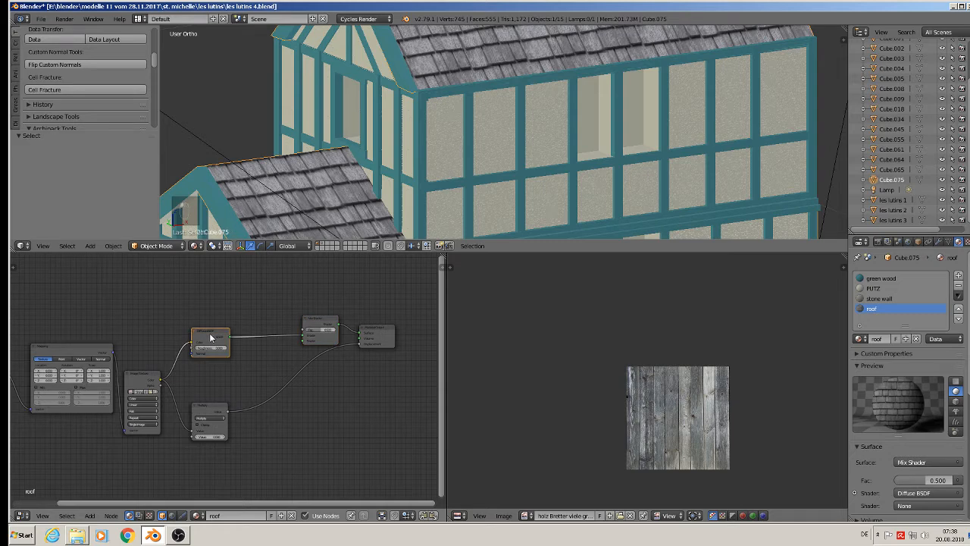
{"action": "key", "text": "shift+d"}
{"action": "left_click", "coordinate": [228, 470]}
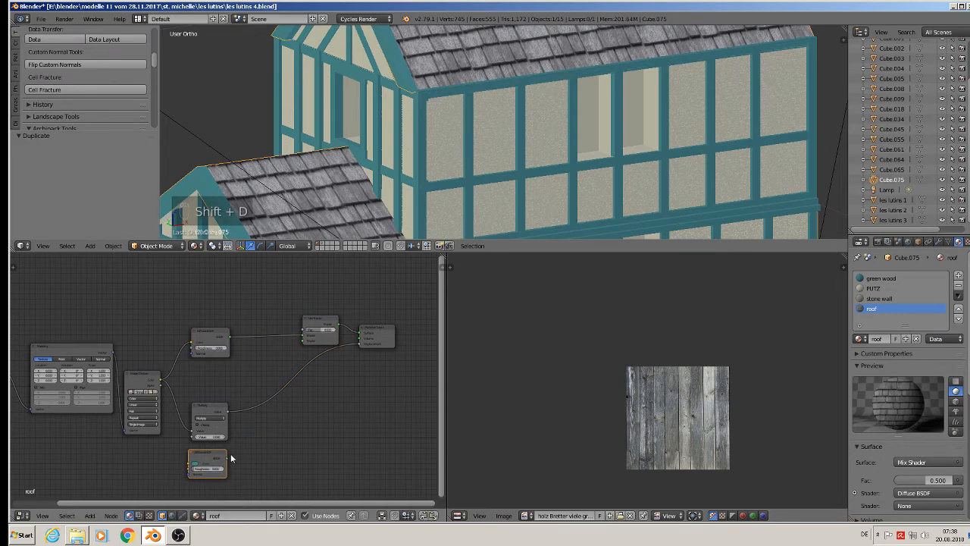
{"action": "left_click_drag", "start_coordinate": [227, 458], "coordinate": [305, 341]}
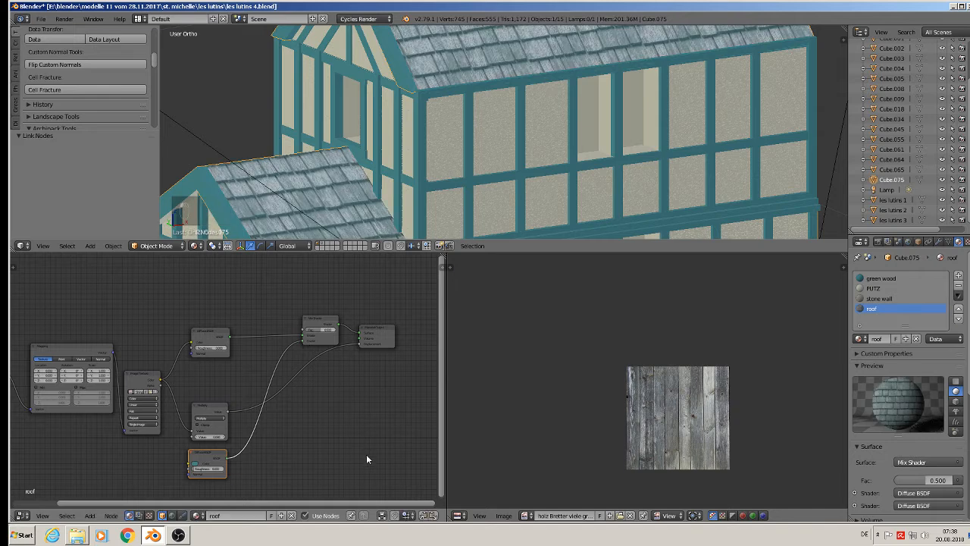
Step: Duplicate the shingle Image Texture node and connect the copy's Color output to the duplicated Diffuse BSDF
{"action": "left_click", "coordinate": [146, 382]}
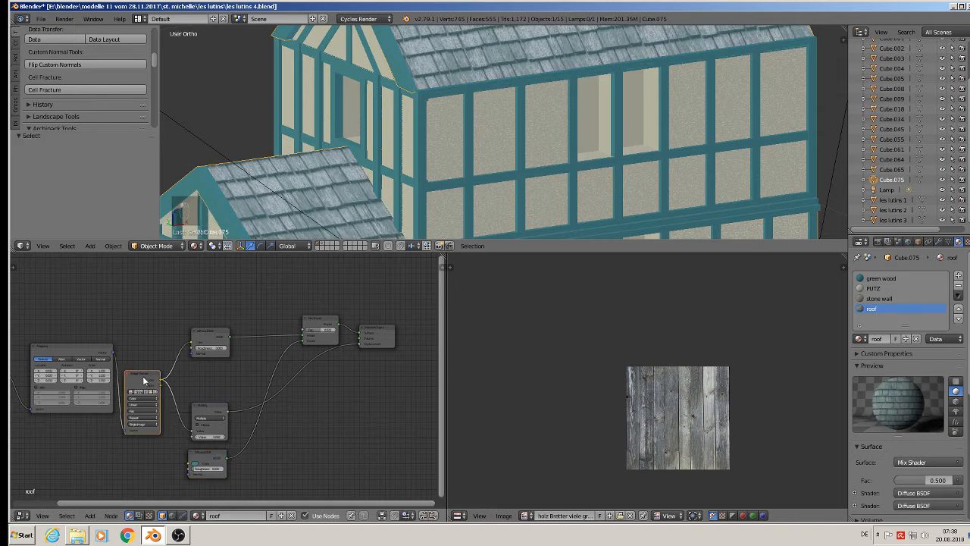
{"action": "key", "text": "shift+d"}
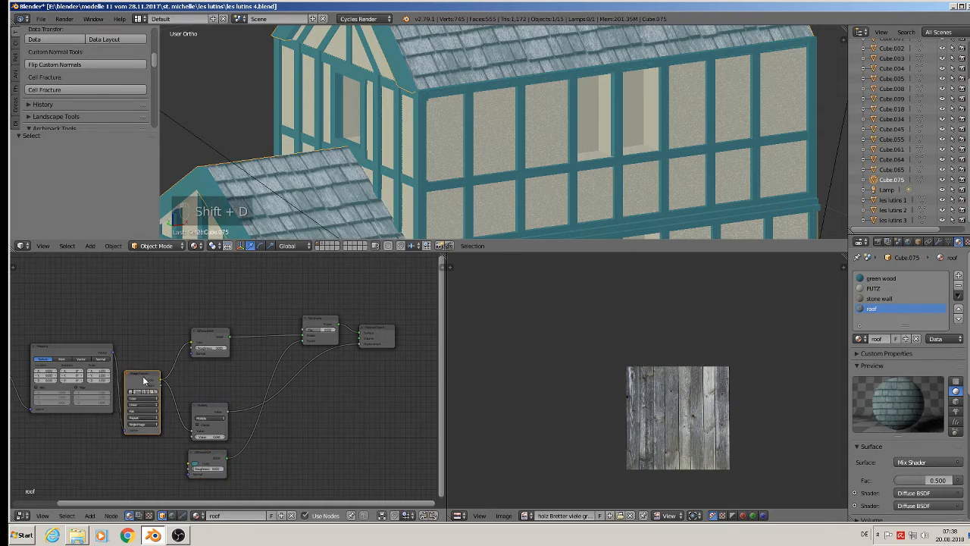
{"action": "left_click", "coordinate": [143, 458]}
{"action": "middle_click_drag", "start_coordinate": [142, 458], "coordinate": [182, 407]}
{"action": "scroll", "coordinate": [178, 411], "scroll_direction": "up", "scroll_amount": 2}
{"action": "left_click_drag", "start_coordinate": [163, 407], "coordinate": [209, 417]}
Step: Load the image diffus wiese 21.jpg into the duplicated Image Texture node
{"action": "left_click", "coordinate": [149, 427]}
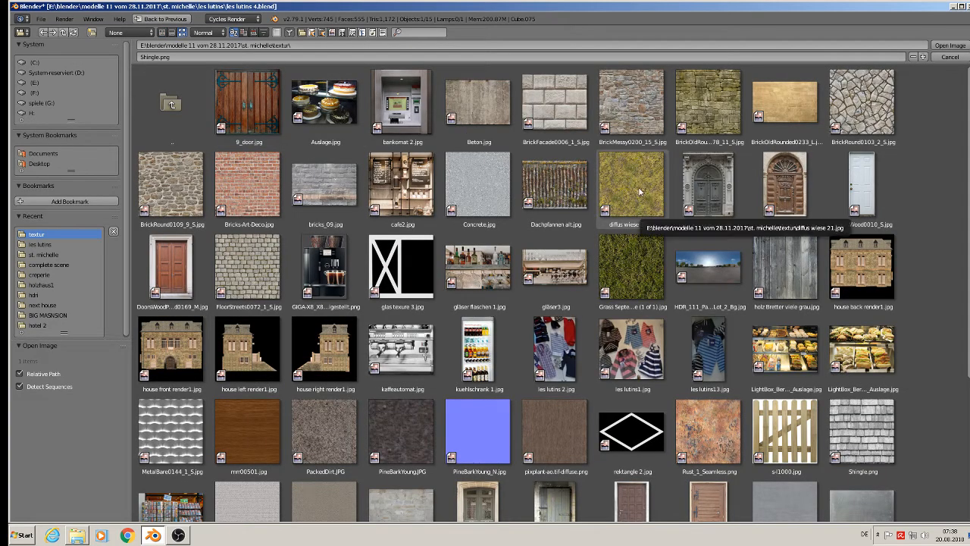
{"action": "scroll", "coordinate": [964, 331], "scroll_direction": "down", "scroll_amount": 4}
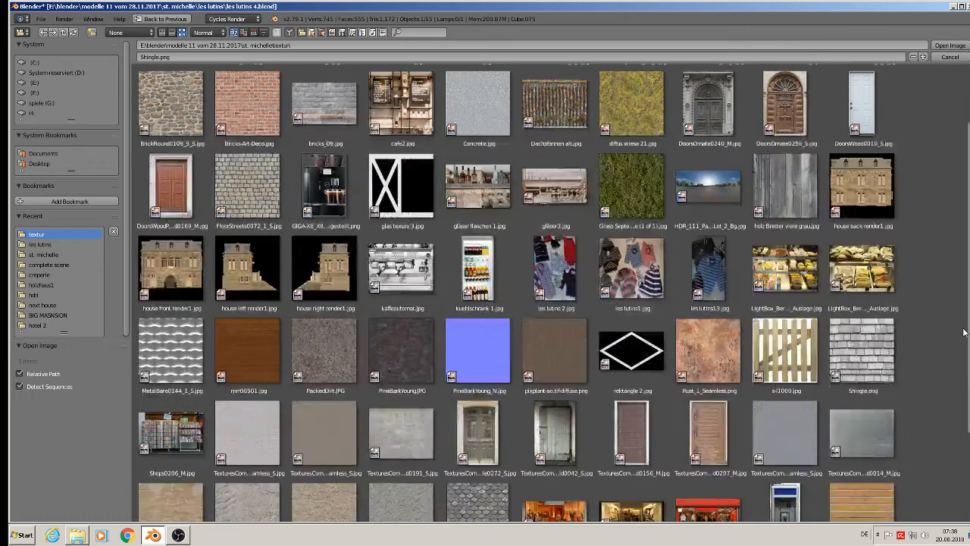
{"action": "scroll", "coordinate": [961, 338], "scroll_direction": "up", "scroll_amount": 3}
{"action": "scroll", "coordinate": [961, 338], "scroll_direction": "up", "scroll_amount": 1}
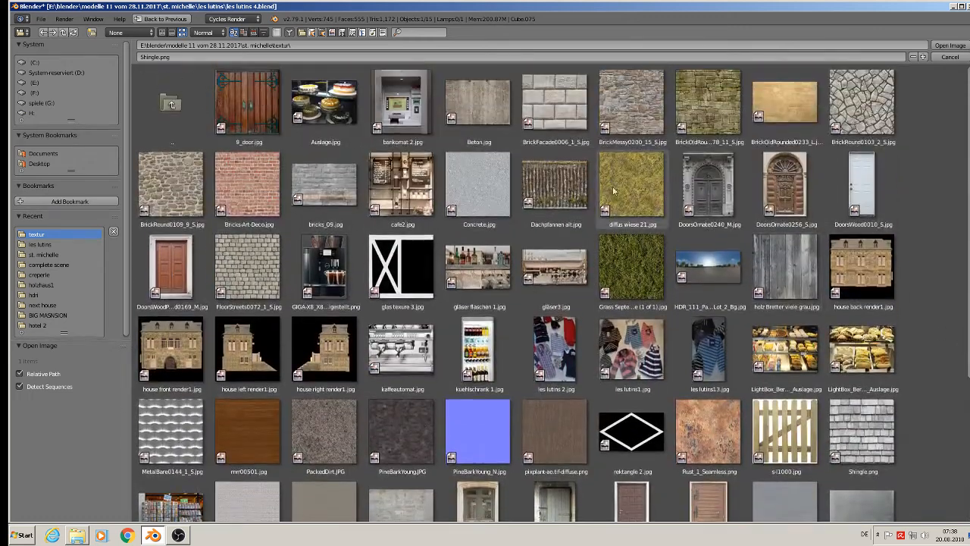
{"action": "double_click", "coordinate": [645, 168]}
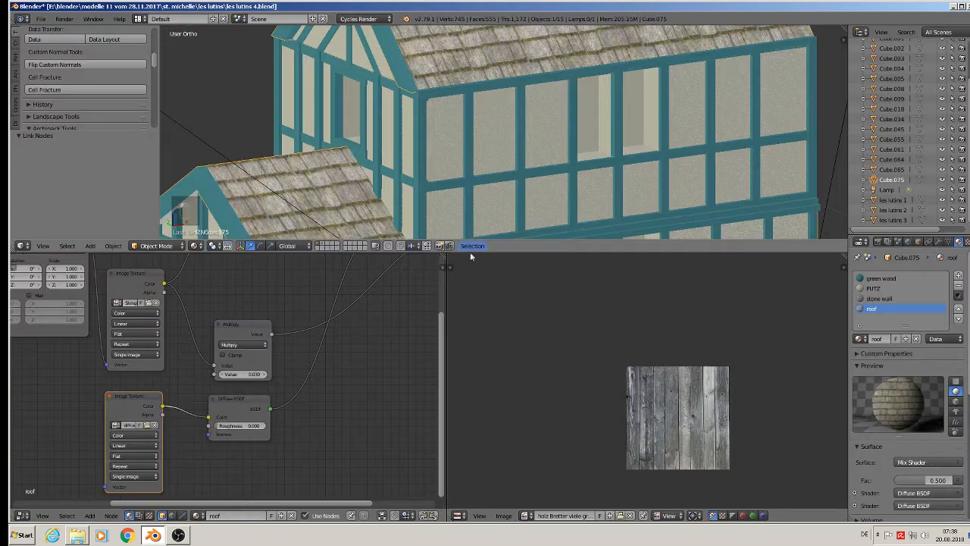
Step: Examine the mixed roof texture up close in Rendered viewport shading, and return to Material shading
{"action": "scroll", "coordinate": [399, 316], "scroll_direction": "down", "scroll_amount": 2}
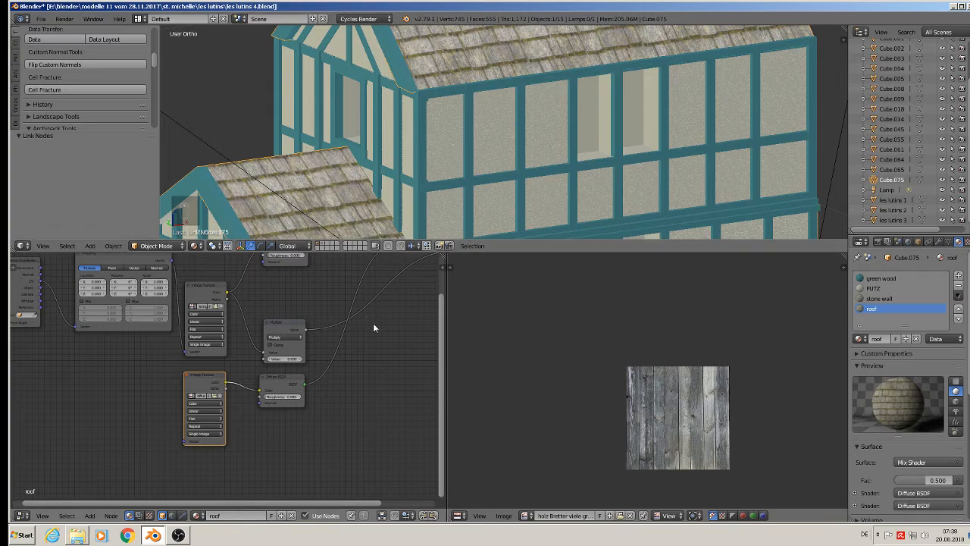
{"action": "scroll", "coordinate": [365, 334], "scroll_direction": "down", "scroll_amount": 2}
{"action": "middle_click_drag", "start_coordinate": [362, 354], "coordinate": [208, 489]}
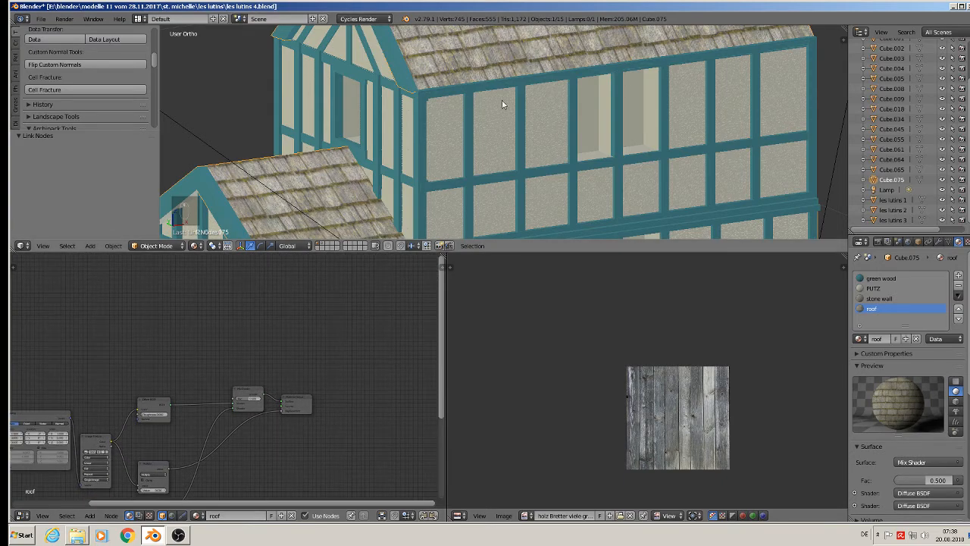
{"action": "scroll", "coordinate": [502, 98], "scroll_direction": "up", "scroll_amount": 2}
{"action": "scroll", "coordinate": [502, 99], "scroll_direction": "down", "scroll_amount": 1}
{"action": "middle_click_drag", "start_coordinate": [502, 99], "coordinate": [420, 33], "text": "shift"}
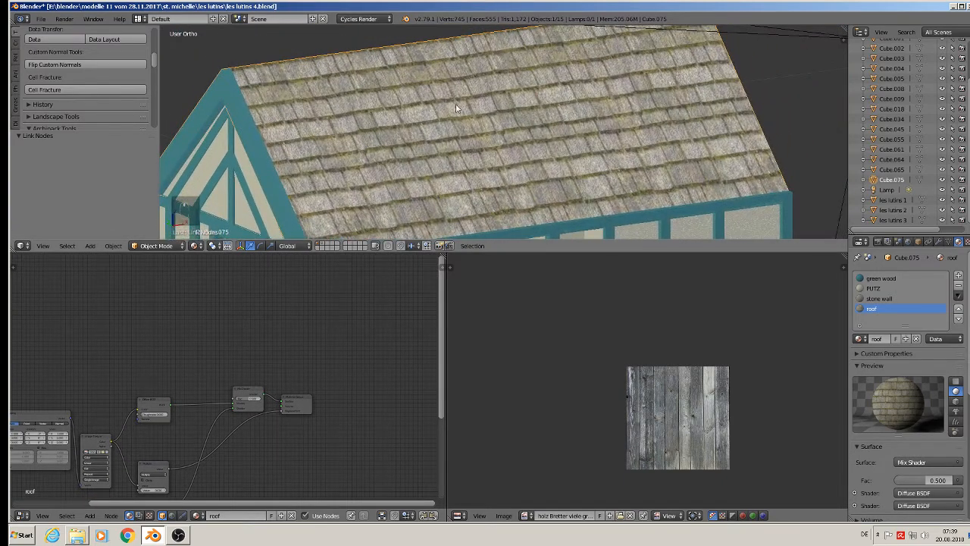
{"action": "middle_click_drag", "start_coordinate": [435, 159], "coordinate": [445, 122], "text": "shift"}
{"action": "left_click", "coordinate": [195, 246]}
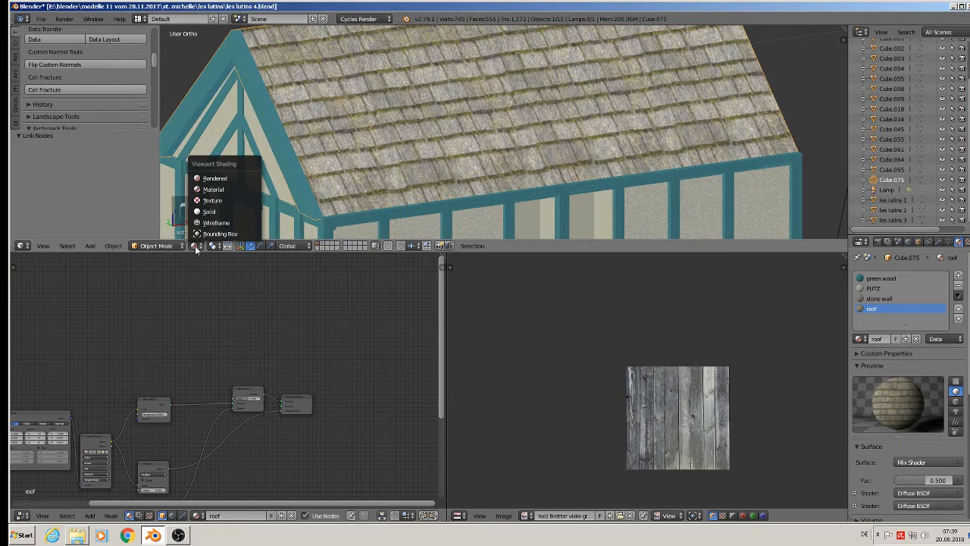
{"action": "left_click", "coordinate": [227, 176]}
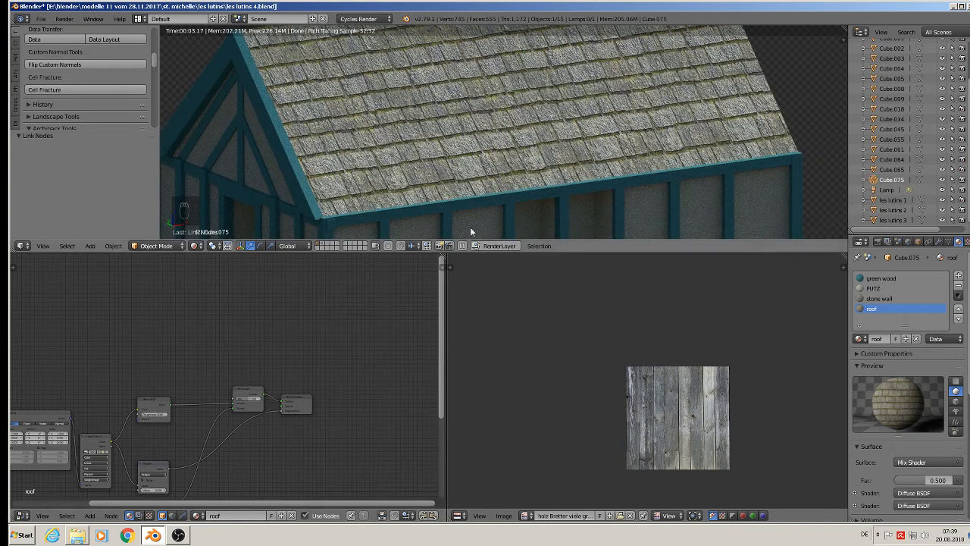
{"action": "left_click", "coordinate": [196, 246]}
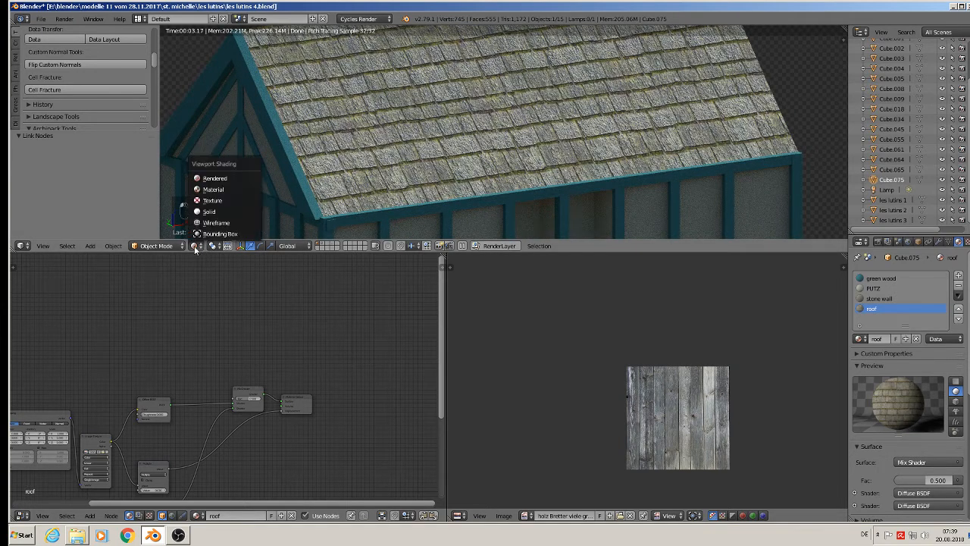
{"action": "left_click", "coordinate": [213, 188]}
Step: Add a Noise Texture node above the roof's Diffuse BSDF and connect its Color output to the Mix Shader's Fac input
{"action": "key", "text": "Home"}
{"action": "scroll", "coordinate": [352, 396], "scroll_direction": "up", "scroll_amount": 2}
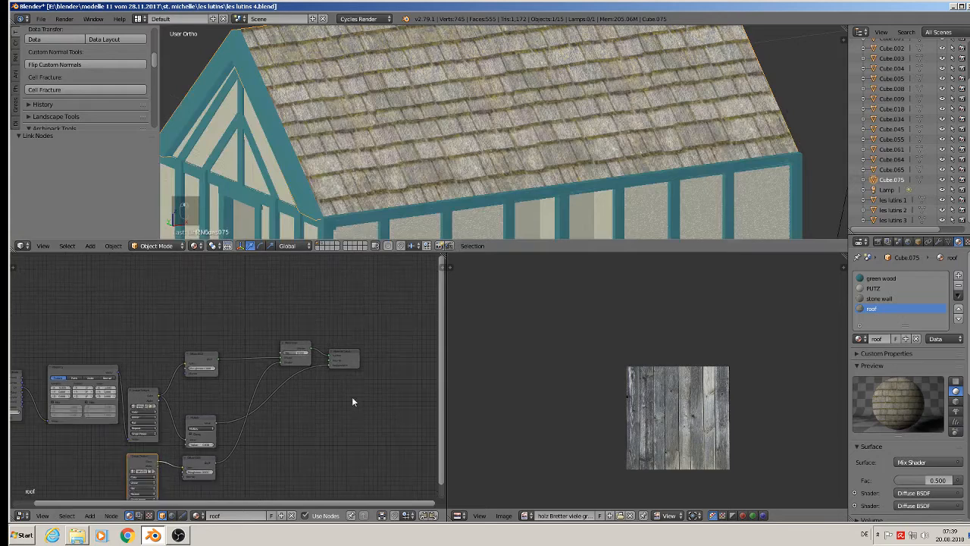
{"action": "left_click", "coordinate": [90, 516]}
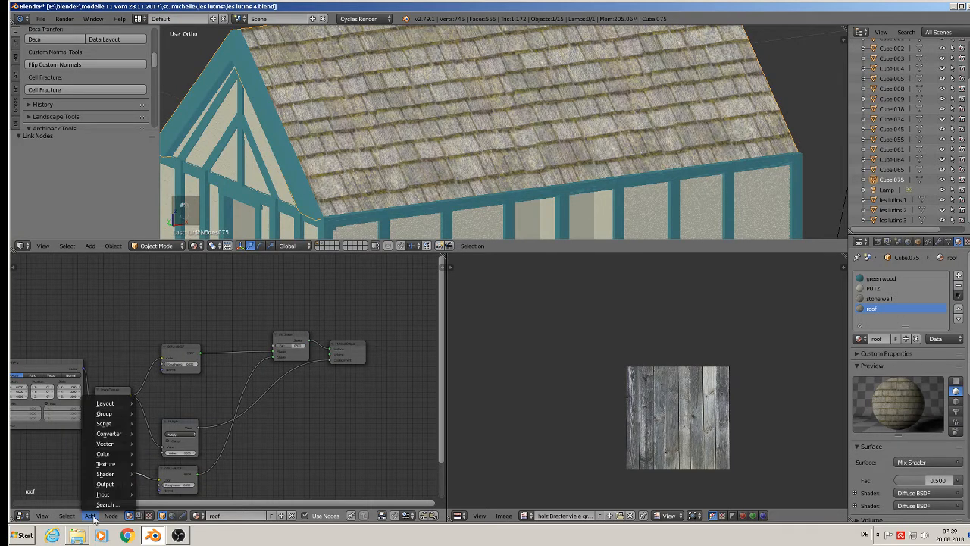
{"action": "mouse_move", "coordinate": [117, 464]}
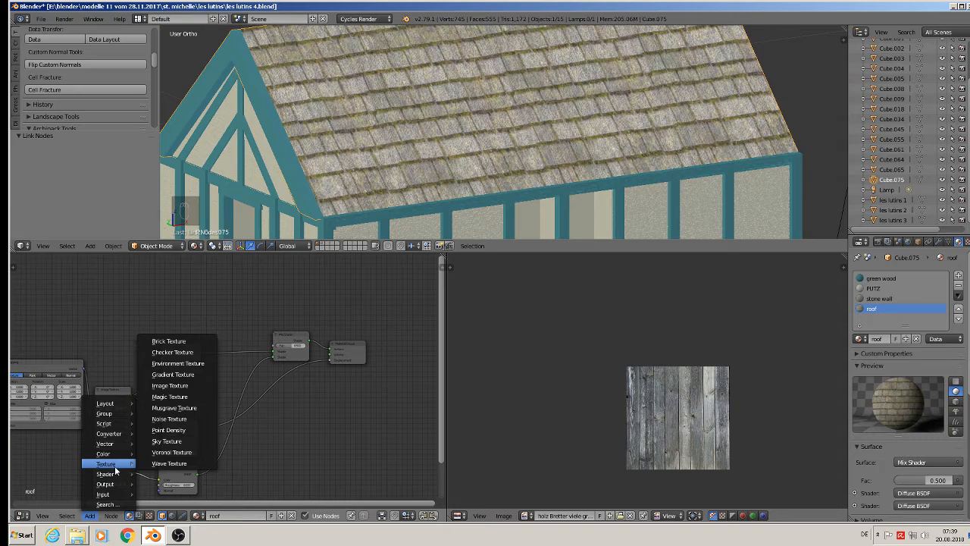
{"action": "left_click", "coordinate": [192, 424]}
{"action": "left_click", "coordinate": [210, 307]}
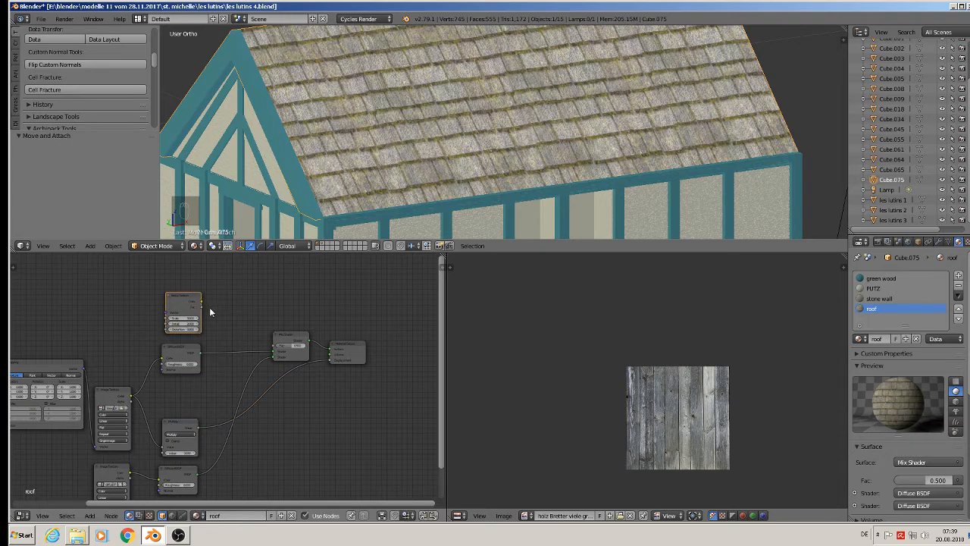
{"action": "scroll", "coordinate": [210, 307], "scroll_direction": "up", "scroll_amount": 2}
{"action": "left_click_drag", "start_coordinate": [201, 295], "coordinate": [343, 371]}
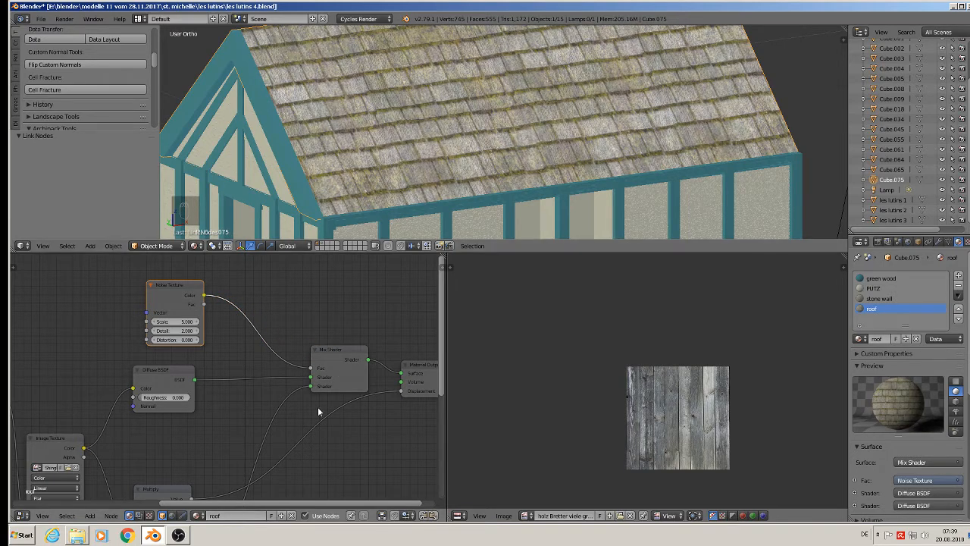
Step: Move the Texture Coordinate, Mapping and both Image Texture nodes away from the shader nodes to make room between them
{"action": "scroll", "coordinate": [355, 421], "scroll_direction": "down", "scroll_amount": 2}
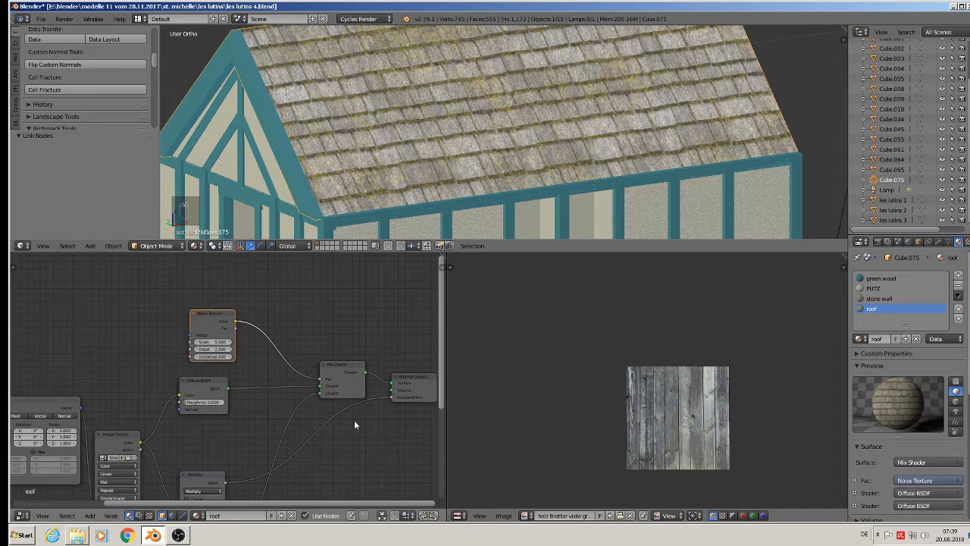
{"action": "scroll", "coordinate": [354, 420], "scroll_direction": "down", "scroll_amount": 1}
{"action": "middle_click_drag", "start_coordinate": [354, 420], "coordinate": [346, 352]}
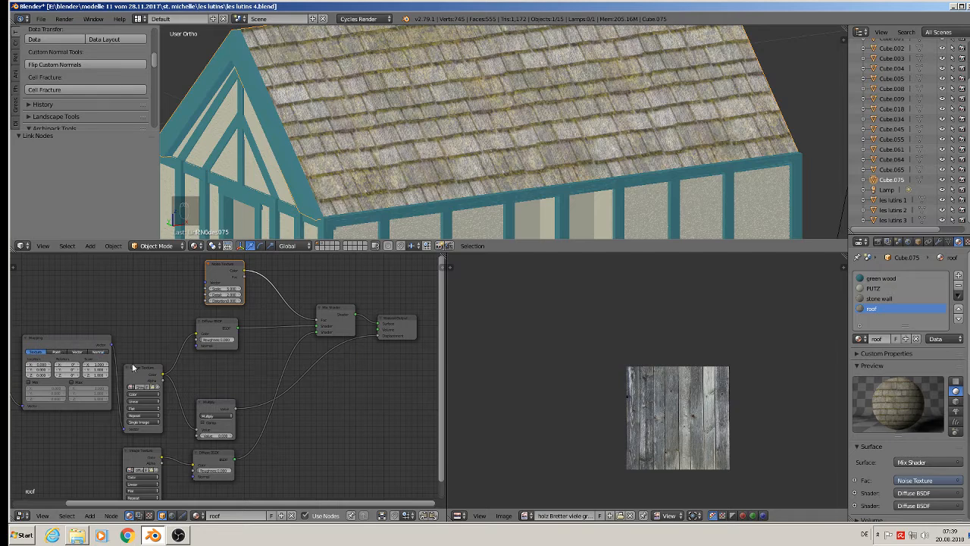
{"action": "middle_click_drag", "start_coordinate": [154, 367], "coordinate": [292, 333]}
{"action": "left_click_drag", "start_coordinate": [103, 314], "coordinate": [34, 334]}
{"action": "left_click_drag", "start_coordinate": [204, 305], "coordinate": [117, 307]}
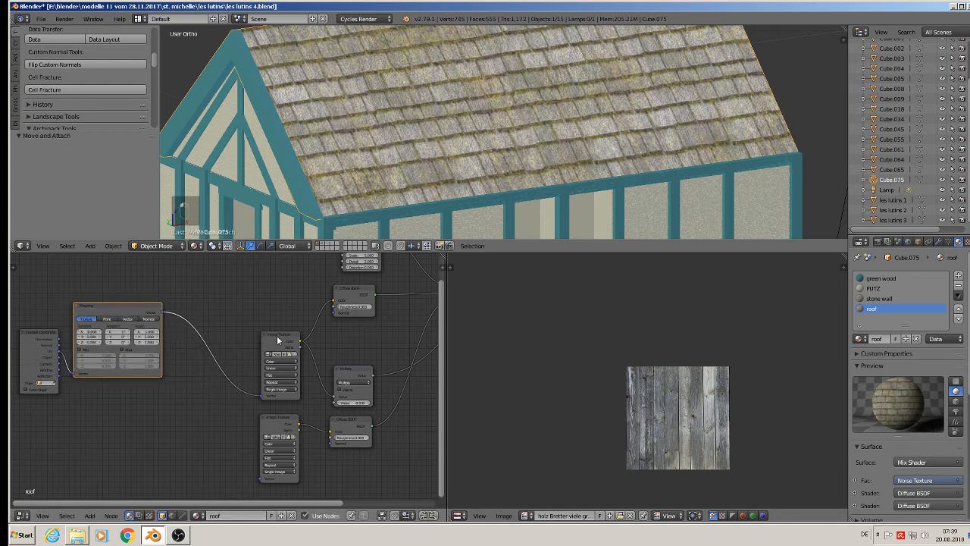
{"action": "left_click_drag", "start_coordinate": [277, 335], "coordinate": [211, 312]}
{"action": "left_click_drag", "start_coordinate": [285, 423], "coordinate": [212, 422]}
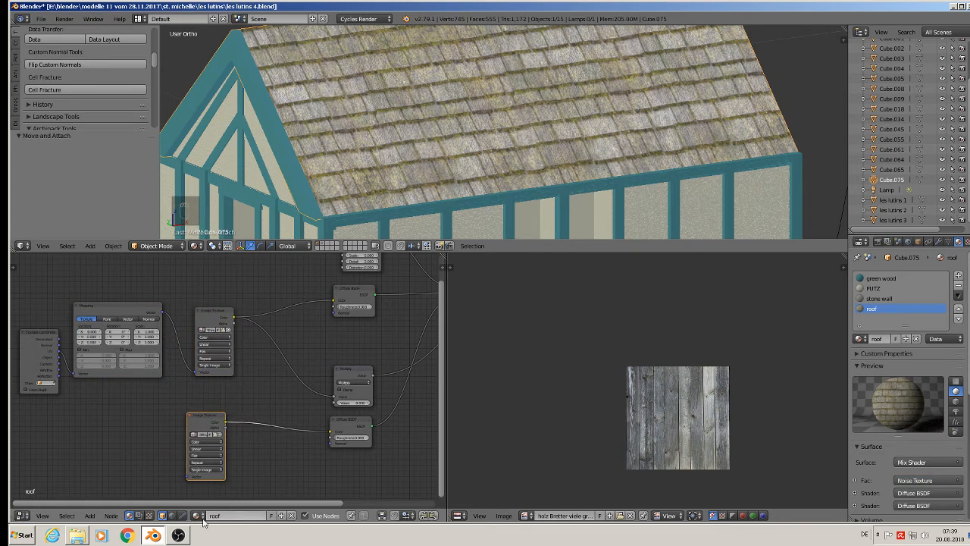
Step: Insert a ColorRamp between the shingle Image Texture and its Diffuse BSDF, and a duplicate ColorRamp in the meadow texture's link
{"action": "left_click", "coordinate": [90, 515]}
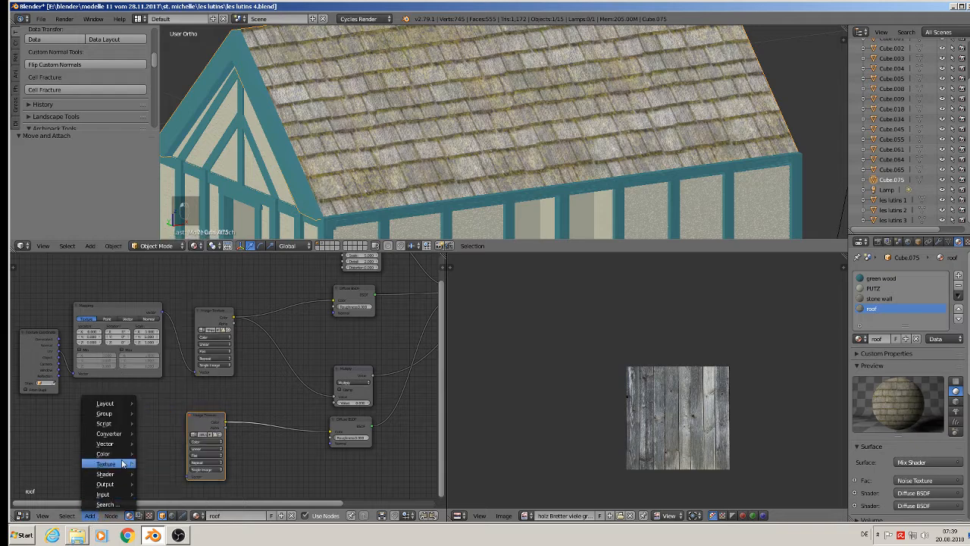
{"action": "mouse_move", "coordinate": [117, 437]}
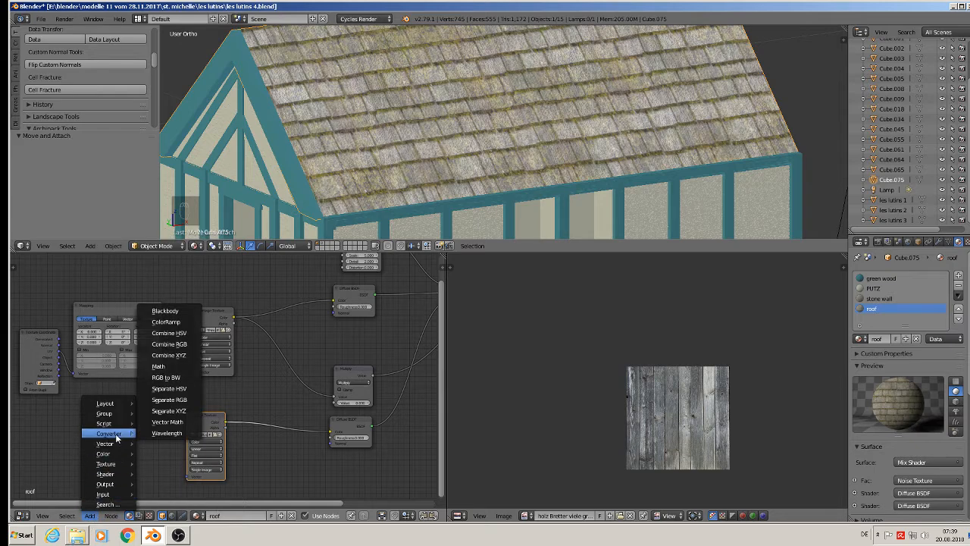
{"action": "left_click", "coordinate": [166, 321]}
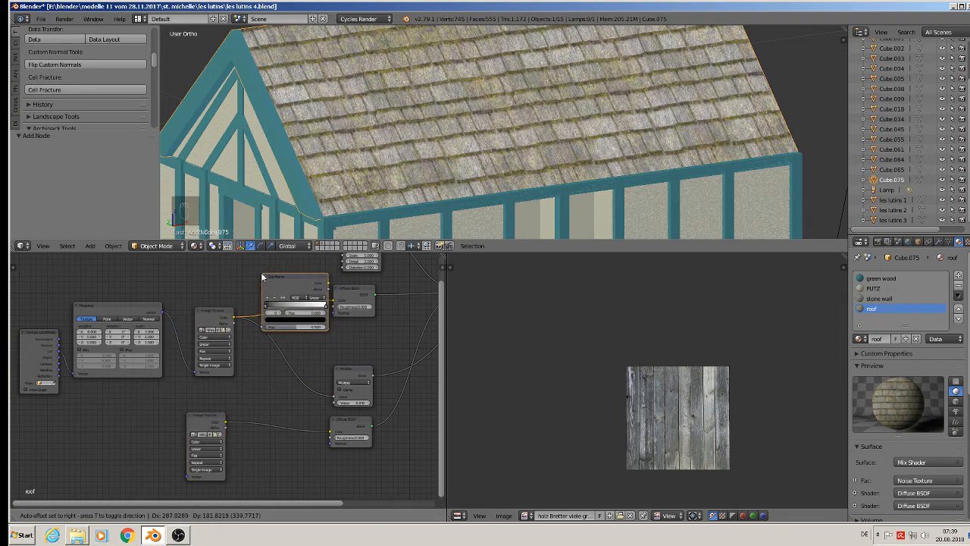
{"action": "left_click", "coordinate": [263, 278]}
{"action": "left_click", "coordinate": [294, 286]}
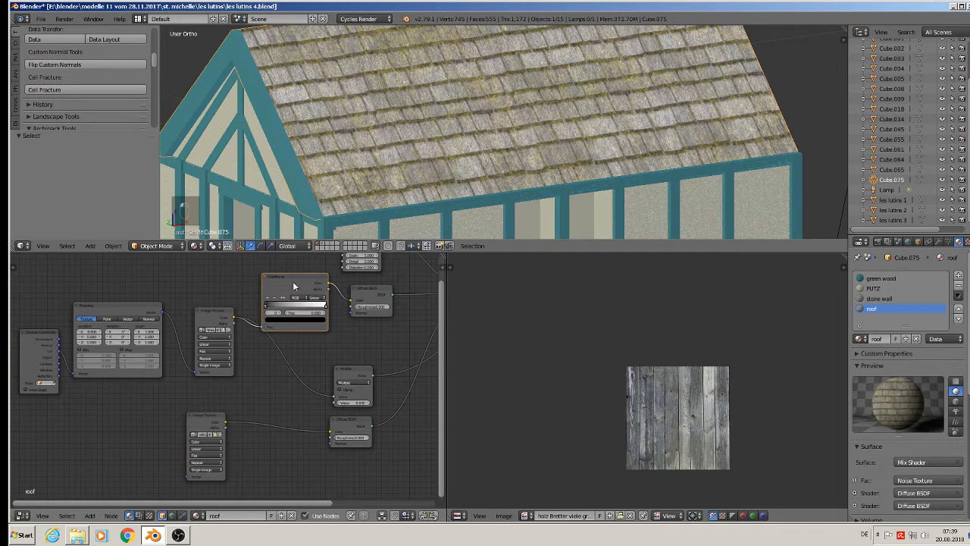
{"action": "key", "text": "shift+d"}
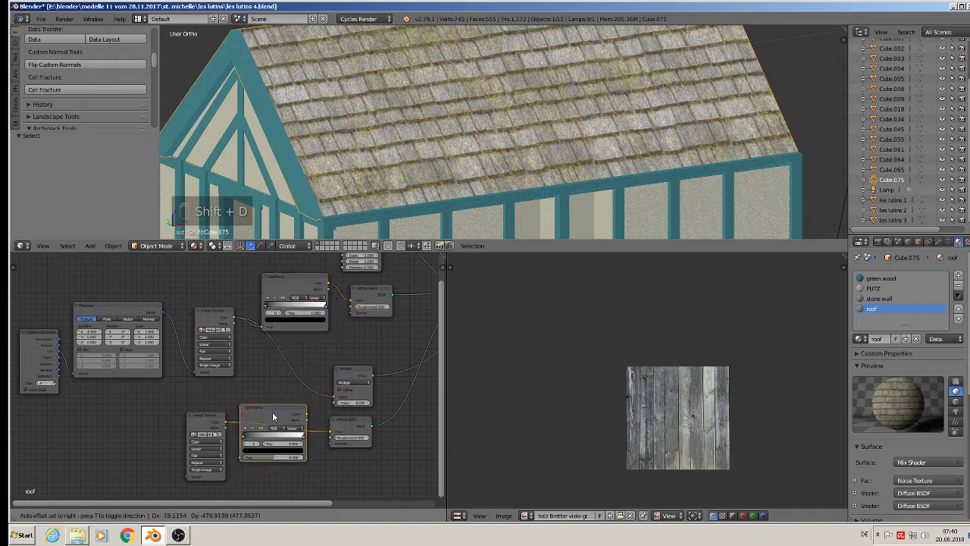
{"action": "left_click", "coordinate": [276, 415]}
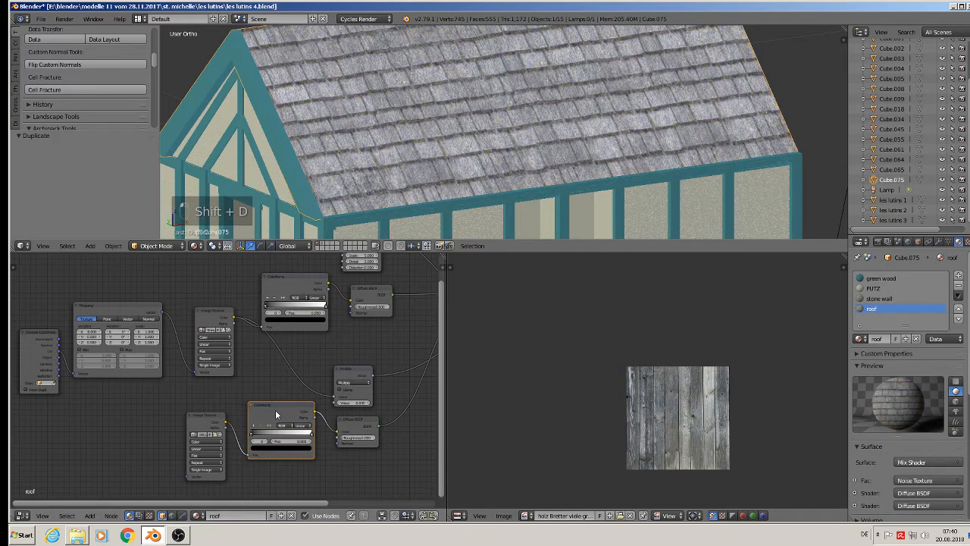
Step: Try to strengthen the shingle texture's contrast by moving its ColorRamp's black stop to 0.382 and white stop to 0.845
{"action": "scroll", "coordinate": [280, 442], "scroll_direction": "up", "scroll_amount": 1}
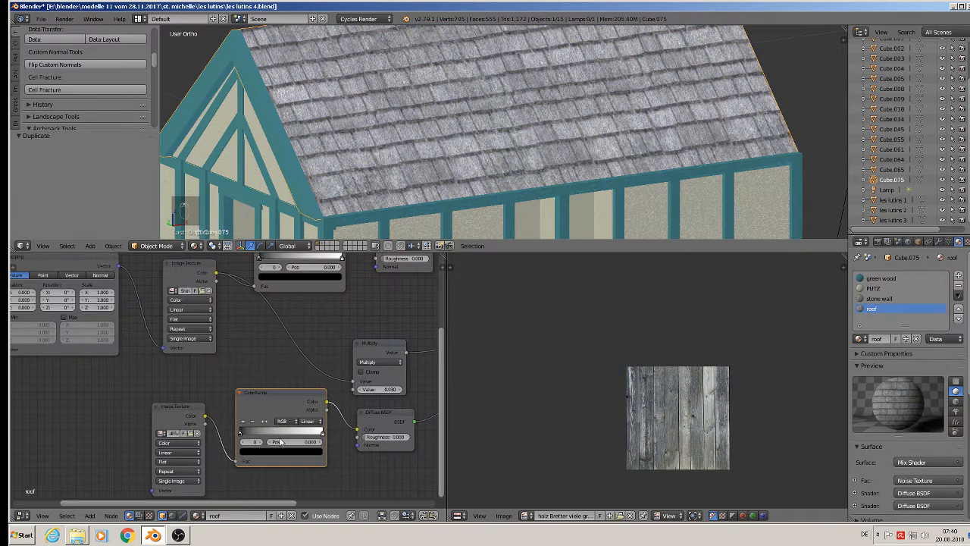
{"action": "scroll", "coordinate": [263, 448], "scroll_direction": "up", "scroll_amount": 1}
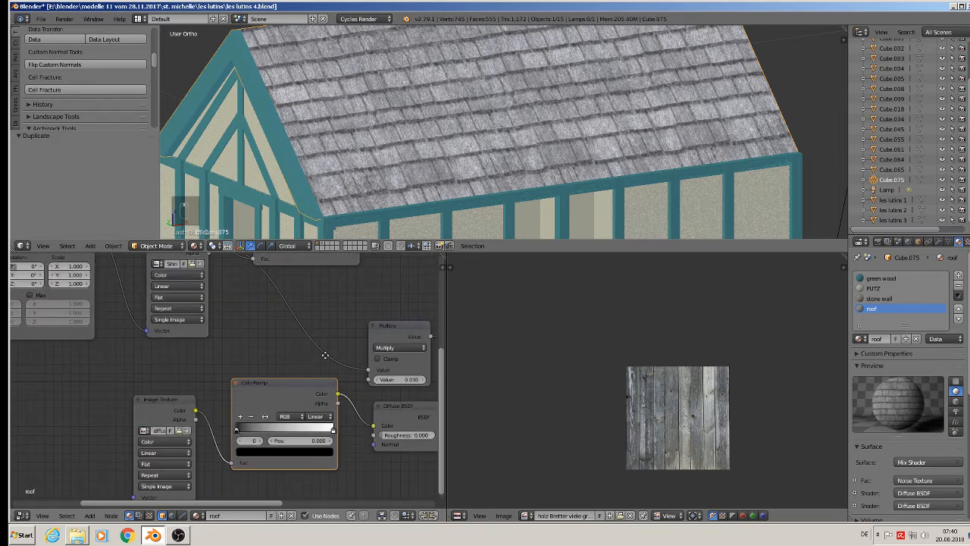
{"action": "middle_click_drag", "start_coordinate": [324, 355], "coordinate": [289, 424]}
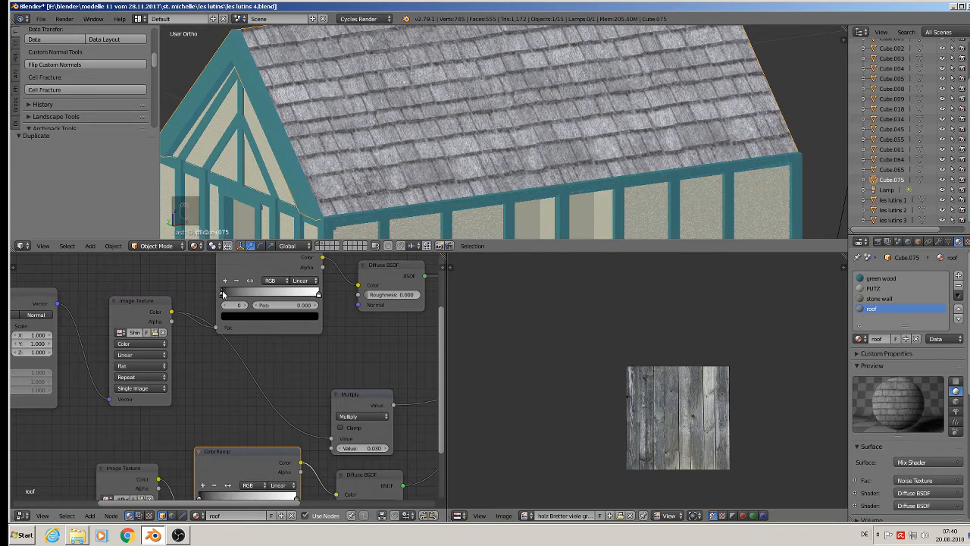
{"action": "mouse_move", "coordinate": [221, 296]}
{"action": "left_mouse_down"}
{"action": "mouse_move", "coordinate": [230, 295]}
{"action": "mouse_move", "coordinate": [220, 295]}
{"action": "left_mouse_up"}
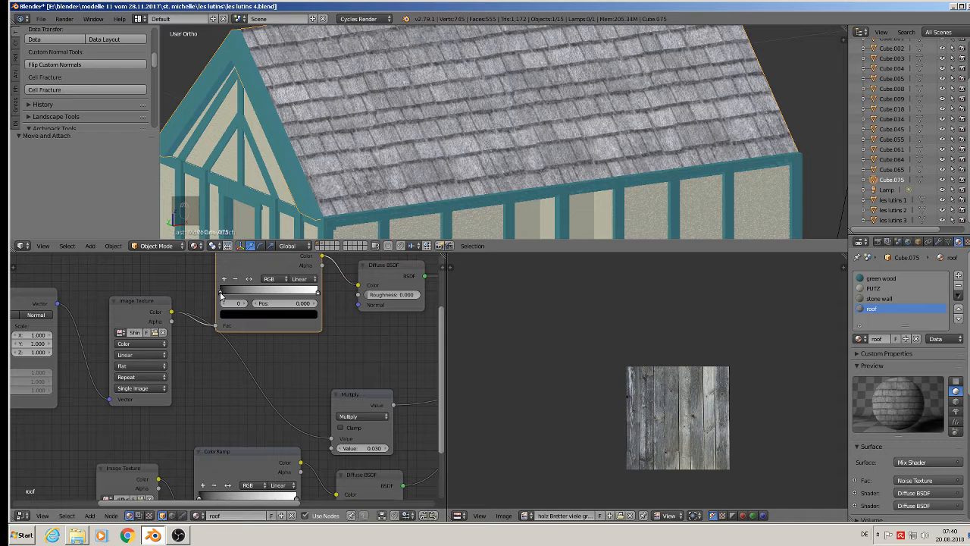
{"action": "left_click_drag", "start_coordinate": [221, 292], "coordinate": [260, 301]}
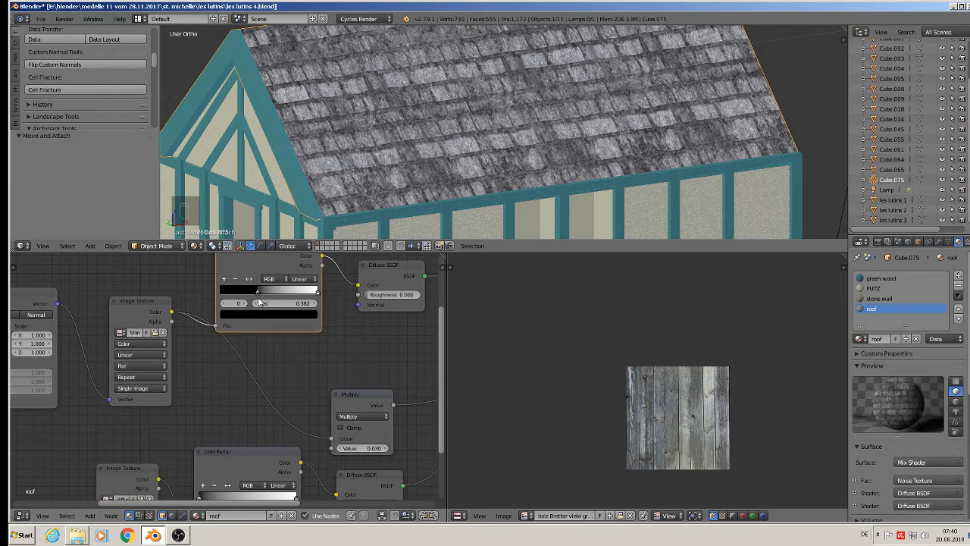
{"action": "scroll", "coordinate": [282, 331], "scroll_direction": "down", "scroll_amount": 1}
{"action": "scroll", "coordinate": [282, 332], "scroll_direction": "up", "scroll_amount": 1}
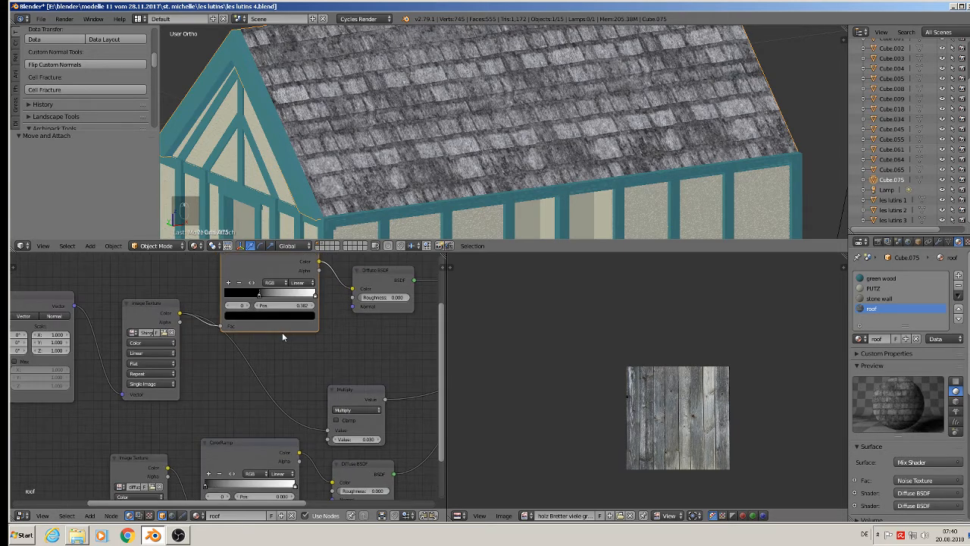
{"action": "middle_click_drag", "start_coordinate": [282, 332], "coordinate": [246, 390]}
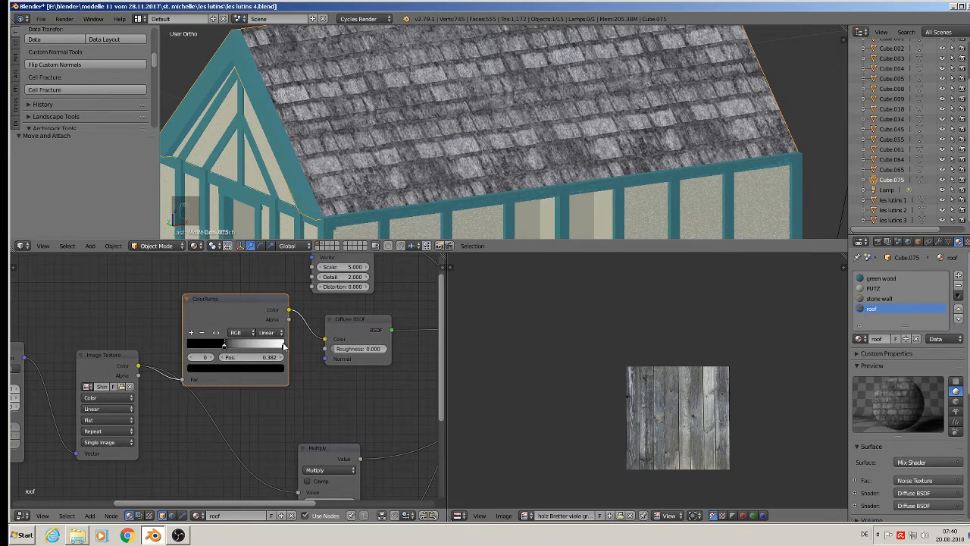
{"action": "left_click_drag", "start_coordinate": [285, 347], "coordinate": [269, 346]}
Step: Delete the ColorRamp between the shingle Image Texture and its Diffuse BSDF
{"action": "left_click", "coordinate": [239, 303]}
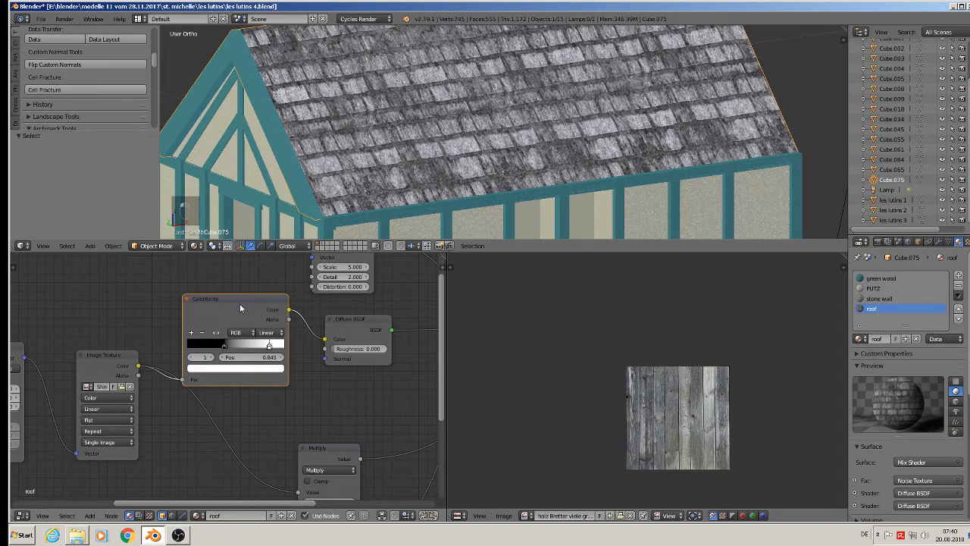
{"action": "key", "text": "x"}
{"action": "key", "text": "x"}
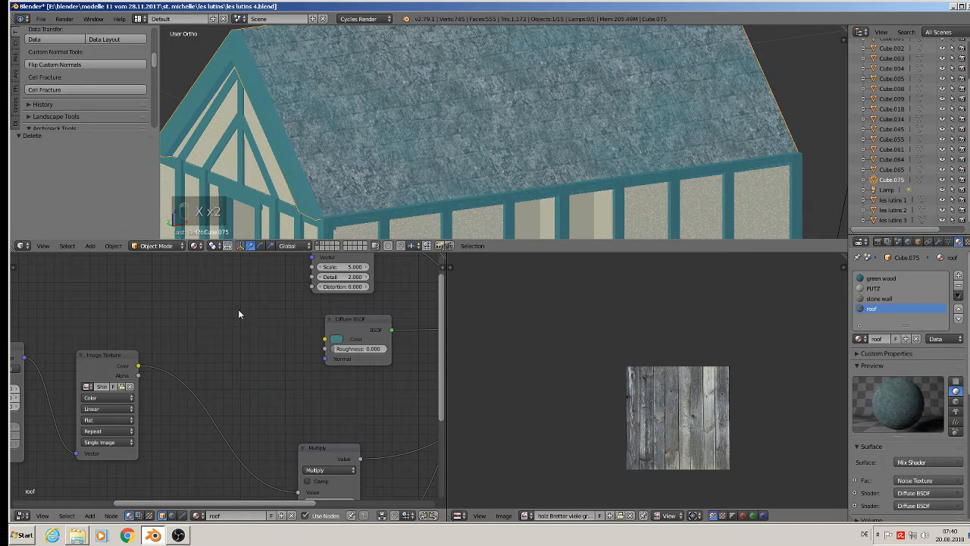
Step: Add a Bright/Contrast node linked between the shingle Image Texture's Color and its Diffuse BSDF, with Contrast set to 0.200
{"action": "left_click", "coordinate": [90, 515]}
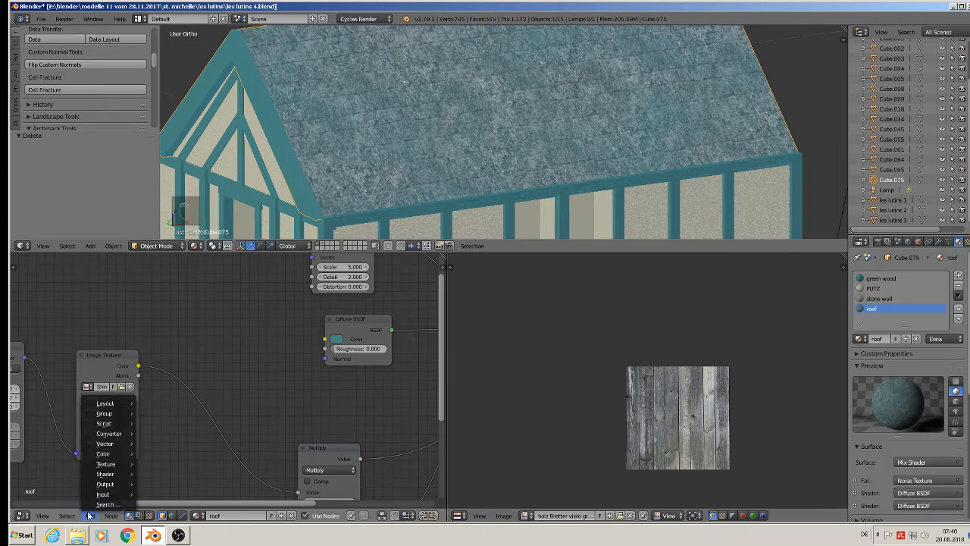
{"action": "mouse_move", "coordinate": [104, 453]}
{"action": "left_click", "coordinate": [170, 386]}
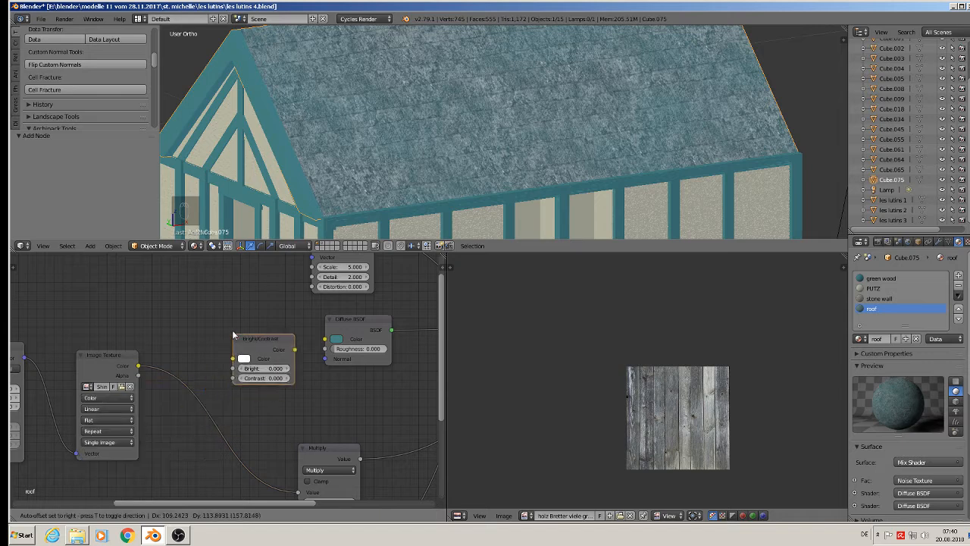
{"action": "left_click", "coordinate": [223, 320]}
{"action": "left_click_drag", "start_coordinate": [138, 366], "coordinate": [222, 342]}
{"action": "left_click_drag", "start_coordinate": [284, 333], "coordinate": [325, 339]}
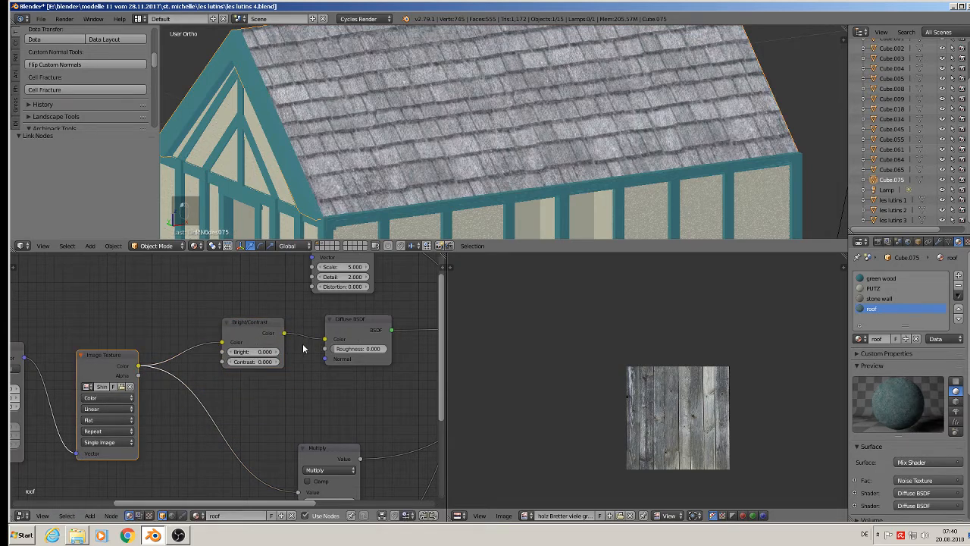
{"action": "left_click", "coordinate": [277, 362]}
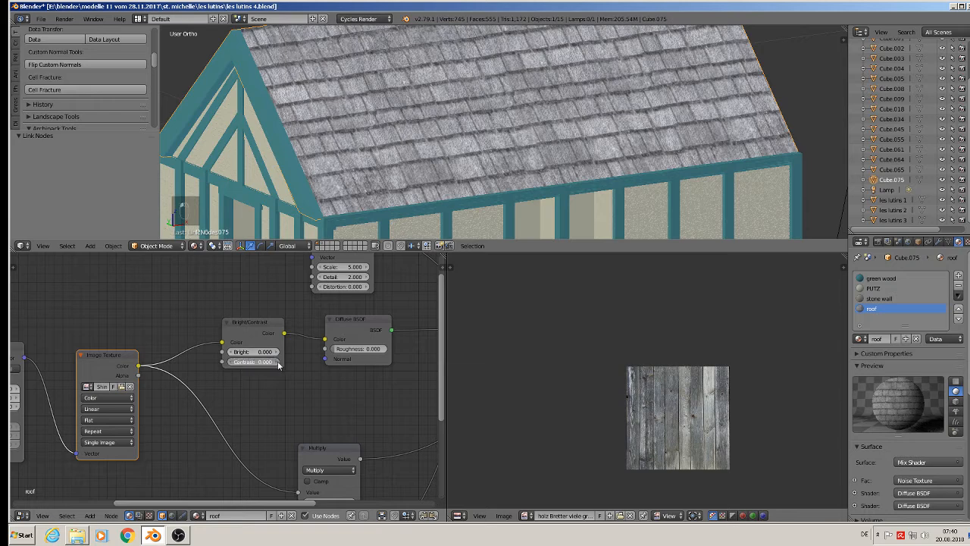
{"action": "left_click", "coordinate": [278, 363]}
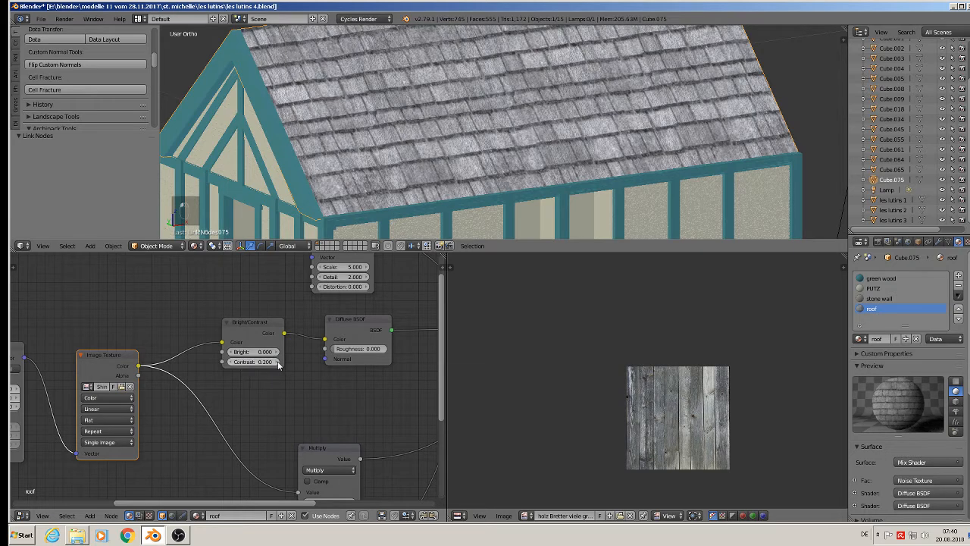
Step: Replace the meadow texture's ColorRamp with a duplicate of the Bright/Contrast node, linked between the Image Texture and its Diffuse BSDF
{"action": "scroll", "coordinate": [286, 385], "scroll_direction": "down", "scroll_amount": 3}
{"action": "middle_click_drag", "start_coordinate": [287, 394], "coordinate": [248, 308]}
{"action": "left_click", "coordinate": [188, 402]}
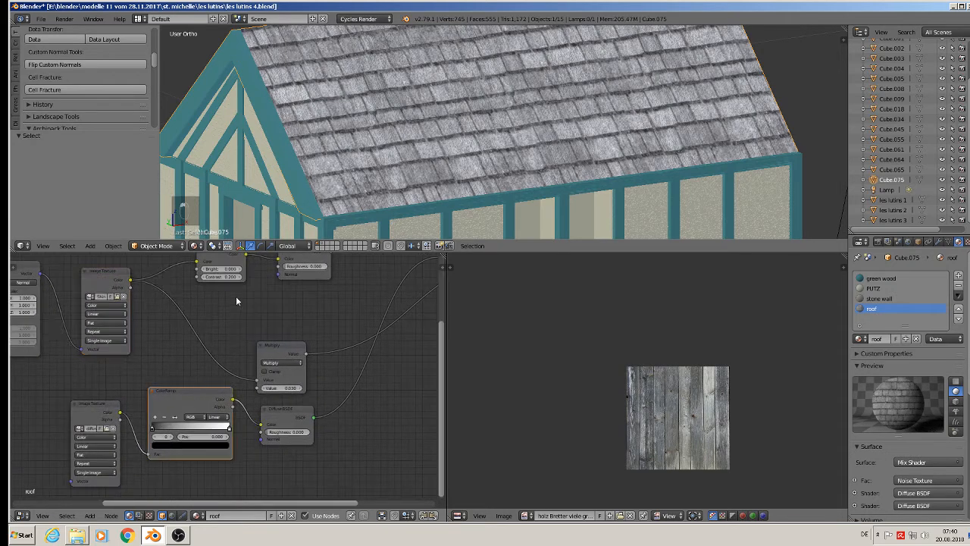
{"action": "key", "text": "x"}
{"action": "left_click", "coordinate": [222, 262]}
{"action": "key", "text": "shift+d"}
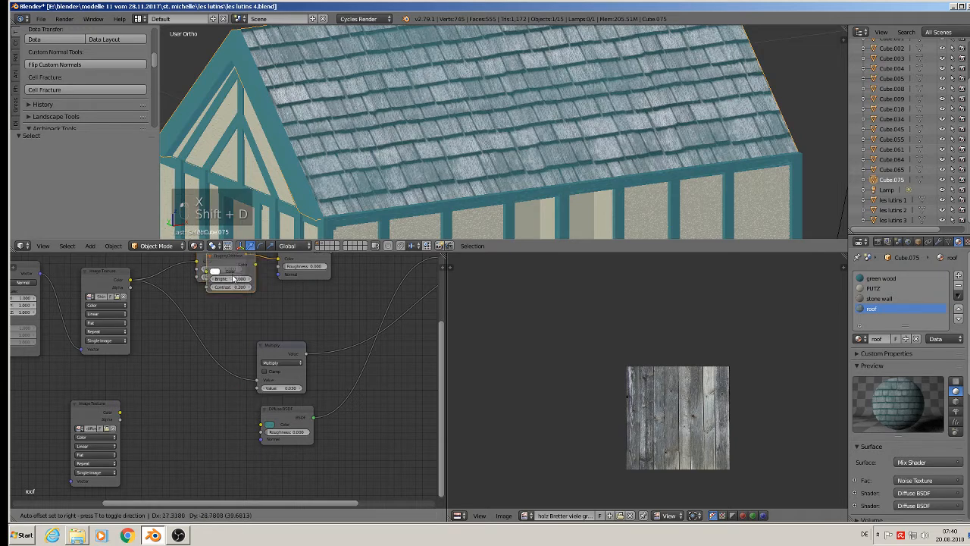
{"action": "left_click", "coordinate": [187, 412]}
{"action": "left_click", "coordinate": [120, 413]}
{"action": "left_click_drag", "start_coordinate": [120, 413], "coordinate": [259, 428]}
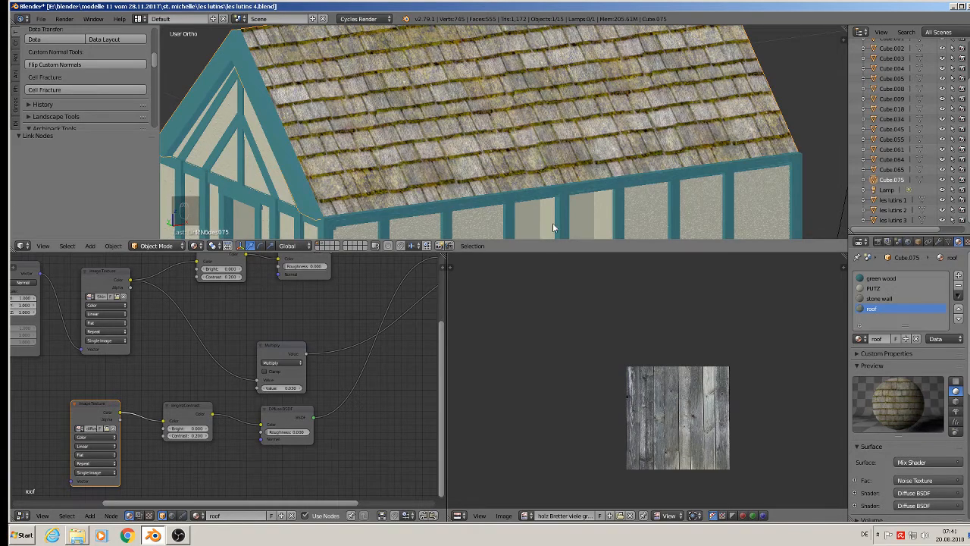
Step: Move the Multiply node closer to the Mix Shader and set its multiplier to 0.130
{"action": "middle_click_drag", "start_coordinate": [343, 348], "coordinate": [222, 398]}
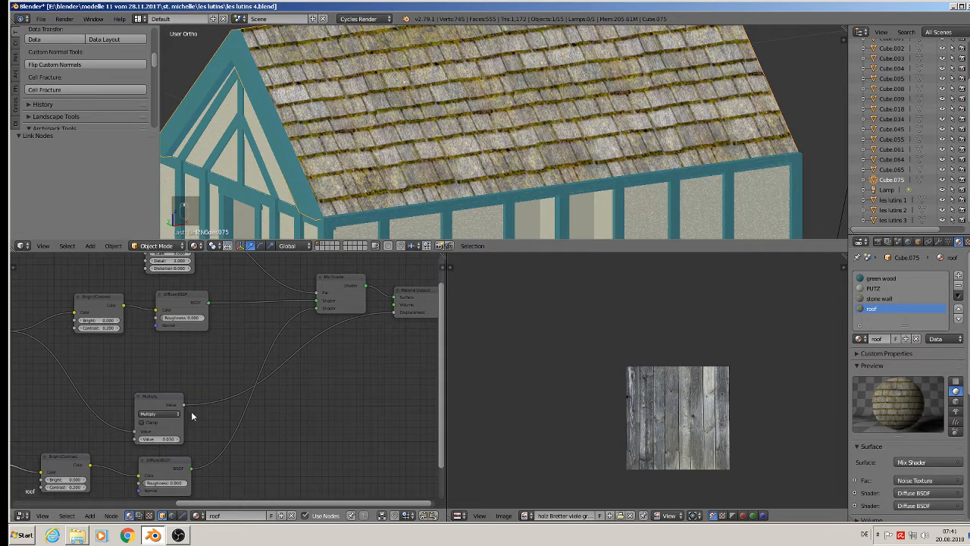
{"action": "left_click_drag", "start_coordinate": [159, 404], "coordinate": [203, 379]}
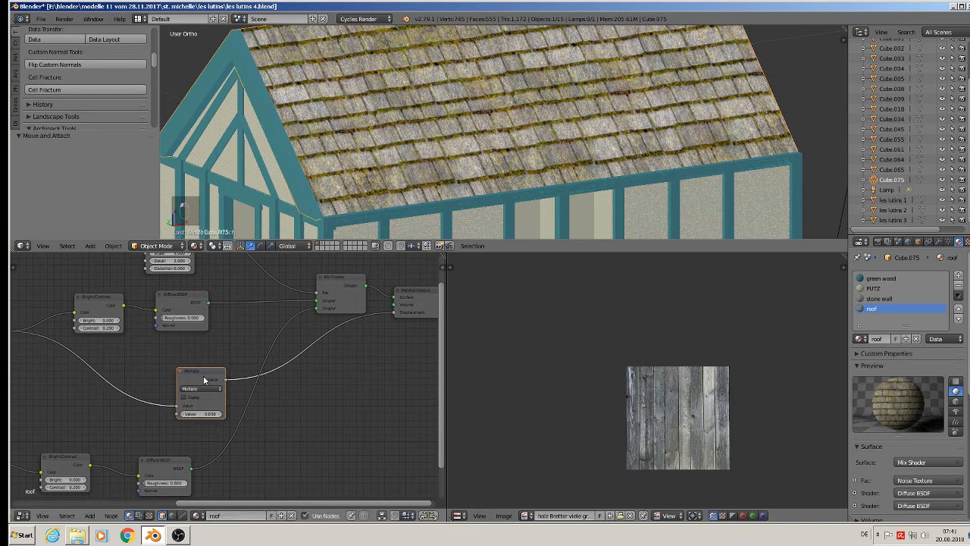
{"action": "left_click", "coordinate": [220, 415]}
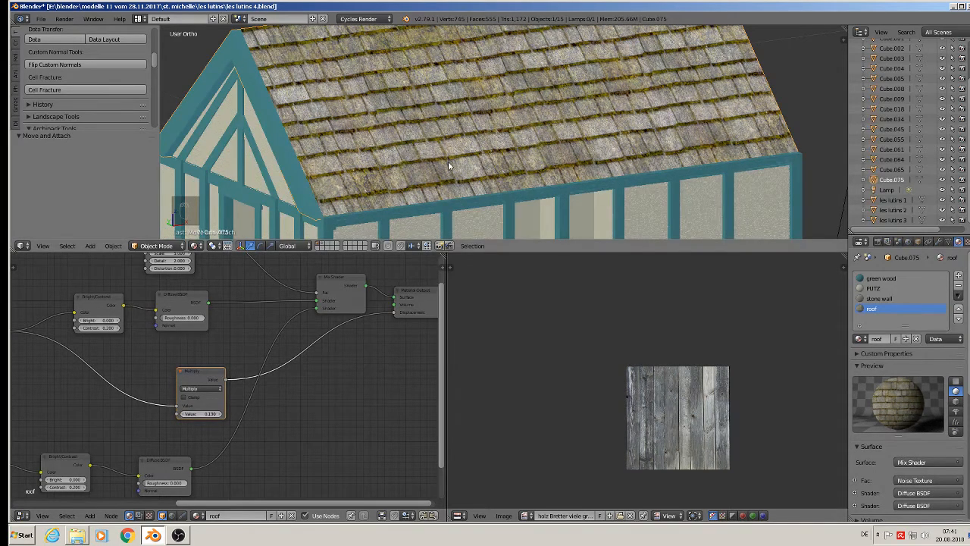
Step: Swap the Mix Shader's inputs so the meadow Diffuse BSDF feeds the first Shader socket and the shingle Diffuse BSDF the second
{"action": "middle_click_drag", "start_coordinate": [448, 161], "coordinate": [402, 189]}
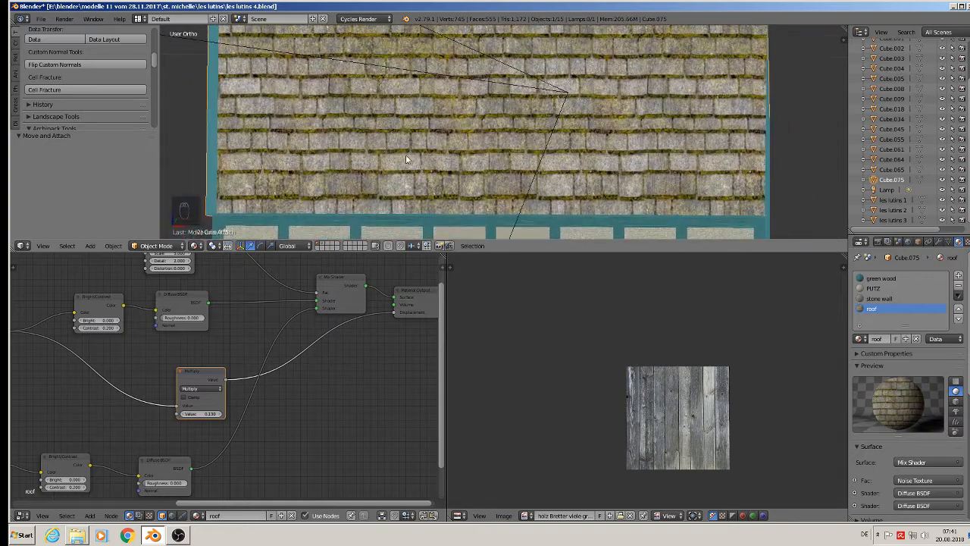
{"action": "left_click_drag", "start_coordinate": [318, 309], "coordinate": [319, 297]}
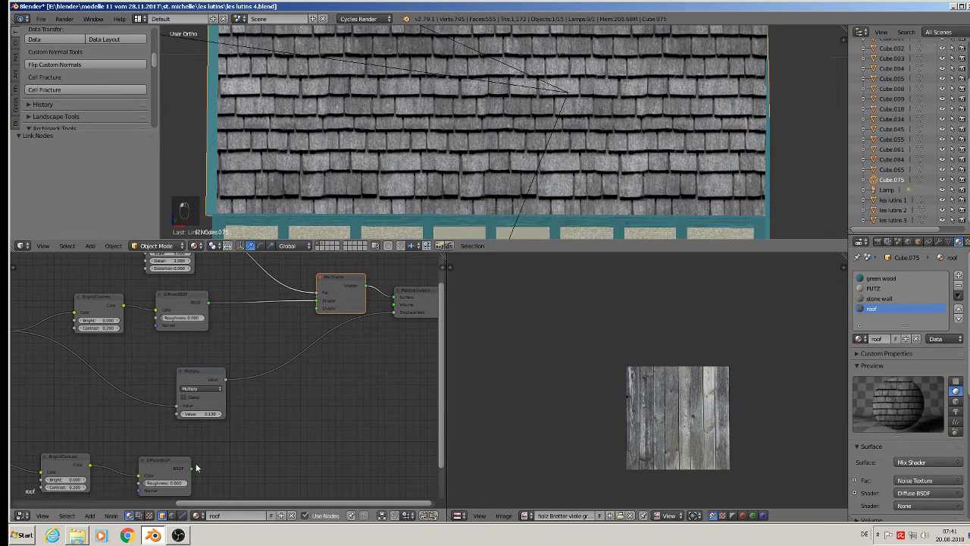
{"action": "left_click_drag", "start_coordinate": [191, 468], "coordinate": [316, 292]}
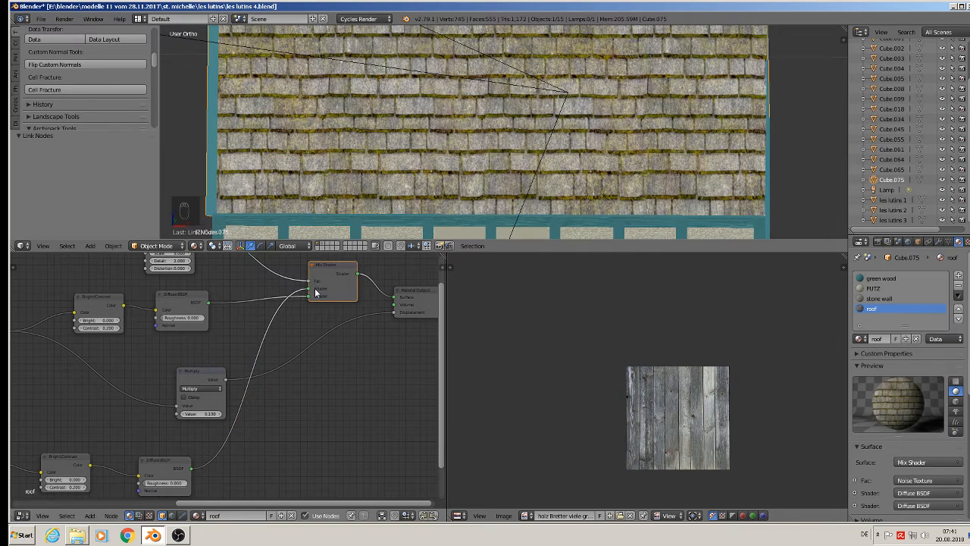
Step: Examine the mossy shingle roof from several angles and up close in Rendered viewport shading
{"action": "middle_click_drag", "start_coordinate": [404, 175], "coordinate": [454, 167]}
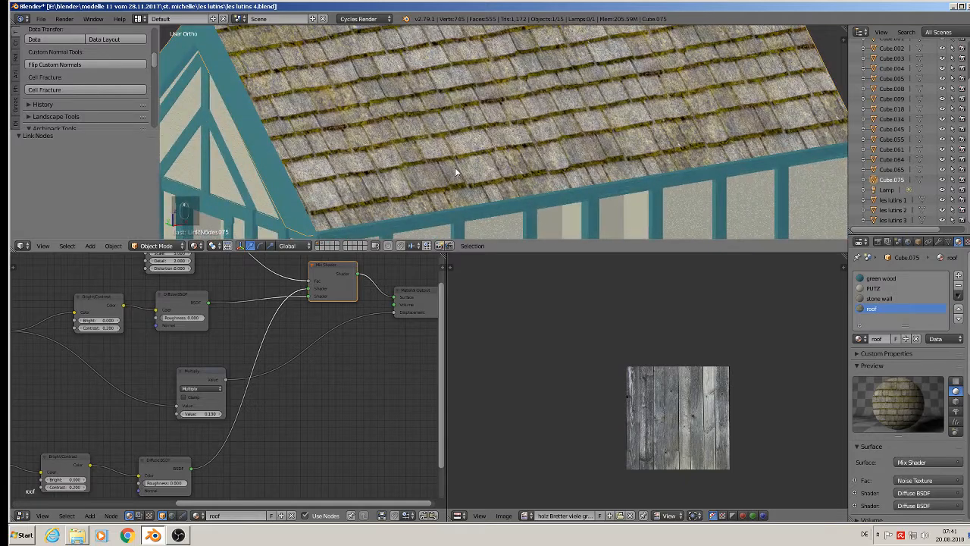
{"action": "scroll", "coordinate": [458, 168], "scroll_direction": "down", "scroll_amount": 8}
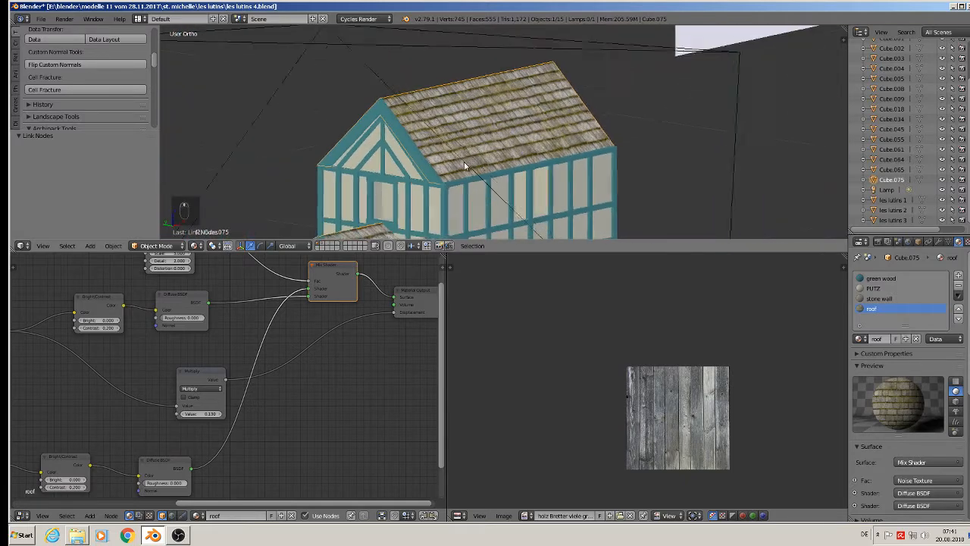
{"action": "middle_click_drag", "start_coordinate": [465, 166], "coordinate": [307, 232]}
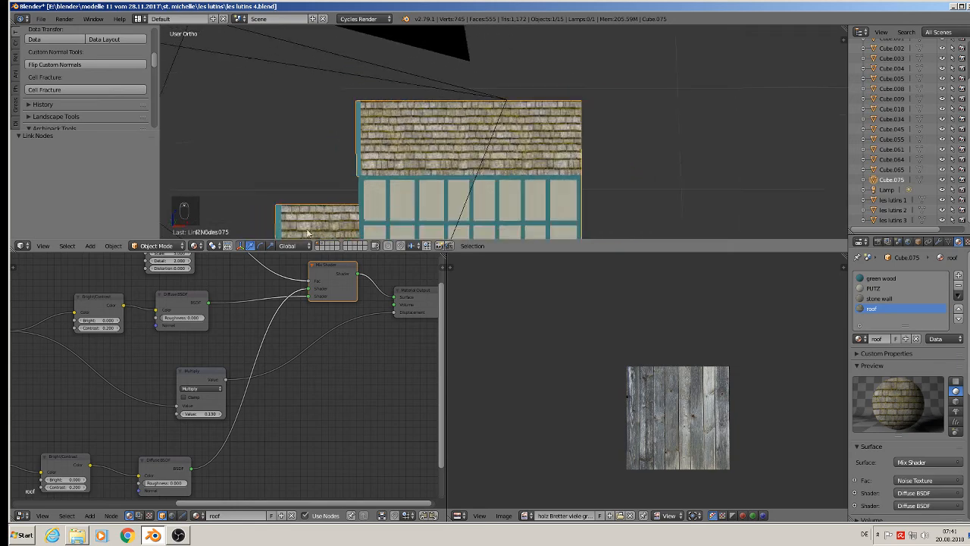
{"action": "left_click", "coordinate": [196, 246]}
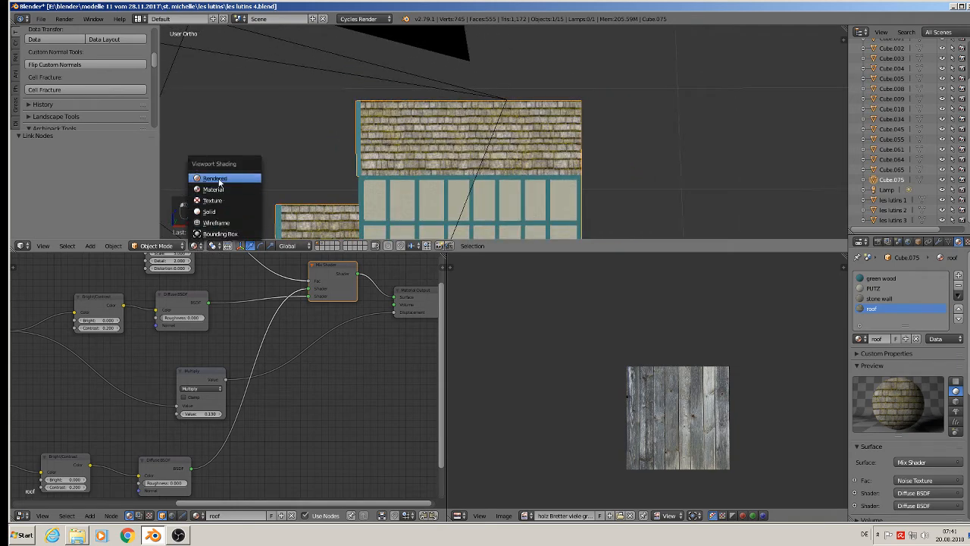
{"action": "left_click", "coordinate": [215, 178]}
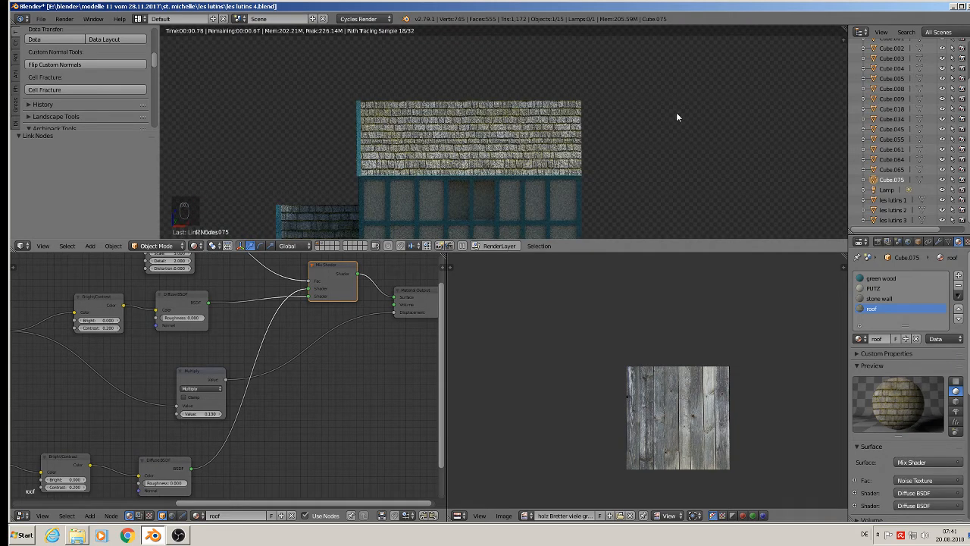
{"action": "scroll", "coordinate": [585, 179], "scroll_direction": "up", "scroll_amount": 3}
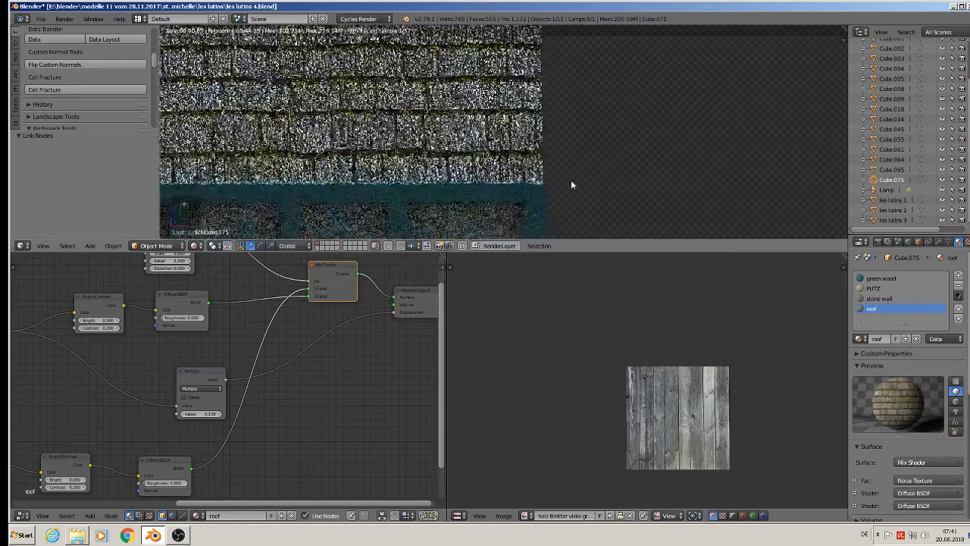
Step: Lower the roof material's Multiply value to 0.030 and further down to 0.003
{"action": "left_click", "coordinate": [203, 413]}
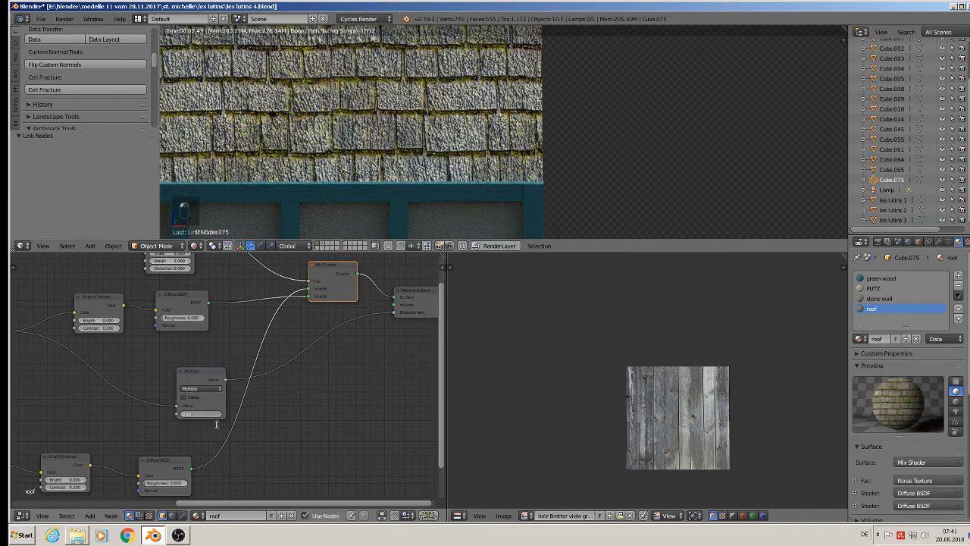
{"action": "key", "text": "BackSpace"}
{"action": "type", "text": "0.03"}
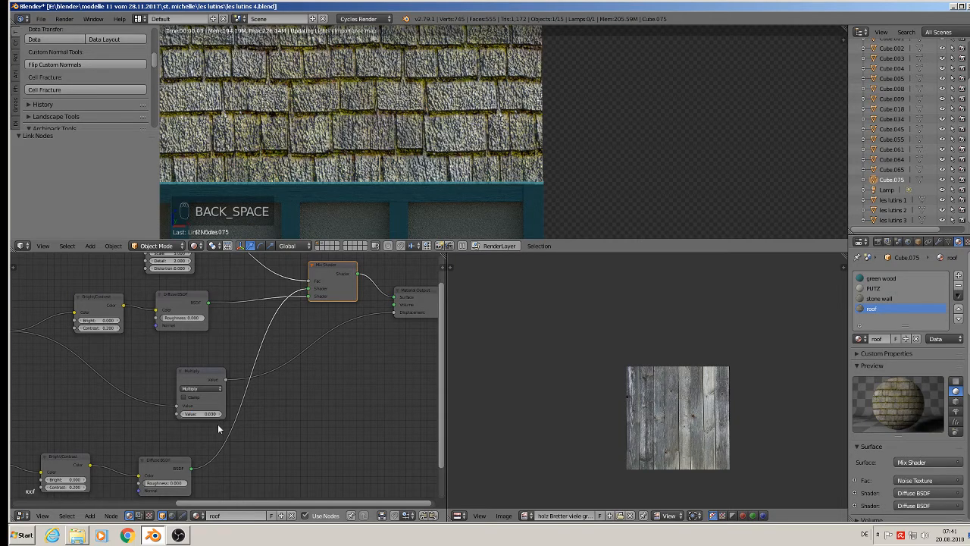
{"action": "key", "text": "Return"}
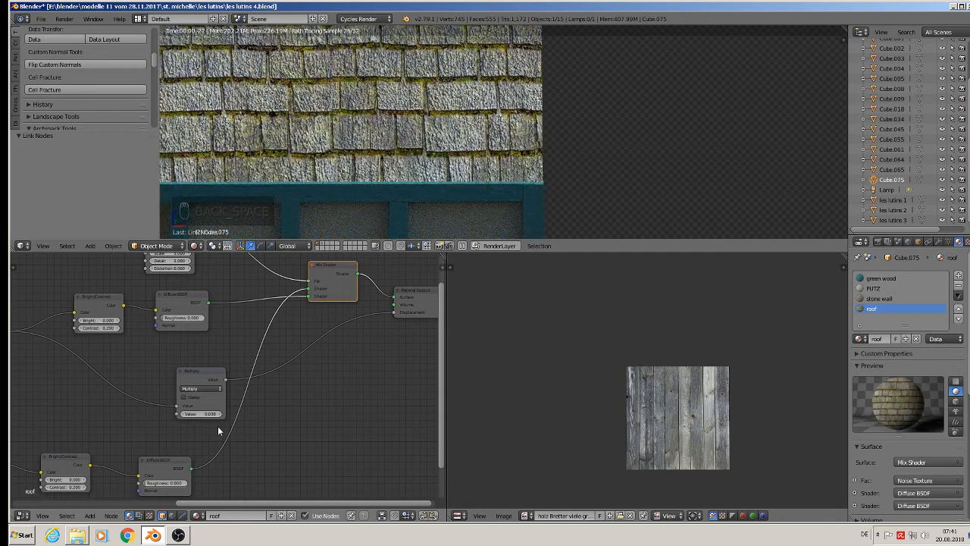
{"action": "left_click", "coordinate": [191, 413]}
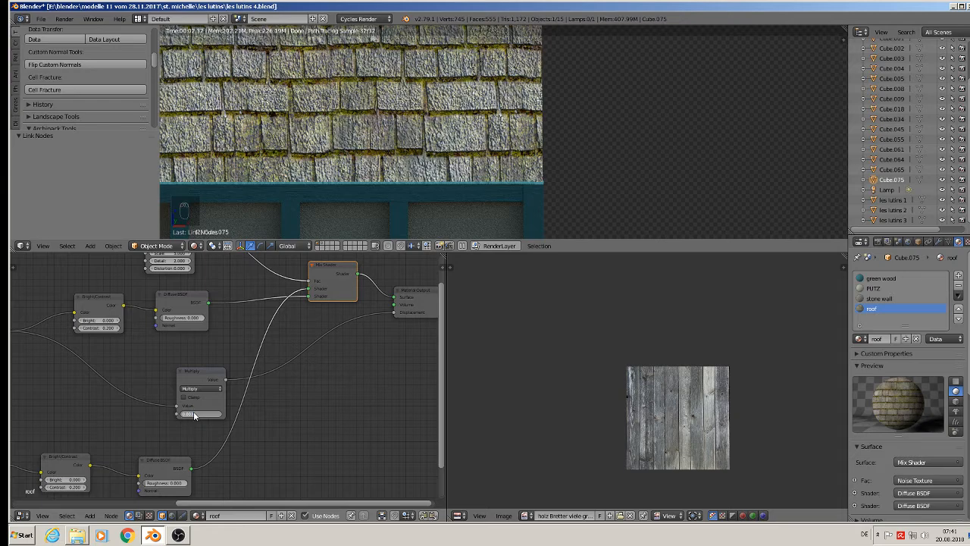
{"action": "key", "text": "Return"}
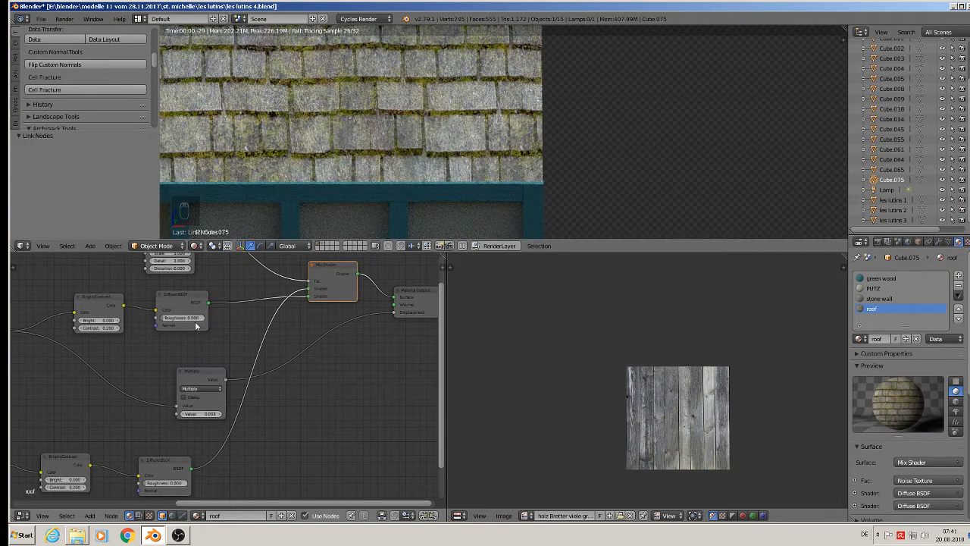
Step: Move the Noise Texture, the shingle Diffuse BSDF and its Bright/Contrast node higher up in the node tree
{"action": "scroll", "coordinate": [257, 362], "scroll_direction": "down", "scroll_amount": 1}
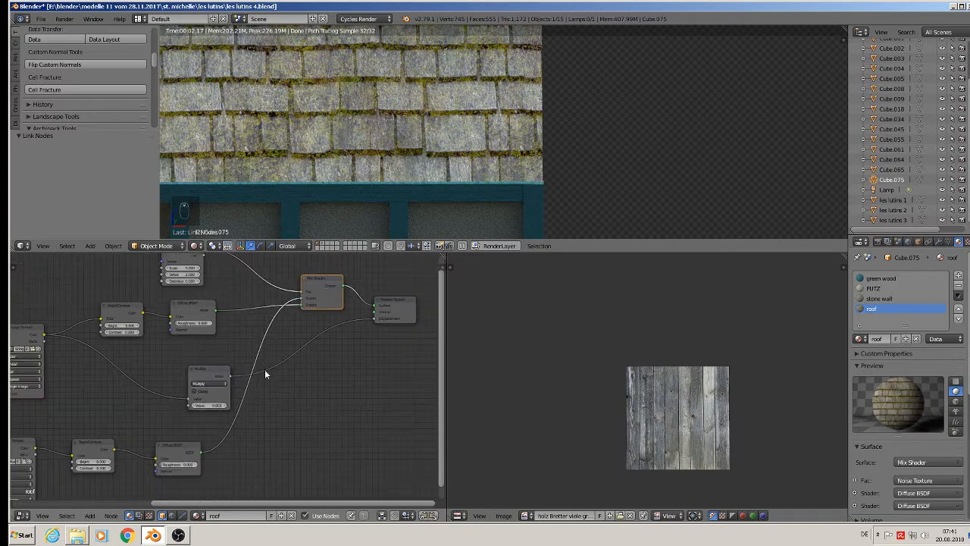
{"action": "middle_click_drag", "start_coordinate": [265, 369], "coordinate": [233, 432]}
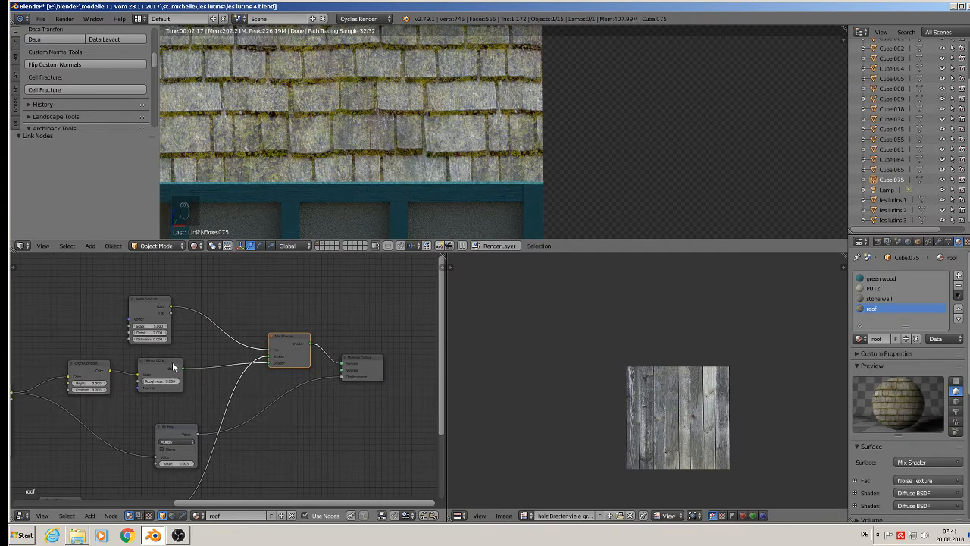
{"action": "left_click_drag", "start_coordinate": [173, 361], "coordinate": [158, 362]}
{"action": "left_click_drag", "start_coordinate": [148, 299], "coordinate": [148, 272]}
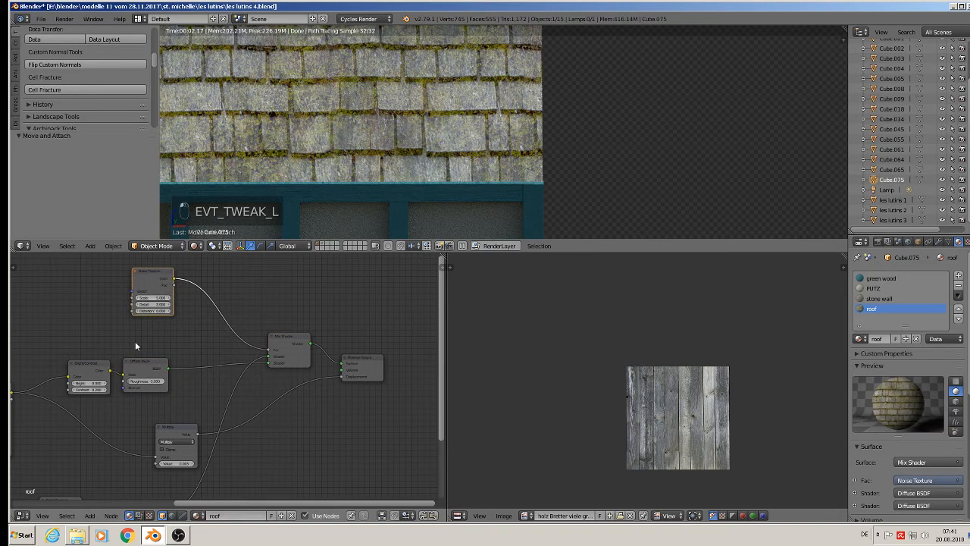
{"action": "left_click_drag", "start_coordinate": [139, 362], "coordinate": [139, 323]}
{"action": "left_click_drag", "start_coordinate": [86, 372], "coordinate": [84, 322]}
{"action": "middle_click_drag", "start_coordinate": [332, 373], "coordinate": [440, 367]}
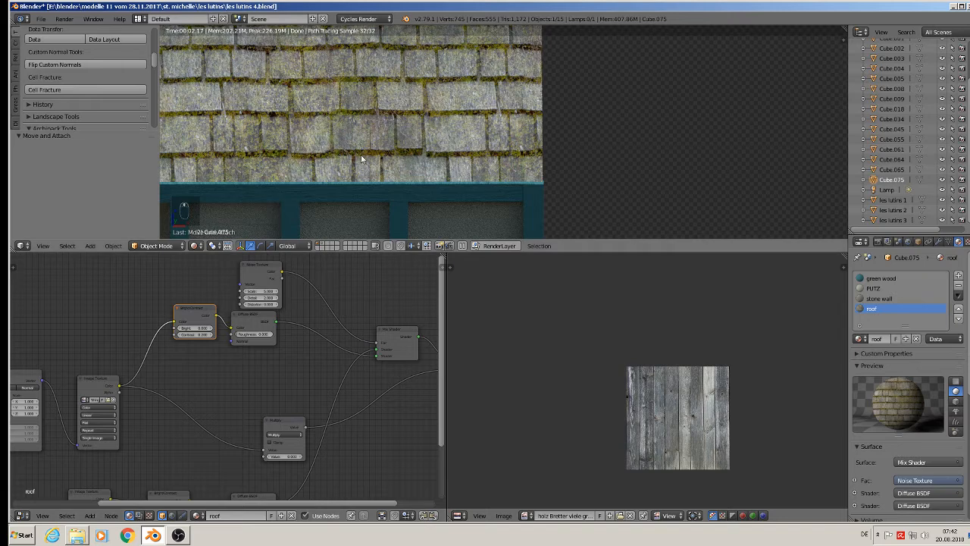
Step: Raise the shingle Diffuse BSDF's roughness to about 0.79 and shift the Mix Shader slightly closer to it
{"action": "left_click", "coordinate": [402, 336]}
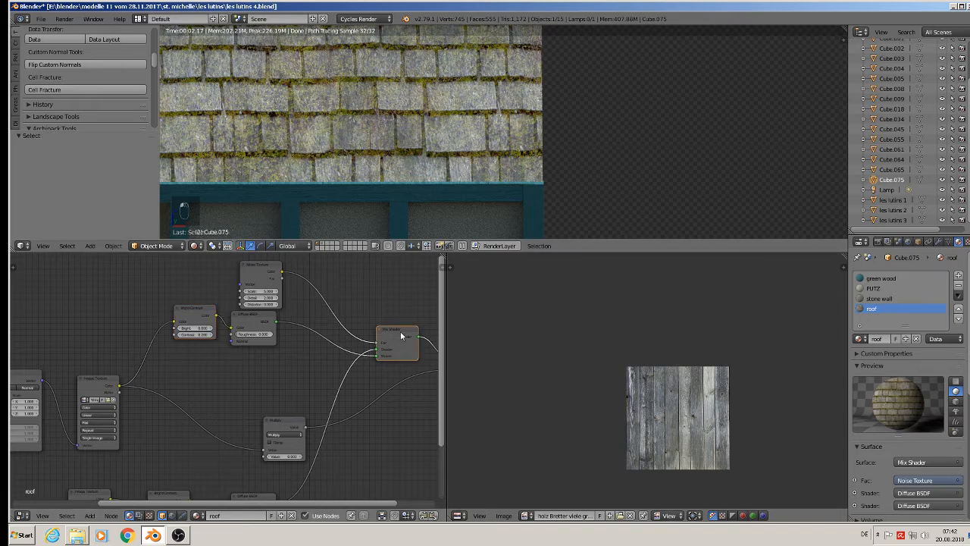
{"action": "left_click_drag", "start_coordinate": [251, 334], "coordinate": [278, 334]}
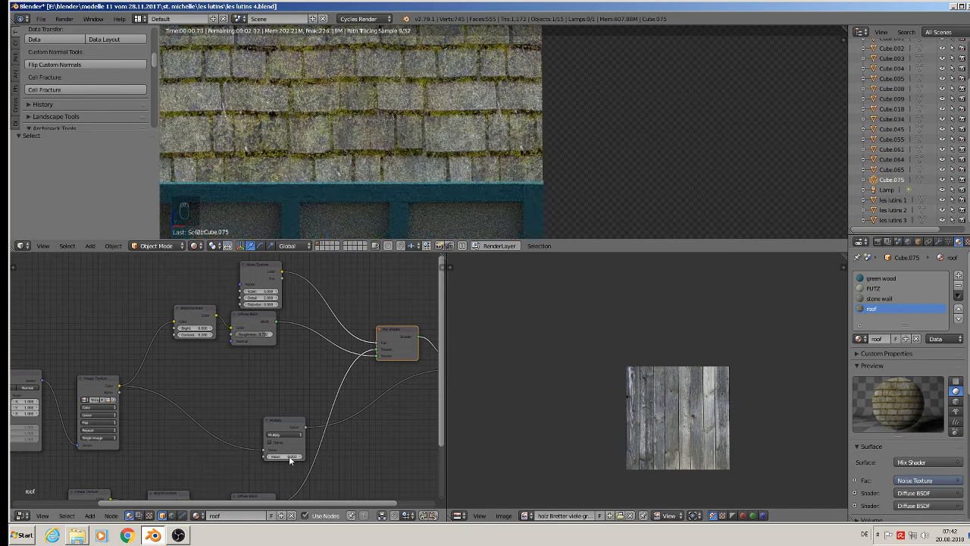
{"action": "left_click_drag", "start_coordinate": [292, 457], "coordinate": [303, 458]}
{"action": "key", "text": "g"}
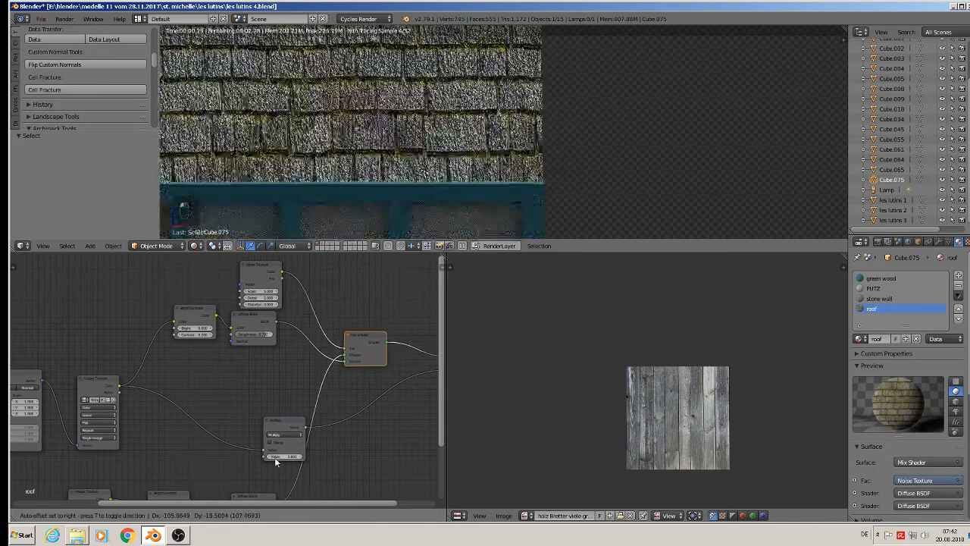
{"action": "left_click", "coordinate": [299, 460]}
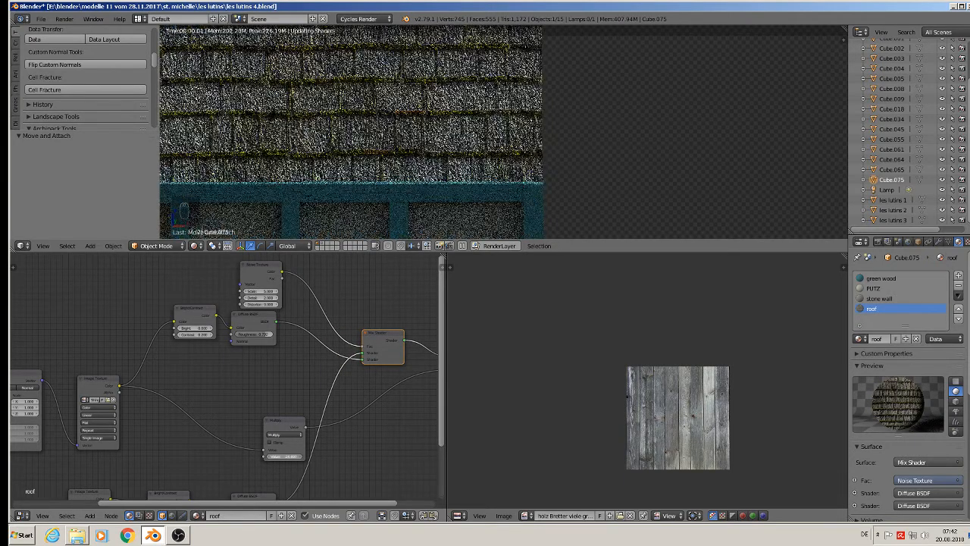
Step: Try several negative and positive values in the Multiply node and set it to 0.003
{"action": "scroll", "coordinate": [285, 458], "scroll_direction": "up", "scroll_amount": 2}
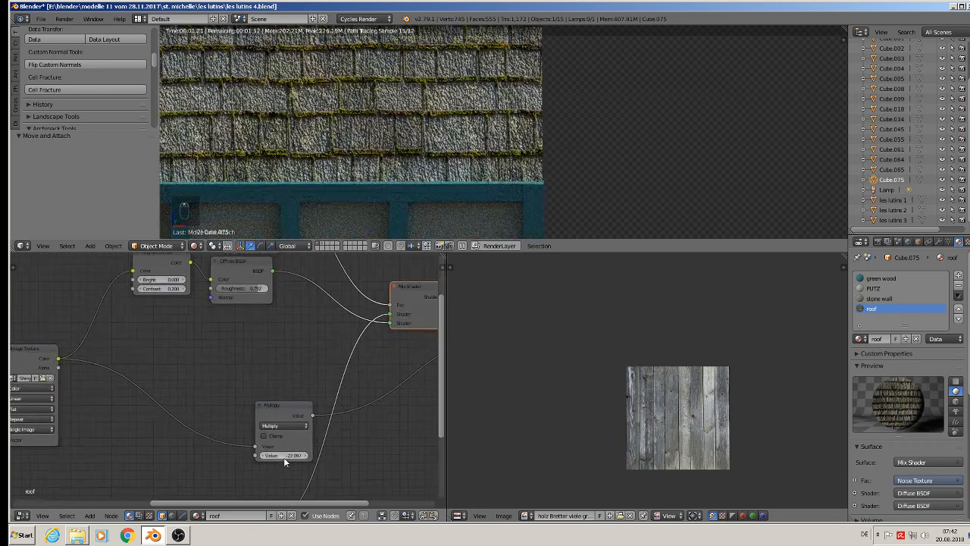
{"action": "left_click_drag", "start_coordinate": [288, 454], "coordinate": [220, 455]}
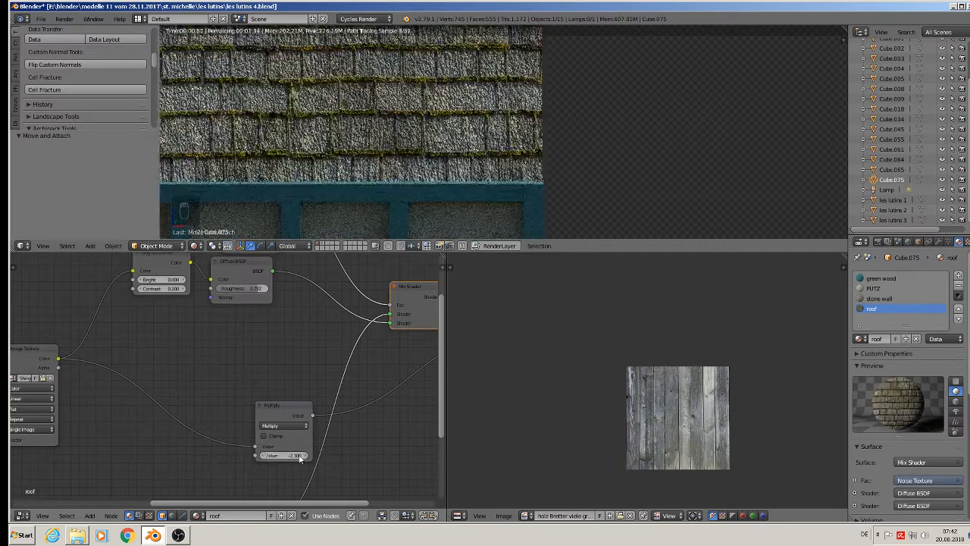
{"action": "left_click_drag", "start_coordinate": [299, 458], "coordinate": [282, 456]}
{"action": "left_click", "coordinate": [298, 458]}
{"action": "type", "text": "1"}
{"action": "key", "text": "Return"}
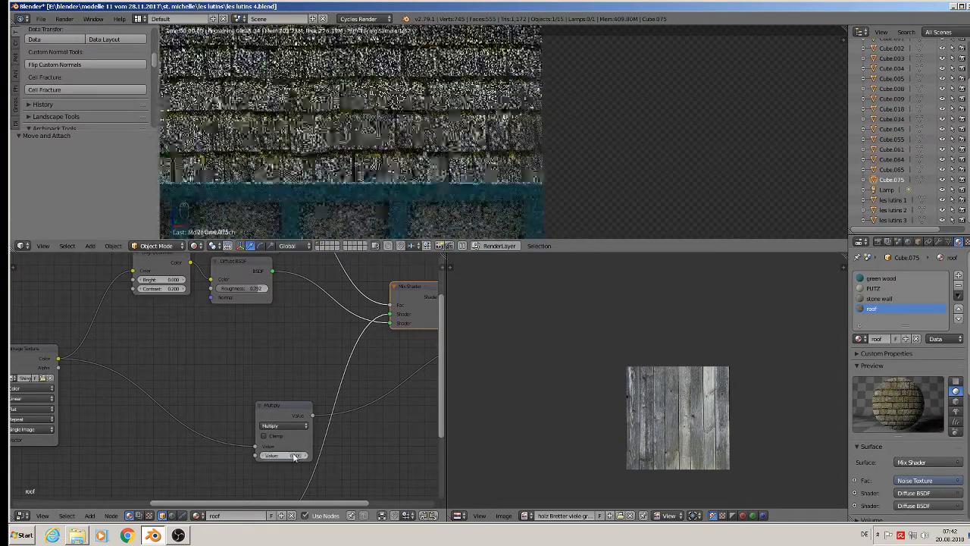
{"action": "scroll", "coordinate": [306, 362], "scroll_direction": "down", "scroll_amount": 2}
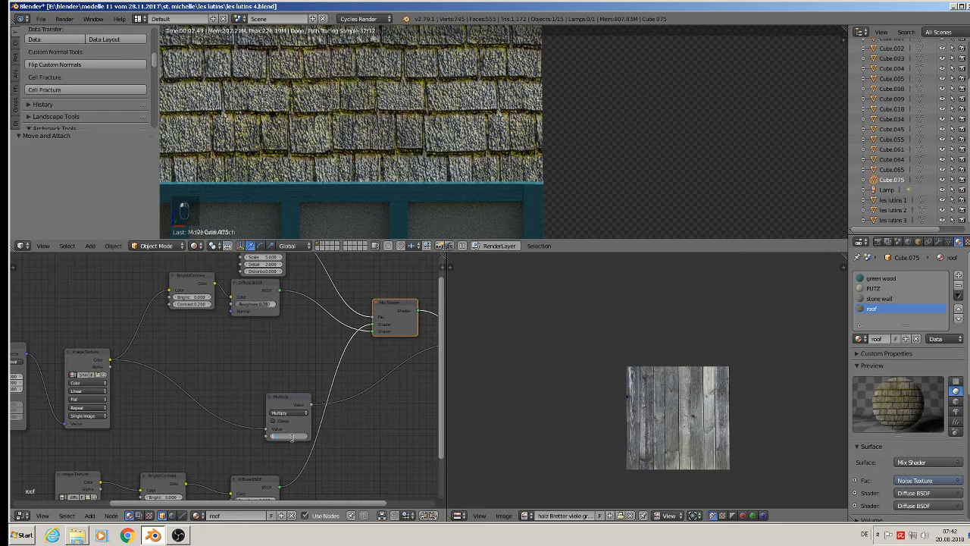
{"action": "type", "text": "0"}
{"action": "key", "text": "Return"}
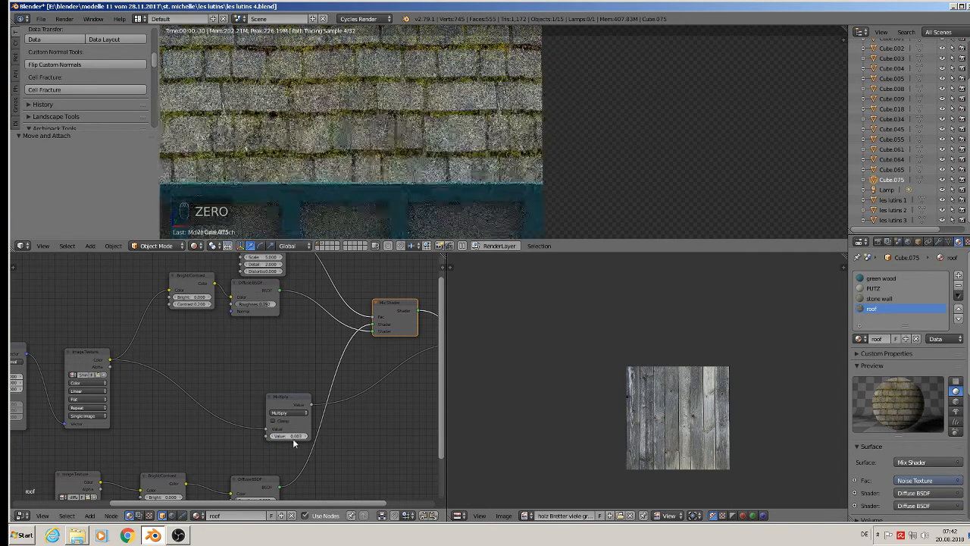
Step: Duplicate the Mix Shader and insert the copy between the shingle Diffuse BSDF and the original Mix Shader
{"action": "middle_click_drag", "start_coordinate": [279, 452], "coordinate": [291, 421]}
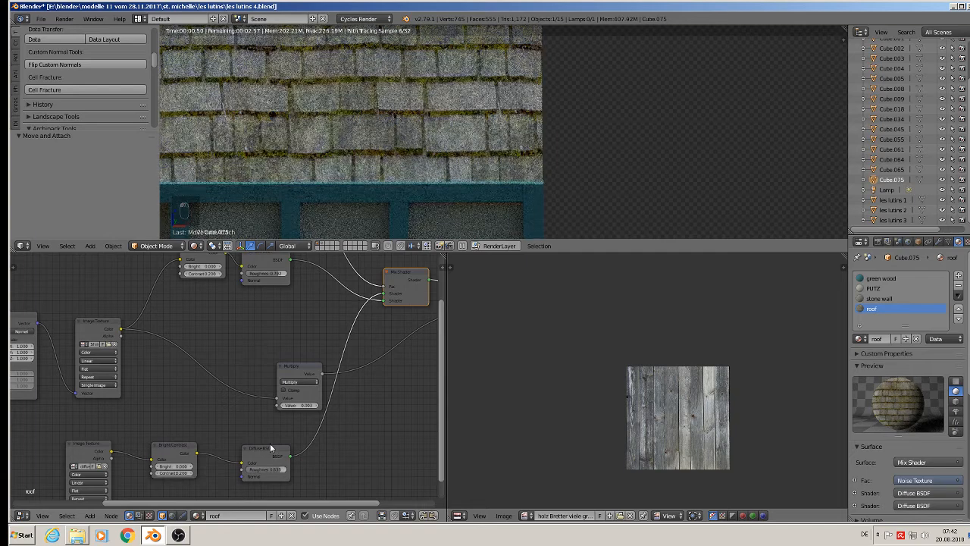
{"action": "scroll", "coordinate": [294, 414], "scroll_direction": "down", "scroll_amount": 3}
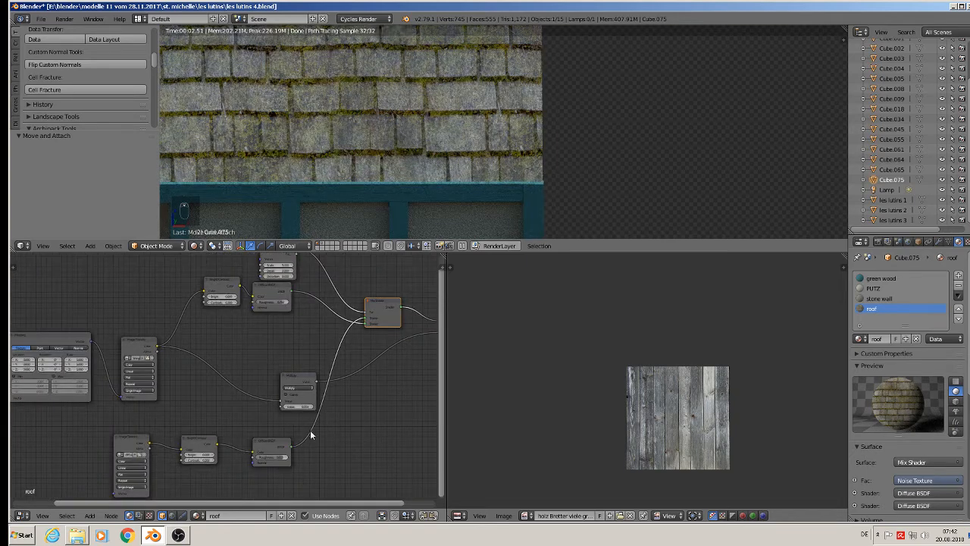
{"action": "middle_click_drag", "start_coordinate": [315, 438], "coordinate": [270, 456]}
{"action": "left_click", "coordinate": [337, 324]}
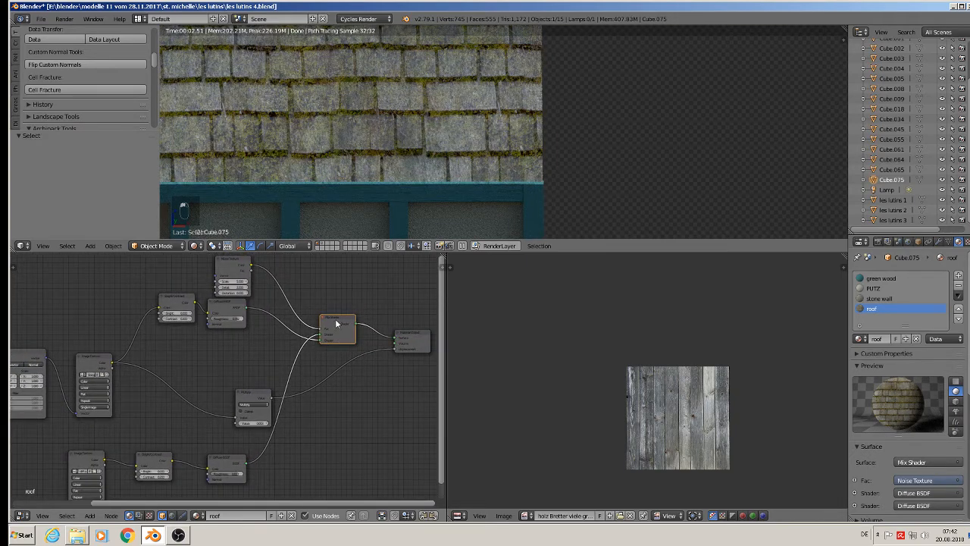
{"action": "key", "text": "shift+d"}
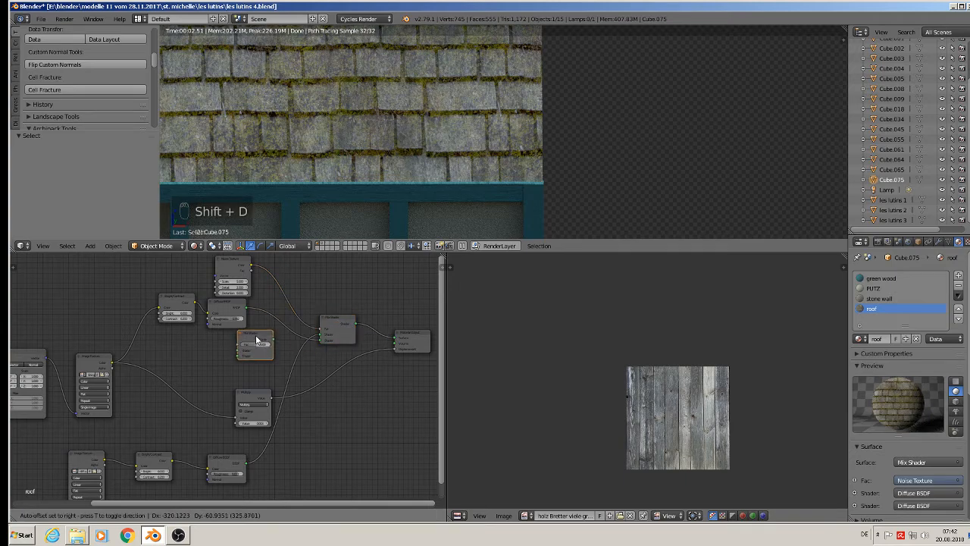
{"action": "left_click", "coordinate": [281, 318]}
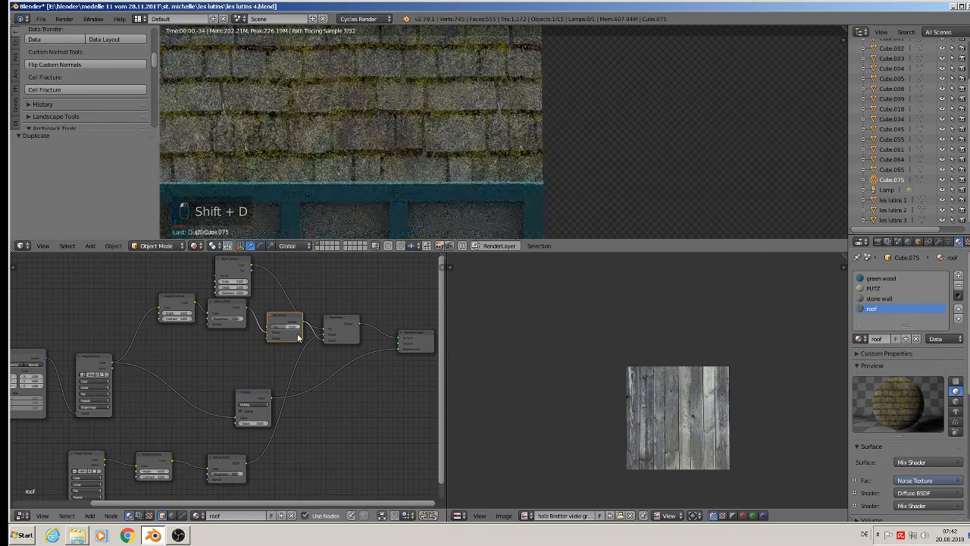
{"action": "left_click_drag", "start_coordinate": [286, 314], "coordinate": [280, 322]}
Step: Add a Glossy BSDF below the shingle Diffuse BSDF and link it to the duplicated Mix Shader's second Shader input
{"action": "left_click", "coordinate": [91, 516]}
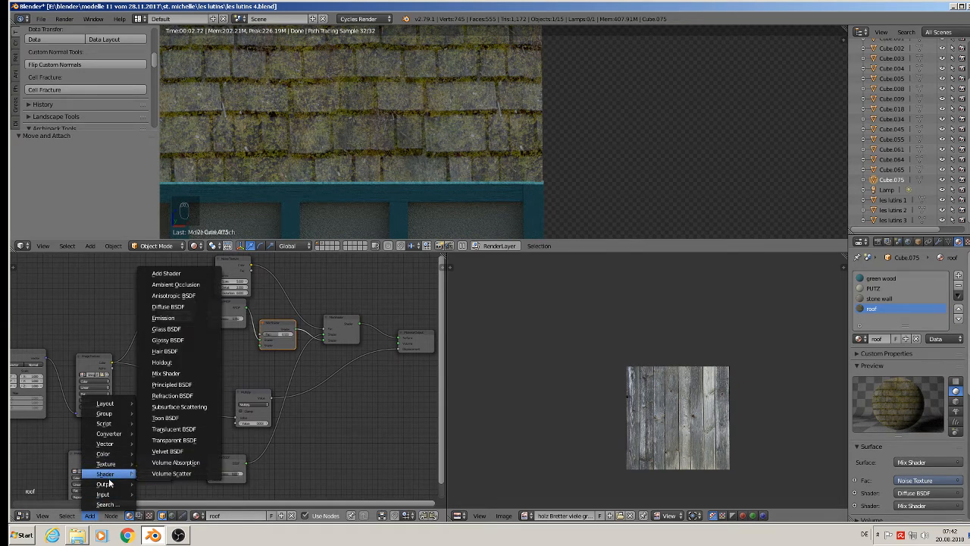
{"action": "left_click", "coordinate": [183, 339]}
{"action": "left_click", "coordinate": [241, 350]}
{"action": "scroll", "coordinate": [241, 350], "scroll_direction": "up", "scroll_amount": 2}
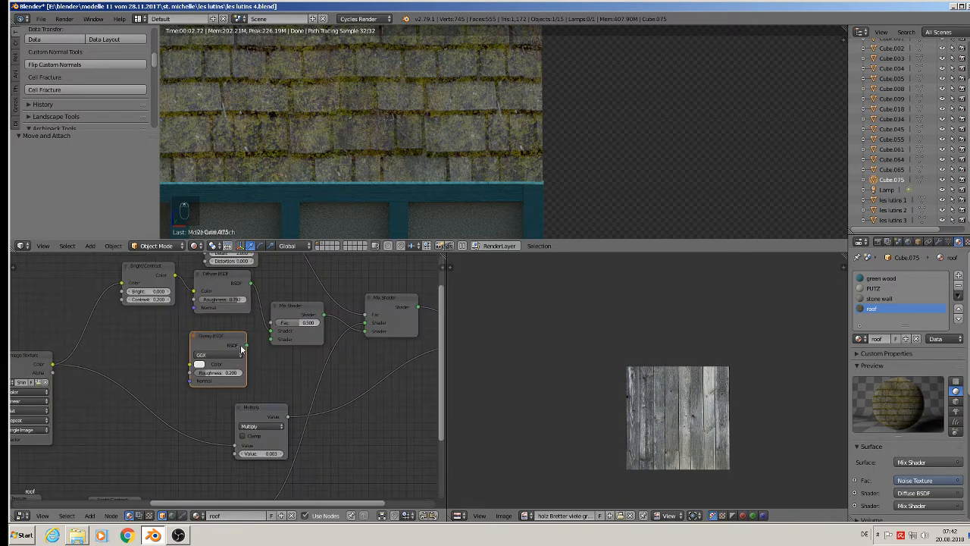
{"action": "left_click_drag", "start_coordinate": [246, 345], "coordinate": [275, 338]}
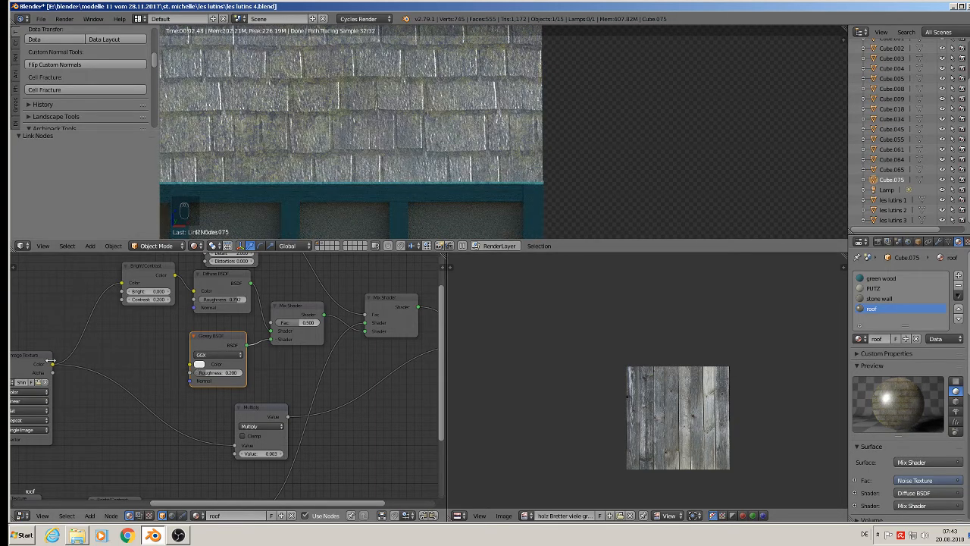
Step: Link the shingle Image Texture's color to the Glossy BSDF's color and set its roughness to about 0.48
{"action": "left_click_drag", "start_coordinate": [53, 365], "coordinate": [201, 364]}
{"action": "left_click_drag", "start_coordinate": [53, 365], "coordinate": [190, 365]}
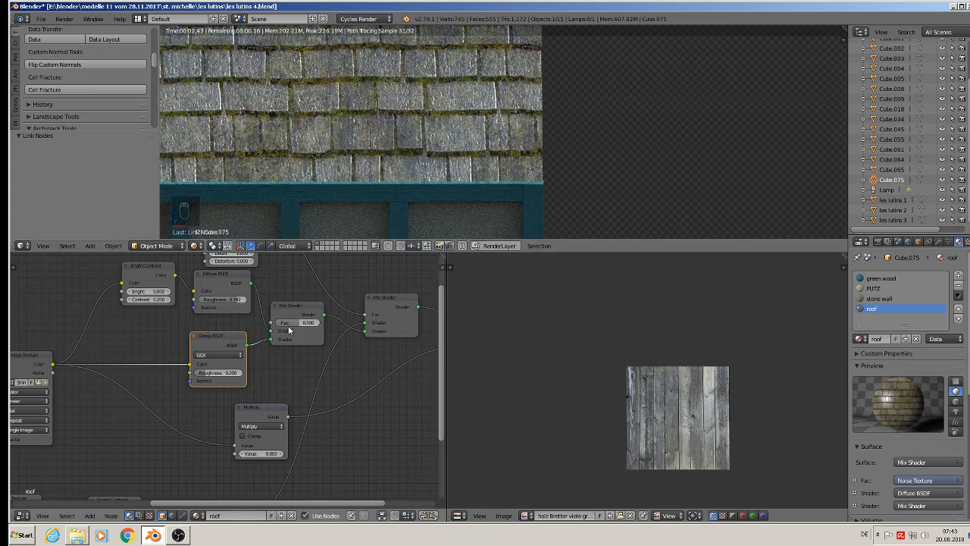
{"action": "left_click_drag", "start_coordinate": [216, 380], "coordinate": [227, 377]}
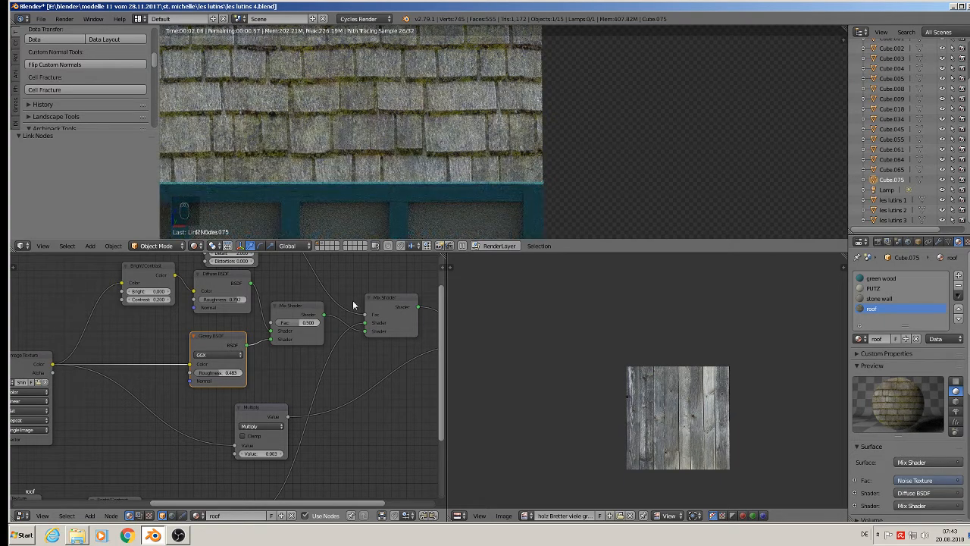
Step: Link the shingle Image Texture's color to the duplicated Mix Shader's Fac input and check the roof from an oblique angle
{"action": "scroll", "coordinate": [330, 344], "scroll_direction": "down", "scroll_amount": 3}
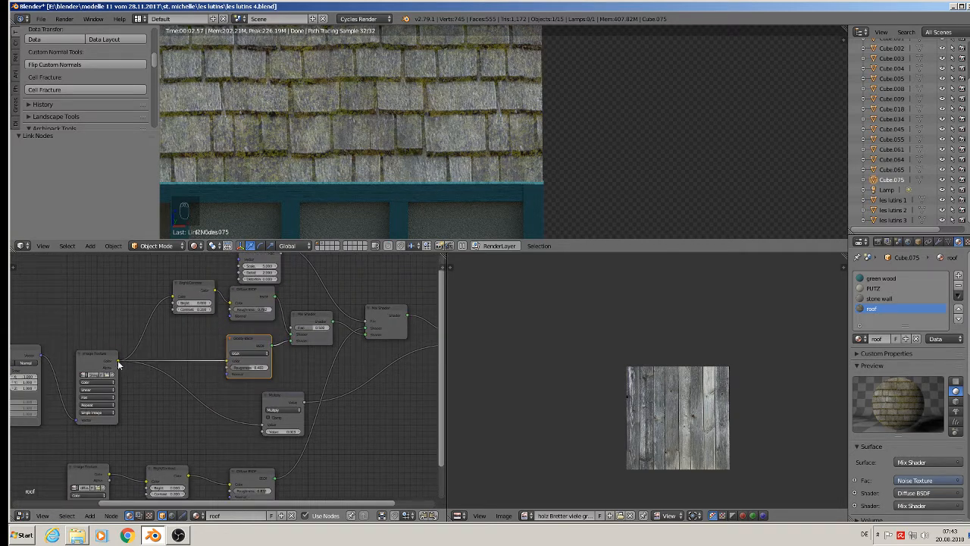
{"action": "left_click_drag", "start_coordinate": [118, 365], "coordinate": [292, 328]}
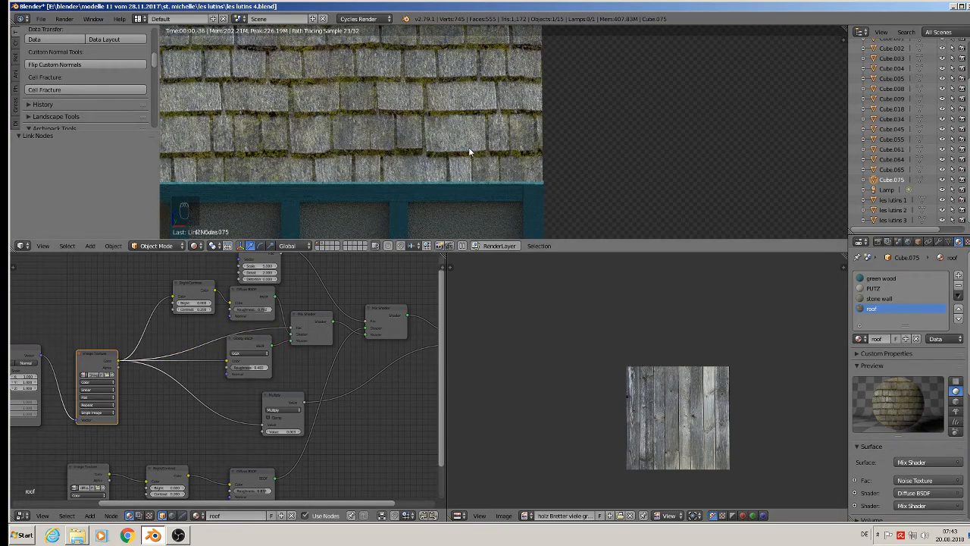
{"action": "middle_click_drag", "start_coordinate": [470, 151], "coordinate": [467, 207]}
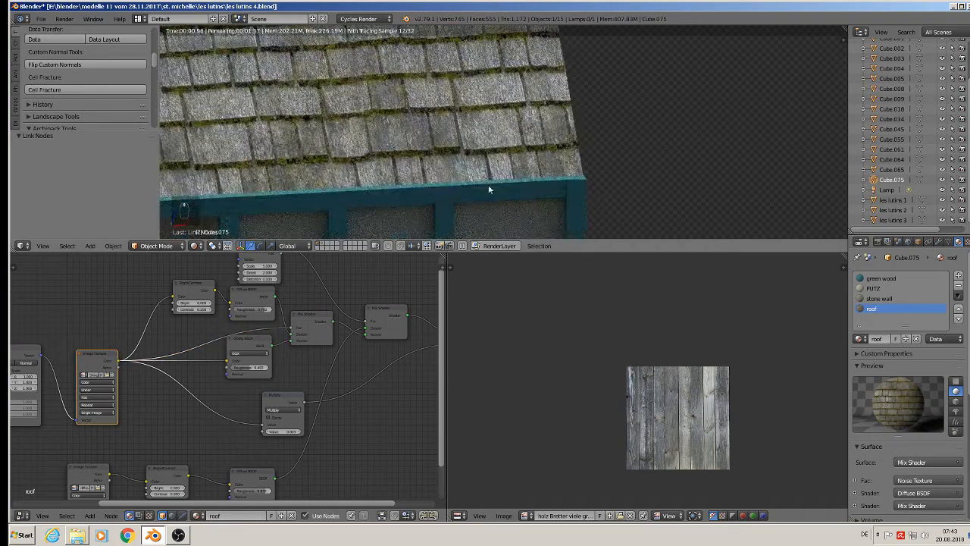
{"action": "scroll", "coordinate": [459, 171], "scroll_direction": "down", "scroll_amount": 3}
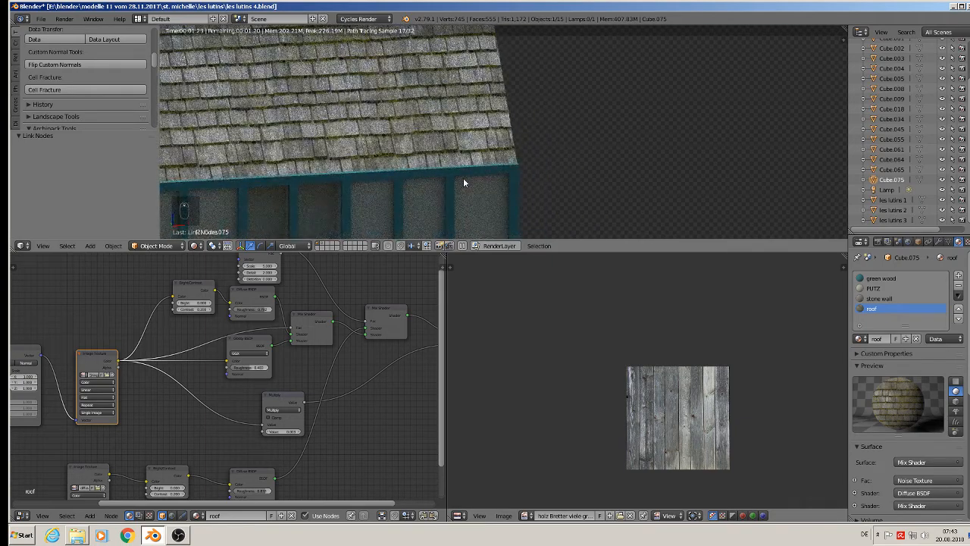
{"action": "middle_click_drag", "start_coordinate": [464, 182], "coordinate": [422, 193]}
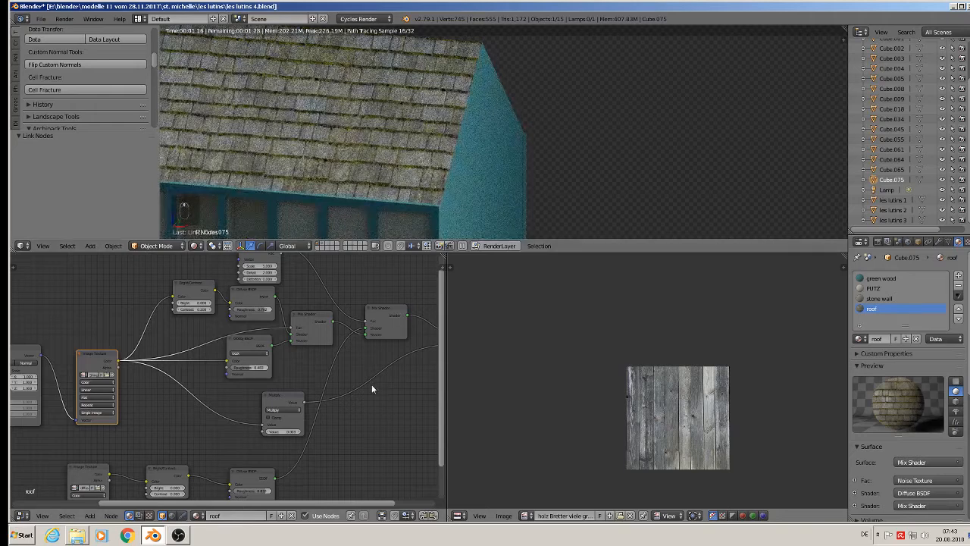
{"action": "middle_click_drag", "start_coordinate": [347, 422], "coordinate": [350, 370]}
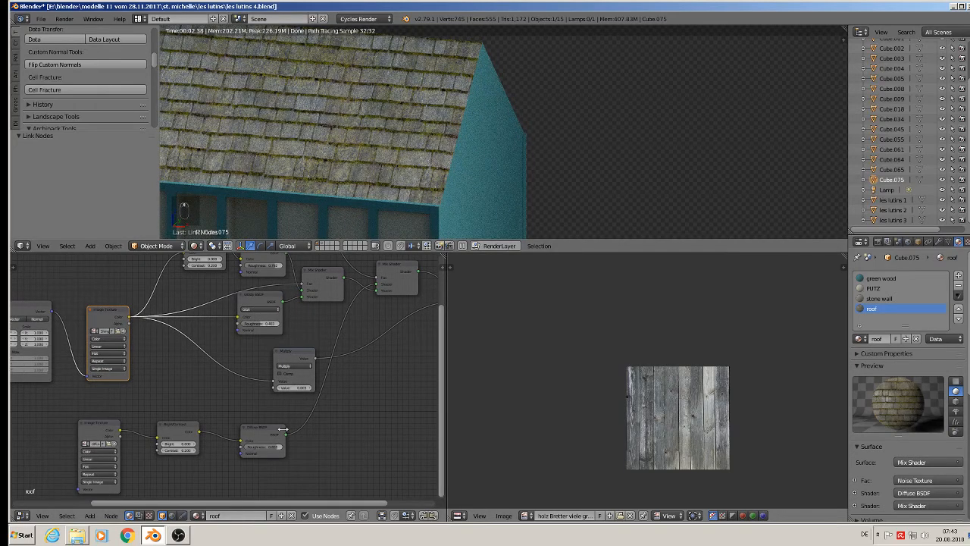
{"action": "scroll", "coordinate": [300, 437], "scroll_direction": "down", "scroll_amount": 1}
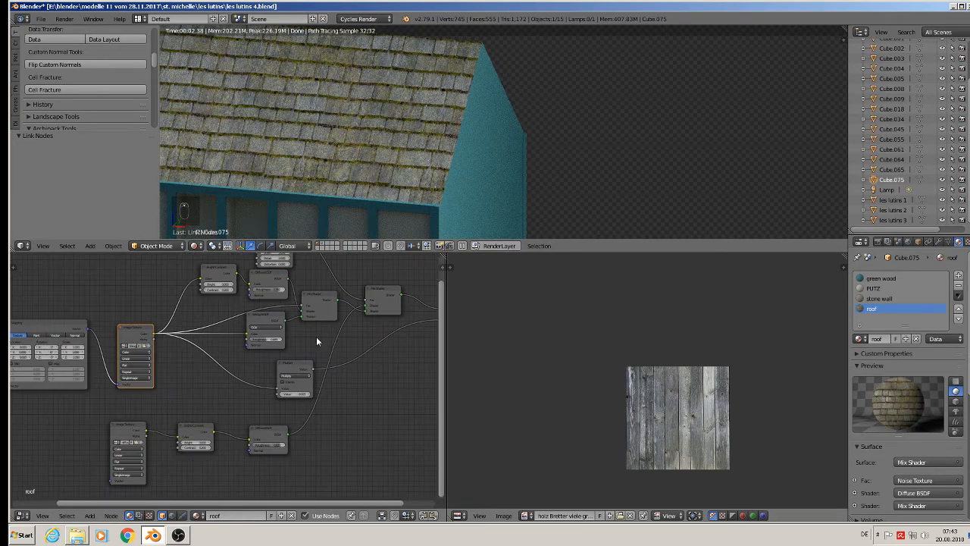
Step: Duplicate the upper branch's Mix Shader and Glossy BSDF together and place the copies below the roof material's lower Diffuse BSDF
{"action": "right_click", "coordinate": [326, 298]}
{"action": "right_click", "coordinate": [282, 334], "text": "shift"}
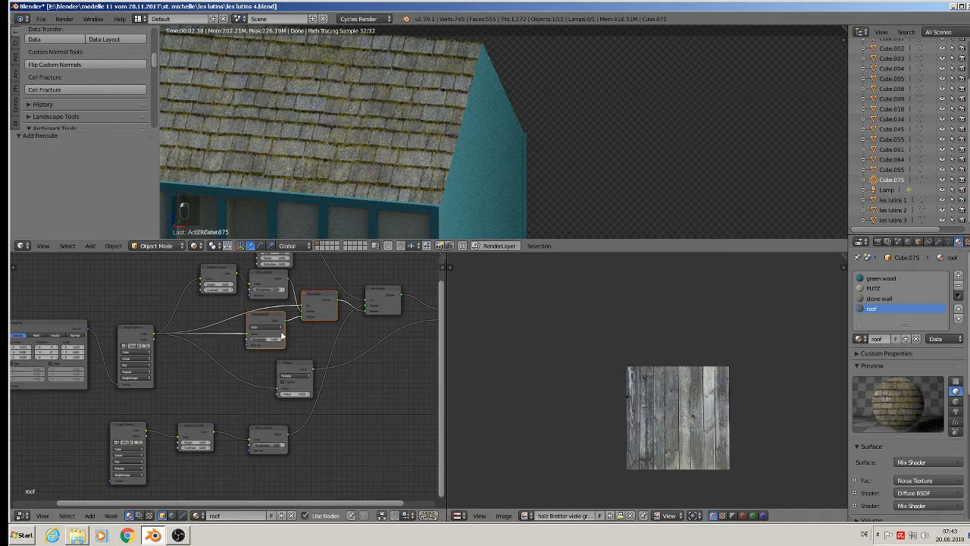
{"action": "key", "text": "shift+d"}
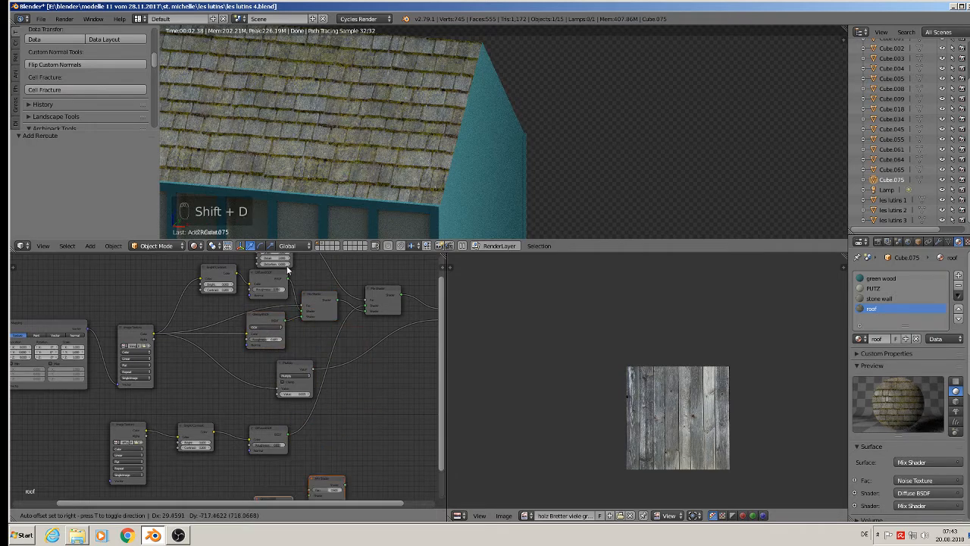
{"action": "left_click", "coordinate": [258, 512]}
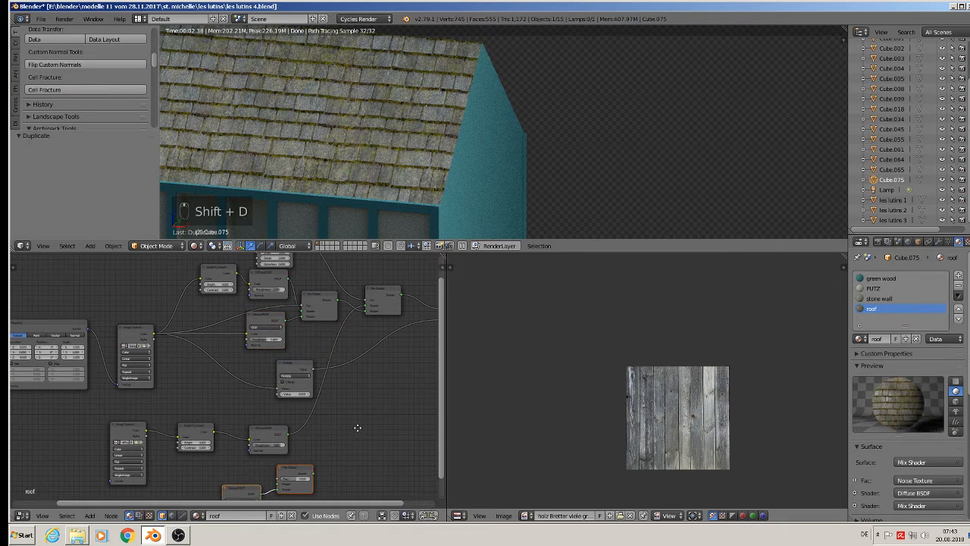
{"action": "middle_click_drag", "start_coordinate": [358, 429], "coordinate": [329, 379]}
{"action": "scroll", "coordinate": [279, 413], "scroll_direction": "up", "scroll_amount": 3}
{"action": "right_click_drag", "start_coordinate": [279, 416], "coordinate": [335, 400]}
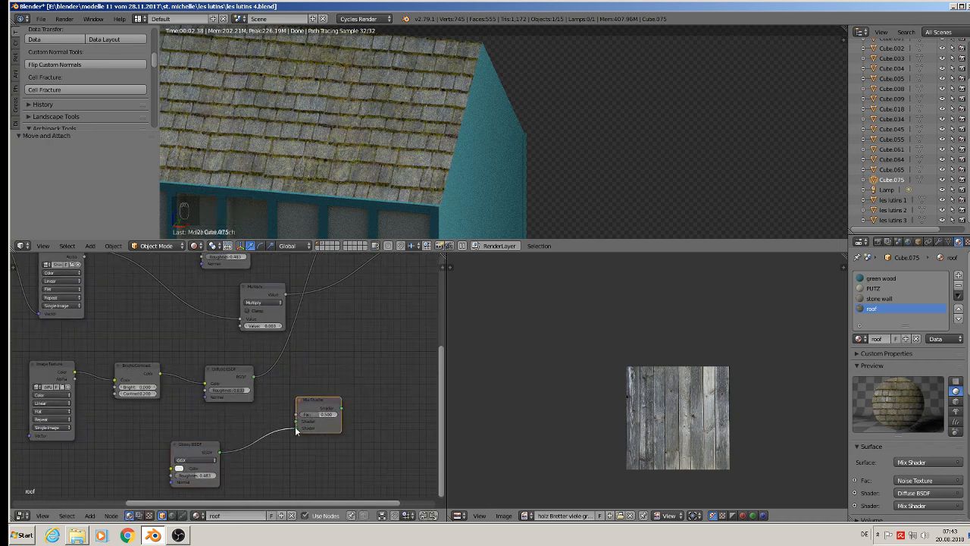
Step: Insert the Mix Shader copy after the lower Diffuse BSDF and link the Glossy BSDF copy to its second Shader input
{"action": "left_click_drag", "start_coordinate": [295, 428], "coordinate": [243, 462]}
{"action": "left_click_drag", "start_coordinate": [313, 401], "coordinate": [292, 355]}
{"action": "left_click_drag", "start_coordinate": [219, 452], "coordinate": [286, 383]}
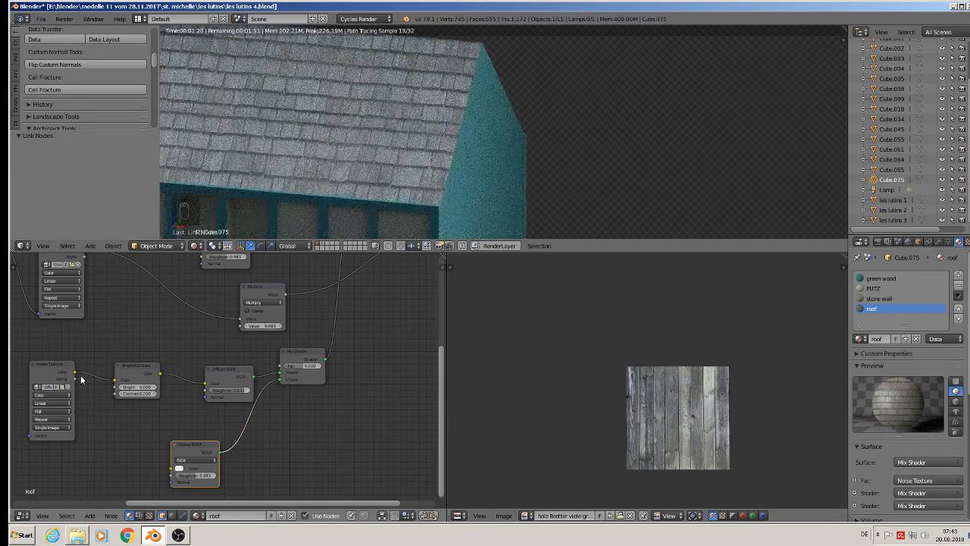
Step: Link the lower Image Texture's color to the copied Glossy BSDF's color and to the copied Mix Shader's Fac input
{"action": "left_click_drag", "start_coordinate": [75, 374], "coordinate": [175, 472]}
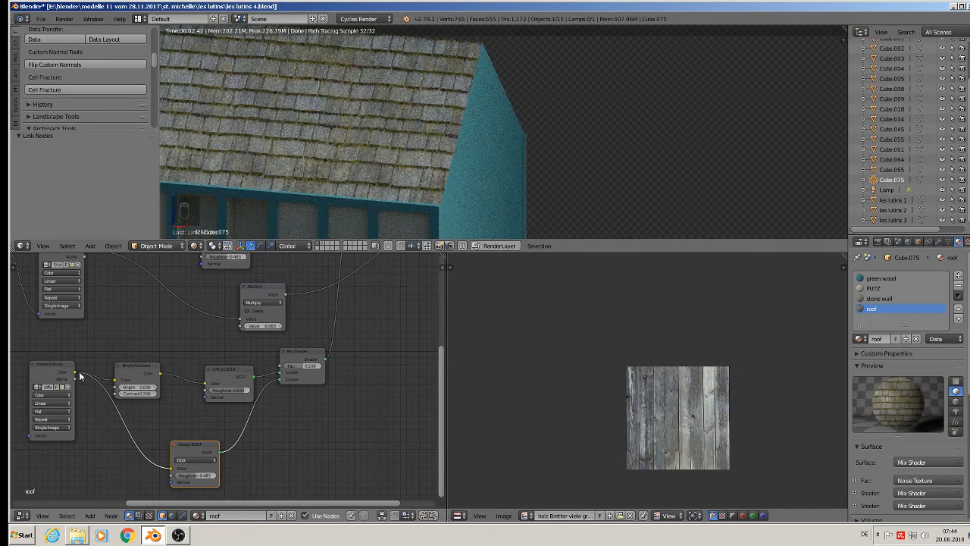
{"action": "left_click_drag", "start_coordinate": [77, 375], "coordinate": [282, 371]}
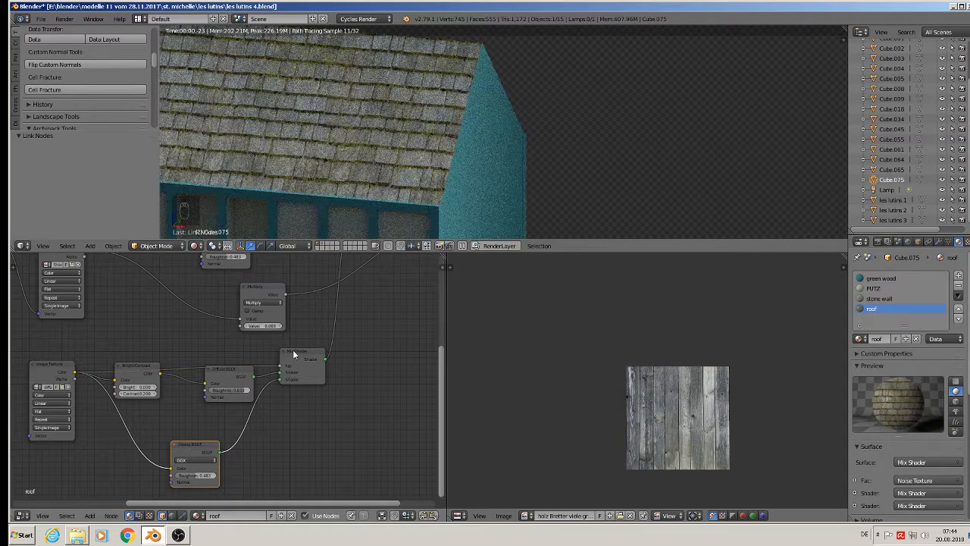
{"action": "scroll", "coordinate": [259, 383], "scroll_direction": "up", "scroll_amount": 1}
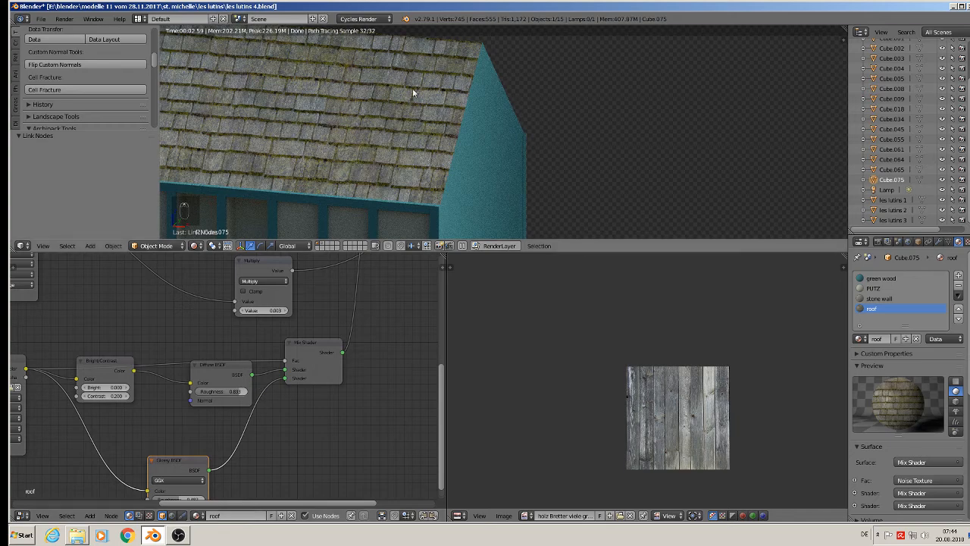
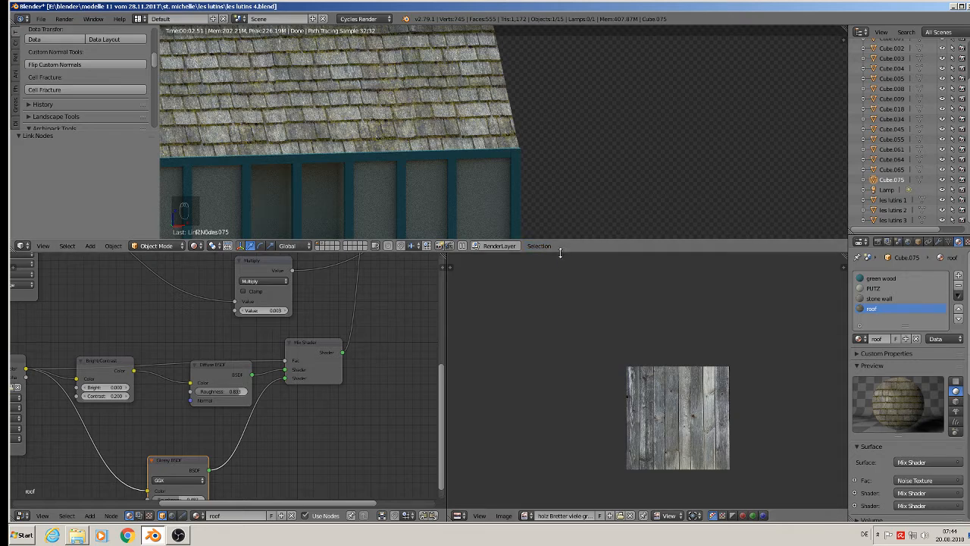
Step: Enlarge the 3D viewport and examine the rendered roofs, facade and porch of the house
{"action": "left_click_drag", "start_coordinate": [560, 252], "coordinate": [516, 377]}
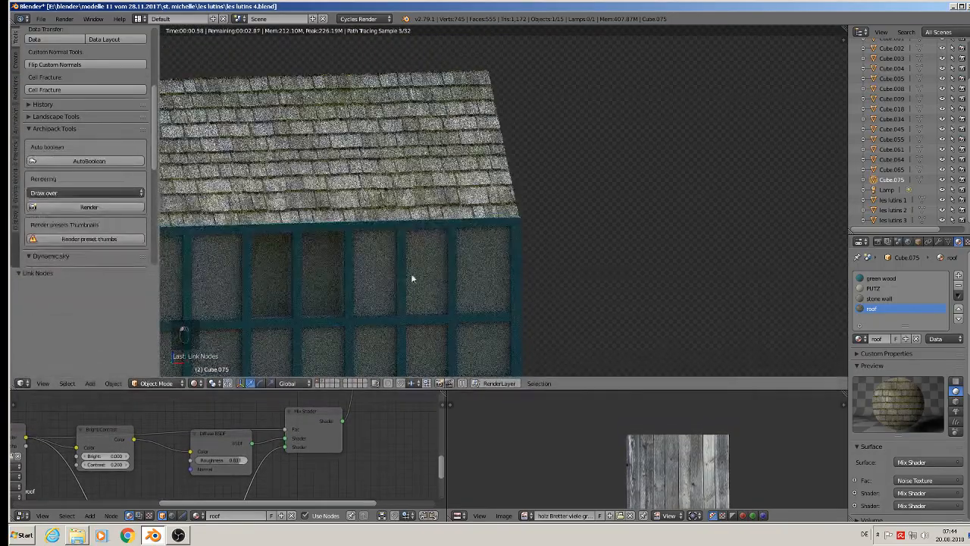
{"action": "middle_click_drag", "start_coordinate": [413, 279], "coordinate": [503, 223]}
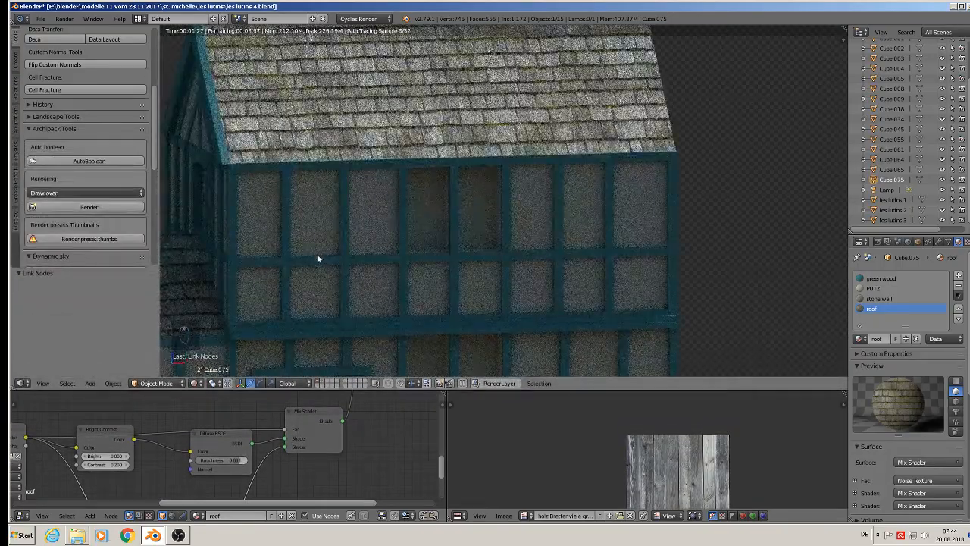
{"action": "middle_click_drag", "start_coordinate": [316, 258], "coordinate": [609, 210]}
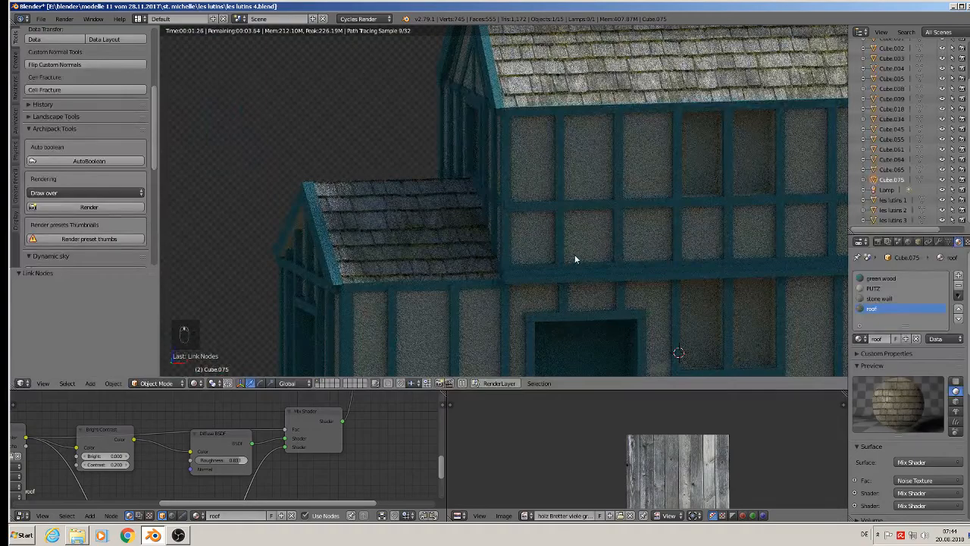
{"action": "middle_click_drag", "start_coordinate": [664, 294], "coordinate": [526, 199]}
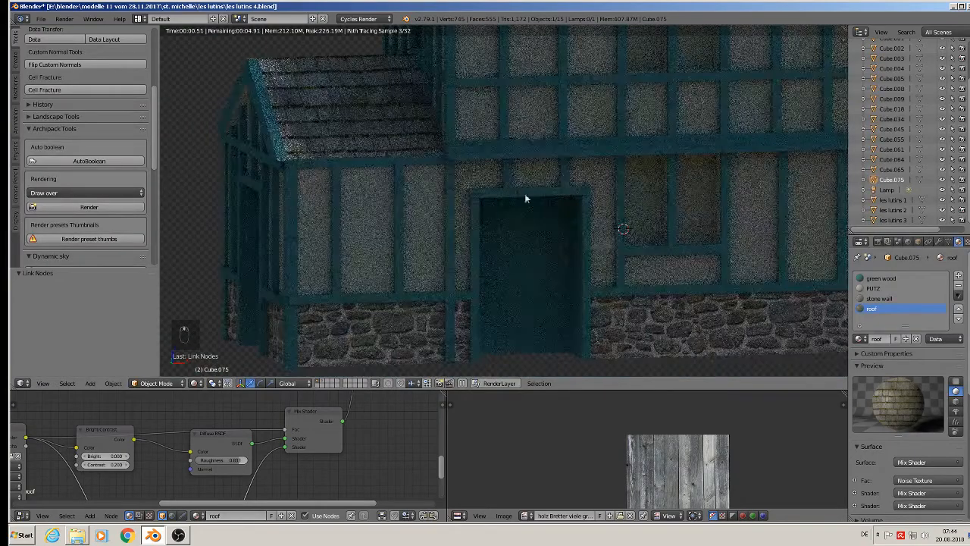
{"action": "middle_click_drag", "start_coordinate": [520, 243], "coordinate": [552, 249]}
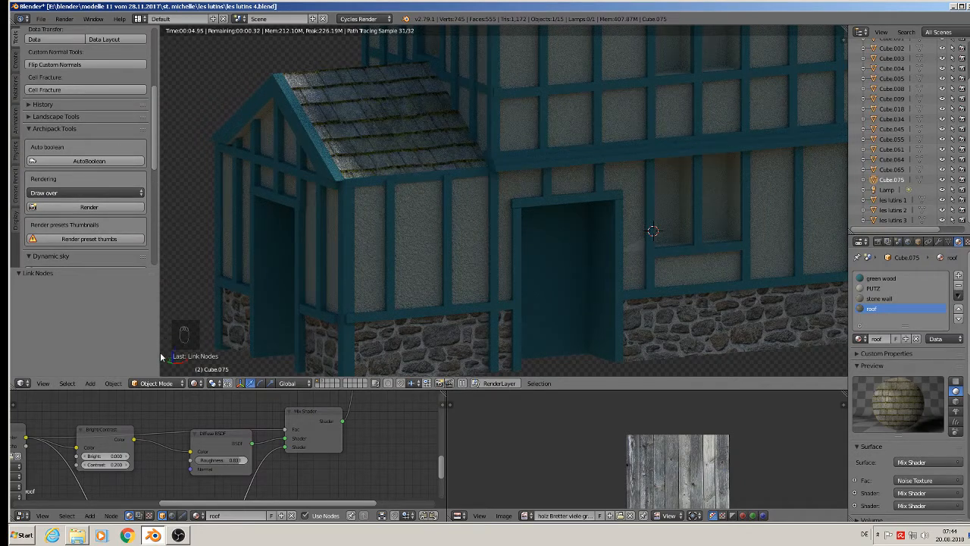
Step: Switch the viewport shading from Rendered to Material and save the file
{"action": "left_click", "coordinate": [196, 383]}
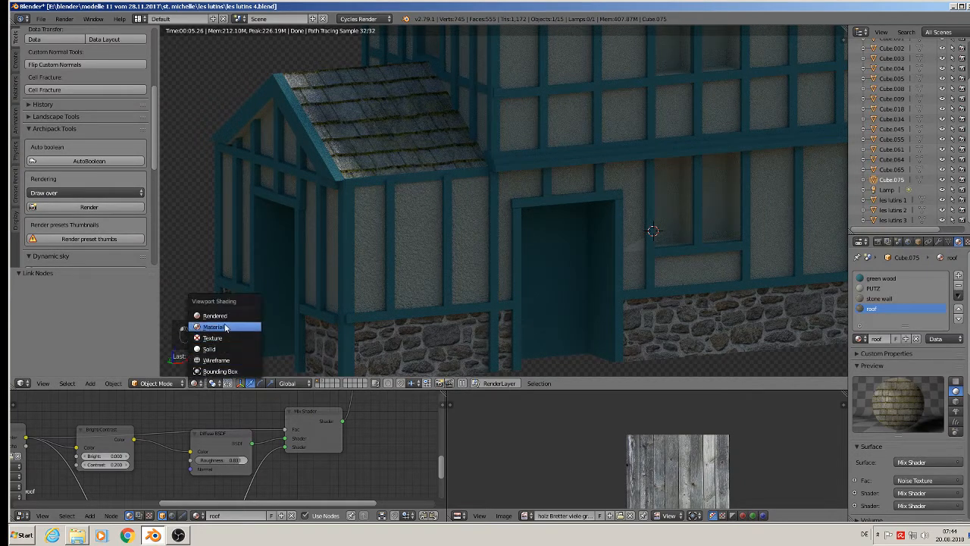
{"action": "left_click", "coordinate": [216, 326]}
{"action": "left_click", "coordinate": [41, 18]}
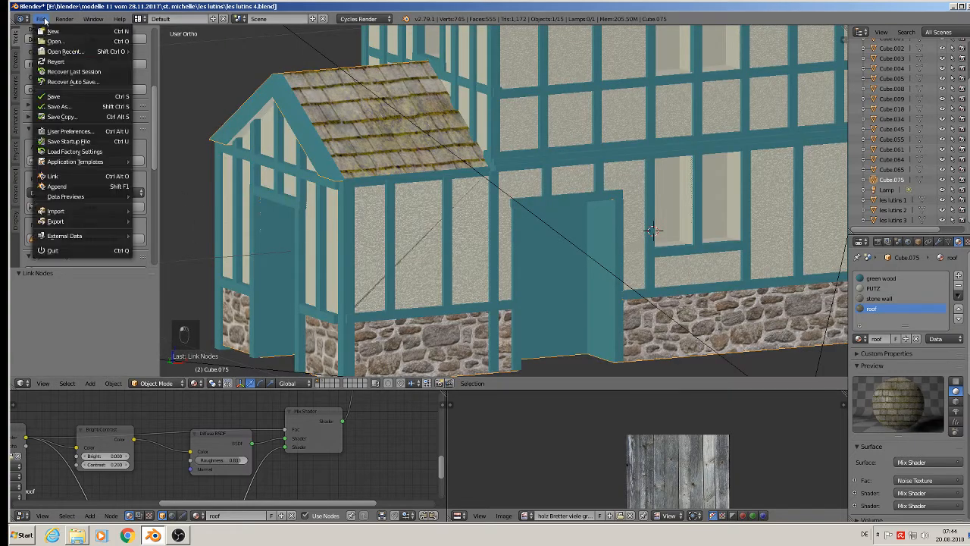
{"action": "left_click", "coordinate": [53, 97]}
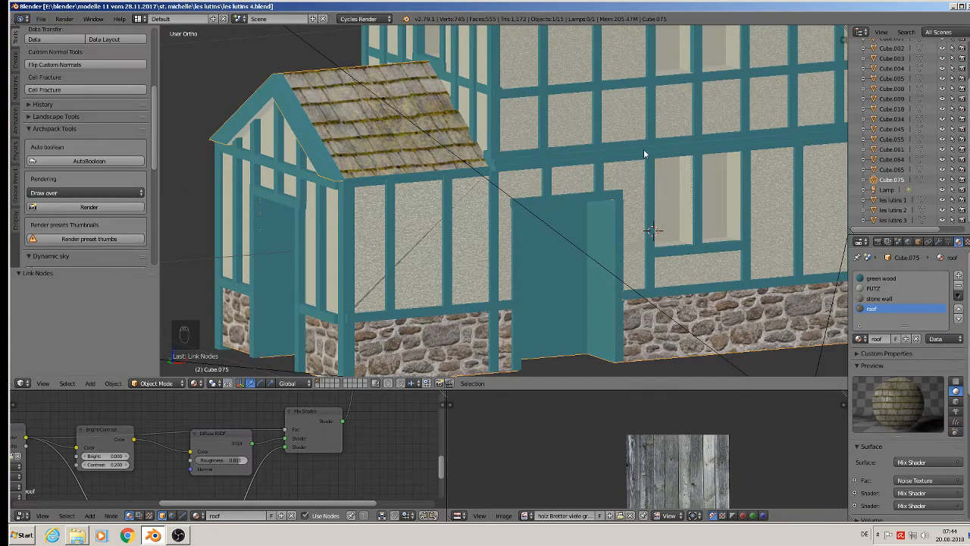
Step: Add a new material to the house and name it "window"
{"action": "scroll", "coordinate": [619, 186], "scroll_direction": "down", "scroll_amount": 5}
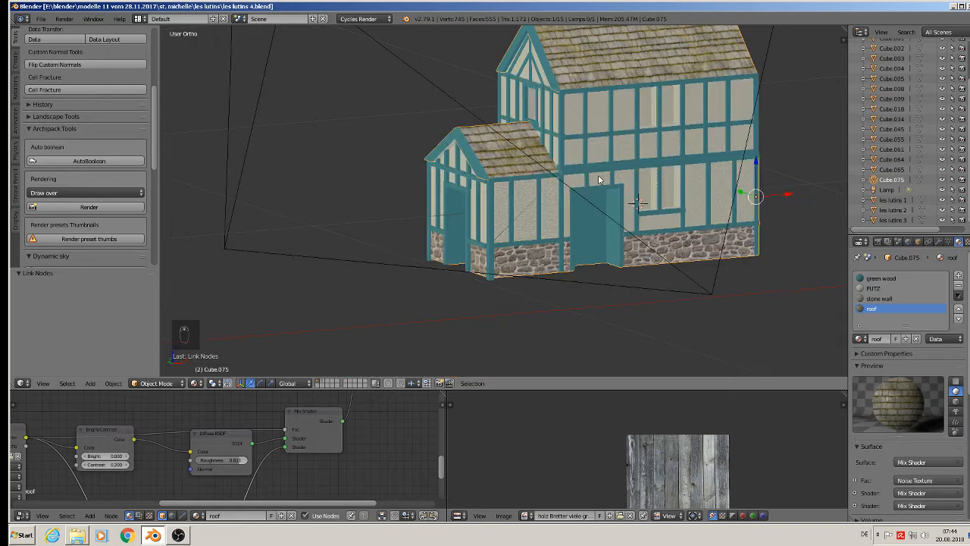
{"action": "middle_click_drag", "start_coordinate": [599, 180], "coordinate": [657, 204]}
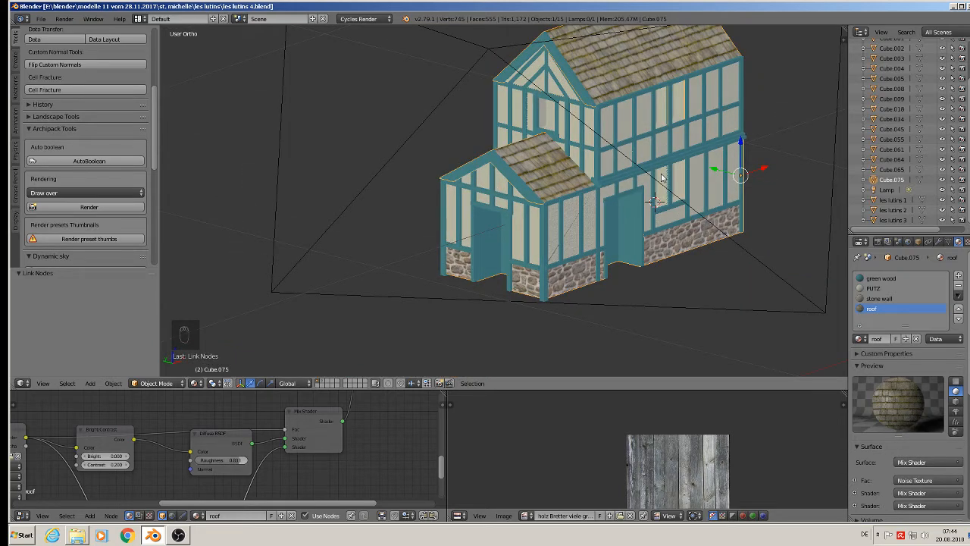
{"action": "left_click", "coordinate": [959, 276]}
{"action": "left_click", "coordinate": [881, 339]}
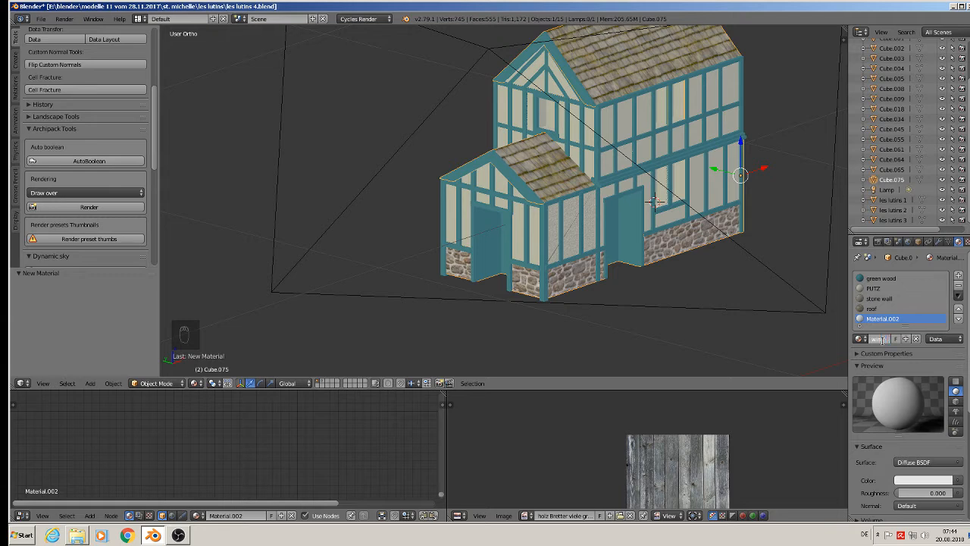
{"action": "type", "text": "dow"}
{"action": "key", "text": "Return"}
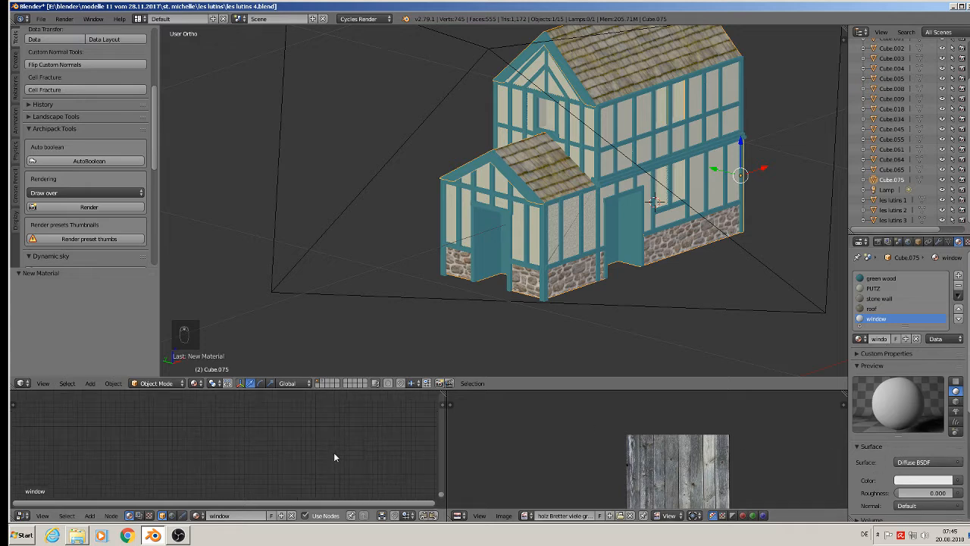
Step: Paste the copied wood node setup into the window material, enlarge the node editor and delete the superfluous nodes
{"action": "key", "text": "ctrl+v"}
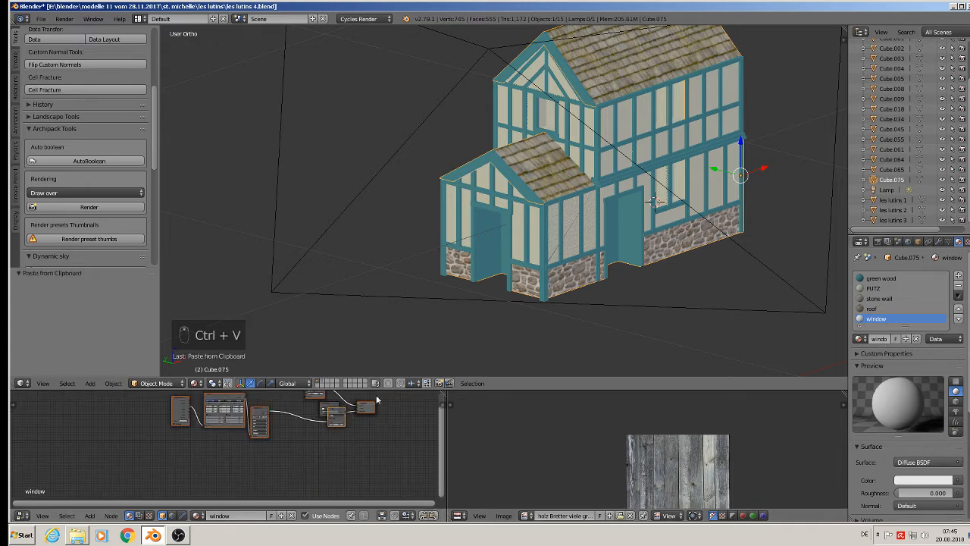
{"action": "left_click_drag", "start_coordinate": [394, 377], "coordinate": [393, 267]}
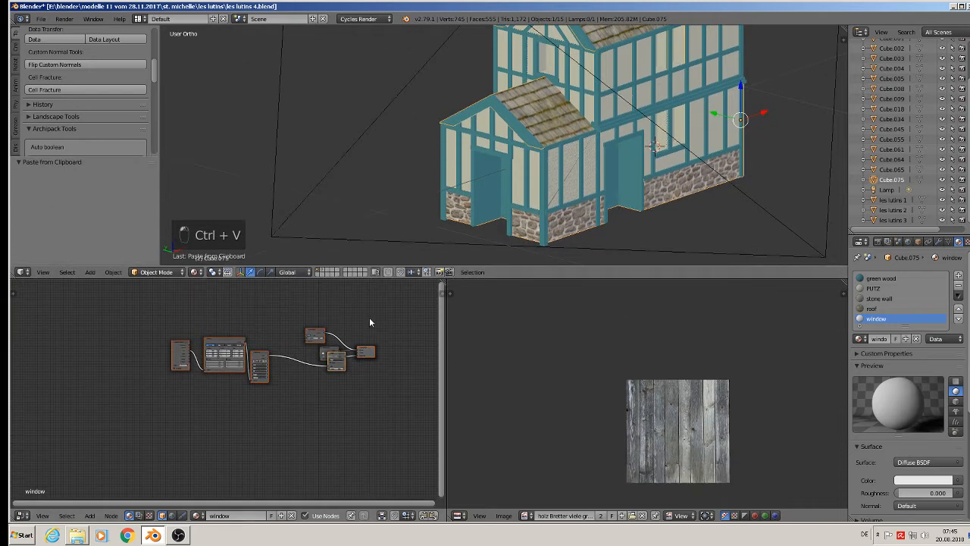
{"action": "scroll", "coordinate": [370, 356], "scroll_direction": "up", "scroll_amount": 3}
{"action": "key", "text": "x"}
{"action": "left_click_drag", "start_coordinate": [364, 371], "coordinate": [385, 325]}
{"action": "scroll", "coordinate": [129, 371], "scroll_direction": "up", "scroll_amount": 1}
{"action": "scroll", "coordinate": [159, 369], "scroll_direction": "up", "scroll_amount": 2}
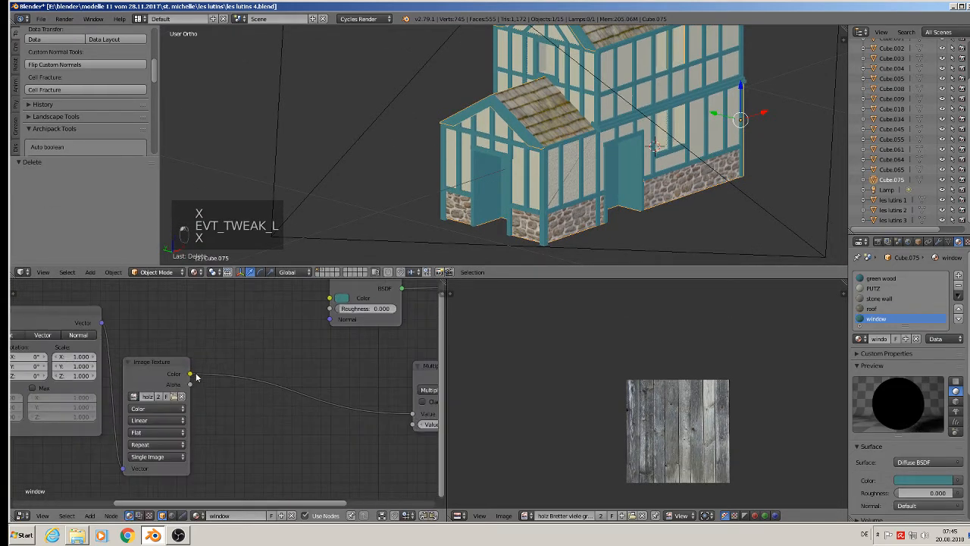
Step: Link the window material's Image Texture color to the Diffuse BSDF's color
{"action": "left_click_drag", "start_coordinate": [190, 374], "coordinate": [345, 304]}
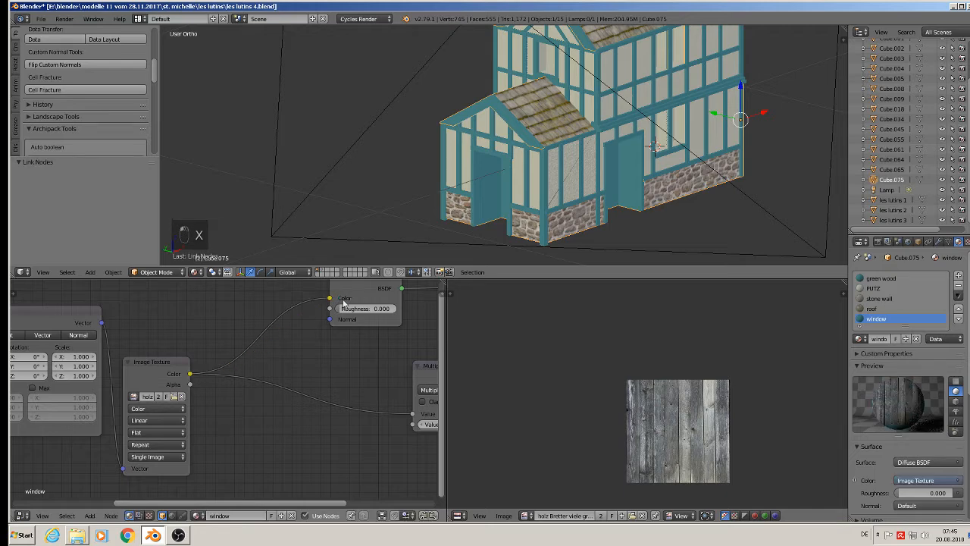
{"action": "middle_click_drag", "start_coordinate": [367, 339], "coordinate": [294, 407]}
{"action": "scroll", "coordinate": [353, 403], "scroll_direction": "down", "scroll_amount": 2}
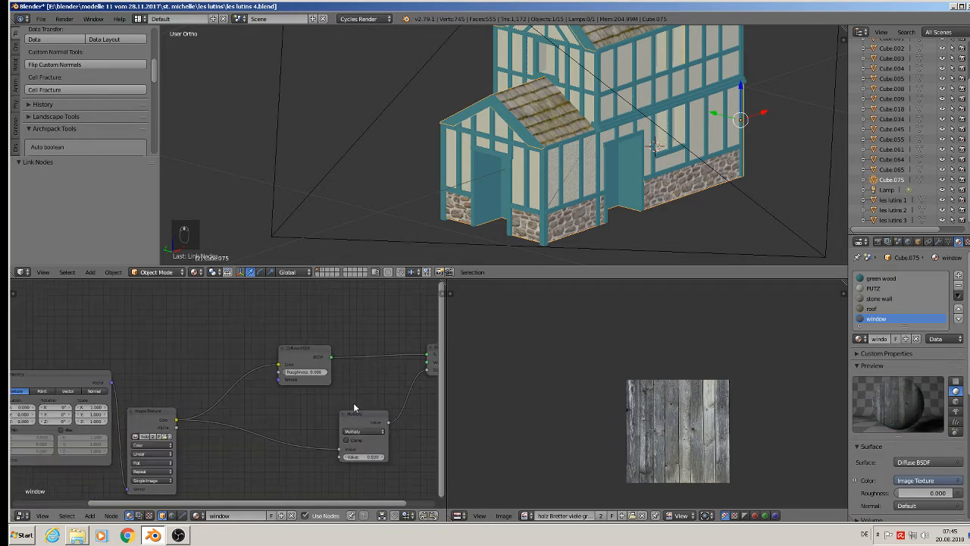
Step: Move the Multiply node lower, reposition the Diffuse BSDF and disconnect the Image Texture from its color input
{"action": "middle_click_drag", "start_coordinate": [353, 403], "coordinate": [407, 396]}
{"action": "left_click_drag", "start_coordinate": [407, 397], "coordinate": [376, 458]}
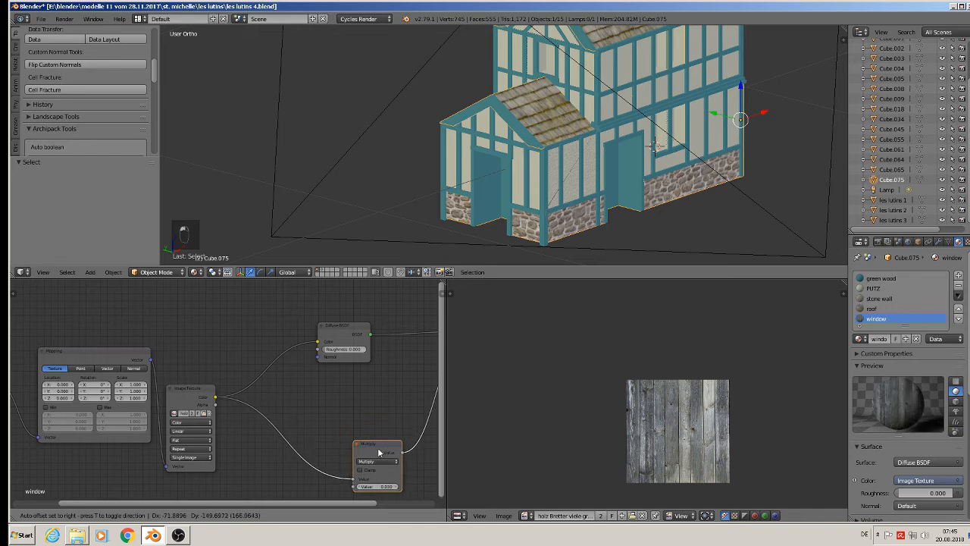
{"action": "left_click_drag", "start_coordinate": [353, 335], "coordinate": [287, 336]}
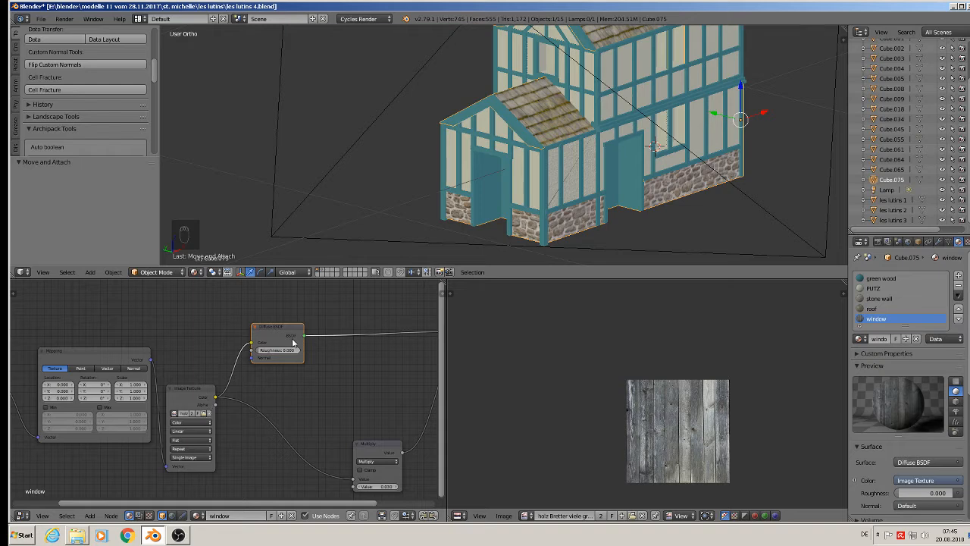
{"action": "left_click_drag", "start_coordinate": [252, 345], "coordinate": [184, 356]}
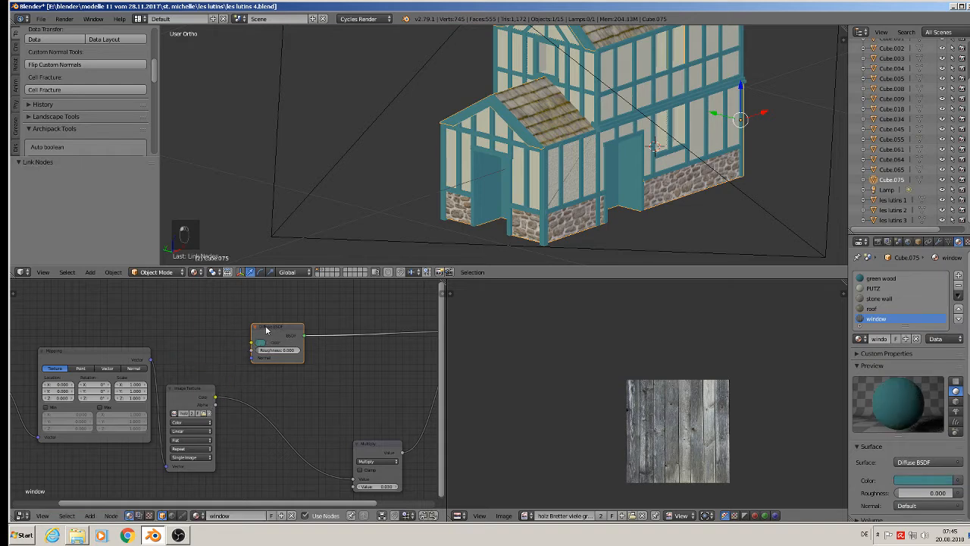
{"action": "left_click_drag", "start_coordinate": [268, 331], "coordinate": [289, 354]}
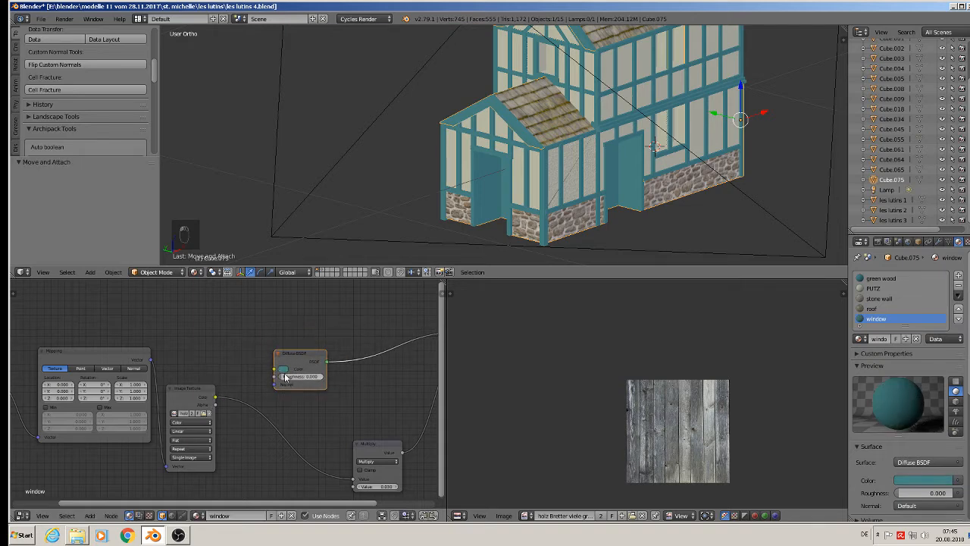
Step: Set the window material's Diffuse BSDF color to black
{"action": "left_click", "coordinate": [284, 369]}
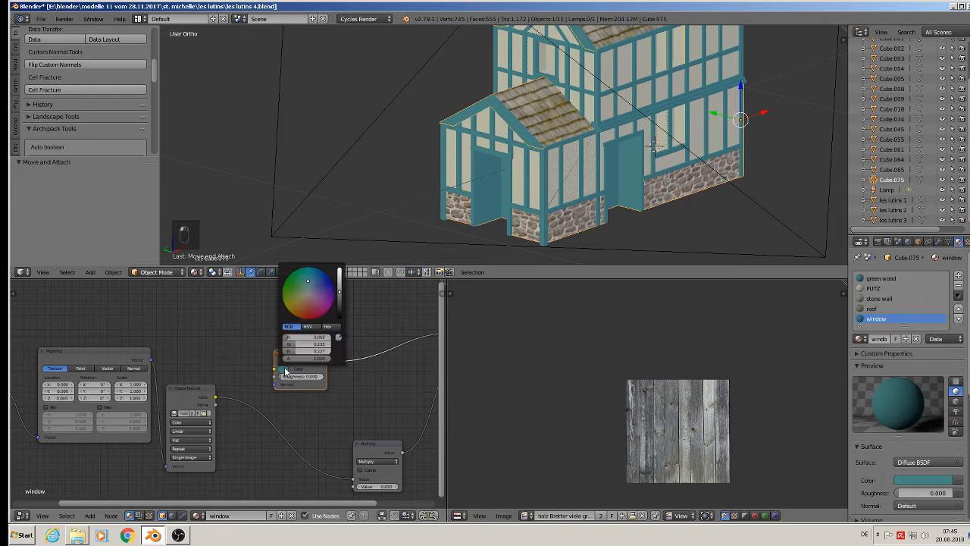
{"action": "left_click_drag", "start_coordinate": [339, 292], "coordinate": [340, 312]}
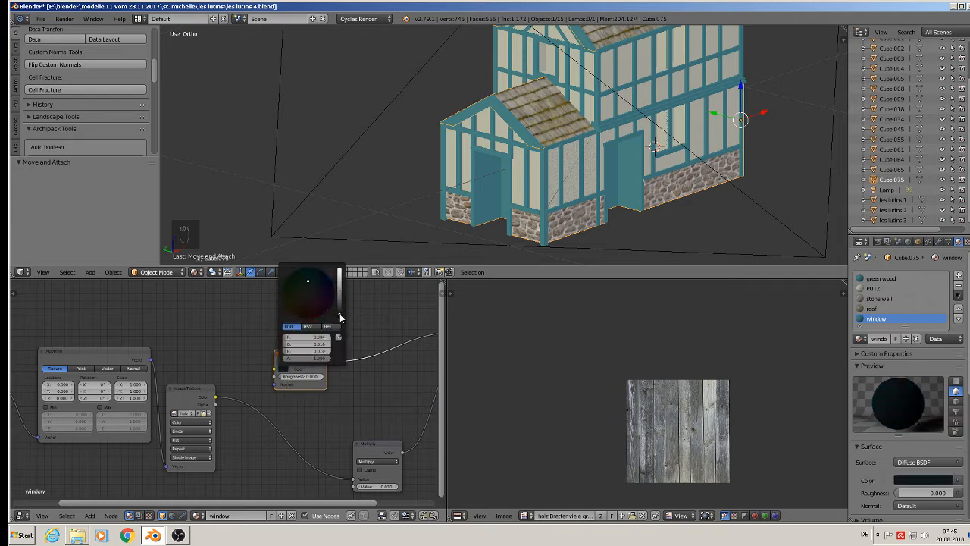
{"action": "left_click", "coordinate": [283, 369]}
{"action": "left_click_drag", "start_coordinate": [339, 303], "coordinate": [339, 317]}
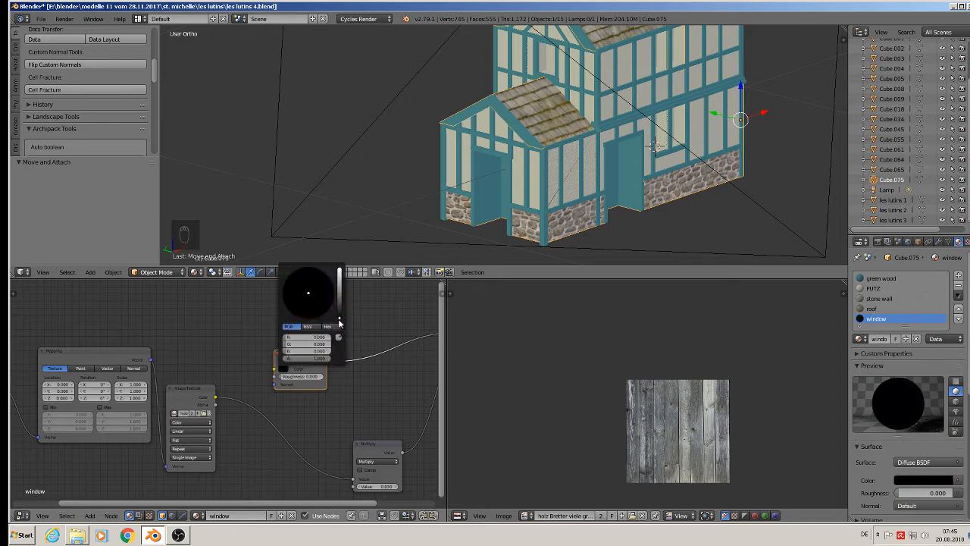
Step: Insert a Mix Shader between the Diffuse BSDF and the Material Output, and move the Diffuse BSDF and Multiply nodes farther apart
{"action": "left_click", "coordinate": [89, 516]}
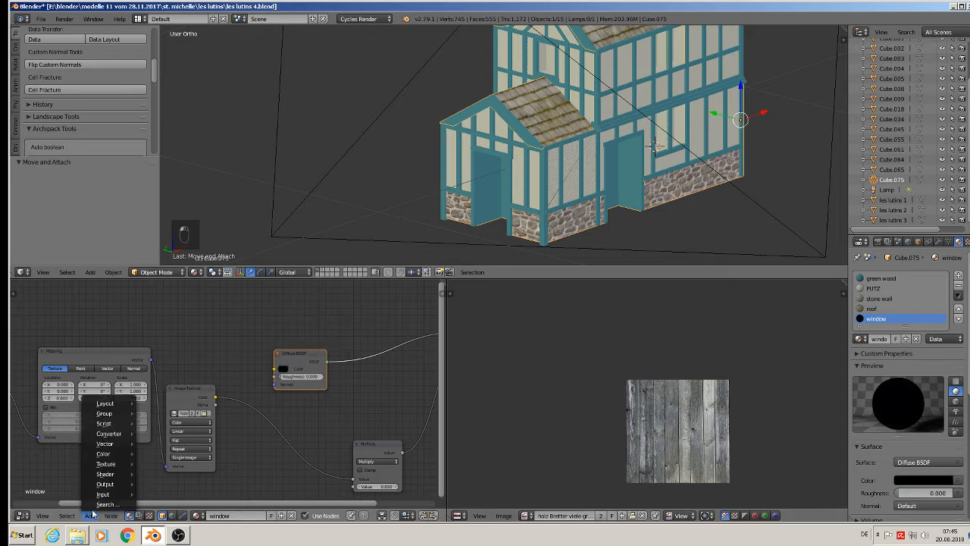
{"action": "mouse_move", "coordinate": [112, 474]}
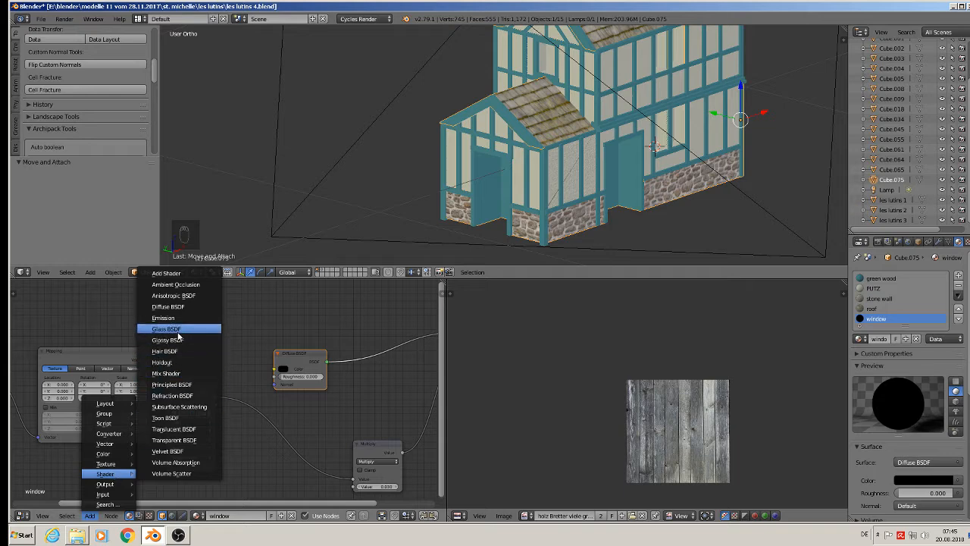
{"action": "left_click", "coordinate": [182, 376]}
{"action": "left_click", "coordinate": [374, 350]}
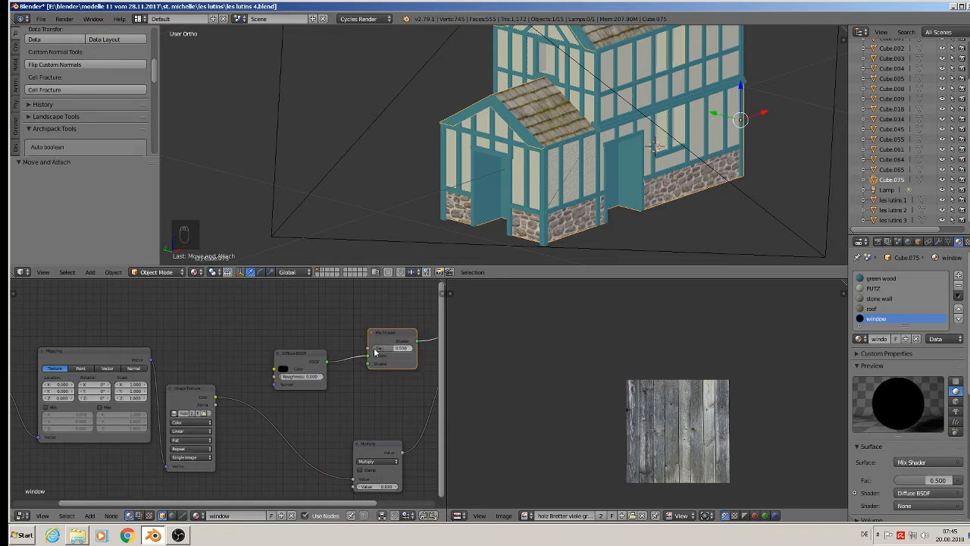
{"action": "middle_click_drag", "start_coordinate": [355, 412], "coordinate": [266, 377]}
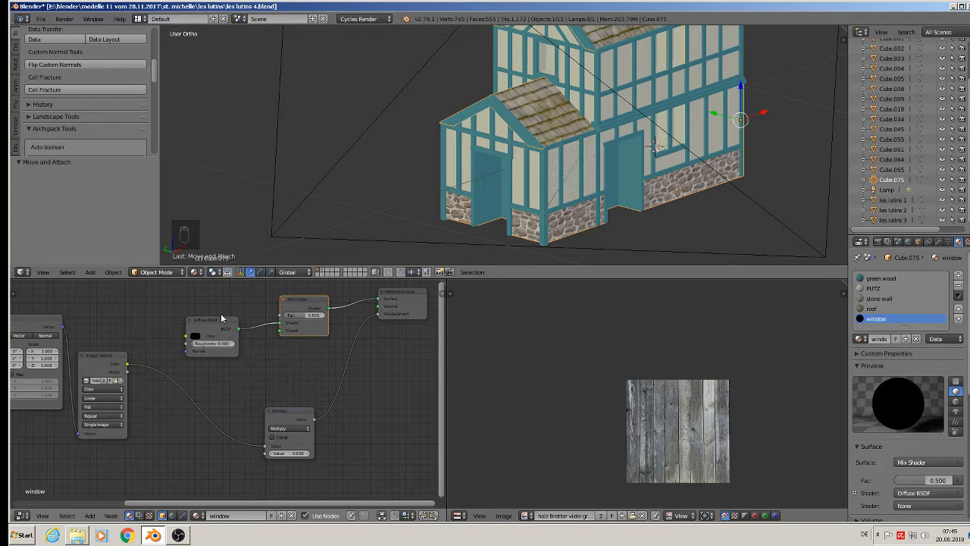
{"action": "mouse_move", "coordinate": [222, 319]}
{"action": "left_mouse_down"}
{"action": "mouse_move", "coordinate": [231, 329]}
{"action": "mouse_move", "coordinate": [206, 314]}
{"action": "left_mouse_up"}
{"action": "left_click_drag", "start_coordinate": [295, 415], "coordinate": [383, 443]}
Step: Add a Glass BSDF node in the free space below the Image Texture node
{"action": "left_click", "coordinate": [89, 516]}
{"action": "mouse_move", "coordinate": [120, 474]}
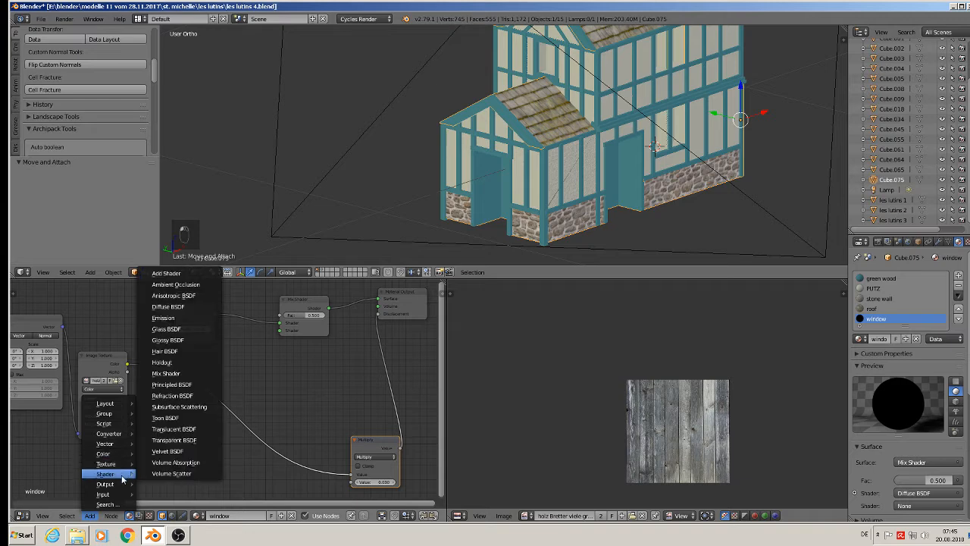
{"action": "left_click", "coordinate": [203, 330]}
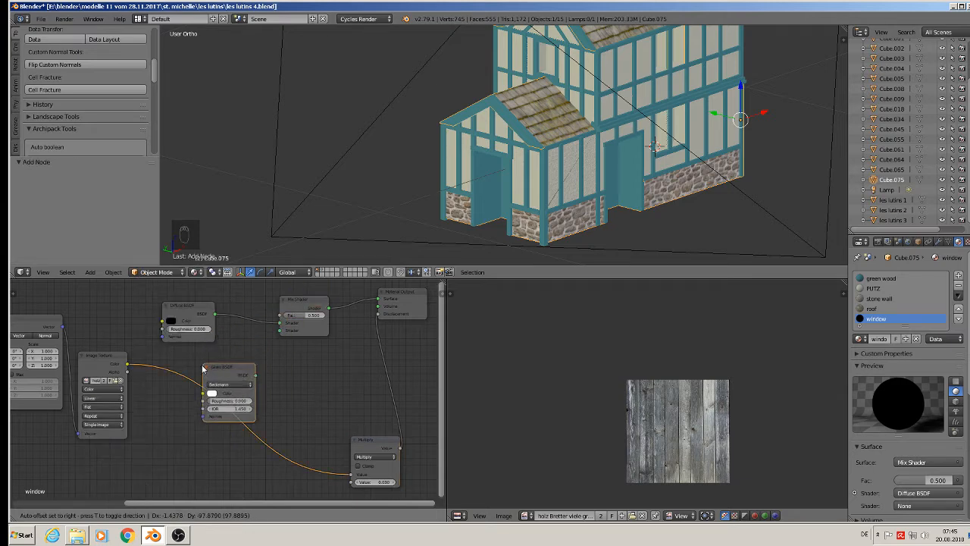
{"action": "left_click", "coordinate": [147, 467]}
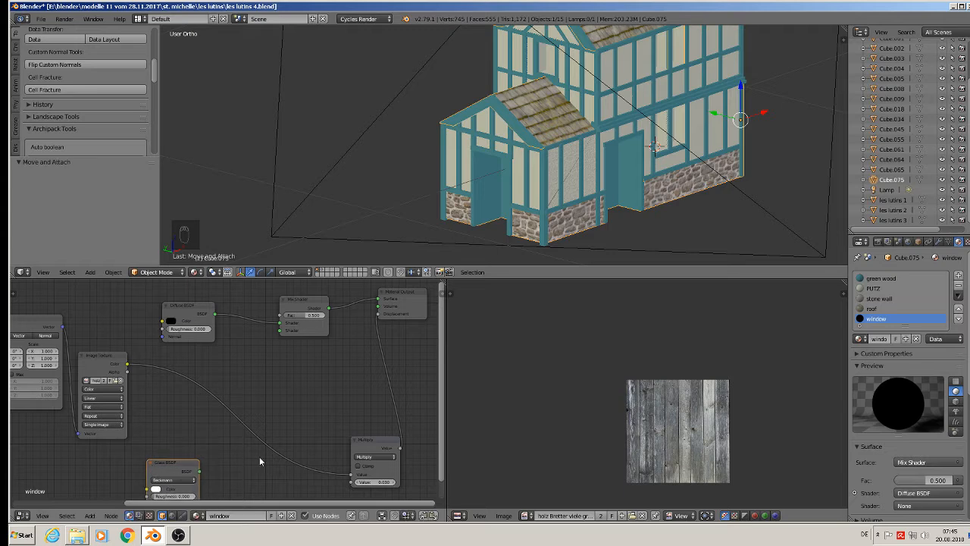
{"action": "scroll", "coordinate": [240, 361], "scroll_direction": "down", "scroll_amount": 3}
{"action": "scroll", "coordinate": [234, 380], "scroll_direction": "up", "scroll_amount": 2}
Step: Duplicate the Mix Shader beside the Glass BSDF and link the Glass BSDF to the copy's first shader input
{"action": "left_click", "coordinate": [272, 324]}
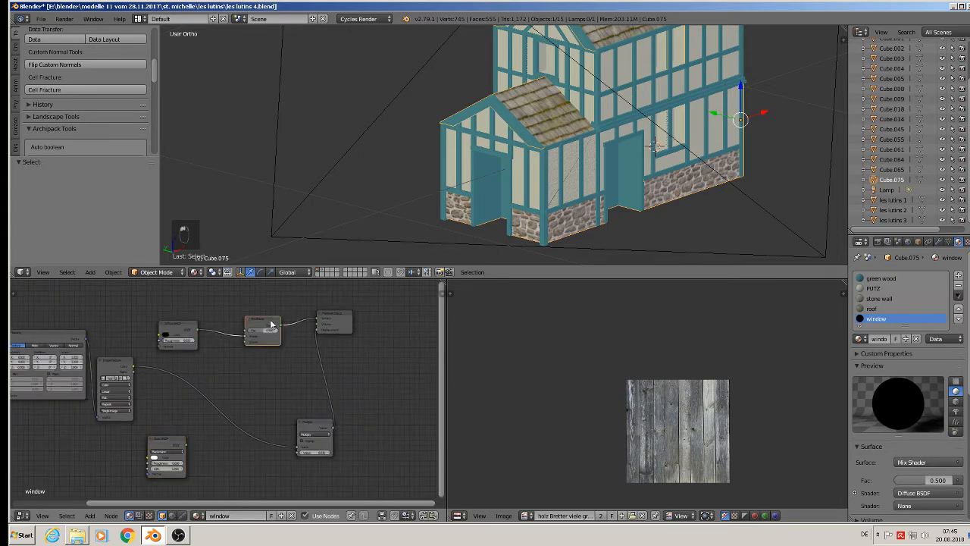
{"action": "key", "text": "shift+d"}
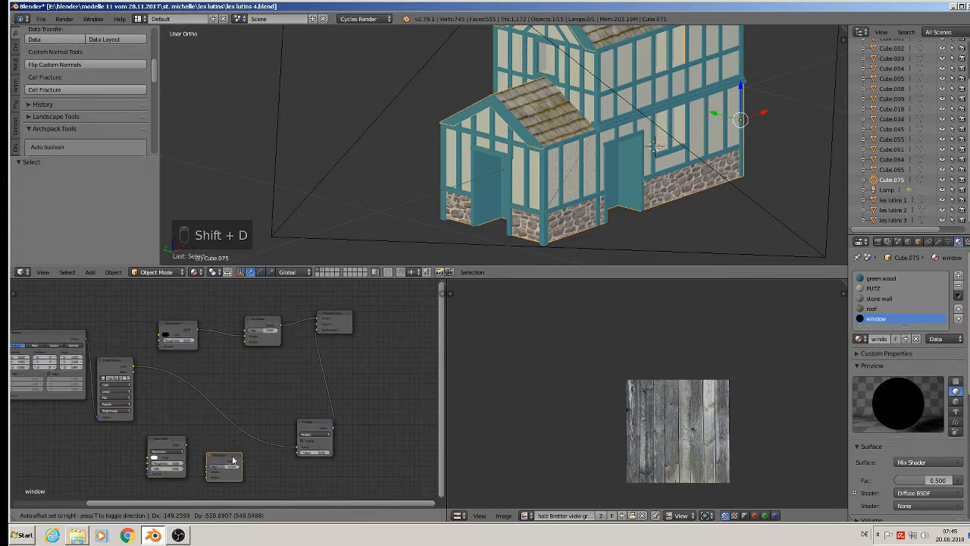
{"action": "left_click", "coordinate": [235, 458]}
{"action": "middle_click_drag", "start_coordinate": [265, 446], "coordinate": [370, 377]}
{"action": "scroll", "coordinate": [356, 368], "scroll_direction": "up", "scroll_amount": 7}
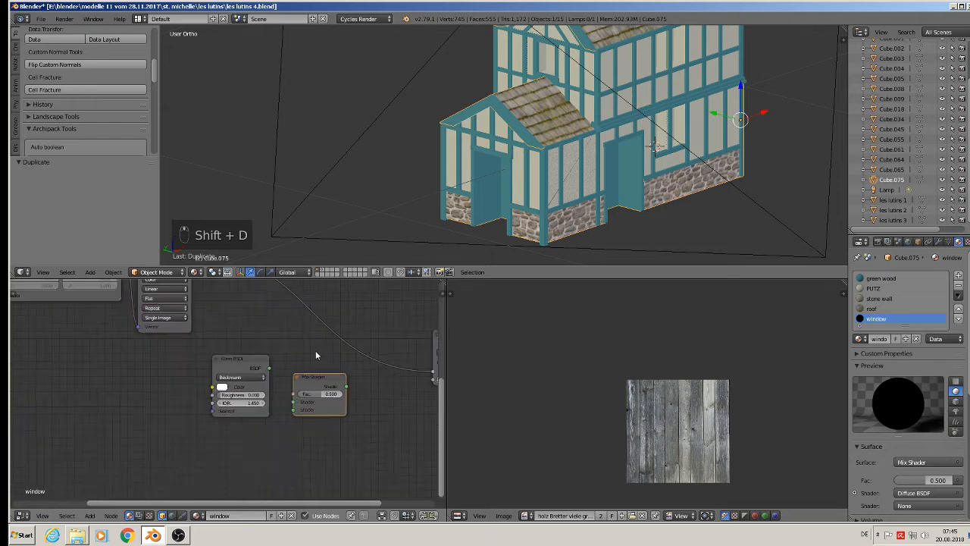
{"action": "left_click_drag", "start_coordinate": [261, 371], "coordinate": [290, 411]}
{"action": "scroll", "coordinate": [273, 440], "scroll_direction": "down", "scroll_amount": 1}
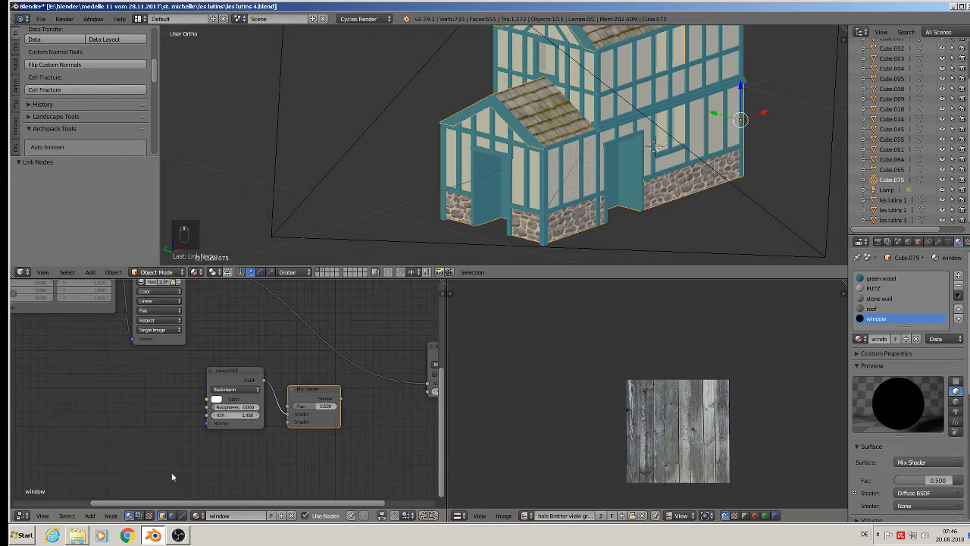
Step: Add a Transparent BSDF below the Glass BSDF and link it to the duplicated Mix Shader's second shader input
{"action": "left_click", "coordinate": [89, 519]}
{"action": "mouse_move", "coordinate": [111, 474]}
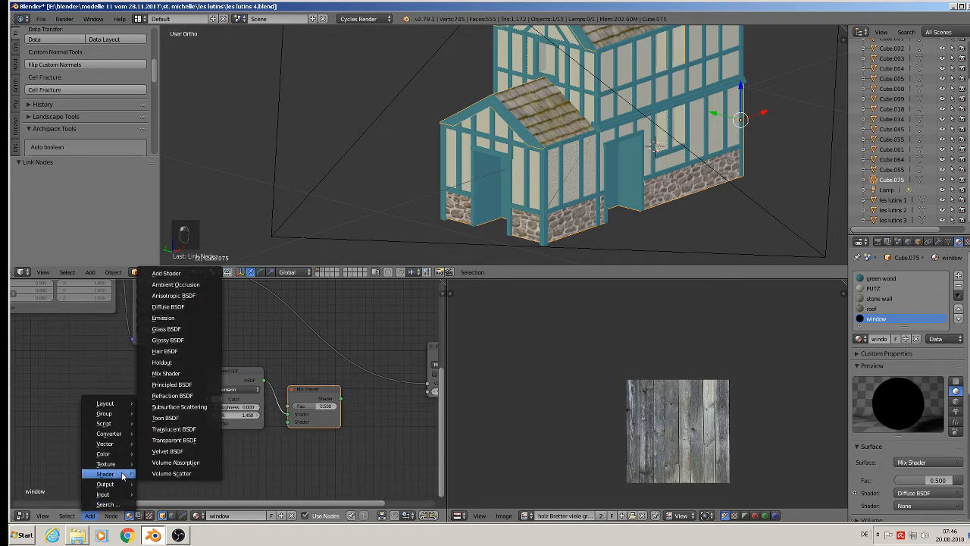
{"action": "left_click", "coordinate": [174, 440]}
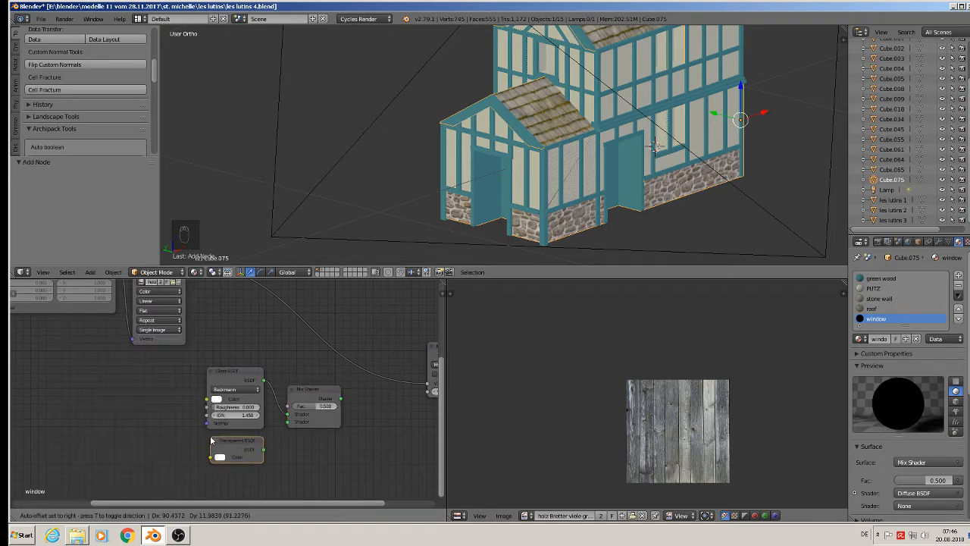
{"action": "left_click", "coordinate": [211, 441]}
{"action": "left_click_drag", "start_coordinate": [266, 451], "coordinate": [292, 422]}
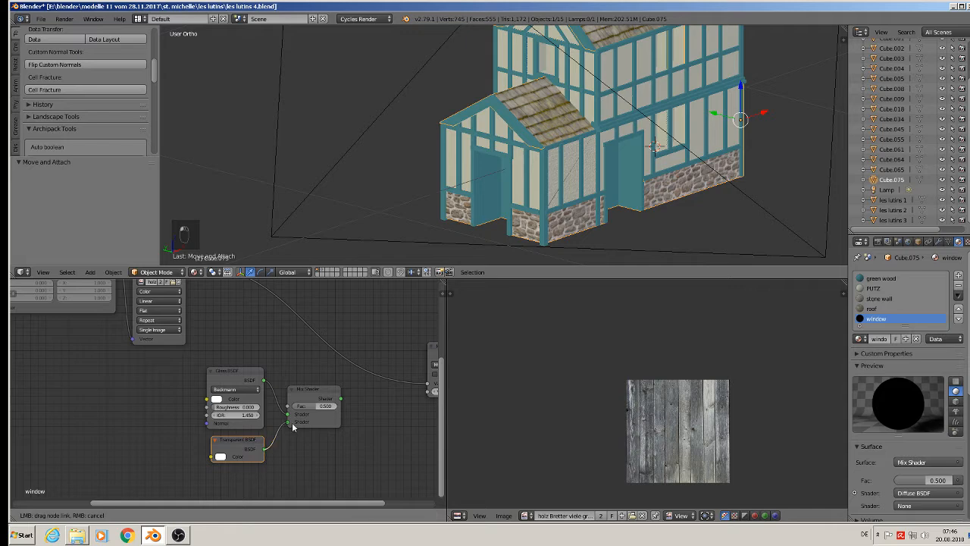
{"action": "scroll", "coordinate": [295, 432], "scroll_direction": "down", "scroll_amount": 3}
Step: Move the Glass BSDF, Transparent BSDF and their Mix Shader together lower in the node tree
{"action": "left_click", "coordinate": [245, 394], "text": "shift"}
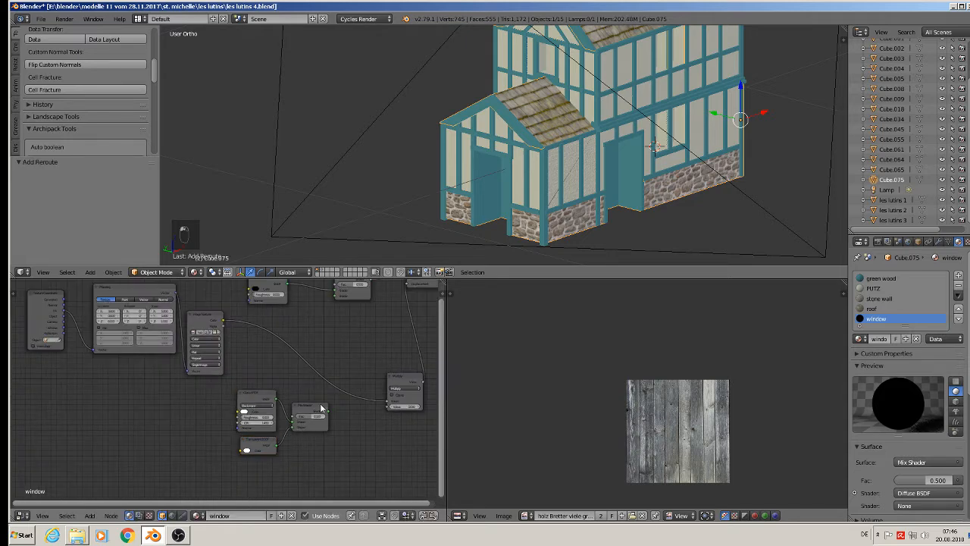
{"action": "key", "text": "b"}
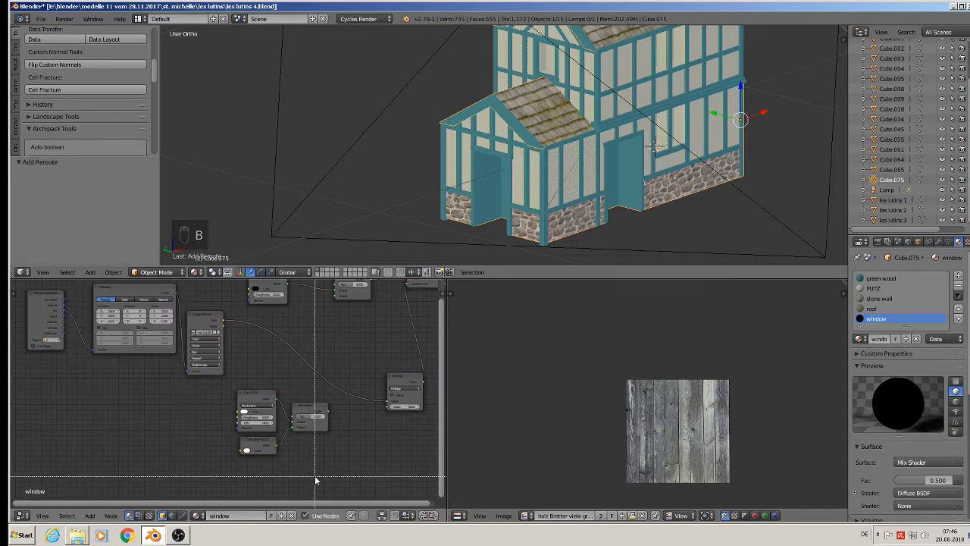
{"action": "left_click_drag", "start_coordinate": [316, 473], "coordinate": [244, 393]}
{"action": "key", "text": "g"}
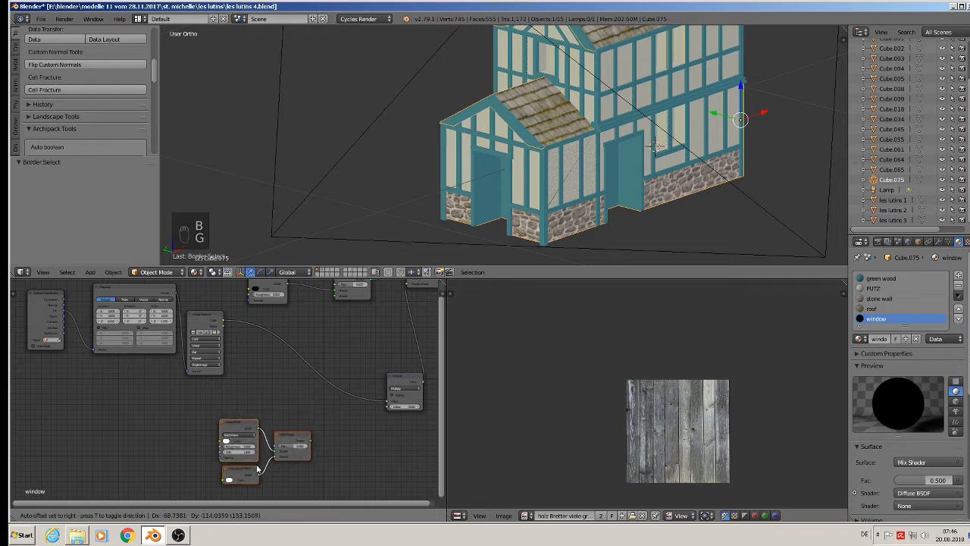
{"action": "left_click", "coordinate": [314, 465]}
{"action": "key", "text": "ctrl+5"}
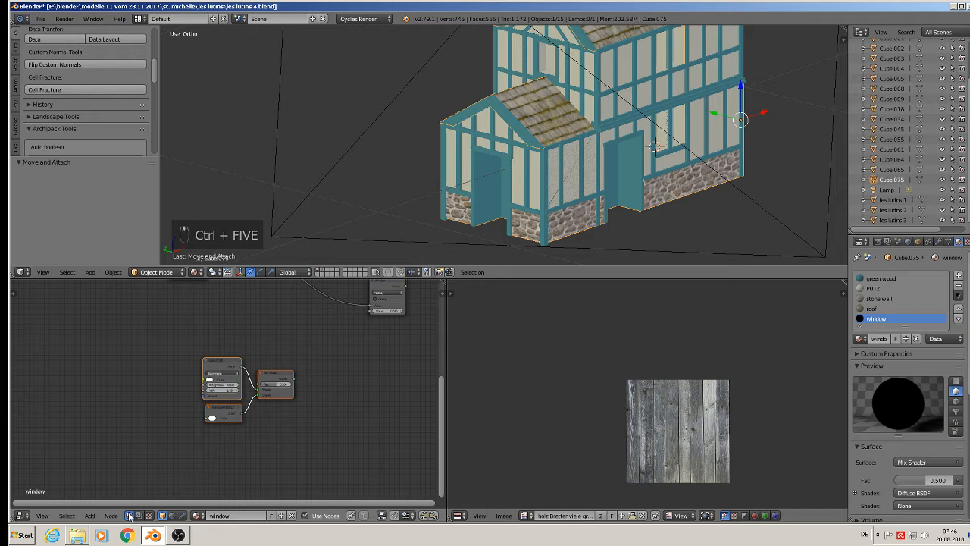
Step: Add a Light Path node above the Glass BSDF and link its Is Shadow Ray output to the lower Mix Shader's Fac
{"action": "left_click", "coordinate": [90, 515]}
{"action": "mouse_move", "coordinate": [107, 493]}
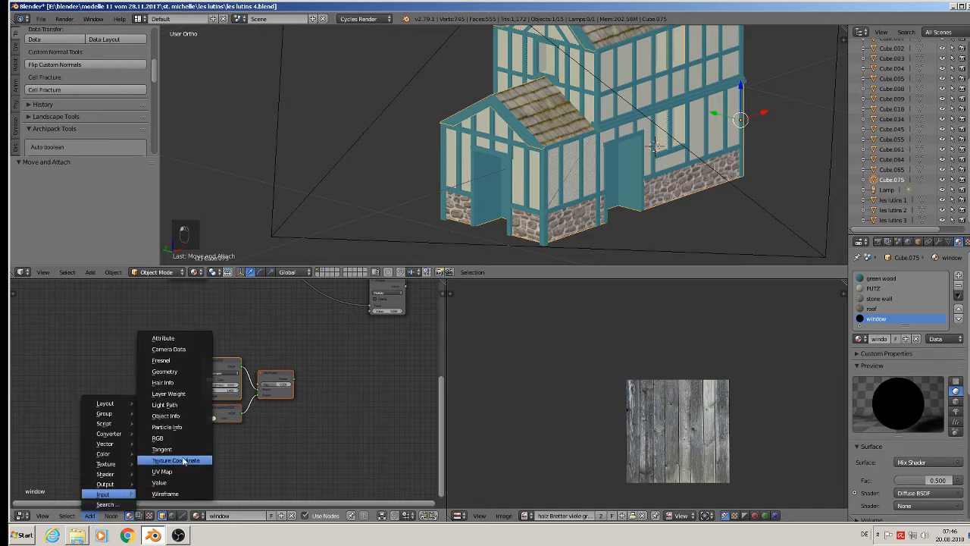
{"action": "left_click", "coordinate": [175, 405]}
{"action": "left_click", "coordinate": [222, 282]}
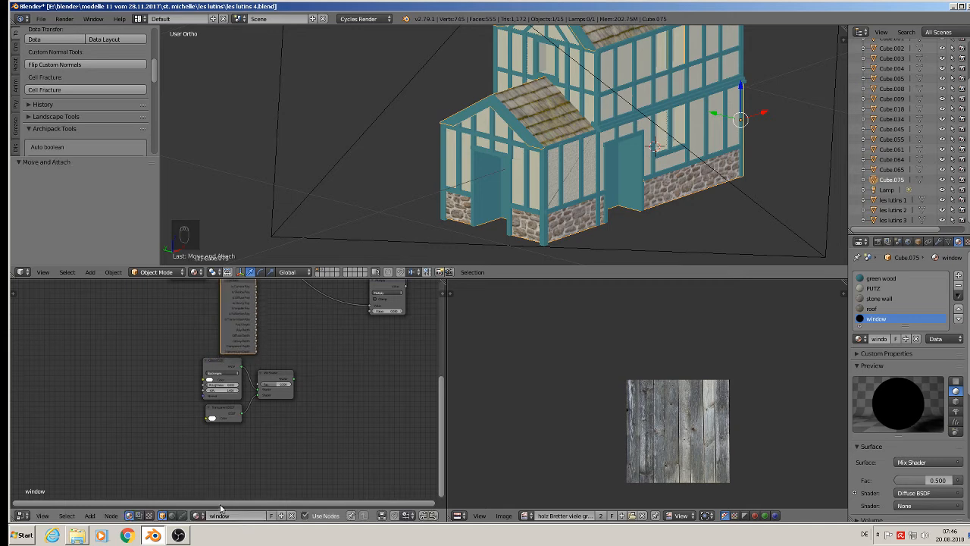
{"action": "middle_click_drag", "start_coordinate": [304, 379], "coordinate": [322, 424]}
{"action": "left_click_drag", "start_coordinate": [295, 418], "coordinate": [344, 398]}
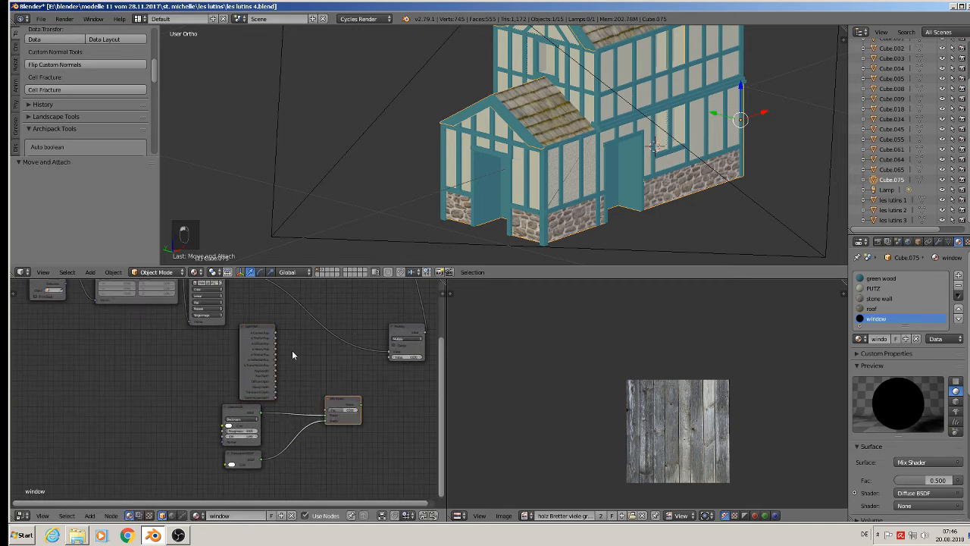
{"action": "scroll", "coordinate": [284, 349], "scroll_direction": "up", "scroll_amount": 2}
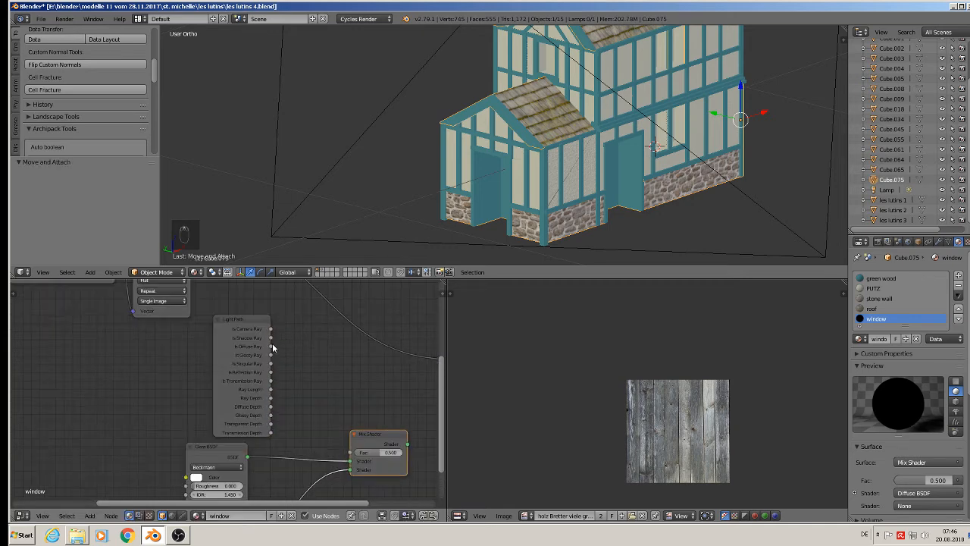
{"action": "left_click_drag", "start_coordinate": [270, 338], "coordinate": [352, 452]}
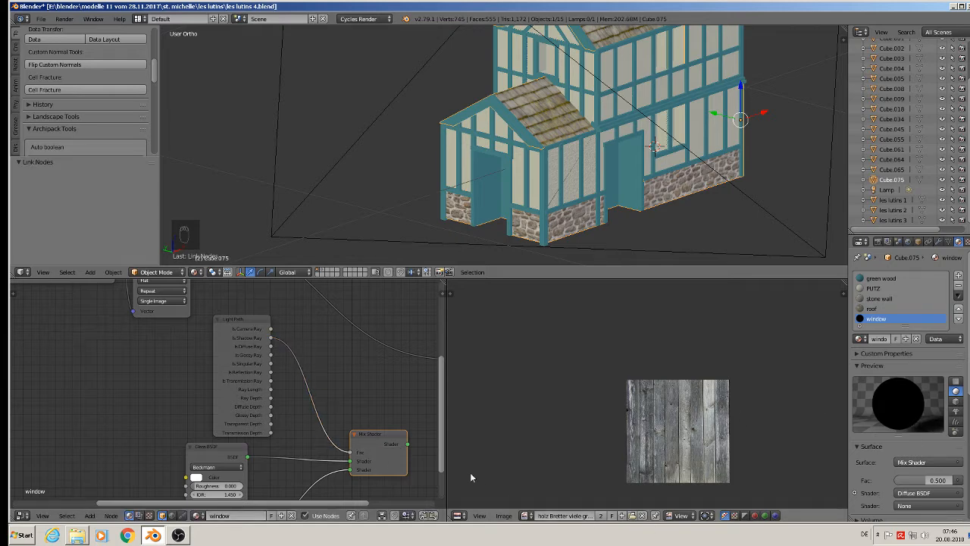
Step: Space out the Material Output, Multiply and upper Mix Shader nodes, and link the lower Mix Shader to the upper one's second shader input
{"action": "middle_click_drag", "start_coordinate": [317, 409], "coordinate": [54, 370]}
{"action": "scroll", "coordinate": [114, 377], "scroll_direction": "down", "scroll_amount": 6}
{"action": "middle_click_drag", "start_coordinate": [184, 362], "coordinate": [203, 434]}
{"action": "left_click_drag", "start_coordinate": [213, 297], "coordinate": [291, 309]}
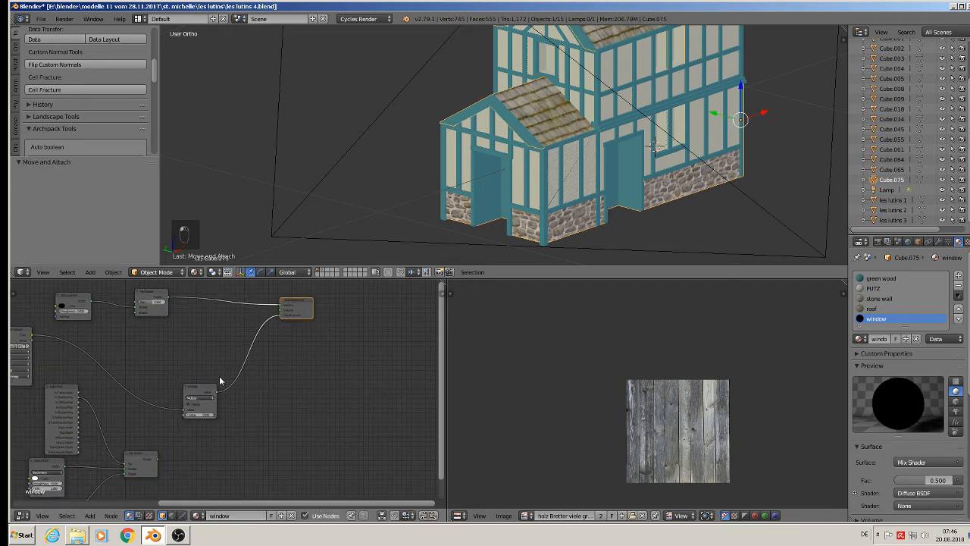
{"action": "left_click_drag", "start_coordinate": [200, 404], "coordinate": [296, 386]}
{"action": "left_click_drag", "start_coordinate": [302, 306], "coordinate": [353, 315]}
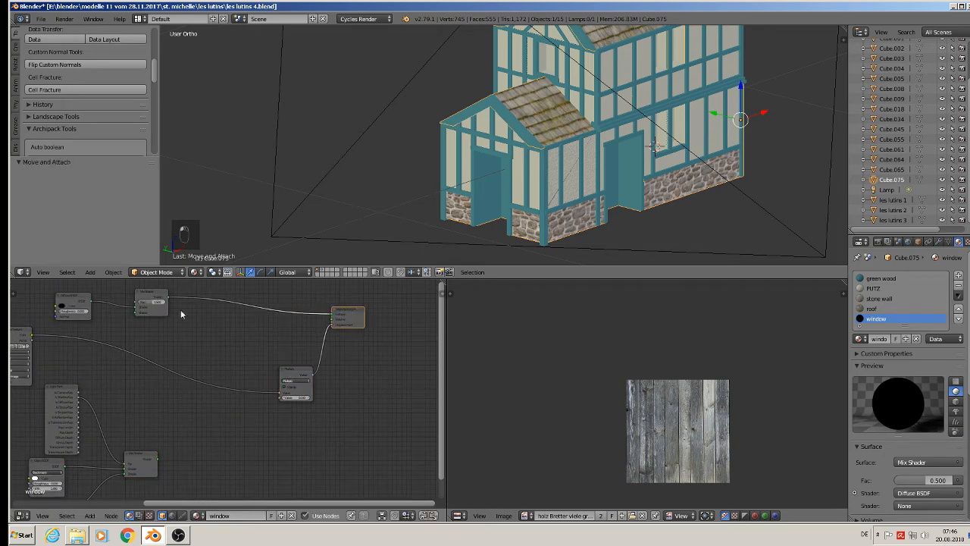
{"action": "left_click_drag", "start_coordinate": [168, 304], "coordinate": [238, 332]}
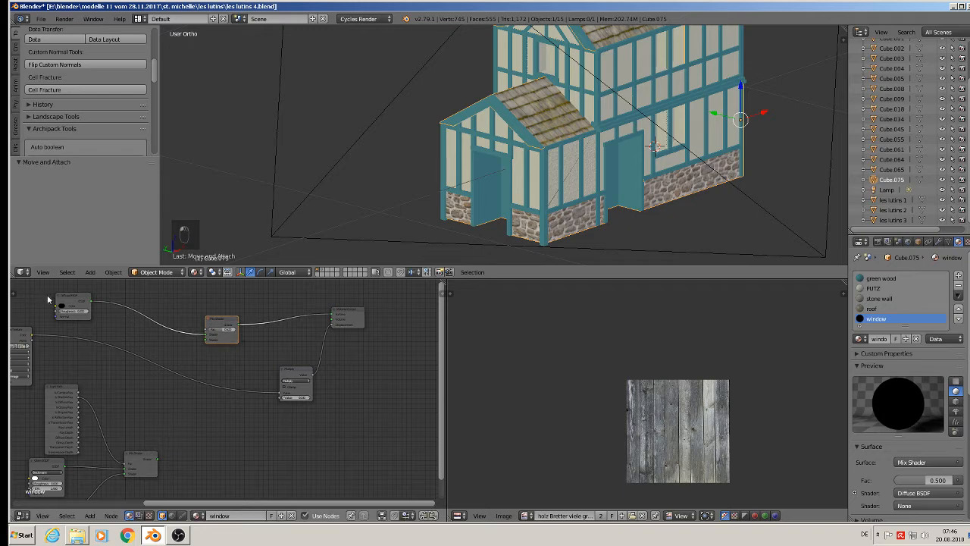
{"action": "left_click_drag", "start_coordinate": [158, 458], "coordinate": [208, 339]}
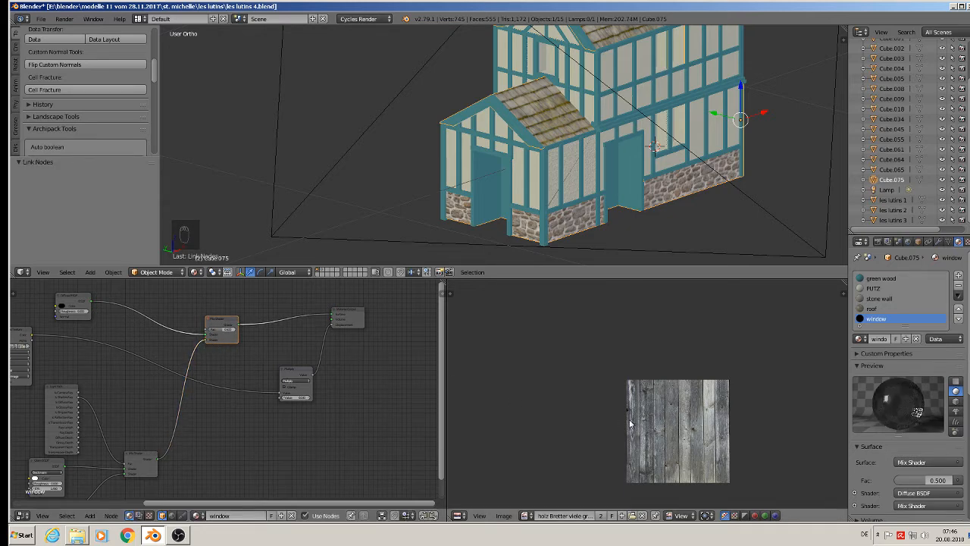
Step: Open the image file browser from the window material's Image Texture node and display the files as thumbnails
{"action": "scroll", "coordinate": [67, 368], "scroll_direction": "left", "scroll_amount": 4, "text": "ctrl"}
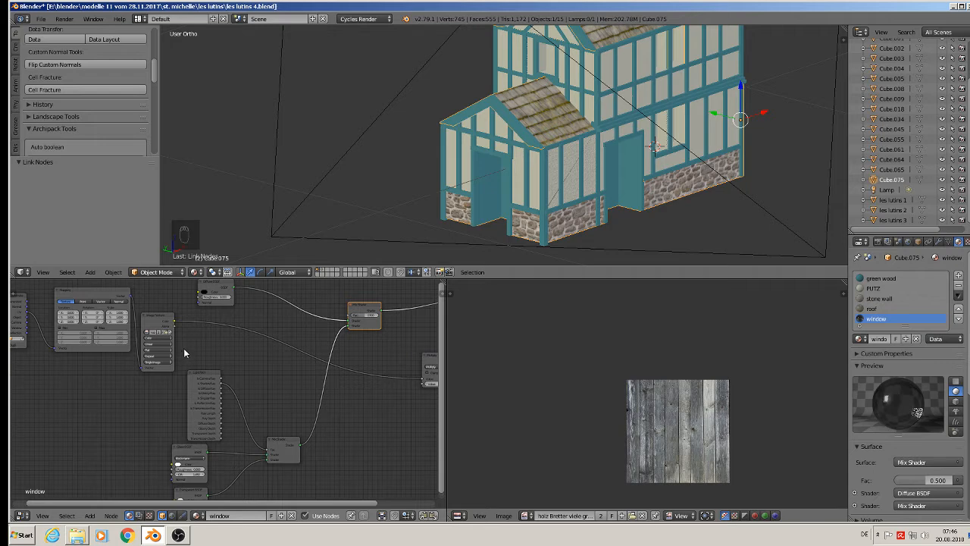
{"action": "middle_click_drag", "start_coordinate": [356, 367], "coordinate": [157, 338]}
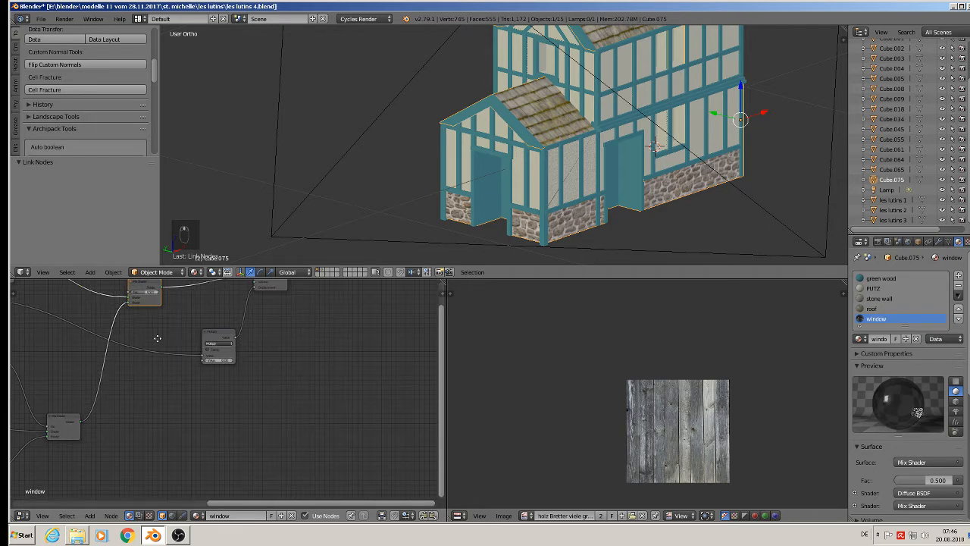
{"action": "left_click", "coordinate": [223, 345]}
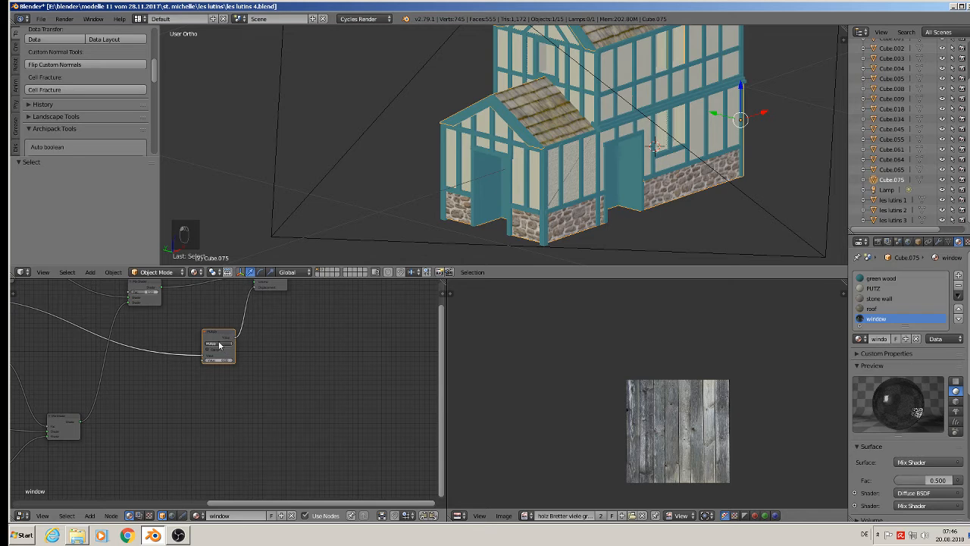
{"action": "middle_click_drag", "start_coordinate": [86, 342], "coordinate": [285, 391]}
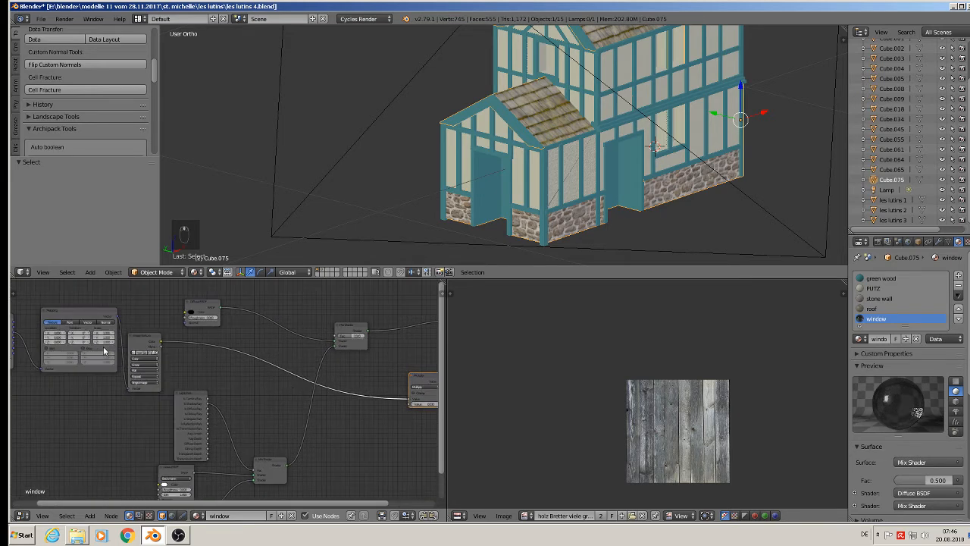
{"action": "scroll", "coordinate": [125, 352], "scroll_direction": "up", "scroll_amount": 2}
{"action": "scroll", "coordinate": [157, 359], "scroll_direction": "up", "scroll_amount": 3}
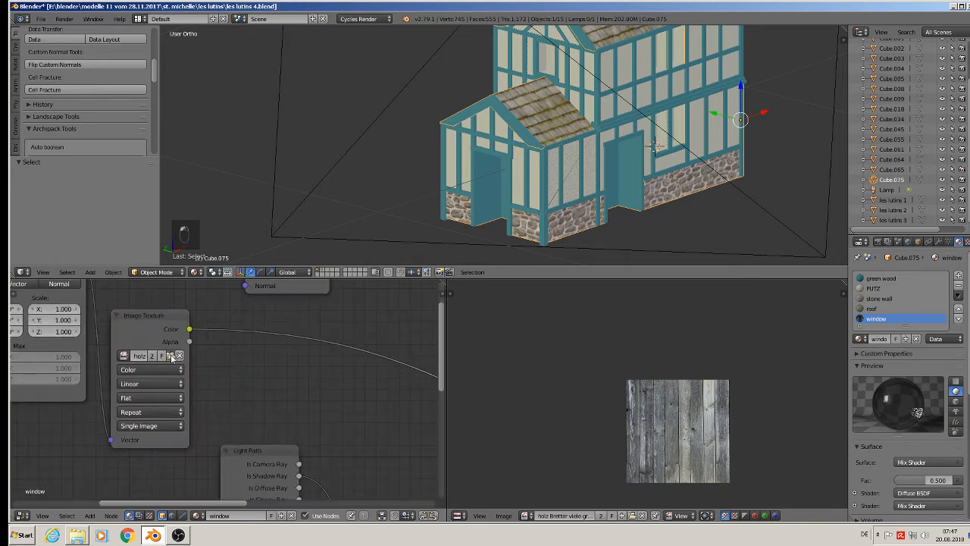
{"action": "left_click", "coordinate": [171, 356]}
{"action": "left_click", "coordinate": [183, 33]}
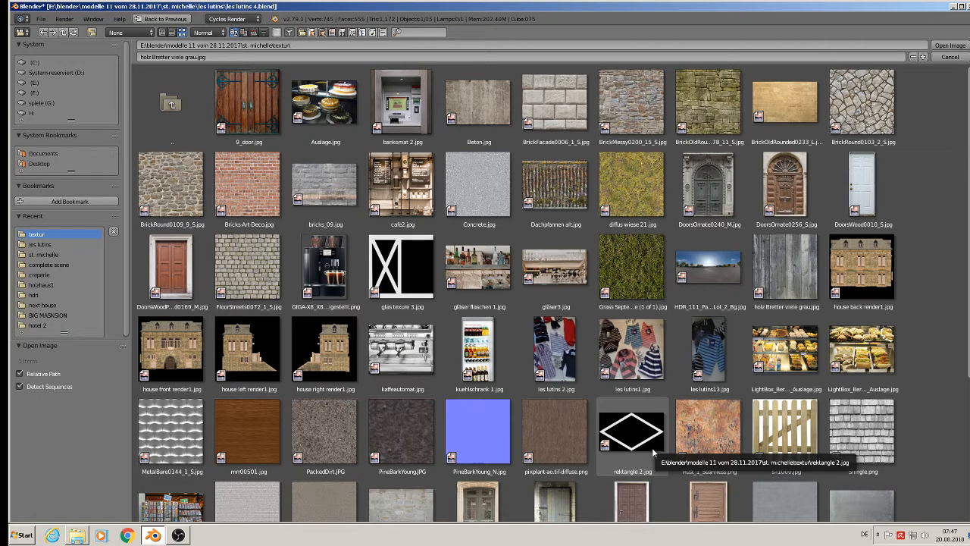
Step: Leave Blender's image browser for the desktop and open the textur folder inside st. michelle in Windows Explorer
{"action": "scroll", "coordinate": [651, 451], "scroll_direction": "down", "scroll_amount": 4}
{"action": "scroll", "coordinate": [643, 464], "scroll_direction": "down", "scroll_amount": 3}
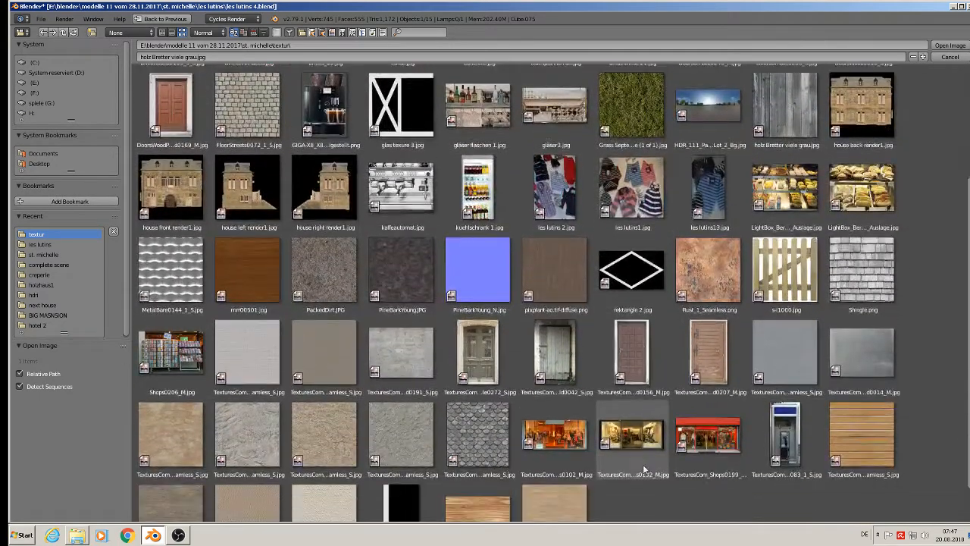
{"action": "left_click", "coordinate": [954, 6]}
{"action": "left_click", "coordinate": [954, 7]}
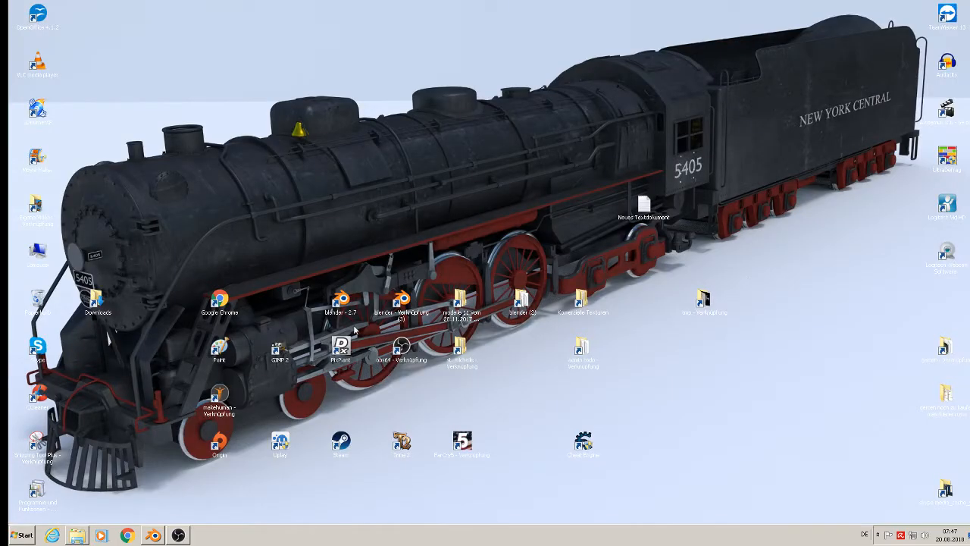
{"action": "double_click", "coordinate": [459, 350]}
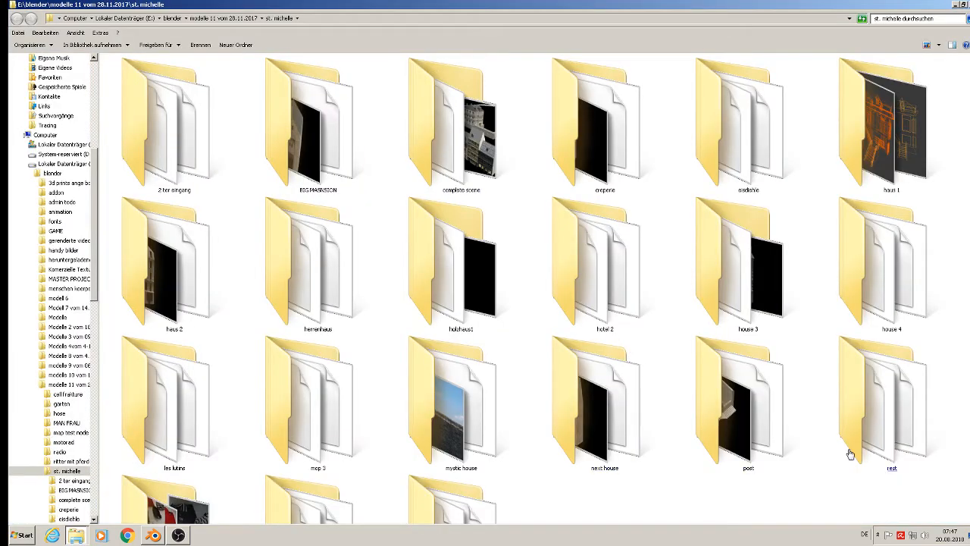
{"action": "scroll", "coordinate": [466, 481], "scroll_direction": "down", "scroll_amount": 3}
{"action": "scroll", "coordinate": [466, 481], "scroll_direction": "up", "scroll_amount": 2}
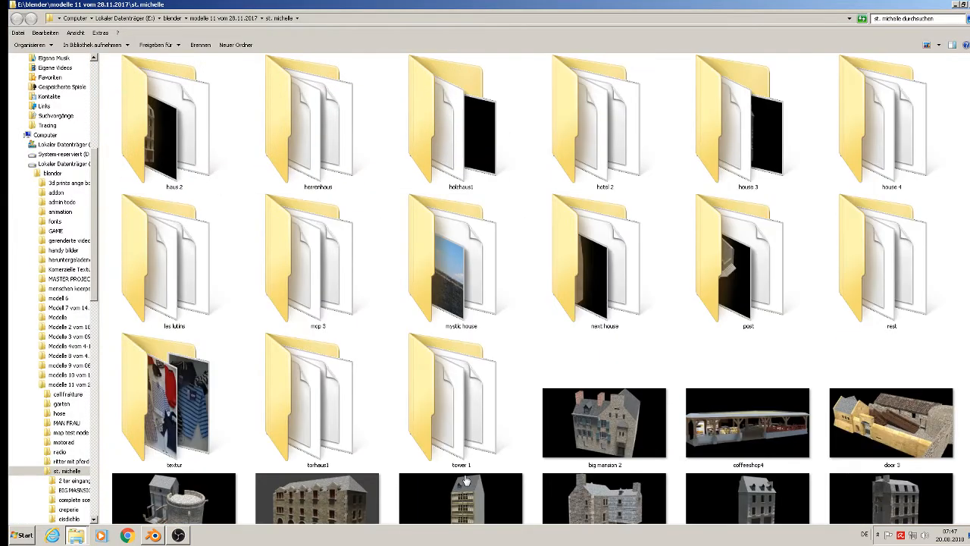
{"action": "left_click", "coordinate": [466, 480]}
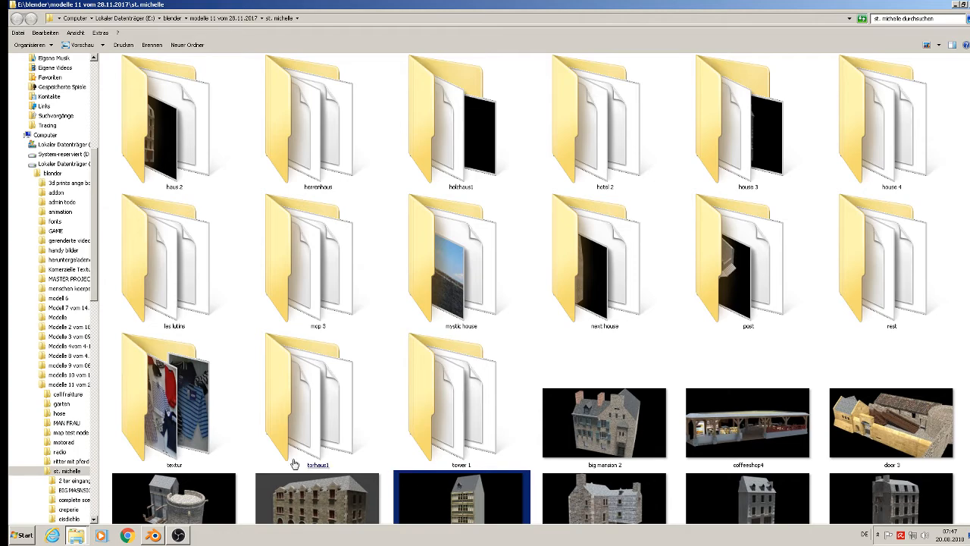
{"action": "double_click", "coordinate": [201, 432]}
Step: Locate the diamond-shaped image rektangle 2 in the textur folder and open it with GIMP
{"action": "scroll", "coordinate": [591, 413], "scroll_direction": "down", "scroll_amount": 5}
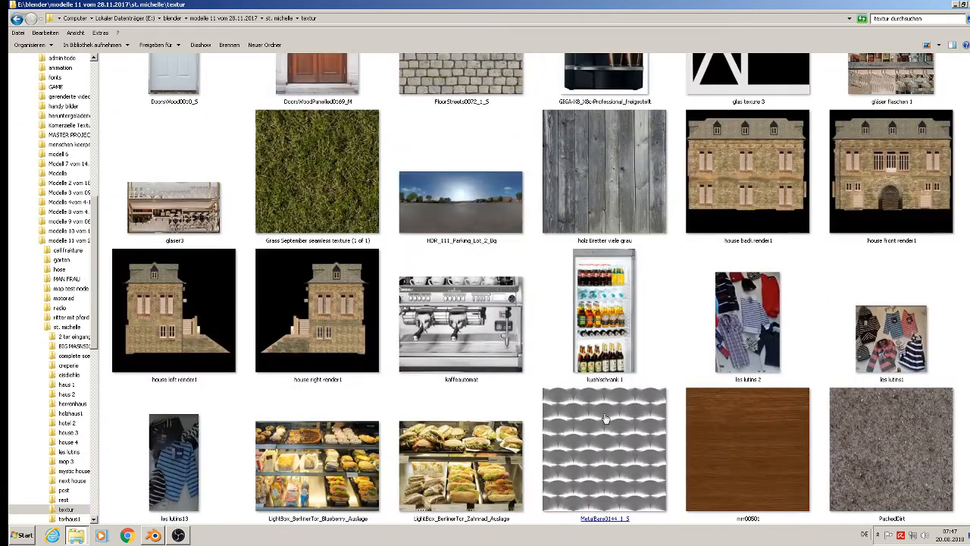
{"action": "scroll", "coordinate": [606, 417], "scroll_direction": "up", "scroll_amount": 2}
{"action": "left_click", "coordinate": [606, 416]}
{"action": "scroll", "coordinate": [606, 418], "scroll_direction": "down", "scroll_amount": 4}
{"action": "left_click", "coordinate": [622, 369]}
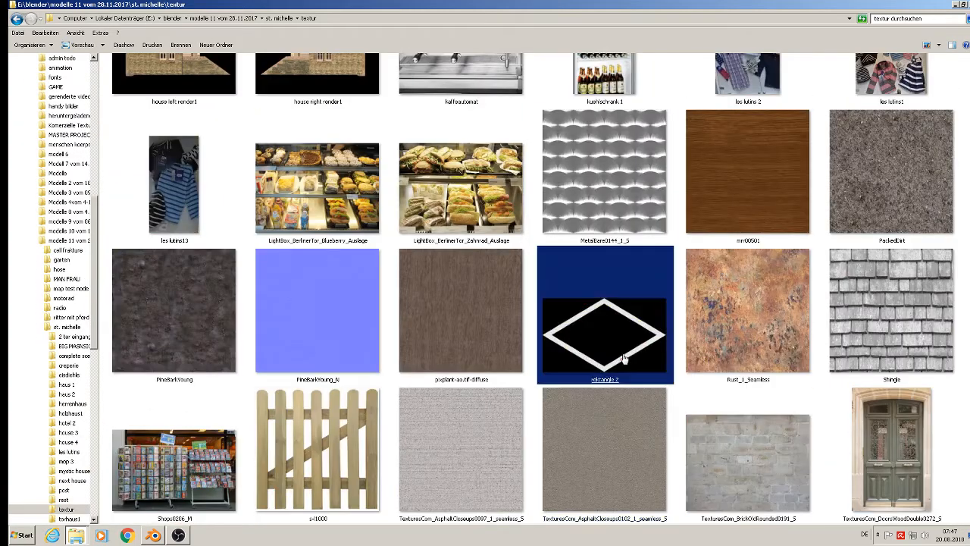
{"action": "right_click", "coordinate": [623, 355]}
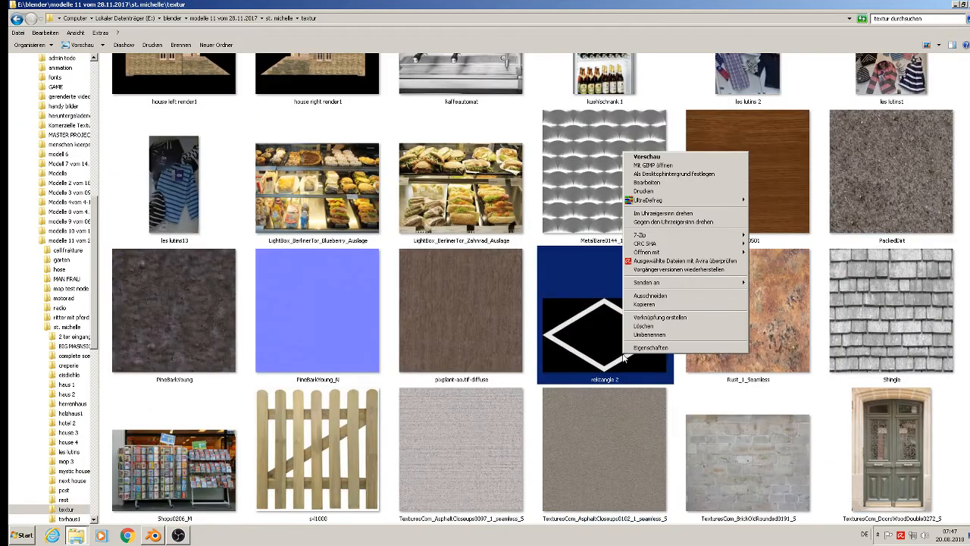
{"action": "left_click", "coordinate": [676, 169]}
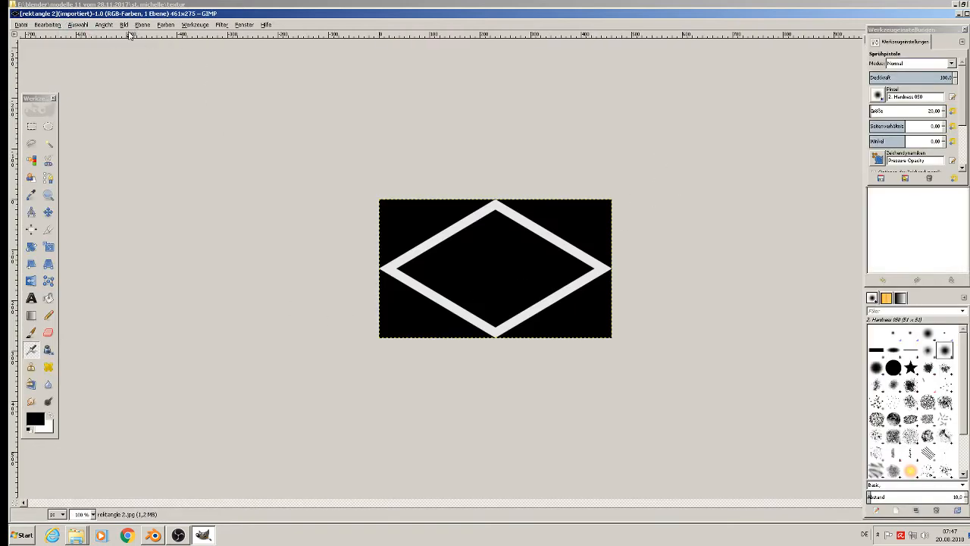
Step: Rotate the whole rektangle 2 image 90° counter-clockwise so the diamond stands upright
{"action": "left_click", "coordinate": [124, 25]}
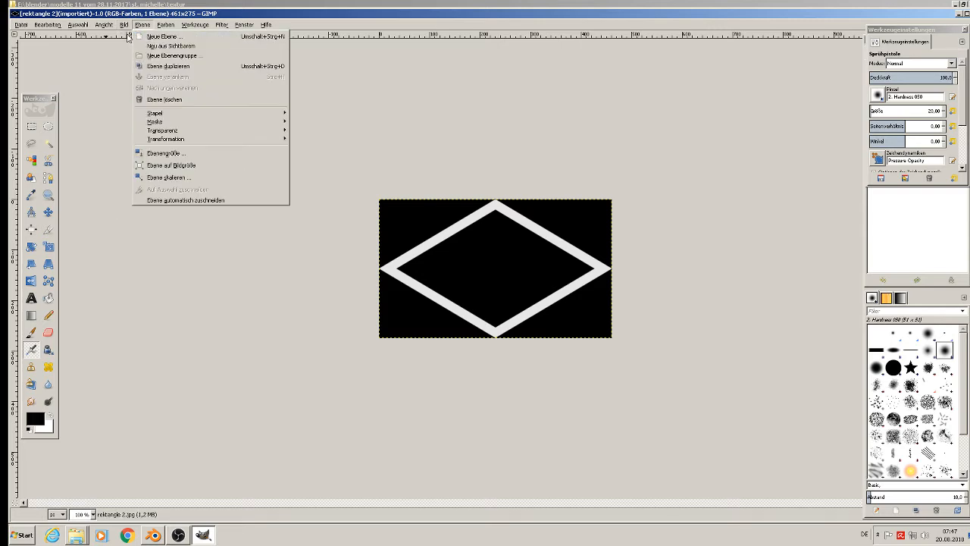
{"action": "mouse_move", "coordinate": [138, 48]}
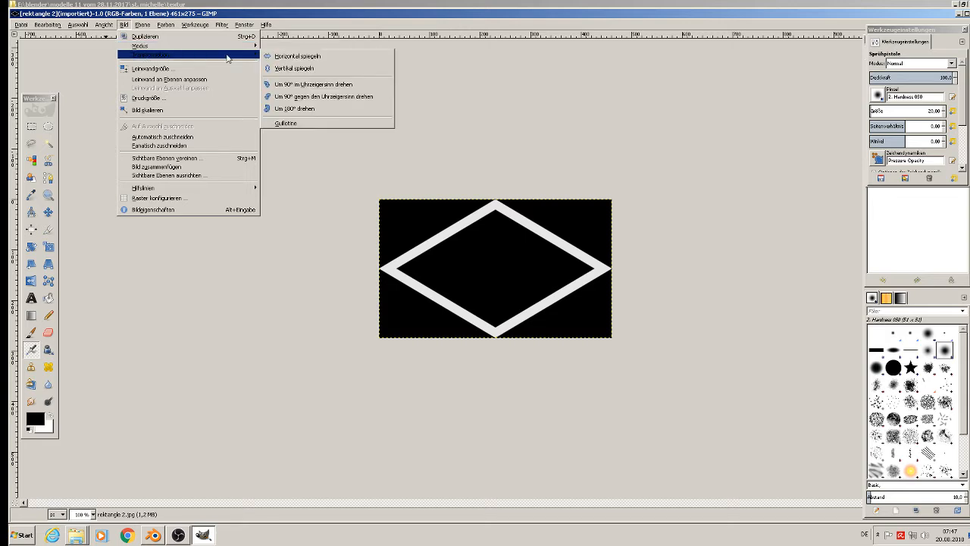
{"action": "left_click", "coordinate": [336, 97]}
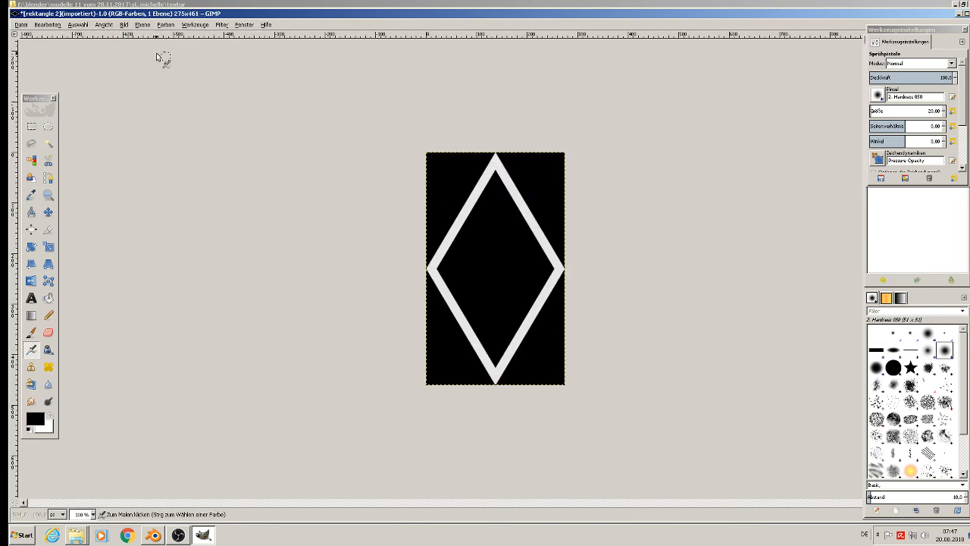
Step: Export the rotated image as rektangle 3.jpg into the textur folder with JPEG quality 100
{"action": "left_click", "coordinate": [19, 25]}
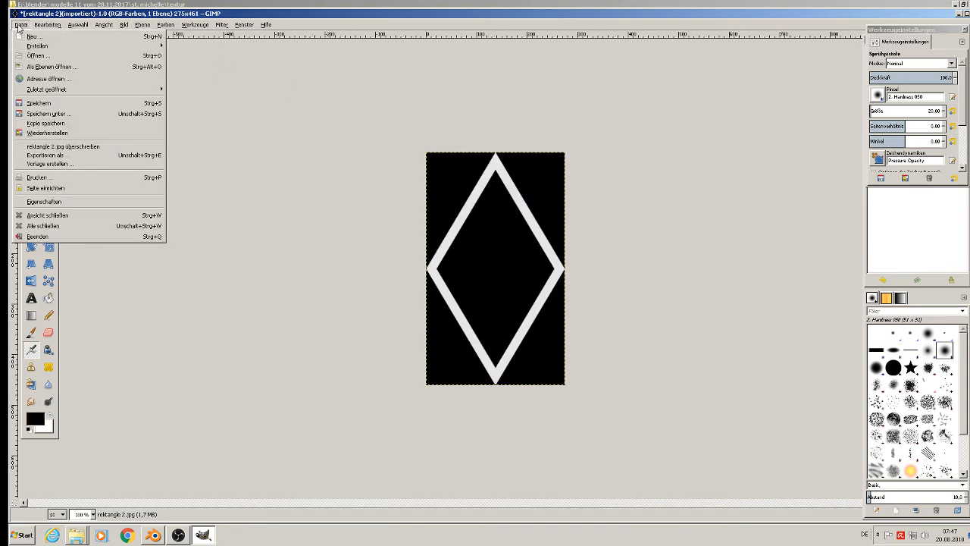
{"action": "left_click", "coordinate": [81, 155]}
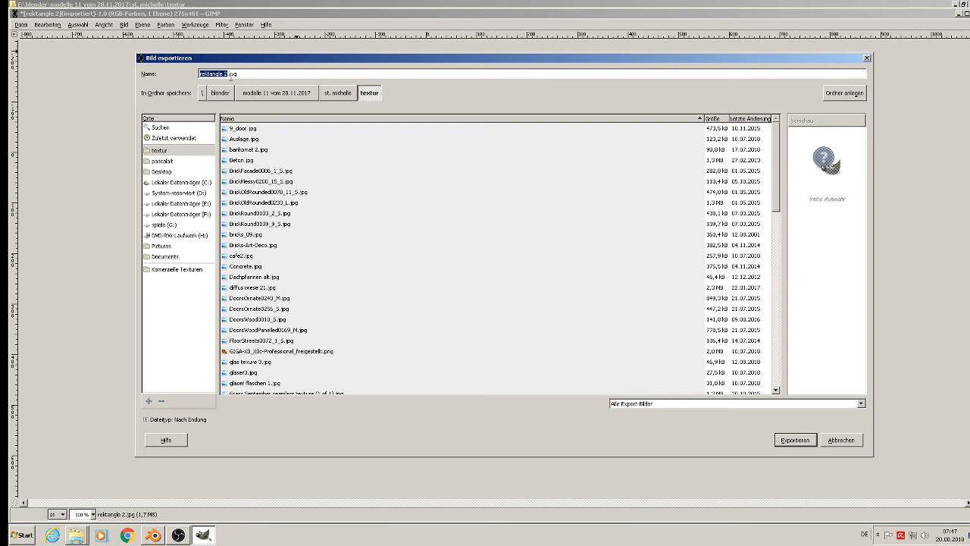
{"action": "left_click", "coordinate": [225, 74]}
{"action": "type", "text": "3"}
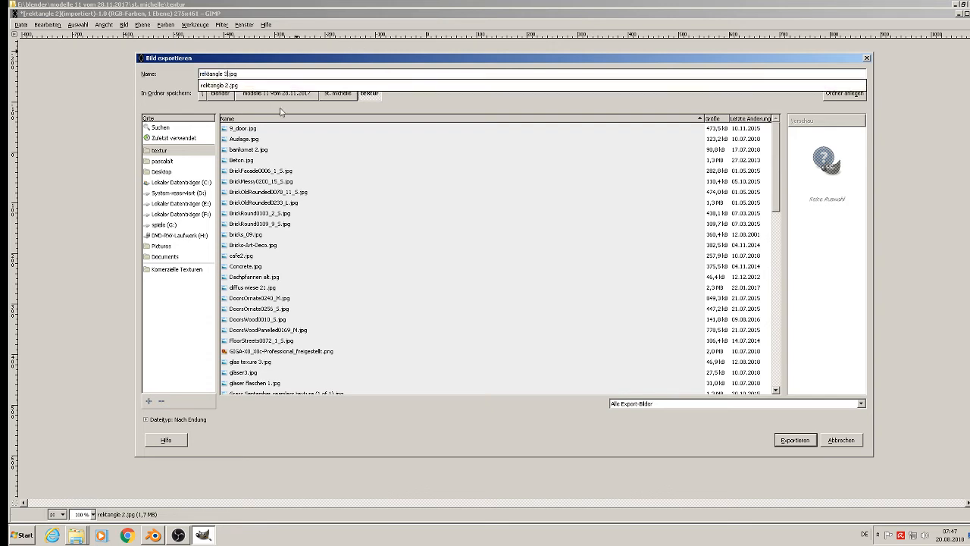
{"action": "left_click", "coordinate": [423, 176]}
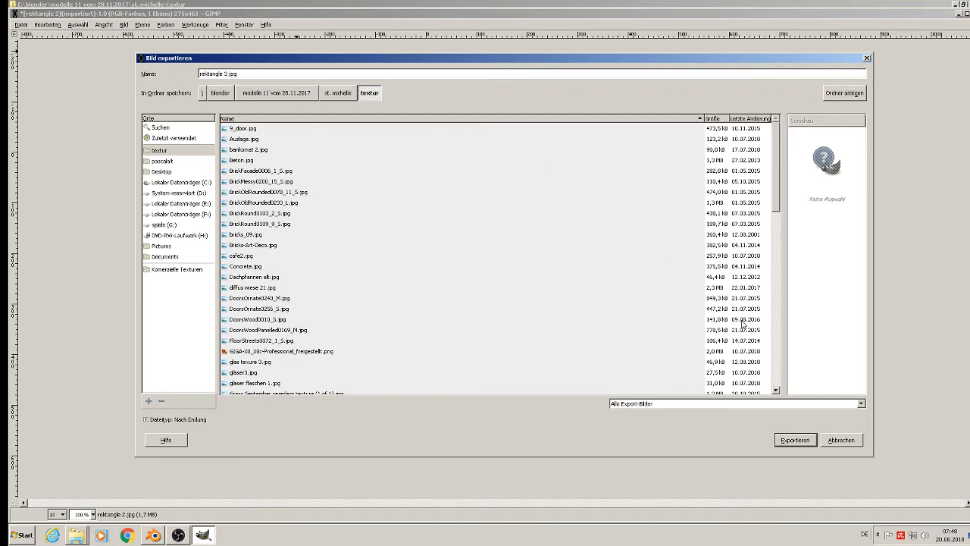
{"action": "left_click", "coordinate": [795, 439]}
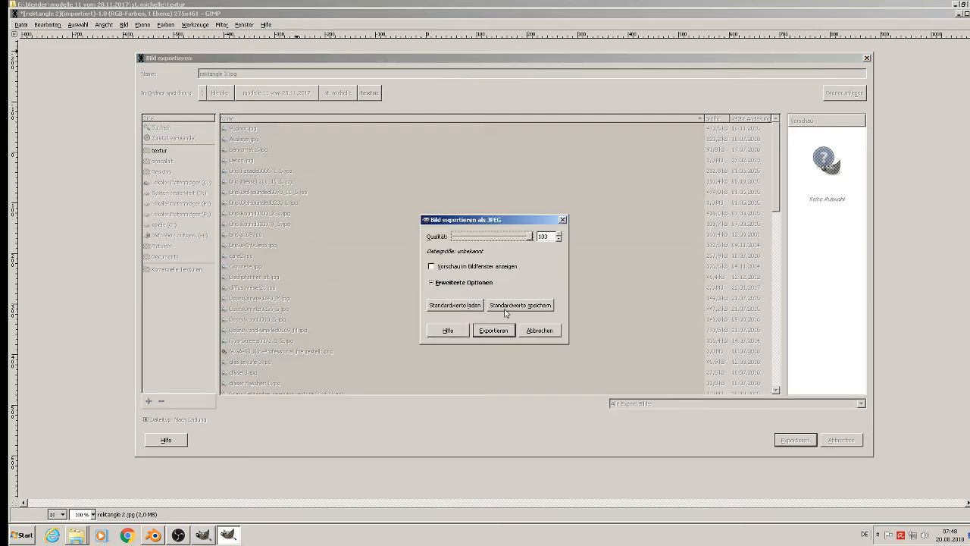
{"action": "left_click", "coordinate": [502, 330]}
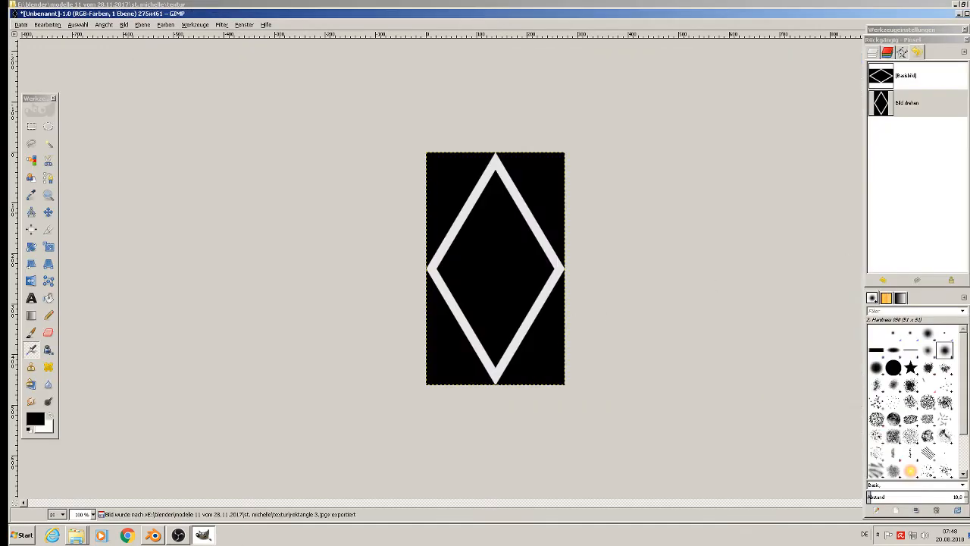
Step: Close the image without saving, quit GIMP, and preview the exported rektangle 3 in the photo viewer
{"action": "left_click", "coordinate": [960, 14]}
{"action": "left_click", "coordinate": [497, 324]}
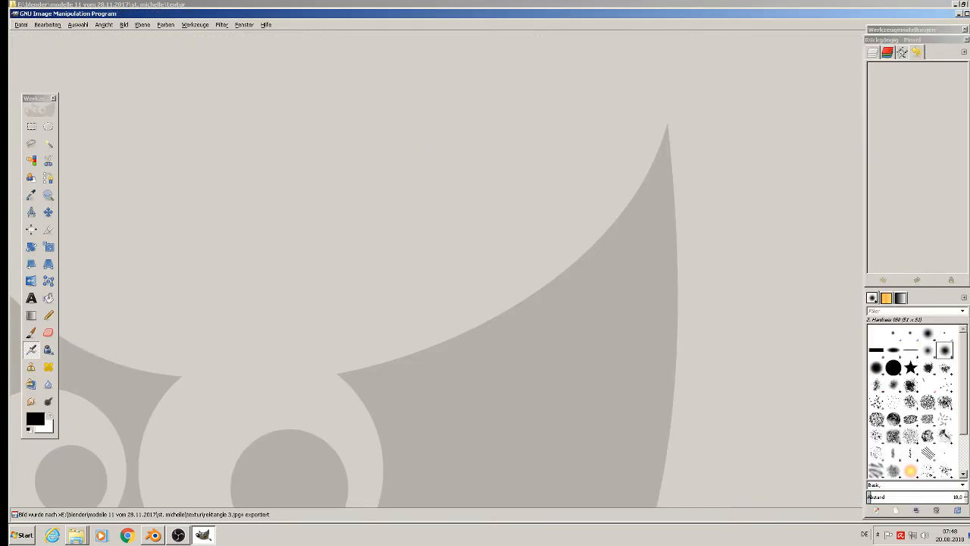
{"action": "key", "text": "ctrl+q"}
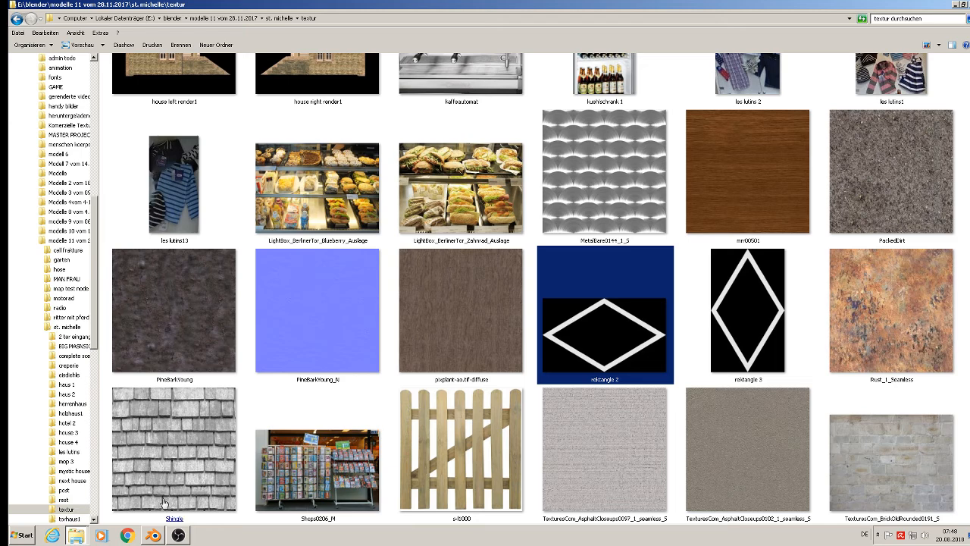
{"action": "double_click", "coordinate": [748, 326]}
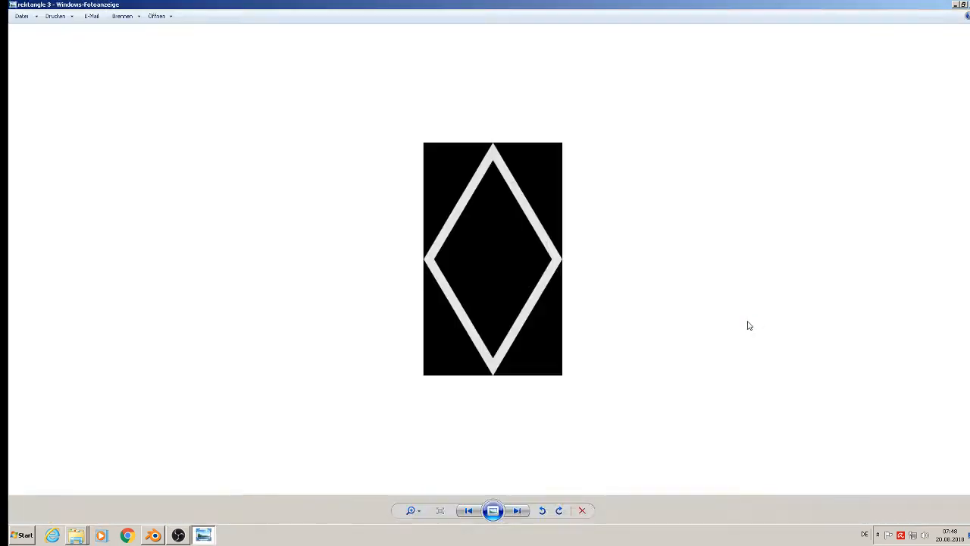
{"action": "key", "text": "alt+F4"}
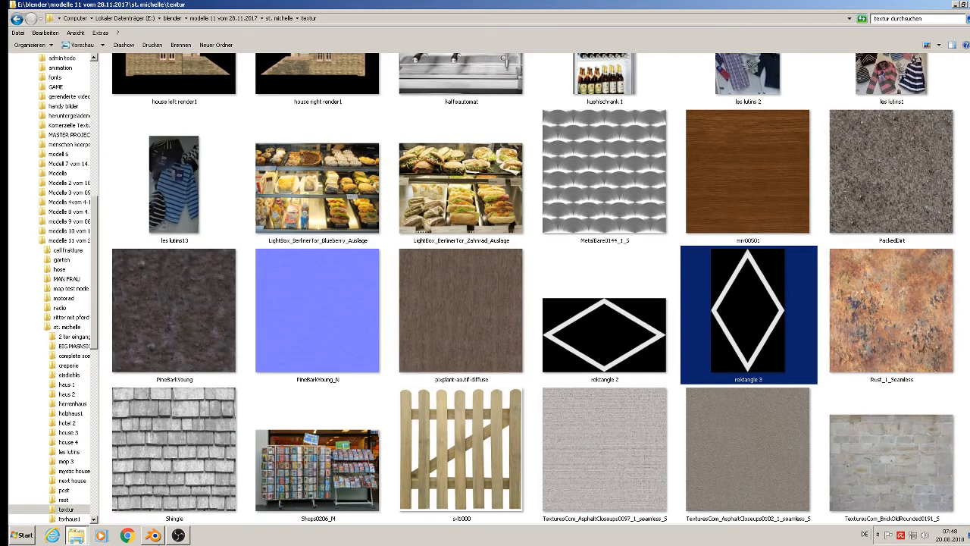
Step: Switch back to Blender, refresh the file list and load rektangle 3.jpg into the window material's Image Texture node
{"action": "left_click", "coordinate": [159, 536]}
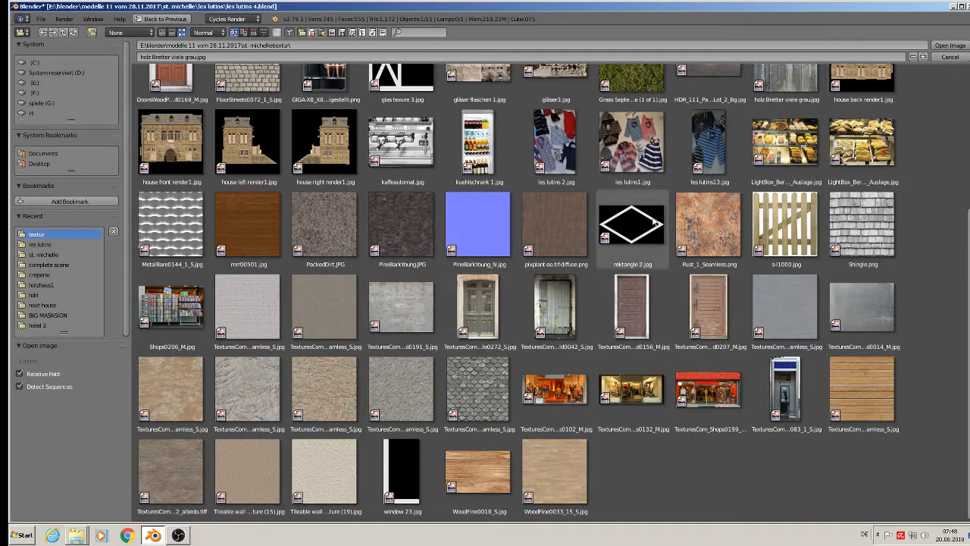
{"action": "left_click", "coordinate": [73, 32]}
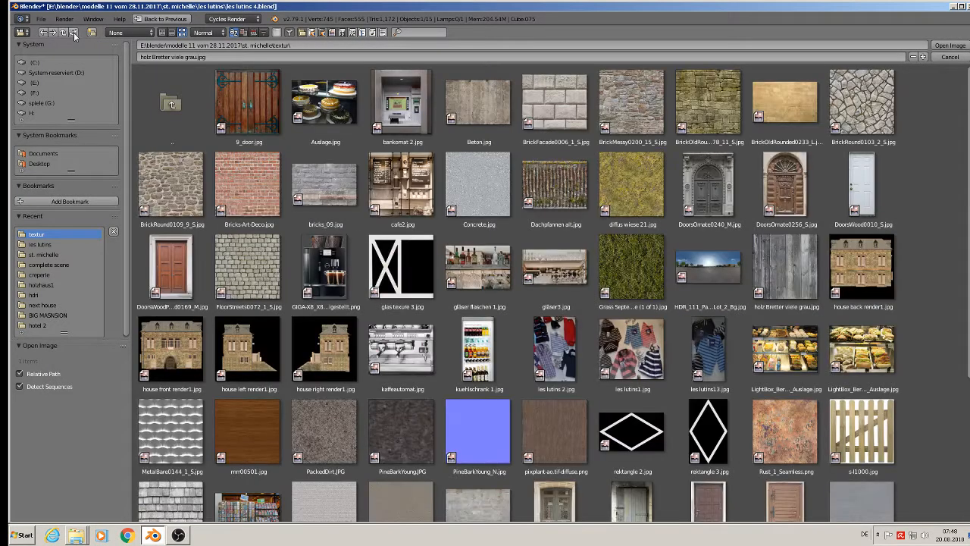
{"action": "double_click", "coordinate": [708, 423]}
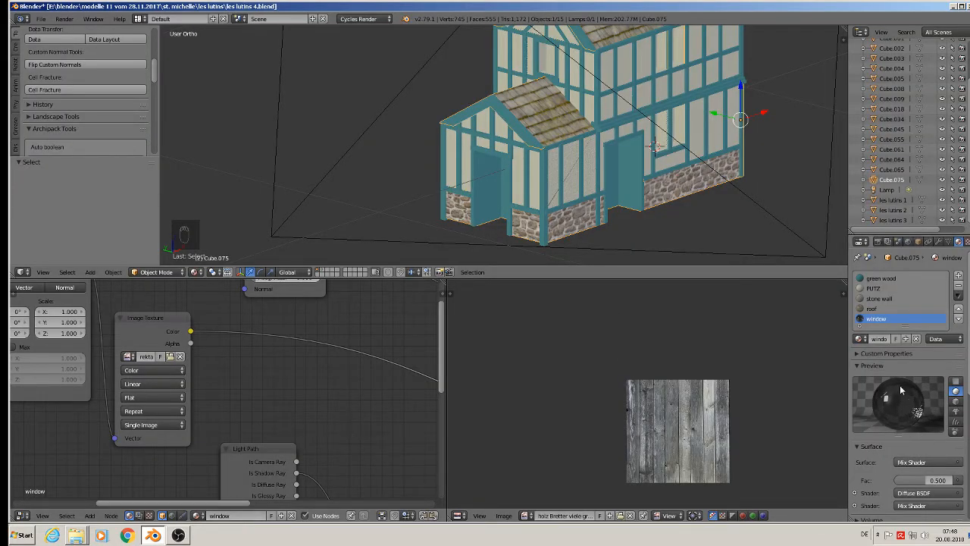
Step: Link the Image Texture's Color output to the upper Mix Shader's Fac and swap that Mix Shader's two shader inputs
{"action": "scroll", "coordinate": [254, 392], "scroll_direction": "down", "scroll_amount": 3}
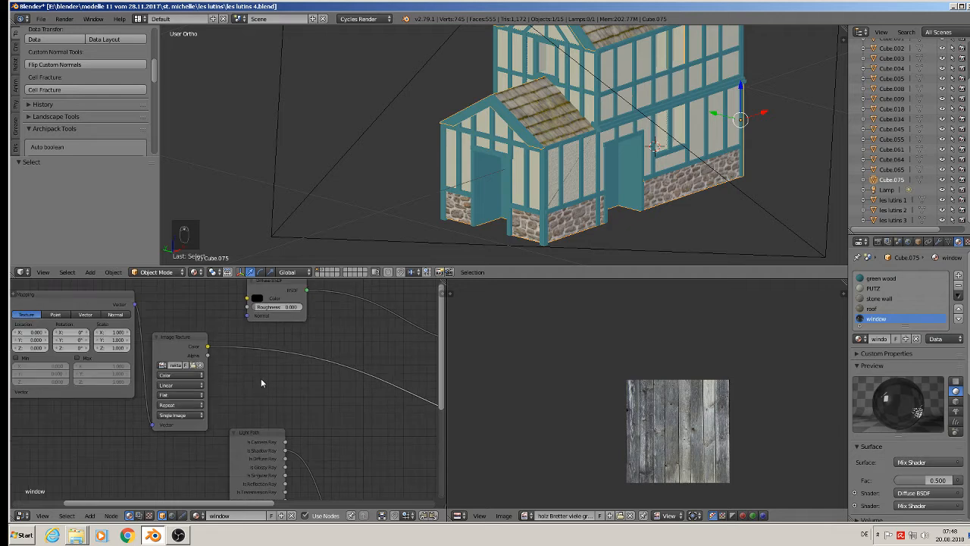
{"action": "middle_click_drag", "start_coordinate": [261, 378], "coordinate": [162, 417]}
{"action": "scroll", "coordinate": [163, 417], "scroll_direction": "down", "scroll_amount": 1}
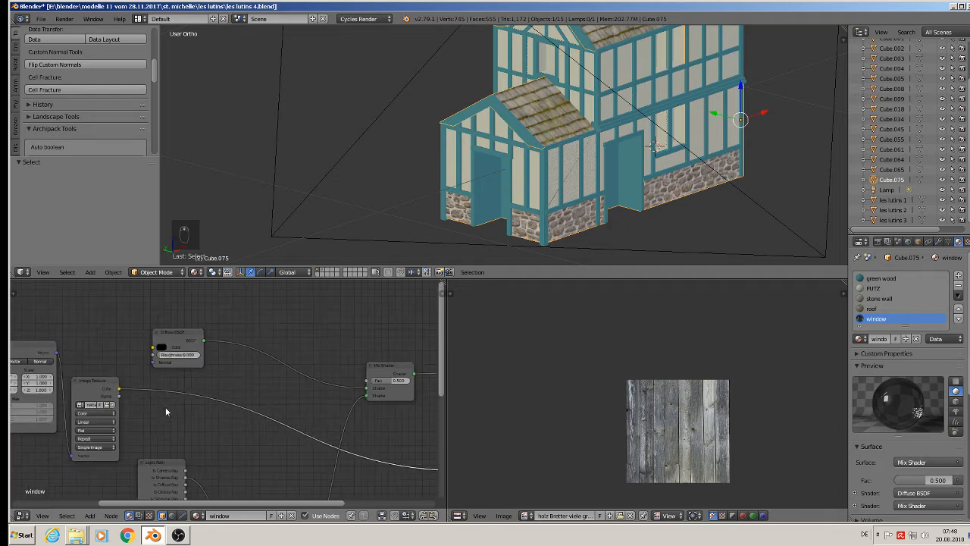
{"action": "left_click_drag", "start_coordinate": [120, 391], "coordinate": [373, 385]}
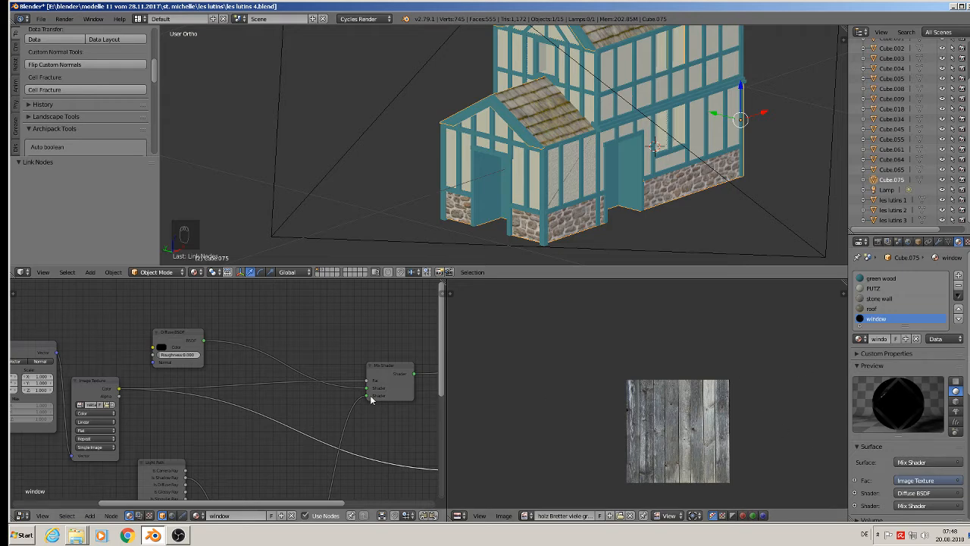
{"action": "left_click_drag", "start_coordinate": [366, 392], "coordinate": [370, 395]}
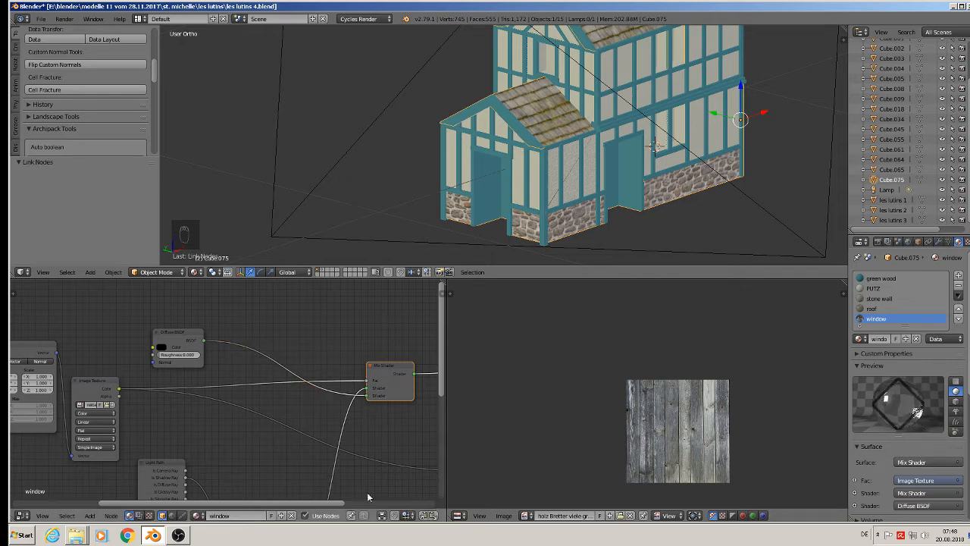
Step: Set the second value of the Multiply node feeding the Material Output's Displacement to 0.1
{"action": "key", "text": "Home"}
{"action": "scroll", "coordinate": [322, 403], "scroll_direction": "up", "scroll_amount": 3}
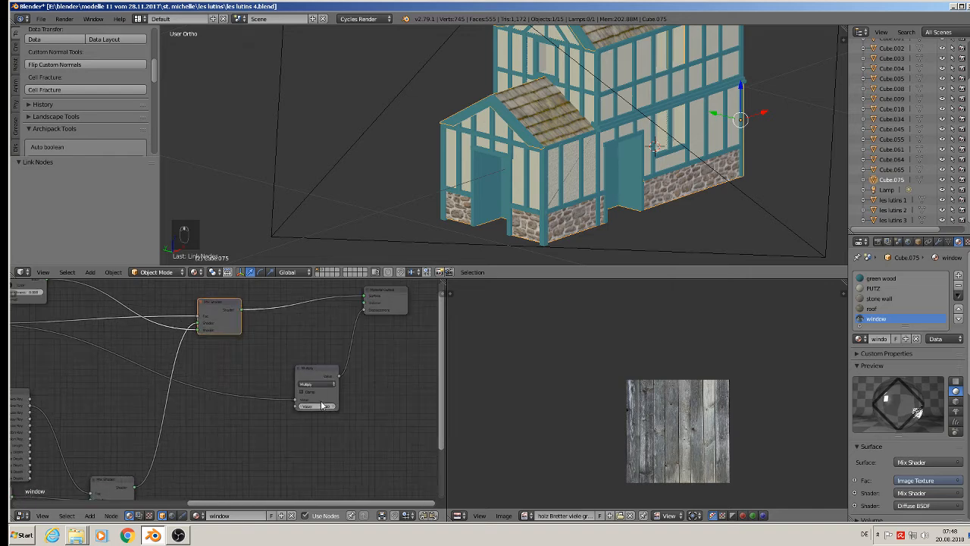
{"action": "left_click", "coordinate": [320, 405]}
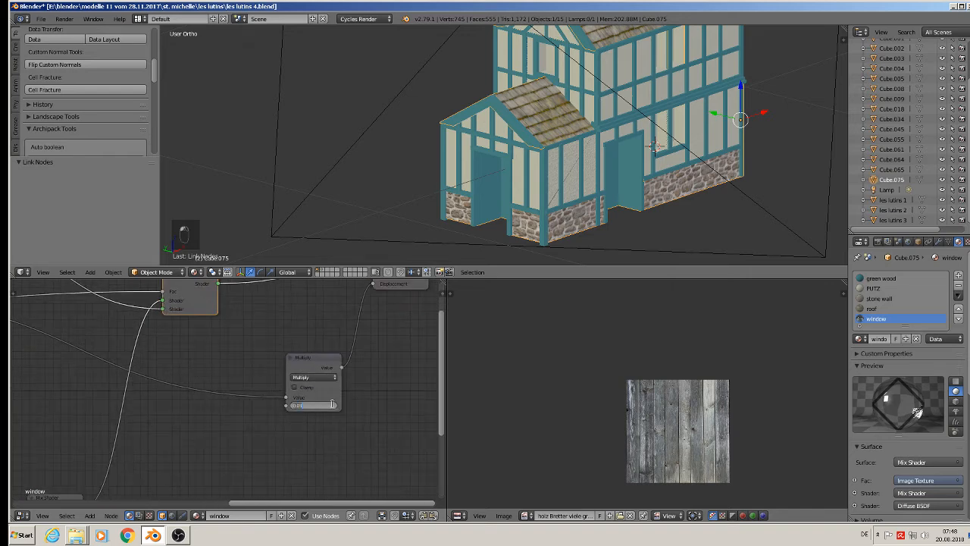
{"action": "type", "text": "0.1"}
{"action": "key", "text": "Return"}
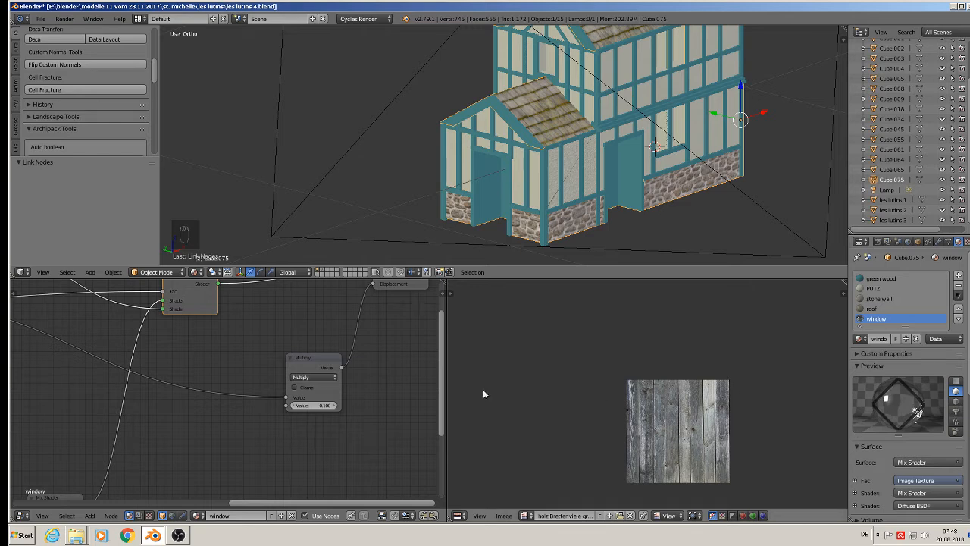
Step: Change the operation of the Multiply node that drives the displacement to Add
{"action": "scroll", "coordinate": [316, 402], "scroll_direction": "down", "scroll_amount": 1}
{"action": "middle_click_drag", "start_coordinate": [317, 401], "coordinate": [360, 396]}
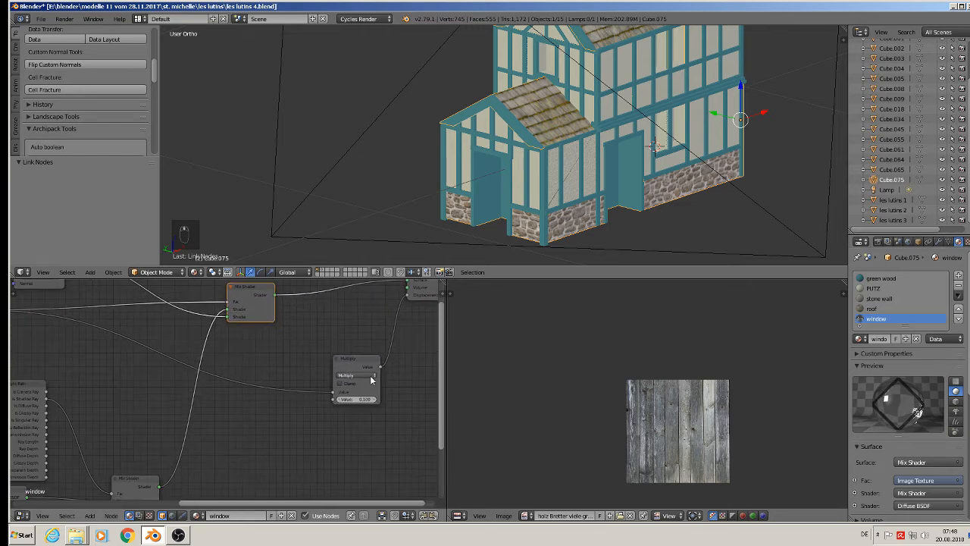
{"action": "left_click", "coordinate": [356, 376]}
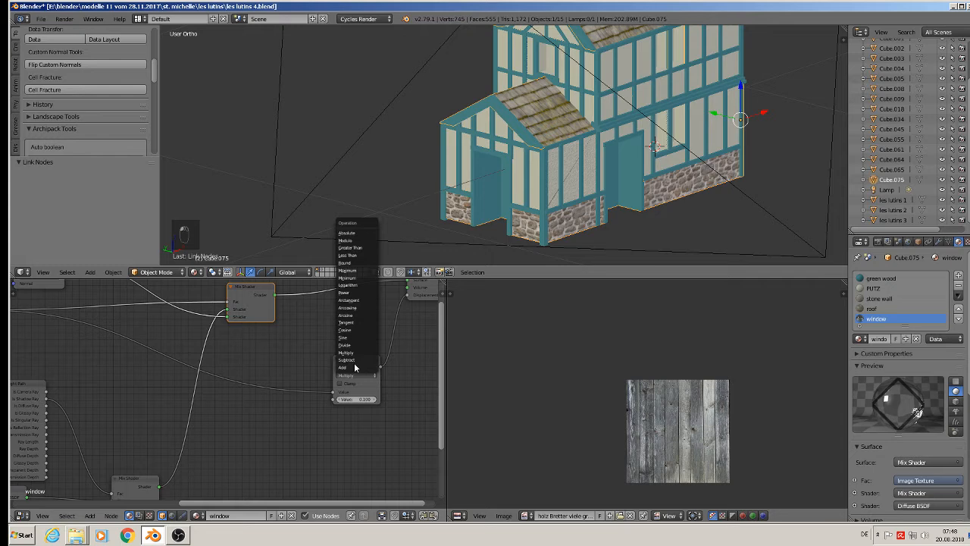
{"action": "left_click", "coordinate": [352, 368]}
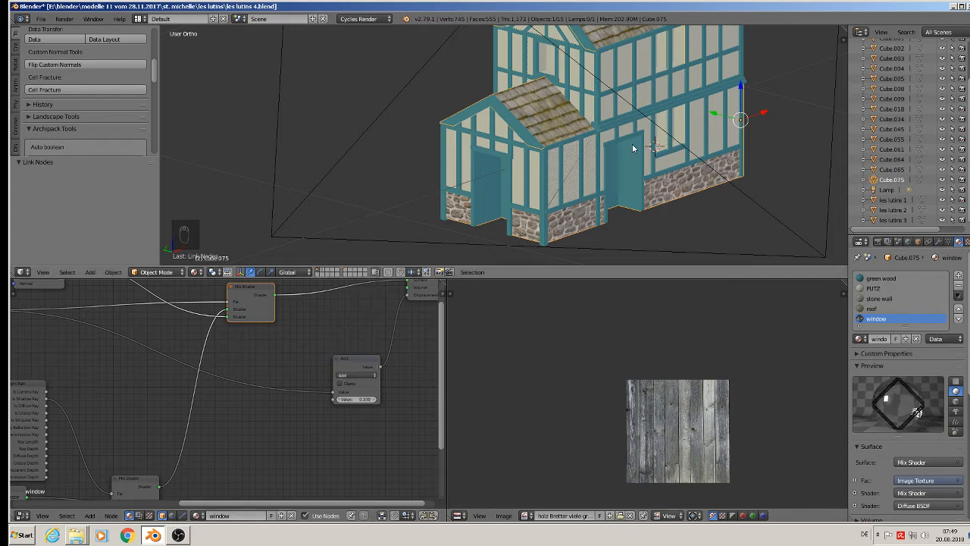
Step: Assign the window material to the two upper and two lower window panel faces on the long front wall
{"action": "key", "text": "KP_1"}
{"action": "scroll", "coordinate": [641, 125], "scroll_direction": "up", "scroll_amount": 4}
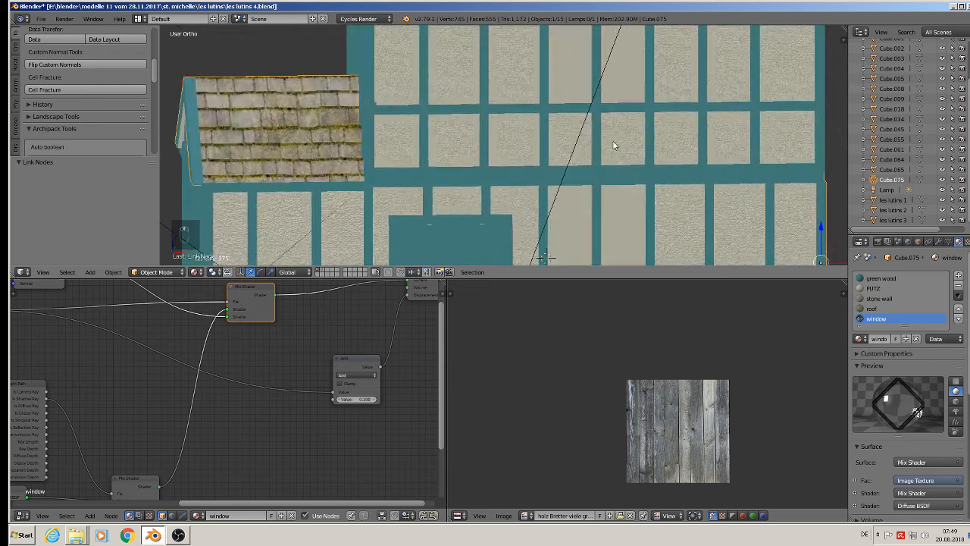
{"action": "key", "text": "Tab"}
{"action": "scroll", "coordinate": [605, 140], "scroll_direction": "down", "scroll_amount": 1}
{"action": "right_click", "coordinate": [570, 67]}
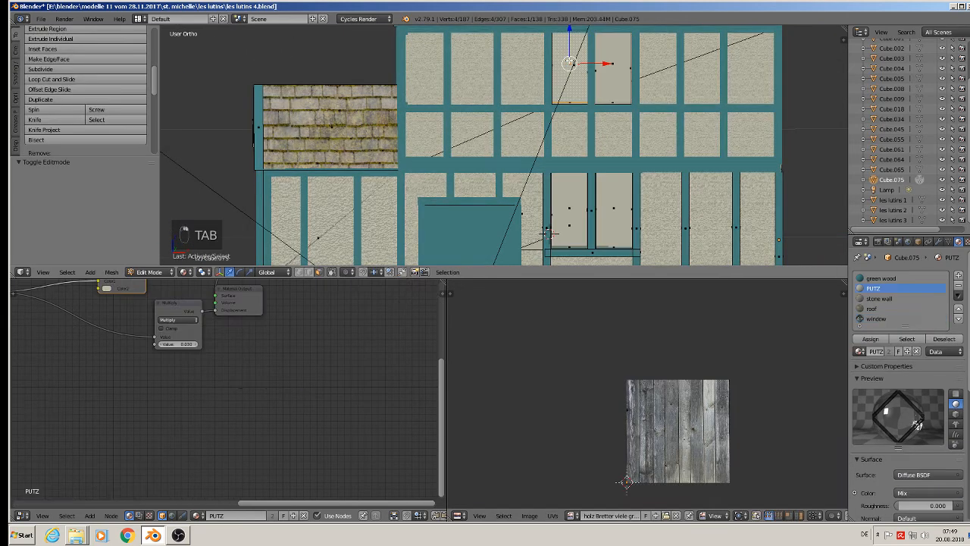
{"action": "right_click", "coordinate": [569, 215], "text": "shift"}
{"action": "right_click", "coordinate": [607, 199], "text": "shift"}
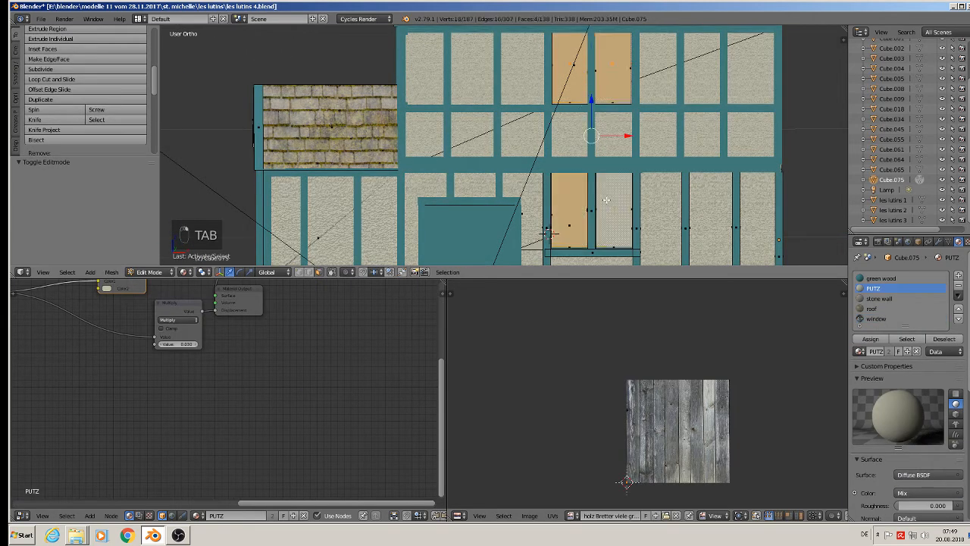
{"action": "scroll", "coordinate": [623, 238], "scroll_direction": "down", "scroll_amount": 3}
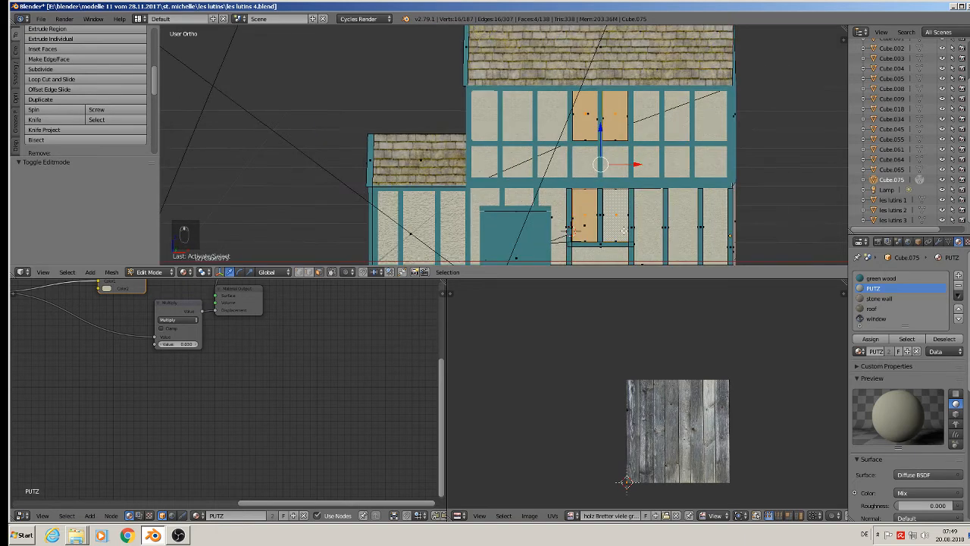
{"action": "left_click", "coordinate": [878, 318]}
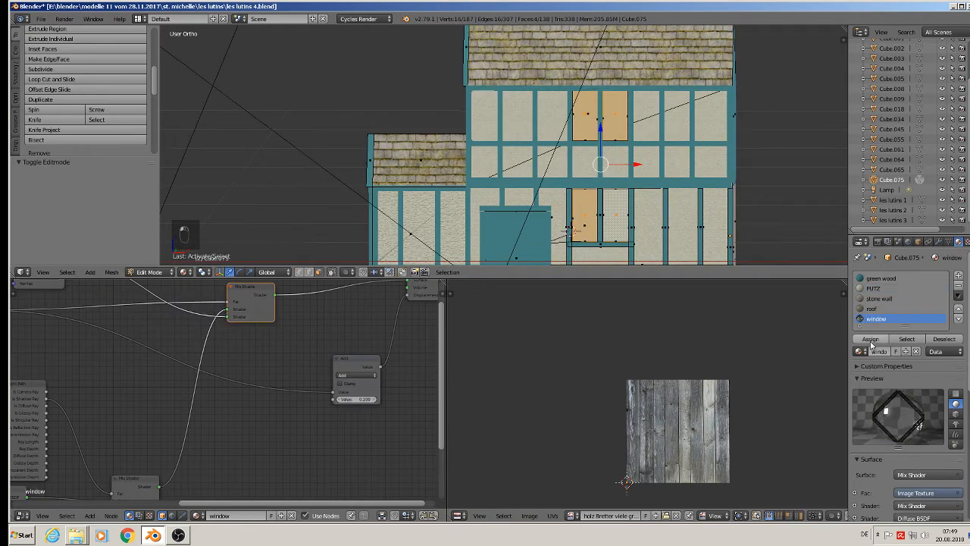
{"action": "left_click", "coordinate": [870, 339]}
Step: Project the selected window faces' UVs from view and scale them up about 103 times
{"action": "key", "text": "u"}
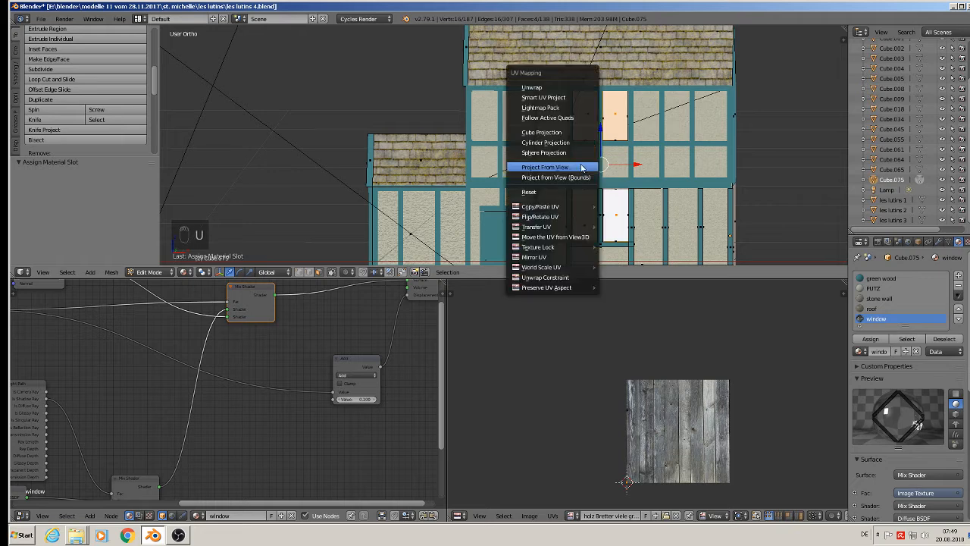
{"action": "left_click", "coordinate": [583, 167]}
{"action": "key", "text": "s"}
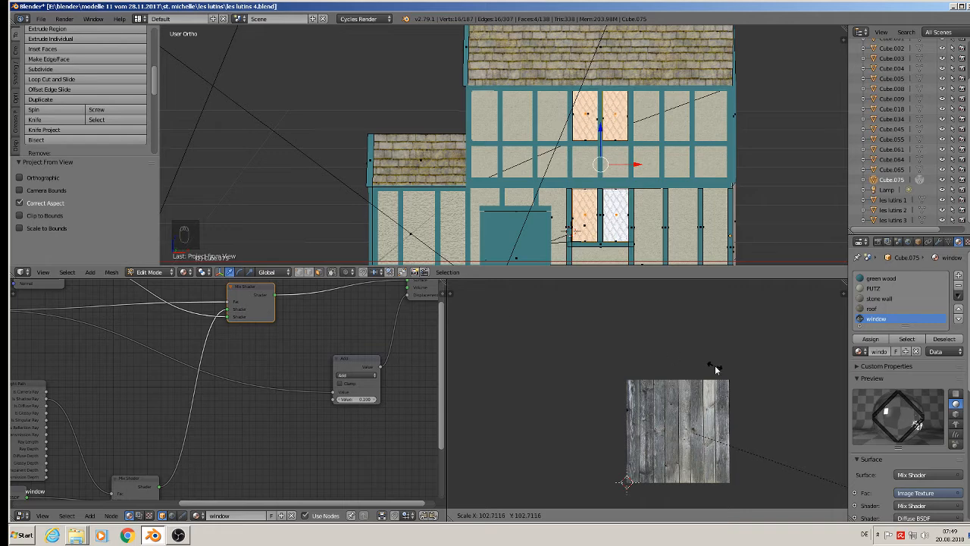
{"action": "left_click", "coordinate": [718, 370]}
{"action": "key", "text": "Tab"}
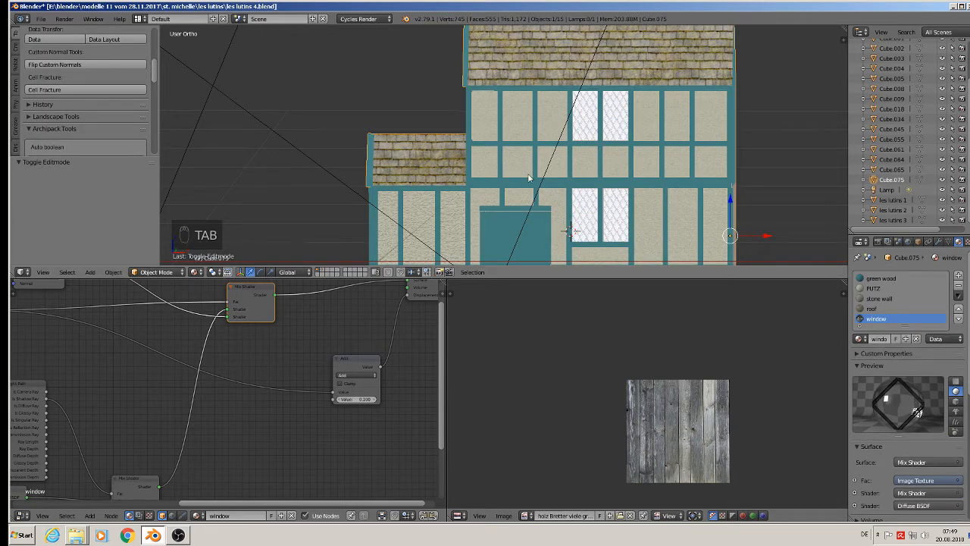
Step: Select the square window face above the porch roof on the gable side and project its UVs from view
{"action": "middle_click_drag", "start_coordinate": [531, 178], "coordinate": [578, 122]}
{"action": "key", "text": "Tab"}
{"action": "right_click", "coordinate": [549, 117]}
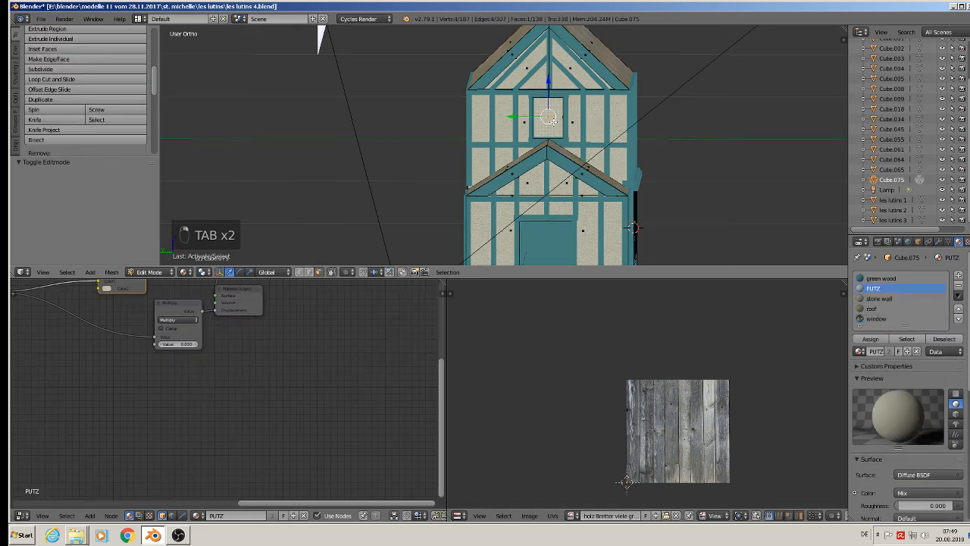
{"action": "key", "text": "u"}
{"action": "left_click", "coordinate": [548, 123]}
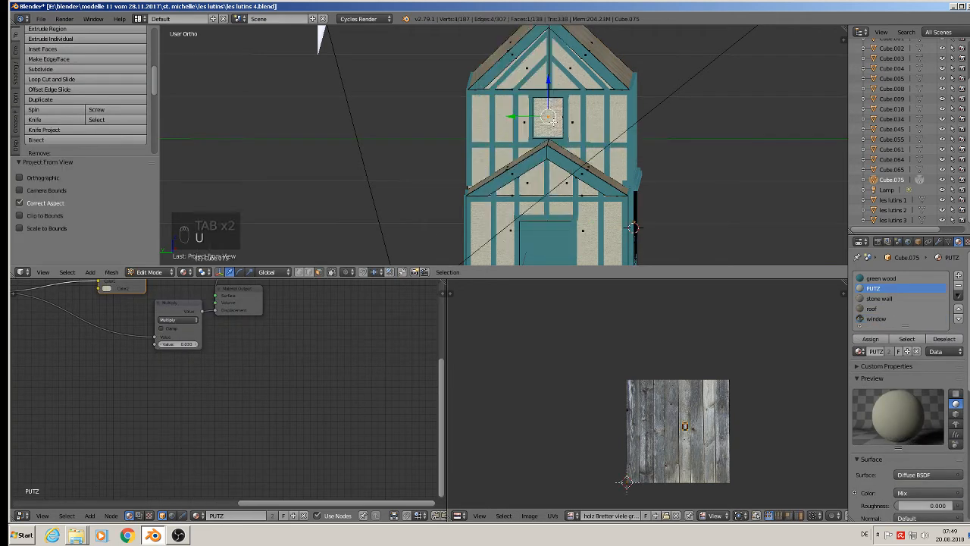
Step: Assign the window material to the gable window face and scale its UVs up about 97.6 times
{"action": "left_click", "coordinate": [876, 319]}
{"action": "left_click", "coordinate": [870, 339]}
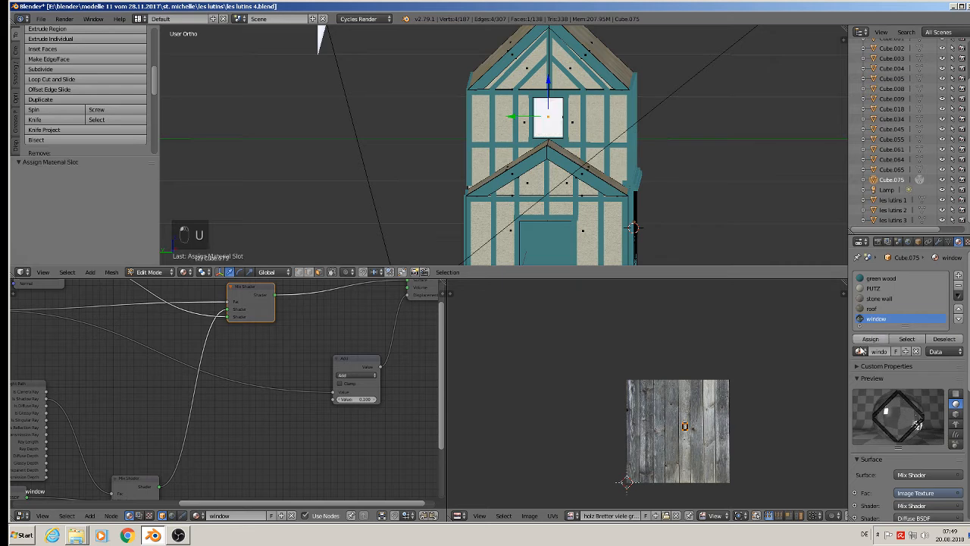
{"action": "key", "text": "s"}
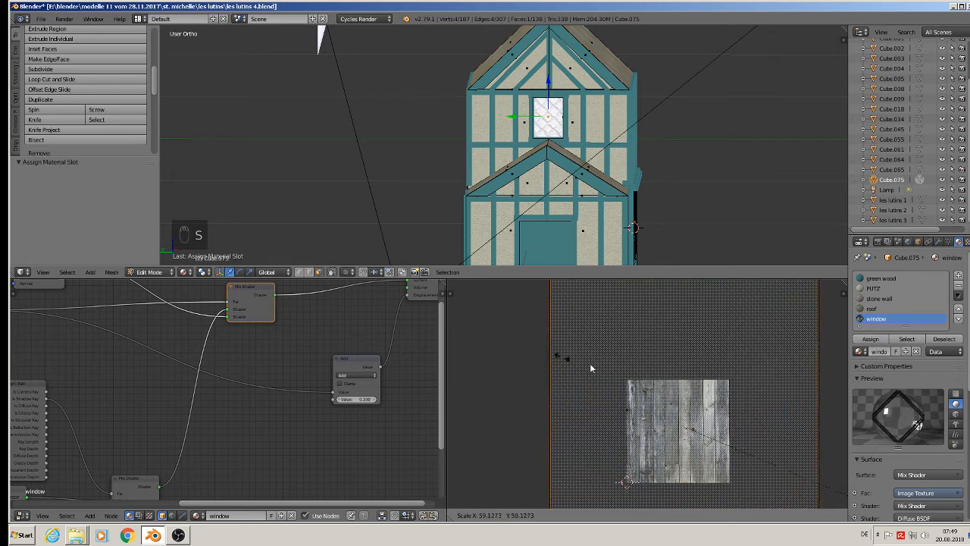
{"action": "left_click", "coordinate": [685, 347]}
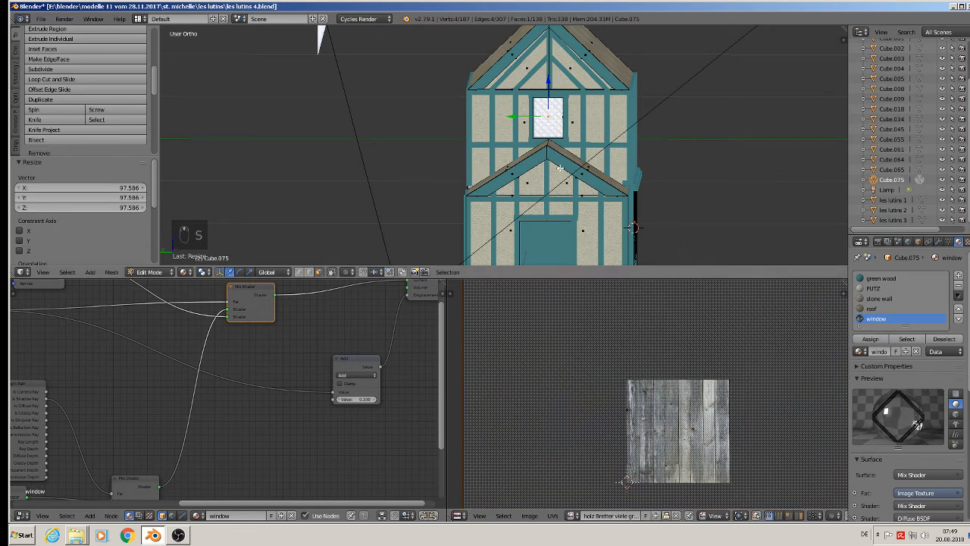
Step: Leave edit mode, deselect everything and save the house file
{"action": "middle_click_drag", "start_coordinate": [561, 167], "coordinate": [490, 152]}
{"action": "scroll", "coordinate": [607, 168], "scroll_direction": "down", "scroll_amount": 3}
{"action": "key", "text": "Tab"}
{"action": "key", "text": "a"}
{"action": "key", "text": "a"}
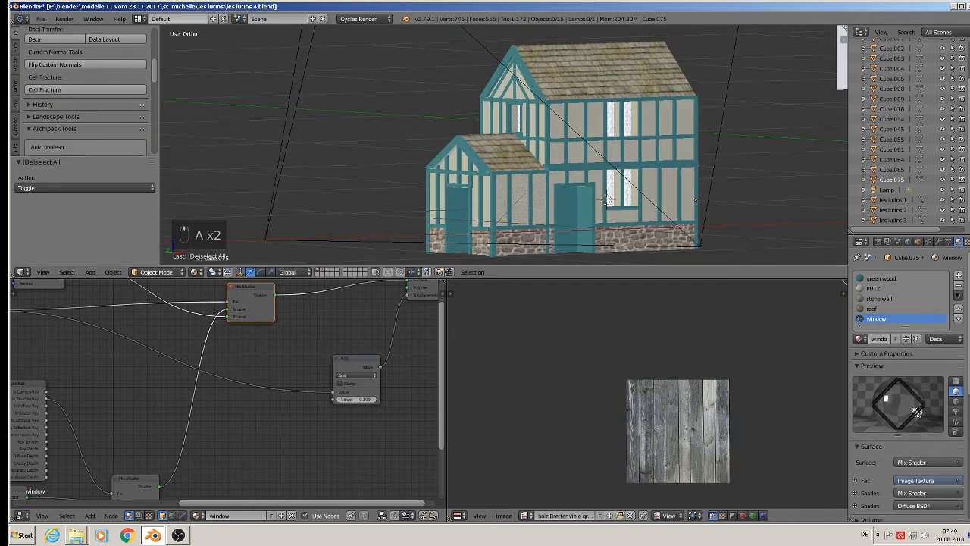
{"action": "left_click", "coordinate": [41, 18]}
{"action": "left_click", "coordinate": [62, 99]}
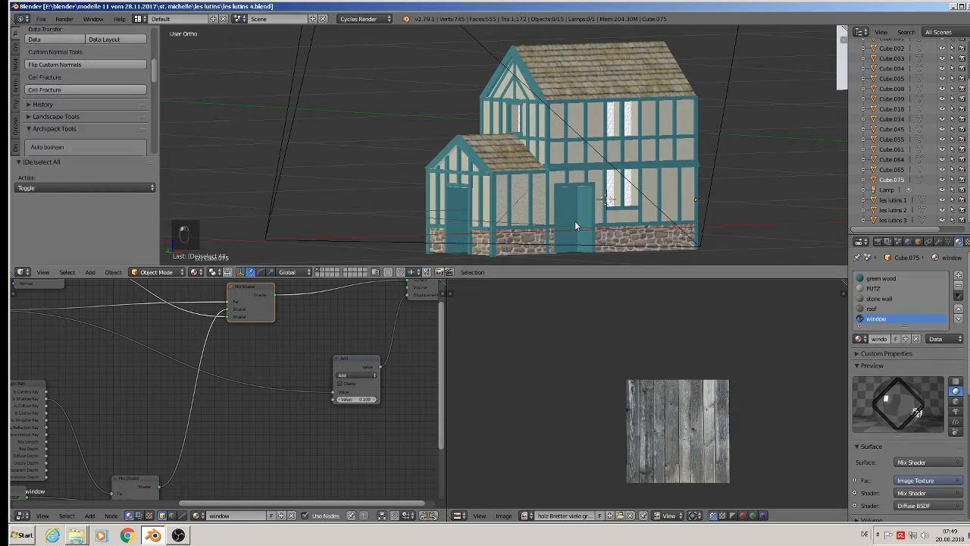
Step: Switch to Windows Explorer and copy the TexturesCom_Shops0103_S image from Komerzielle Texturen\Fenster\ladenfenster
{"action": "middle_click_drag", "start_coordinate": [568, 237], "coordinate": [577, 113], "text": "shift"}
{"action": "middle_click_drag", "start_coordinate": [503, 132], "coordinate": [530, 167], "text": "shift"}
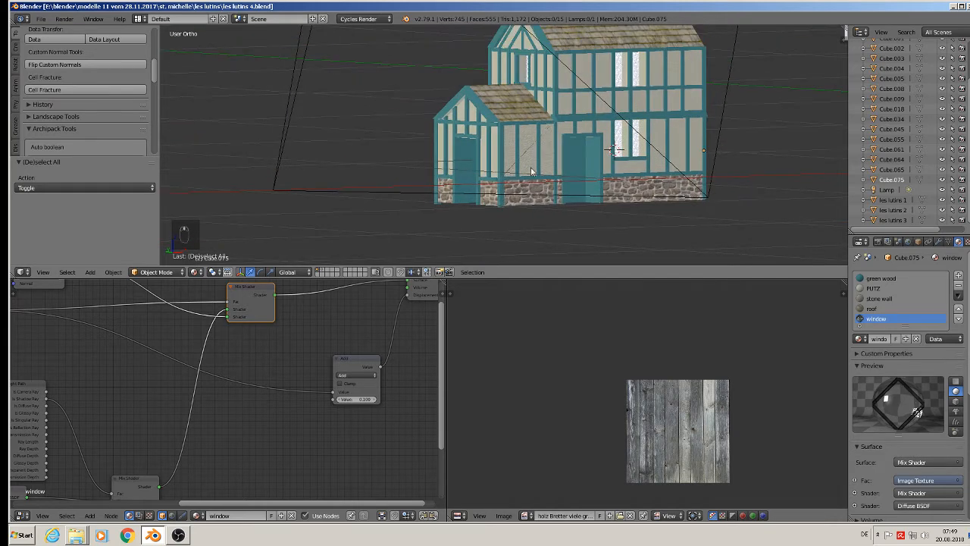
{"action": "scroll", "coordinate": [577, 121], "scroll_direction": "up", "scroll_amount": 1}
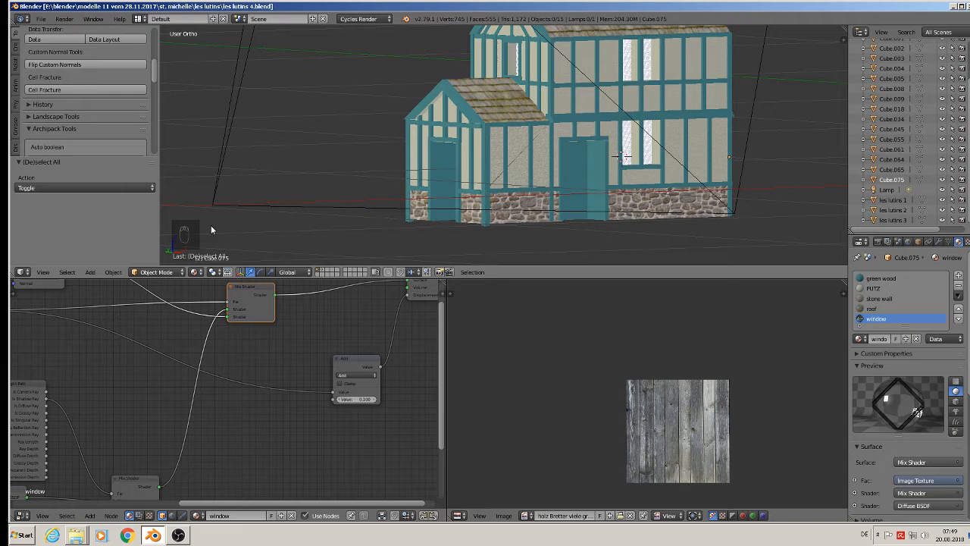
{"action": "left_click", "coordinate": [954, 7]}
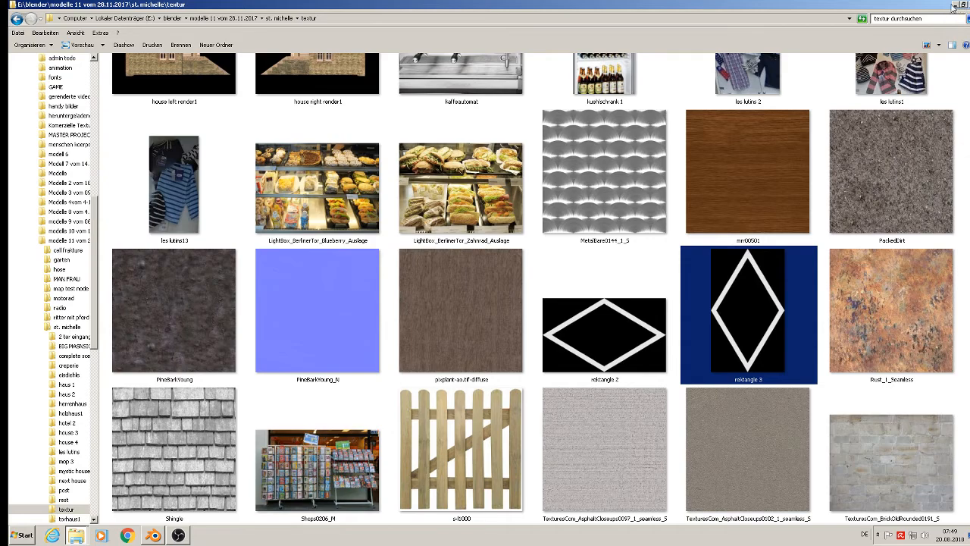
{"action": "left_click", "coordinate": [953, 7]}
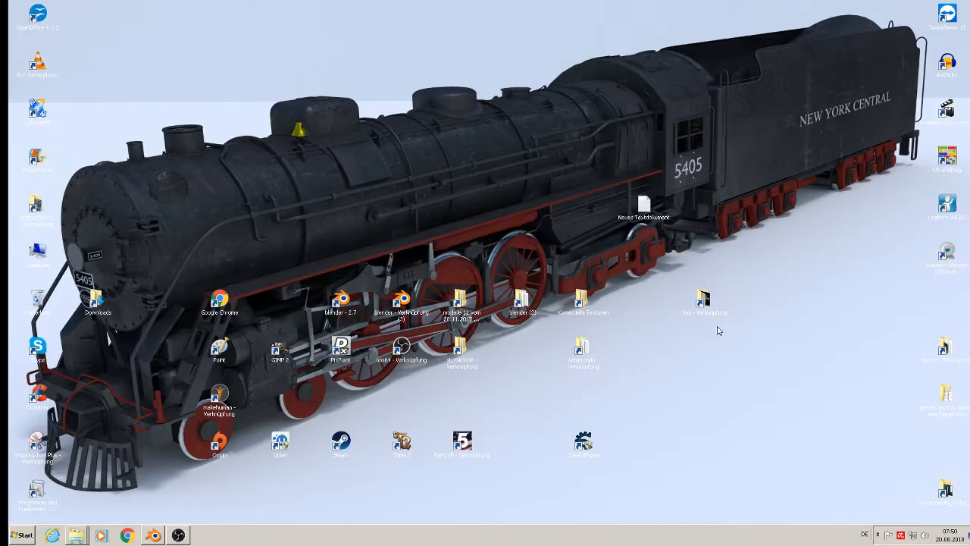
{"action": "double_click", "coordinate": [576, 311]}
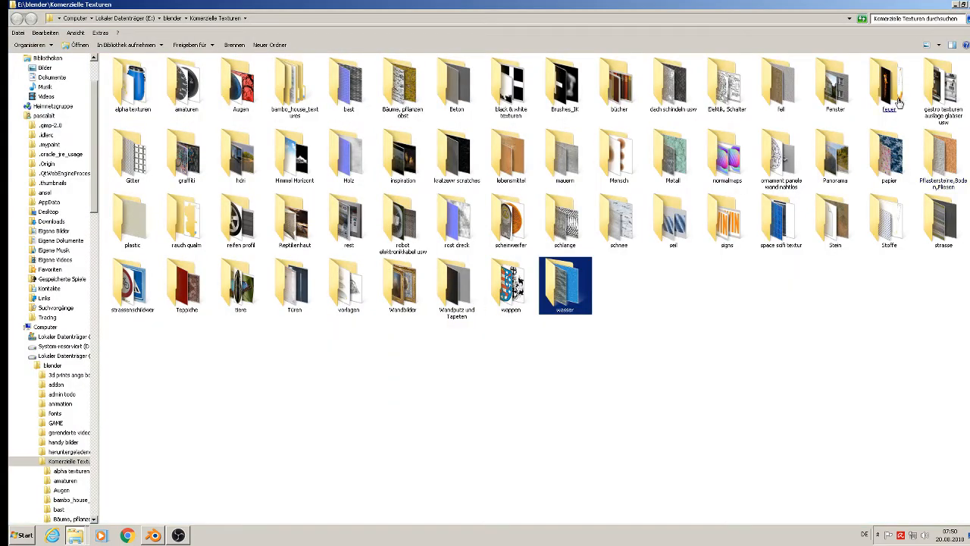
{"action": "left_click", "coordinate": [834, 85]}
{"action": "left_click", "coordinate": [730, 152]}
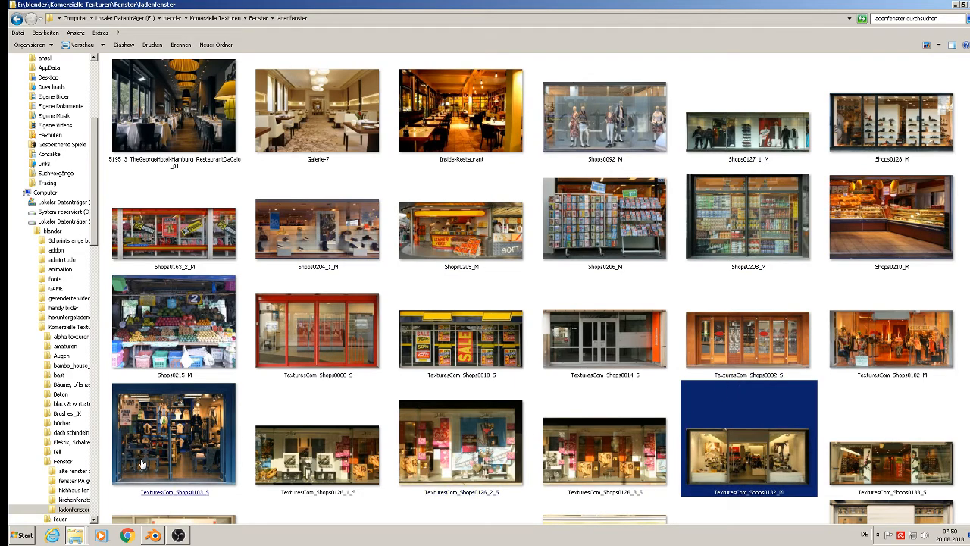
{"action": "right_click", "coordinate": [193, 441]}
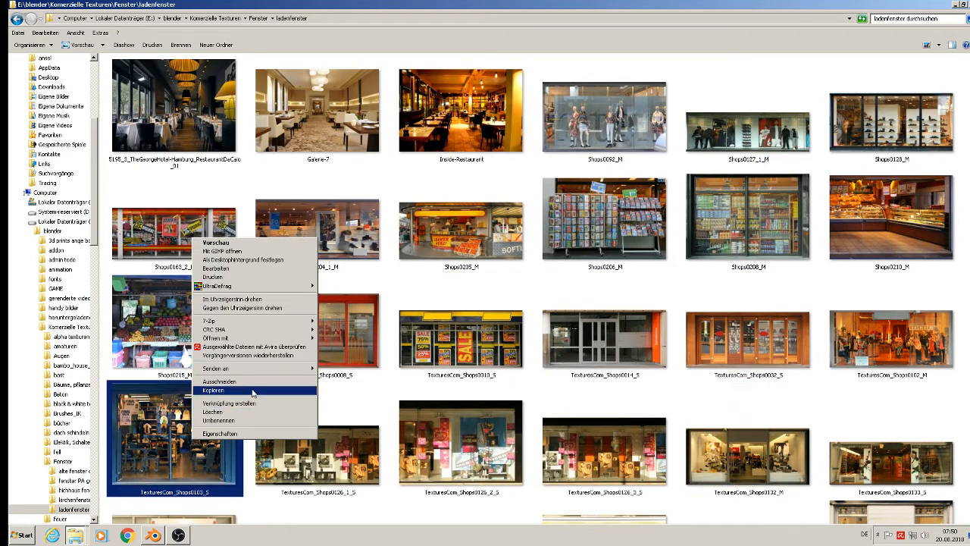
{"action": "left_click", "coordinate": [253, 391]}
Step: Paste the copied shop image into the textur folder of the st. michelle project
{"action": "left_click", "coordinate": [952, 5]}
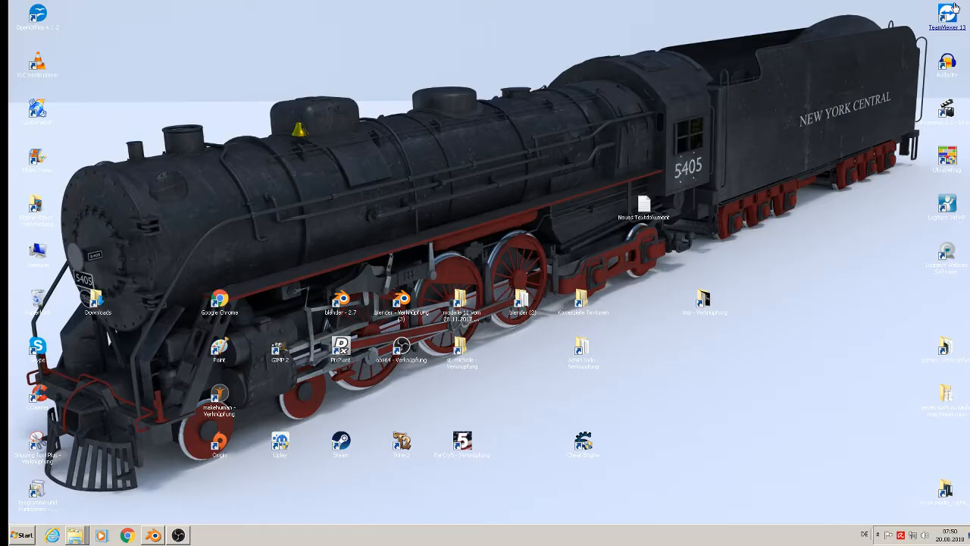
{"action": "left_click", "coordinate": [455, 364]}
{"action": "double_click", "coordinate": [457, 344]}
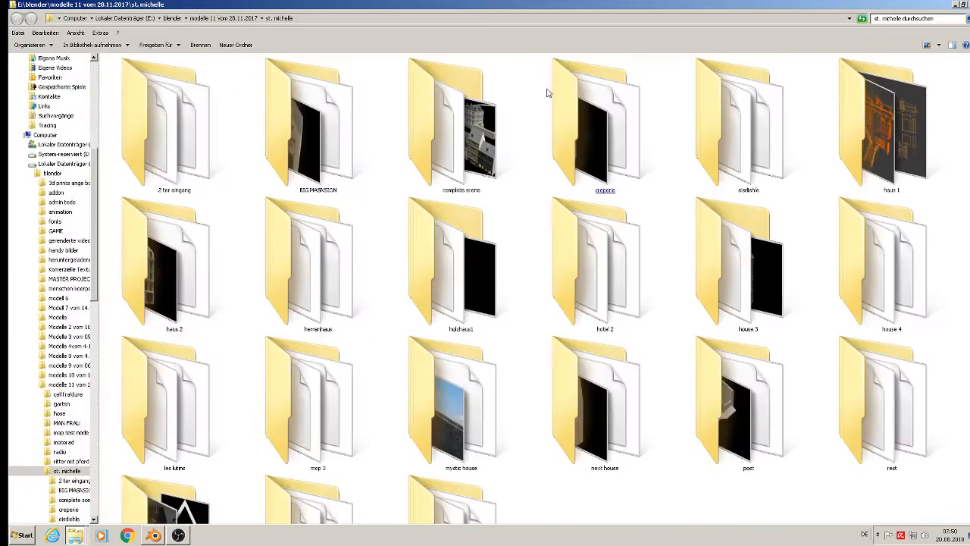
{"action": "scroll", "coordinate": [478, 367], "scroll_direction": "down", "scroll_amount": 5}
{"action": "left_click", "coordinate": [498, 379]}
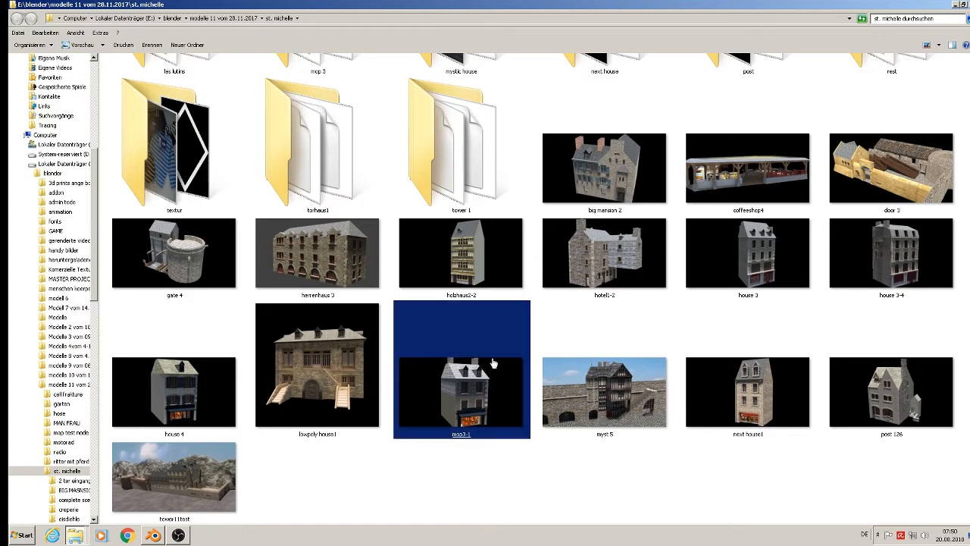
{"action": "double_click", "coordinate": [213, 183]}
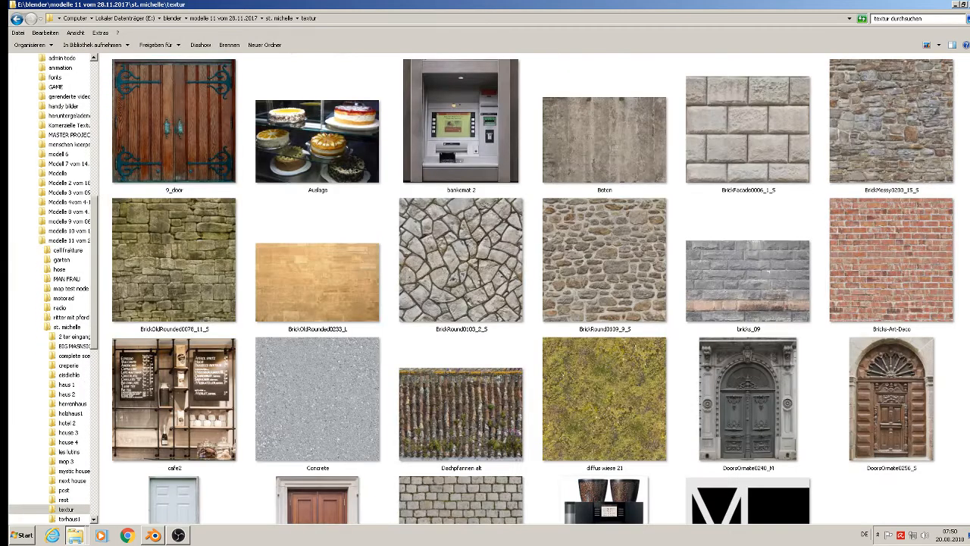
{"action": "right_click", "coordinate": [966, 335]}
{"action": "left_click", "coordinate": [931, 388]}
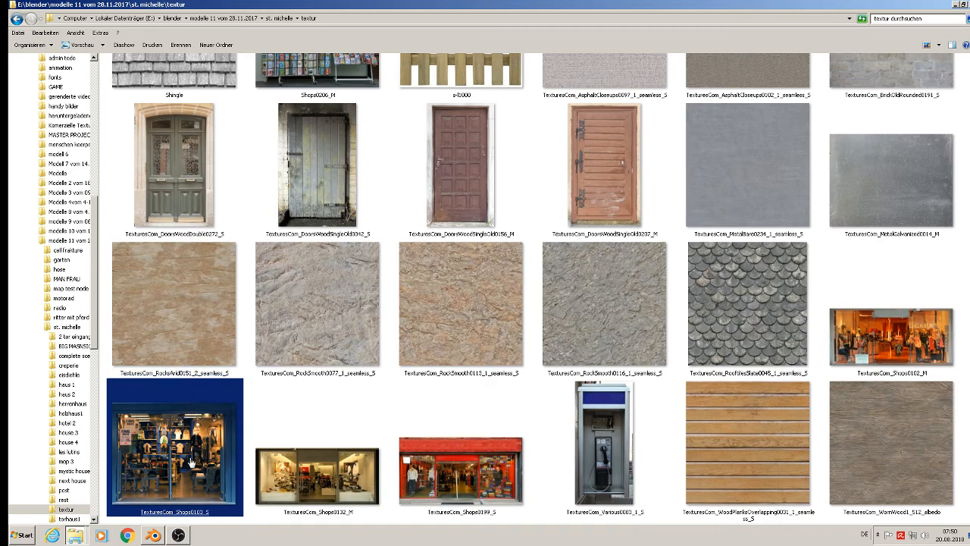
Step: Switch back to Blender, bring the lower front windows into close view and enlarge the material slot list
{"action": "left_click", "coordinate": [151, 536]}
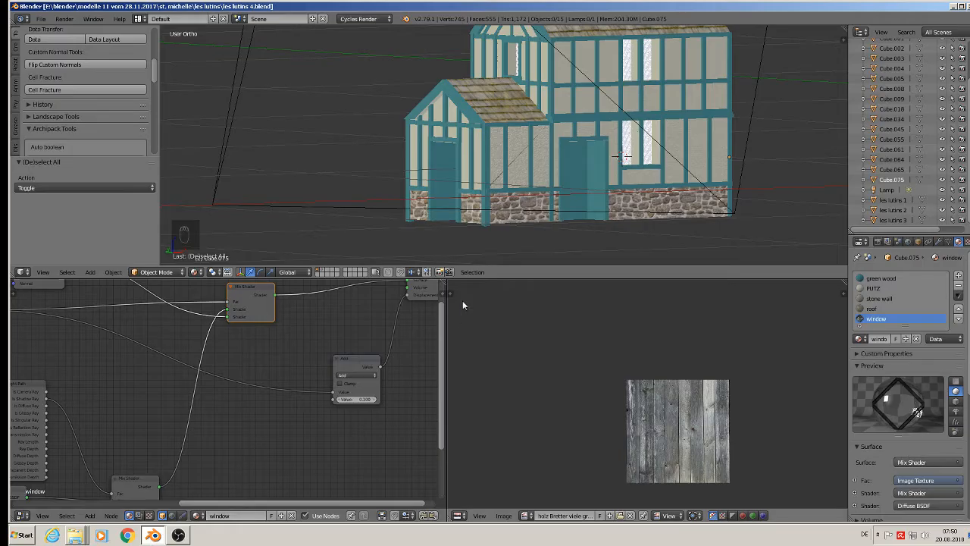
{"action": "scroll", "coordinate": [561, 170], "scroll_direction": "up", "scroll_amount": 4}
{"action": "middle_click_drag", "start_coordinate": [673, 220], "coordinate": [583, 210]}
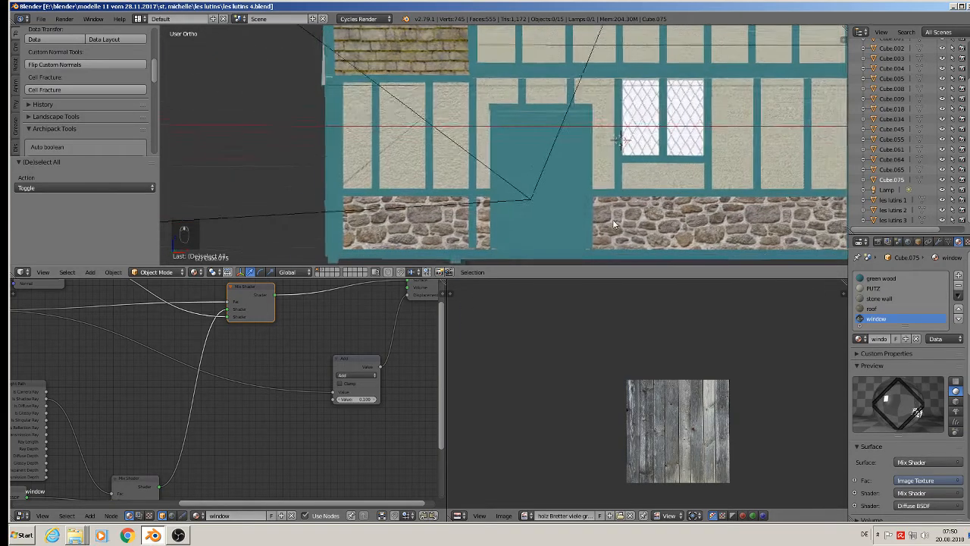
{"action": "scroll", "coordinate": [583, 211], "scroll_direction": "up", "scroll_amount": 2}
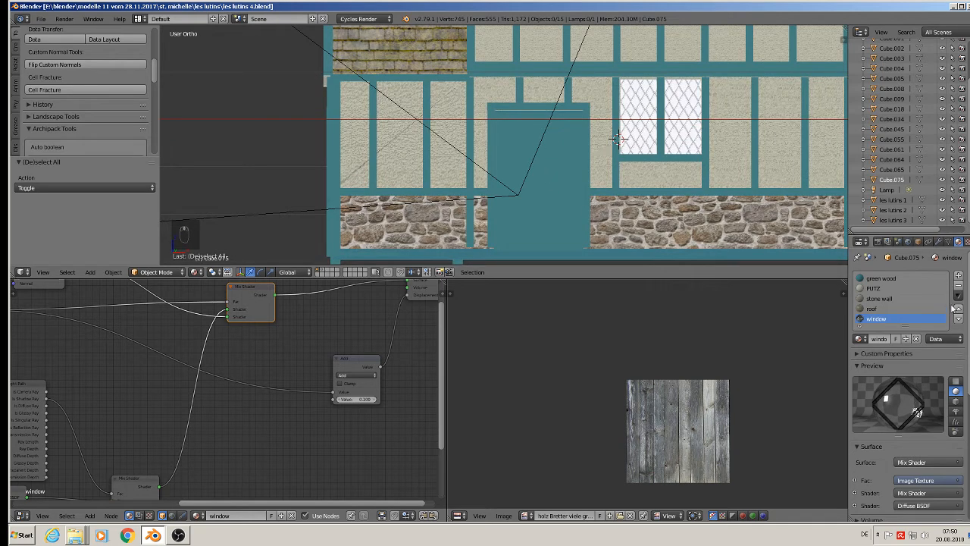
{"action": "left_click_drag", "start_coordinate": [905, 322], "coordinate": [905, 372]}
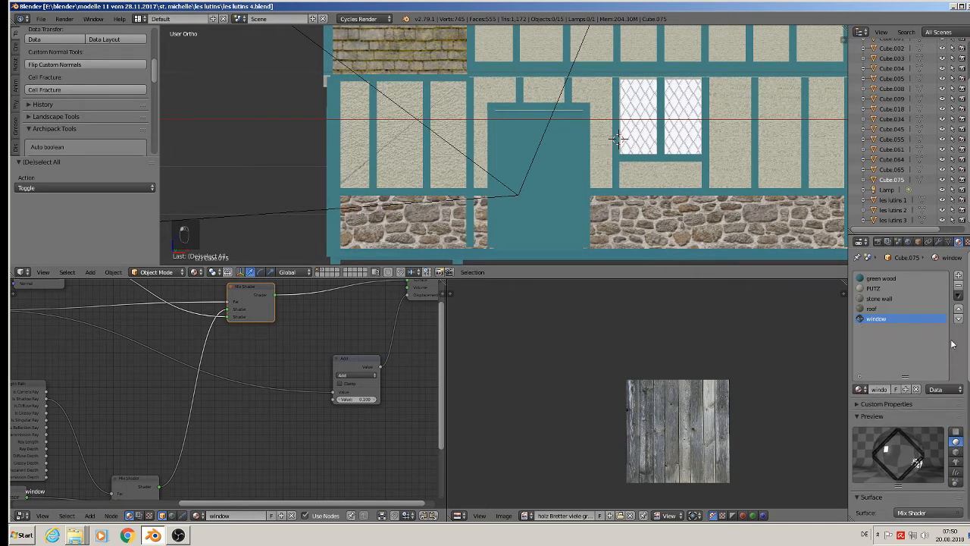
{"action": "left_click", "coordinate": [962, 285]}
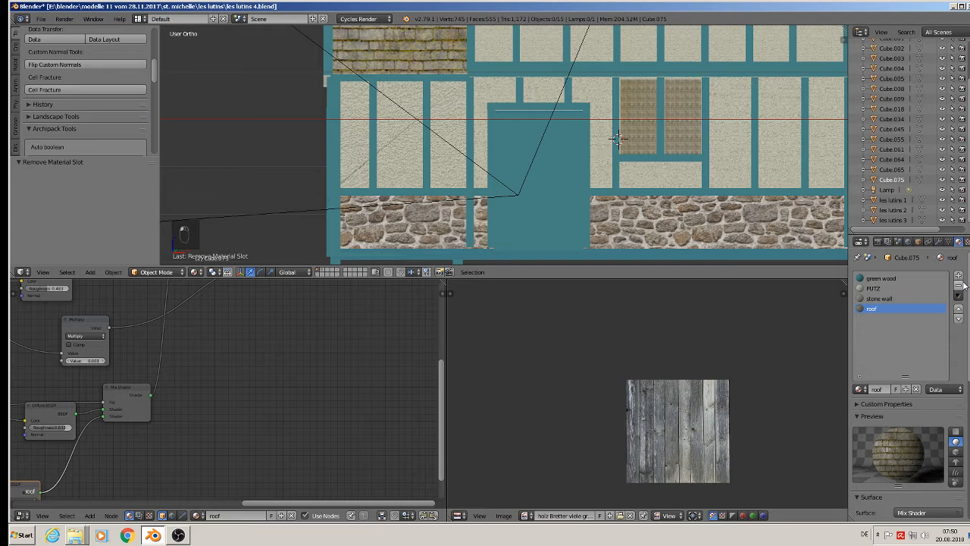
{"action": "key", "text": "ctrl+z"}
{"action": "key", "text": "ctrl+z"}
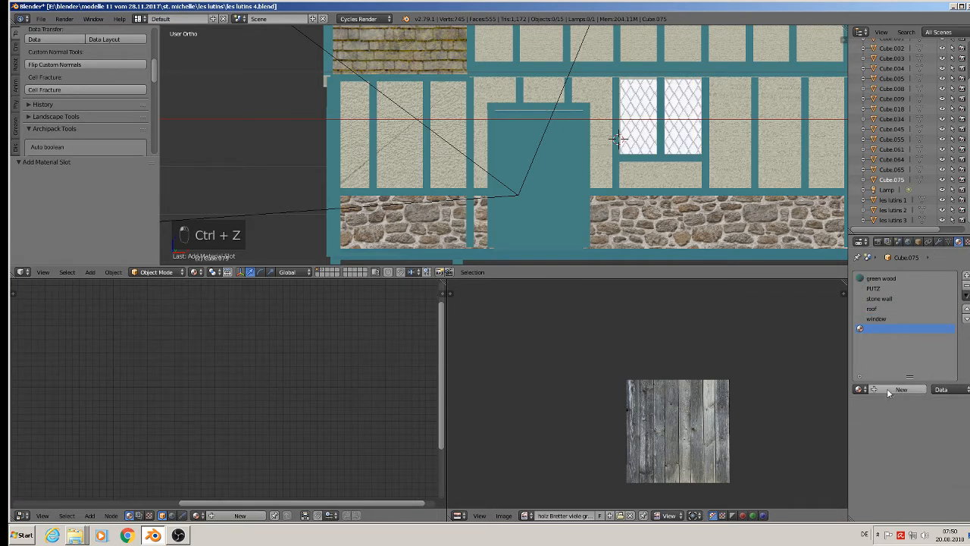
Step: Add a material slot after window and create a new material in it named inside
{"action": "left_click", "coordinate": [887, 388]}
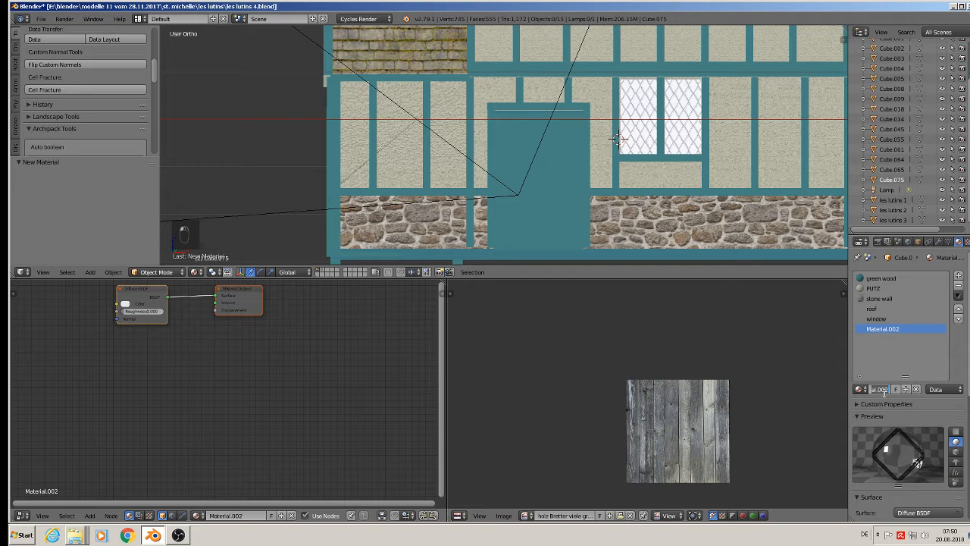
{"action": "type", "text": "do"}
{"action": "key", "text": "Return"}
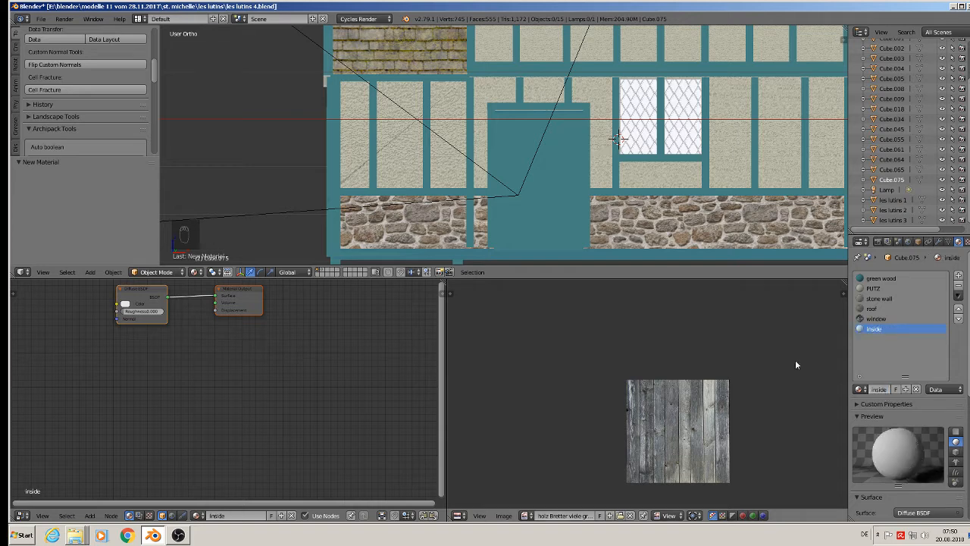
Step: Paste the copied texture node setup into the inside material and delete its default Diffuse BSDF and surplus Material Output nodes
{"action": "scroll", "coordinate": [288, 341], "scroll_direction": "down", "scroll_amount": 2}
{"action": "key", "text": "ctrl+v"}
{"action": "middle_click_drag", "start_coordinate": [281, 350], "coordinate": [367, 422]}
{"action": "left_click_drag", "start_coordinate": [341, 367], "coordinate": [341, 301]}
{"action": "left_click", "coordinate": [260, 379]}
{"action": "key", "text": "x"}
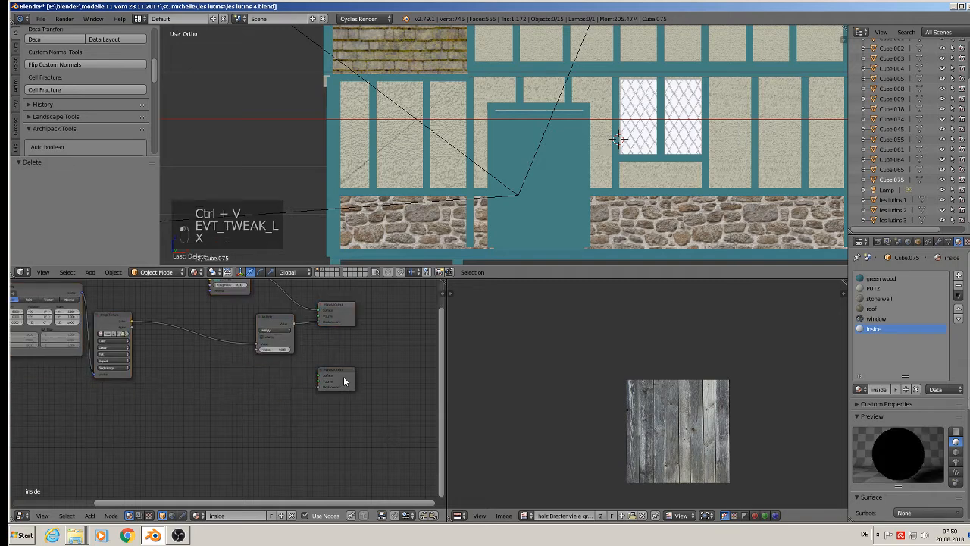
{"action": "left_click", "coordinate": [339, 379]}
{"action": "key", "text": "x"}
Step: Load TexturesCom_Shops0103_S.jpg from the textur folder into the inside material's Image Texture node, replacing the wood image
{"action": "middle_click_drag", "start_coordinate": [260, 364], "coordinate": [396, 488]}
{"action": "scroll", "coordinate": [275, 437], "scroll_direction": "up", "scroll_amount": 4}
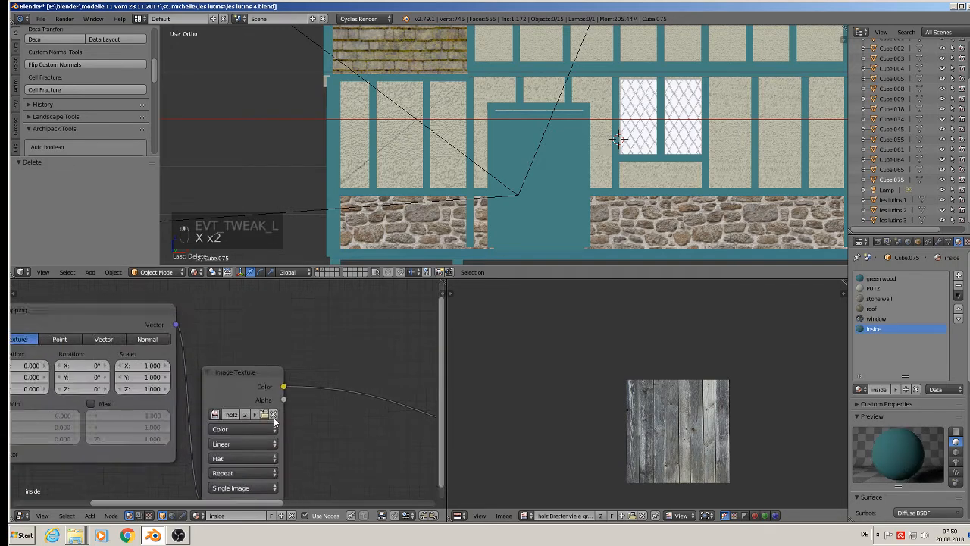
{"action": "left_click", "coordinate": [271, 415]}
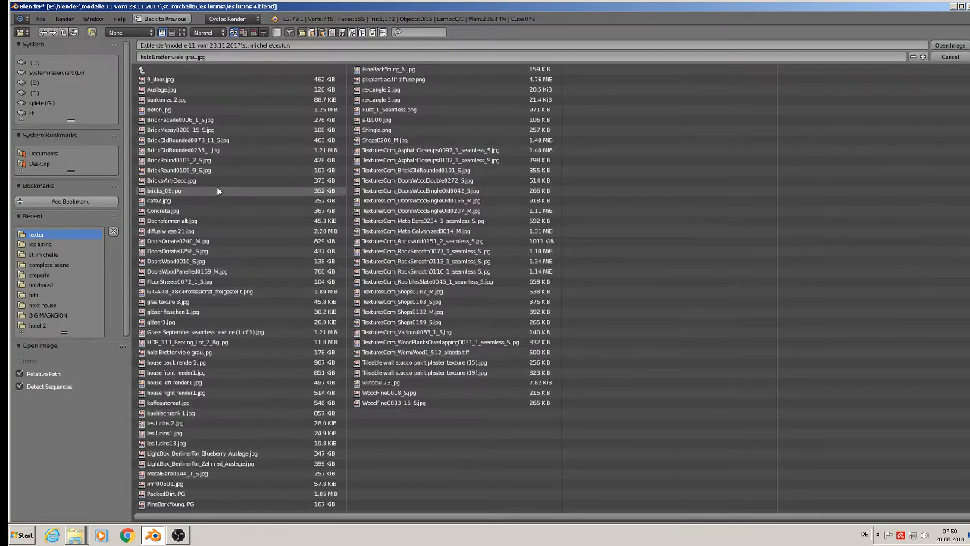
{"action": "left_click", "coordinate": [181, 33]}
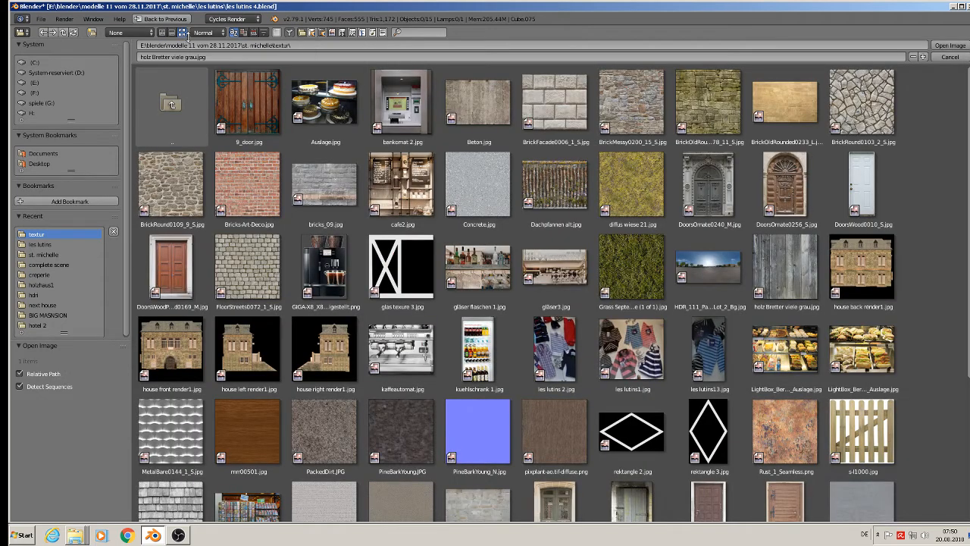
{"action": "scroll", "coordinate": [948, 385], "scroll_direction": "down", "scroll_amount": 5}
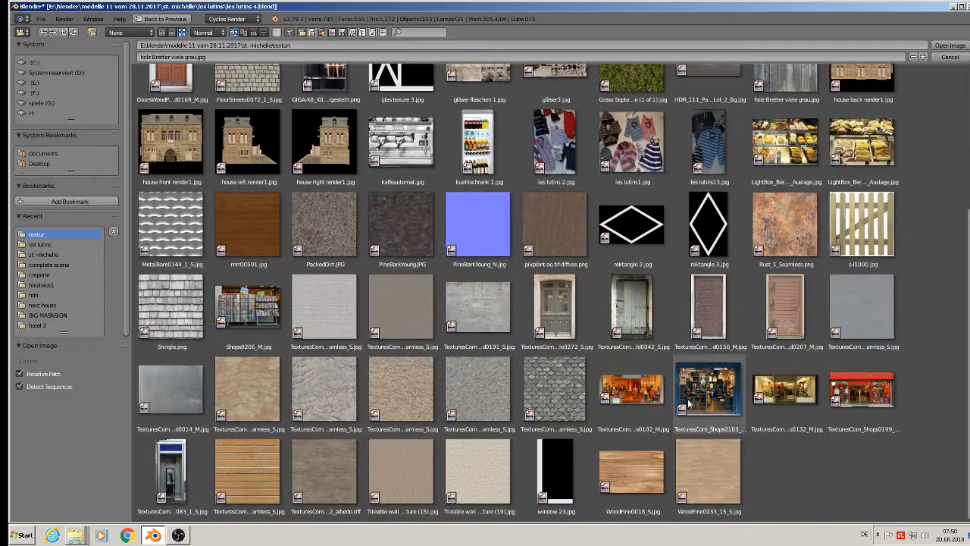
{"action": "key", "text": "Return"}
{"action": "scroll", "coordinate": [606, 334], "scroll_direction": "down", "scroll_amount": 3}
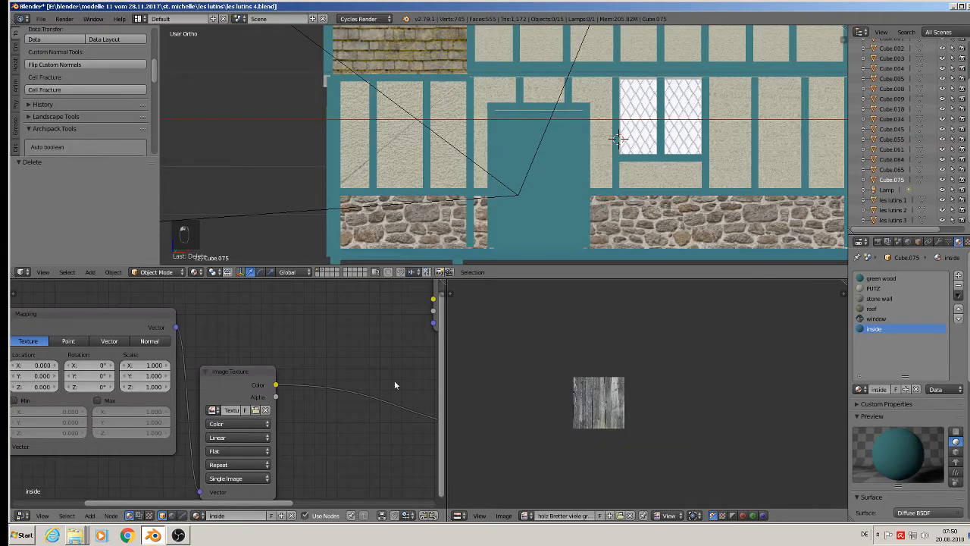
Step: Replace the Diffuse BSDF with an Emission shader, linking the image color into it and its output to the material's surface
{"action": "middle_click_drag", "start_coordinate": [394, 379], "coordinate": [217, 407]}
{"action": "scroll", "coordinate": [216, 356], "scroll_direction": "down", "scroll_amount": 1}
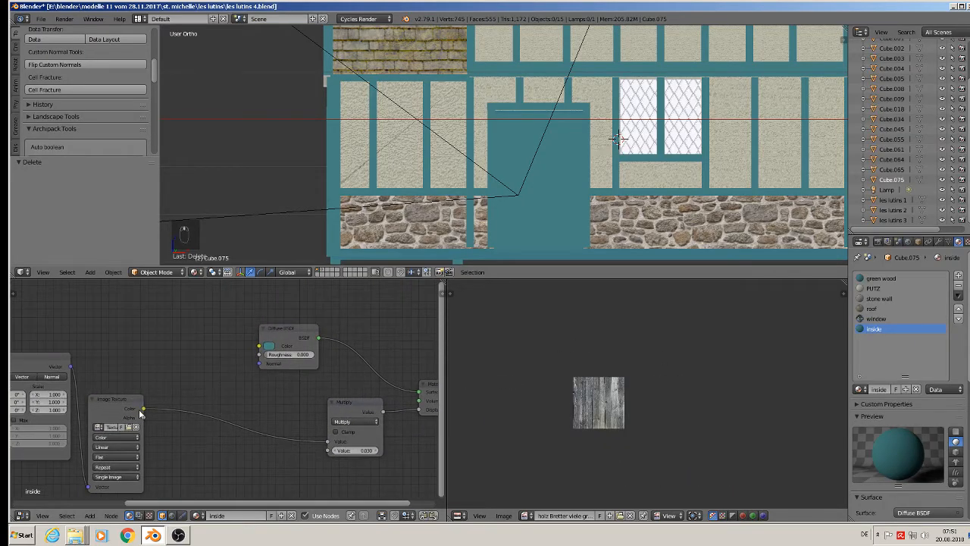
{"action": "left_click_drag", "start_coordinate": [144, 414], "coordinate": [144, 408]}
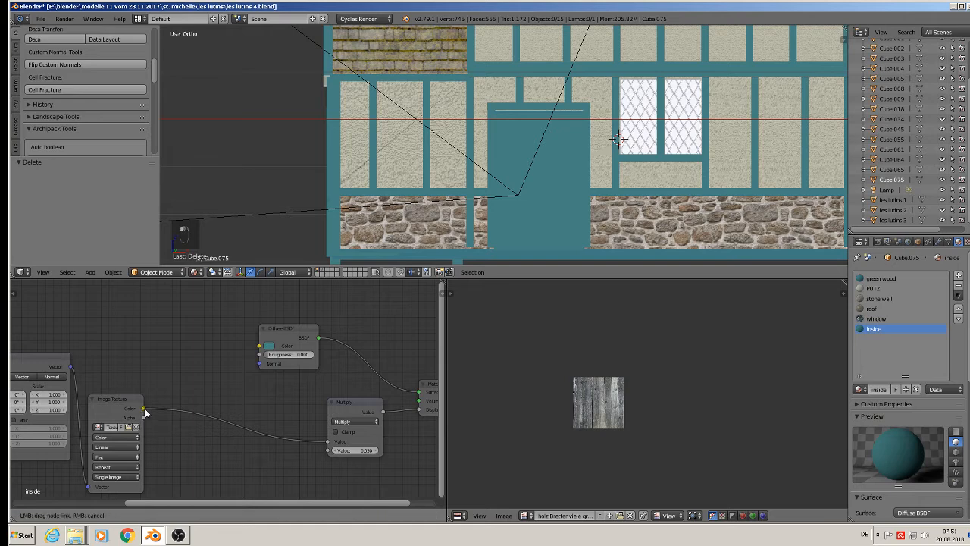
{"action": "left_click", "coordinate": [297, 339]}
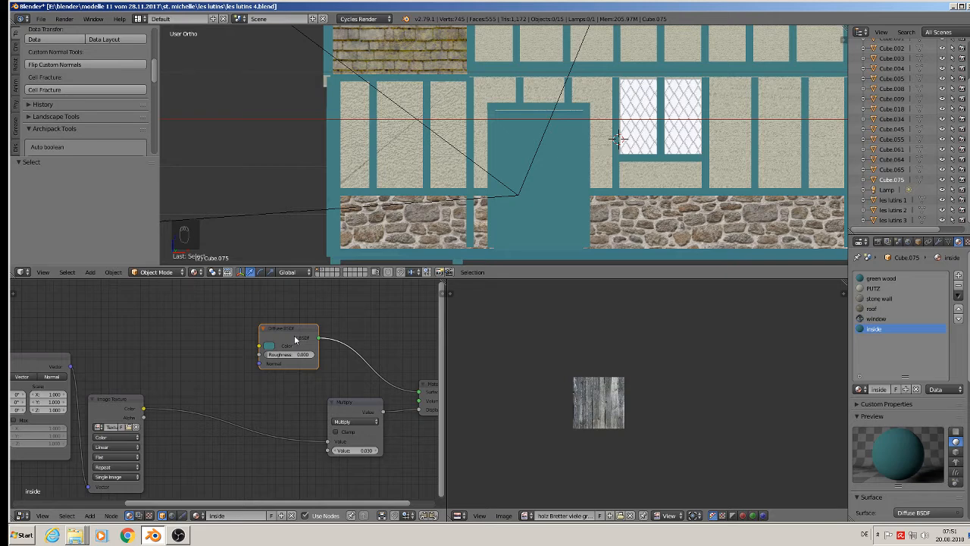
{"action": "key", "text": "x"}
{"action": "left_click", "coordinate": [90, 516]}
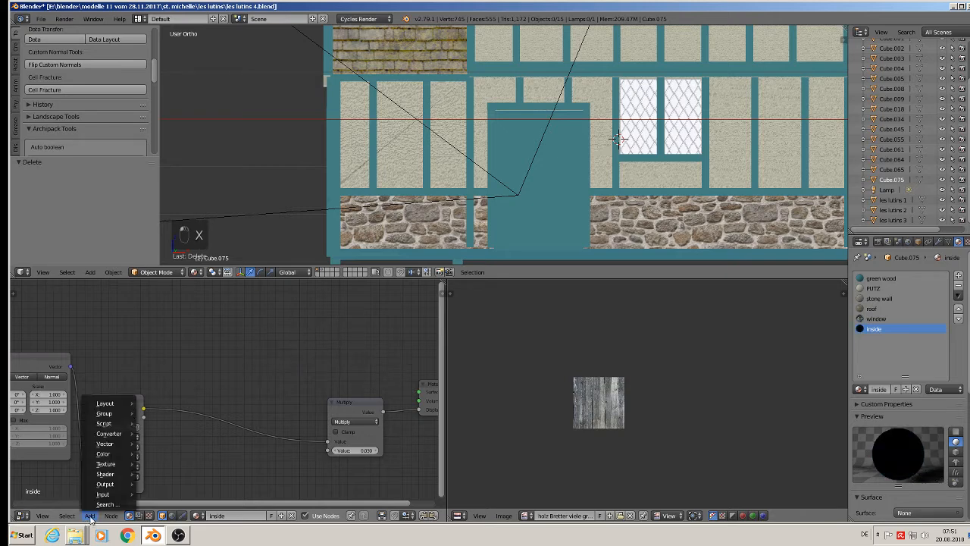
{"action": "mouse_move", "coordinate": [107, 474]}
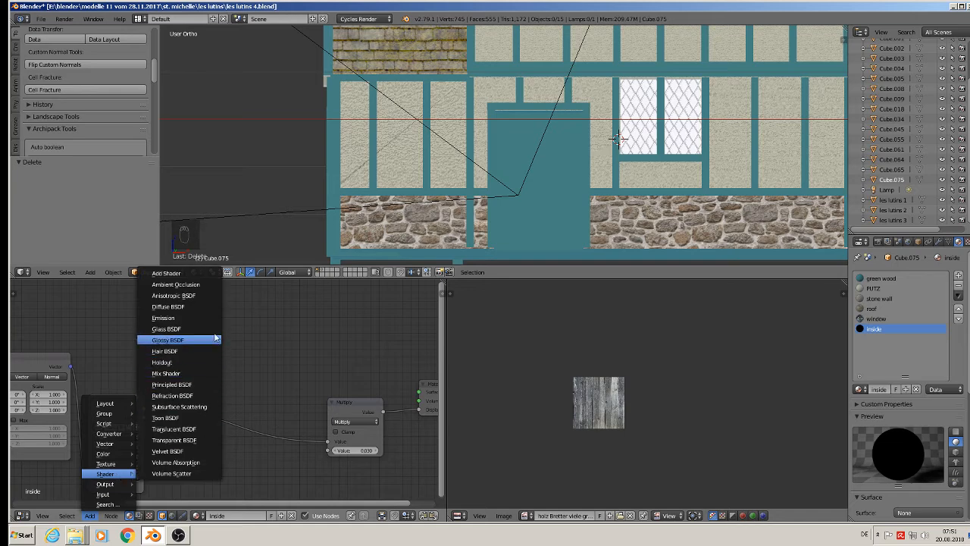
{"action": "left_click", "coordinate": [178, 318]}
{"action": "left_click", "coordinate": [230, 373]}
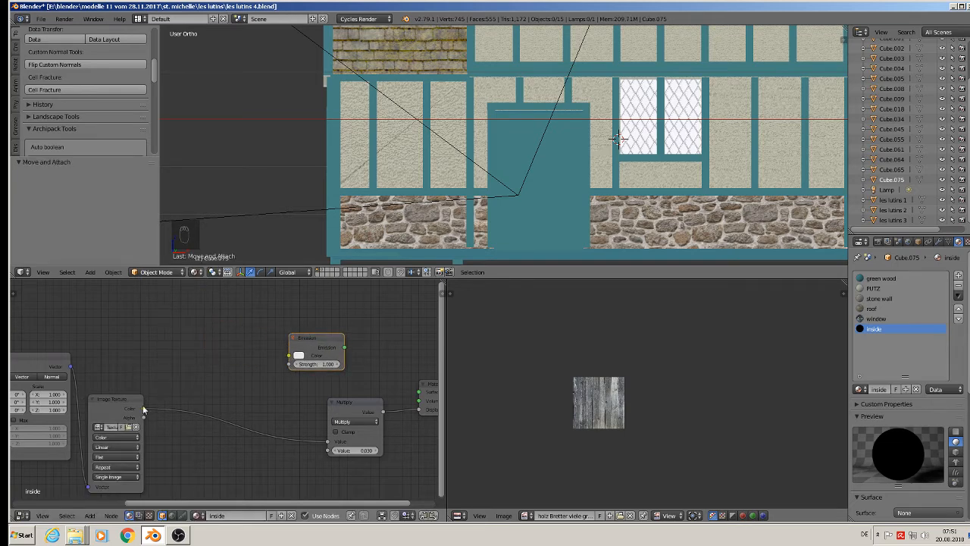
{"action": "left_click_drag", "start_coordinate": [143, 410], "coordinate": [415, 392]}
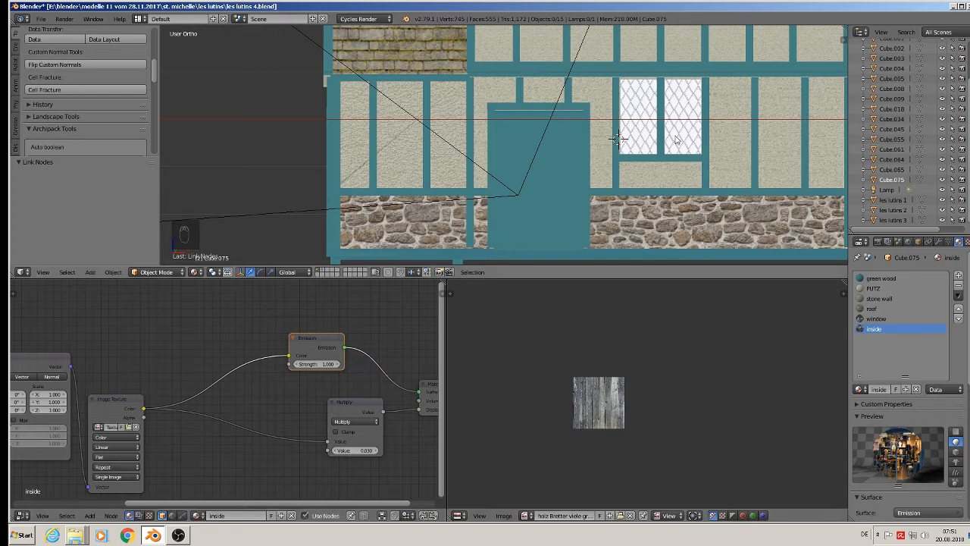
Step: Display TexturesCom_Shops0103_S.jpg in the image editor
{"action": "left_click", "coordinate": [529, 516]}
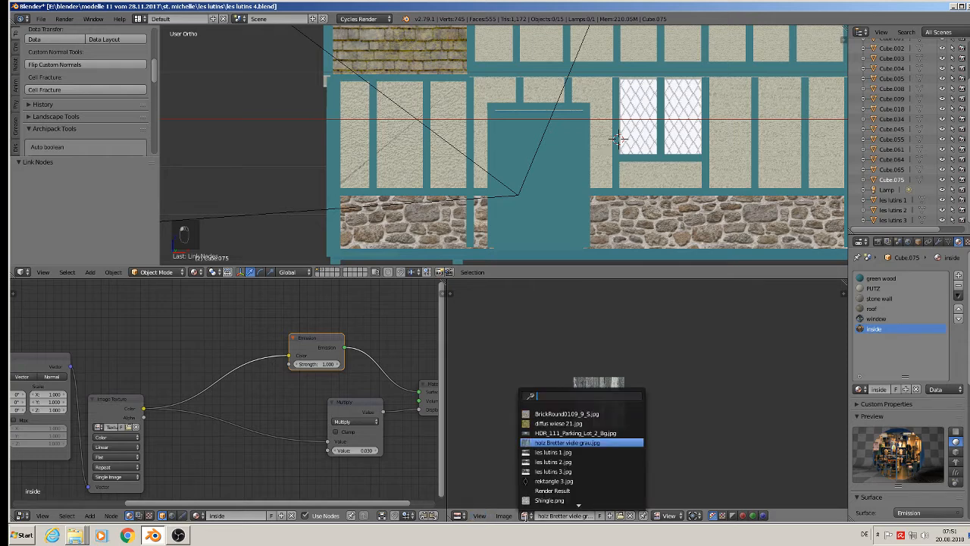
{"action": "scroll", "coordinate": [548, 491], "scroll_direction": "down", "scroll_amount": 5}
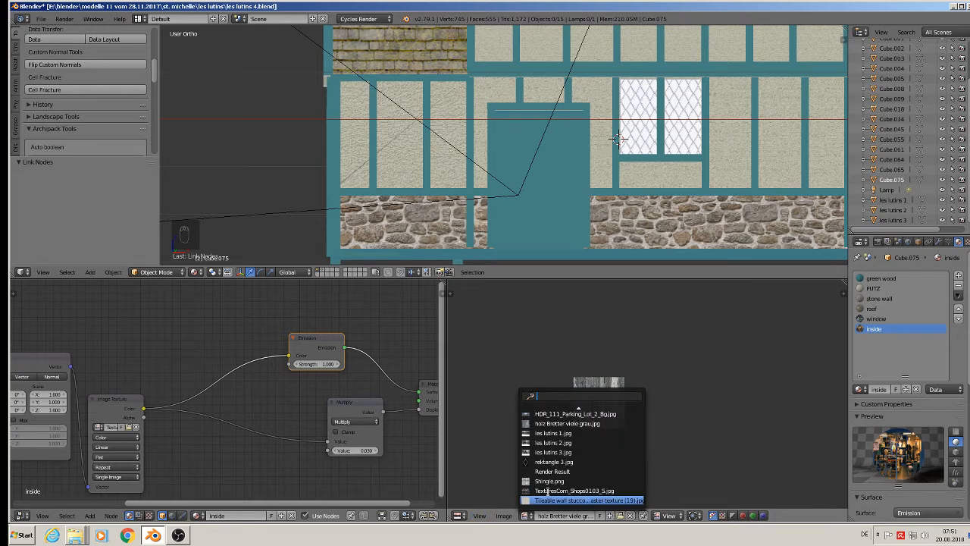
{"action": "left_click", "coordinate": [597, 491]}
{"action": "scroll", "coordinate": [601, 354], "scroll_direction": "up", "scroll_amount": 2}
{"action": "scroll", "coordinate": [606, 295], "scroll_direction": "down", "scroll_amount": 1}
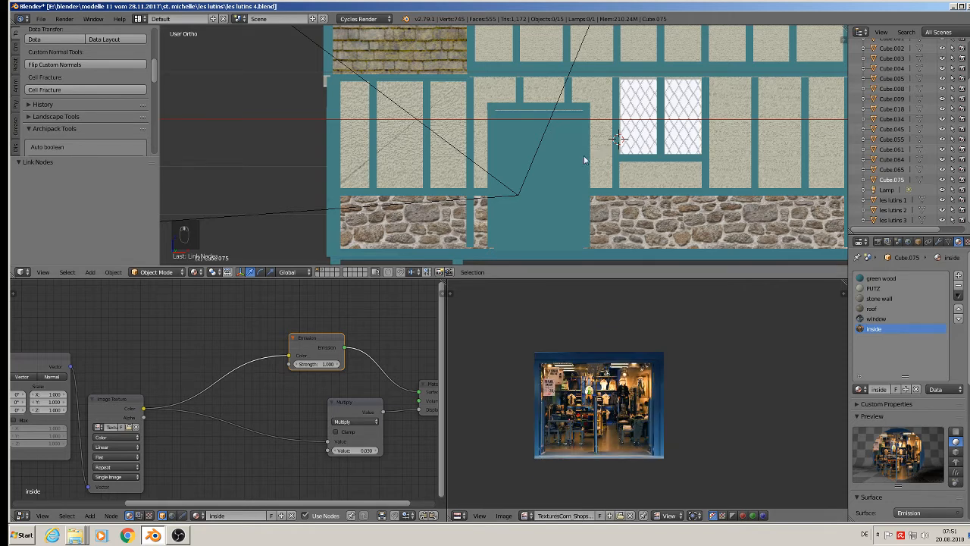
Step: Assign the inside material to the front door face and unwrap it with Project From View
{"action": "key", "text": "Tab"}
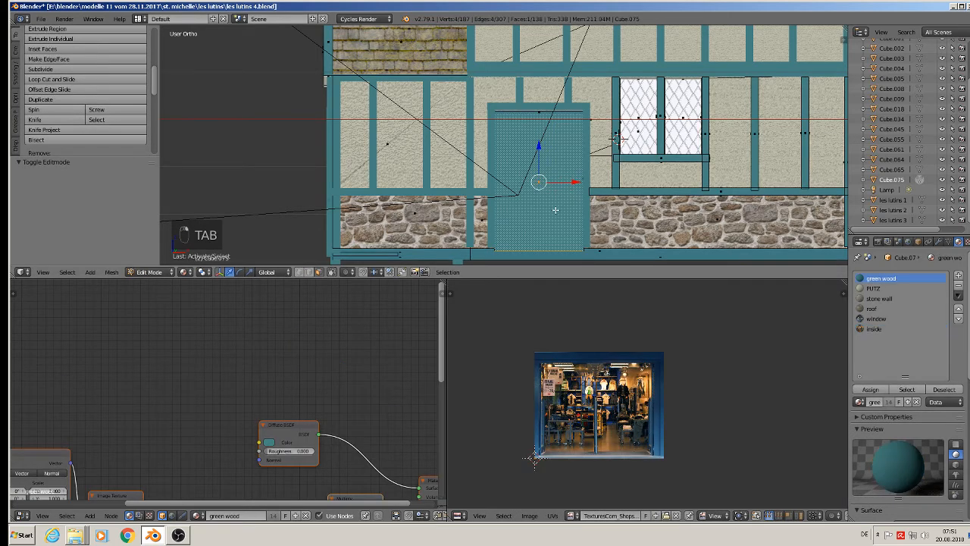
{"action": "left_click", "coordinate": [874, 328]}
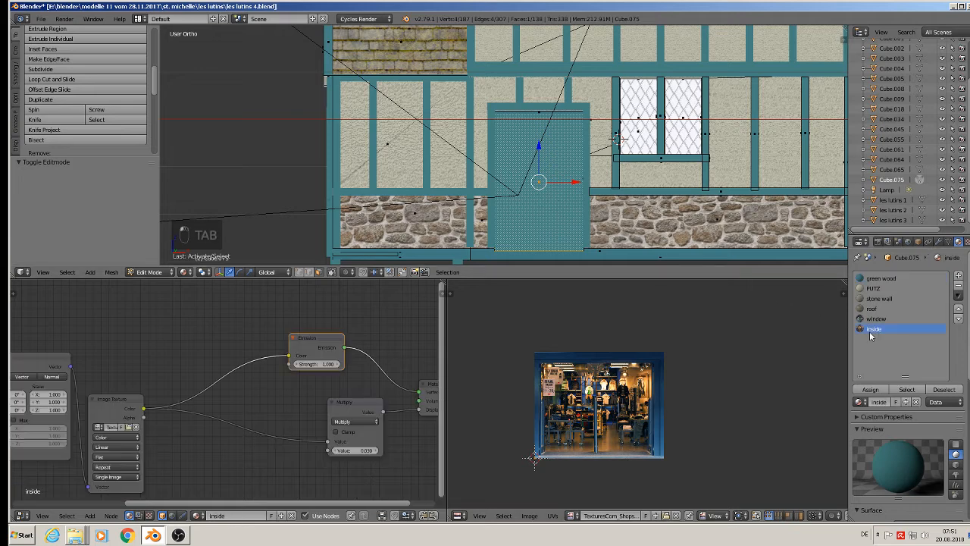
{"action": "left_click", "coordinate": [872, 389]}
{"action": "key", "text": "u"}
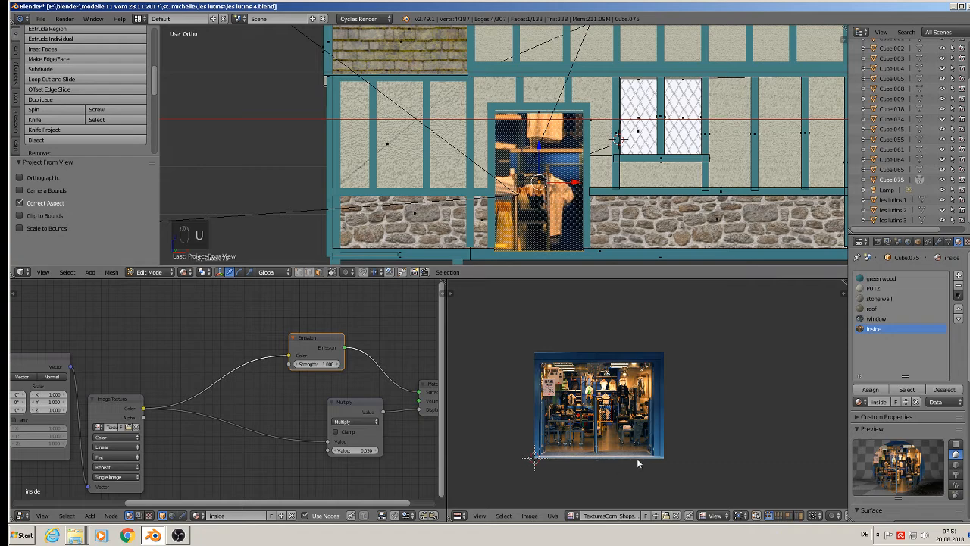
Step: Scale the front door's UV face by about 3.92 and move it onto the left half of the shop image
{"action": "key", "text": "s"}
{"action": "left_click", "coordinate": [450, 306]}
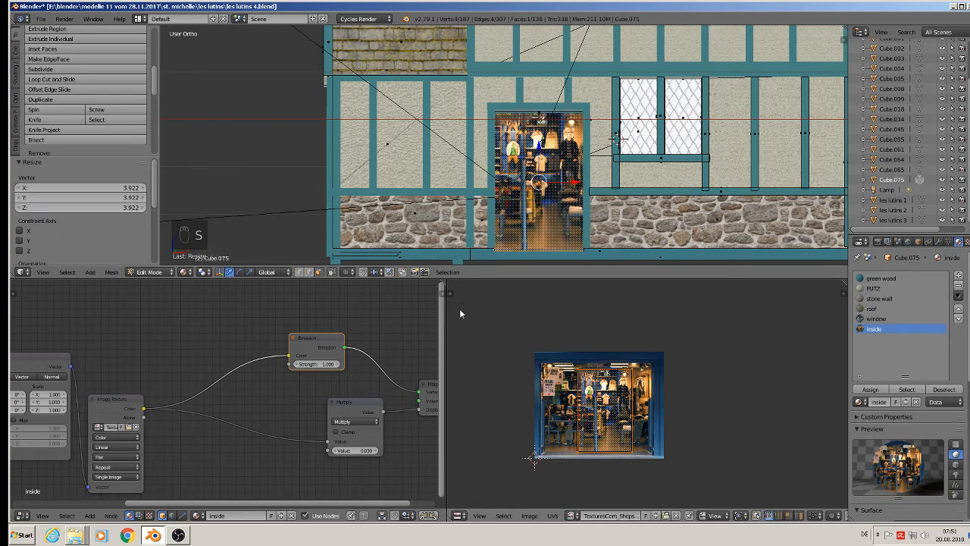
{"action": "key", "text": "g"}
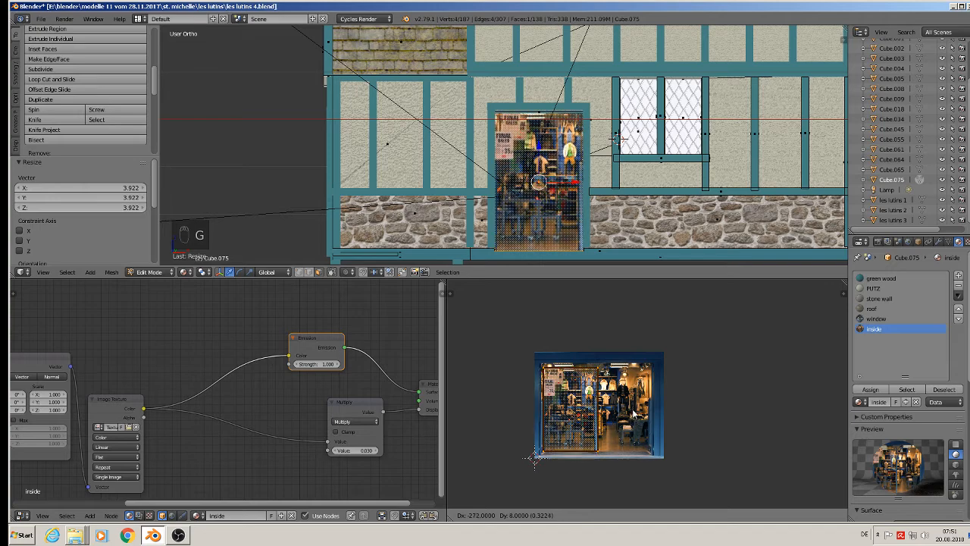
{"action": "left_click", "coordinate": [634, 414]}
{"action": "key", "text": "Tab"}
Step: Assign the inside material to the door face under the side gable and unwrap it with Project From View
{"action": "middle_click_drag", "start_coordinate": [546, 228], "coordinate": [636, 237]}
{"action": "key", "text": "Tab"}
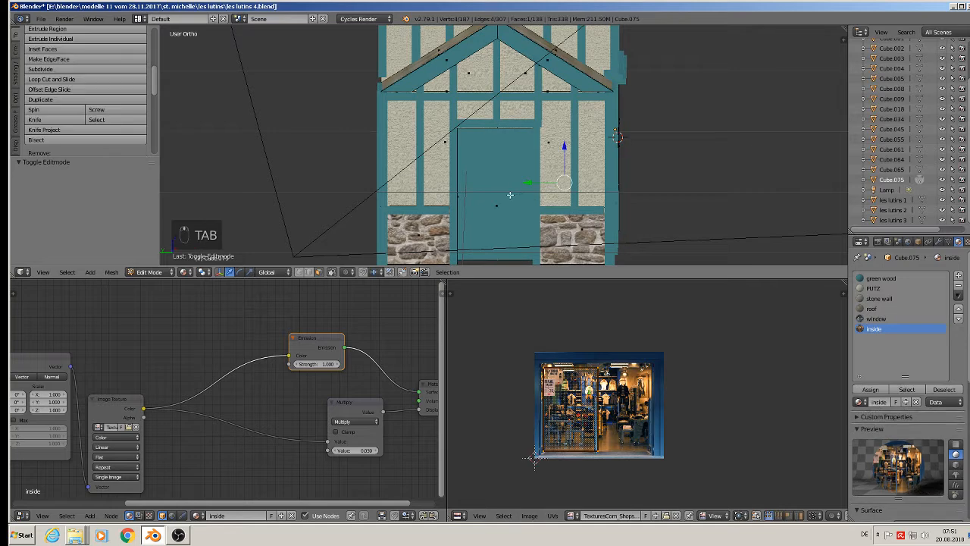
{"action": "left_click", "coordinate": [879, 329]}
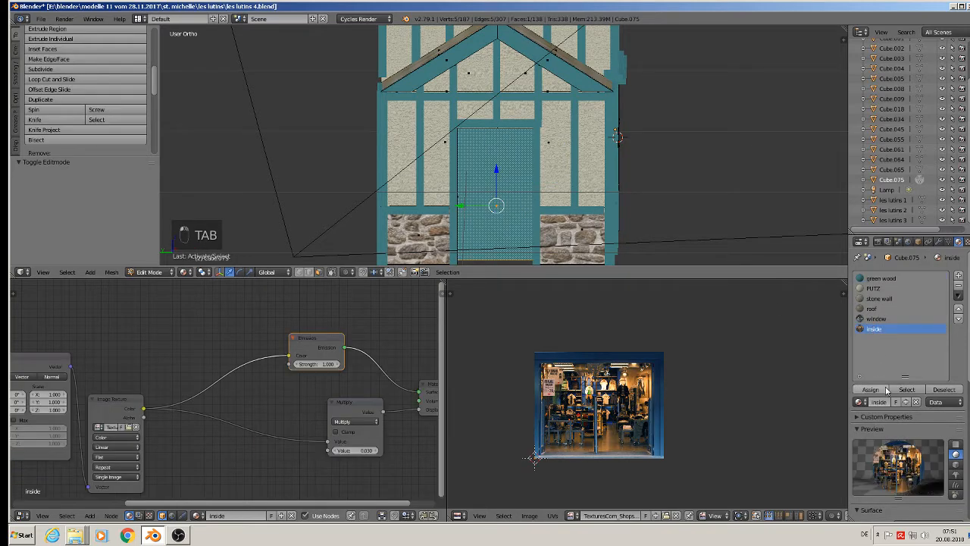
{"action": "key", "text": "u"}
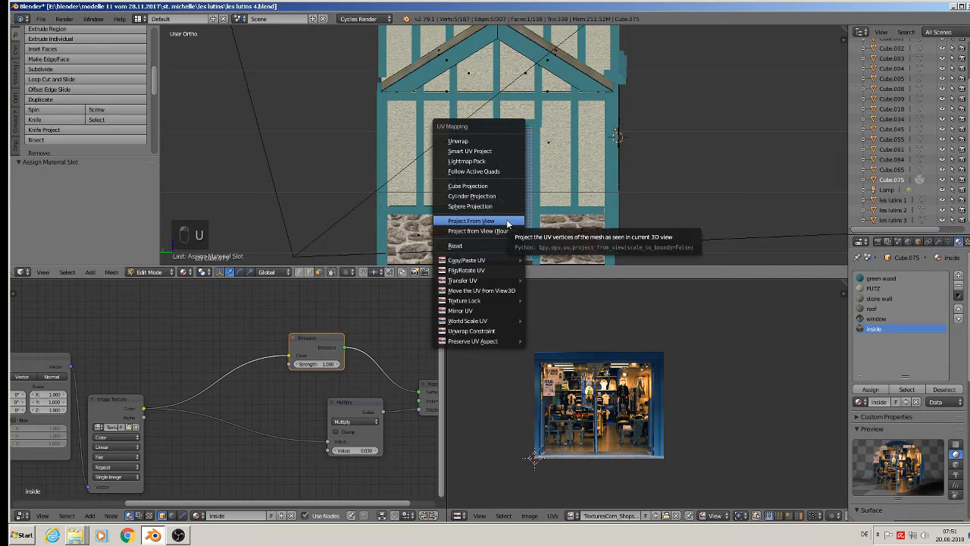
{"action": "left_click", "coordinate": [493, 220]}
Step: Scale the gable door's UV face by about 4.83 and move it onto the right half of the shop image
{"action": "key", "text": "s"}
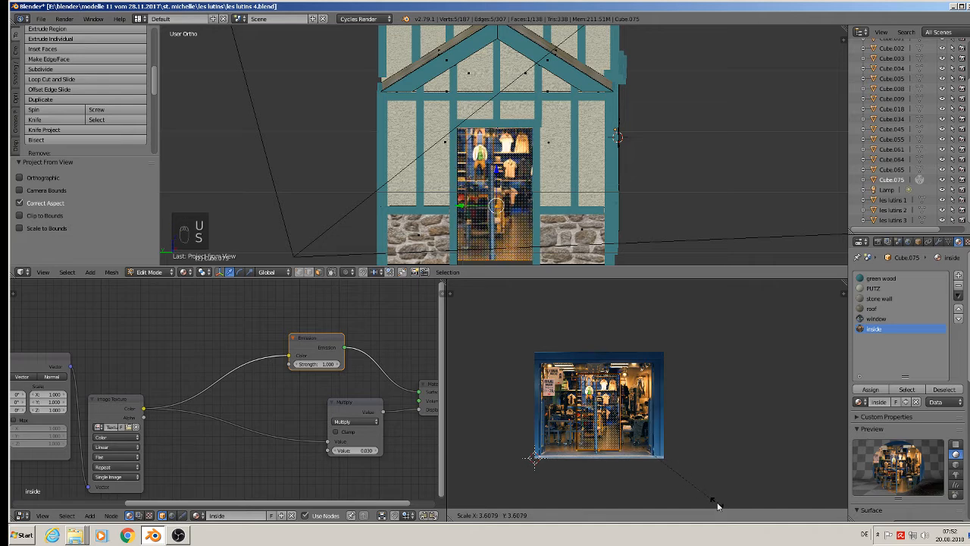
{"action": "left_click", "coordinate": [750, 311]}
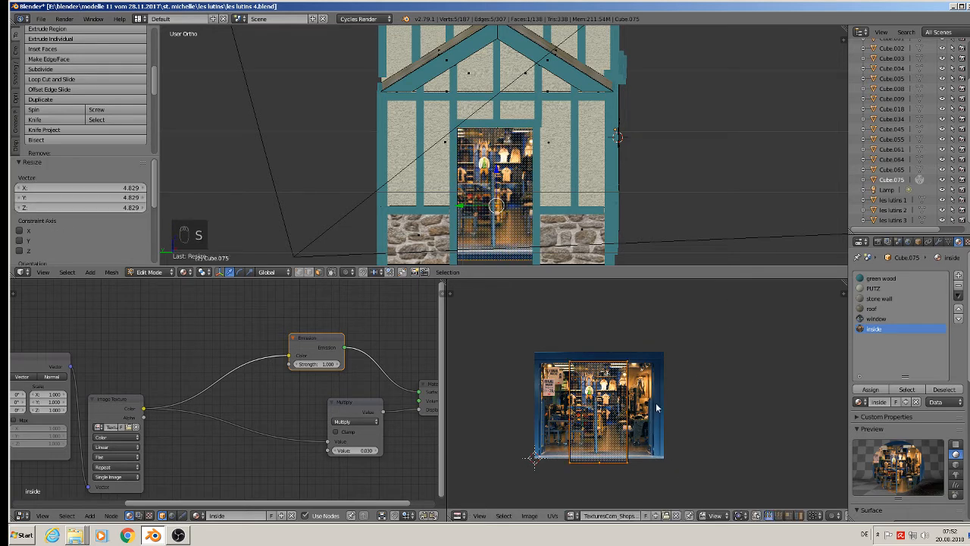
{"action": "key", "text": "g"}
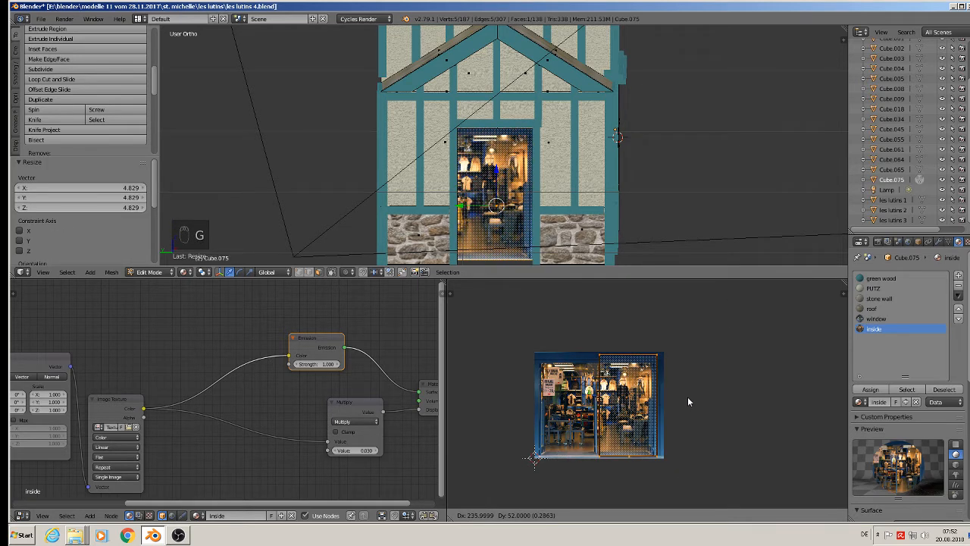
{"action": "left_click", "coordinate": [684, 396]}
{"action": "key", "text": "Tab"}
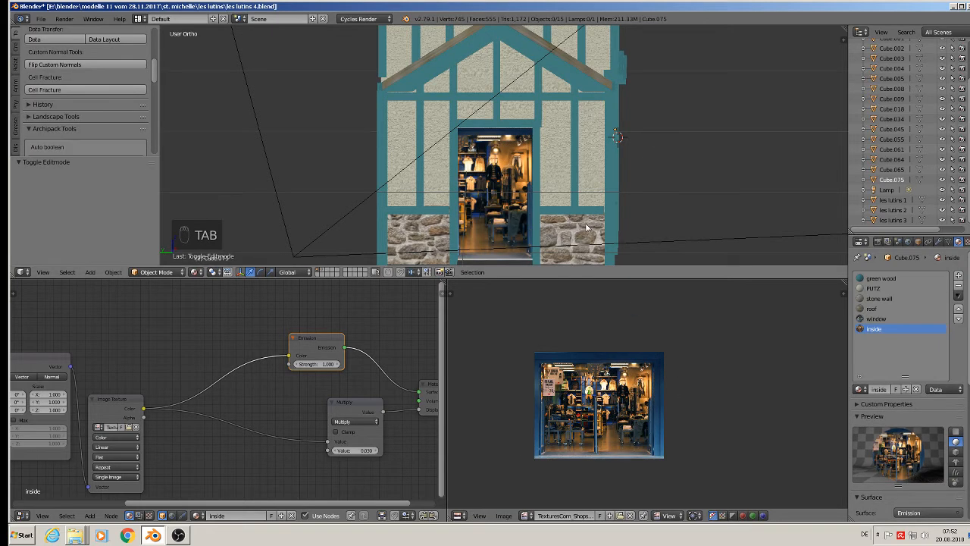
Step: Check both textured doorways from an angled view of the house and save the blend file
{"action": "key", "text": "a"}
{"action": "key", "text": "a"}
{"action": "scroll", "coordinate": [586, 227], "scroll_direction": "down", "scroll_amount": 3}
{"action": "middle_click_drag", "start_coordinate": [586, 228], "coordinate": [528, 237]}
{"action": "key", "text": "a"}
{"action": "scroll", "coordinate": [319, 53], "scroll_direction": "up", "scroll_amount": 1}
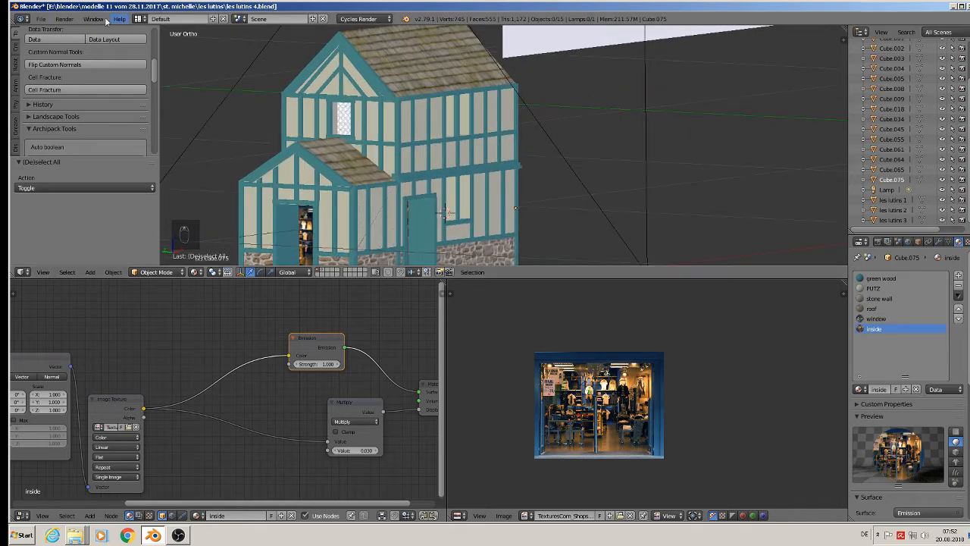
{"action": "left_click", "coordinate": [41, 19]}
{"action": "left_click", "coordinate": [109, 99]}
Step: In front view, select the upper storey's left corner post face in Edit Mode and show the holz Bretter viele grau.jpg image for UV work
{"action": "scroll", "coordinate": [464, 158], "scroll_direction": "up", "scroll_amount": 4}
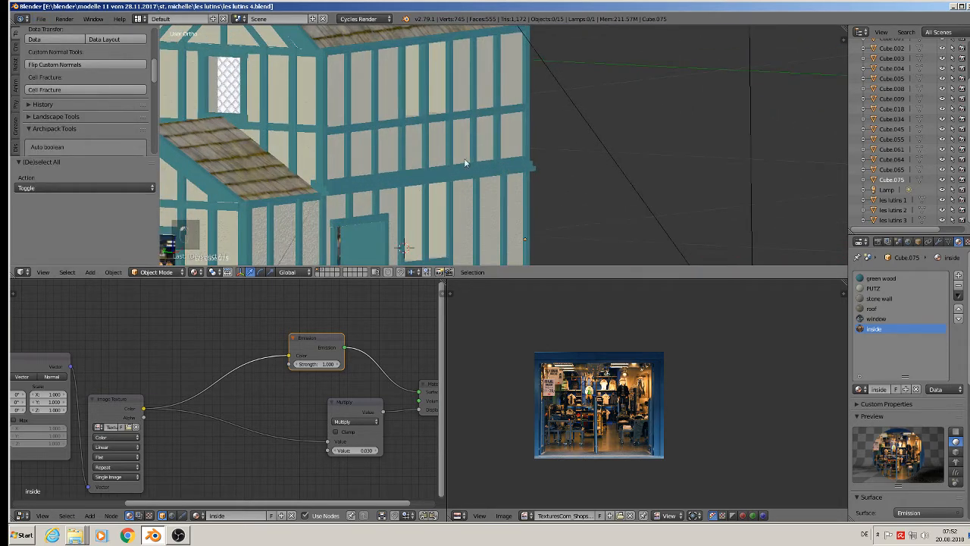
{"action": "scroll", "coordinate": [372, 158], "scroll_direction": "up", "scroll_amount": 2}
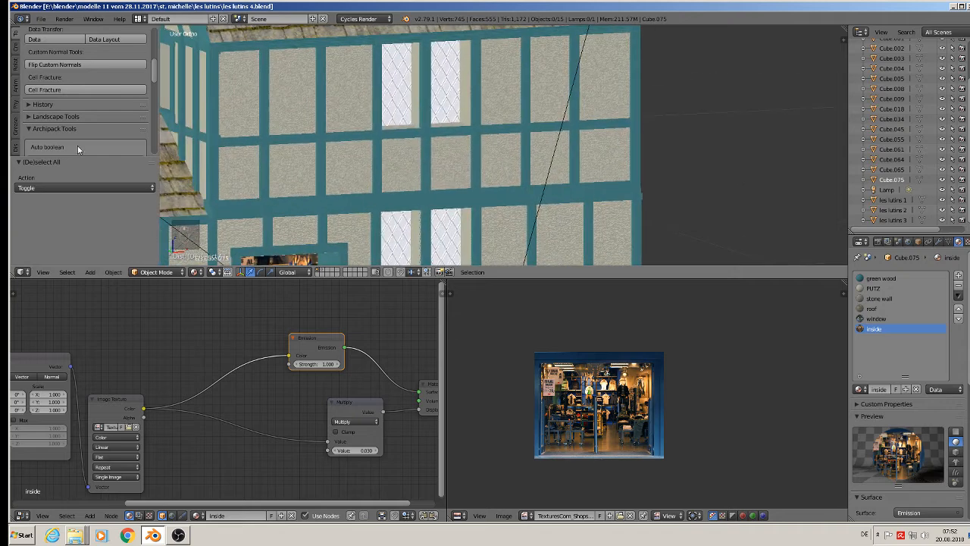
{"action": "key", "text": "KP_1"}
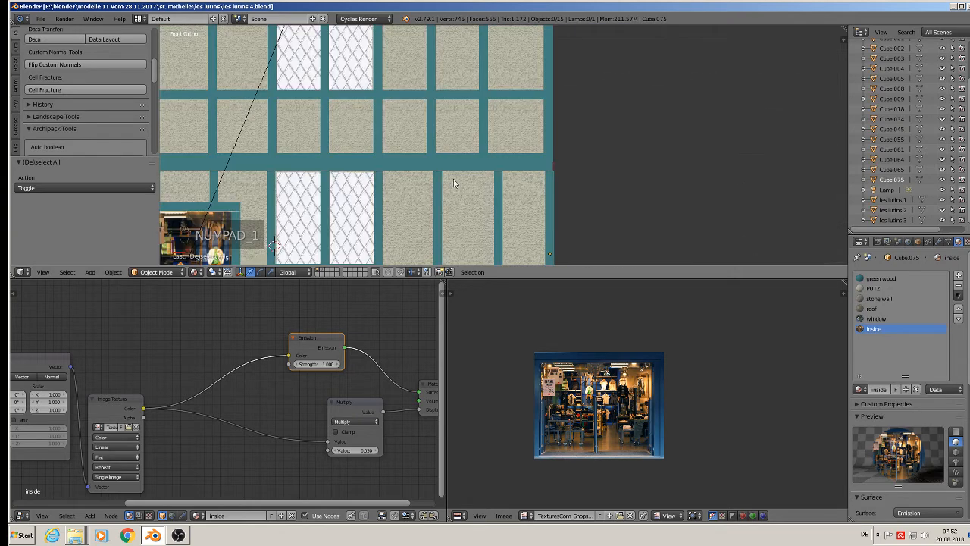
{"action": "middle_click_drag", "start_coordinate": [521, 141], "coordinate": [791, 187], "text": "shift"}
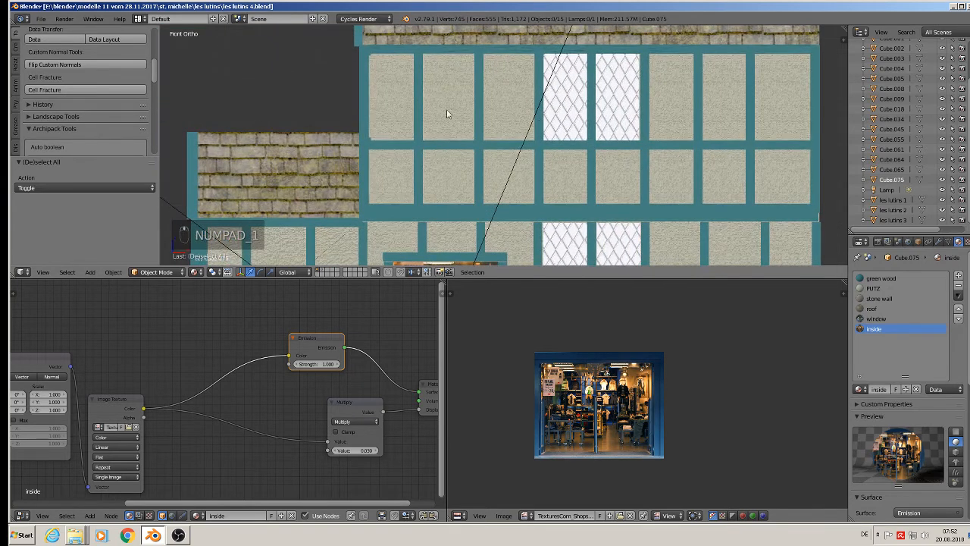
{"action": "right_click", "coordinate": [365, 119]}
{"action": "key", "text": "Tab"}
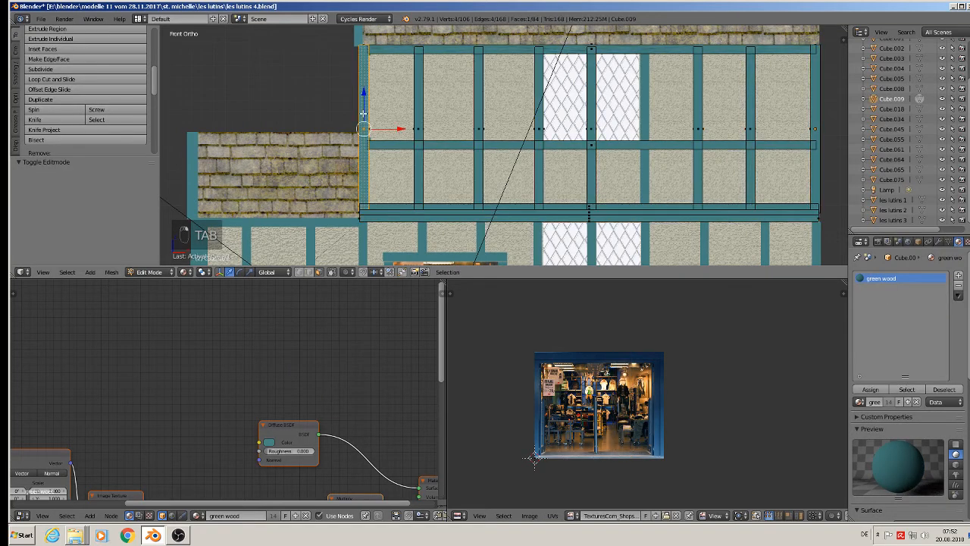
{"action": "left_click", "coordinate": [574, 516]}
{"action": "left_click", "coordinate": [613, 426]}
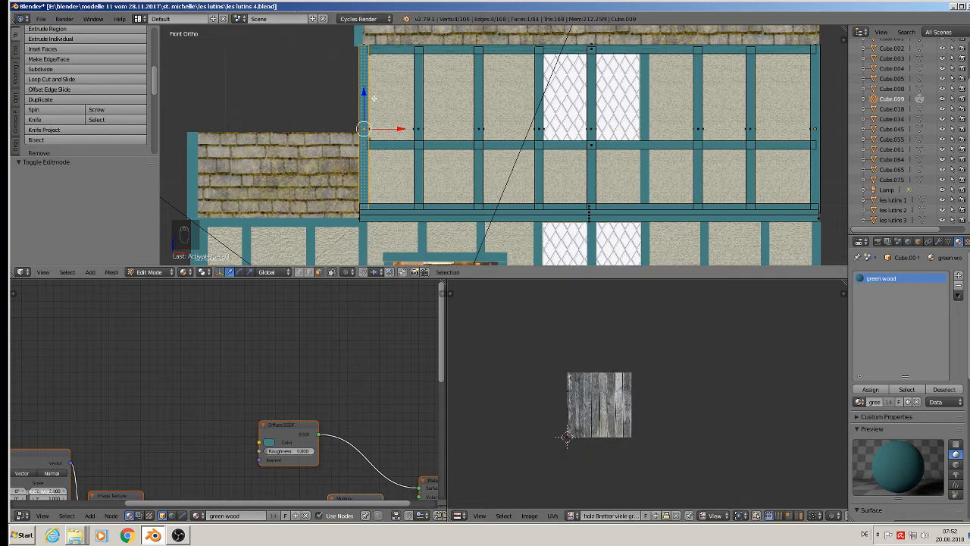
Step: Unwrap the upper storey's left corner post face with Project From View and scale its UV face by about 3.64
{"action": "key", "text": "u"}
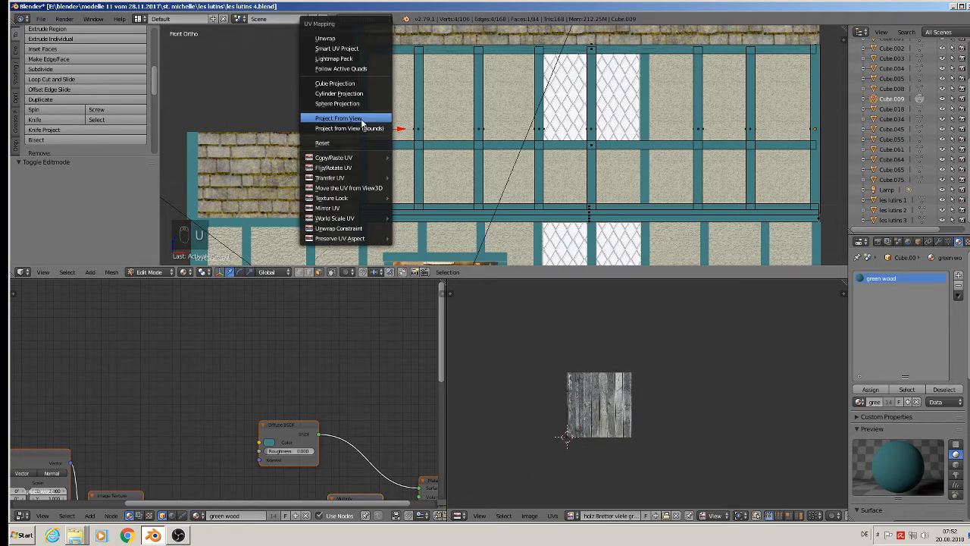
{"action": "left_click", "coordinate": [372, 115]}
{"action": "scroll", "coordinate": [614, 364], "scroll_direction": "up", "scroll_amount": 3}
{"action": "key", "text": "a"}
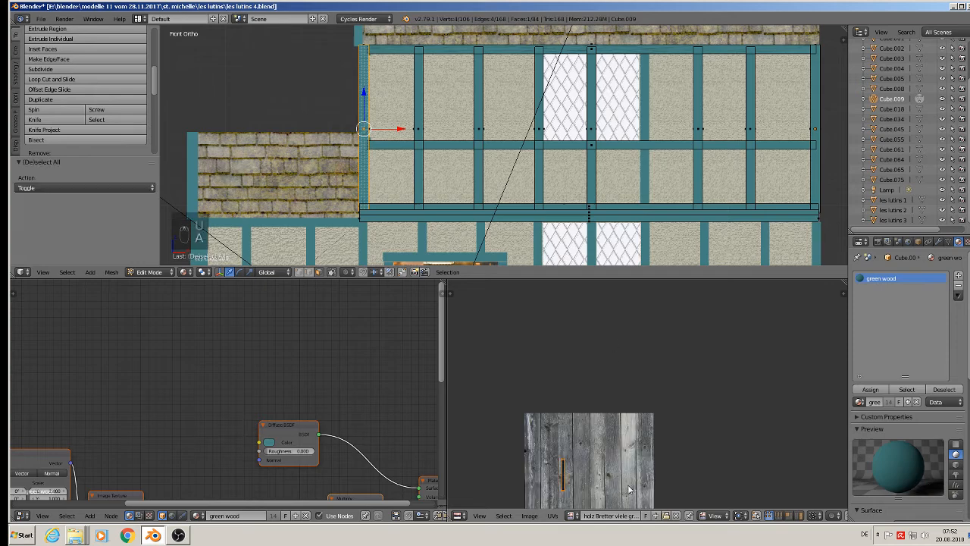
{"action": "key", "text": "s"}
{"action": "left_click", "coordinate": [758, 360]}
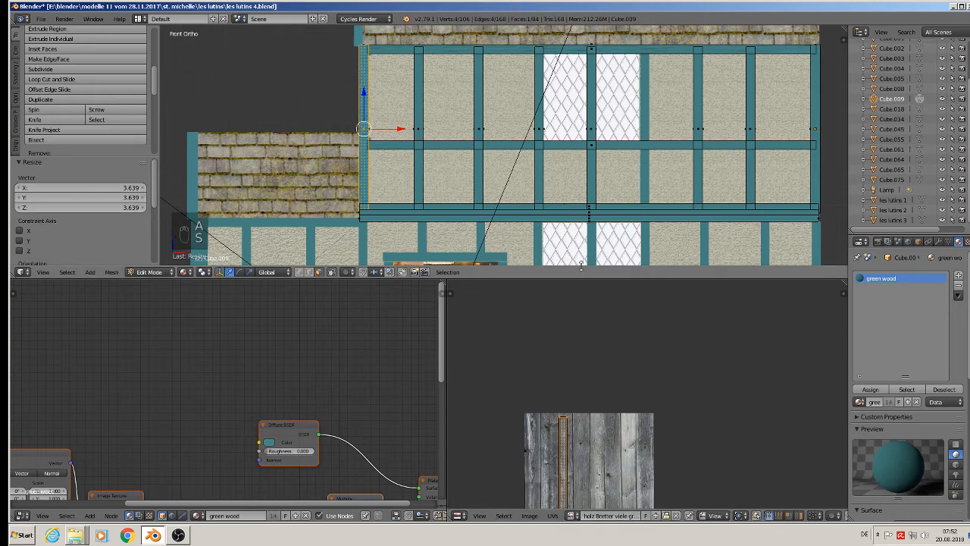
Step: Unwrap the face of the second upper-storey post from the left with Project From View and scale its UV face by about 4.4
{"action": "middle_click_drag", "start_coordinate": [509, 210], "coordinate": [471, 153], "text": "shift"}
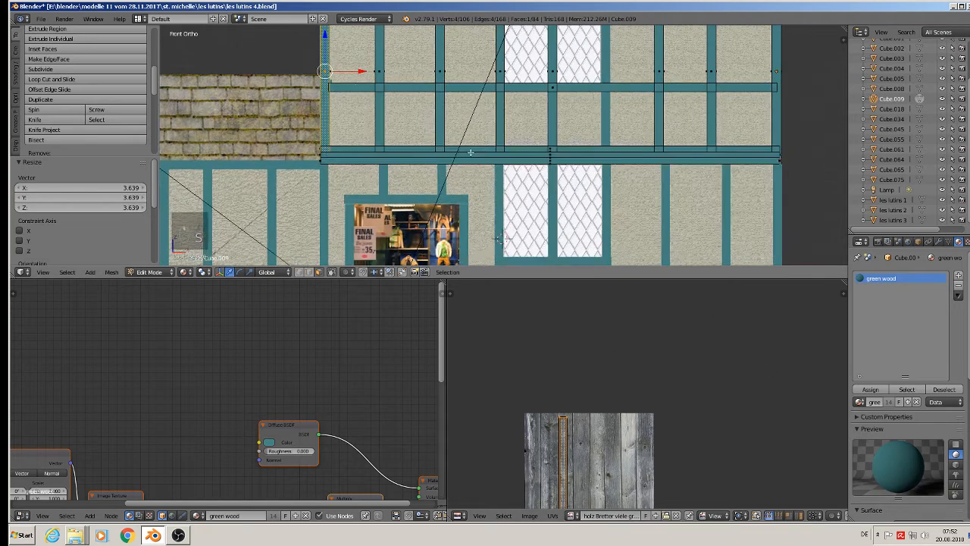
{"action": "right_click", "coordinate": [380, 69]}
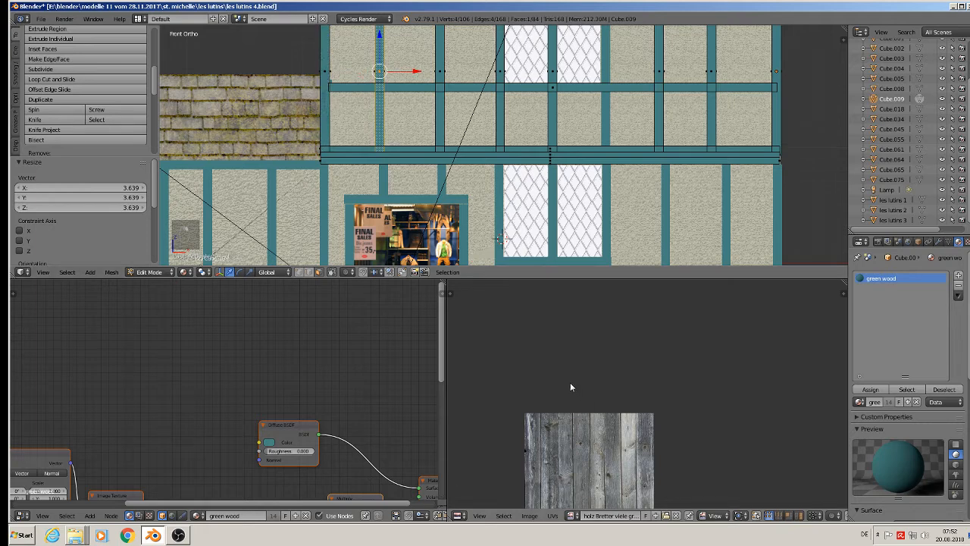
{"action": "scroll", "coordinate": [571, 387], "scroll_direction": "down", "scroll_amount": 3}
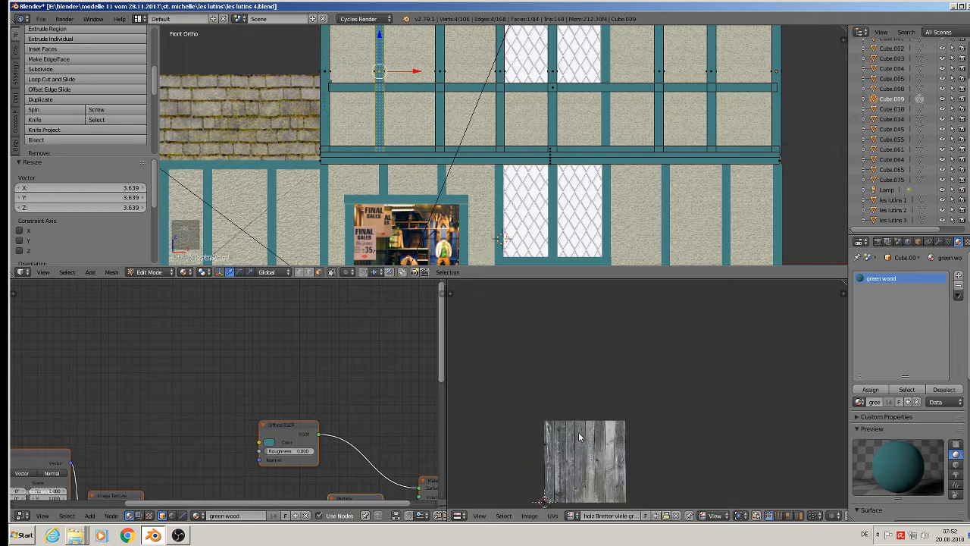
{"action": "key", "text": "u"}
{"action": "left_click", "coordinate": [400, 146]}
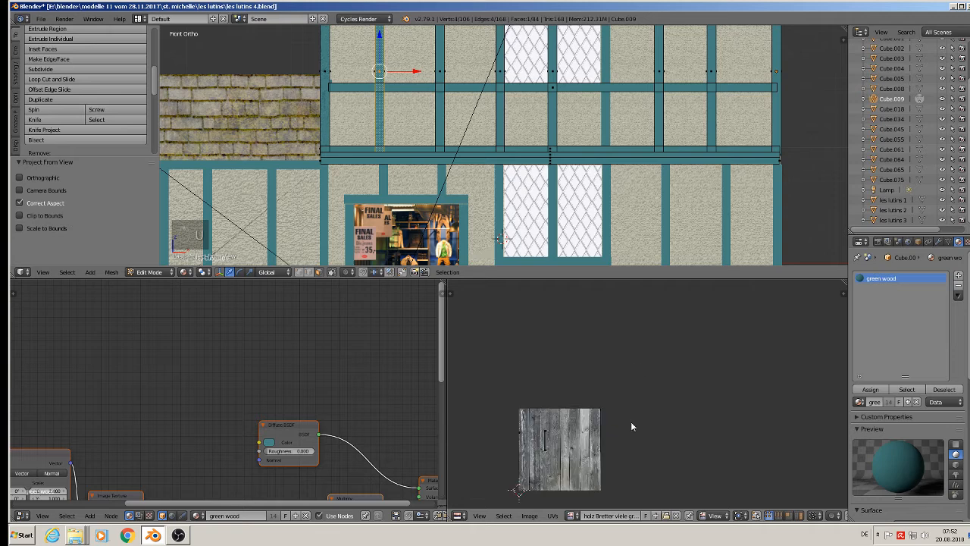
{"action": "key", "text": "a"}
{"action": "key", "text": "s"}
{"action": "left_click", "coordinate": [674, 316]}
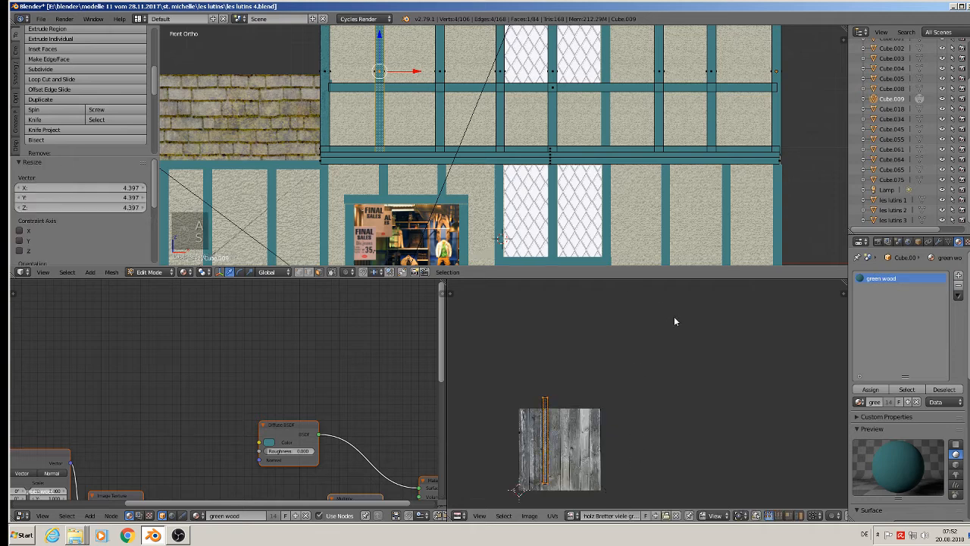
Step: Move the second post's UV face to the middle of the wood image and scale it by about 0.886 along Y
{"action": "key", "text": "g"}
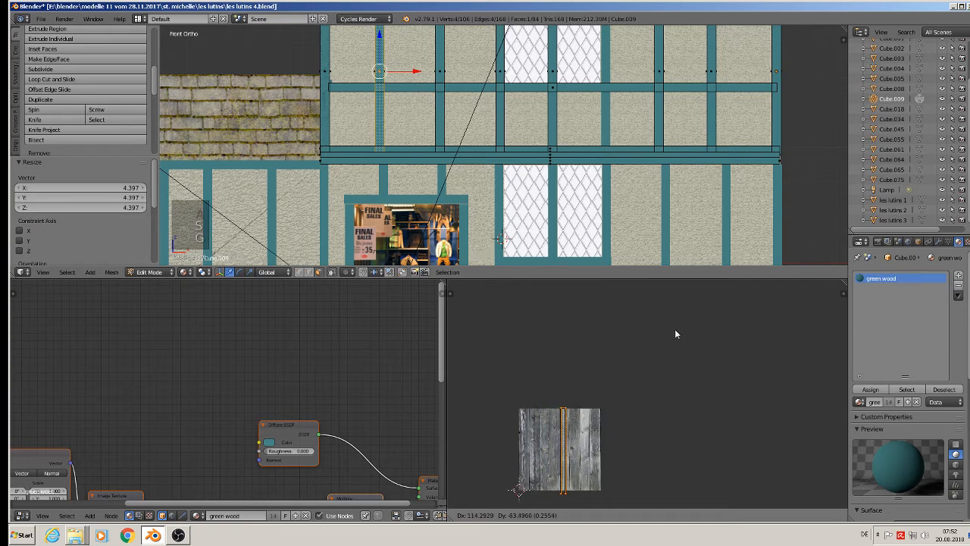
{"action": "left_click", "coordinate": [676, 327]}
{"action": "key", "text": "s"}
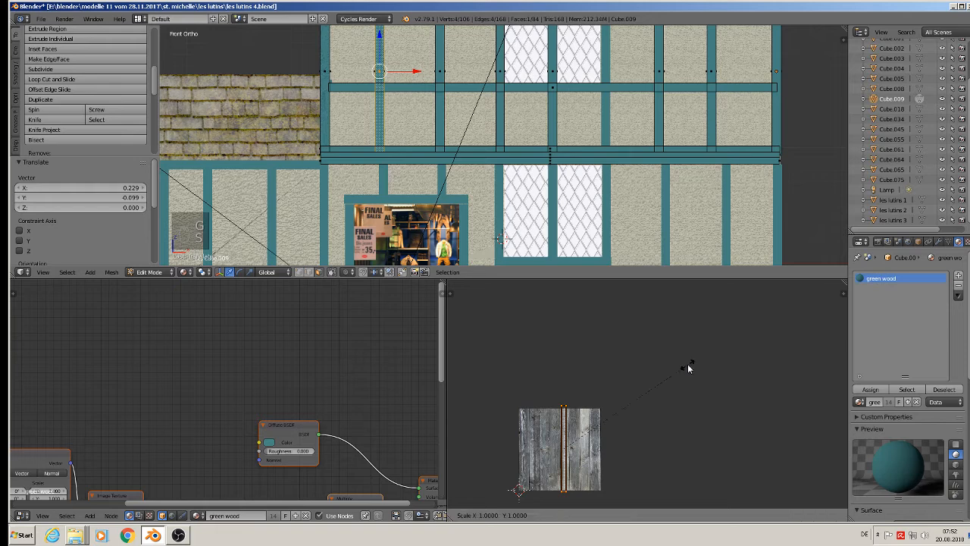
{"action": "key", "text": "y"}
{"action": "left_click", "coordinate": [667, 368]}
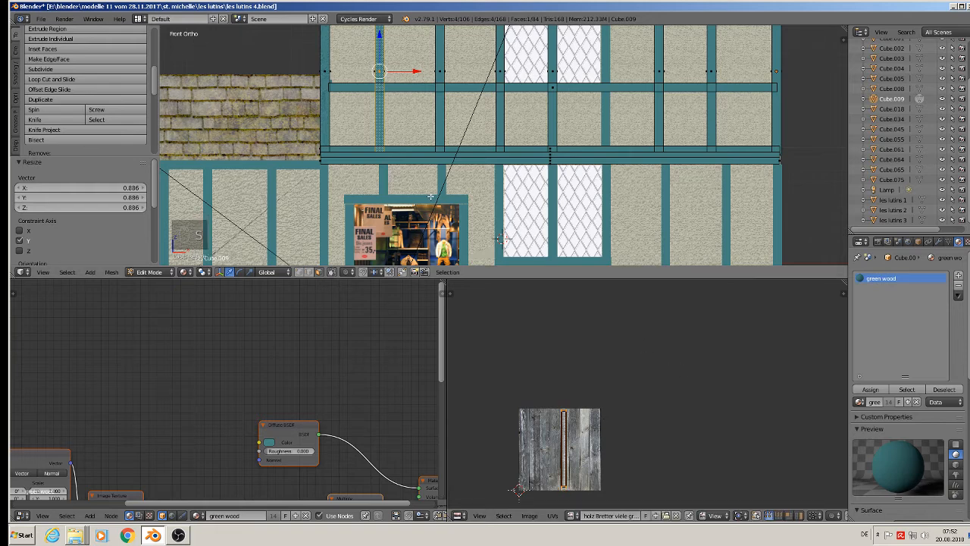
Step: Project the third upper-storey post face from view and fit its UV face, scaled by about 3.86, onto a plank just right of the image's middle
{"action": "key", "text": "Tab"}
{"action": "key", "text": "Tab"}
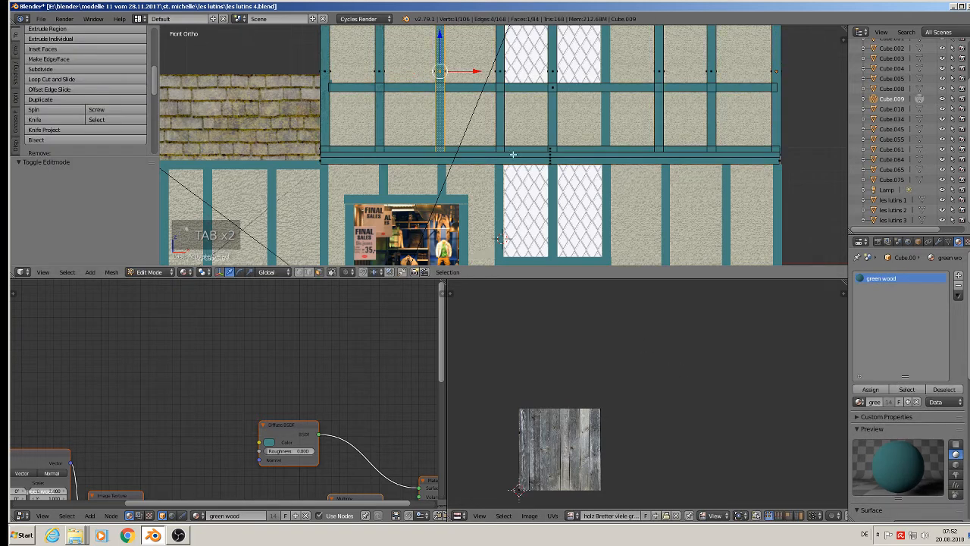
{"action": "key", "text": "u"}
{"action": "left_click", "coordinate": [459, 132]}
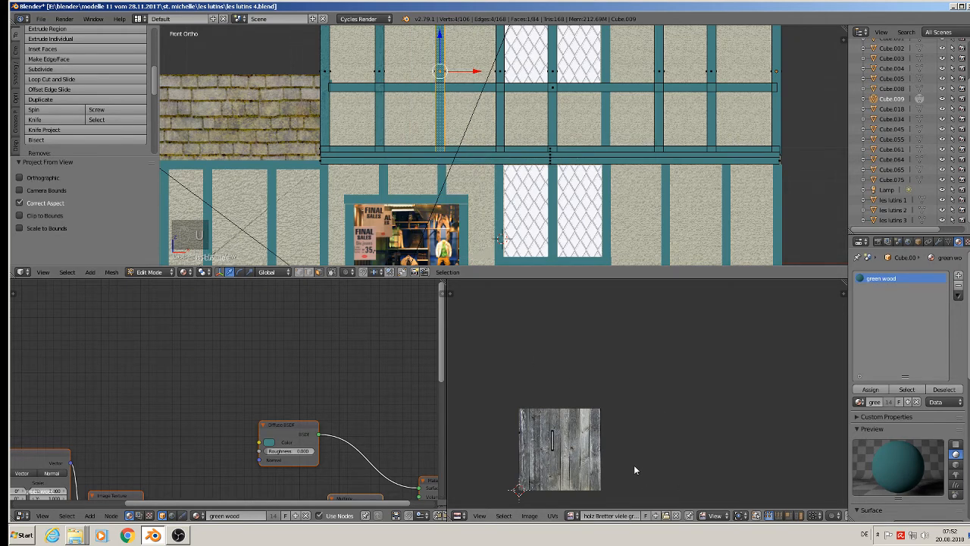
{"action": "key", "text": "a"}
{"action": "key", "text": "s"}
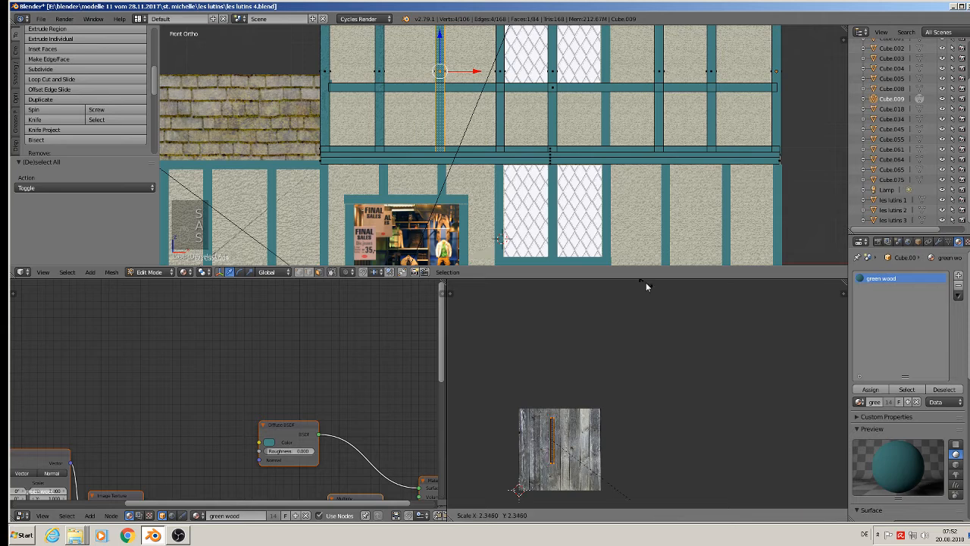
{"action": "left_click", "coordinate": [705, 332]}
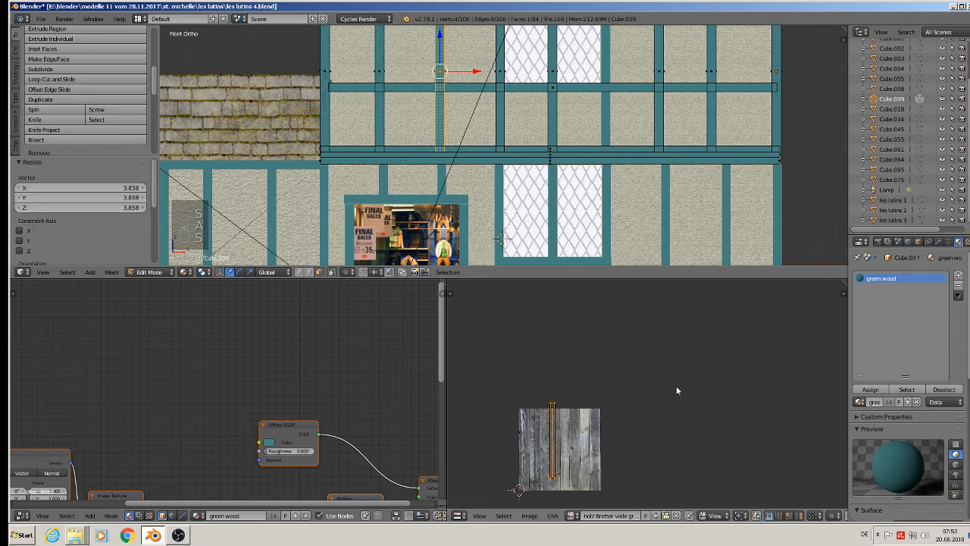
{"action": "key", "text": "g"}
{"action": "left_click", "coordinate": [712, 407]}
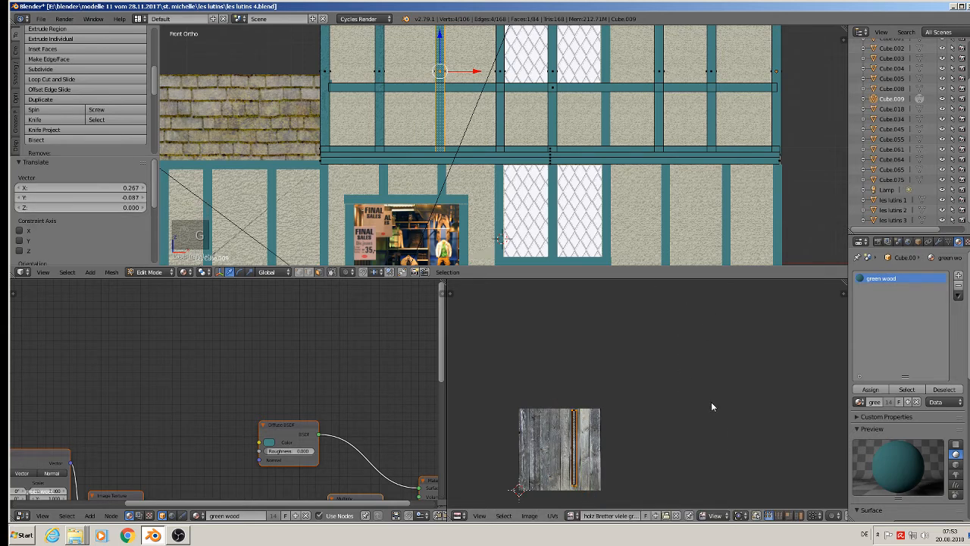
Step: Project the post face at the upper window's left edge from view and fit its UV face, scaled by about 3.99, along the image's right edge
{"action": "key", "text": "Tab"}
{"action": "key", "text": "Tab"}
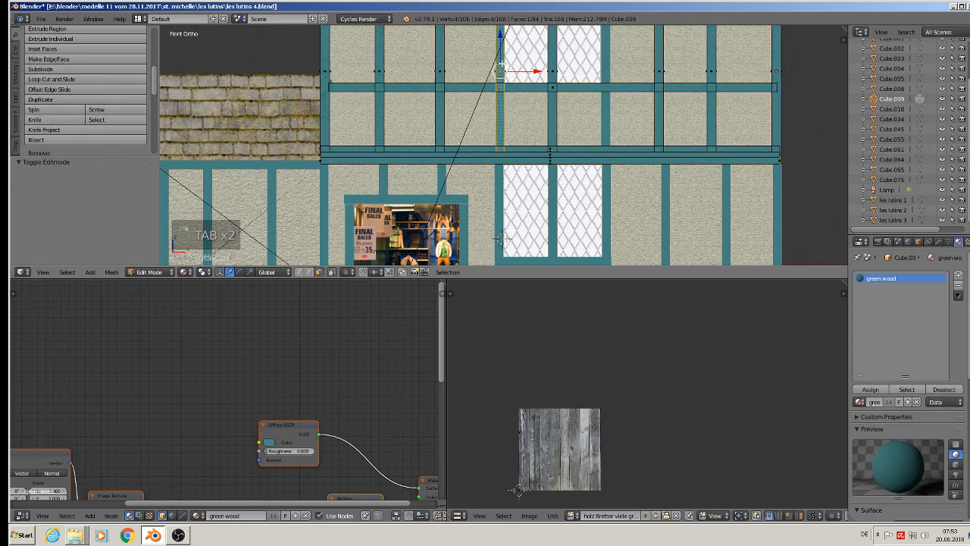
{"action": "key", "text": "u"}
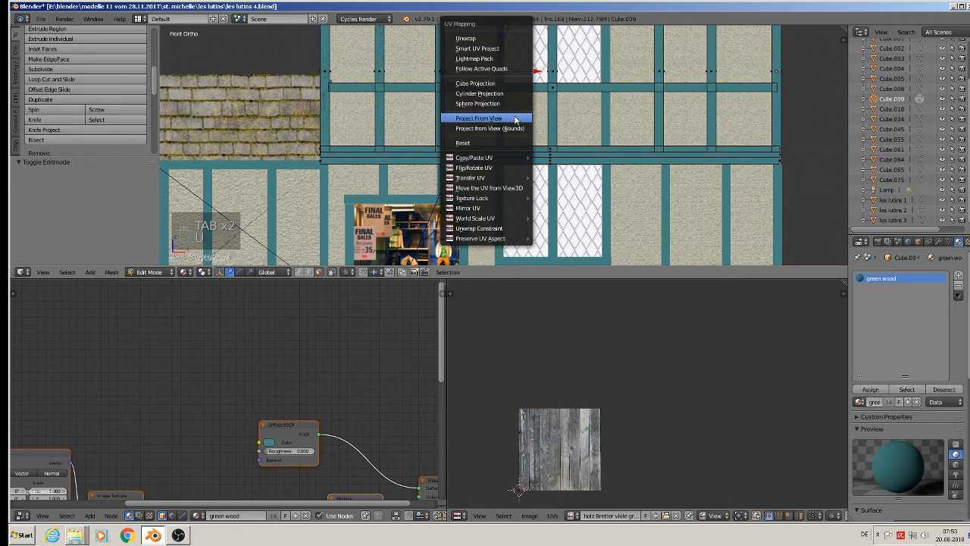
{"action": "left_click", "coordinate": [516, 119]}
{"action": "key", "text": "a"}
{"action": "key", "text": "s"}
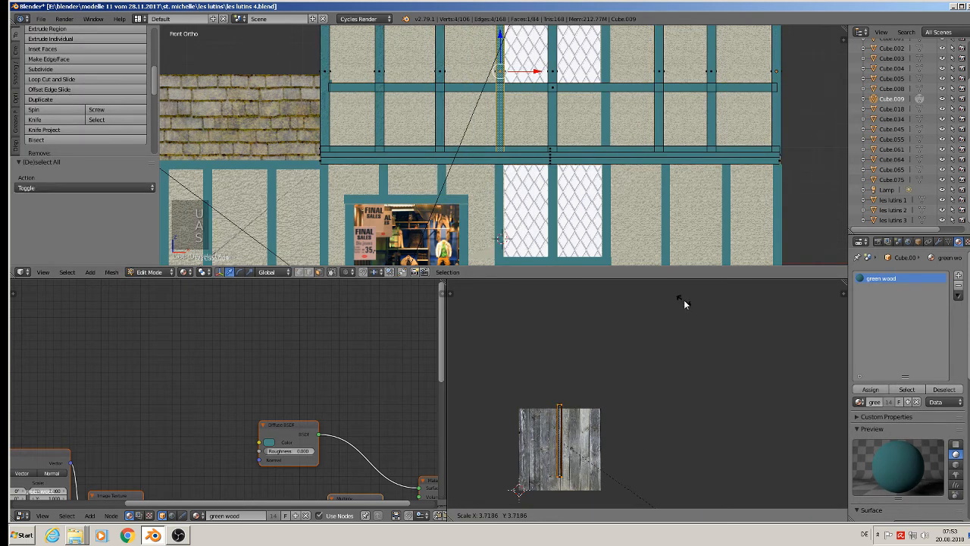
{"action": "left_click", "coordinate": [693, 305]}
{"action": "key", "text": "g"}
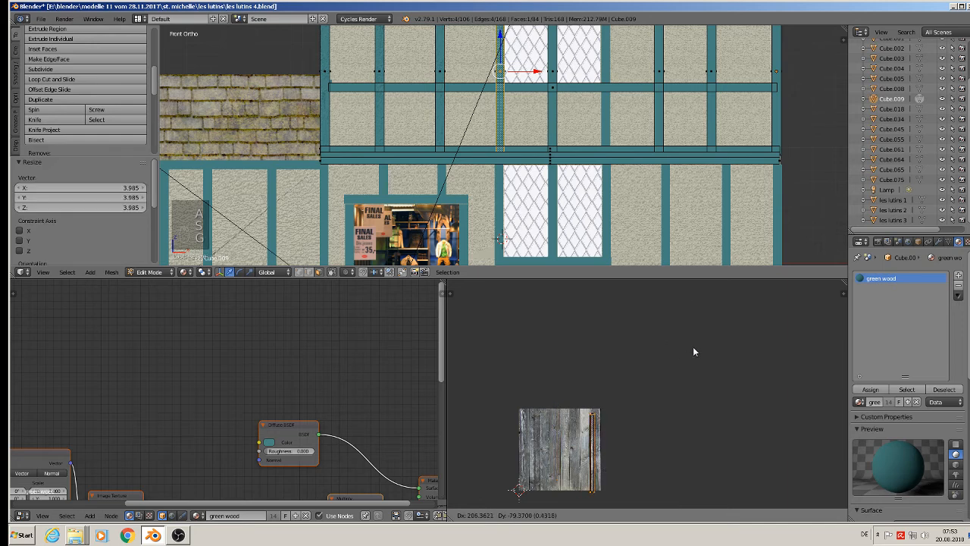
{"action": "left_click", "coordinate": [695, 342]}
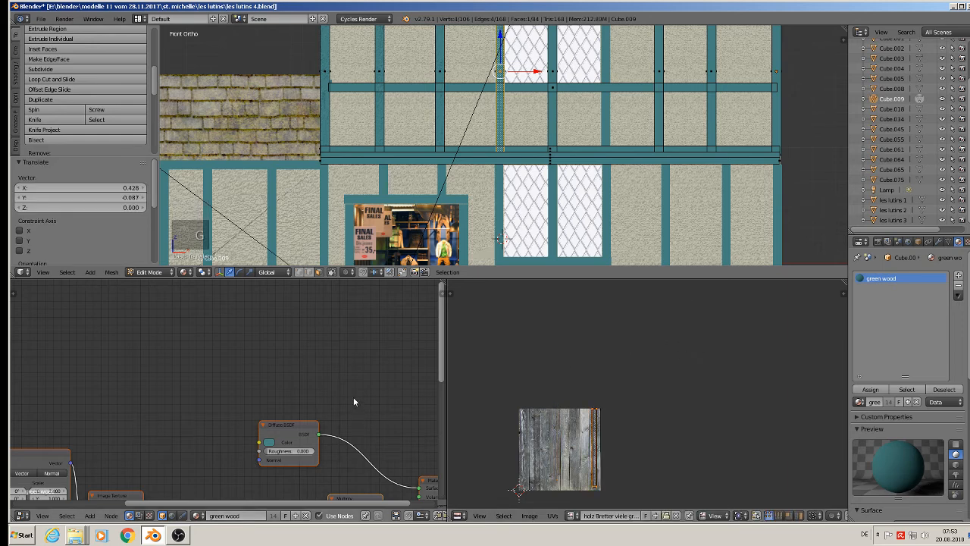
Step: Project the post face between the two upper window panes from view and fit its UV face, scaled by 3.63, onto the image's left third
{"action": "key", "text": "Home"}
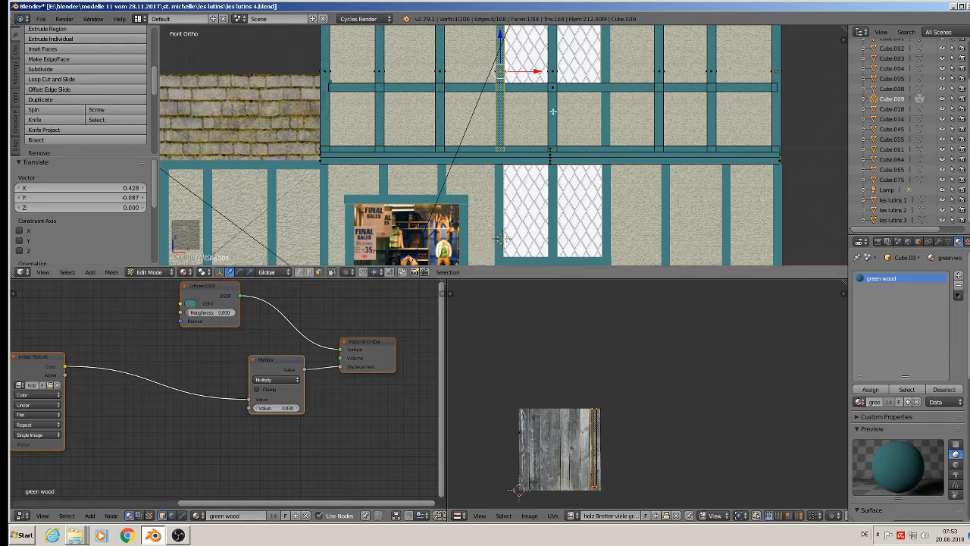
{"action": "right_click", "coordinate": [555, 71]}
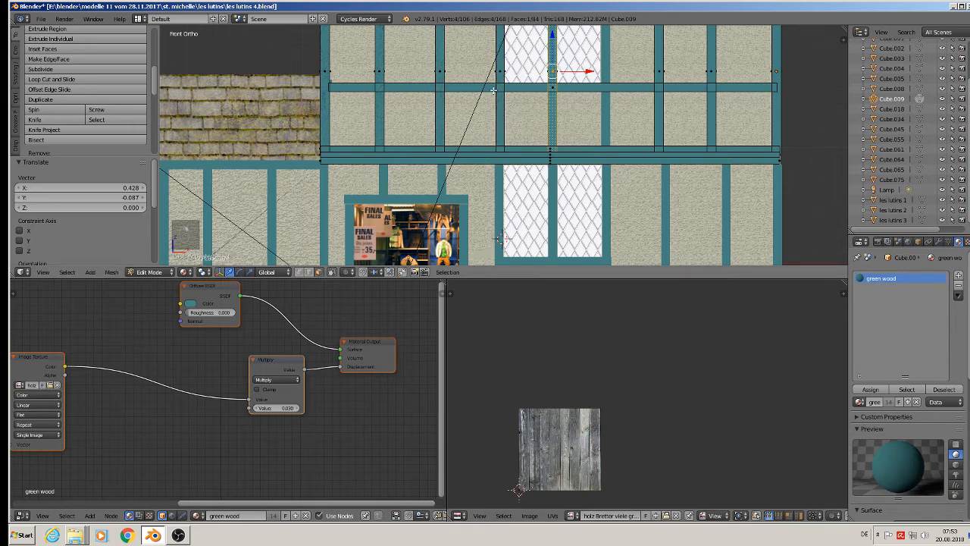
{"action": "key", "text": "u"}
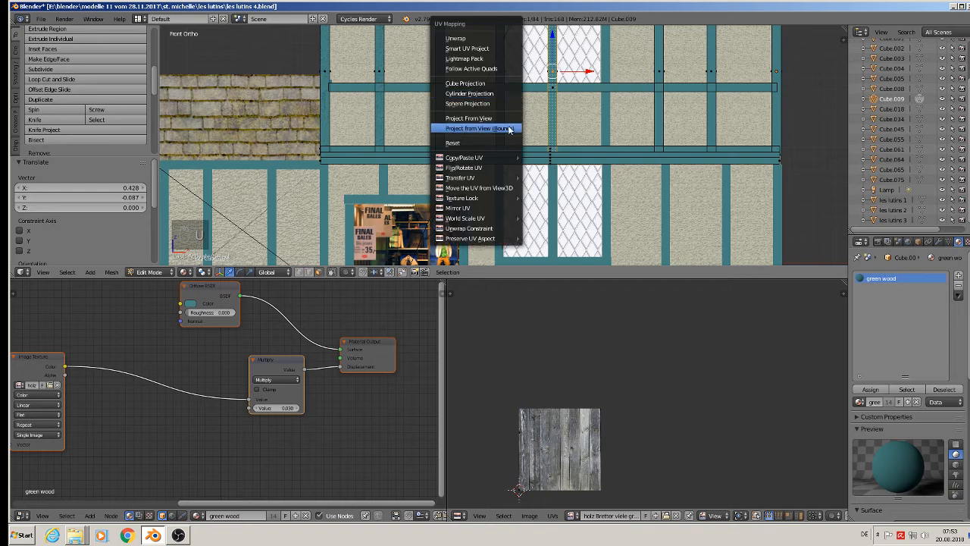
{"action": "left_click", "coordinate": [510, 119]}
{"action": "key", "text": "a"}
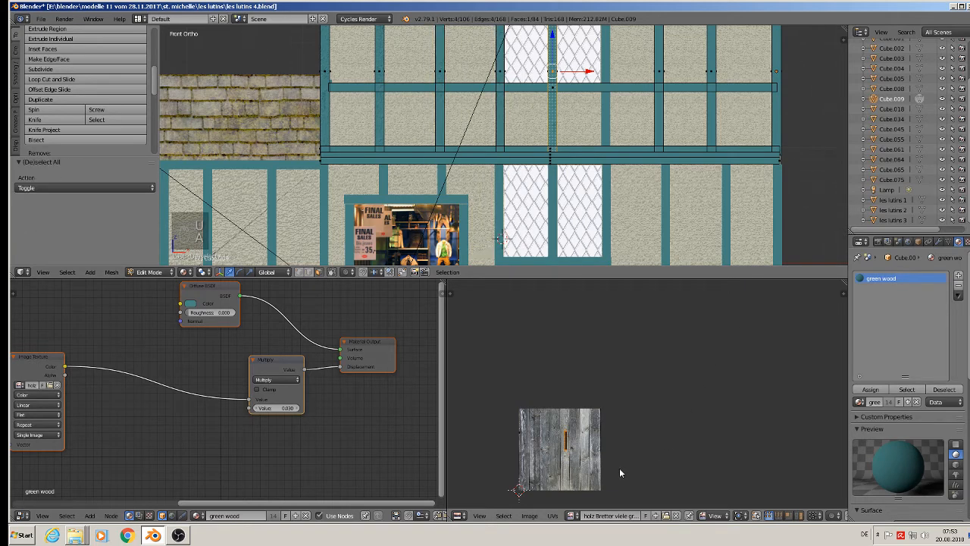
{"action": "key", "text": "s"}
{"action": "left_click", "coordinate": [769, 305]}
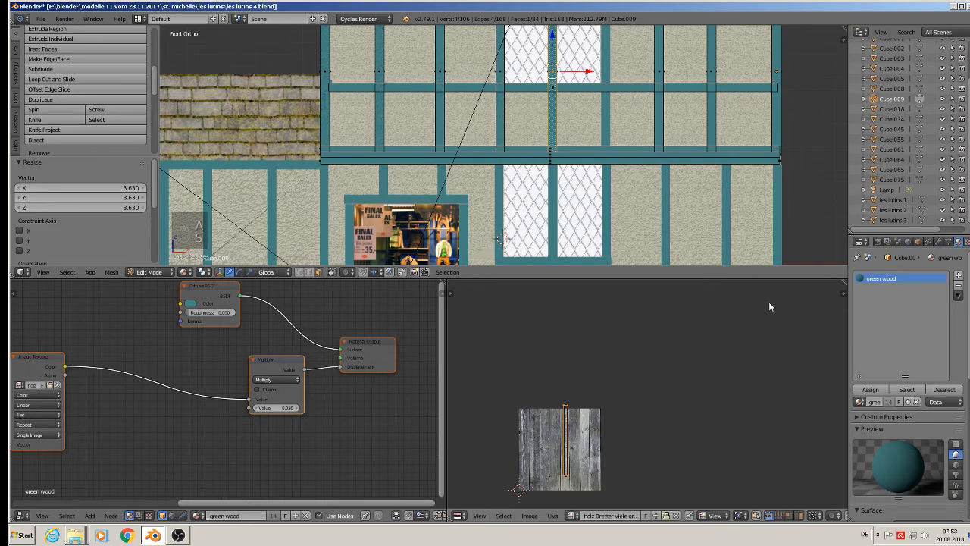
{"action": "key", "text": "g"}
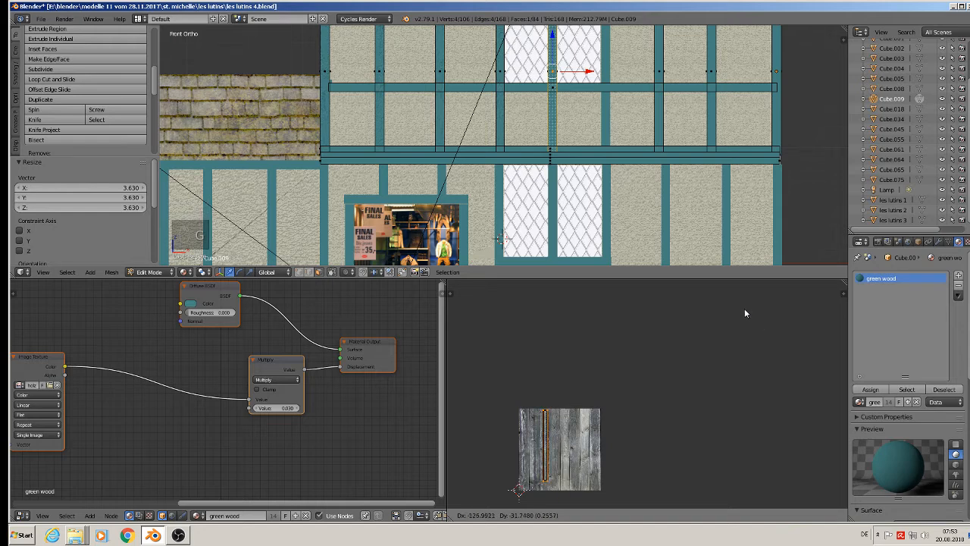
{"action": "left_click", "coordinate": [745, 310]}
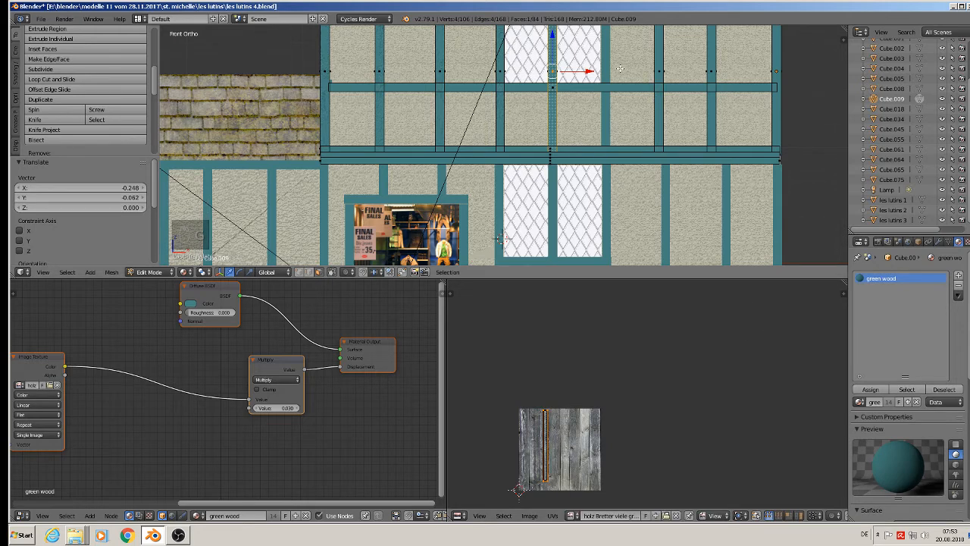
Step: Project the first full post face right of the upper window from view and fit its UV face, scaled by about 3.65, along the image's left edge
{"action": "right_click", "coordinate": [661, 68]}
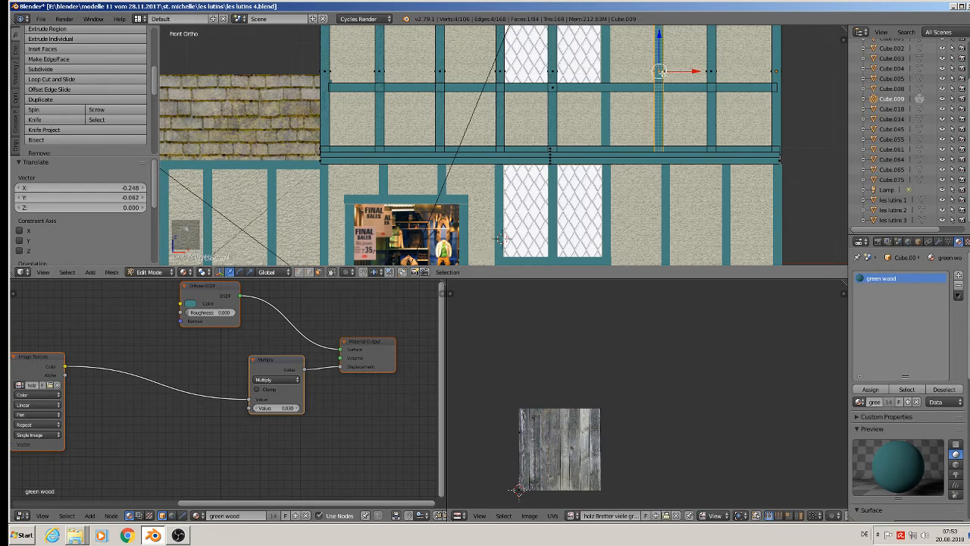
{"action": "key", "text": "u"}
{"action": "left_click", "coordinate": [692, 151]}
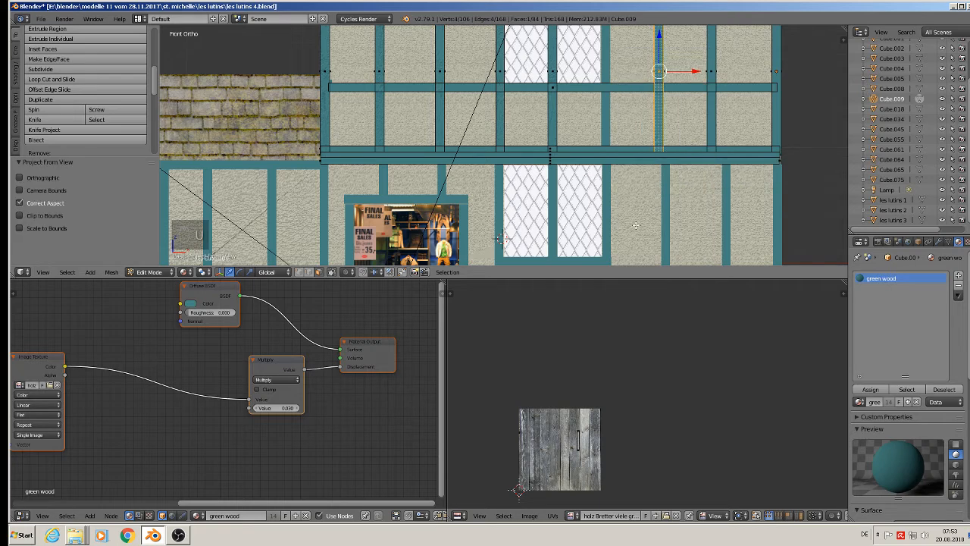
{"action": "key", "text": "a"}
{"action": "key", "text": "s"}
{"action": "left_click", "coordinate": [664, 489]}
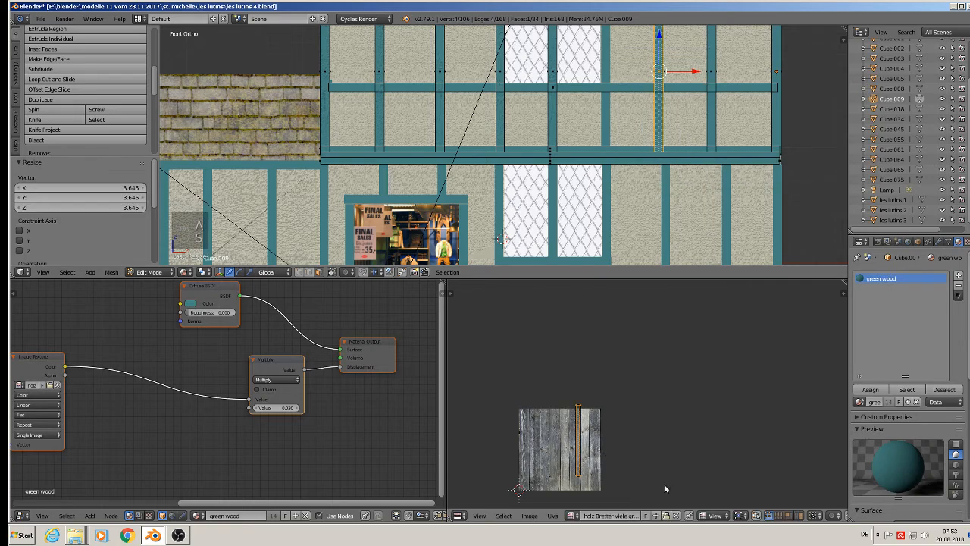
{"action": "key", "text": "g"}
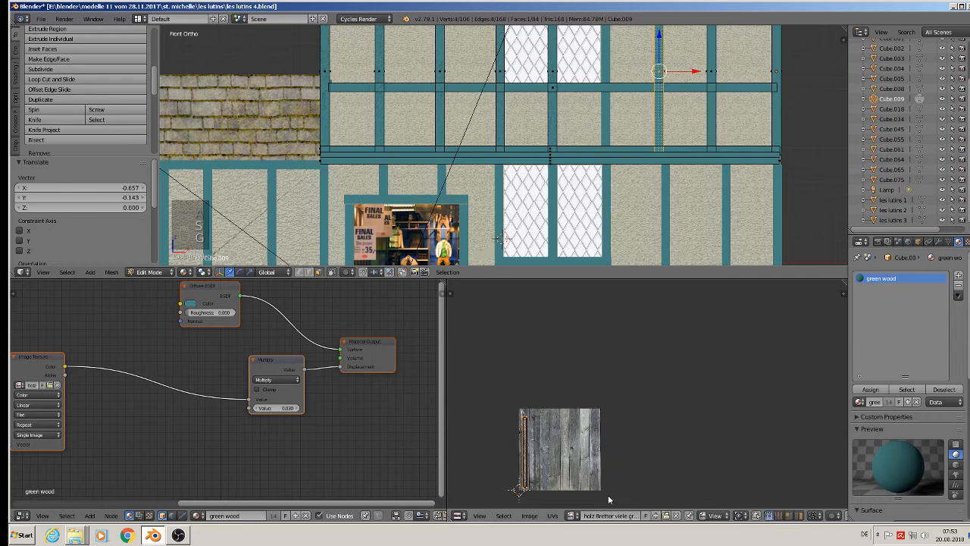
{"action": "left_click", "coordinate": [608, 495]}
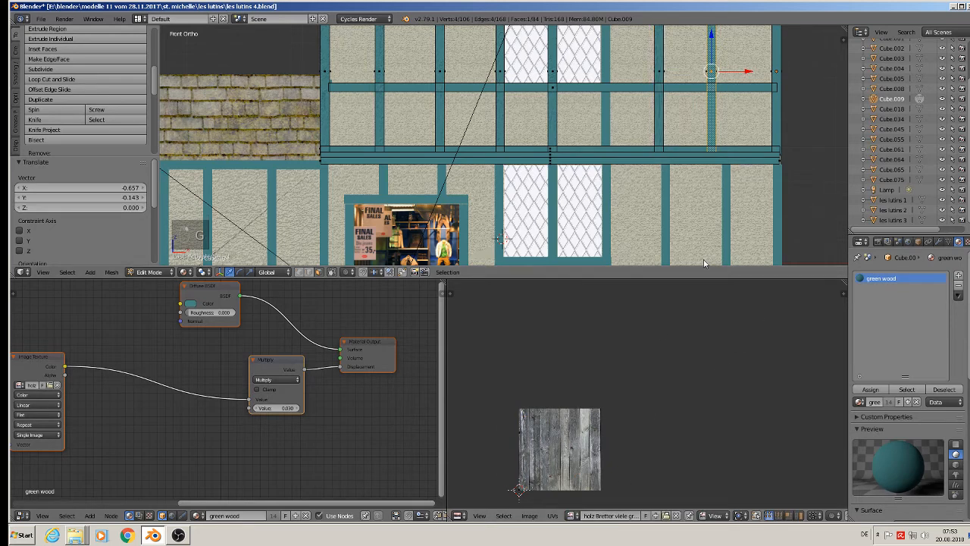
Step: Project the second full post face right of the upper window from view and fit its UV face, scaled by 3.852, onto the image's left third
{"action": "key", "text": "u"}
{"action": "left_click", "coordinate": [732, 150]}
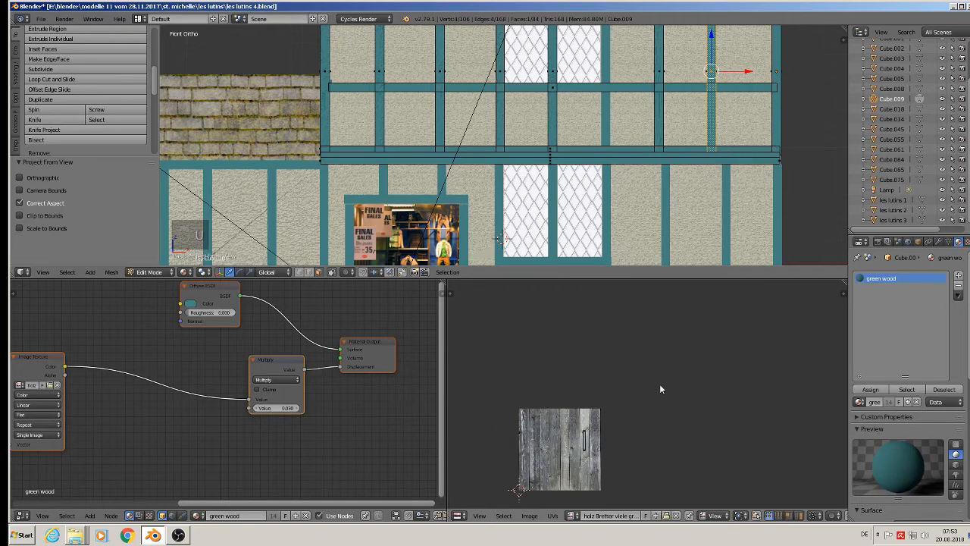
{"action": "key", "text": "a"}
{"action": "key", "text": "s"}
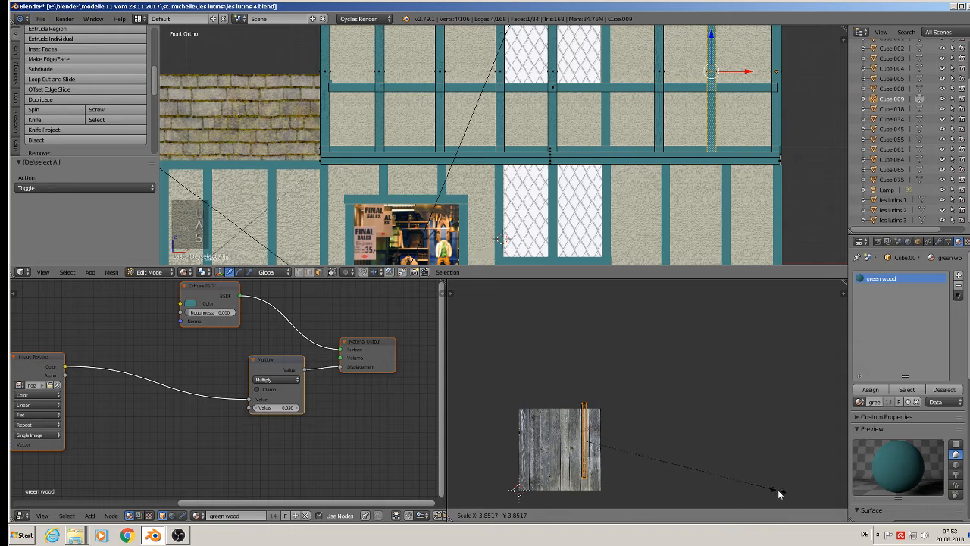
{"action": "left_click", "coordinate": [750, 485]}
{"action": "key", "text": "g"}
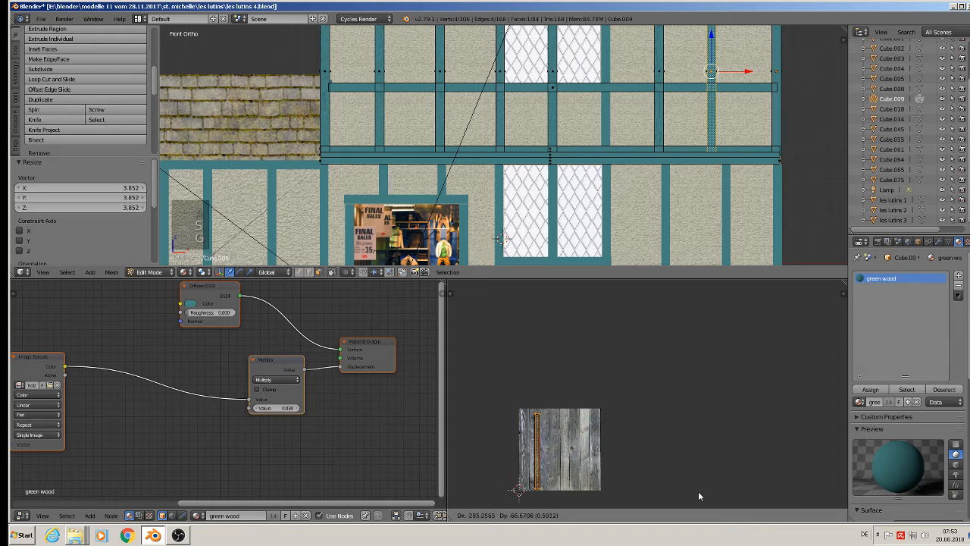
{"action": "left_click", "coordinate": [696, 490]}
Step: Project the post face at the upper storey's right corner from view and fit its UV face, scaled by 3.503, along the image's right edge
{"action": "right_click", "coordinate": [777, 72]}
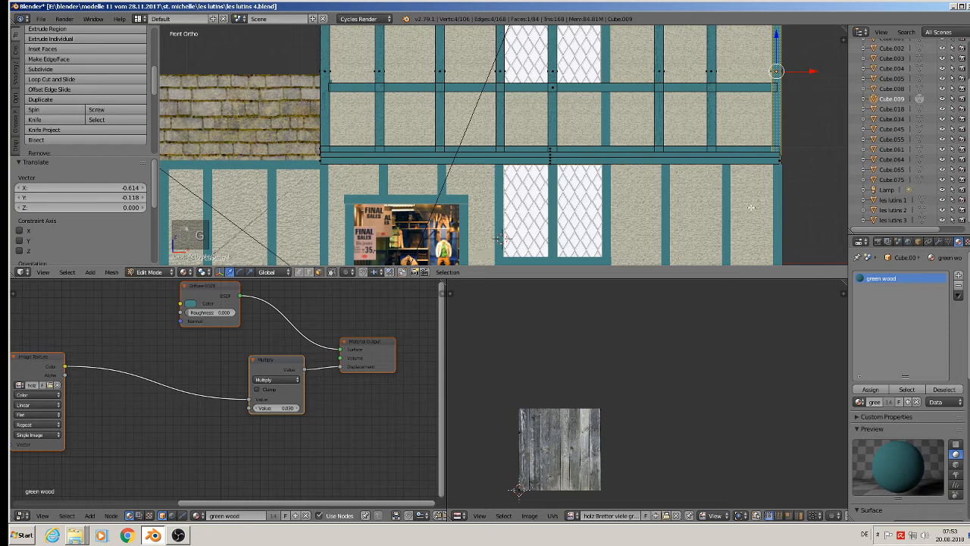
{"action": "key", "text": "u"}
{"action": "left_click", "coordinate": [746, 127]}
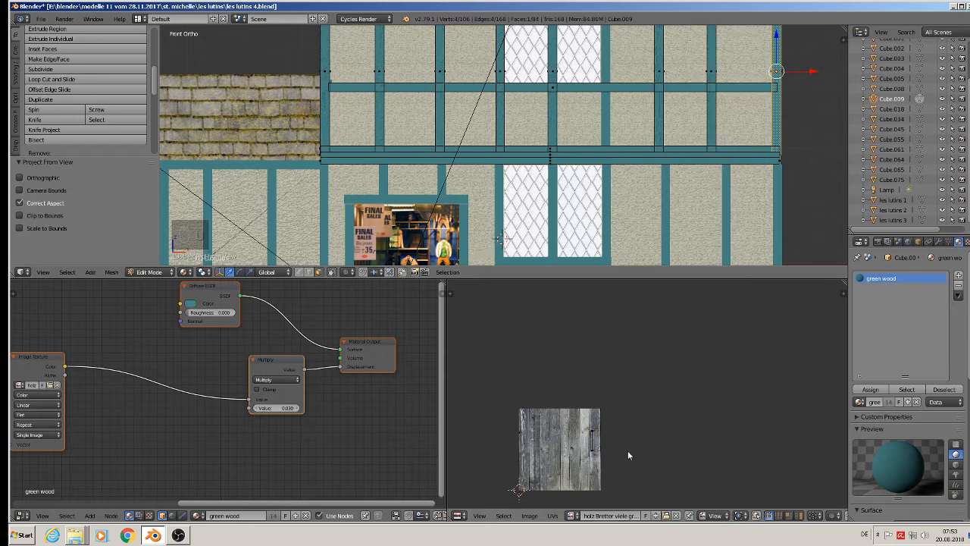
{"action": "key", "text": "a"}
{"action": "key", "text": "s"}
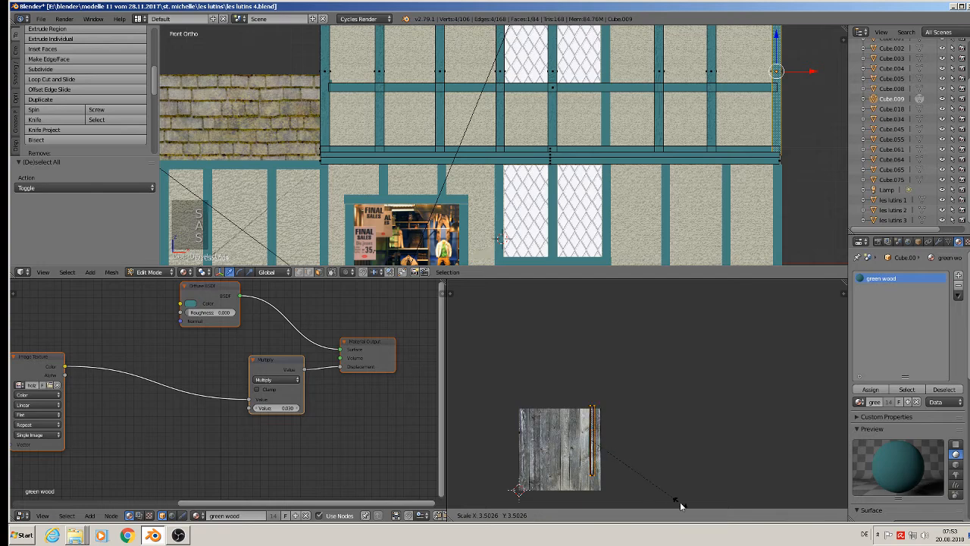
{"action": "left_click", "coordinate": [676, 501]}
{"action": "key", "text": "g"}
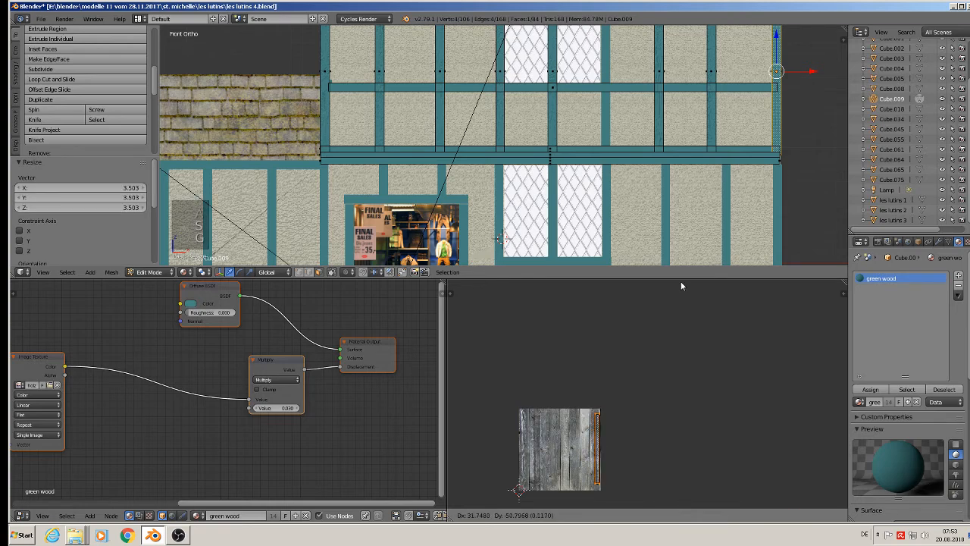
{"action": "left_click", "coordinate": [680, 503]}
Step: Project the long horizontal beam face below the upper window from view and rotate its UV face 90°
{"action": "middle_click_drag", "start_coordinate": [499, 240], "coordinate": [533, 240], "text": "shift"}
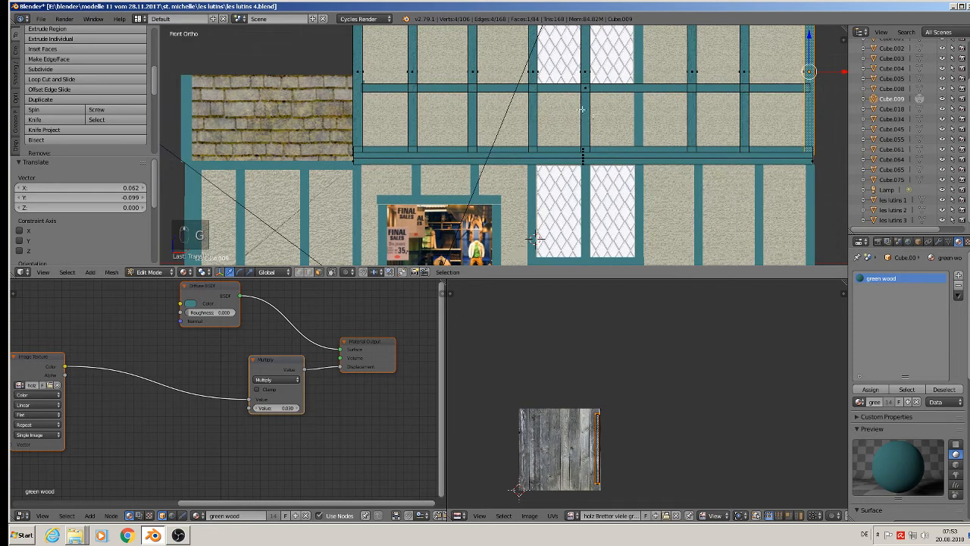
{"action": "right_click", "coordinate": [569, 90]}
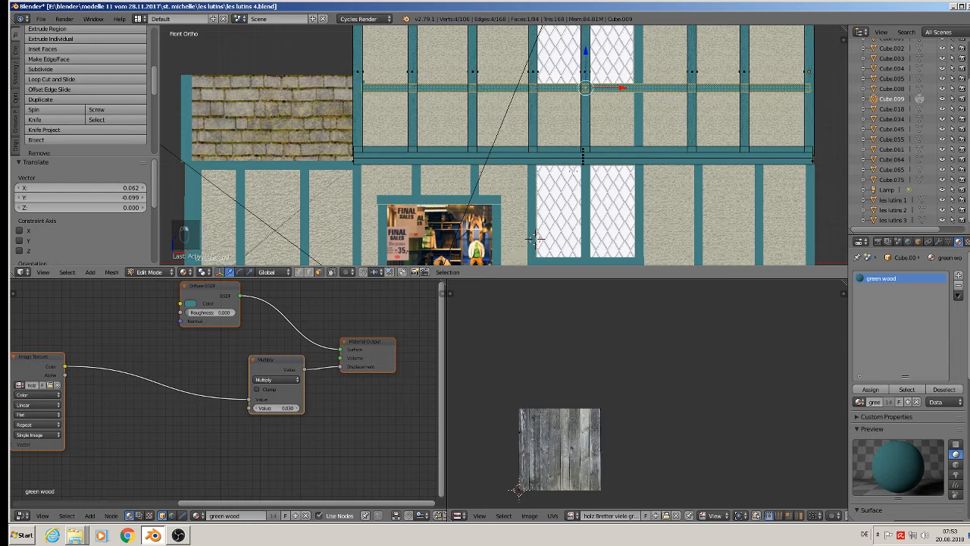
{"action": "key", "text": "u"}
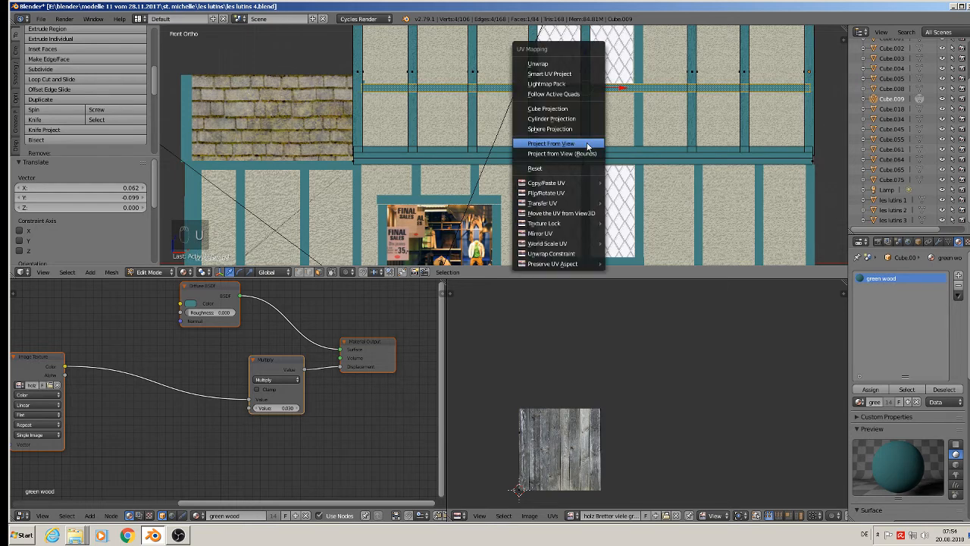
{"action": "left_click", "coordinate": [588, 143]}
{"action": "key", "text": "a"}
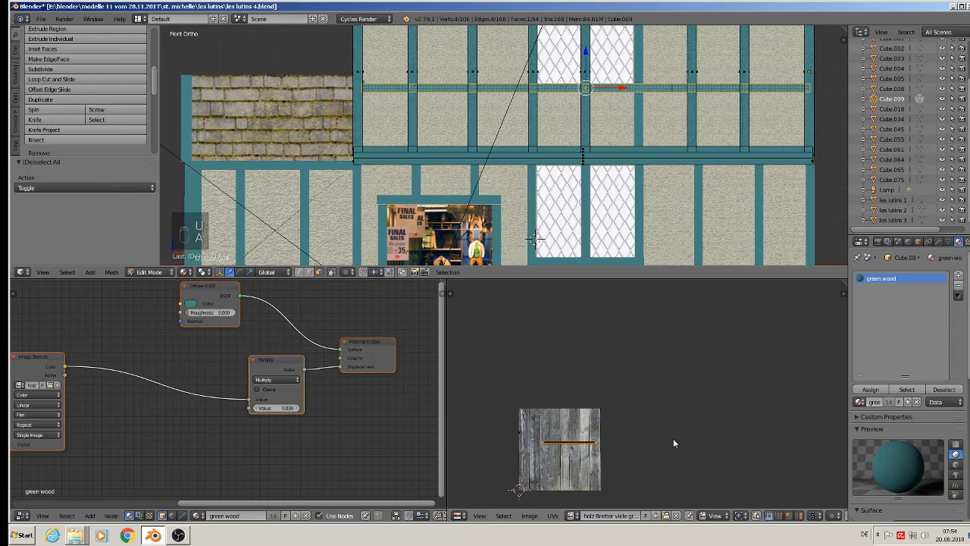
{"action": "key", "text": "r"}
{"action": "key", "text": "9"}
{"action": "key", "text": "0"}
{"action": "key", "text": "Return"}
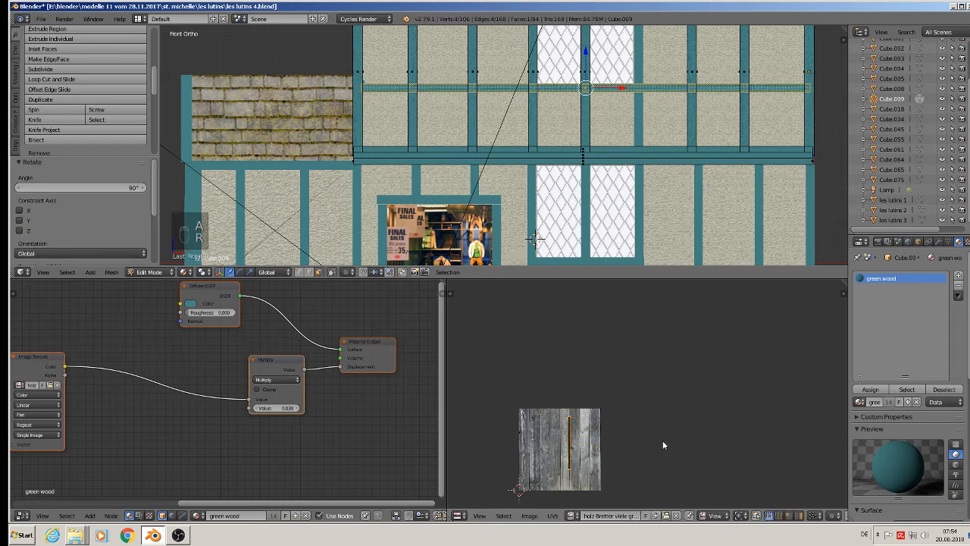
Step: Scale the beam's UV face by 1.129, widen it by 6.975 along X, and place it on a plank near the image's middle
{"action": "key", "text": "s"}
{"action": "left_click", "coordinate": [673, 451]}
{"action": "key", "text": "s"}
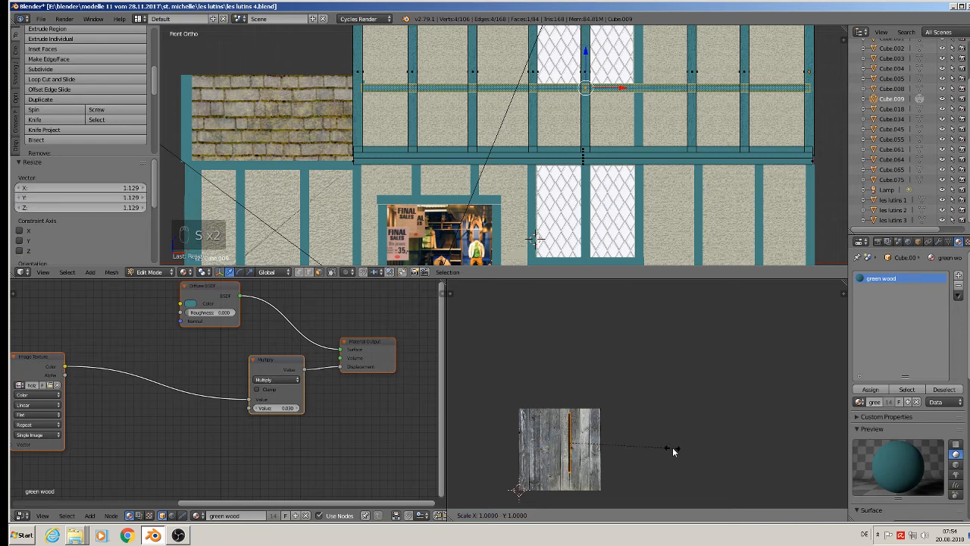
{"action": "left_click", "coordinate": [767, 497]}
{"action": "key", "text": "g"}
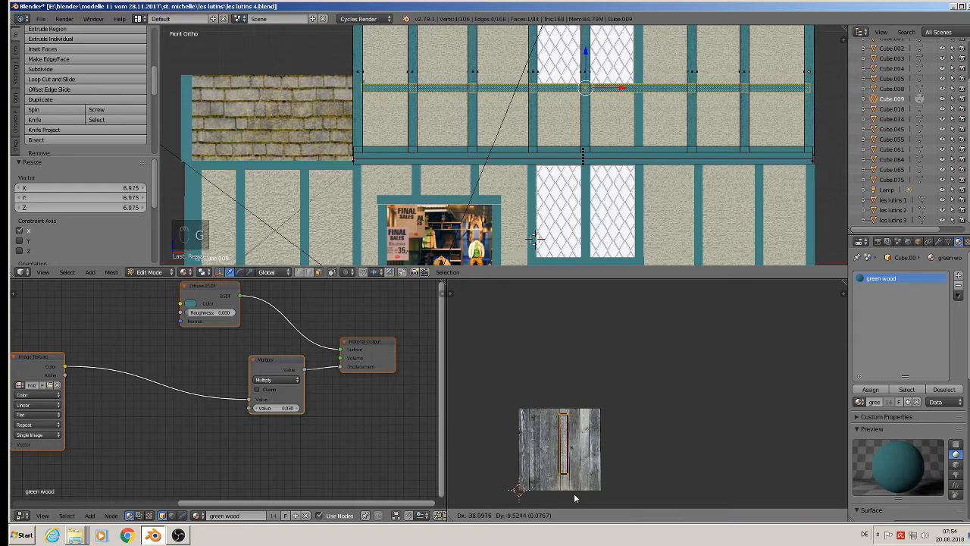
{"action": "left_click", "coordinate": [575, 498]}
{"action": "key", "text": "a"}
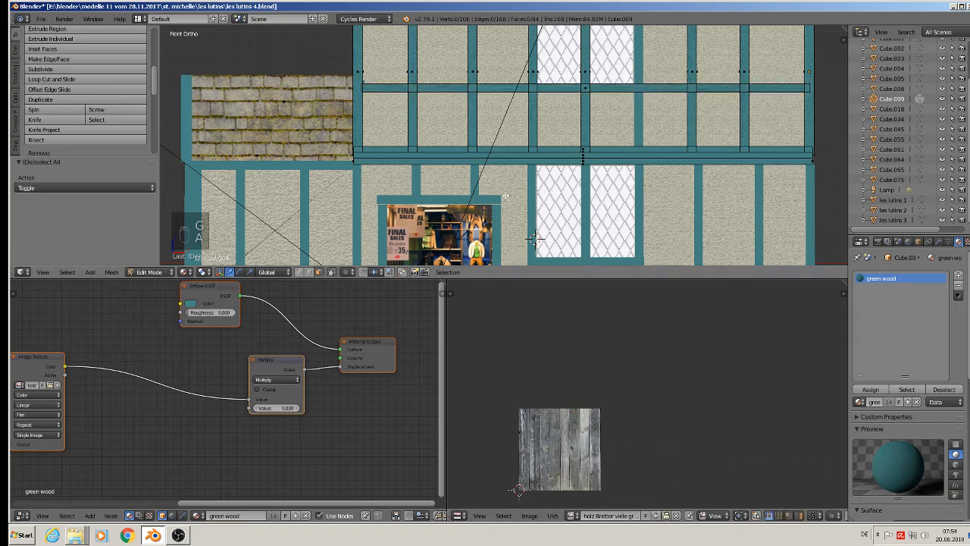
Step: Return to Object Mode and save the house file
{"action": "scroll", "coordinate": [471, 69], "scroll_direction": "down", "scroll_amount": 2}
{"action": "middle_click_drag", "start_coordinate": [449, 60], "coordinate": [480, 126], "text": "shift"}
{"action": "scroll", "coordinate": [447, 110], "scroll_direction": "up", "scroll_amount": 2}
{"action": "key", "text": "Tab"}
{"action": "left_click", "coordinate": [39, 19]}
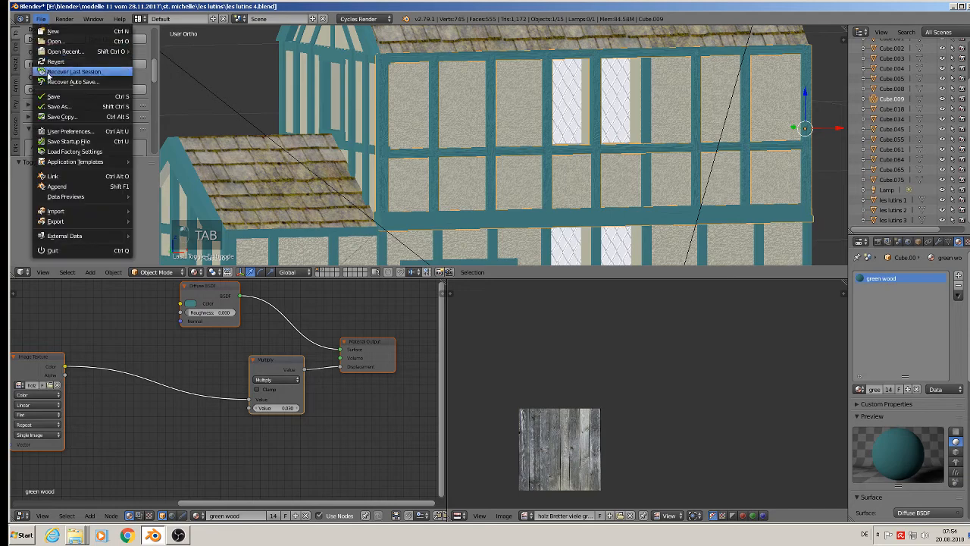
{"action": "left_click", "coordinate": [53, 96]}
Step: Examine the wood relief on the front timbers and the whole house in Rendered viewport shading
{"action": "left_click", "coordinate": [194, 272]}
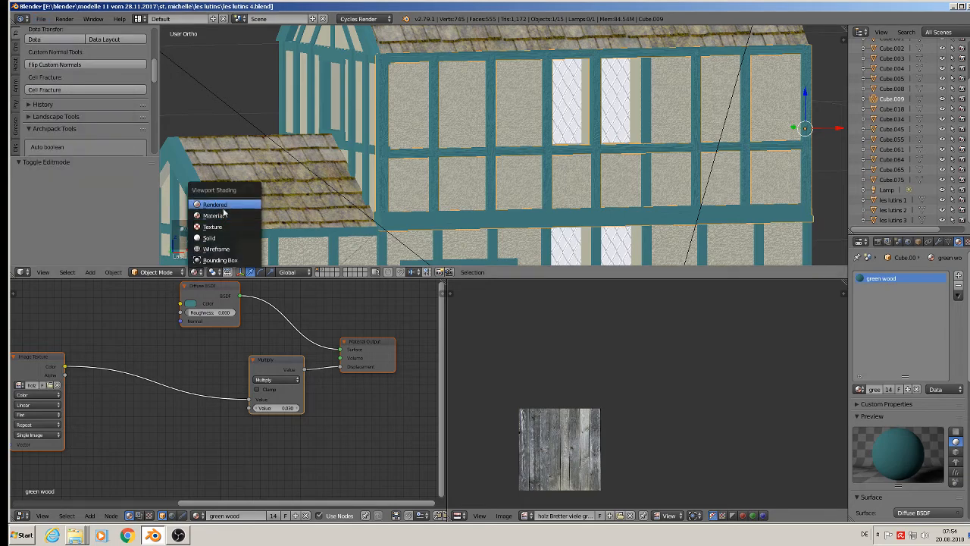
{"action": "left_click", "coordinate": [219, 205]}
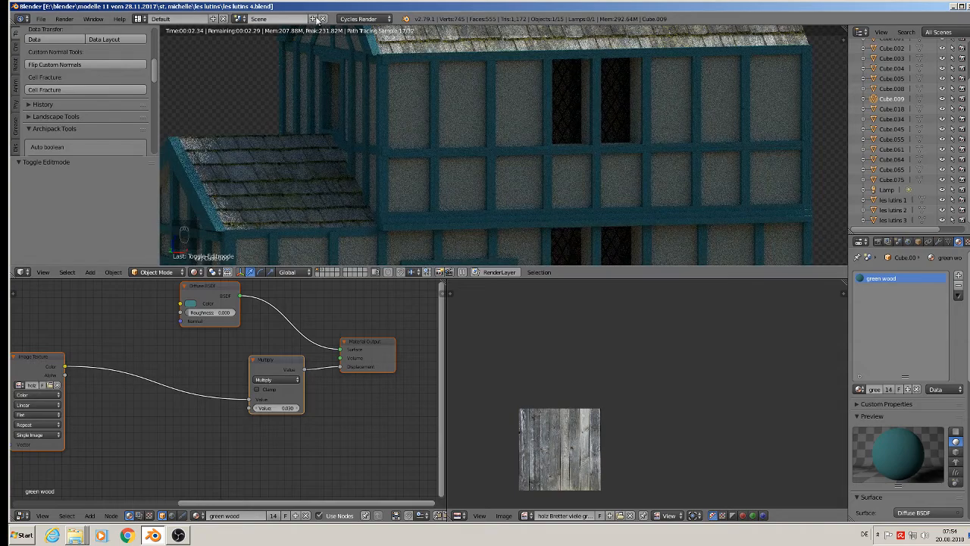
{"action": "scroll", "coordinate": [547, 118], "scroll_direction": "up", "scroll_amount": 3}
{"action": "scroll", "coordinate": [596, 85], "scroll_direction": "up", "scroll_amount": 3}
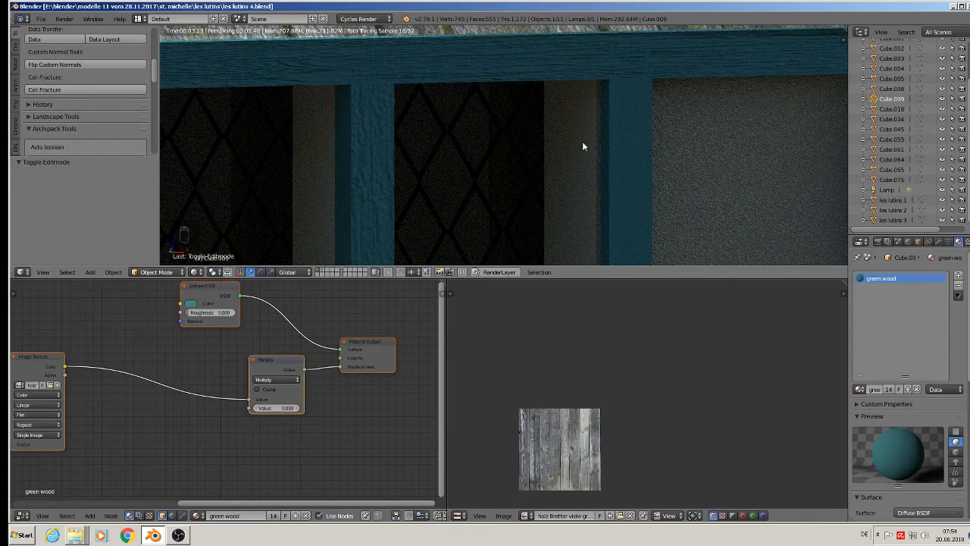
{"action": "scroll", "coordinate": [582, 146], "scroll_direction": "down", "scroll_amount": 2}
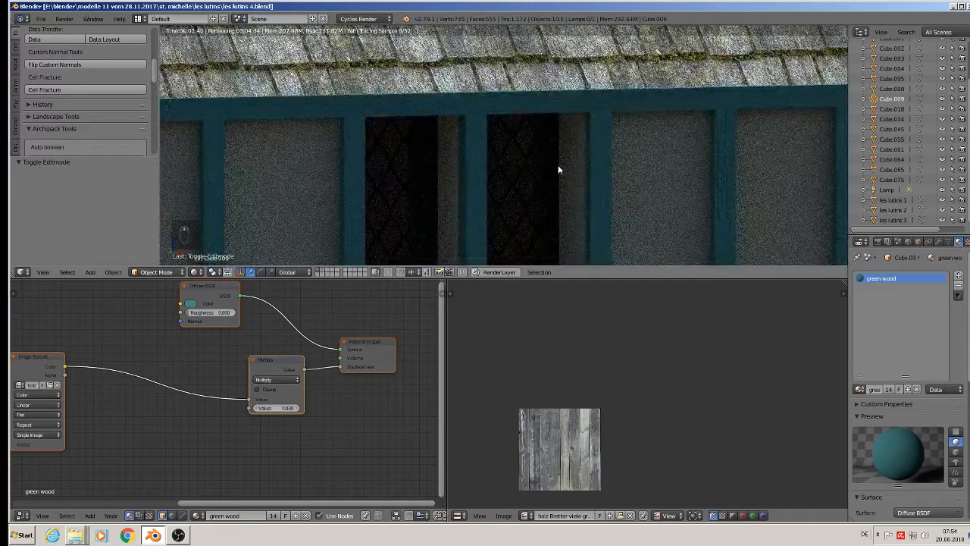
{"action": "scroll", "coordinate": [528, 167], "scroll_direction": "down", "scroll_amount": 2}
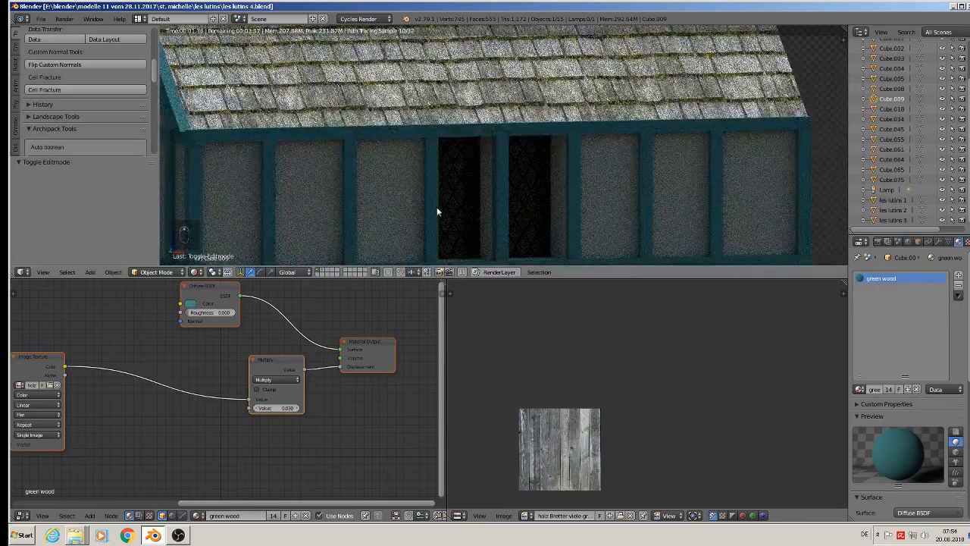
{"action": "scroll", "coordinate": [333, 210], "scroll_direction": "down", "scroll_amount": 3}
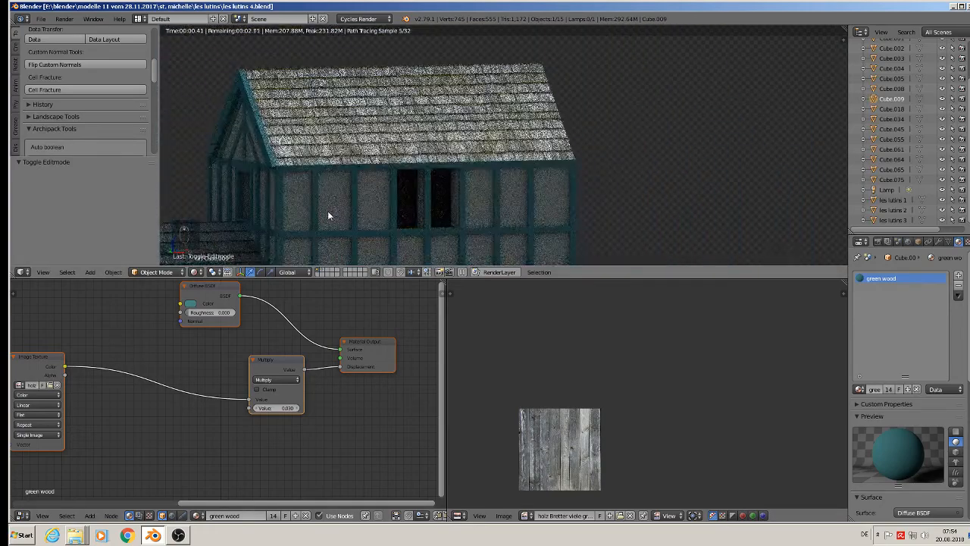
{"action": "middle_click_drag", "start_coordinate": [329, 214], "coordinate": [470, 158]}
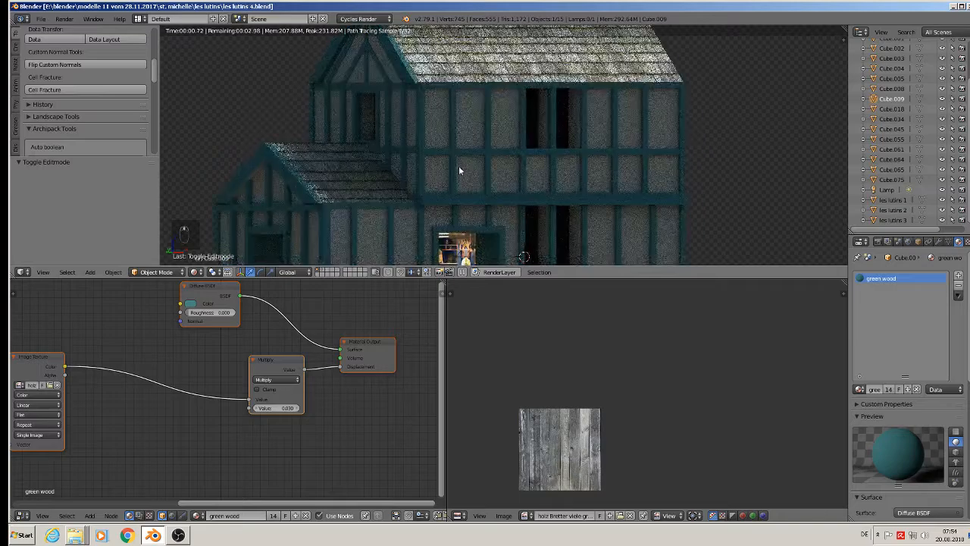
{"action": "scroll", "coordinate": [459, 171], "scroll_direction": "up", "scroll_amount": 3}
{"action": "scroll", "coordinate": [554, 194], "scroll_direction": "up", "scroll_amount": 2}
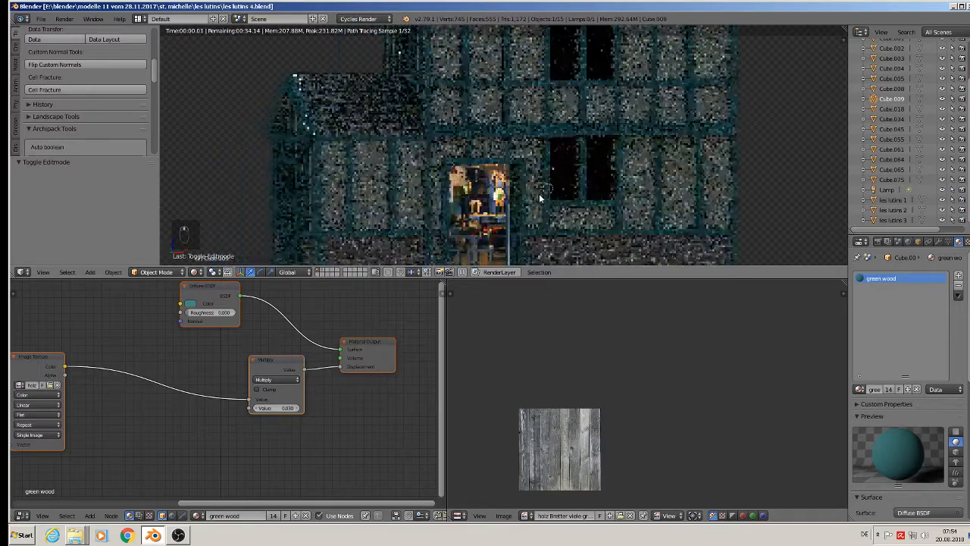
{"action": "scroll", "coordinate": [530, 220], "scroll_direction": "down", "scroll_amount": 5}
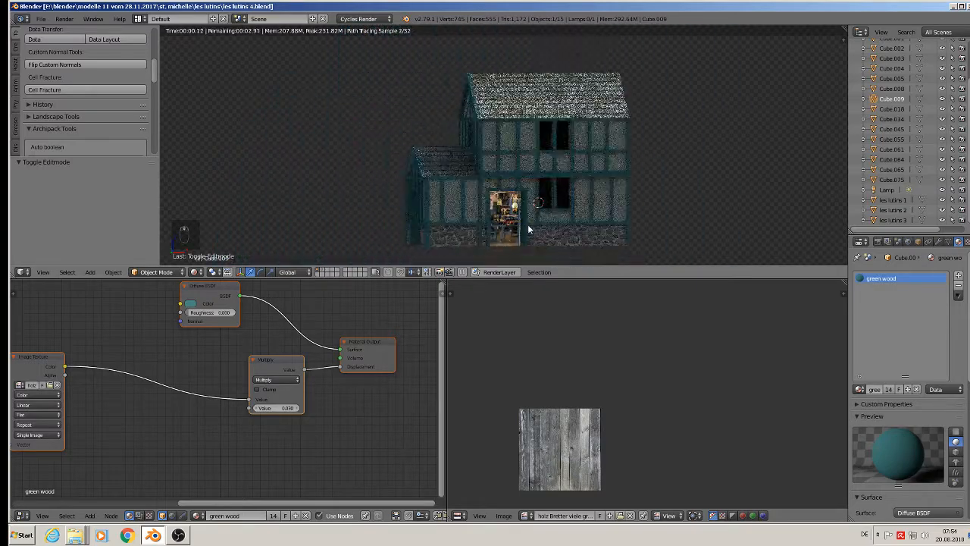
{"action": "middle_click_drag", "start_coordinate": [540, 248], "coordinate": [530, 147]}
{"action": "scroll", "coordinate": [546, 140], "scroll_direction": "up", "scroll_amount": 8}
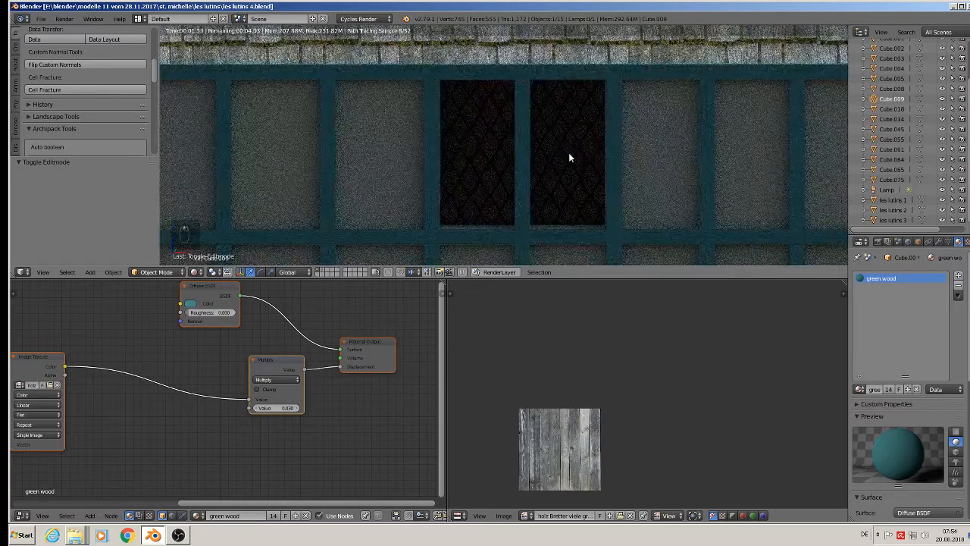
{"action": "scroll", "coordinate": [569, 152], "scroll_direction": "down", "scroll_amount": 6}
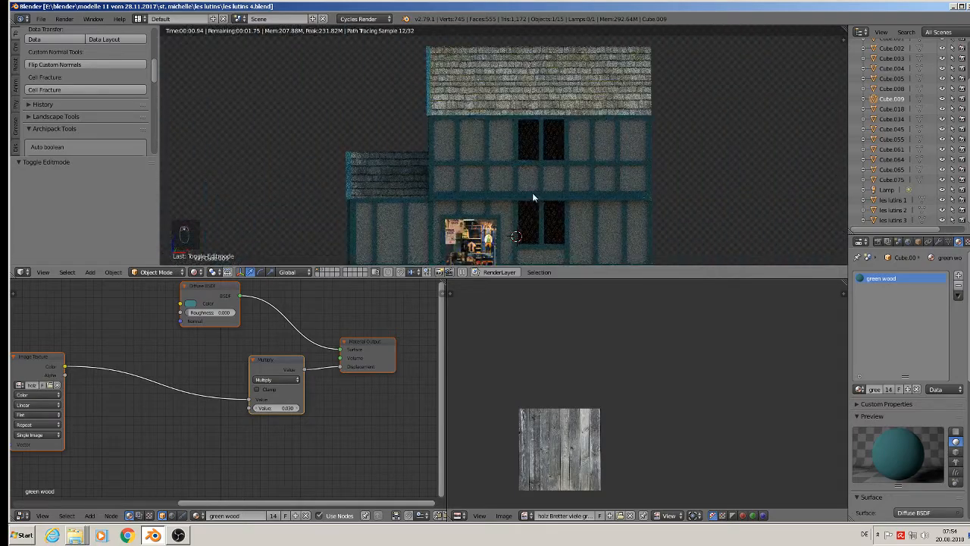
{"action": "middle_click_drag", "start_coordinate": [533, 199], "coordinate": [612, 209]}
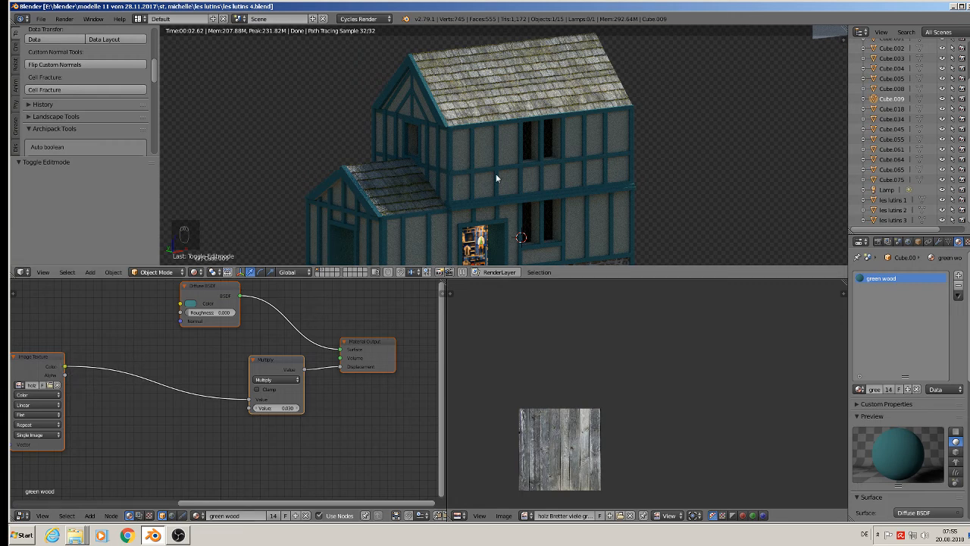
{"action": "middle_click_drag", "start_coordinate": [542, 196], "coordinate": [520, 147], "text": "shift"}
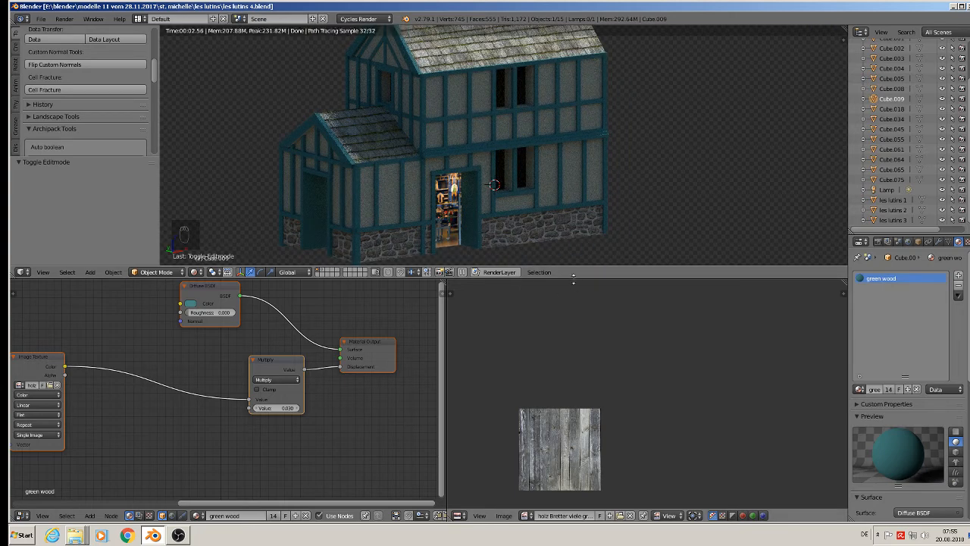
Step: Enlarge the 3D view downward and set its viewport shading to Material
{"action": "left_click_drag", "start_coordinate": [575, 279], "coordinate": [595, 373]}
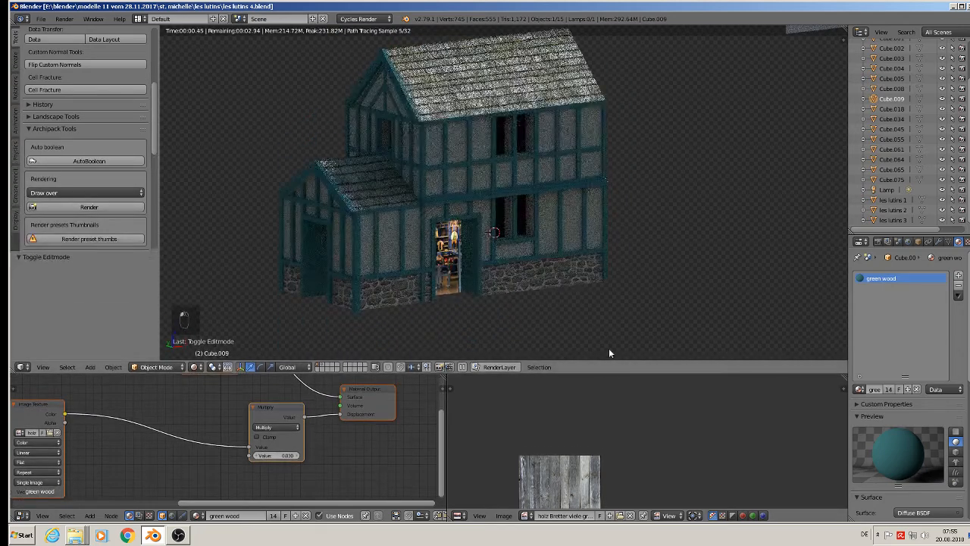
{"action": "left_click", "coordinate": [195, 367]}
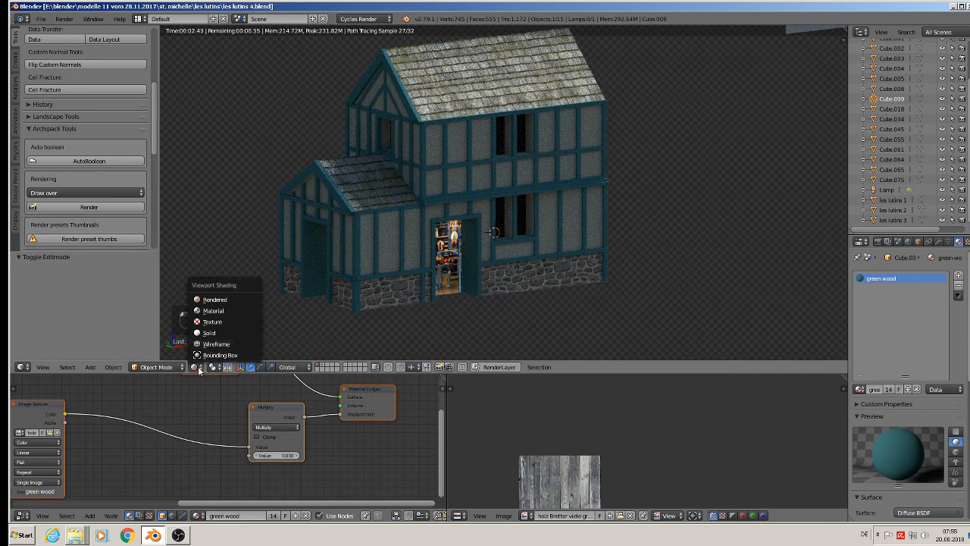
{"action": "left_click", "coordinate": [205, 310]}
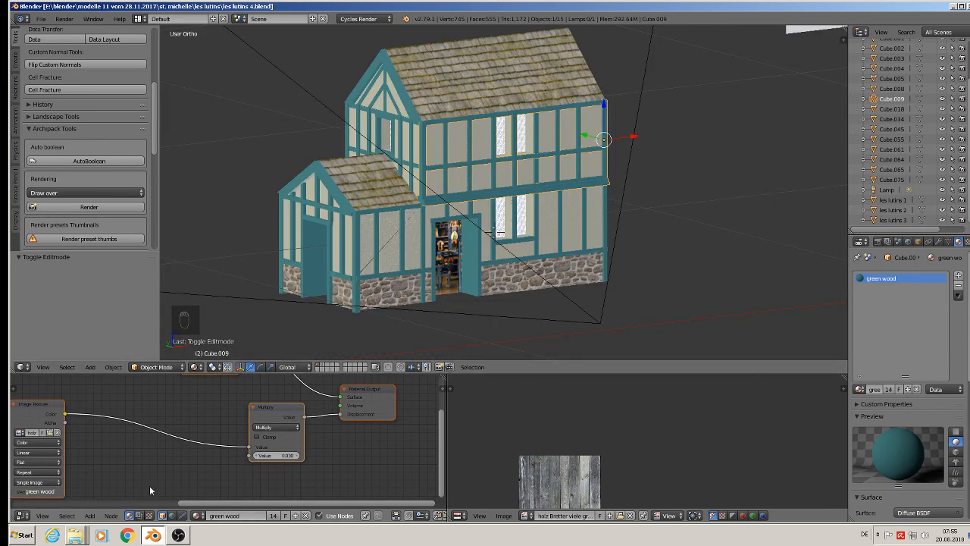